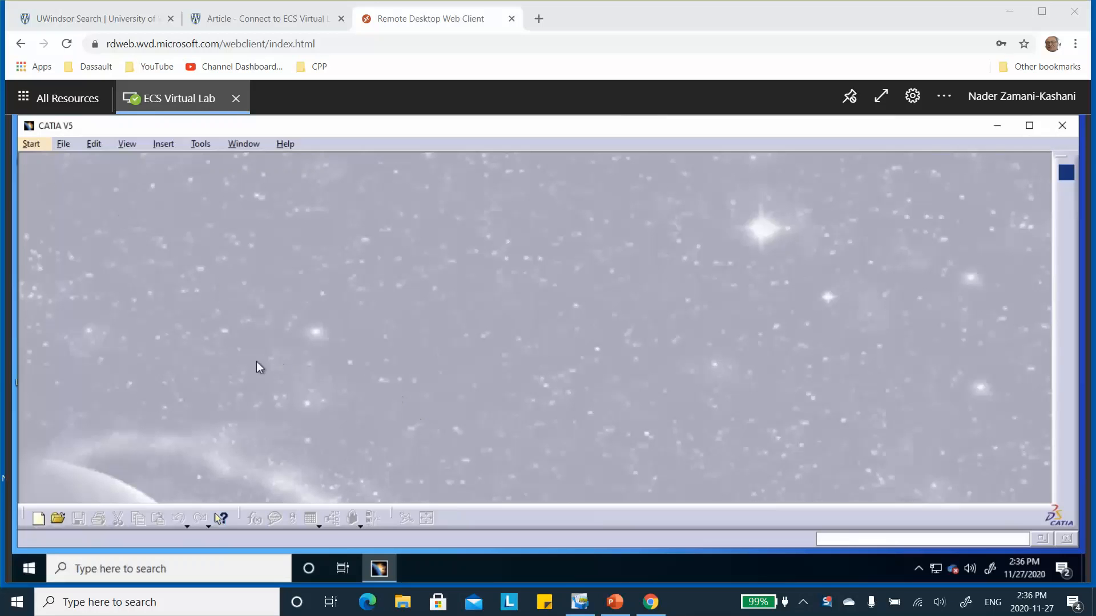
# Step: Start a new material library in the Material Library workbench
pyautogui.click(37, 143)
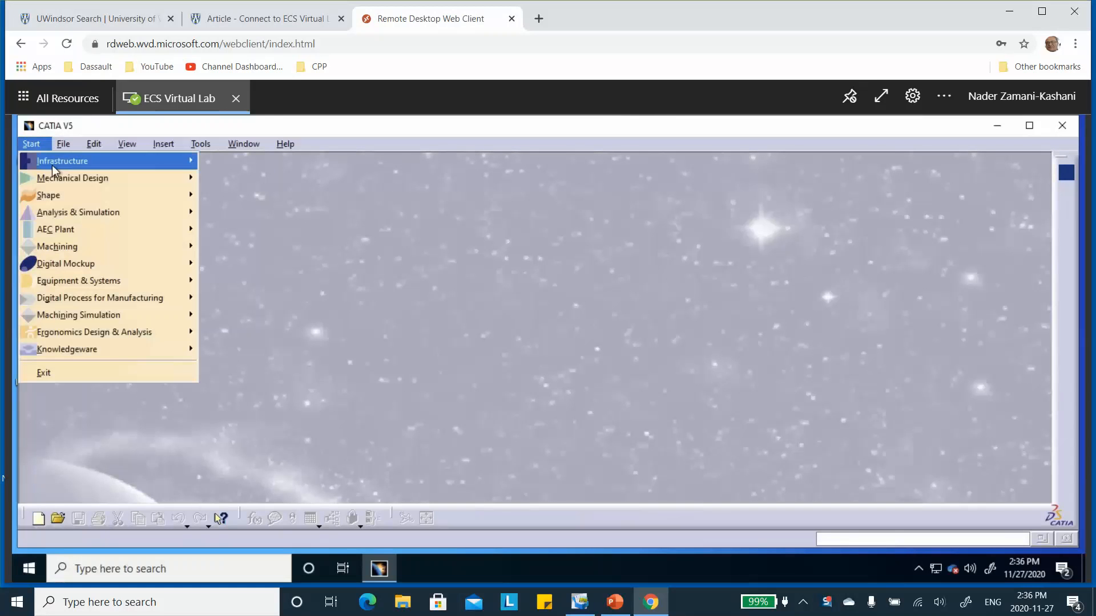
pyautogui.moveTo(52, 166)
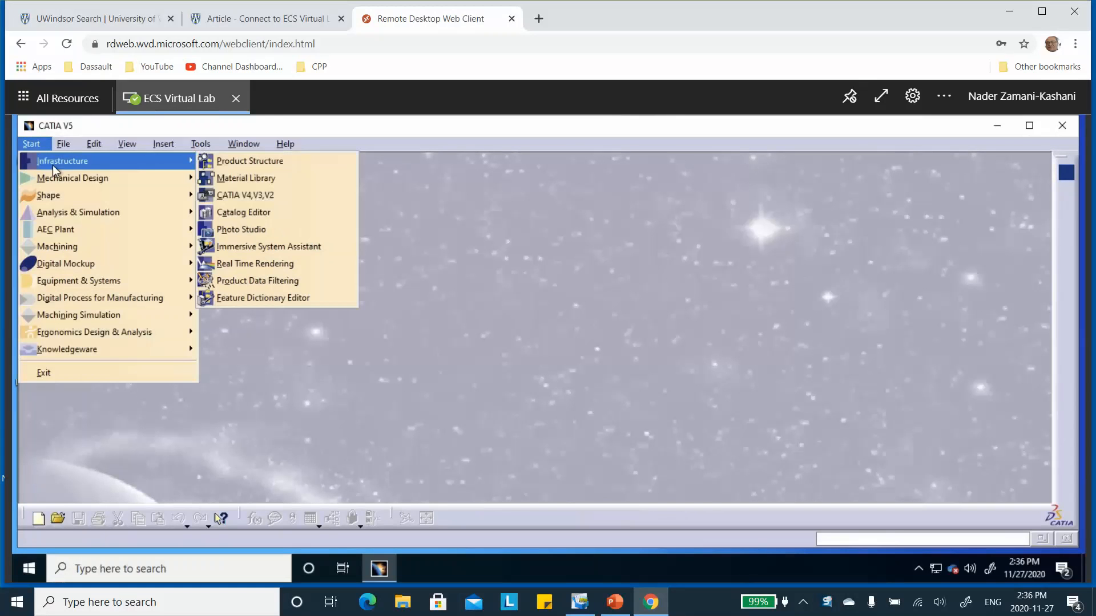
pyautogui.click(237, 180)
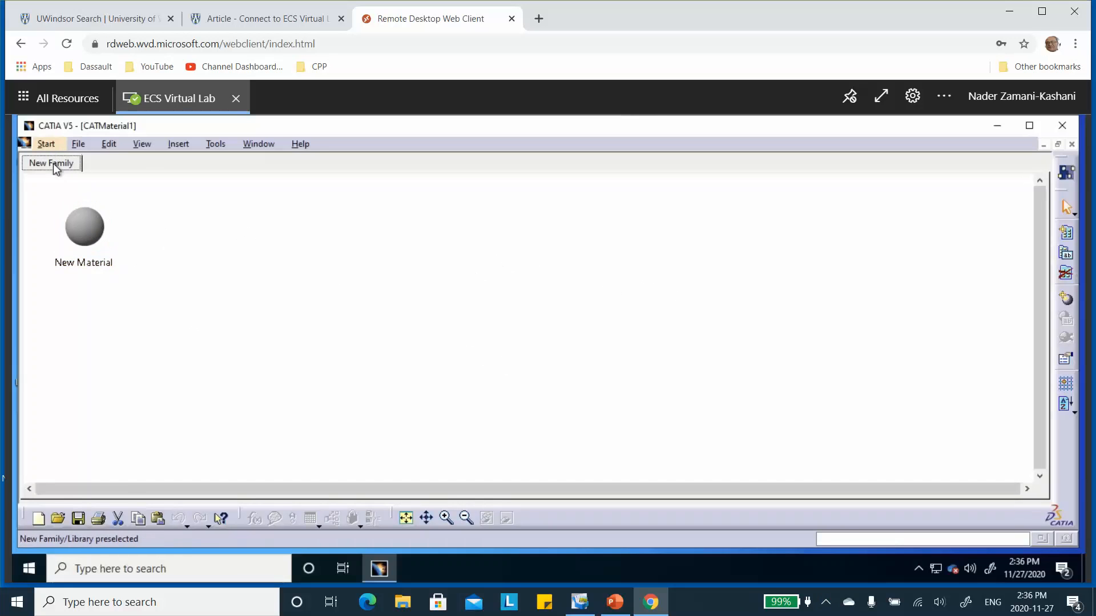
# Step: Rename the New Family material family as Drop_off_problem
pyautogui.click(1068, 258)
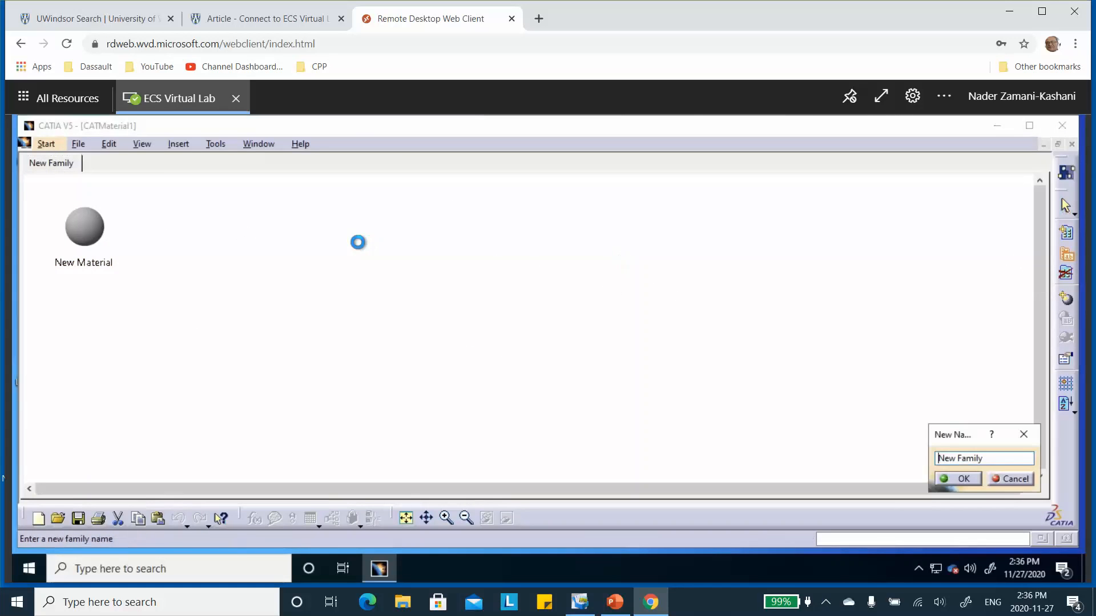
pyautogui.moveTo(985, 457); pyautogui.dragTo(861, 448)
pyautogui.write('Drop_o')
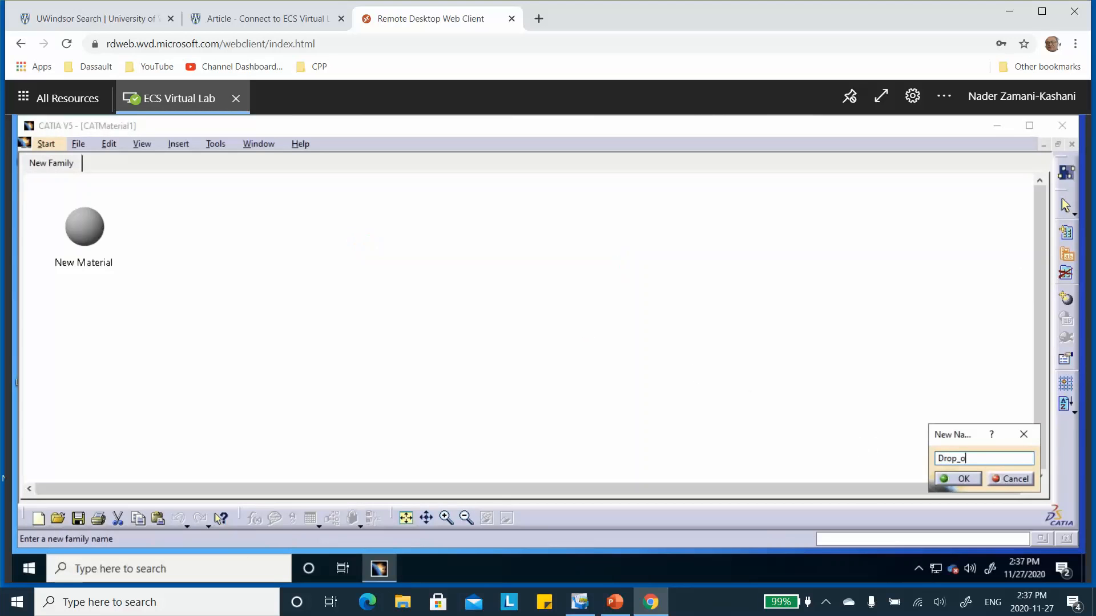
pyautogui.write('ff_problem')
pyautogui.click(960, 482)
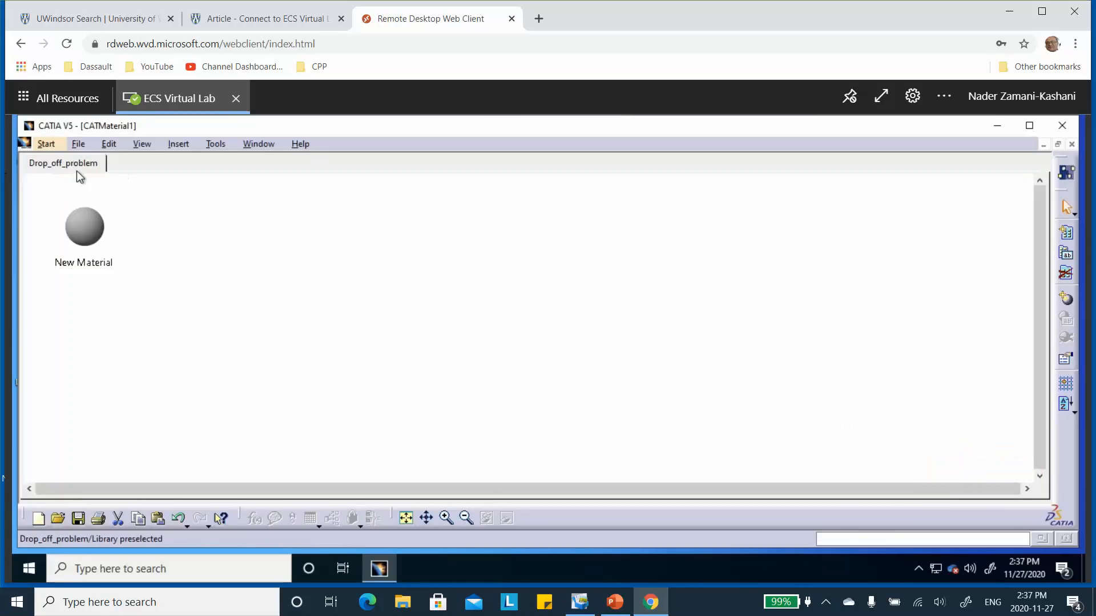
# Step: Open the properties of New Material and apply Drop_off_example as its feature name
pyautogui.click(91, 237)
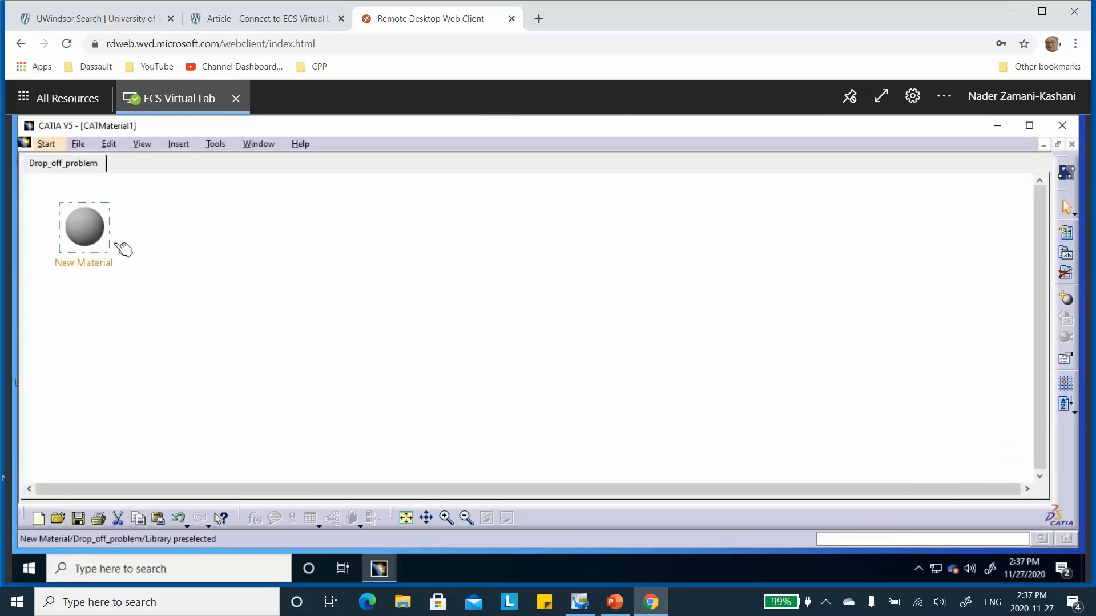
pyautogui.doubleClick(75, 228)
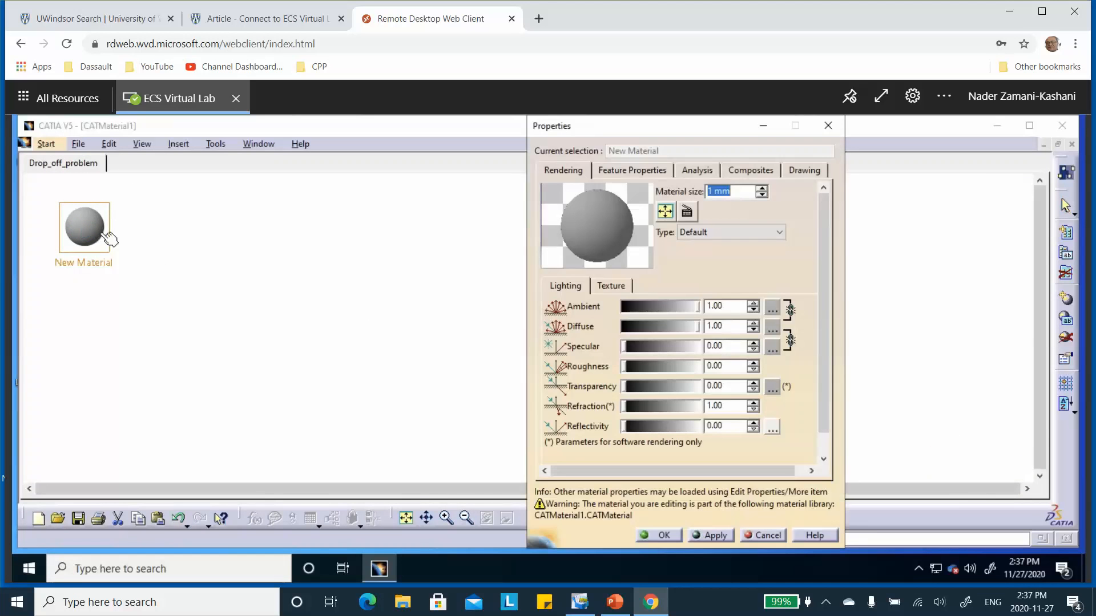
pyautogui.click(645, 174)
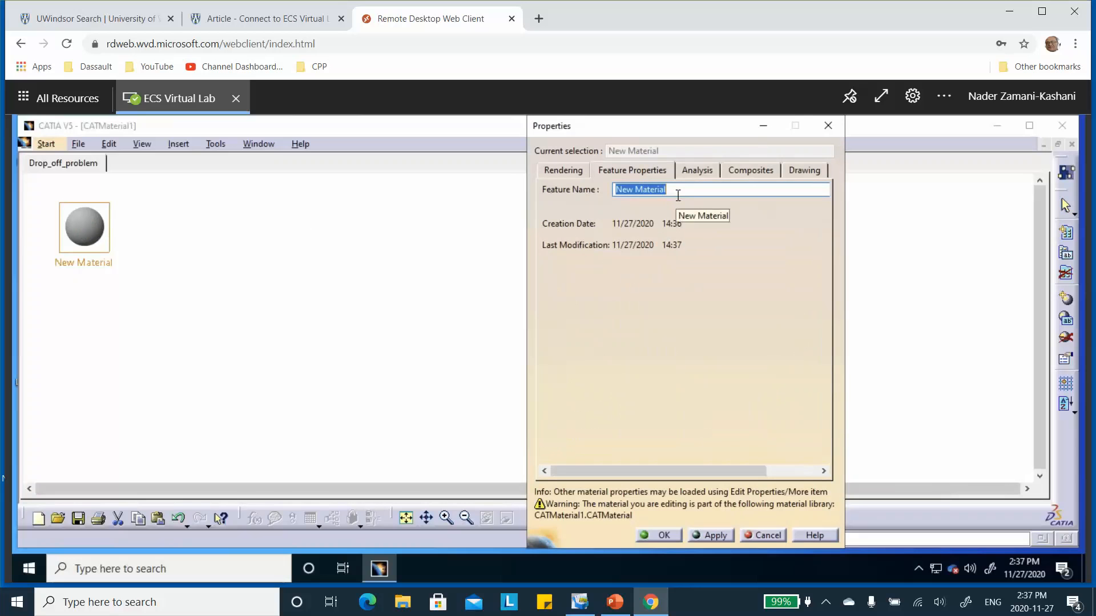
pyautogui.write('Drop')
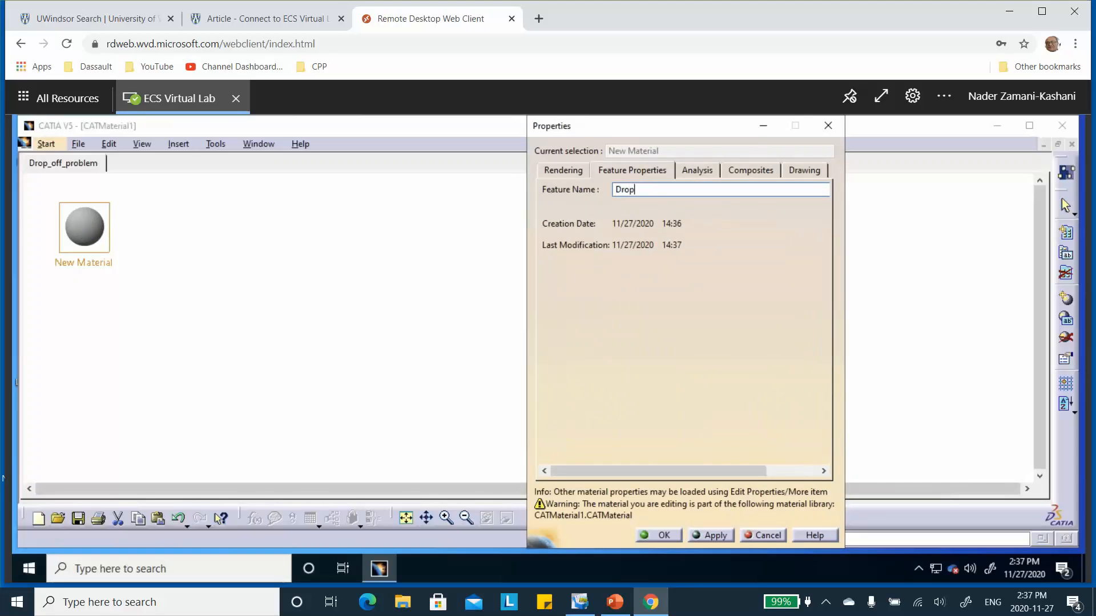
pyautogui.write('_off_')
pyautogui.write('example')
pyautogui.click(709, 534)
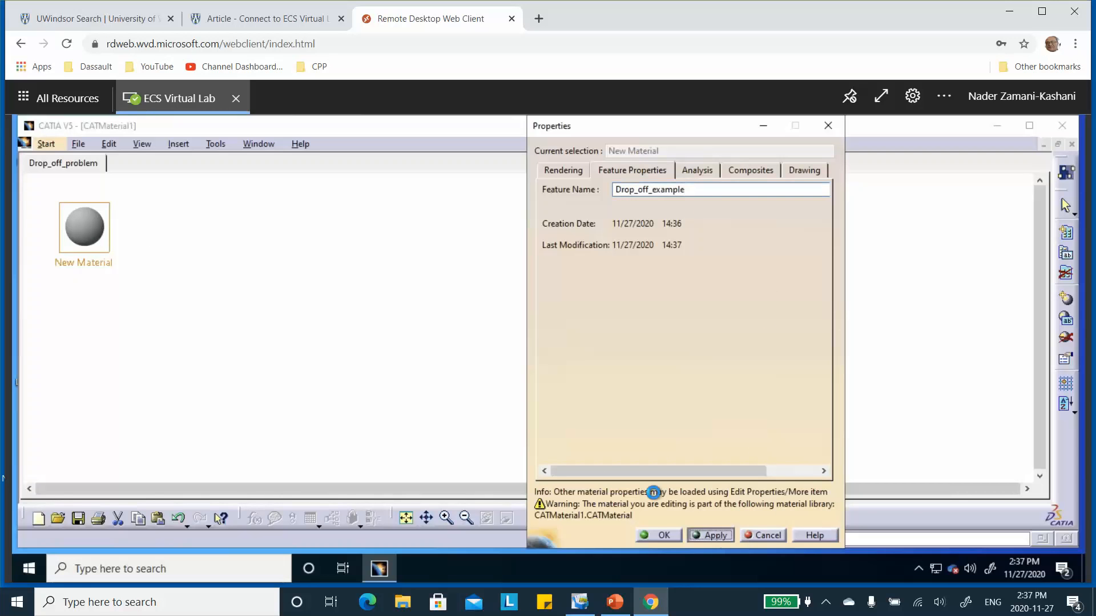
# Step: In the composites properties, set the cured thickness to 0.75 mm as given on the problem slide and the material type to Uni directional
pyautogui.click(753, 171)
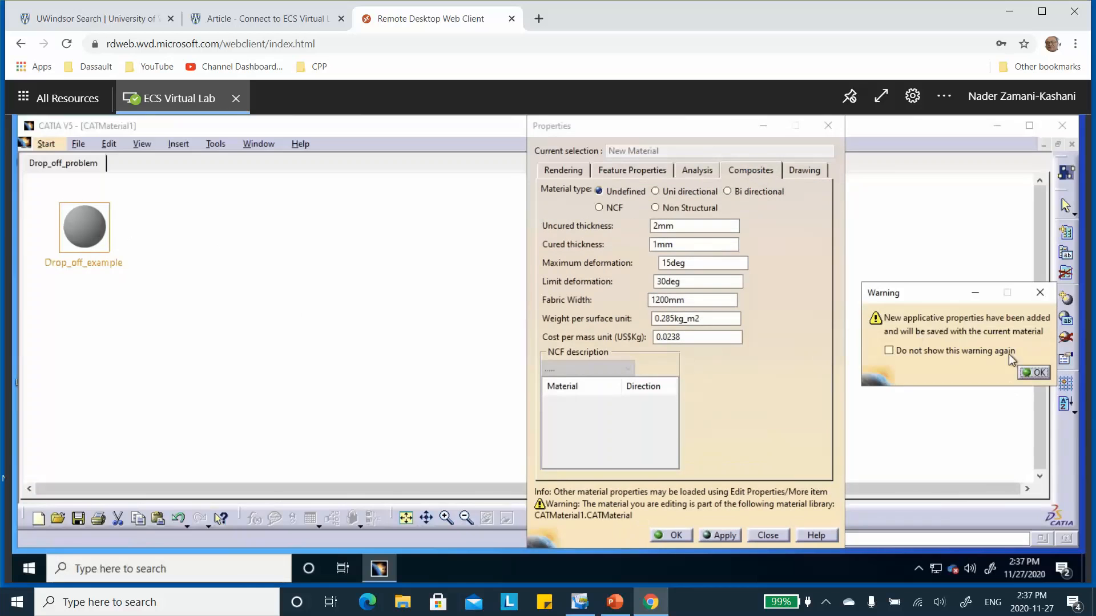
pyautogui.click(1035, 373)
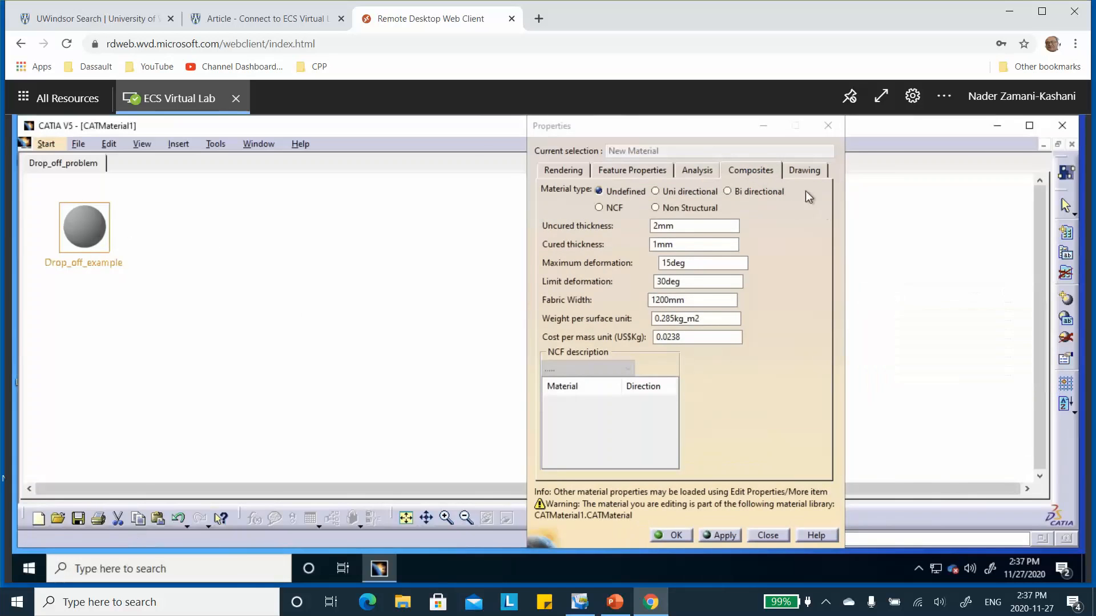
pyautogui.click(656, 245)
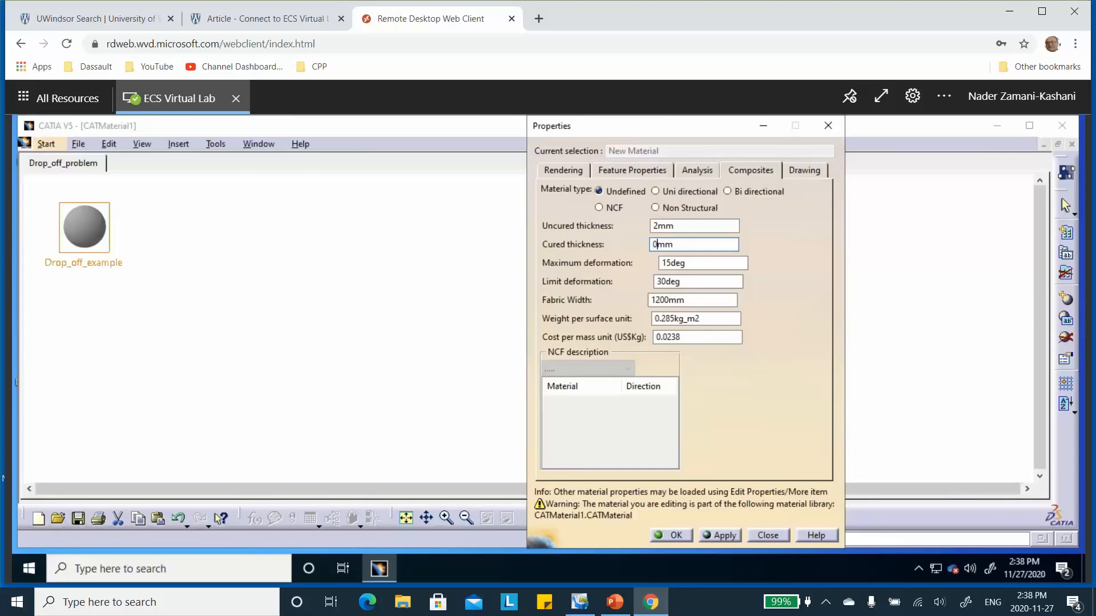
pyautogui.write('0.75')
pyautogui.click(614, 602)
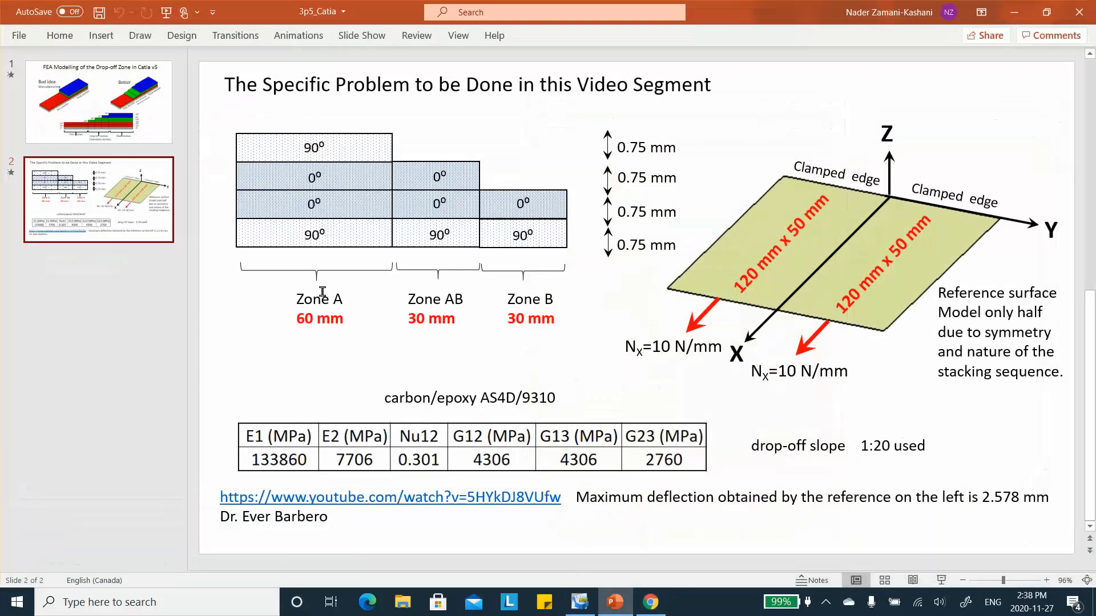
pyautogui.click(1014, 12)
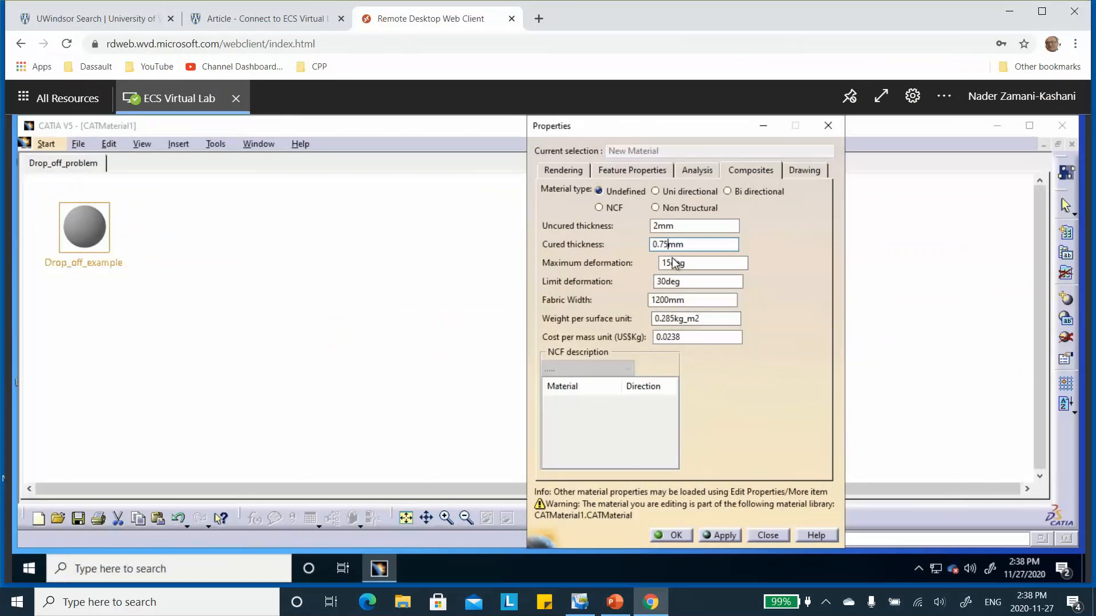
pyautogui.click(721, 536)
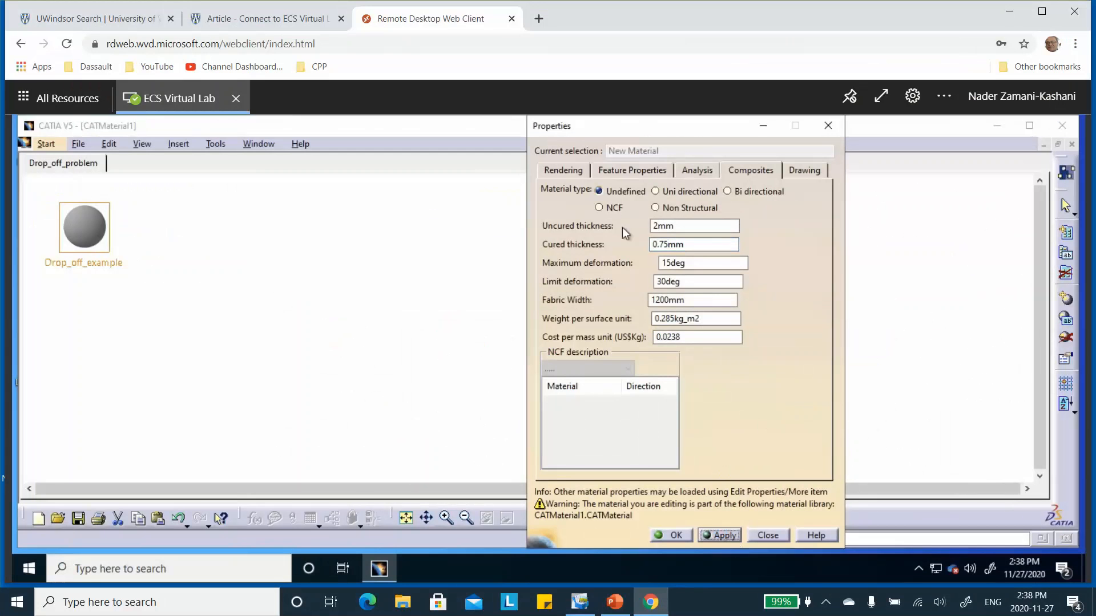
pyautogui.click(655, 192)
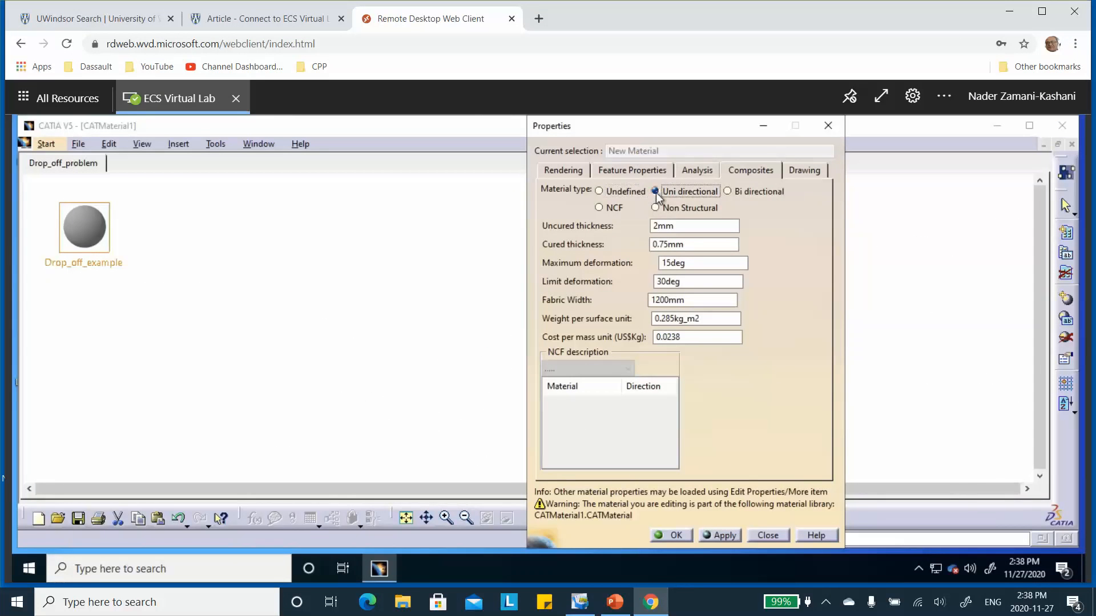
pyautogui.click(725, 536)
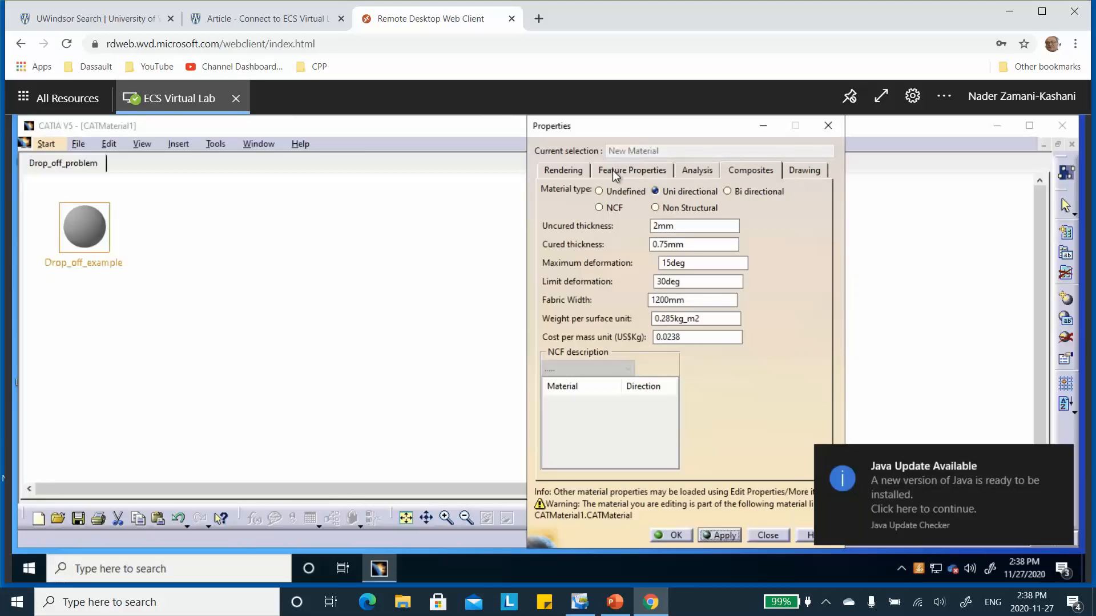
# Step: Set the analysis material model to Orthotropic Material 2D
pyautogui.click(694, 170)
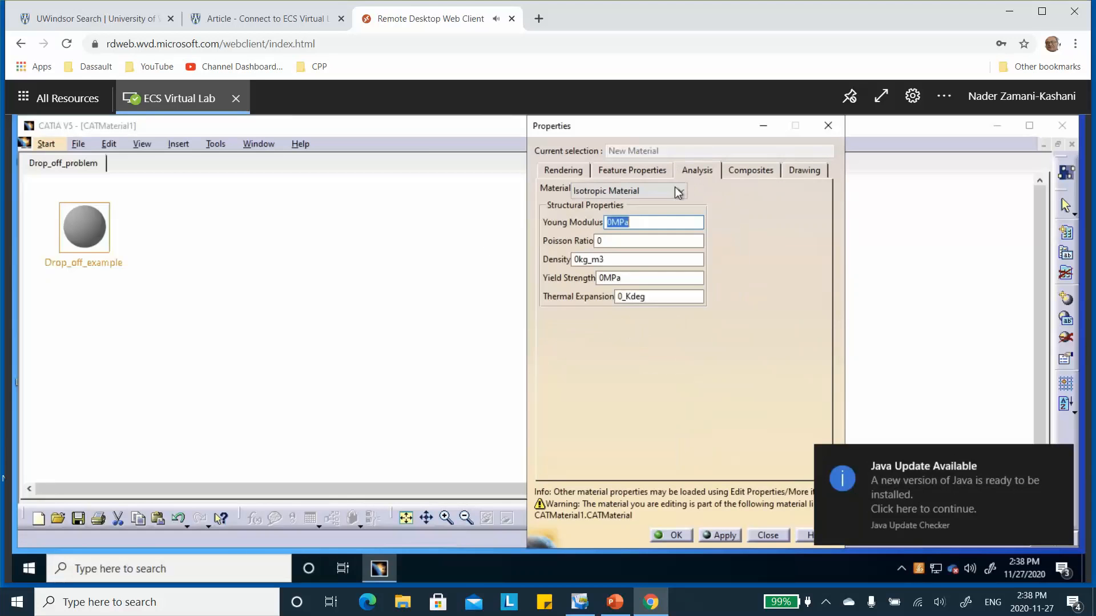
pyautogui.click(679, 192)
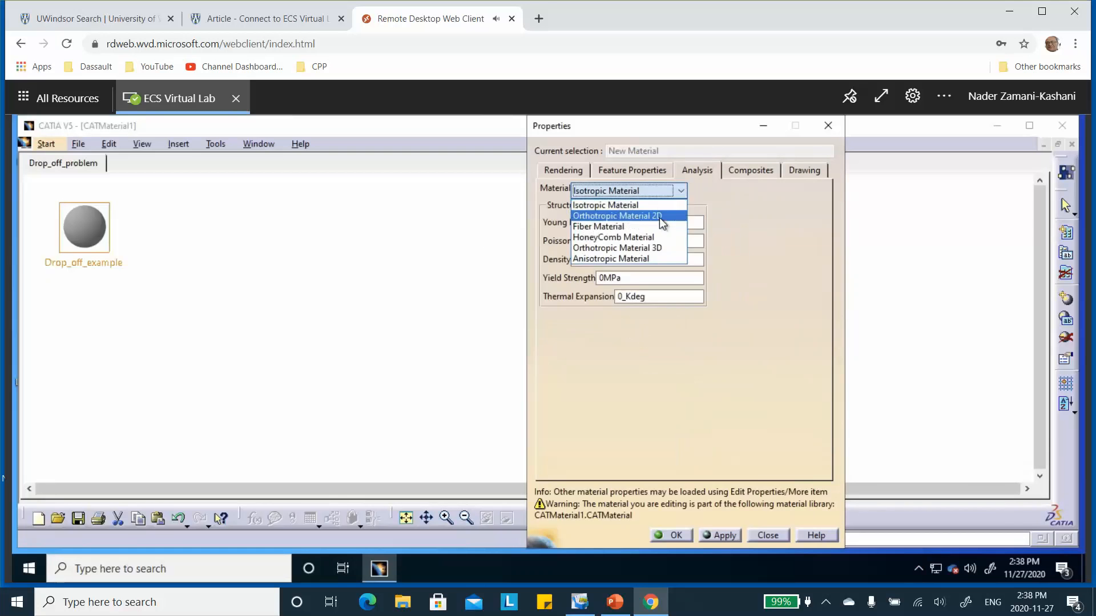
pyautogui.click(659, 218)
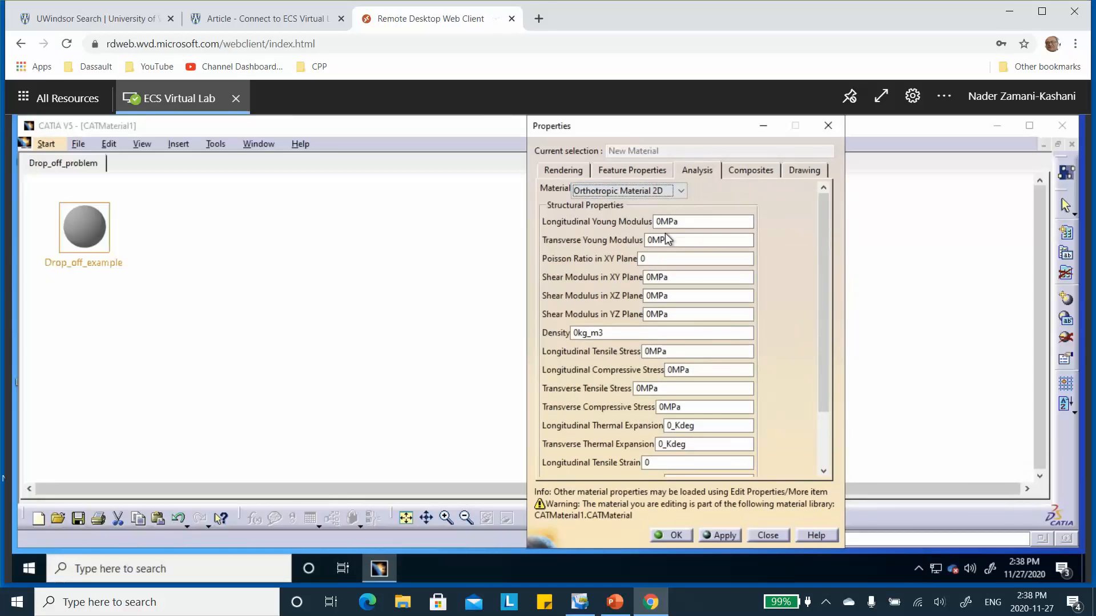
# Step: Using the slide's carbon/epoxy data, set the longitudinal Young modulus to 133860 MPa and the transverse Young modulus to 7706 MPa
pyautogui.click(615, 602)
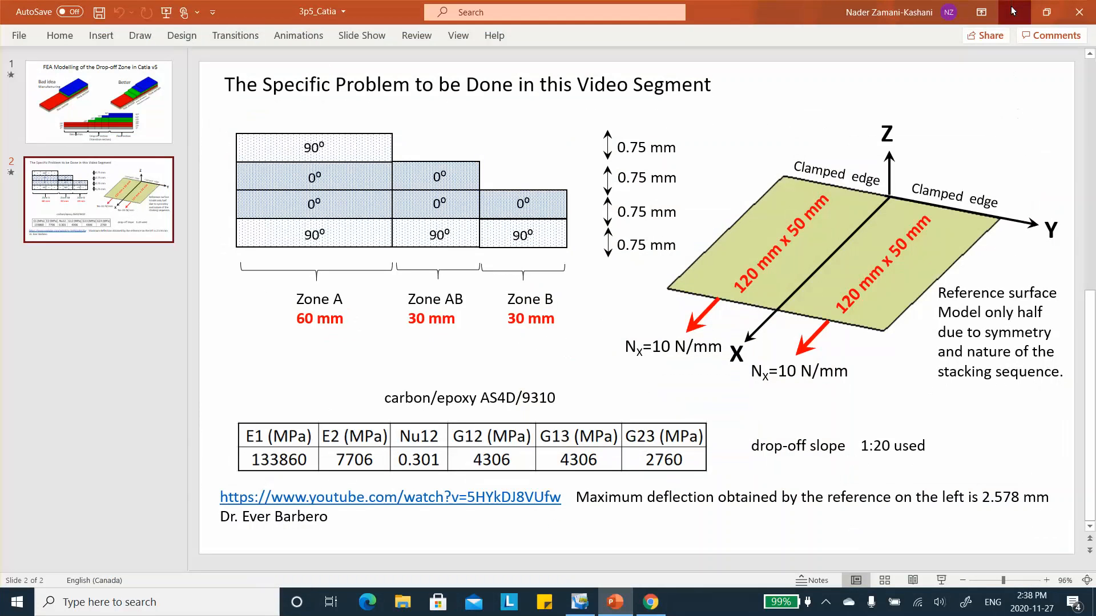
pyautogui.click(651, 602)
pyautogui.click(658, 222)
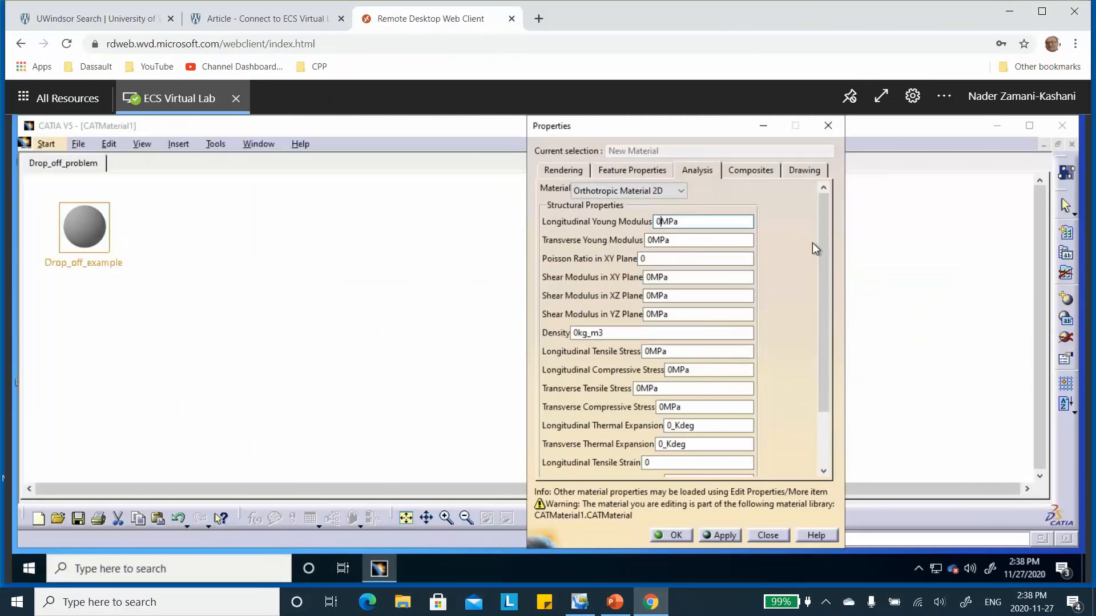
pyautogui.press('BackSpace')
pyautogui.write('133860')
pyautogui.click(651, 240)
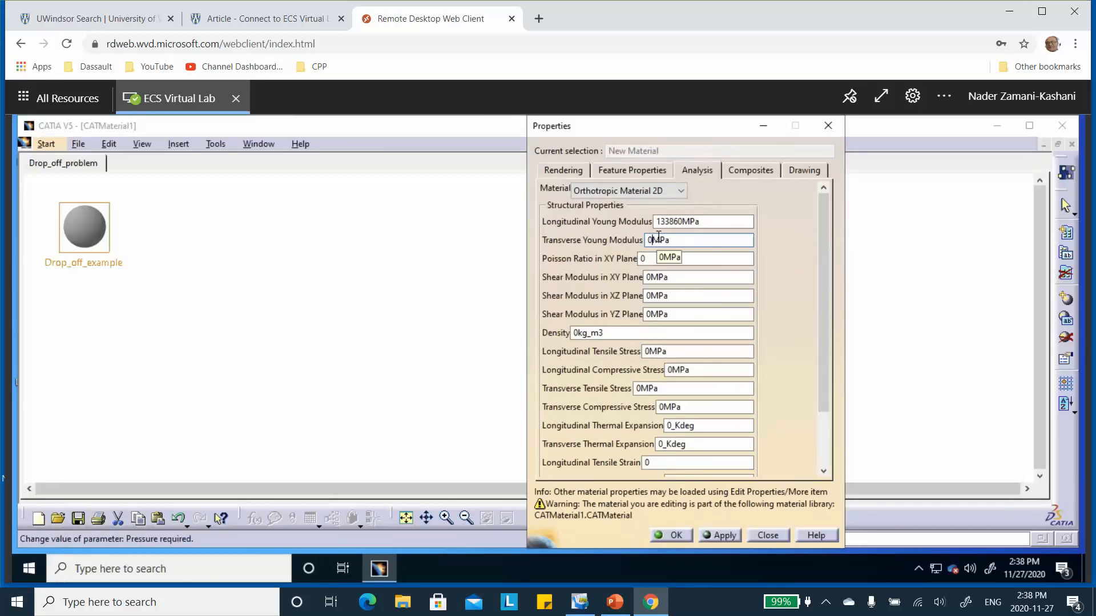
pyautogui.press('BackSpace')
pyautogui.write('7706')
# Step: Set the Poisson ratio in the XY plane to 0.301
pyautogui.click(651, 260)
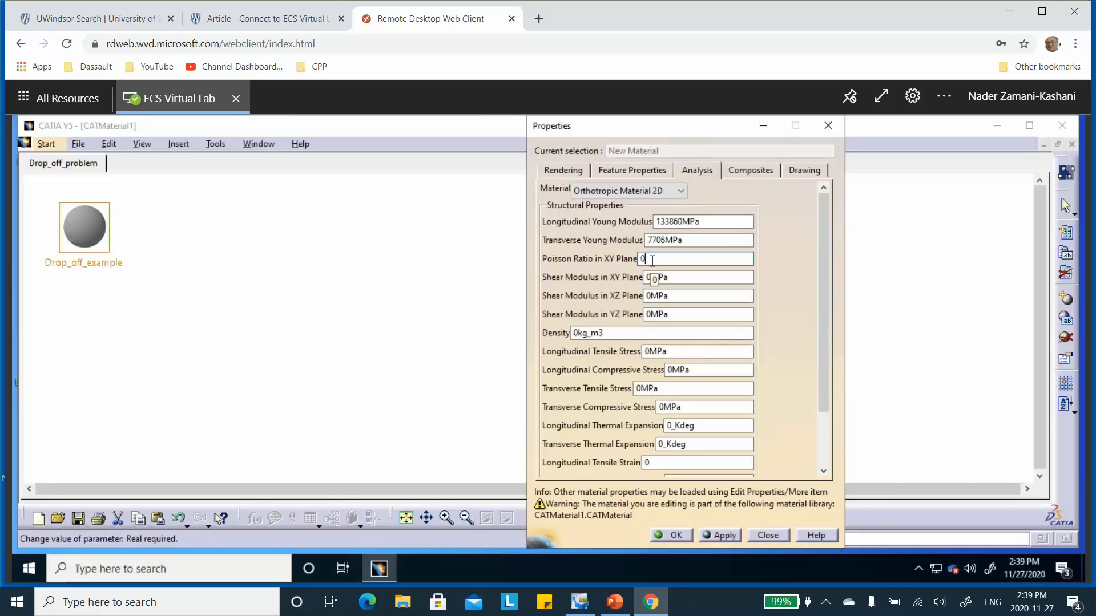
pyautogui.write('.301')
# Step: Set the shear moduli in the XY and XZ planes to 4306 MPa each
pyautogui.click(650, 277)
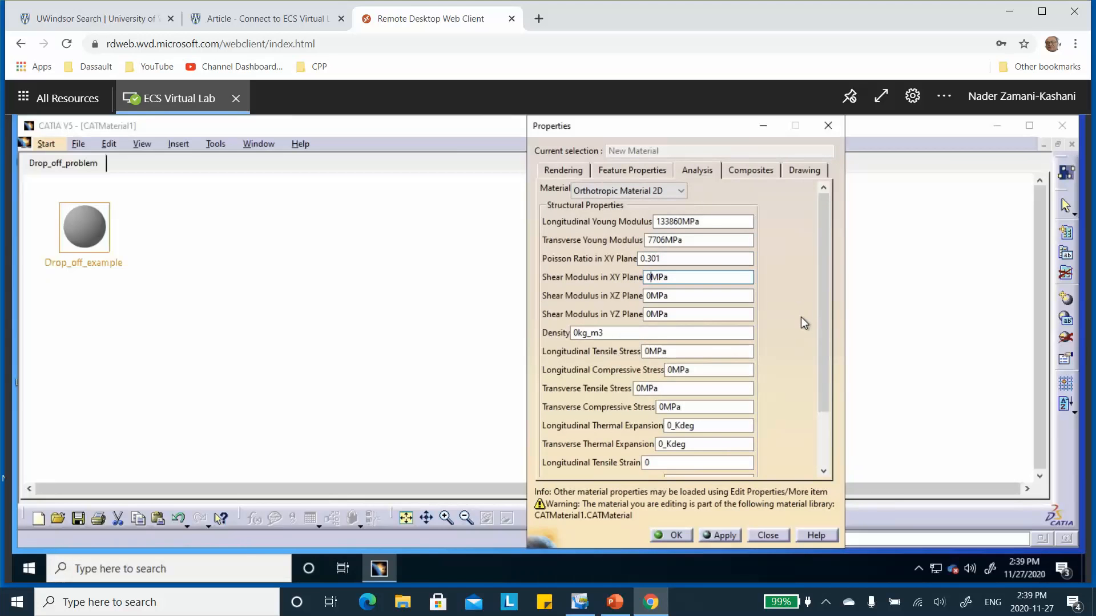
pyautogui.press('BackSpace')
pyautogui.write('4306')
pyautogui.click(649, 296)
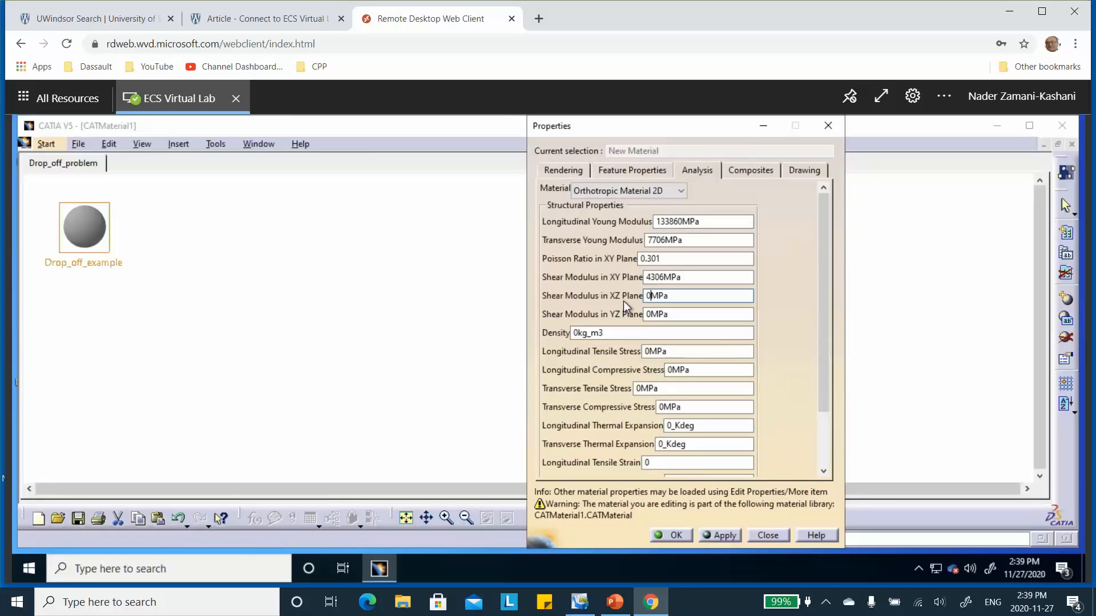
pyautogui.press('BackSpace')
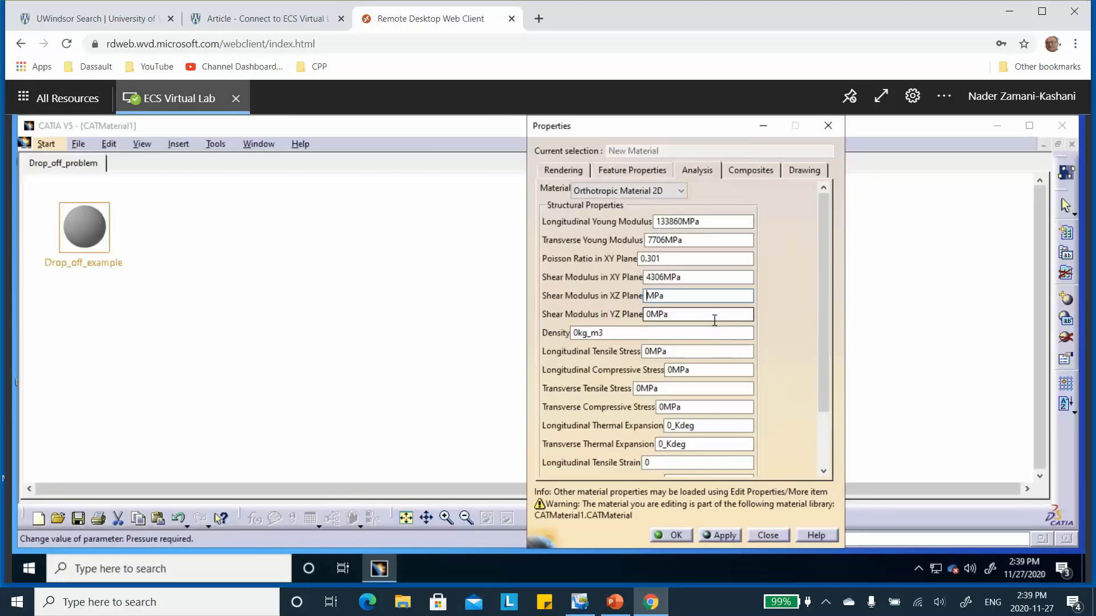
pyautogui.write('4306')
# Step: Set the shear modulus in the YZ plane to 2760 MPa and confirm the material properties
pyautogui.click(652, 315)
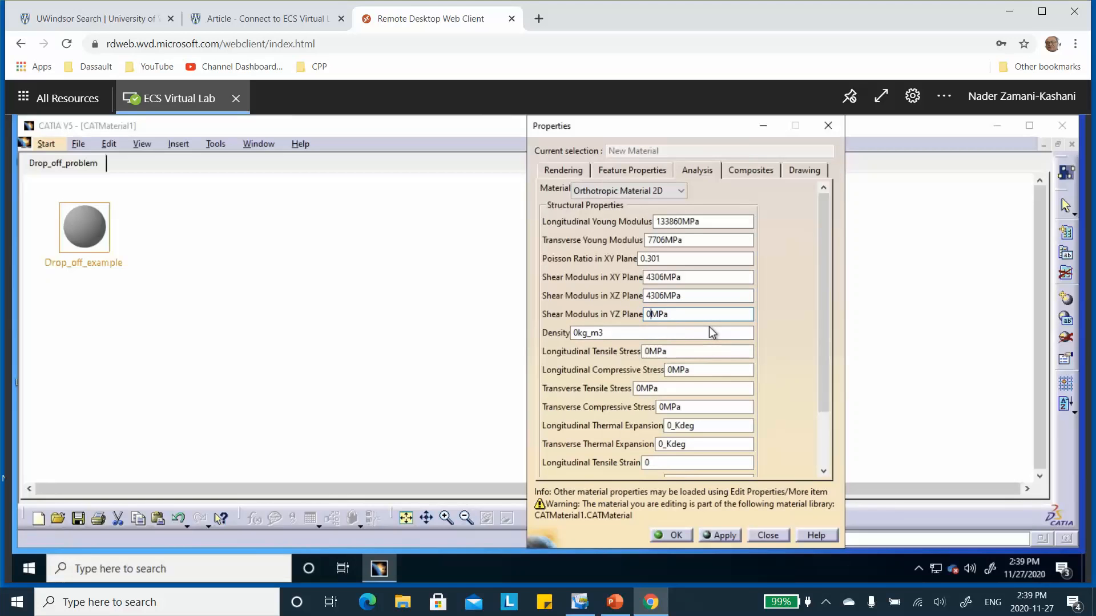
pyautogui.press('BackSpace')
pyautogui.write('2760')
pyautogui.click(741, 370)
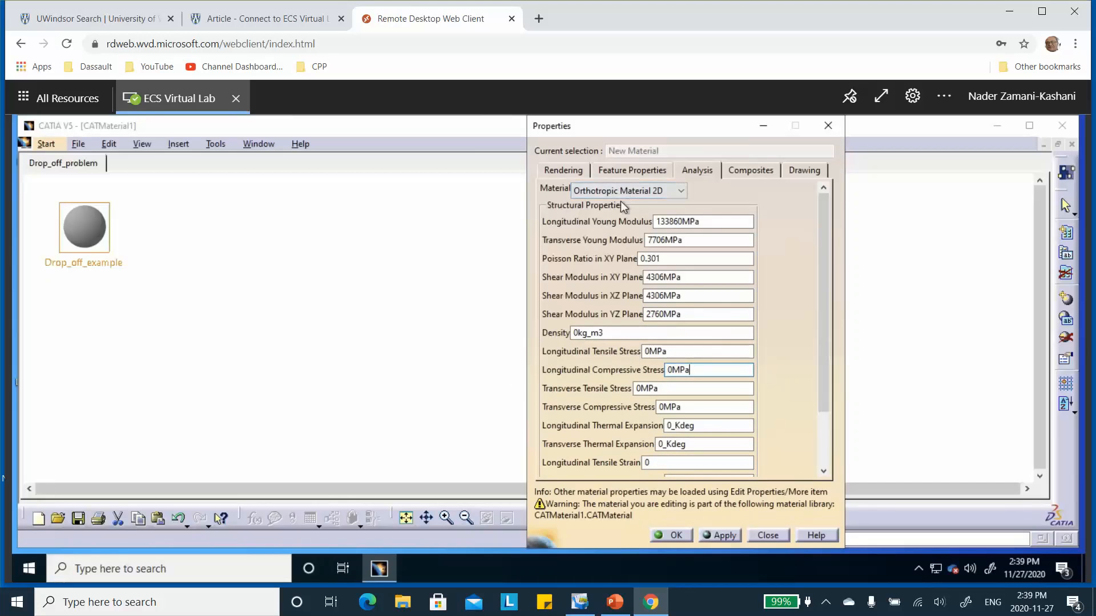
pyautogui.click(675, 536)
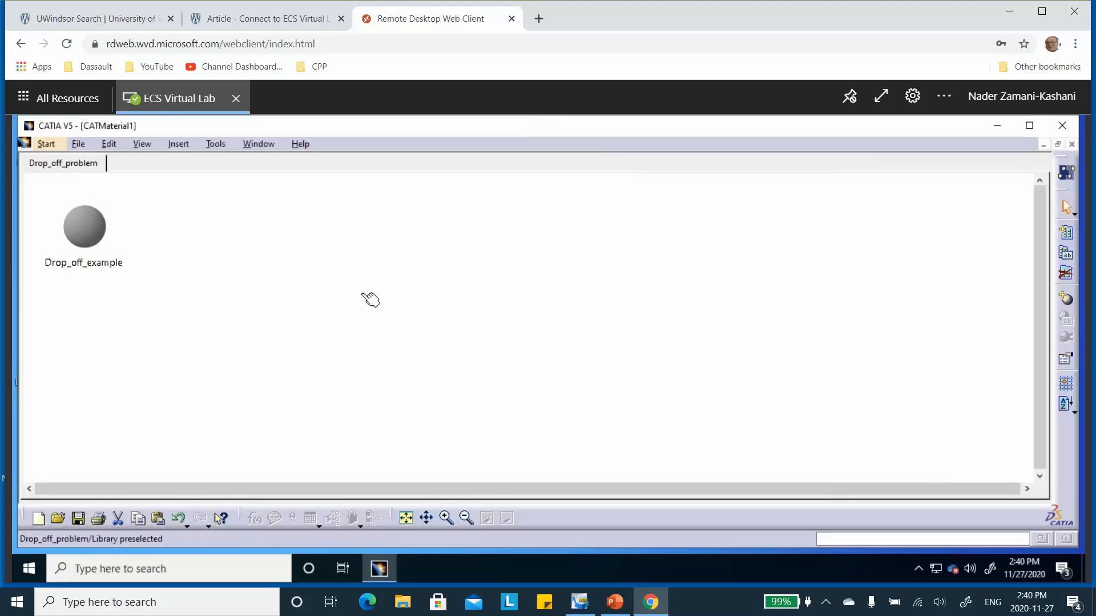
# Step: Save the material library as drop_off_3p5 in the desktop folder Drop_Off_3P5 through Save Management, and close the document
pyautogui.click(78, 144)
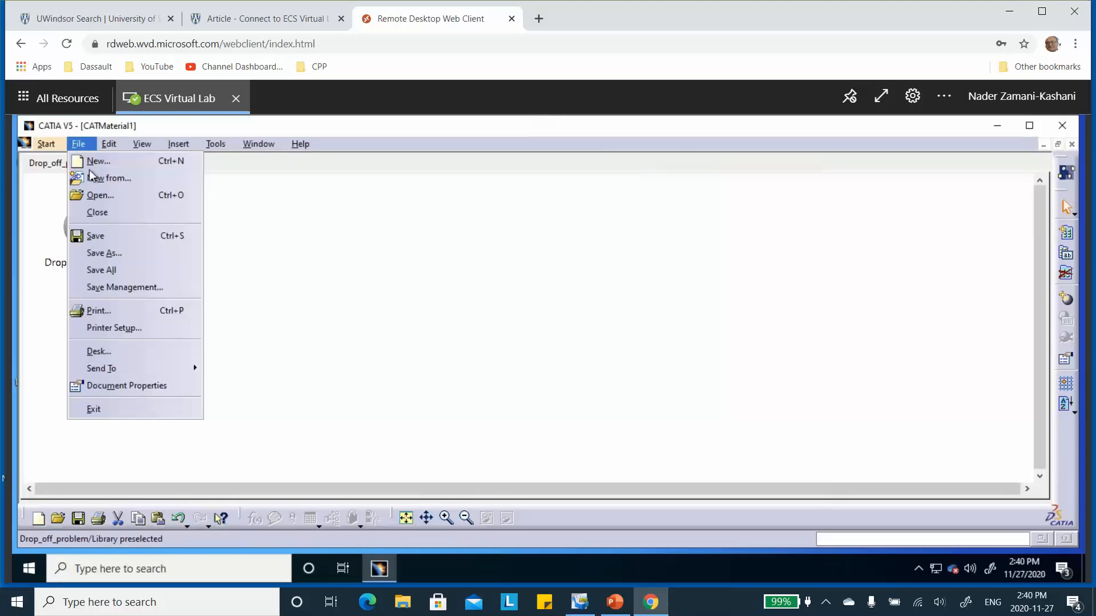
pyautogui.click(110, 290)
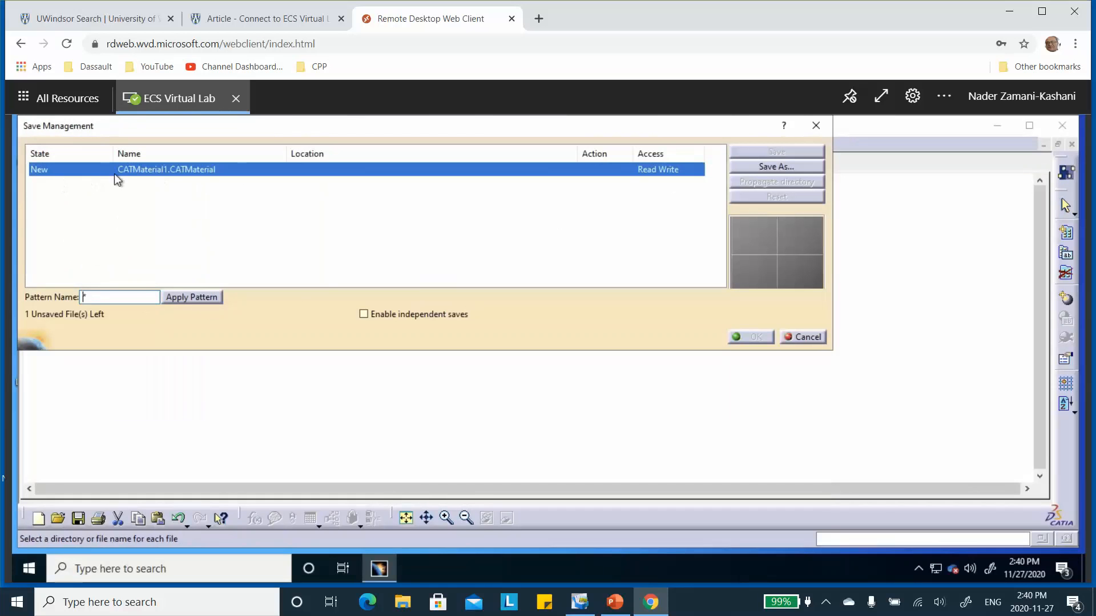
pyautogui.click(768, 168)
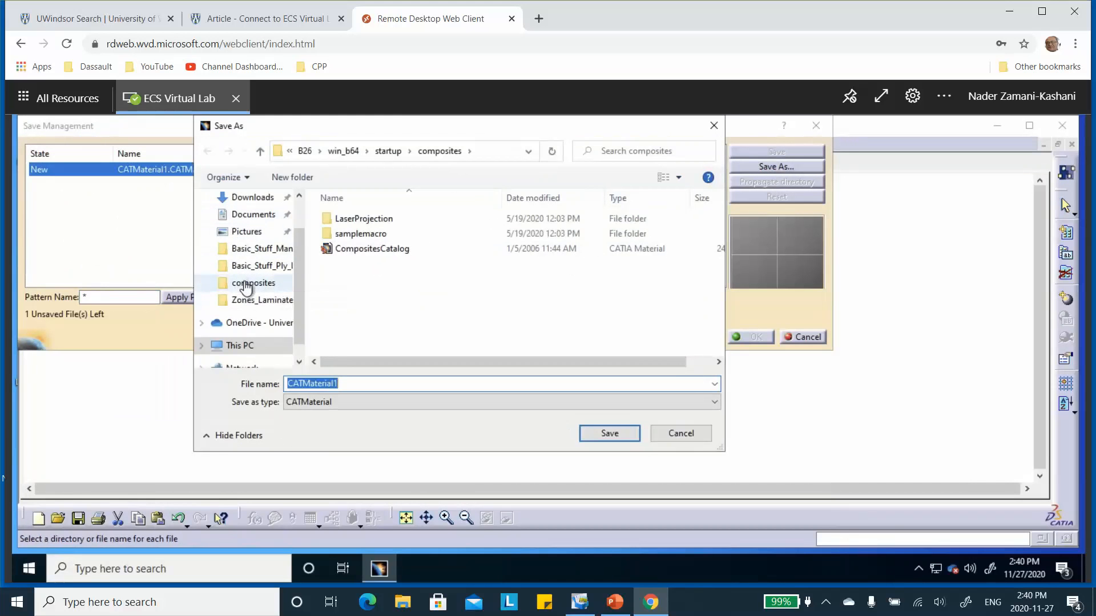
pyautogui.scroll(2, 300, 255)
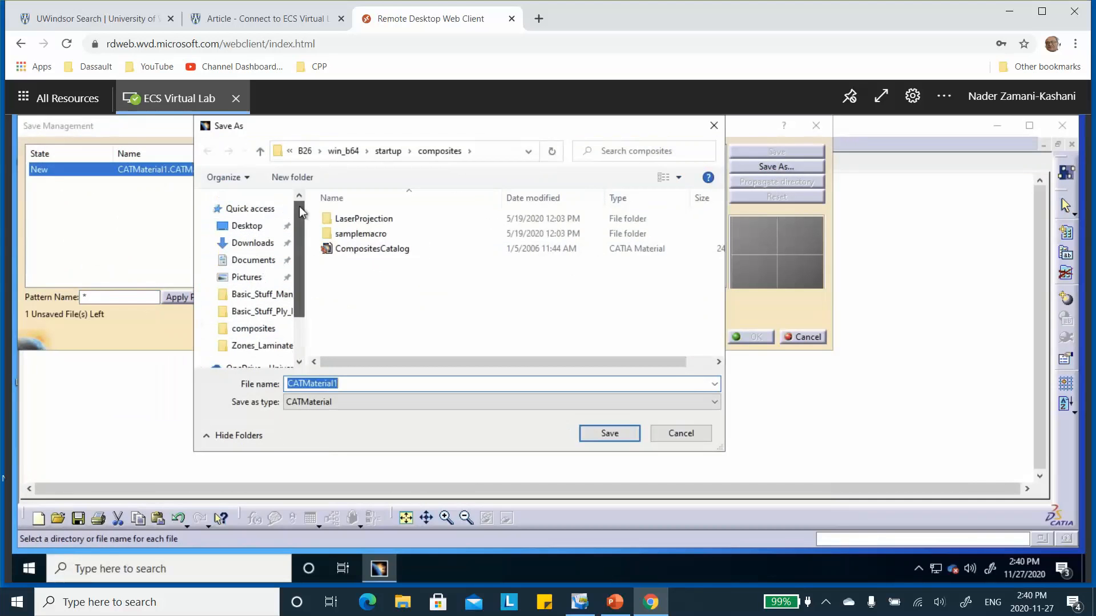
pyautogui.click(238, 226)
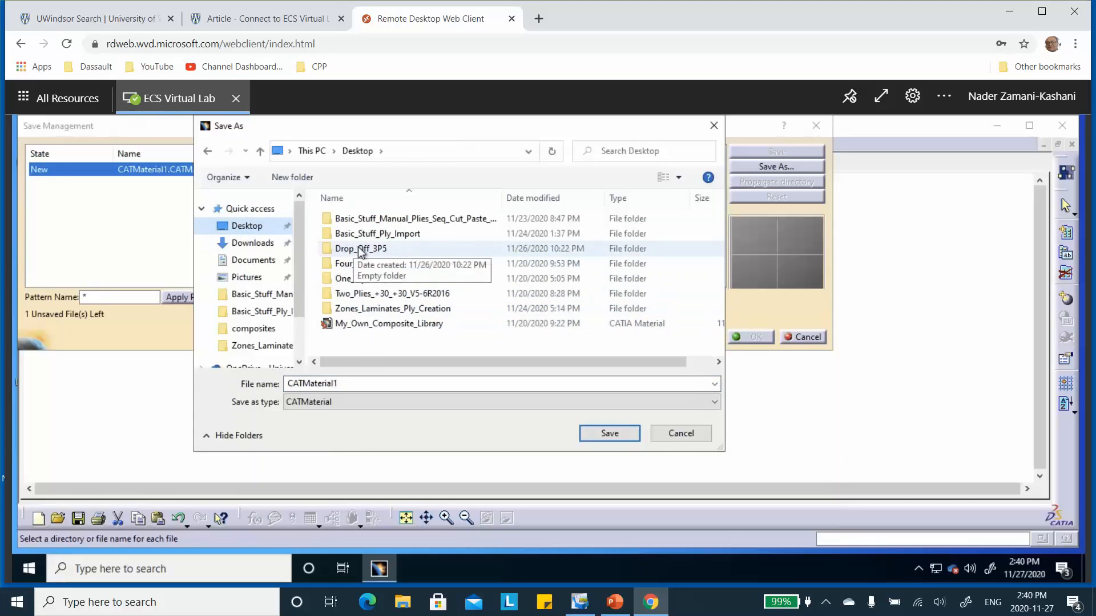
pyautogui.doubleClick(380, 251)
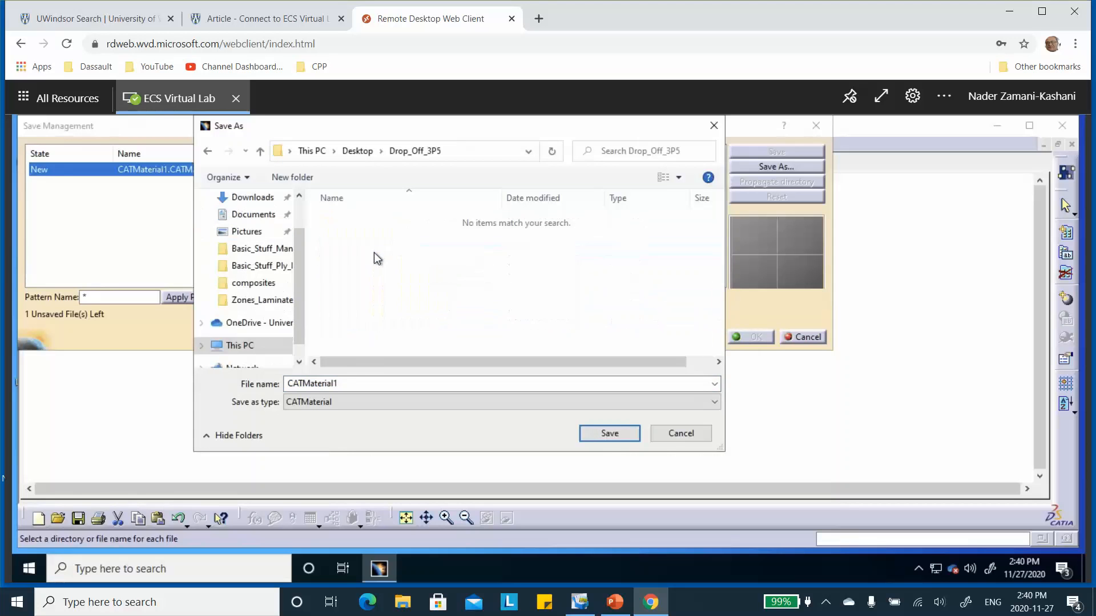
pyautogui.doubleClick(339, 383)
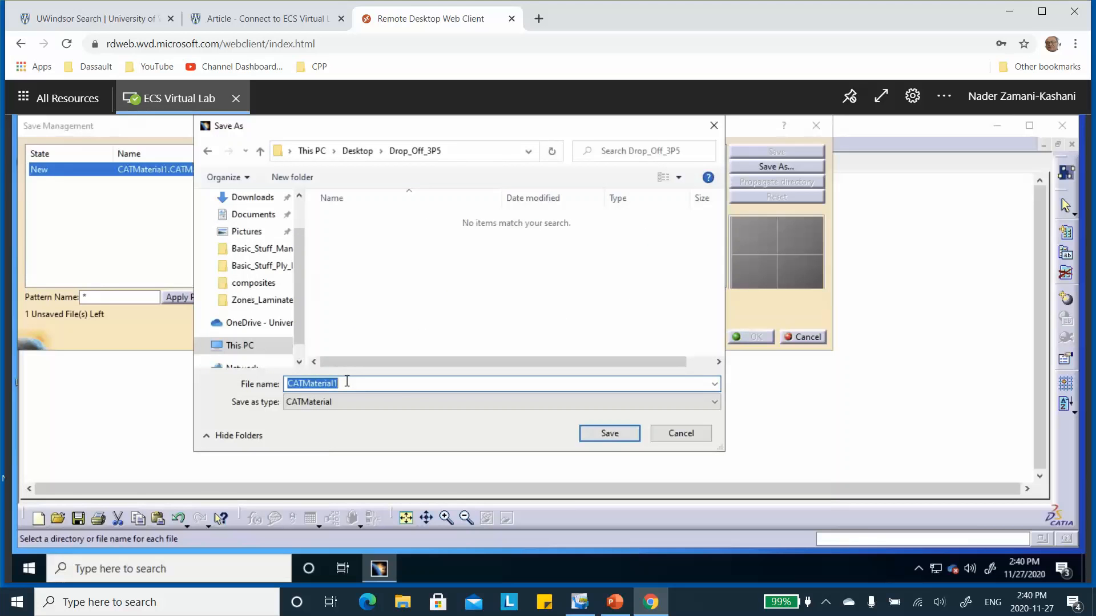
pyautogui.write('drop_off_3p5')
pyautogui.click(611, 435)
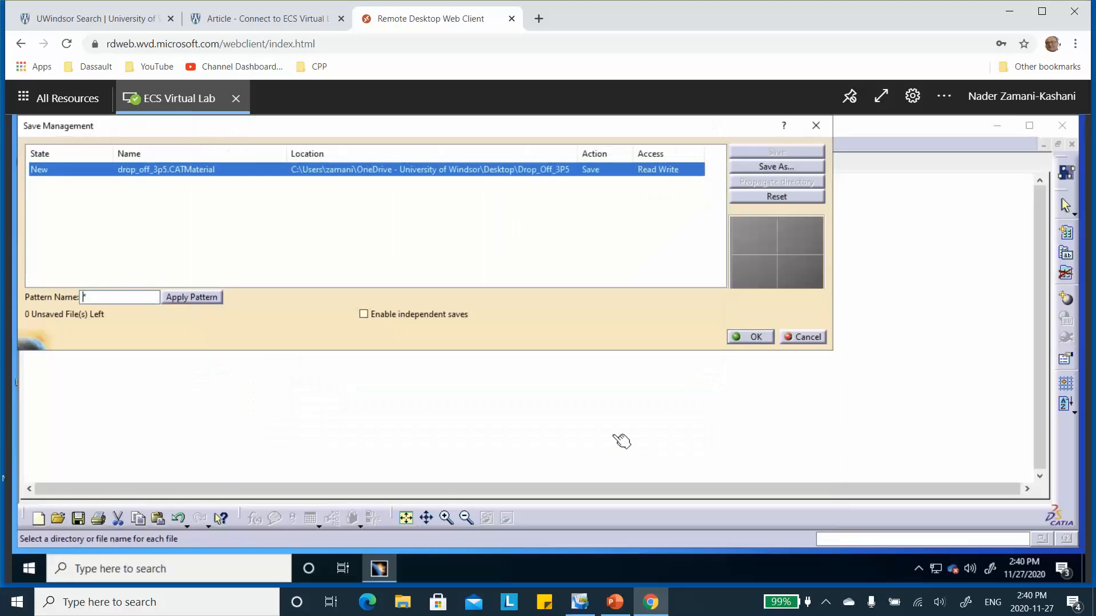
pyautogui.click(756, 337)
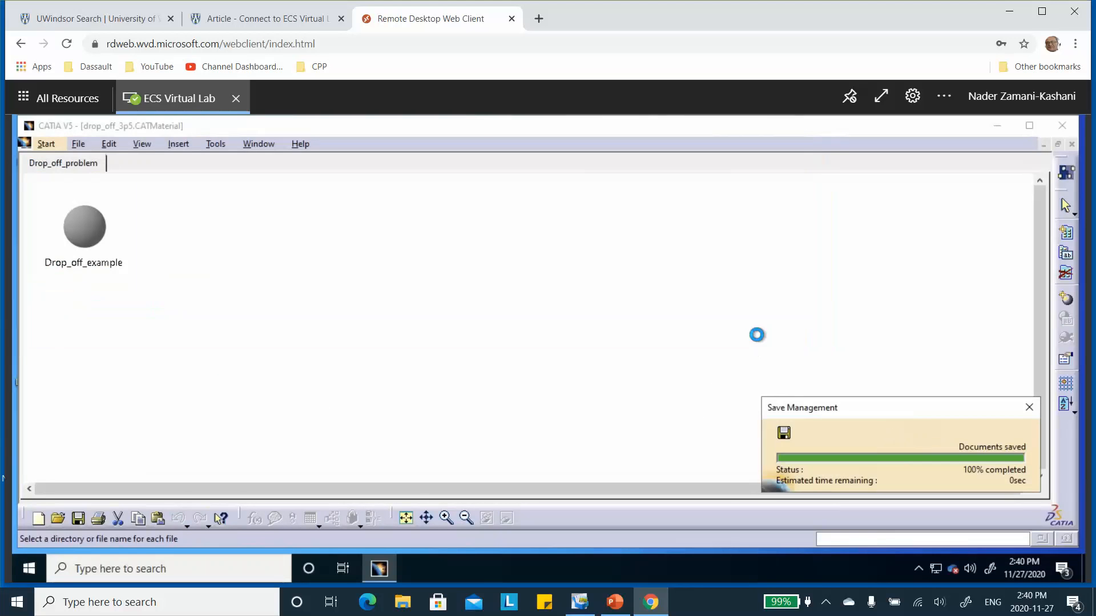
pyautogui.click(1071, 144)
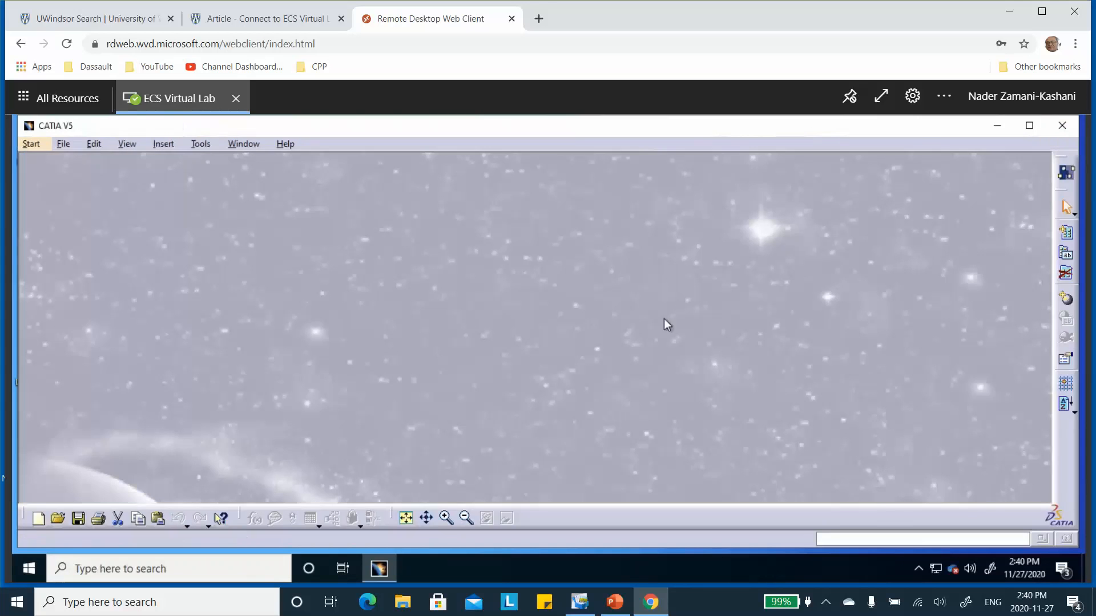
# Step: Check the contents of the Drop_Off_3P5 folder on the virtual lab desktop, and return to CATIA
pyautogui.click(1009, 14)
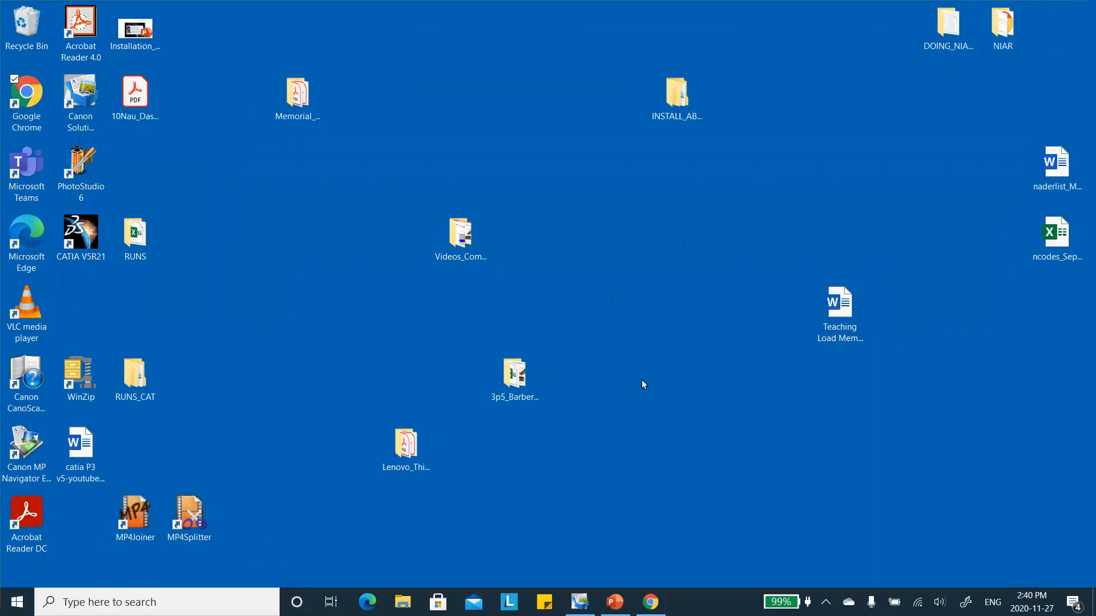
pyautogui.click(649, 602)
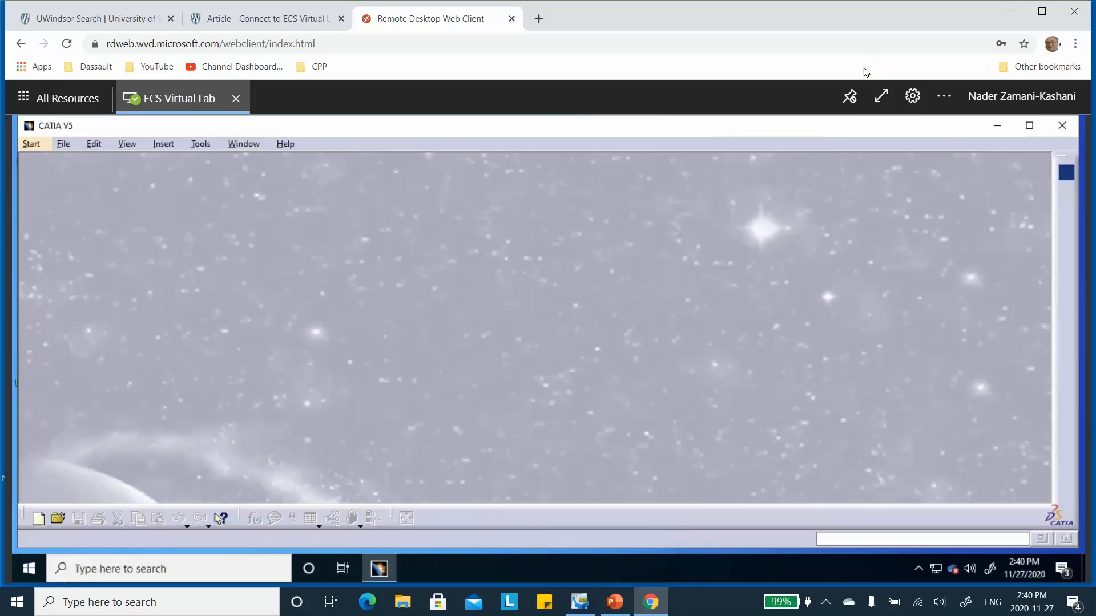
pyautogui.click(1003, 128)
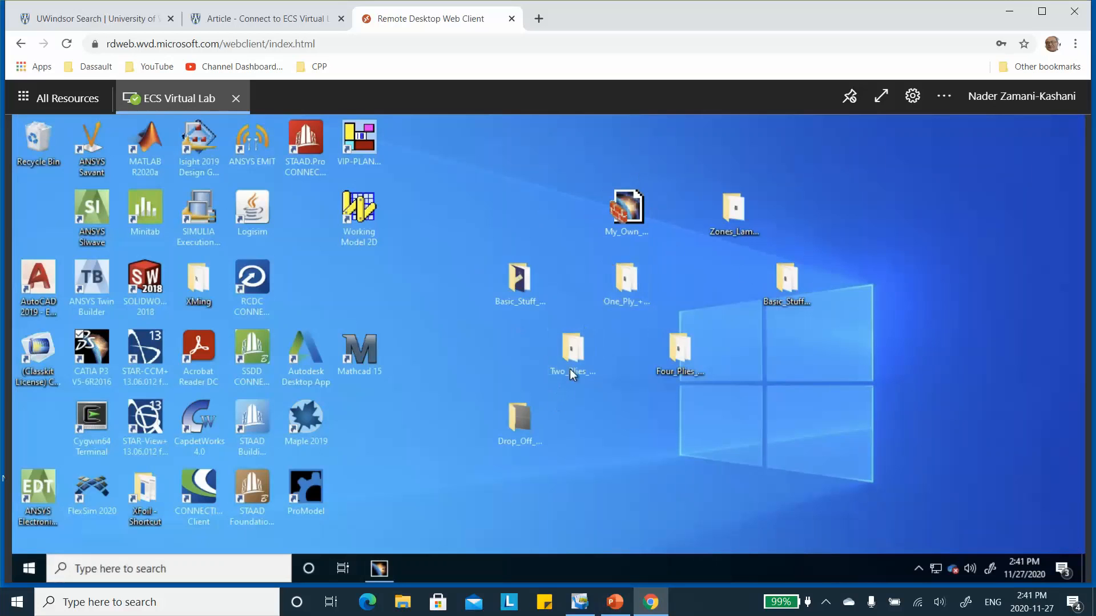
pyautogui.doubleClick(519, 425)
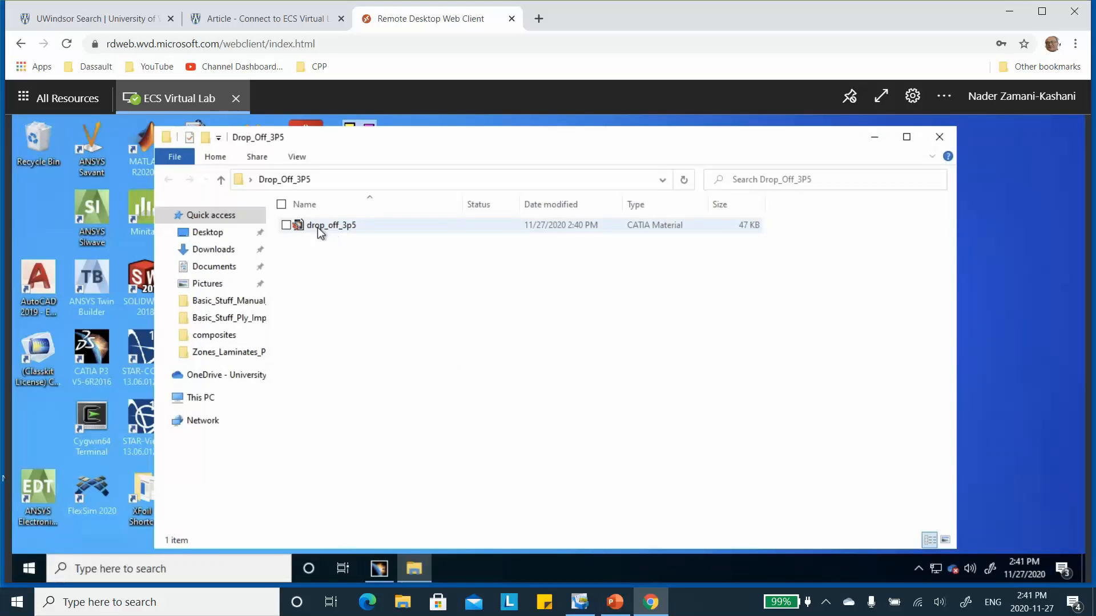
pyautogui.click(939, 137)
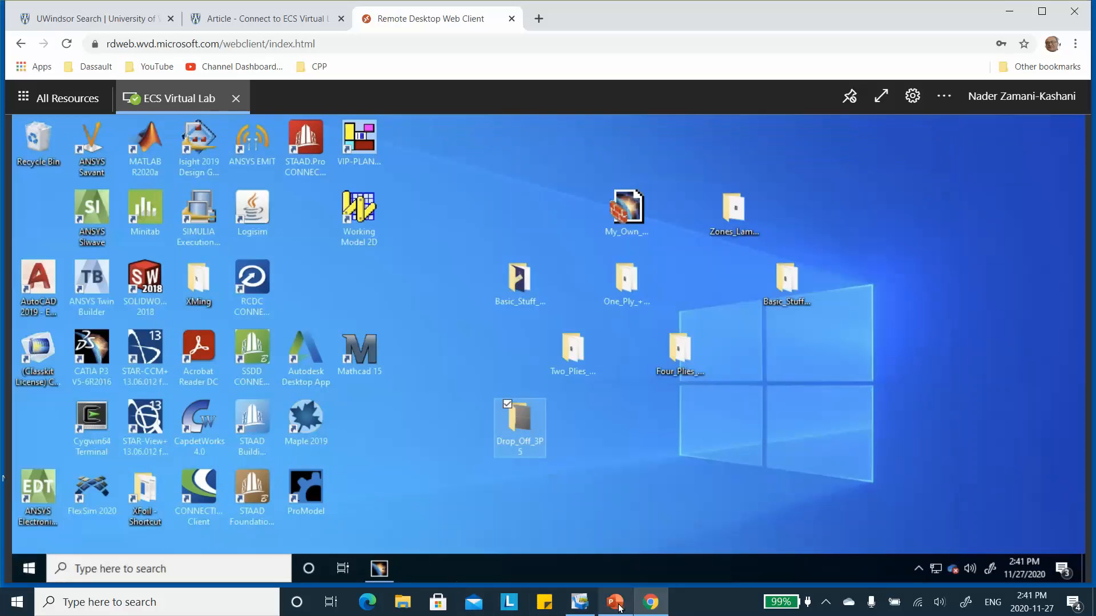
pyautogui.click(379, 568)
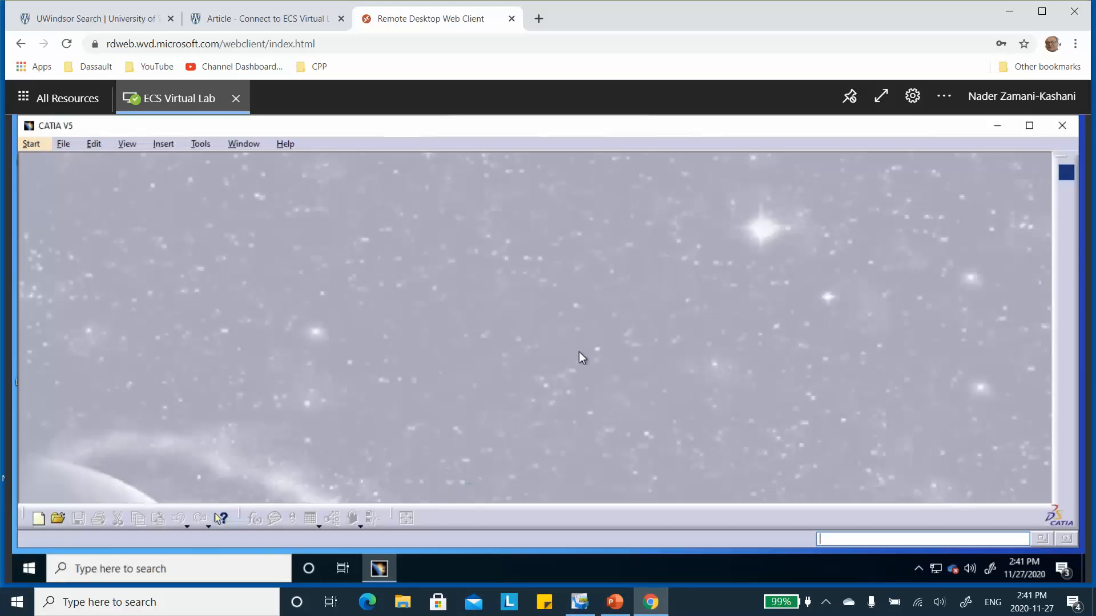
# Step: Create a new part document named Drop_off_3p5
pyautogui.click(66, 147)
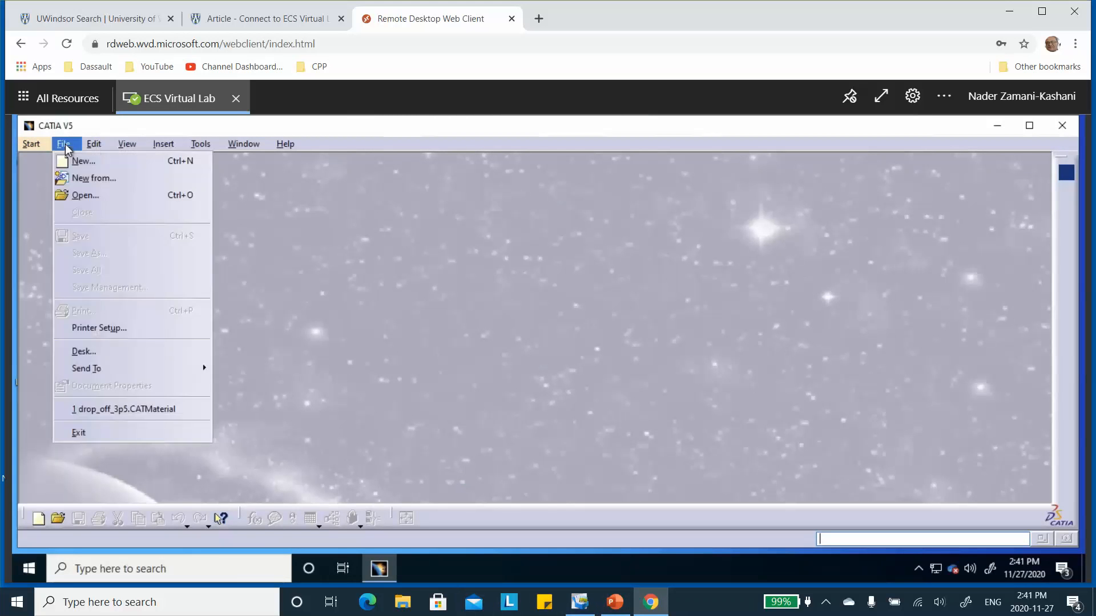
pyautogui.click(80, 161)
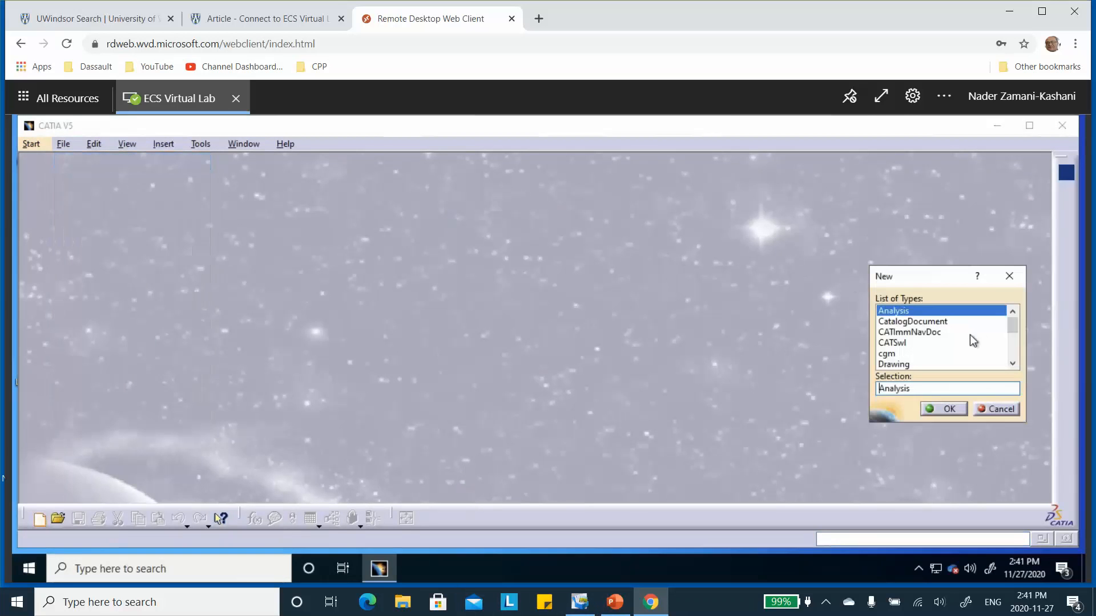
pyautogui.moveTo(1014, 326); pyautogui.dragTo(1030, 386)
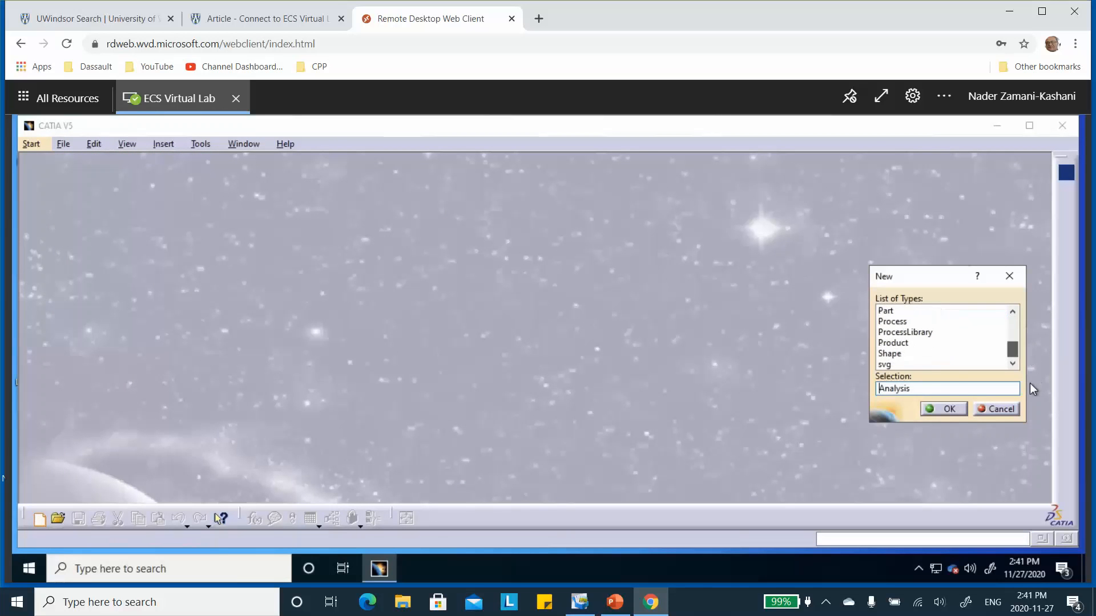
pyautogui.click(893, 312)
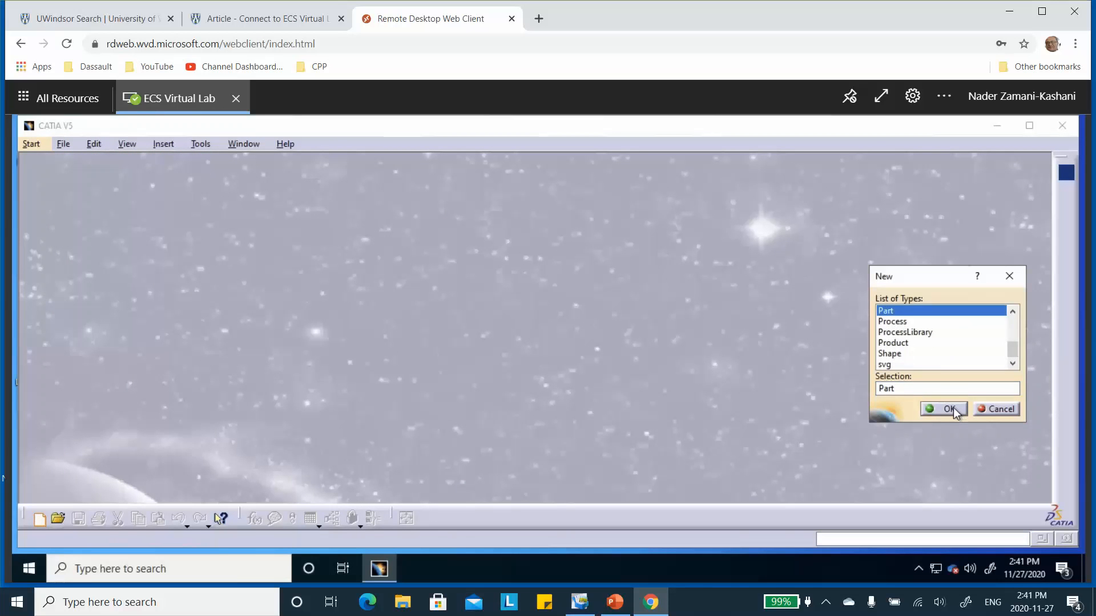
pyautogui.click(949, 409)
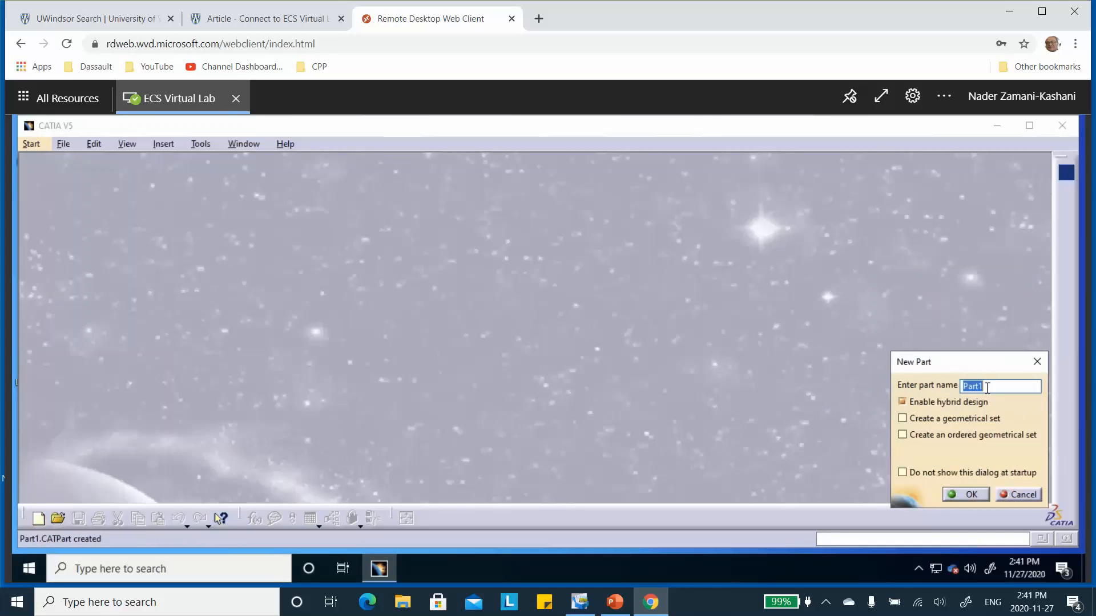
pyautogui.write('Drop_off_3p5')
pyautogui.click(962, 495)
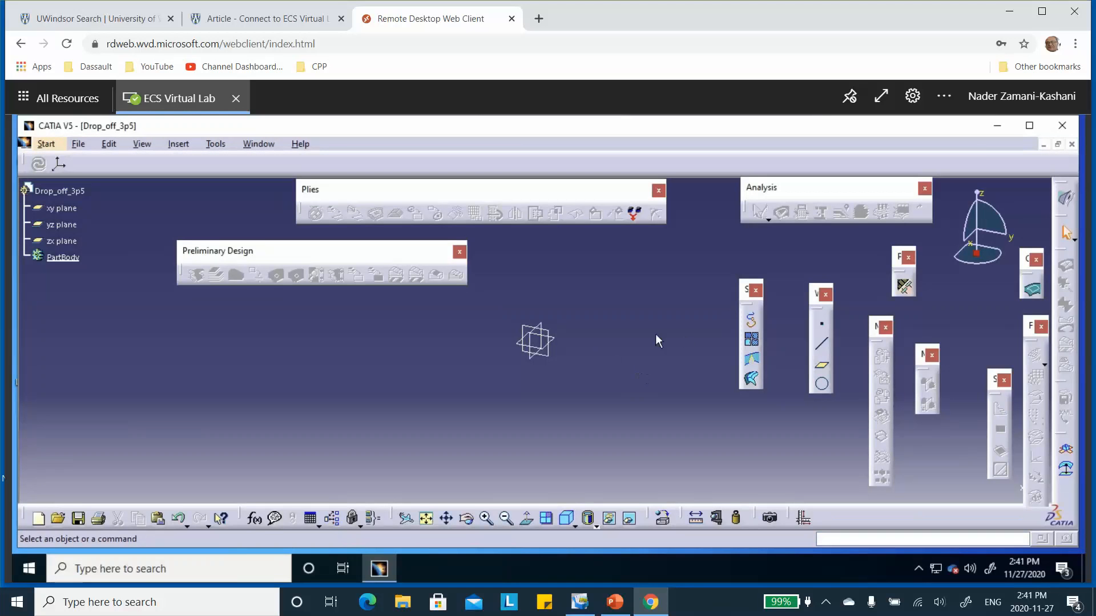
# Step: Switch to the Generative Shape Design workbench and open a sketch on the xy plane
pyautogui.click(46, 145)
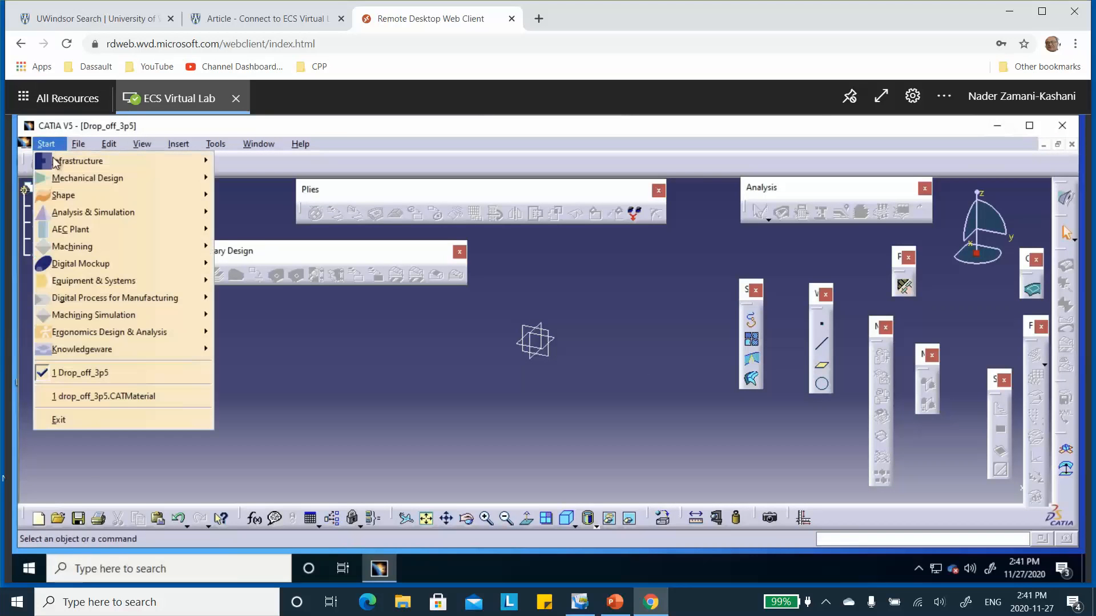
pyautogui.moveTo(131, 199)
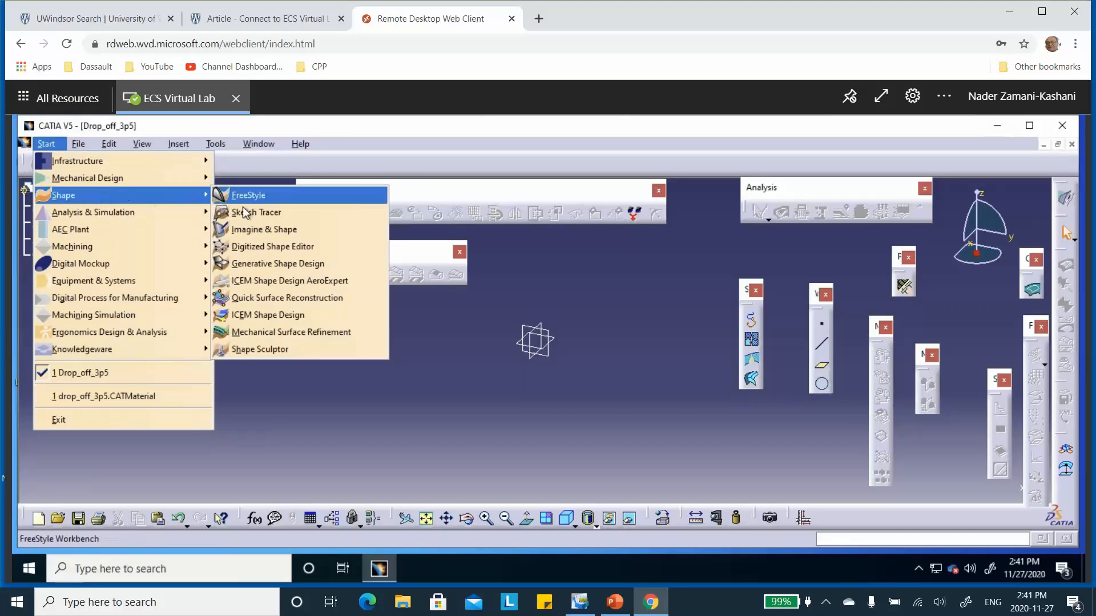
pyautogui.click(277, 263)
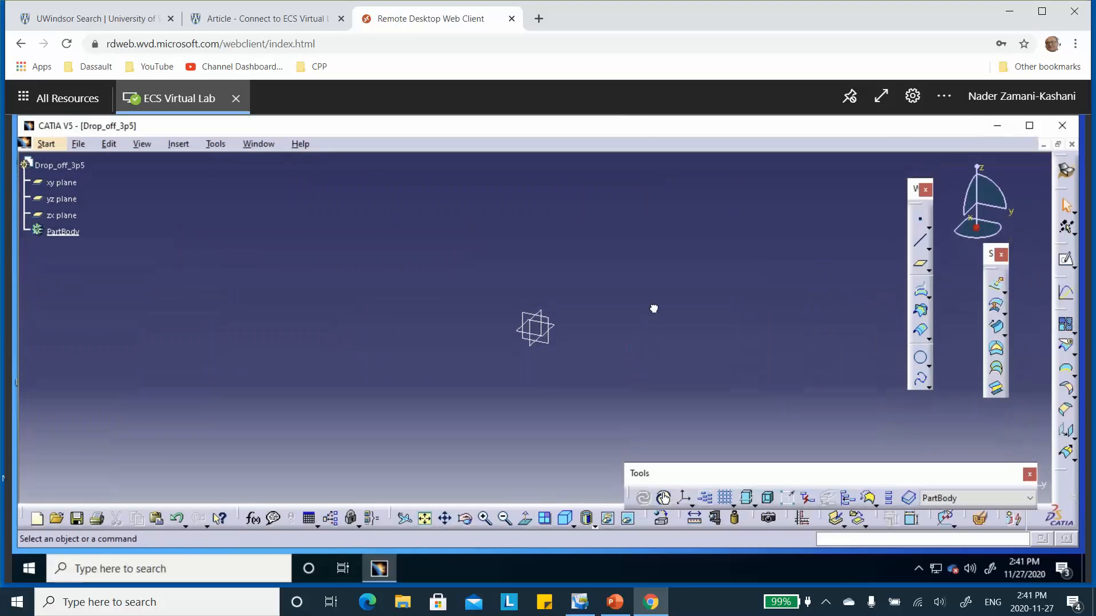
pyautogui.click(556, 325)
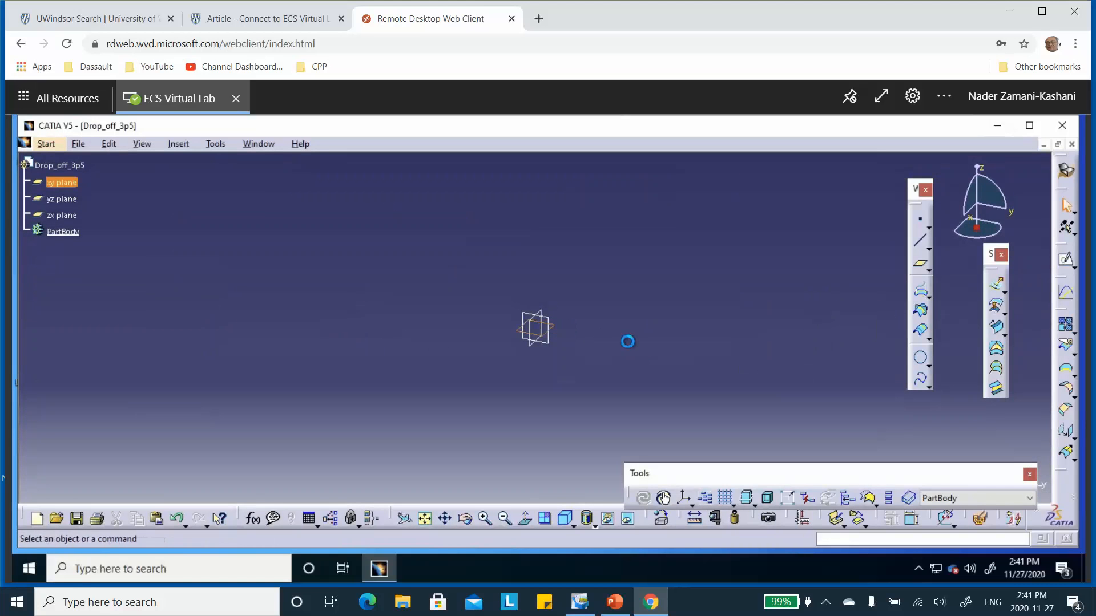
pyautogui.click(1066, 260)
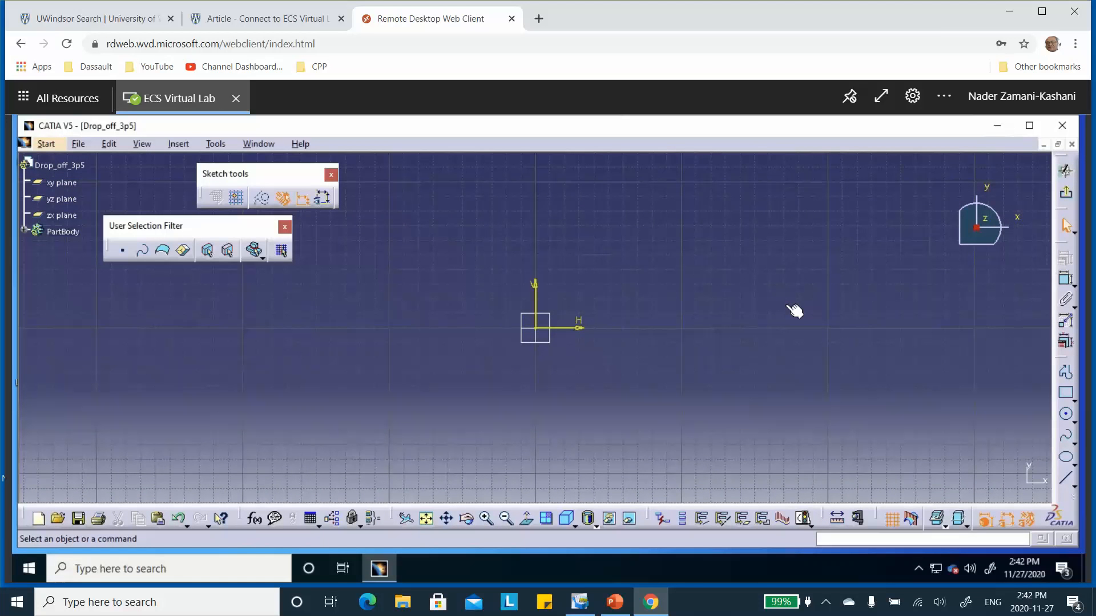
# Step: Consult the reference surface dimensions on the PowerPoint slide, and sketch a rectangle about 170 mm long in CATIA with one corner at the origin
pyautogui.click(615, 602)
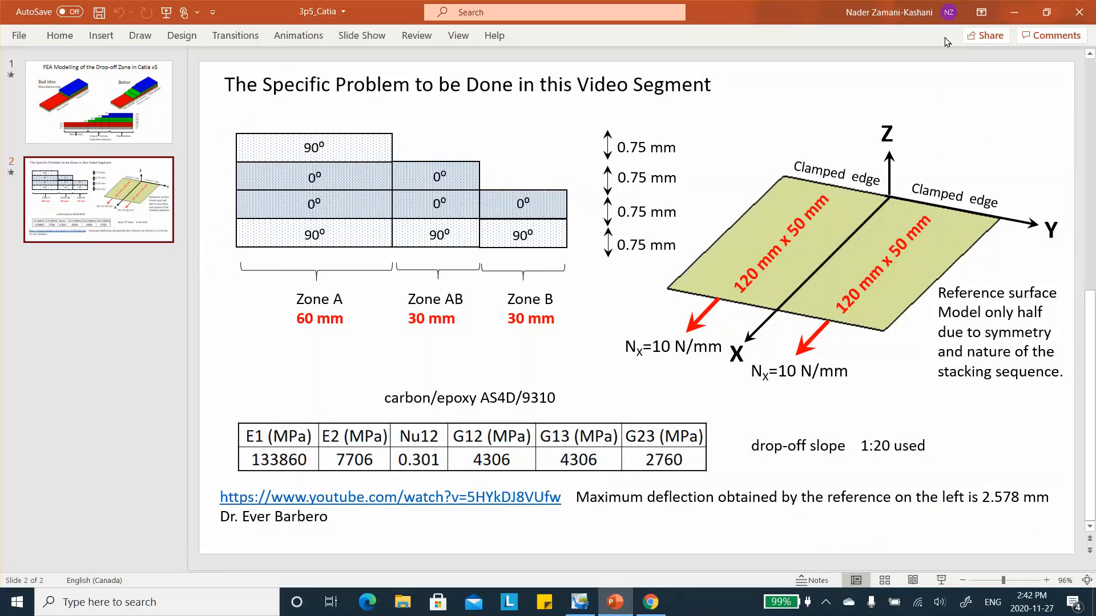
pyautogui.click(1014, 14)
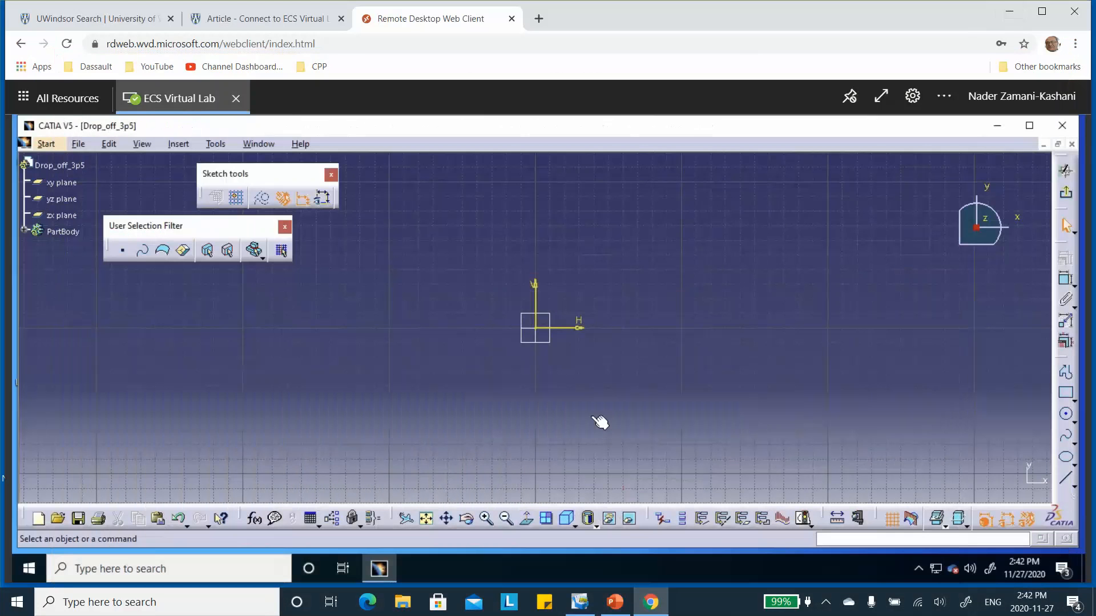
pyautogui.click(1066, 392)
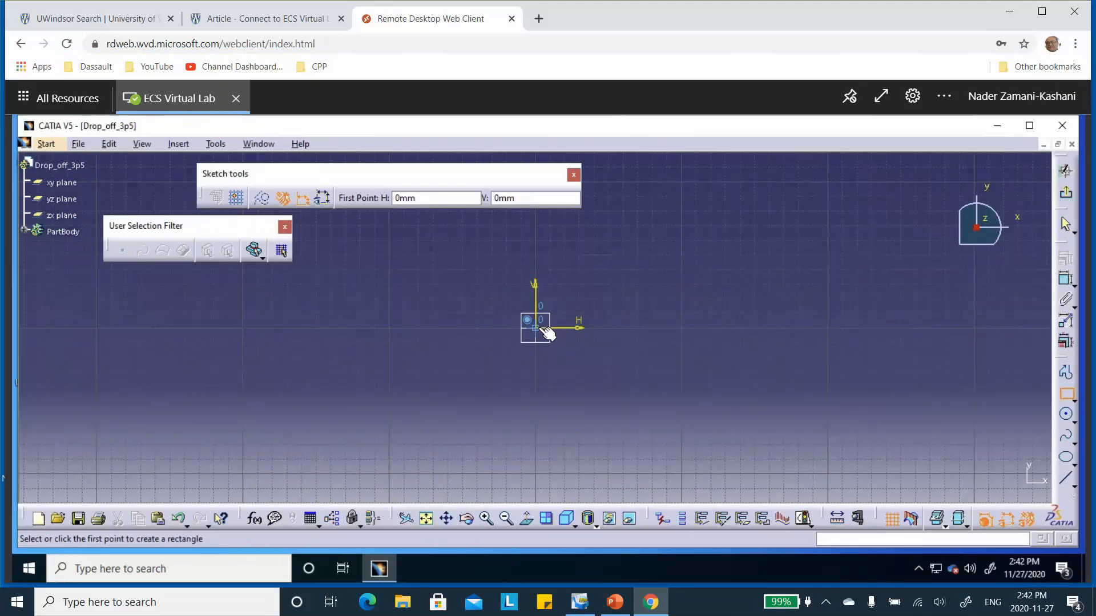
pyautogui.click(534, 328)
pyautogui.click(783, 244)
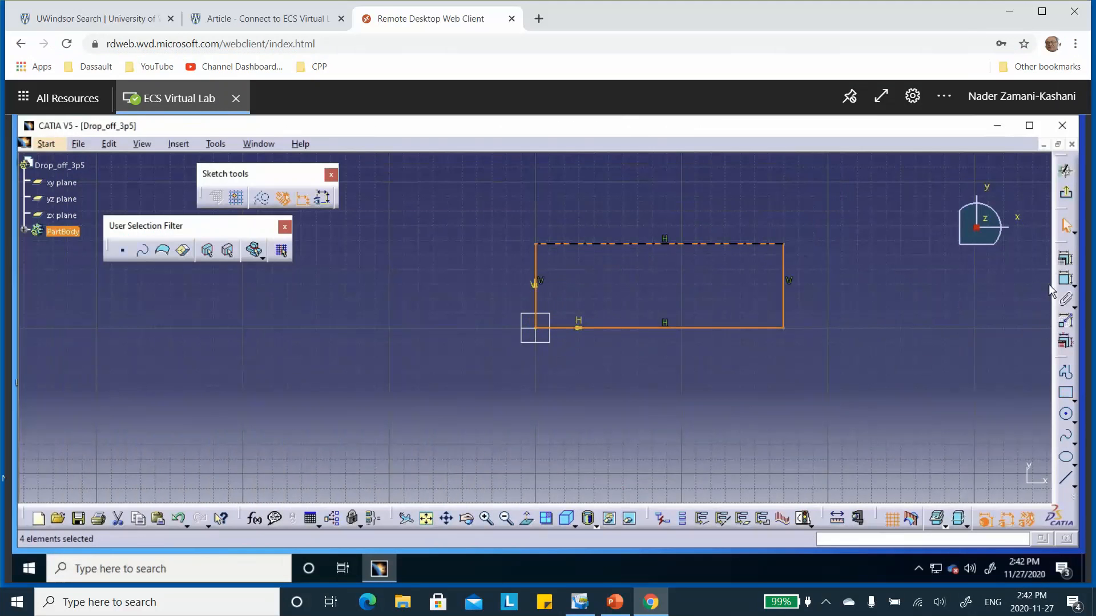
# Step: Dimension the length of the rectangle's upper horizontal edge and set it to 120 mm
pyautogui.click(1065, 279)
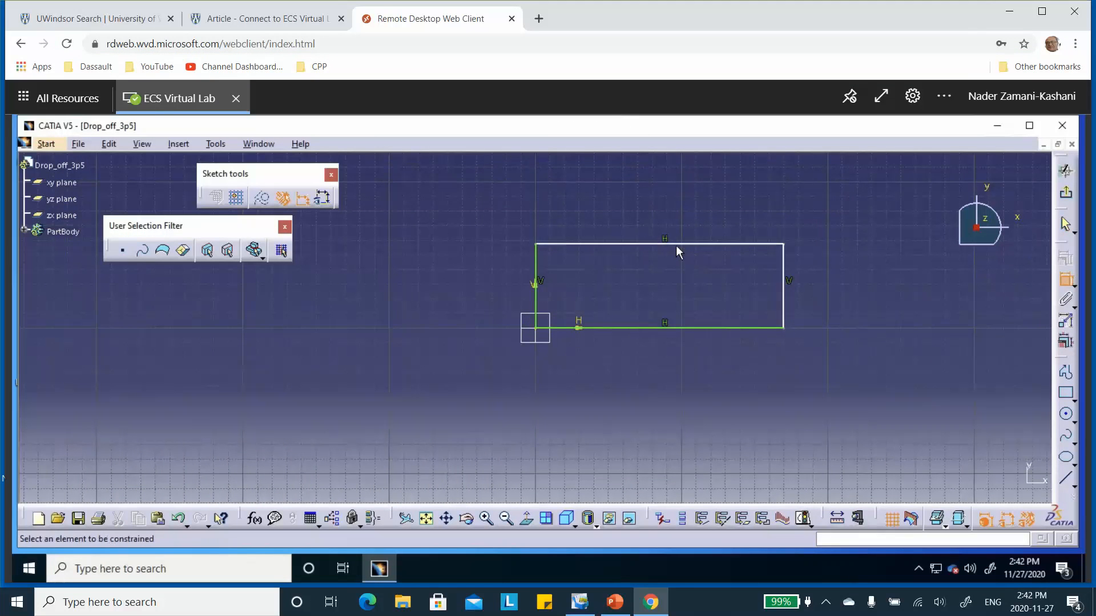
pyautogui.click(676, 246)
pyautogui.click(657, 207)
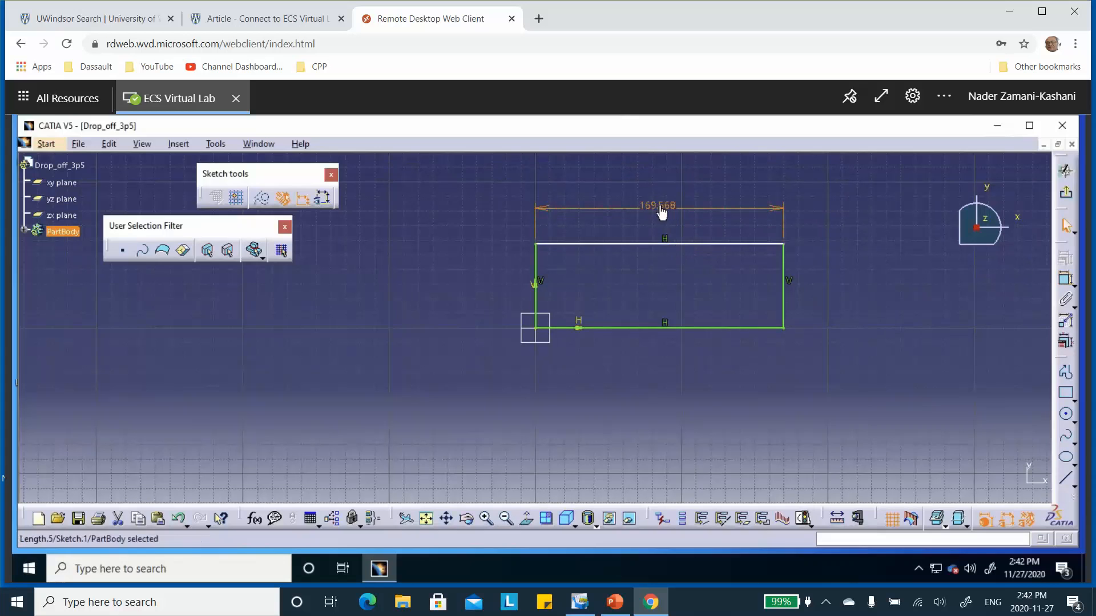
pyautogui.doubleClick(657, 207)
pyautogui.write('120mm')
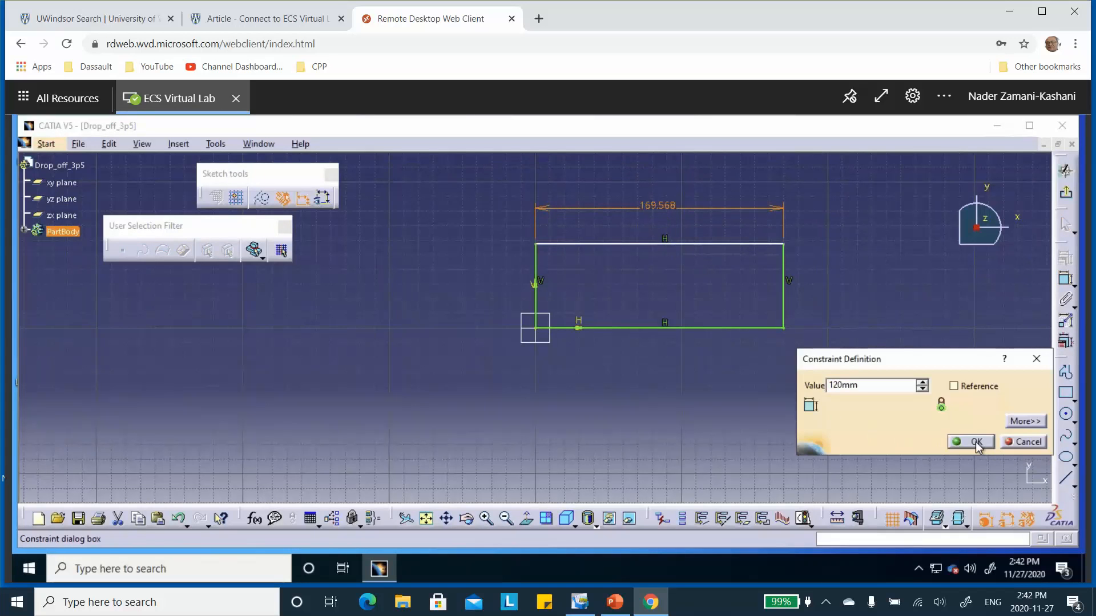
pyautogui.click(973, 442)
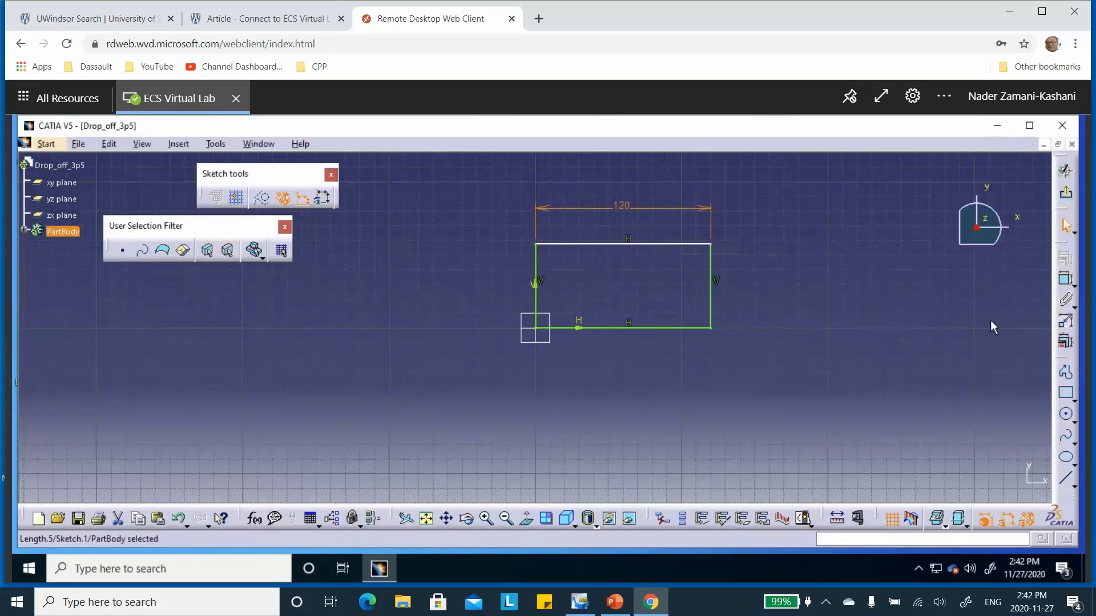
# Step: Dimension the height of the rectangle's right vertical edge, set it to 50 mm, and exit the sketch
pyautogui.click(1066, 280)
pyautogui.click(712, 286)
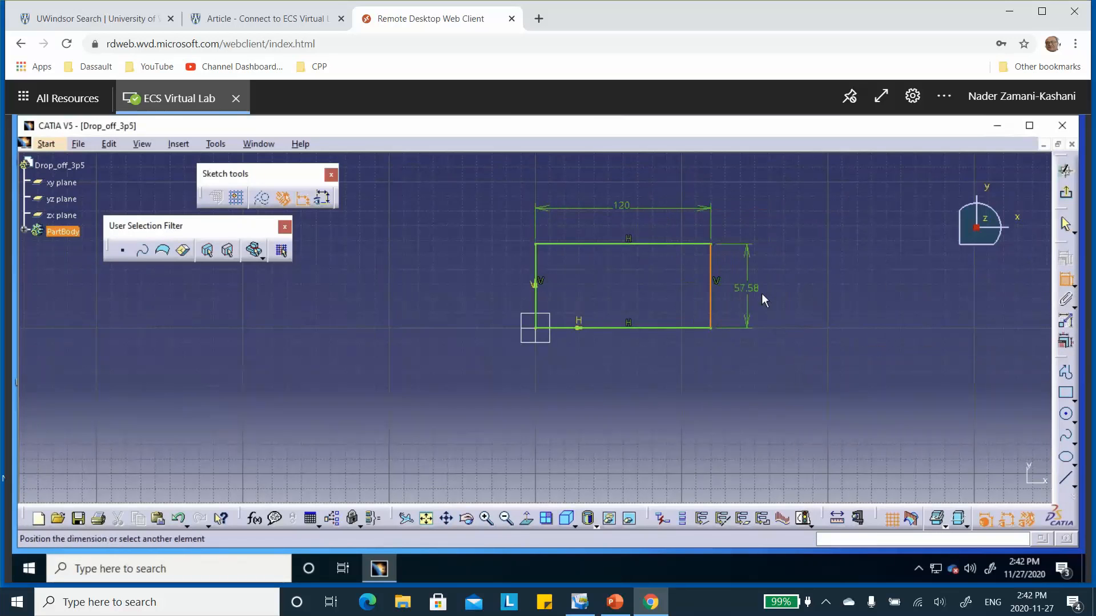
pyautogui.click(763, 295)
pyautogui.doubleClick(761, 292)
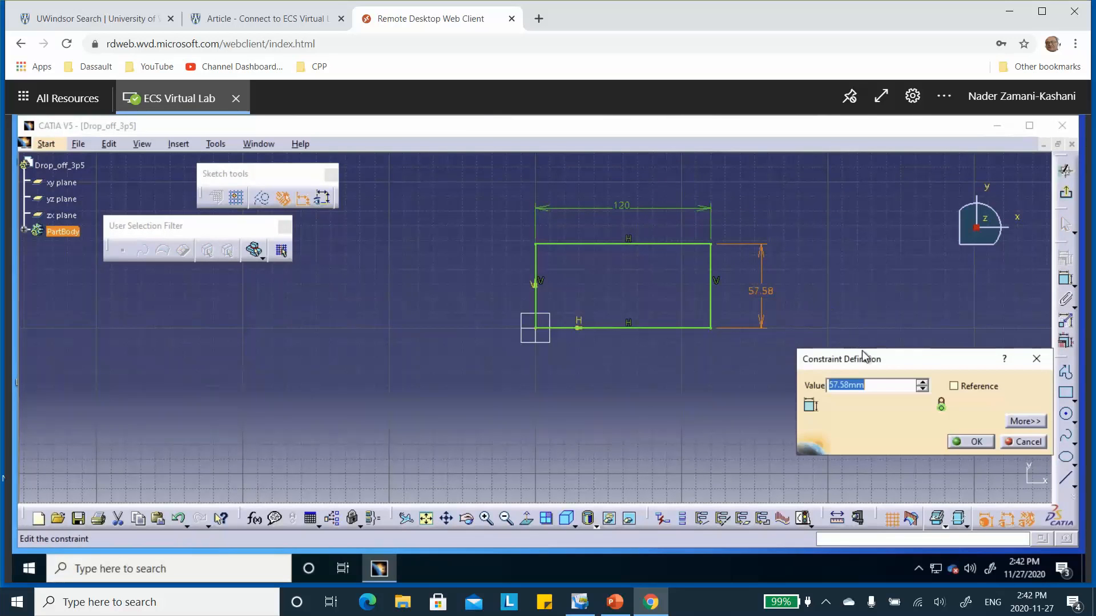
pyautogui.write('50')
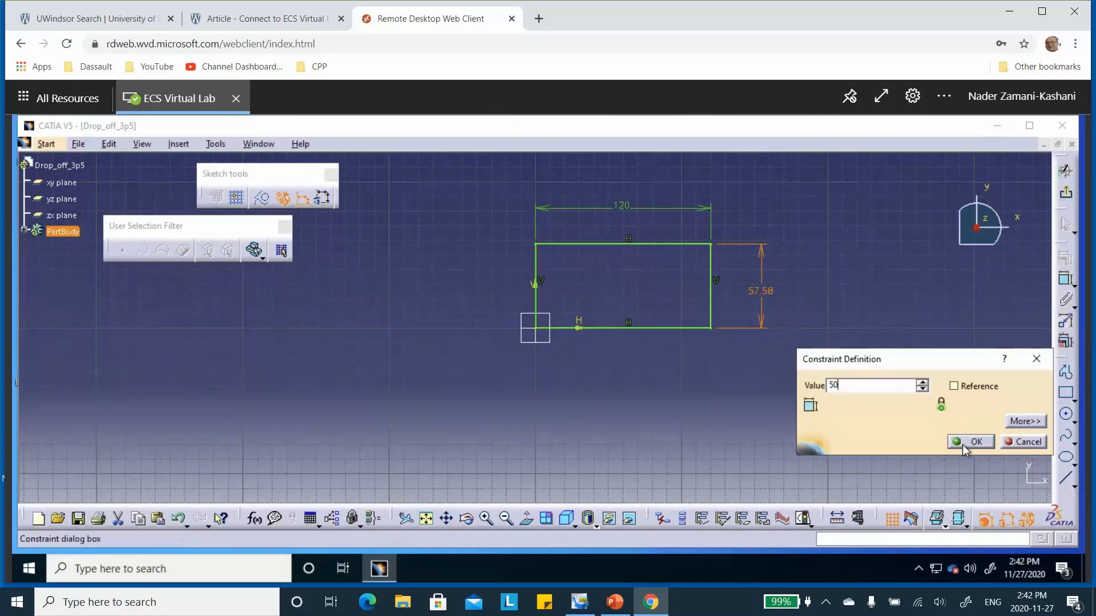
pyautogui.click(962, 444)
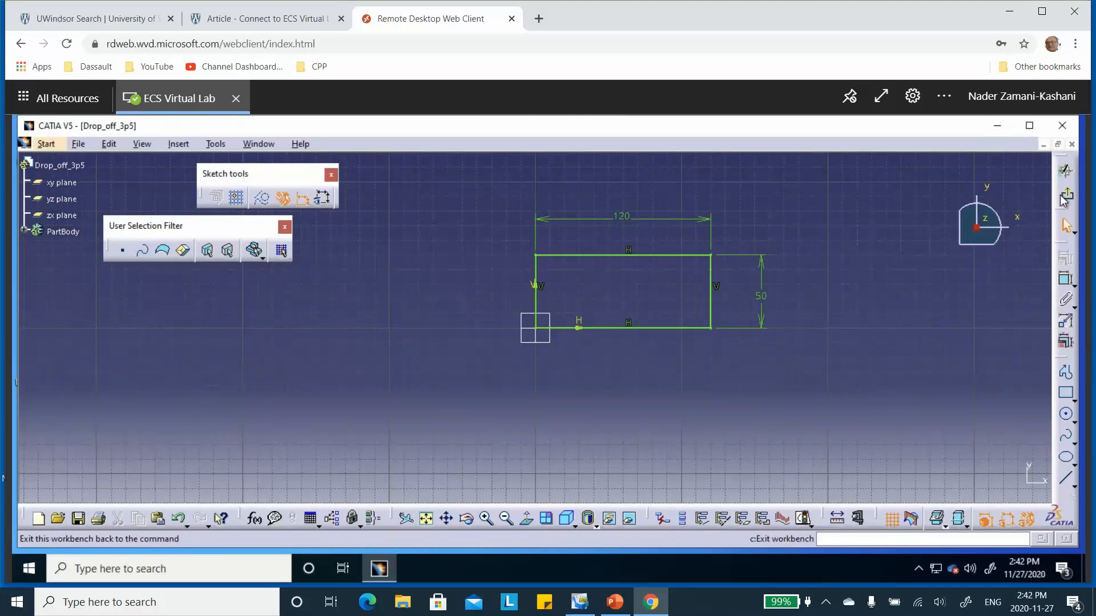
pyautogui.click(1065, 170)
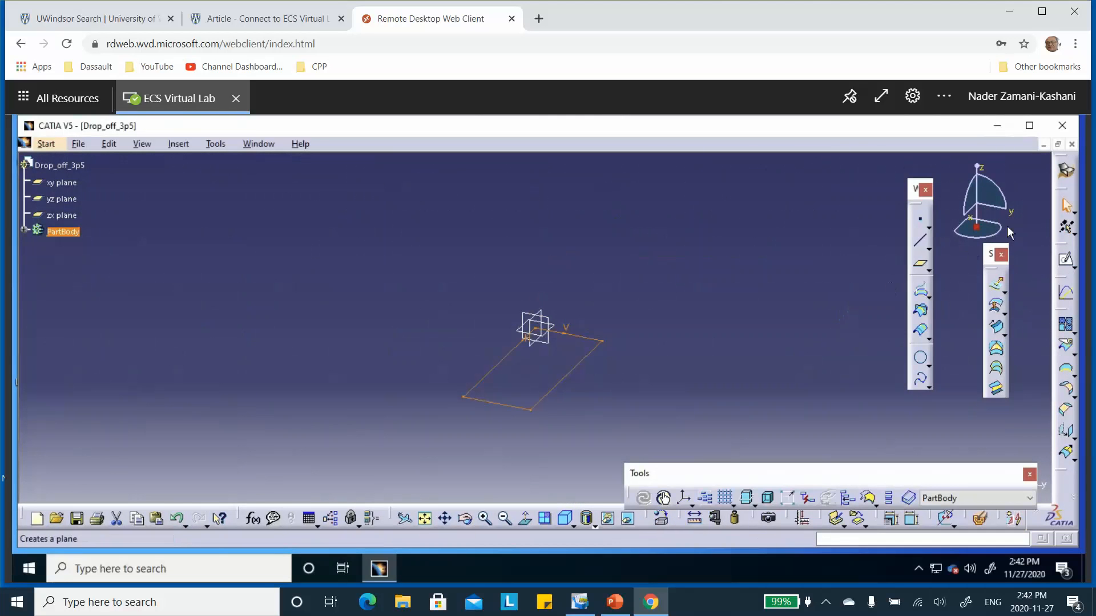
# Step: Check the Zone A length on the PowerPoint slide, and set the rectangle's length to 60 mm in the CATIA sketch
pyautogui.click(615, 602)
pyautogui.click(116, 139)
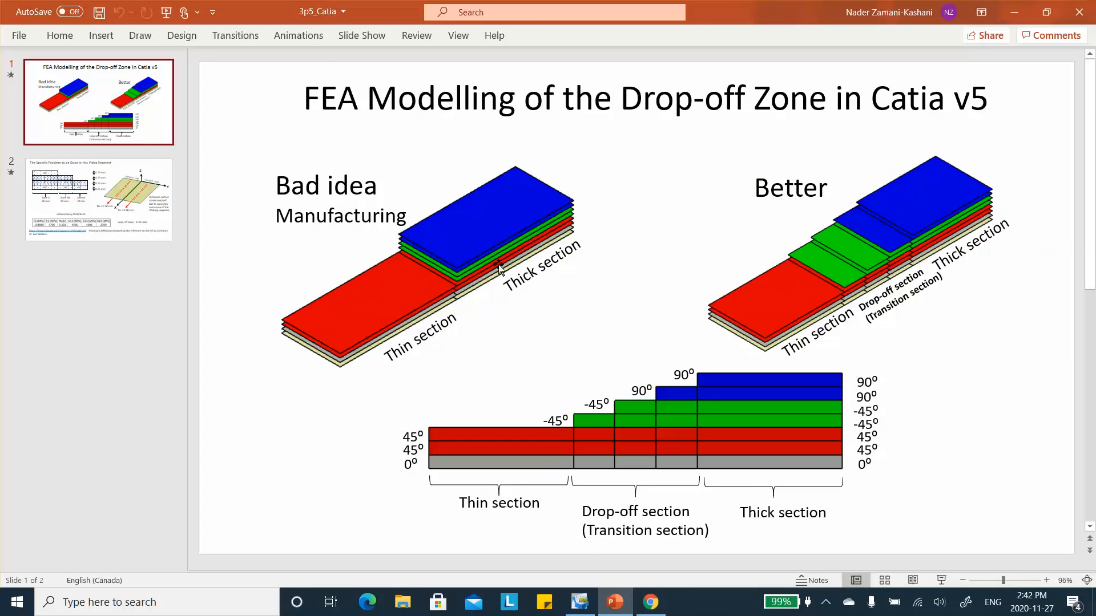
pyautogui.click(154, 201)
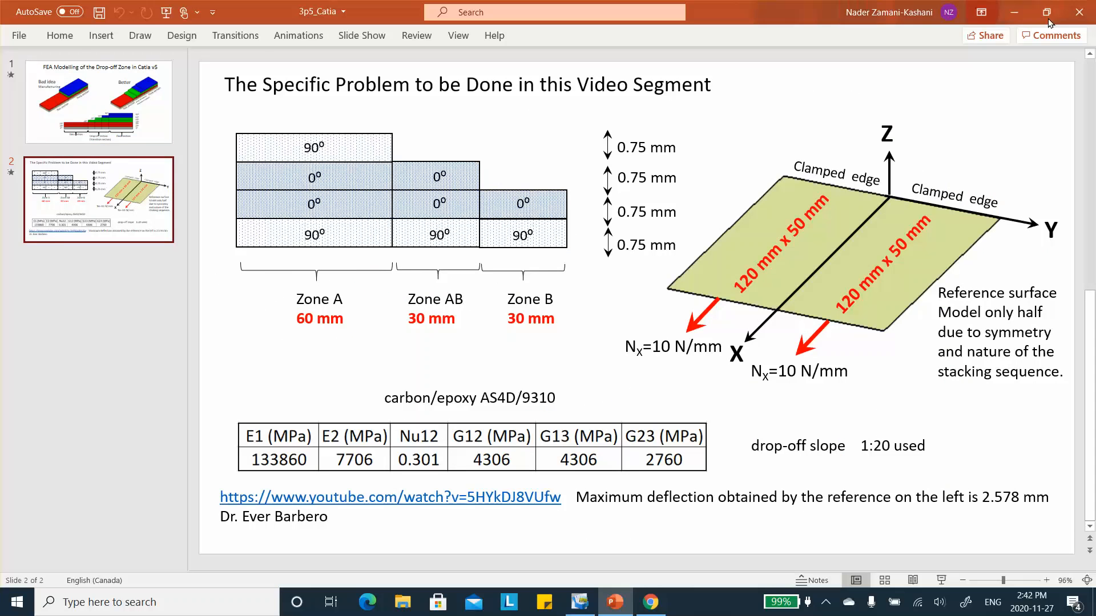
pyautogui.click(1013, 12)
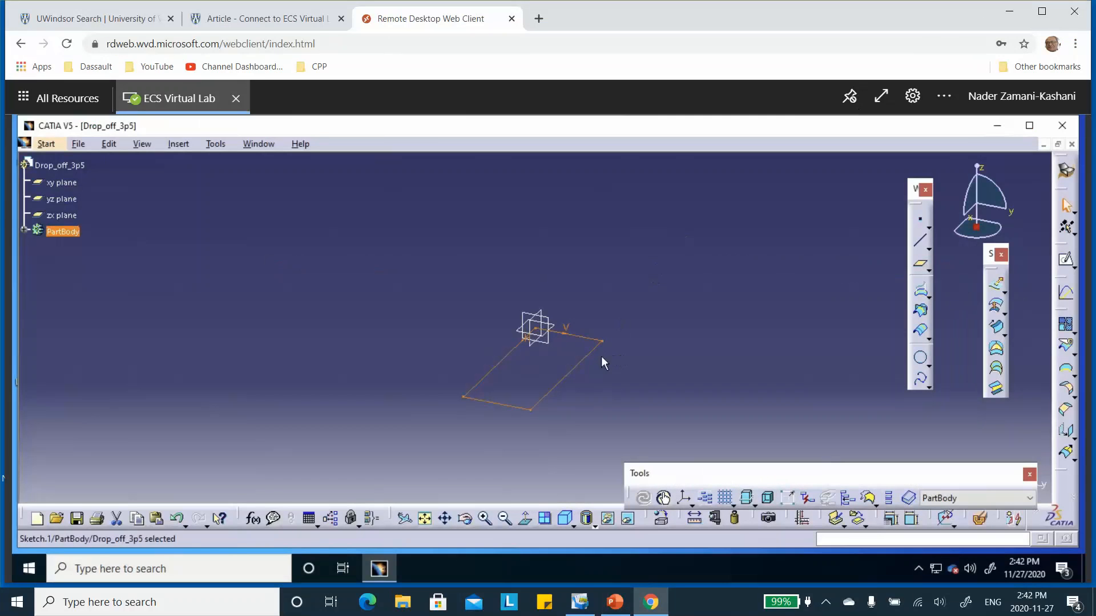
pyautogui.doubleClick(601, 356)
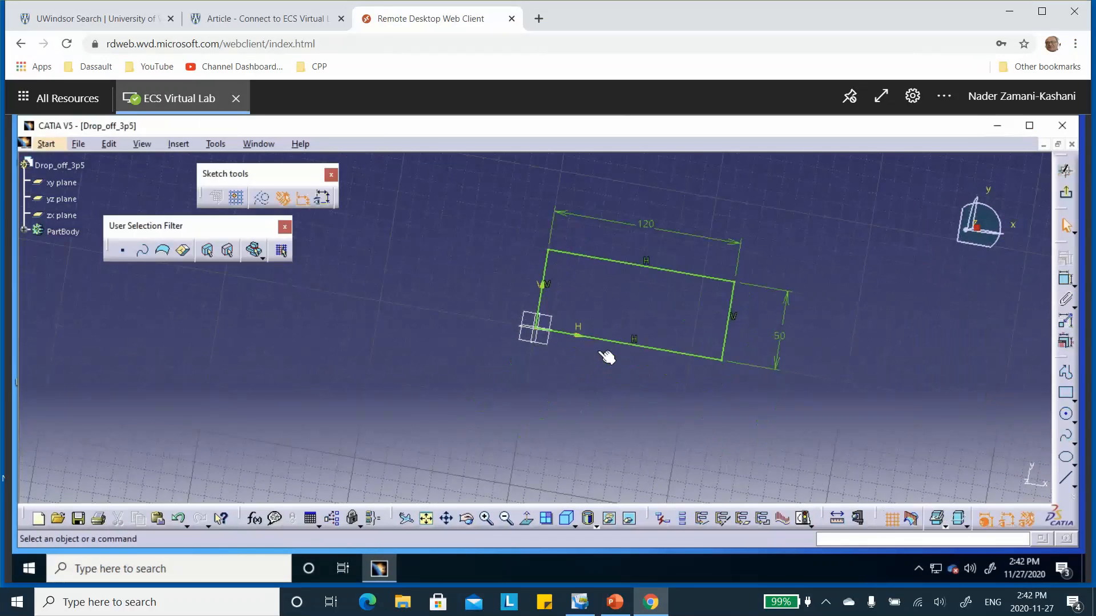
pyautogui.doubleClick(626, 225)
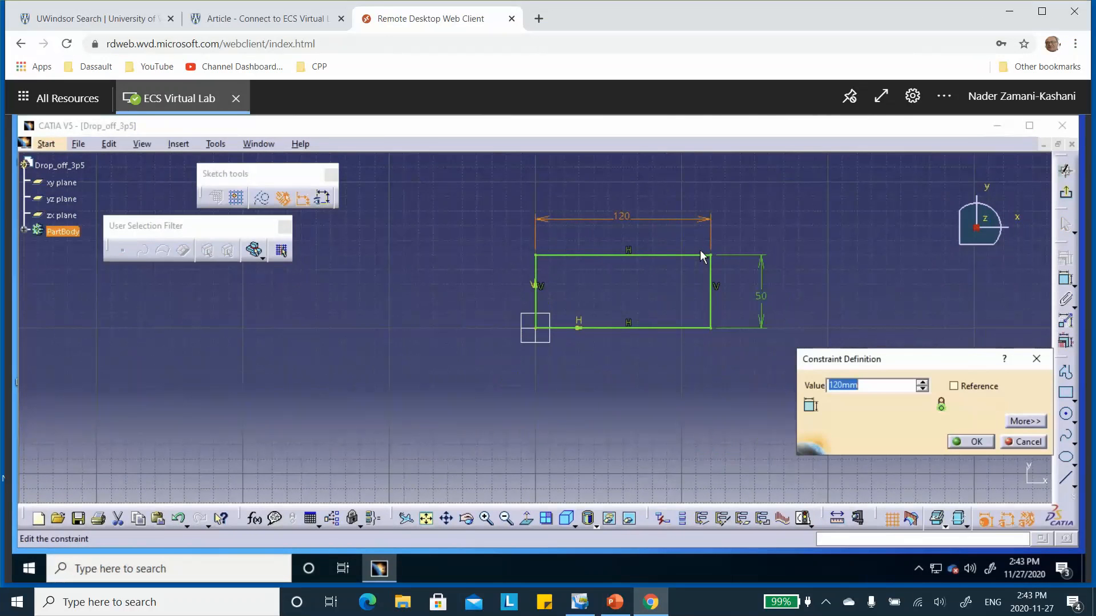
pyautogui.write('60')
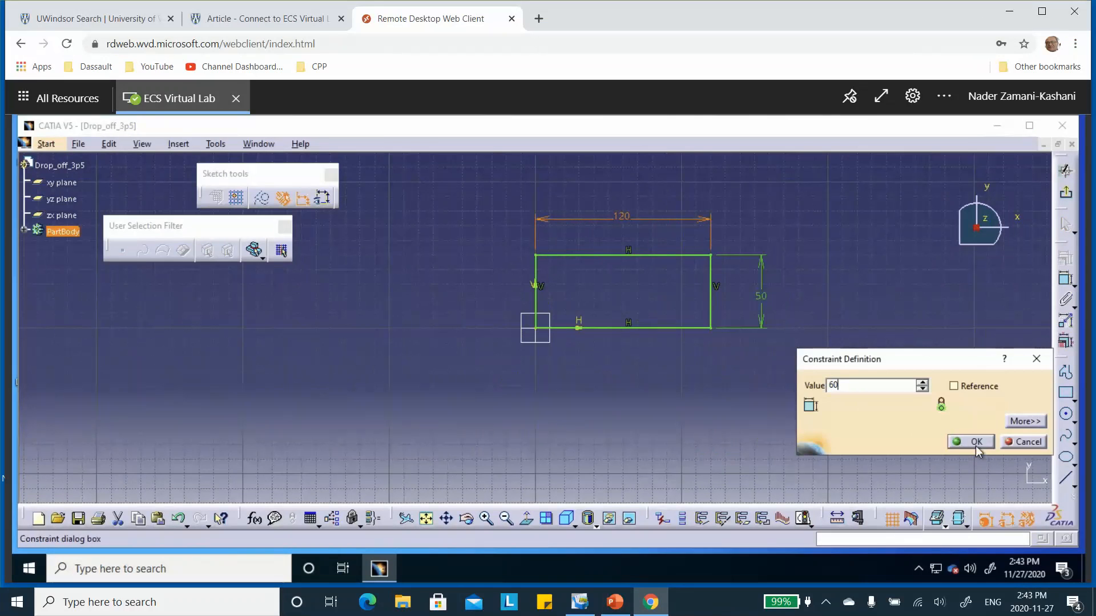
pyautogui.click(975, 445)
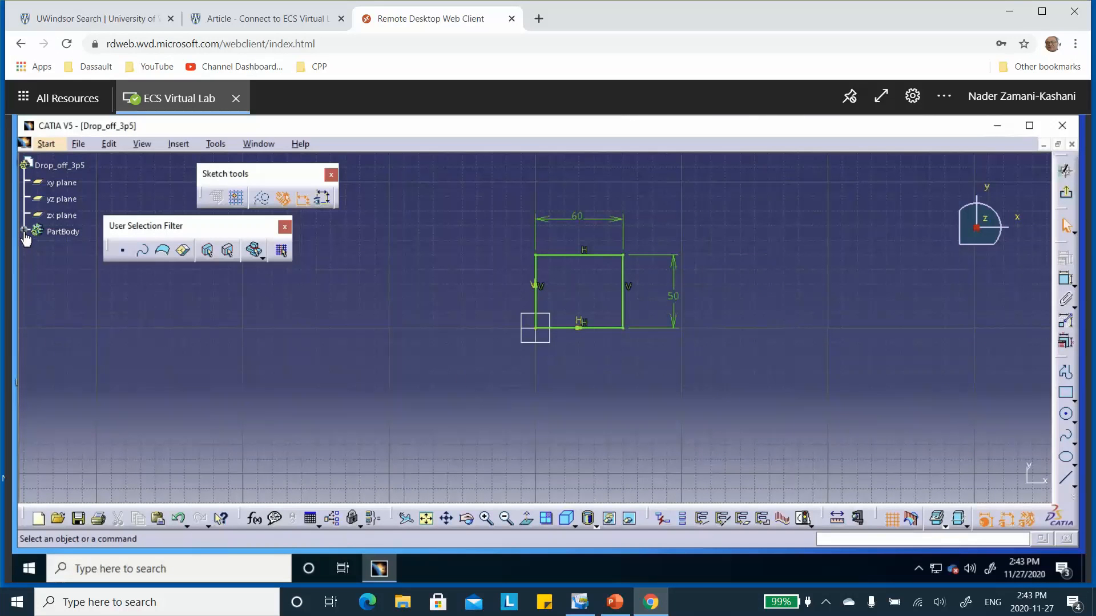
# Step: Exit the sketch and rename it A-sketch in its properties
pyautogui.click(24, 231)
pyautogui.click(37, 249)
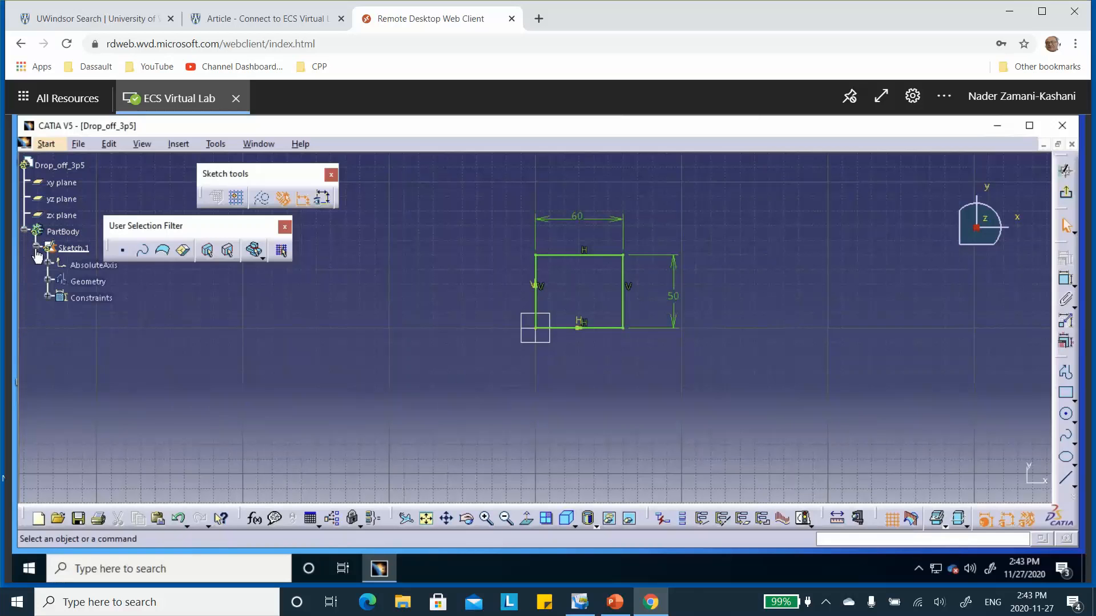
pyautogui.click(37, 249)
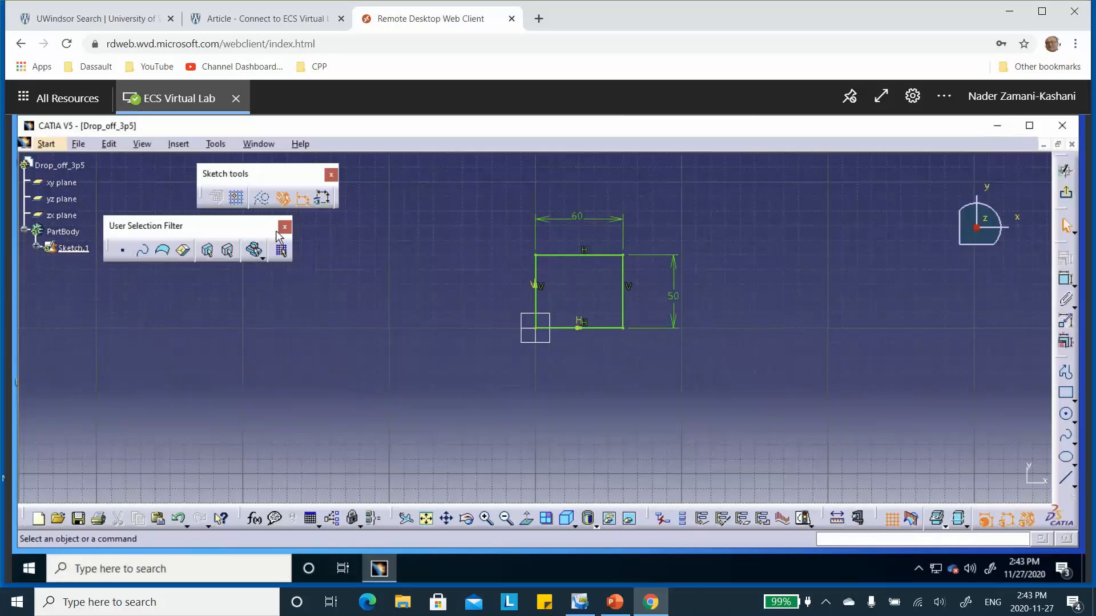
pyautogui.click(69, 248)
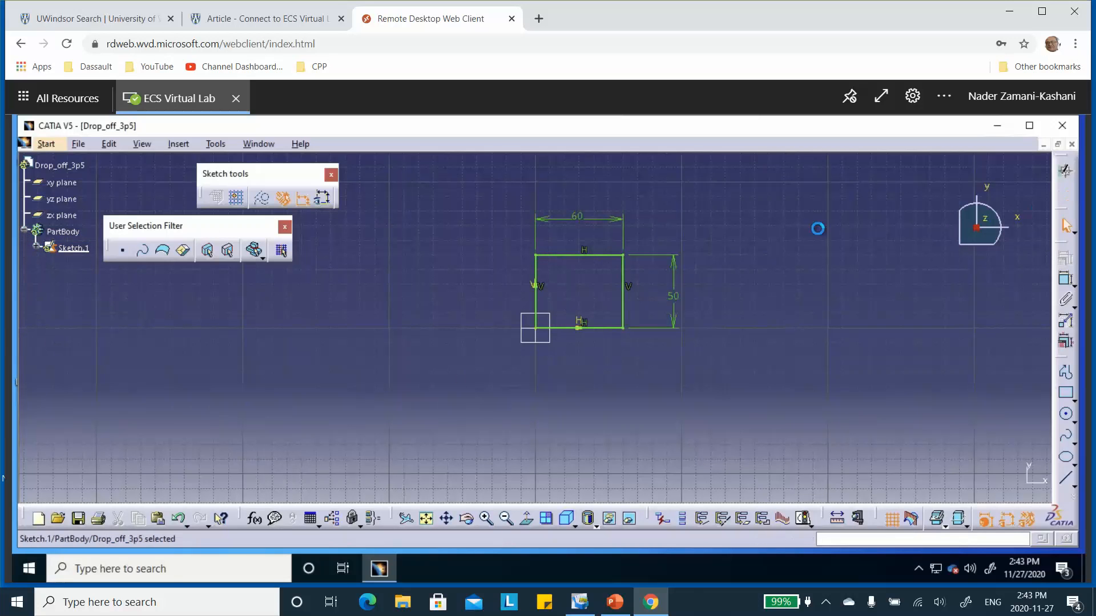
pyautogui.rightClick(80, 250)
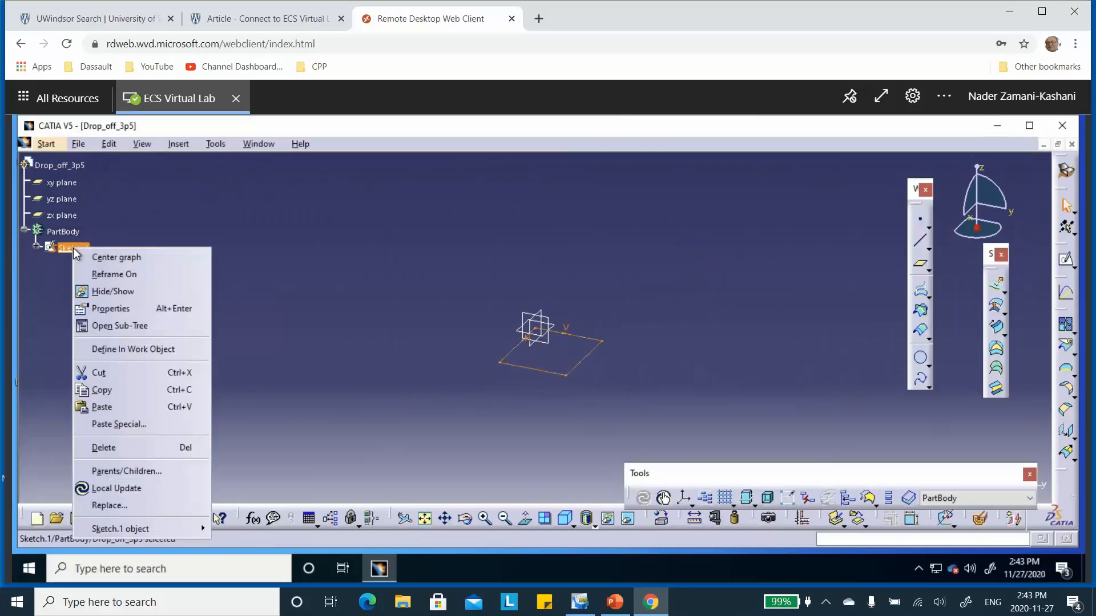
pyautogui.click(104, 311)
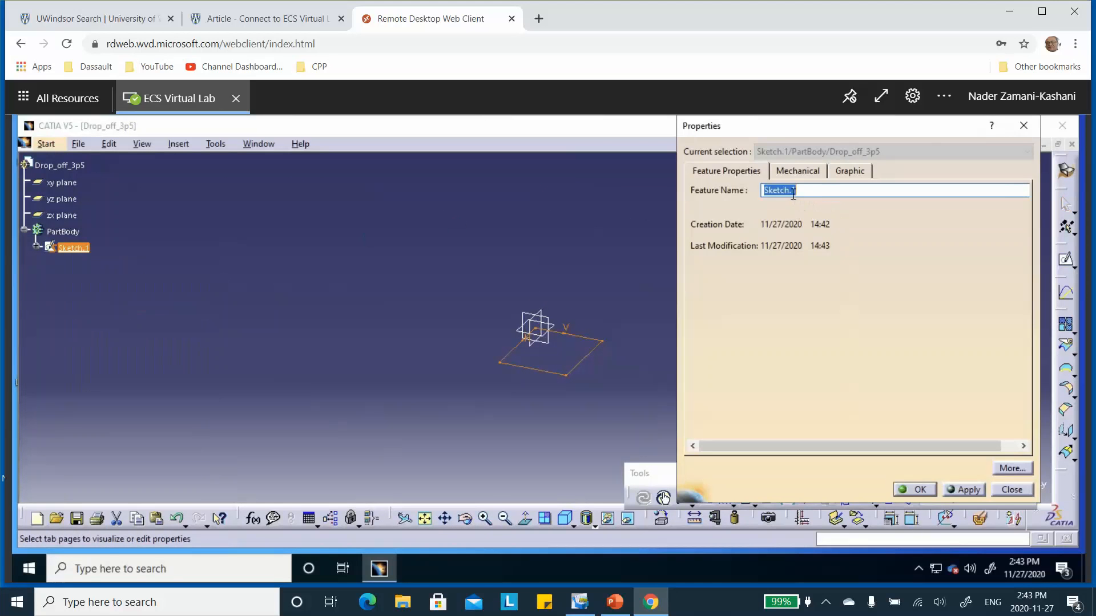
pyautogui.write('A-s')
pyautogui.click(919, 492)
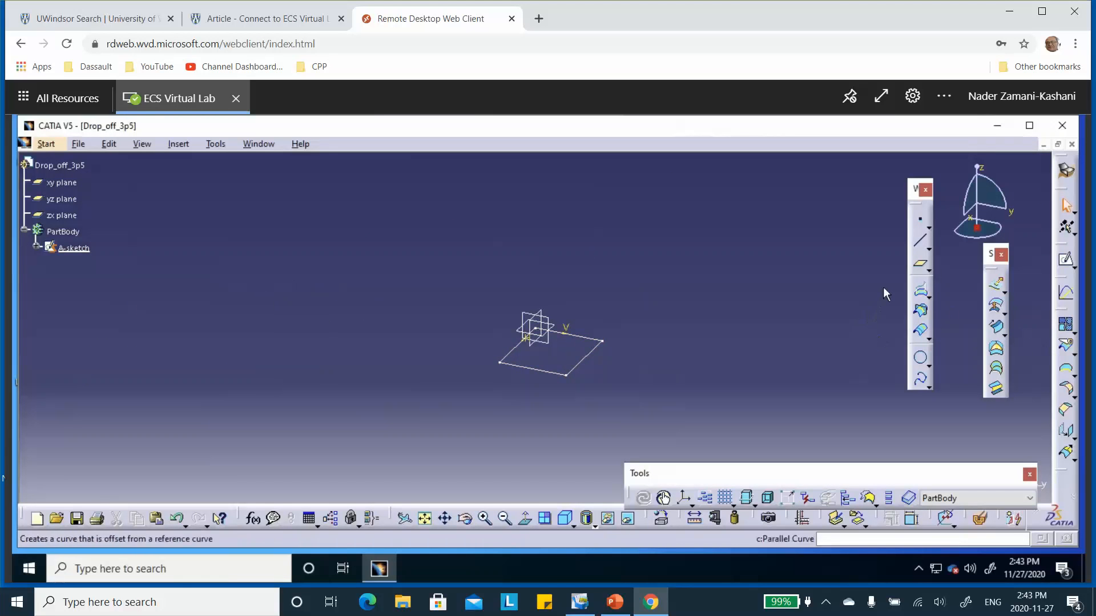
# Step: Create a fill surface bounded by the closed contour of A-sketch
pyautogui.click(997, 348)
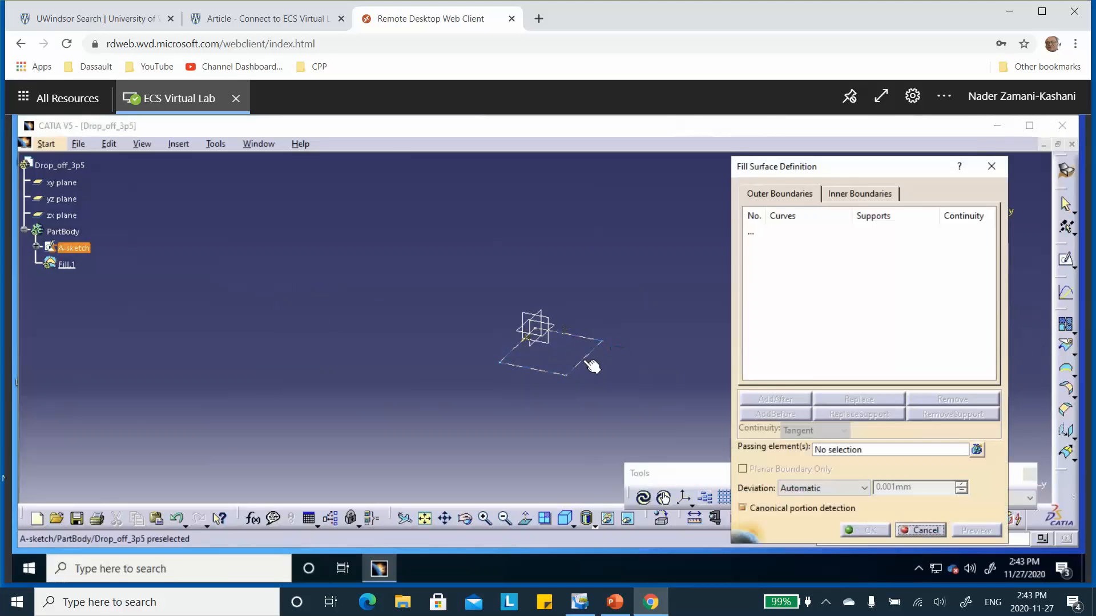
pyautogui.click(584, 359)
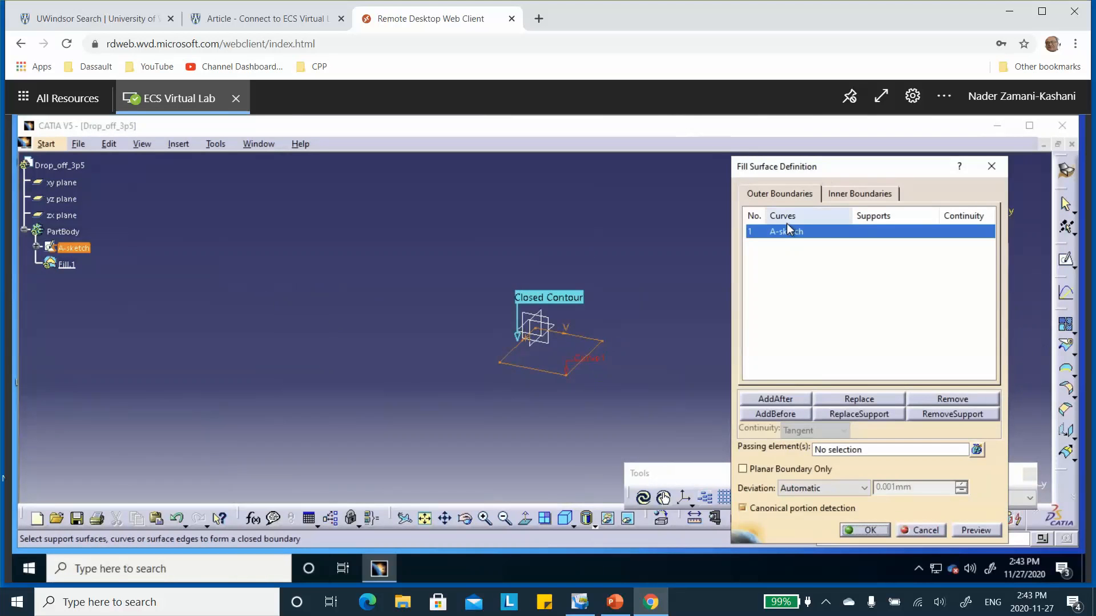
pyautogui.click(865, 530)
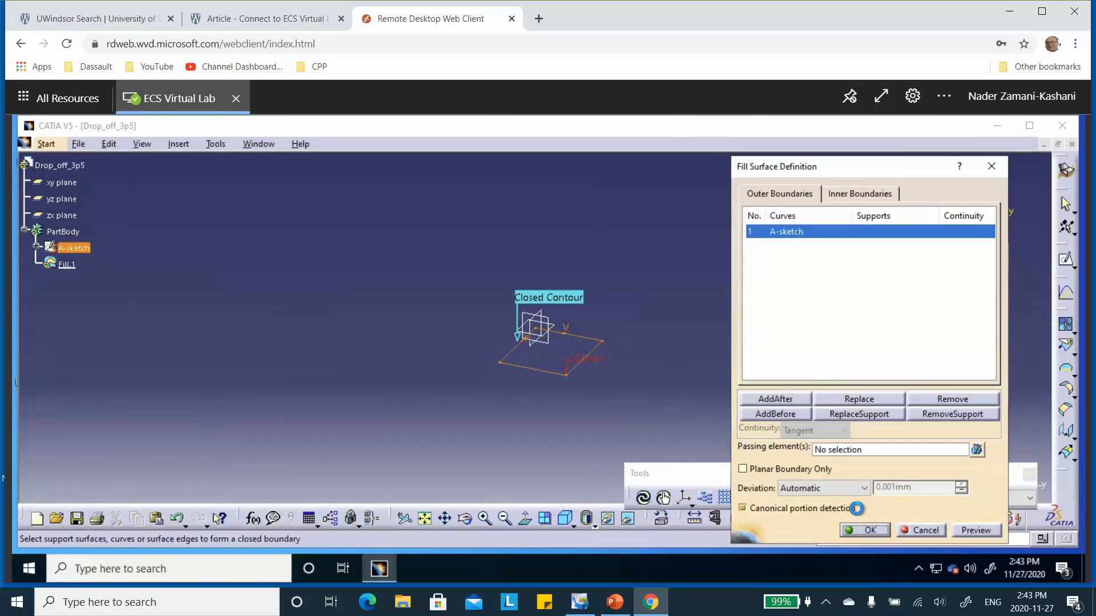
# Step: Create a Join feature from the fill surface with a merging distance of 0.001 mm
pyautogui.click(1065, 324)
pyautogui.click(562, 357)
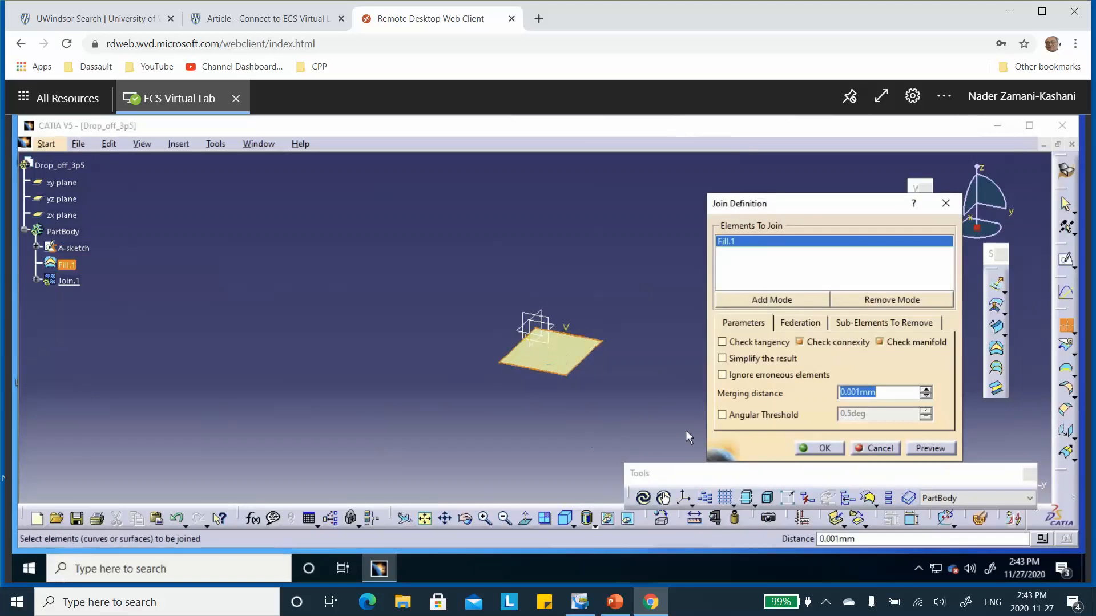
pyautogui.click(817, 444)
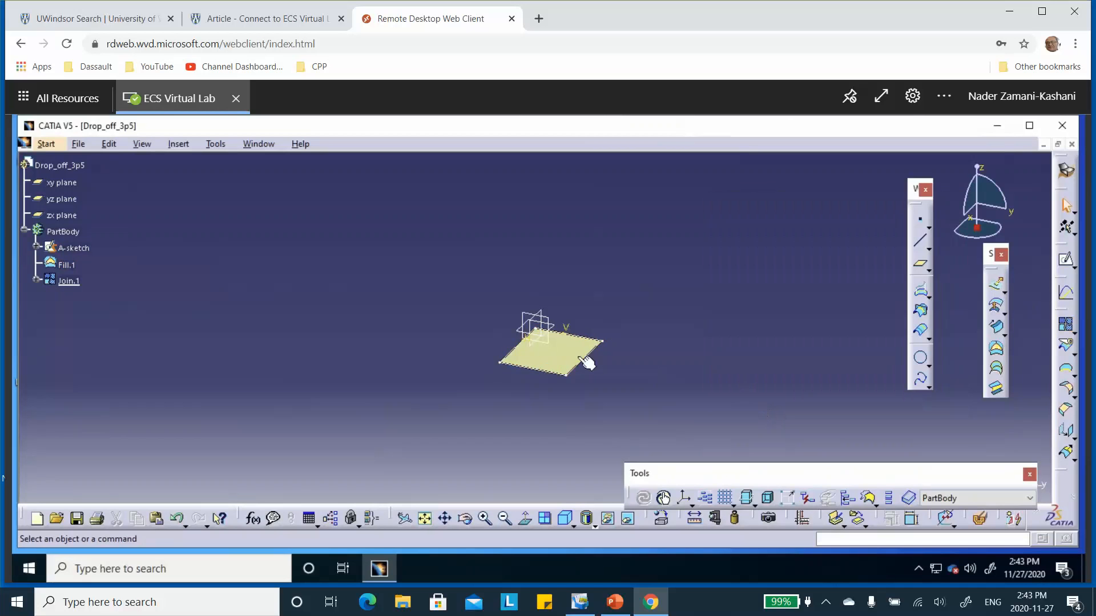
# Step: Reopen the join's definition and invert the surface's normal direction
pyautogui.doubleClick(544, 353)
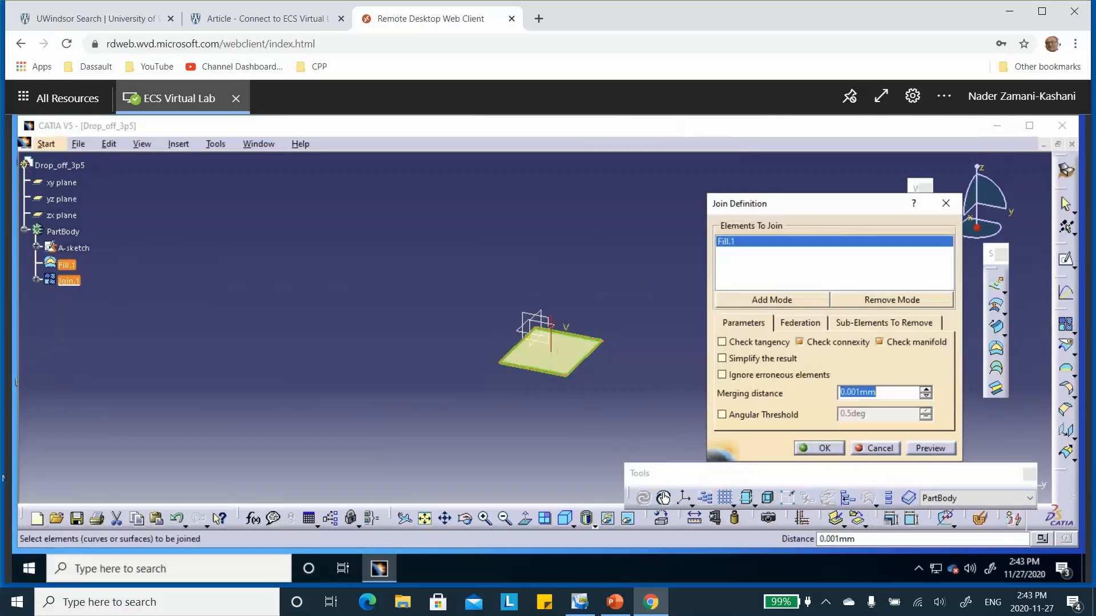
pyautogui.click(551, 324)
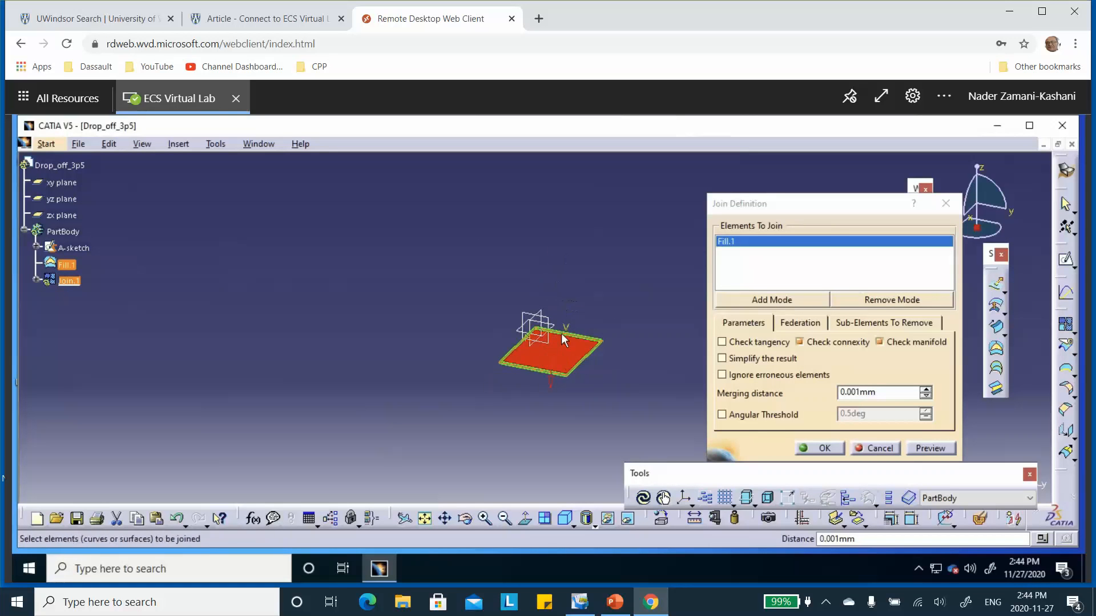
pyautogui.click(832, 449)
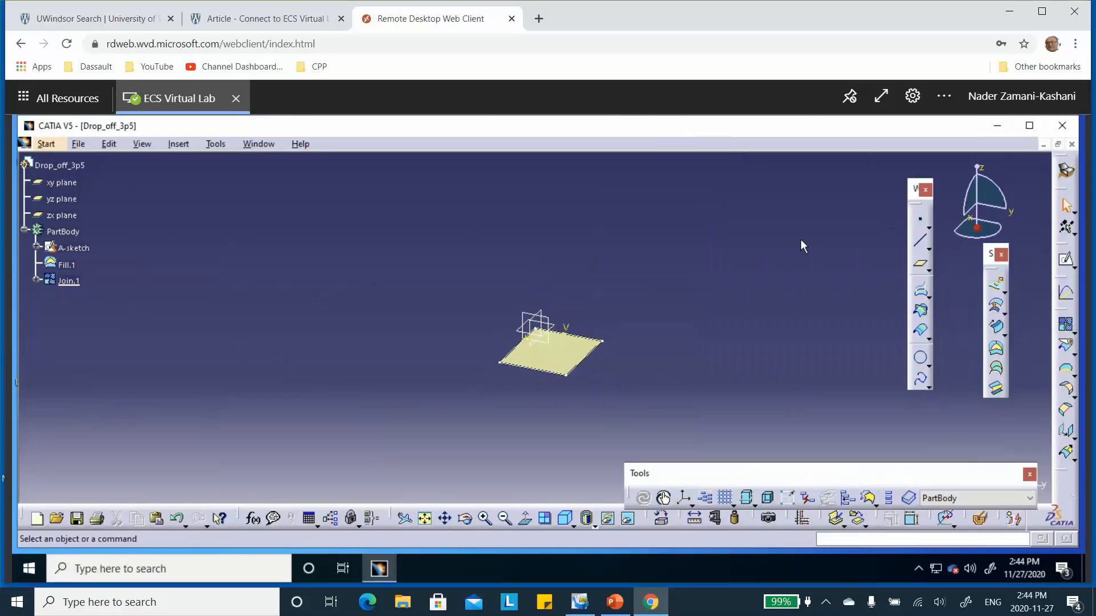
# Step: Start a second sketch on the xy plane and draw a rectangle about 44 mm wide and 57 mm high beside the surface, its base on the H axis
pyautogui.click(1066, 260)
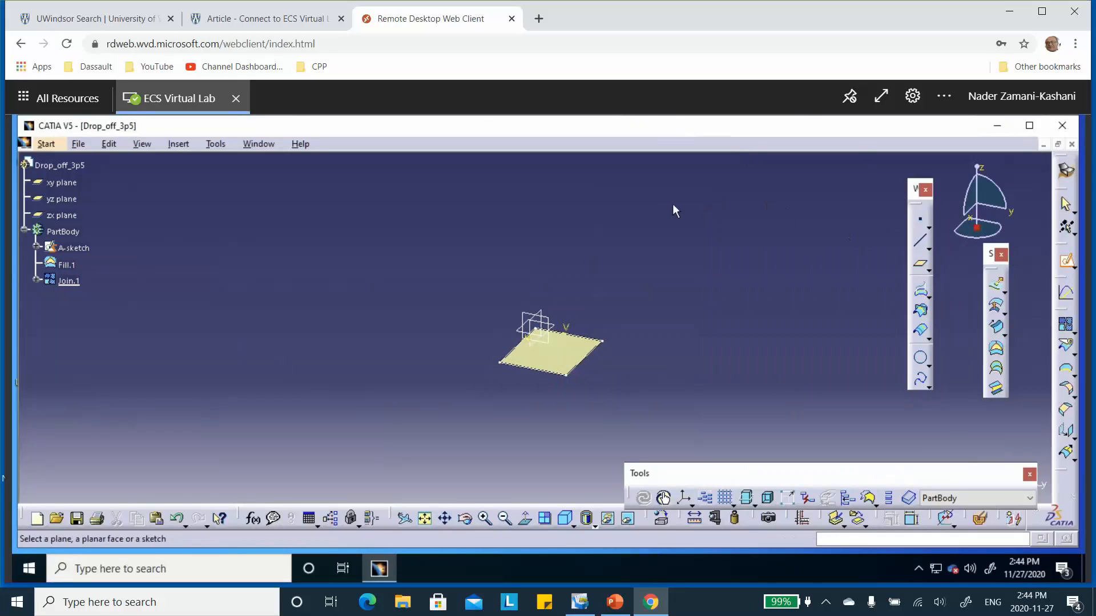
pyautogui.click(70, 187)
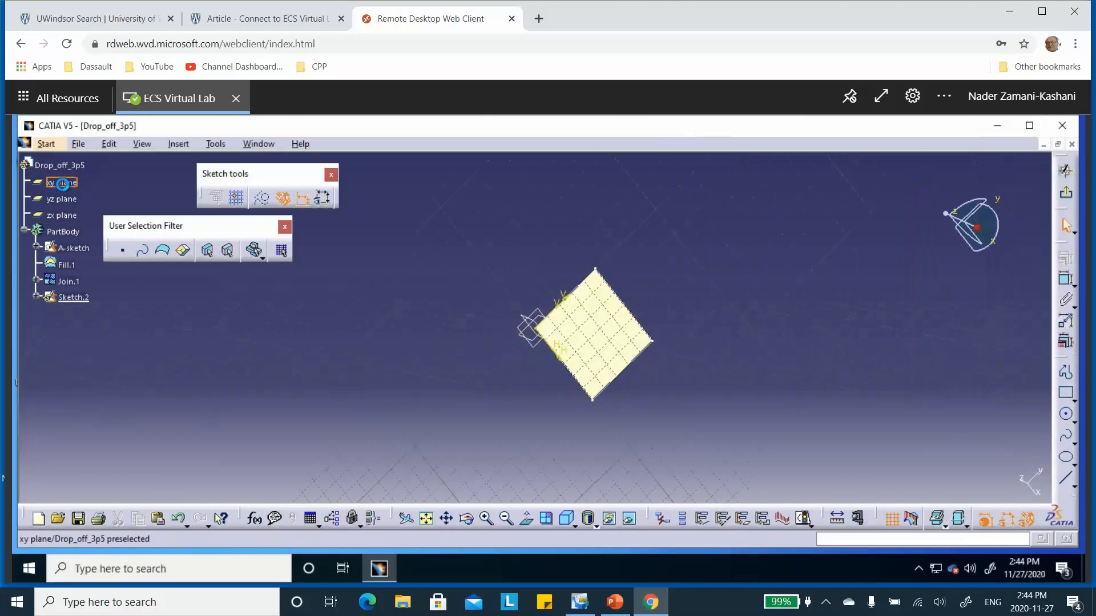
pyautogui.click(1065, 393)
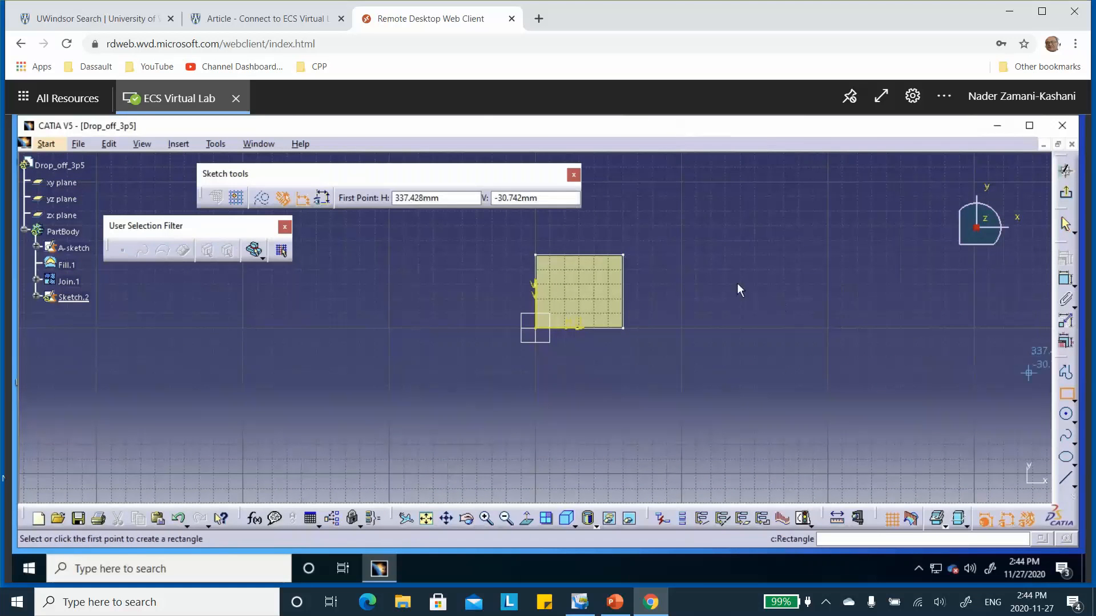
pyautogui.click(655, 246)
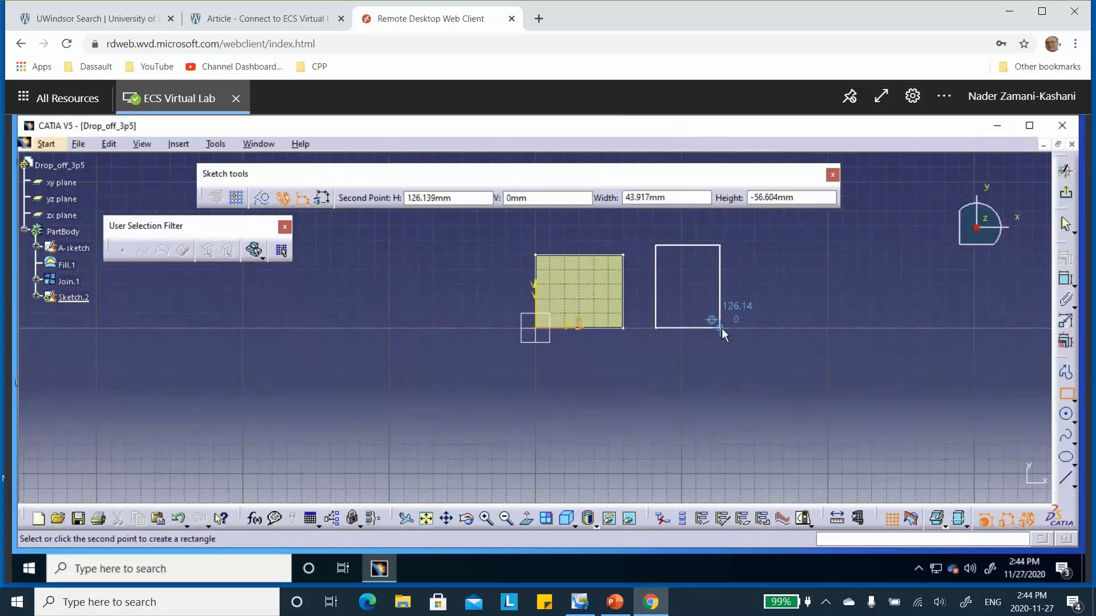
pyautogui.click(720, 328)
pyautogui.click(731, 370)
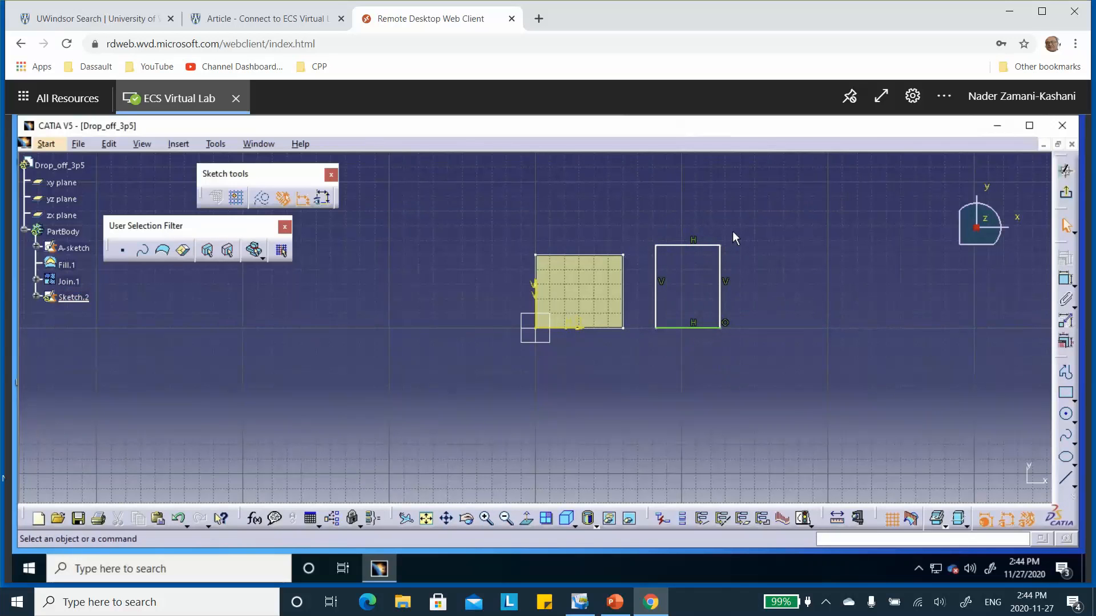
# Step: Constrain the new rectangle's upper-left corner to be coincident with the upper-right corner of A-sketch
pyautogui.click(660, 249)
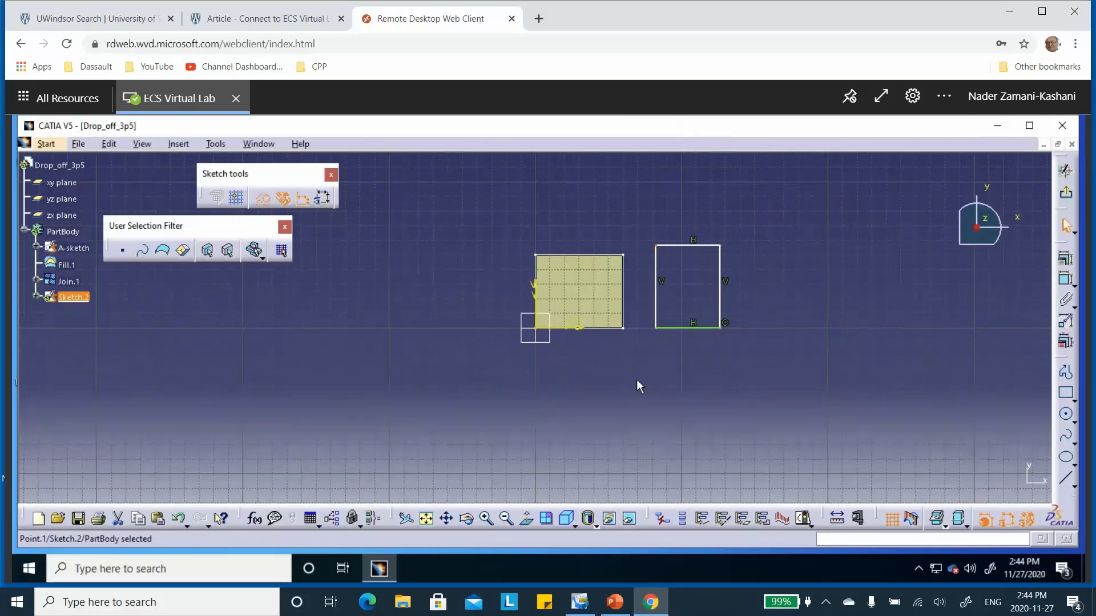
pyautogui.keyDown('ctrl'); pyautogui.click(622, 255); pyautogui.keyUp('ctrl')
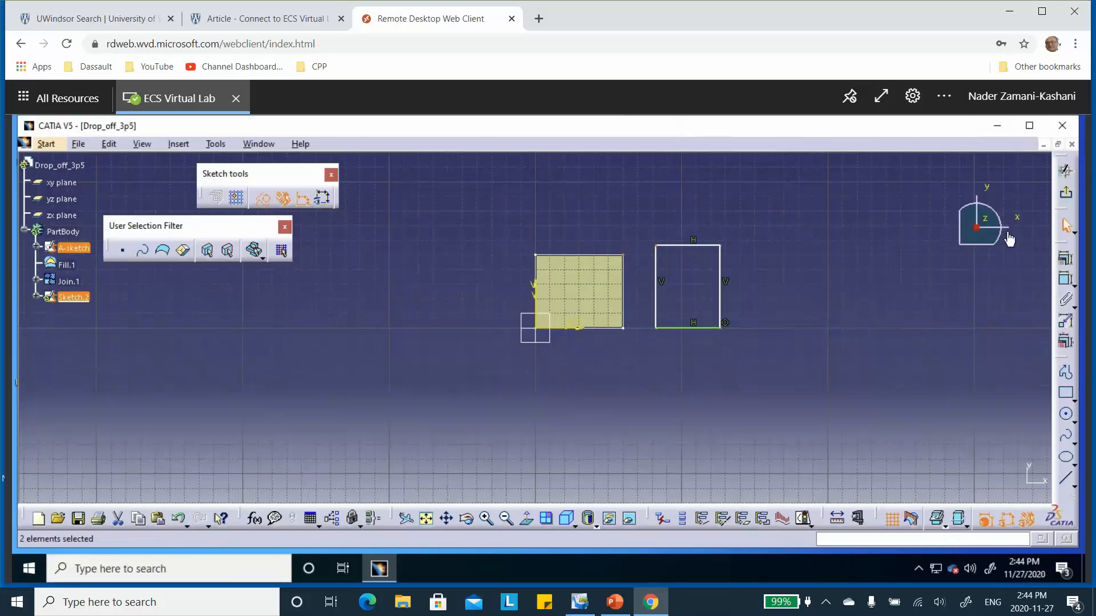
pyautogui.click(1065, 258)
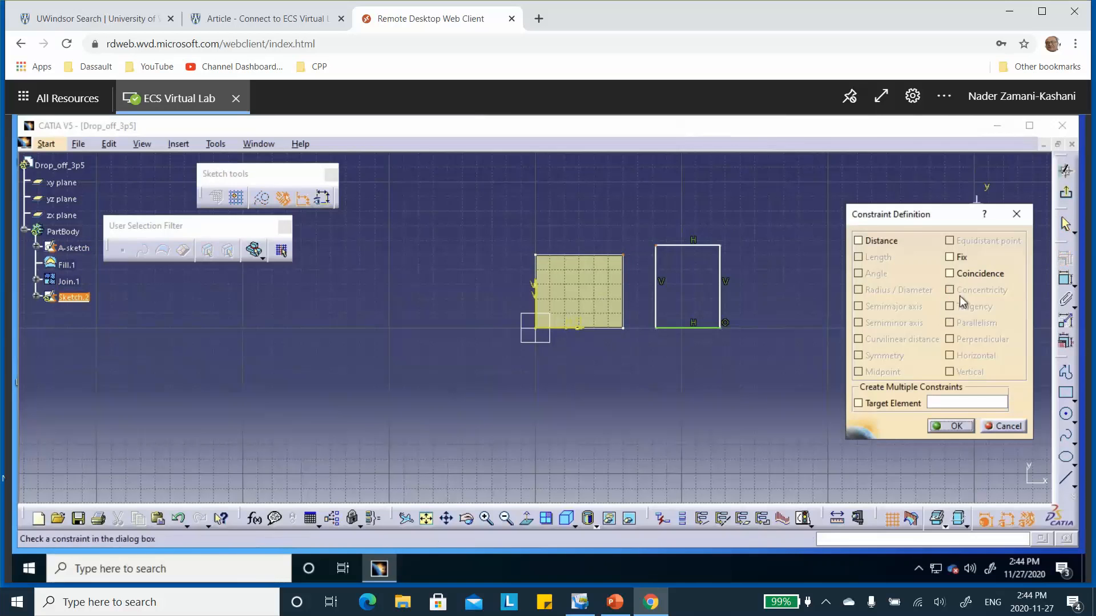
pyautogui.click(949, 274)
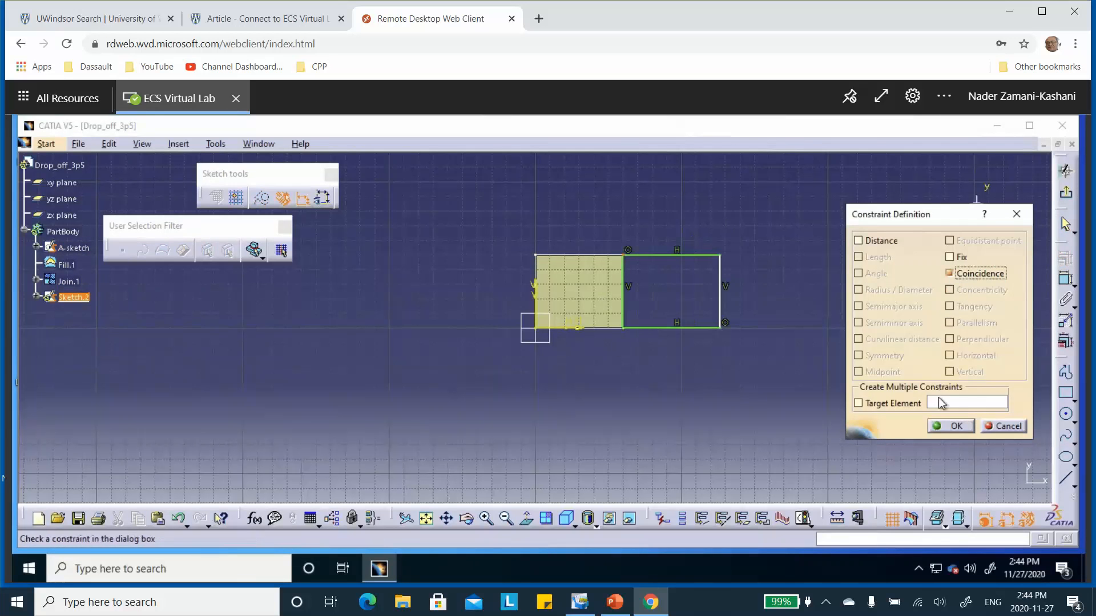
pyautogui.click(949, 426)
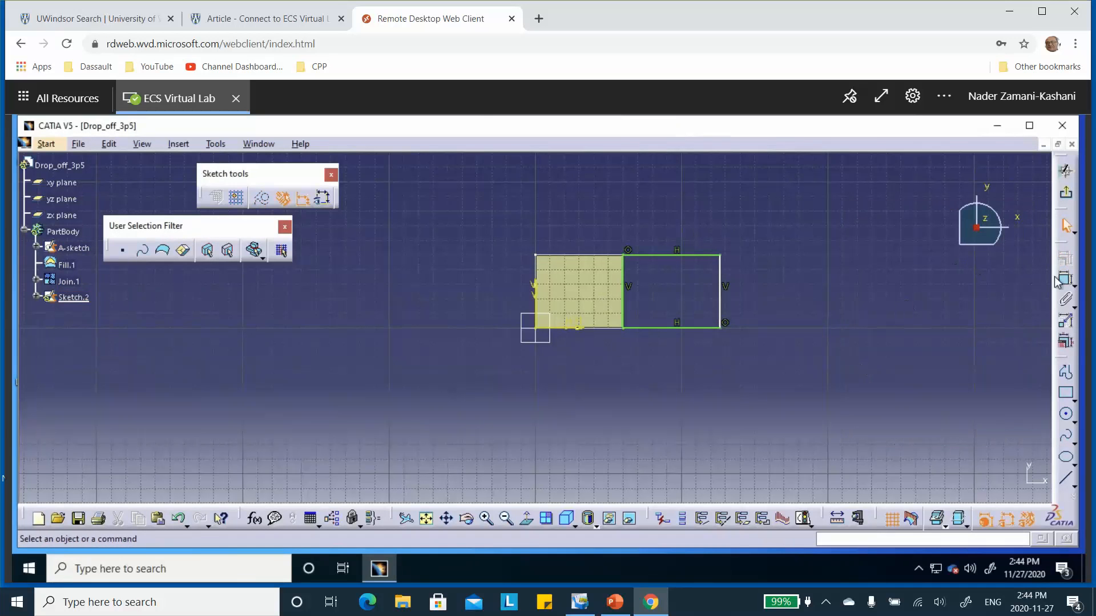
# Step: Dimension the new rectangle's base edge, set its length to 30 mm and exit the sketch
pyautogui.click(690, 327)
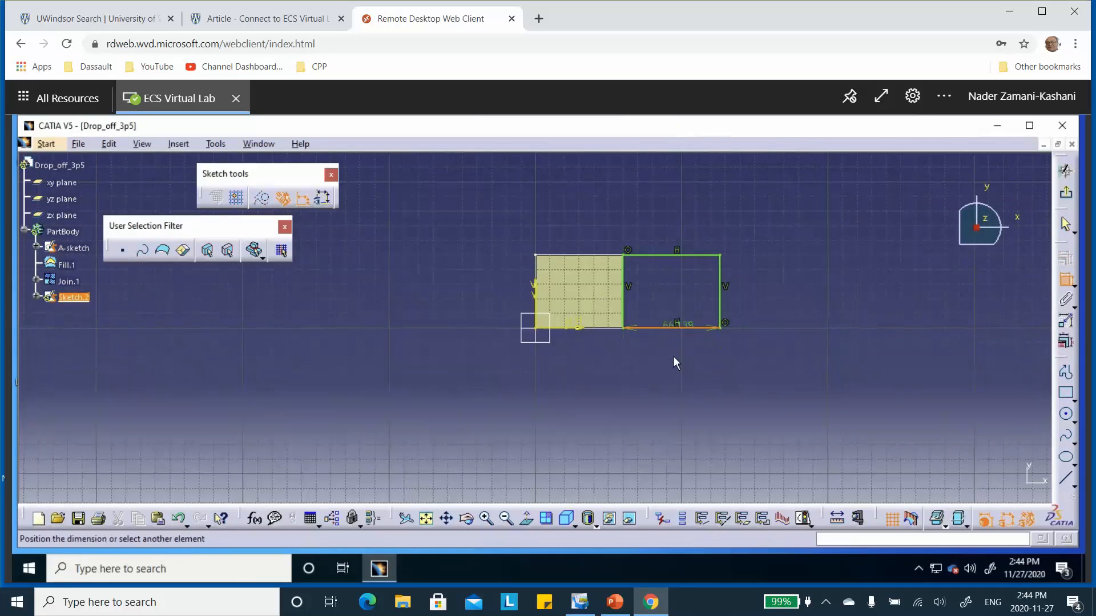
pyautogui.click(675, 358)
pyautogui.click(670, 359)
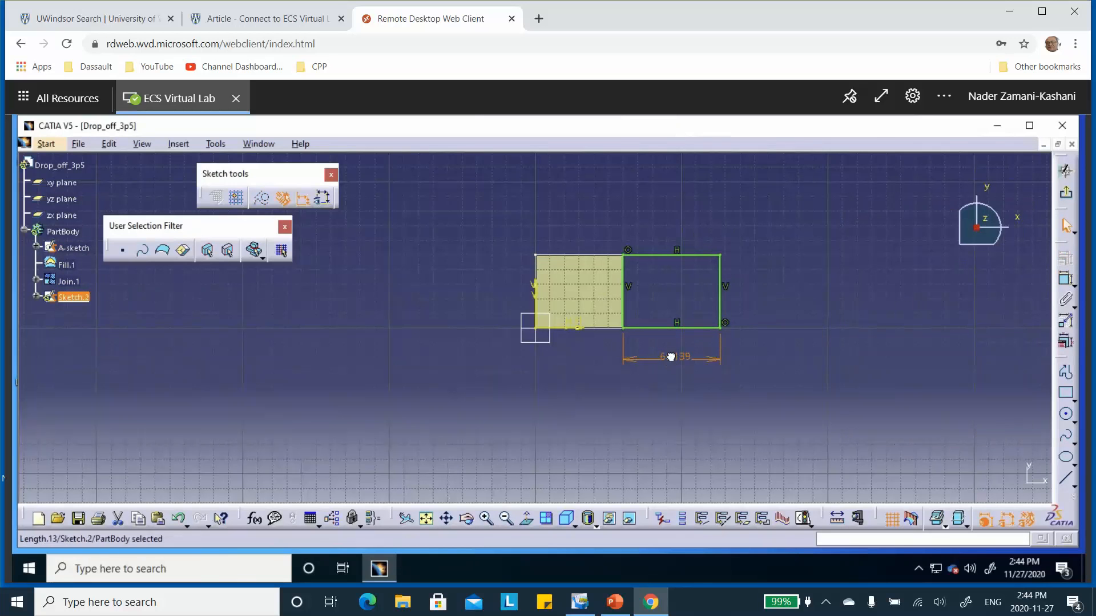
pyautogui.doubleClick(675, 362)
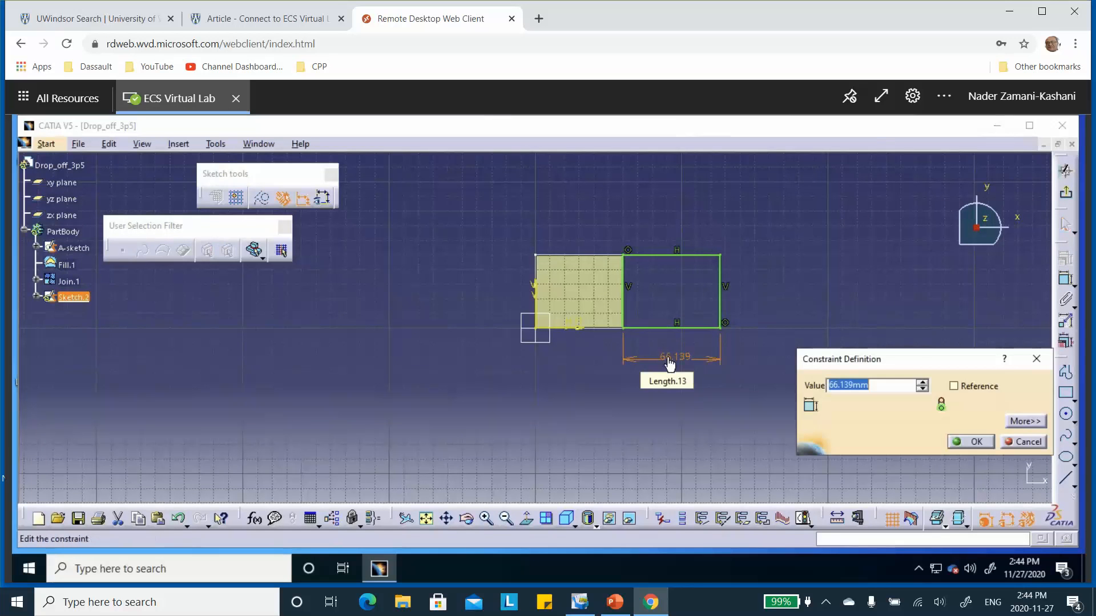
pyautogui.write('30')
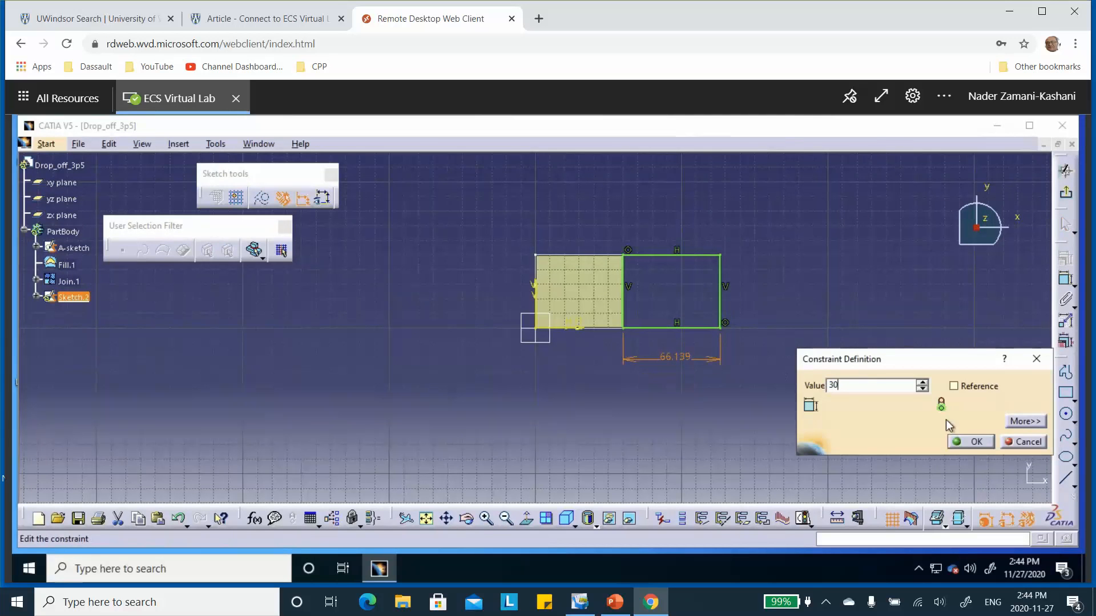
pyautogui.click(971, 443)
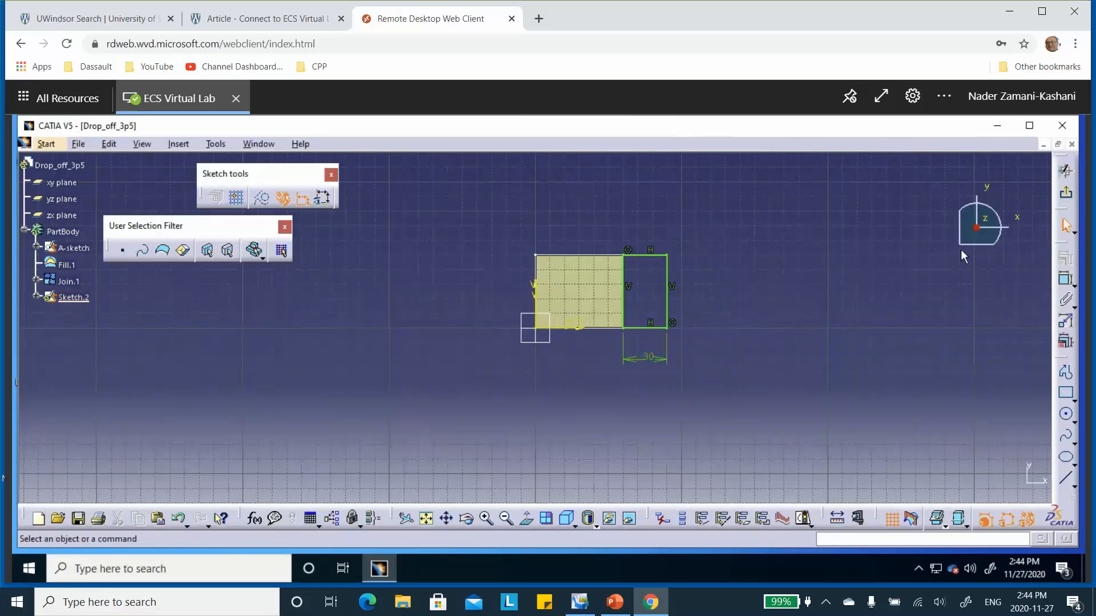
pyautogui.click(1068, 194)
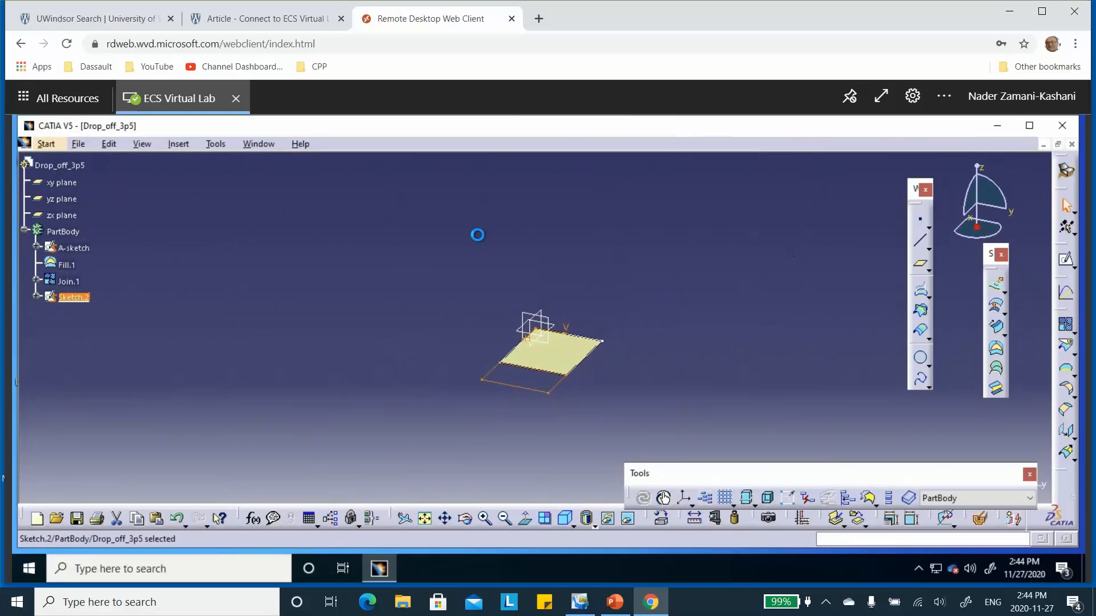
# Step: Rename the first zone's fill surface, Fill.1, as A_Fill.1
pyautogui.click(74, 304)
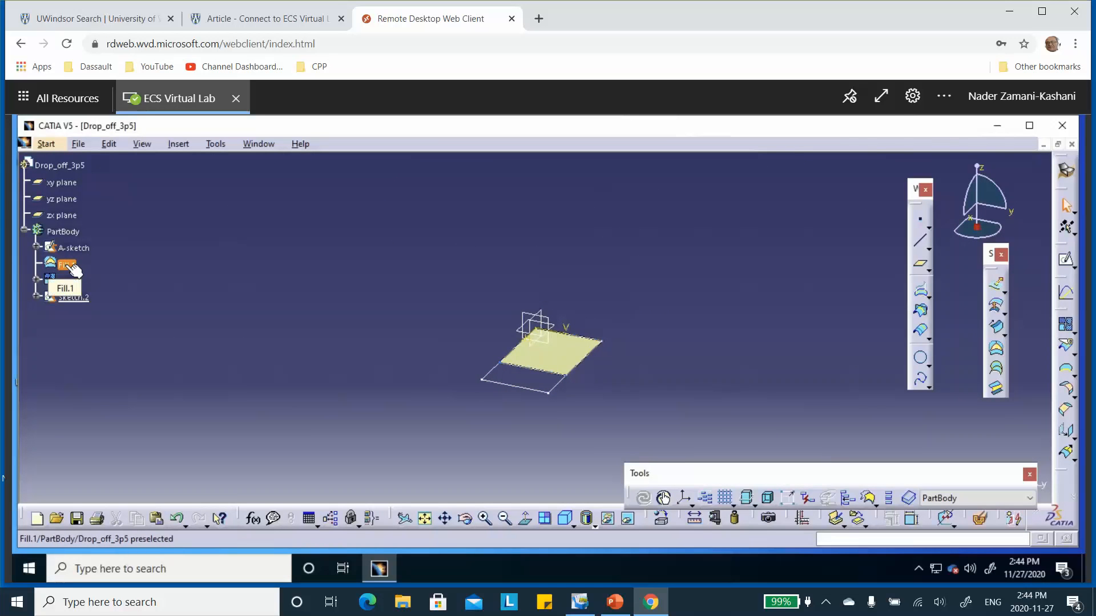
pyautogui.rightClick(74, 268)
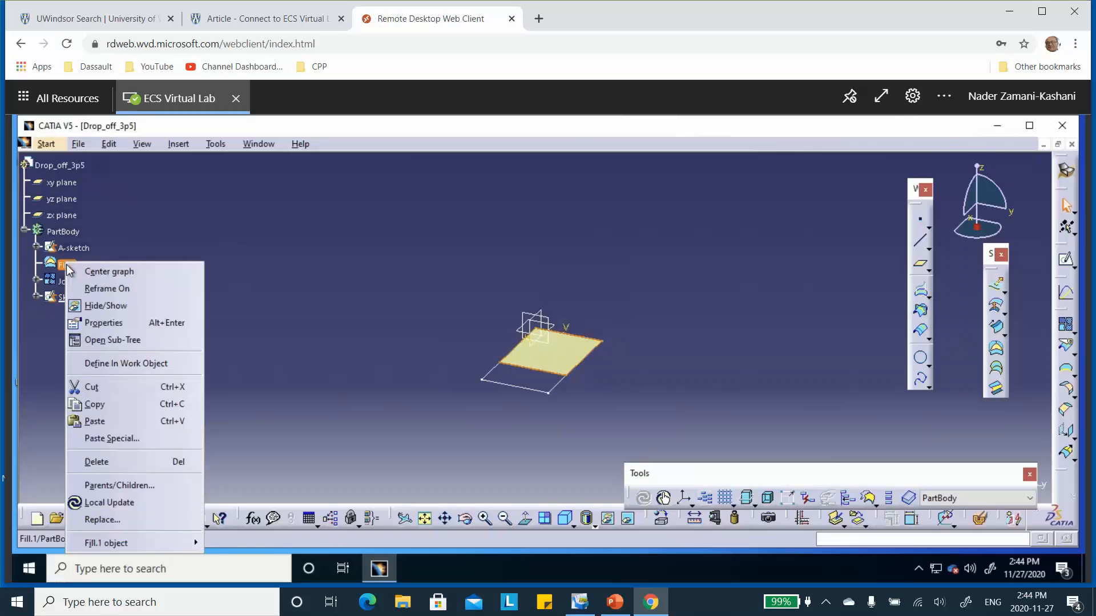
pyautogui.click(103, 322)
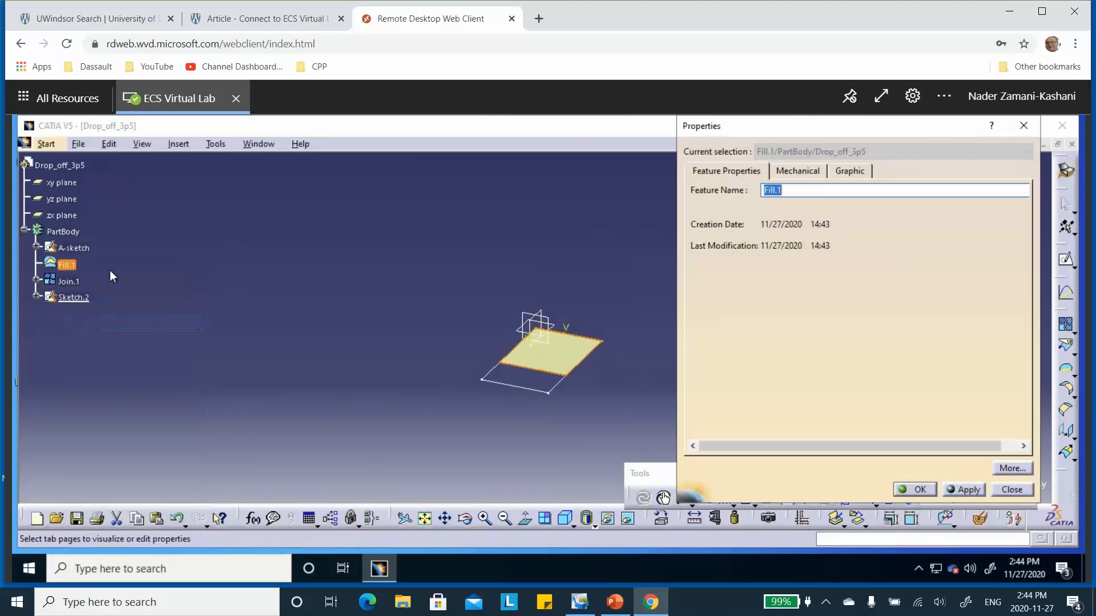
pyautogui.click(787, 190)
pyautogui.click(961, 489)
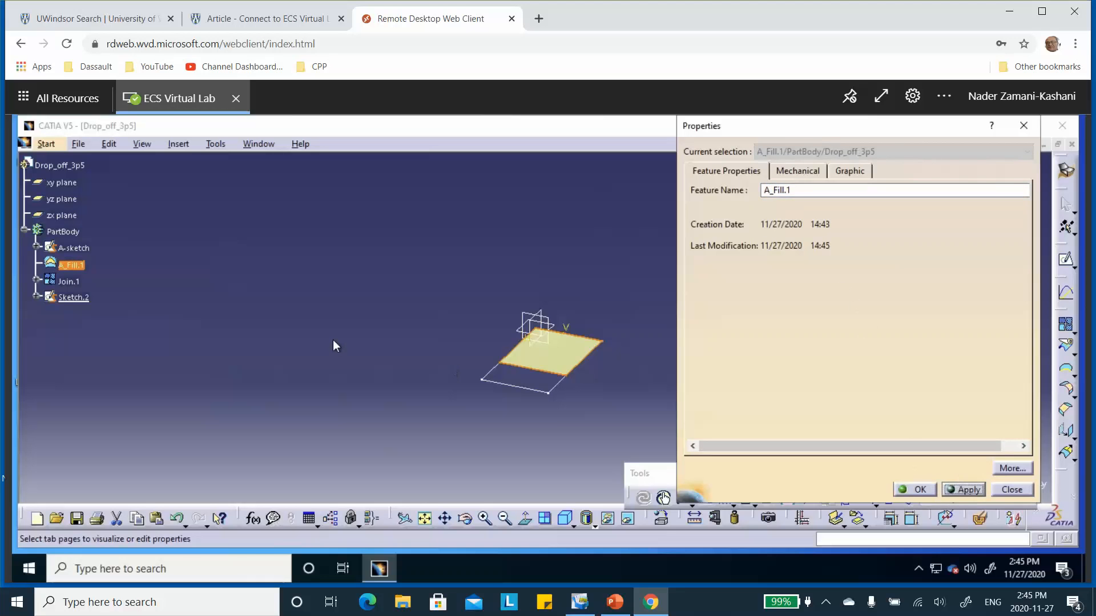
pyautogui.click(897, 485)
# Step: Rename the first zone's join feature, Join.1, as A_Join.1
pyautogui.click(70, 283)
pyautogui.rightClick(72, 285)
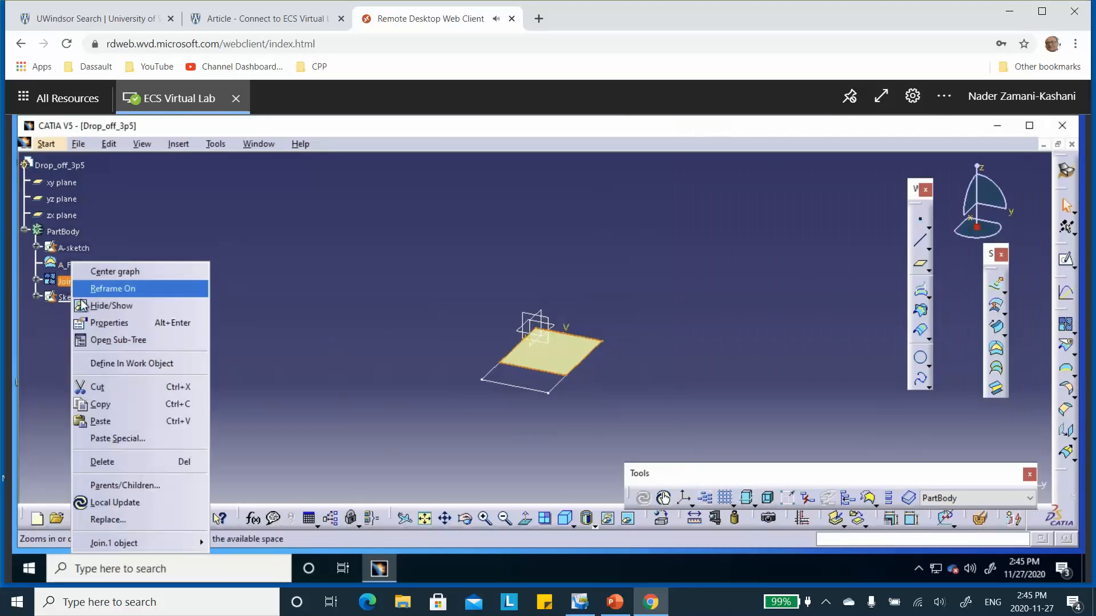
pyautogui.click(95, 324)
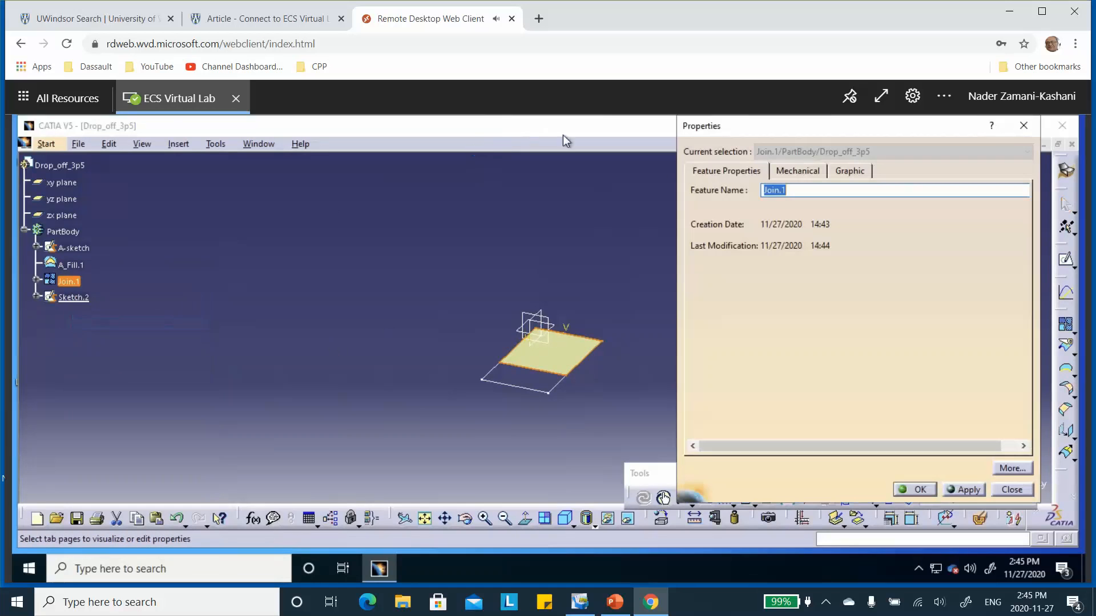
pyautogui.click(769, 190)
pyautogui.write('A_')
pyautogui.click(921, 490)
pyautogui.click(95, 395)
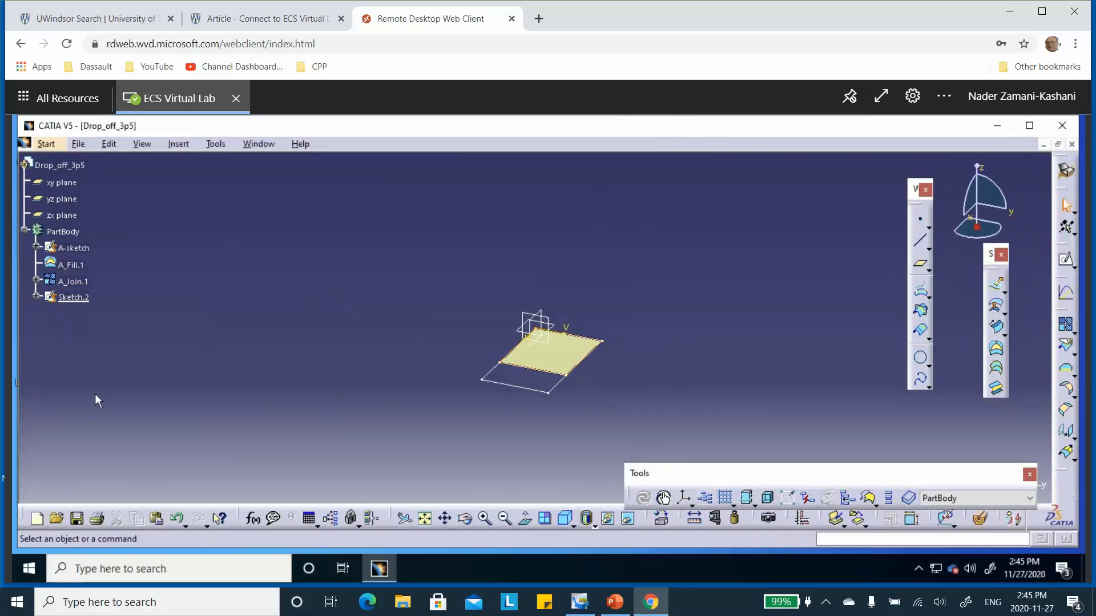
# Step: Rename the second sketch, Sketch.2, as B_Sketch
pyautogui.rightClick(69, 298)
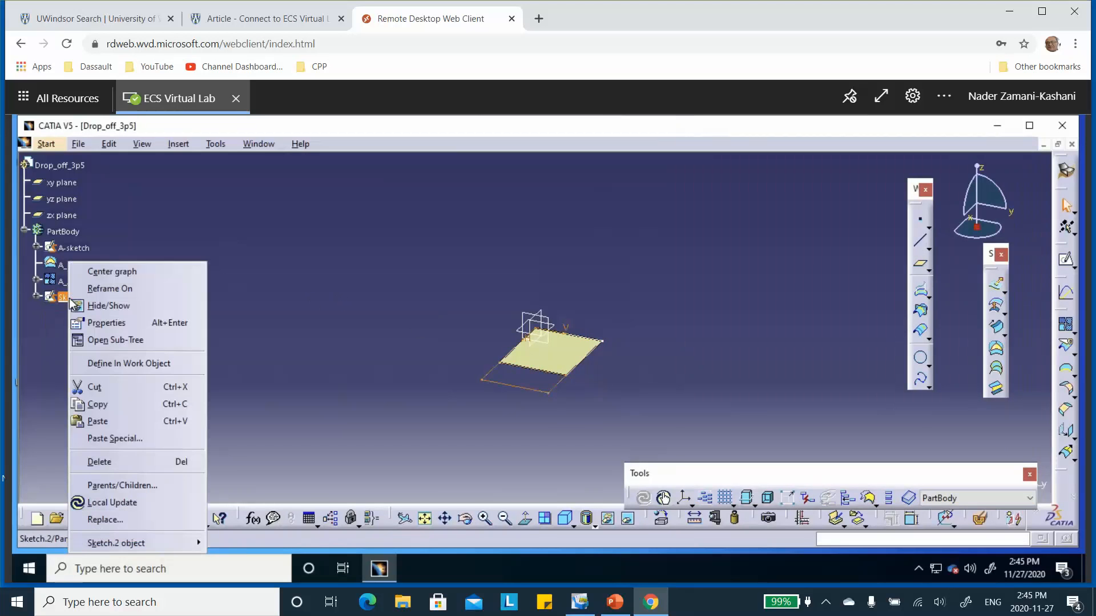
pyautogui.click(112, 323)
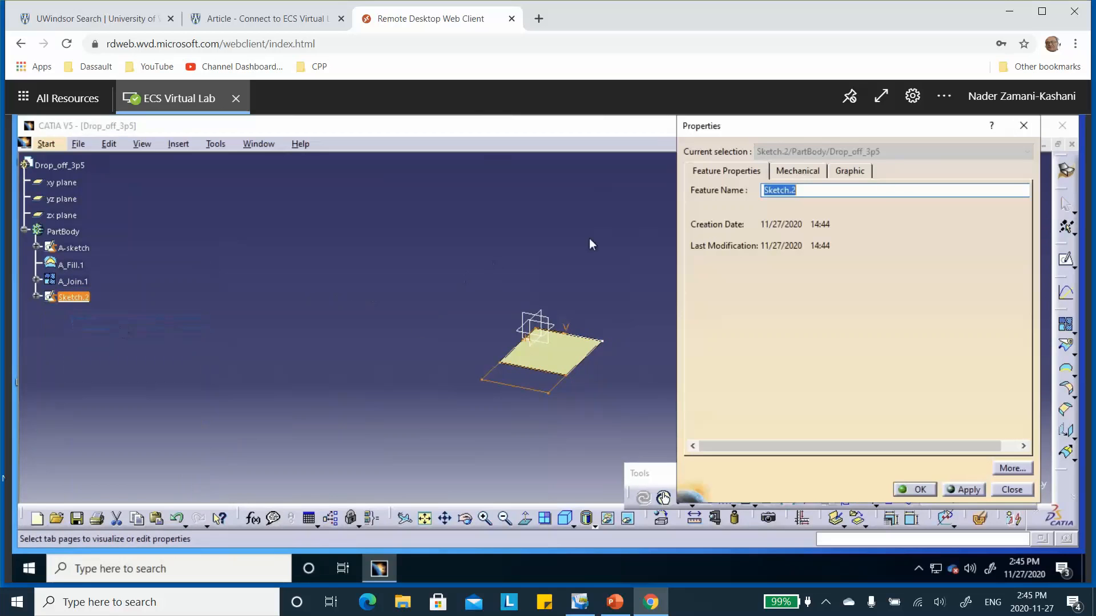
pyautogui.click(764, 191)
pyautogui.write('B_')
pyautogui.click(919, 489)
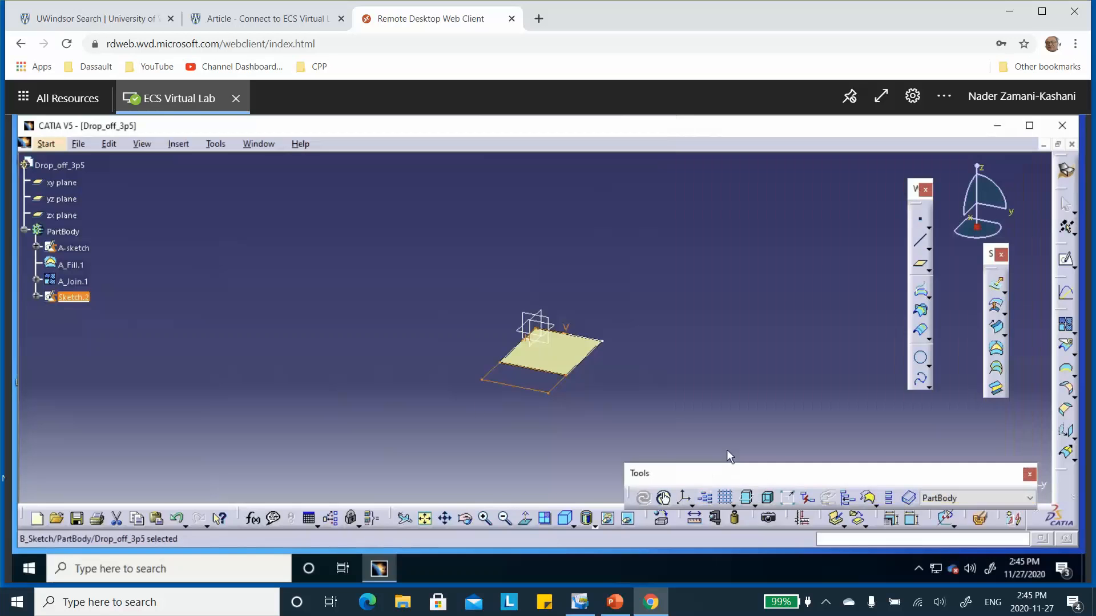
pyautogui.click(274, 305)
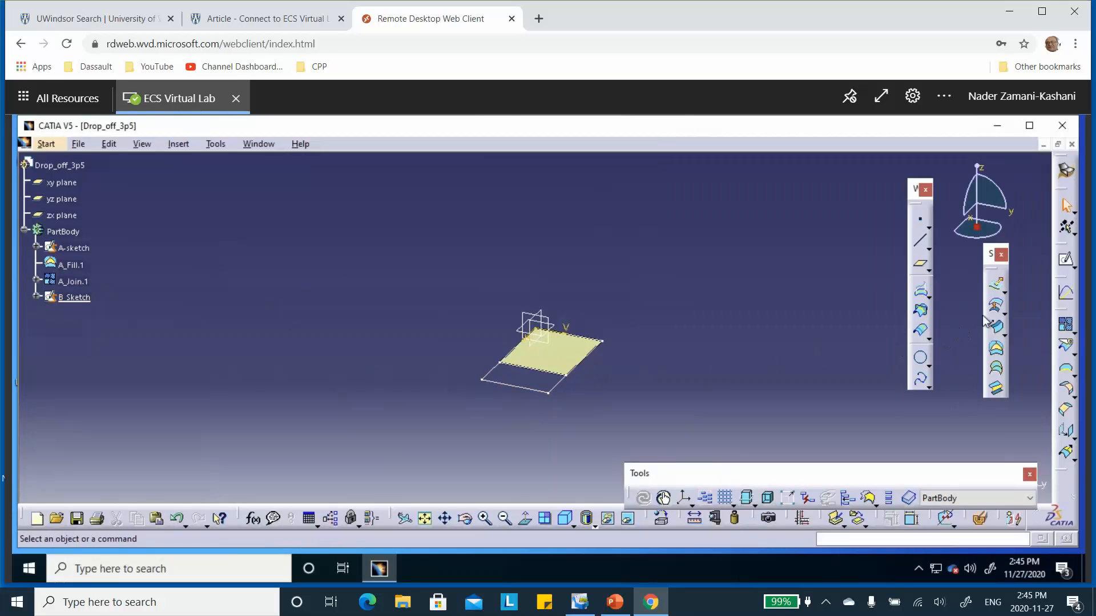
# Step: Create a fill surface bounded by the closed contour of B_Sketch
pyautogui.click(996, 347)
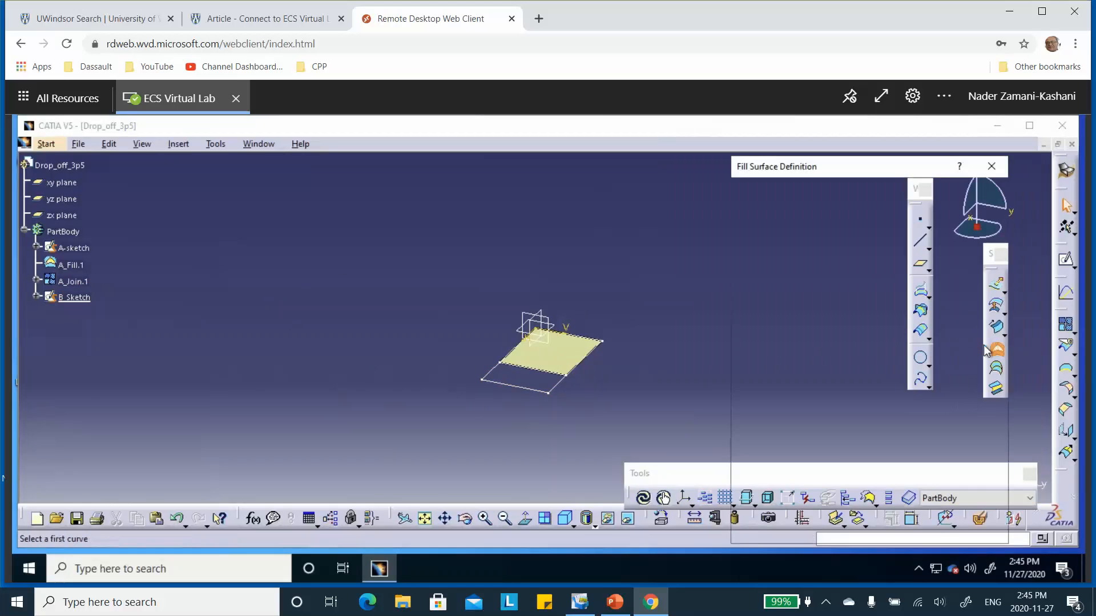
pyautogui.click(541, 395)
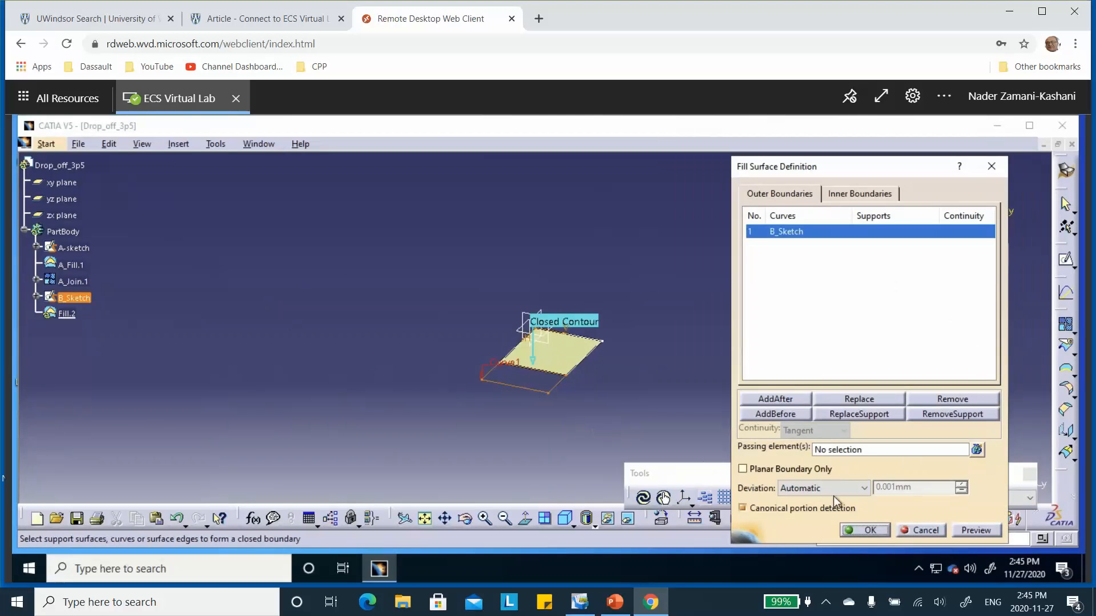
pyautogui.click(870, 532)
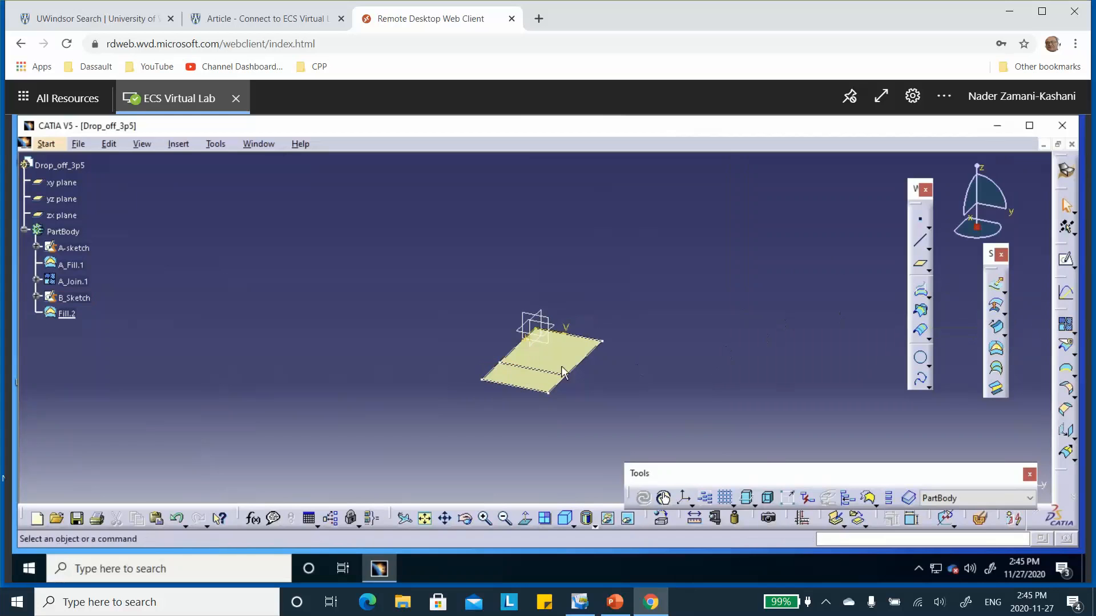
# Step: Create a Join feature from the second fill surface with a merging distance of 0.001 mm
pyautogui.click(533, 389)
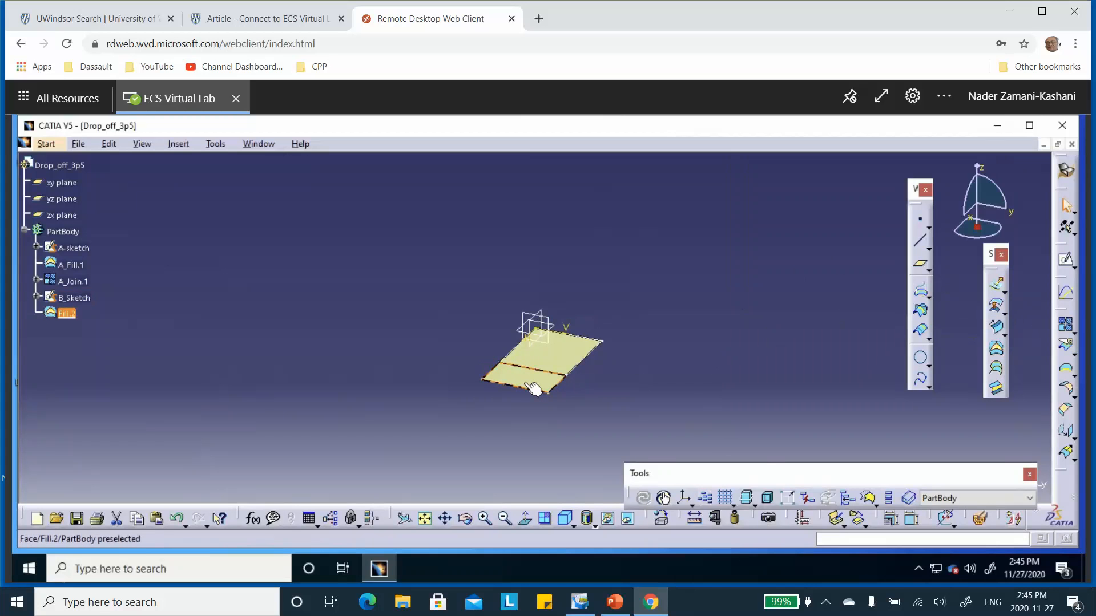
pyautogui.click(1065, 324)
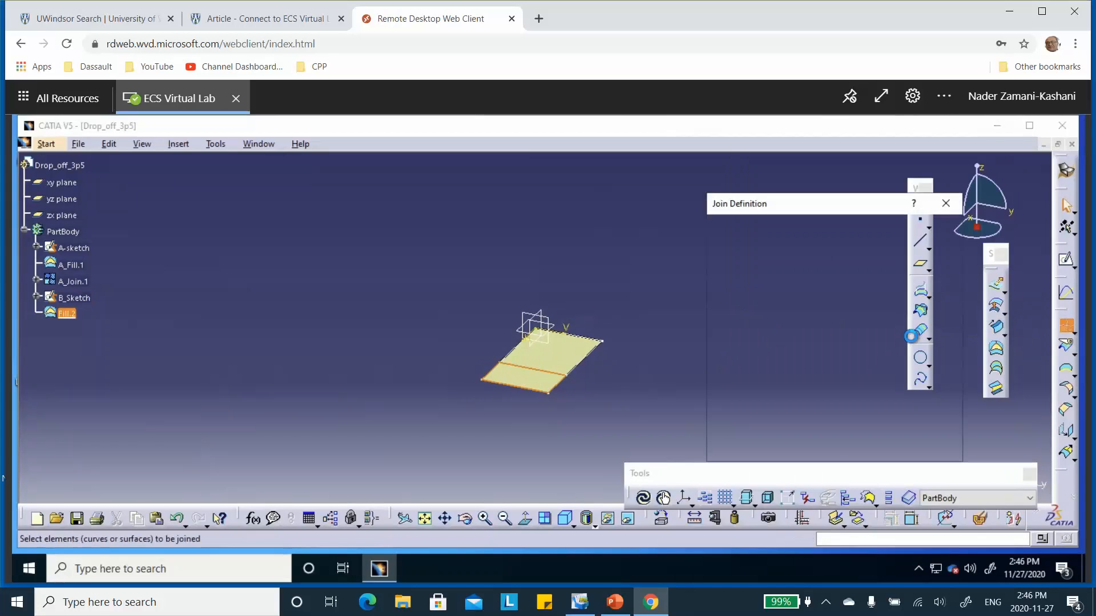
pyautogui.click(815, 447)
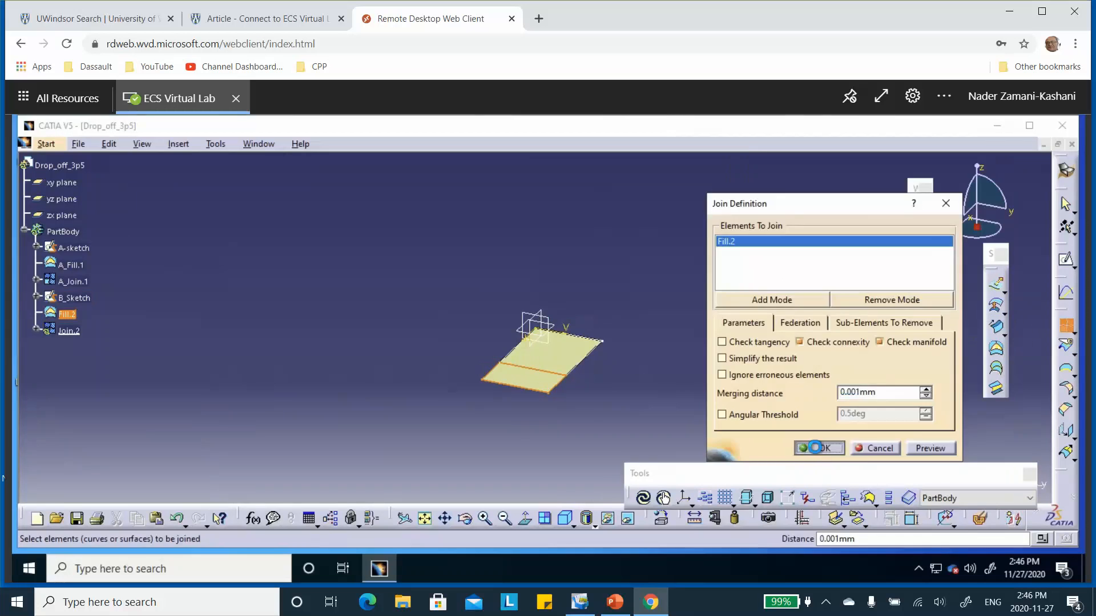
# Step: Rename the second fill surface, Fill.2, as AB_Fill.2
pyautogui.rightClick(66, 315)
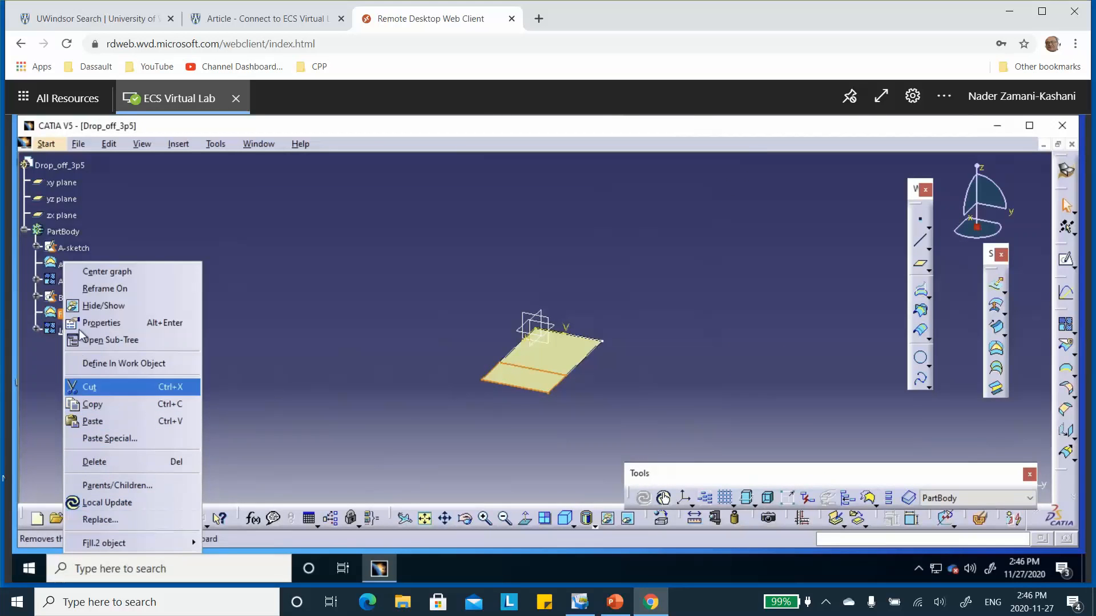
pyautogui.click(97, 324)
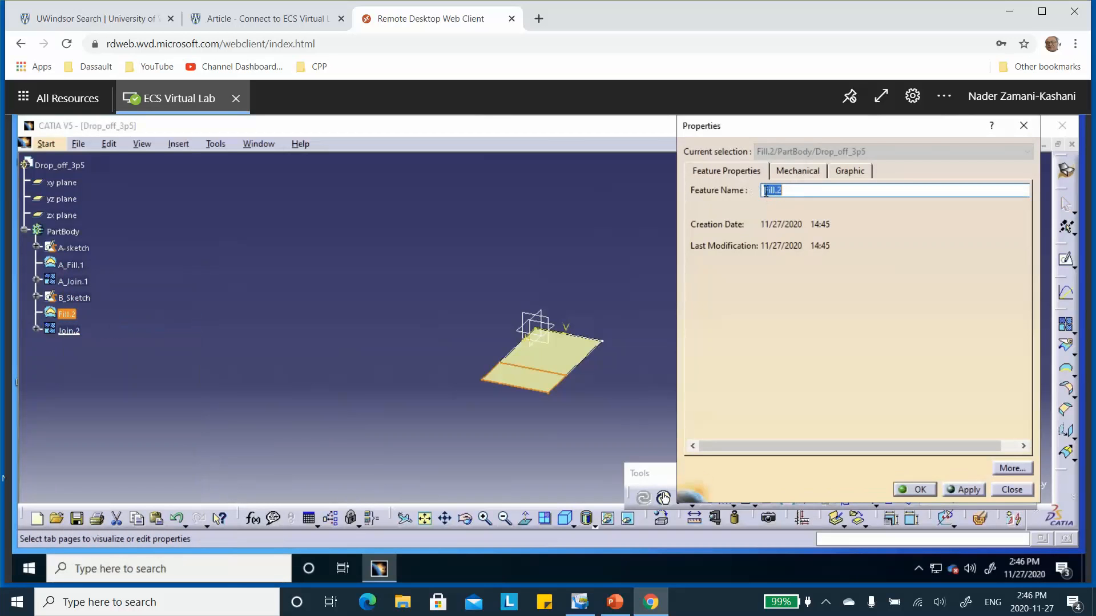
pyautogui.click(769, 190)
pyautogui.write('AB_')
pyautogui.click(913, 489)
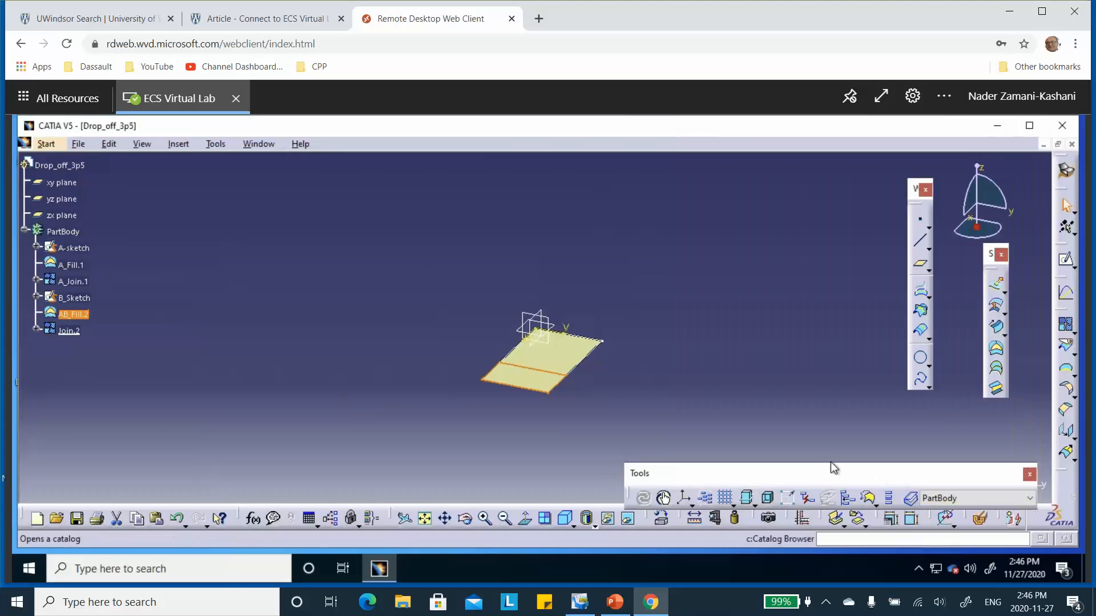
# Step: Rename the second join feature, Join.2, as AB_Join.2
pyautogui.rightClick(76, 335)
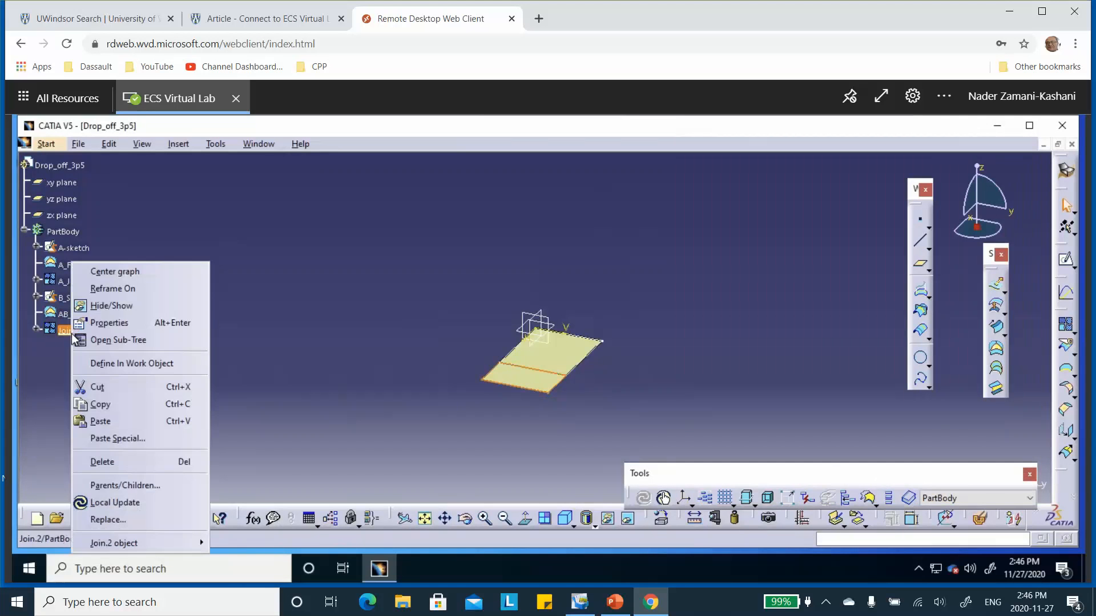
pyautogui.click(106, 322)
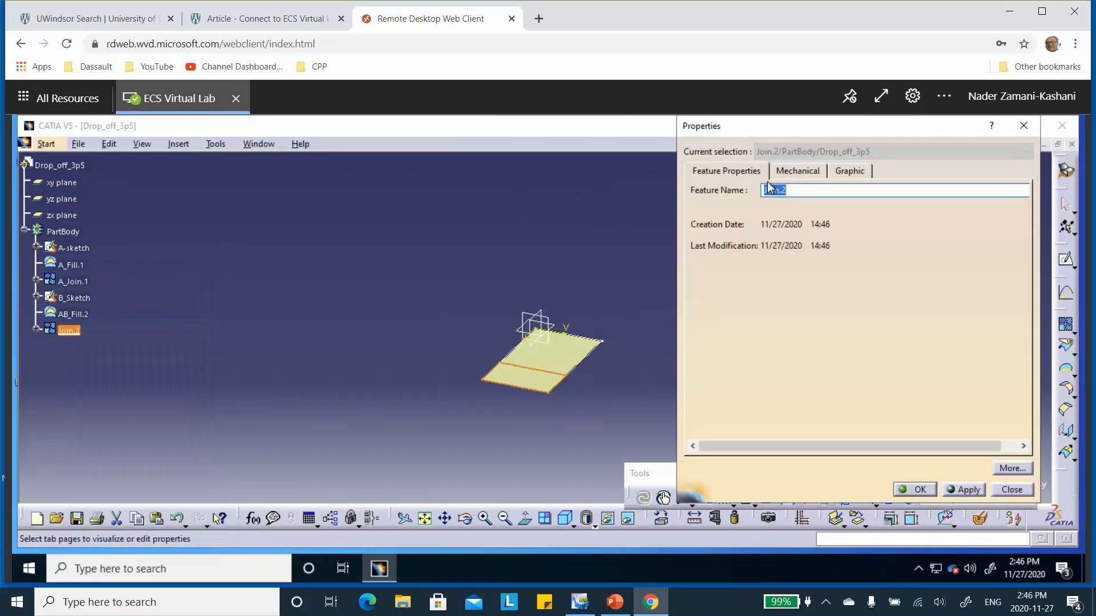
pyautogui.click(785, 192)
pyautogui.write('AB_')
pyautogui.click(925, 491)
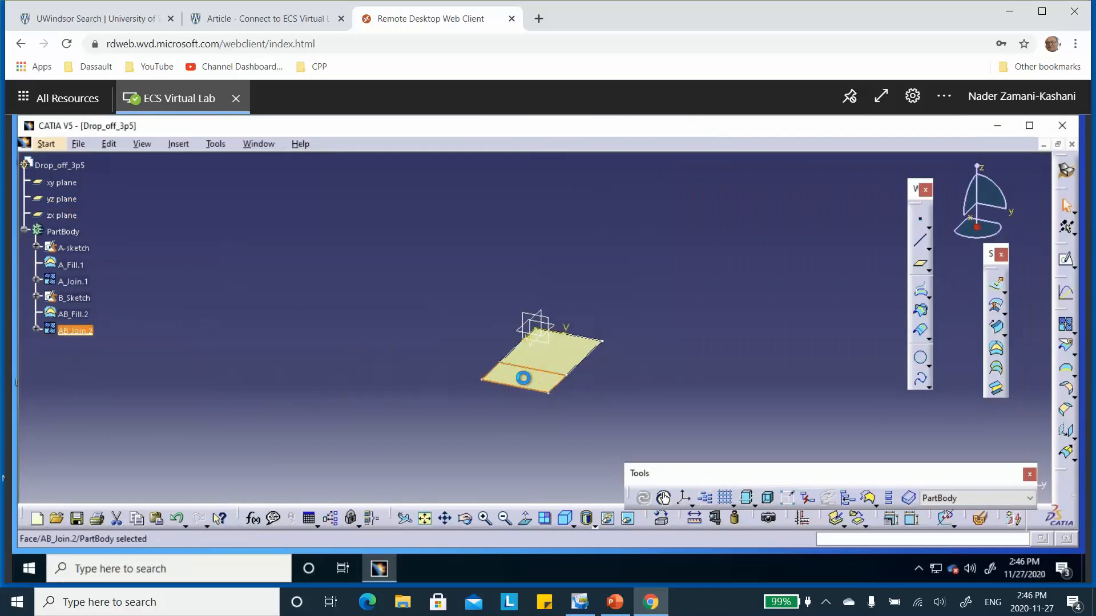
# Step: Reverse the normal of AB_Join.2 so that it points downward
pyautogui.doubleClick(528, 380)
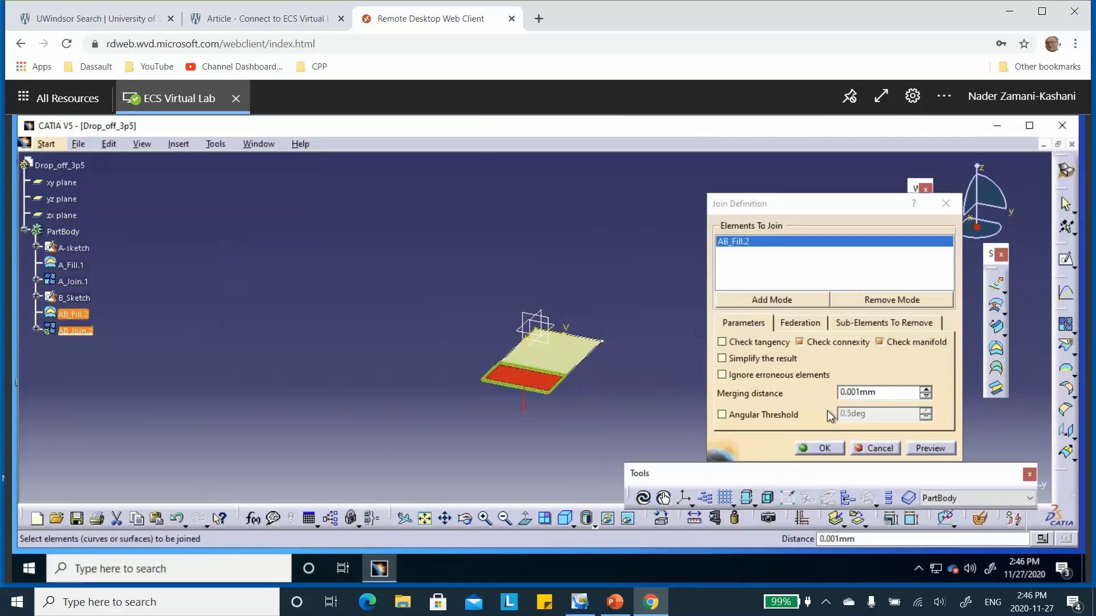
pyautogui.click(825, 449)
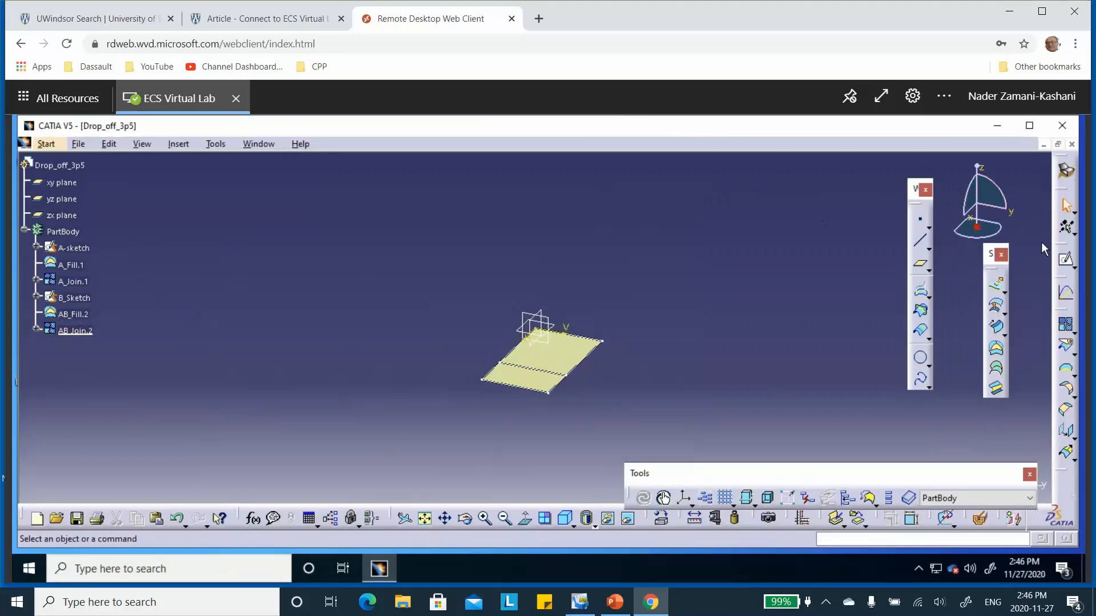
# Step: Start a sketch on the xy plane and draw a rectangle beyond the outer edge of the AB zone, its lower edge on the horizontal axis
pyautogui.click(63, 182)
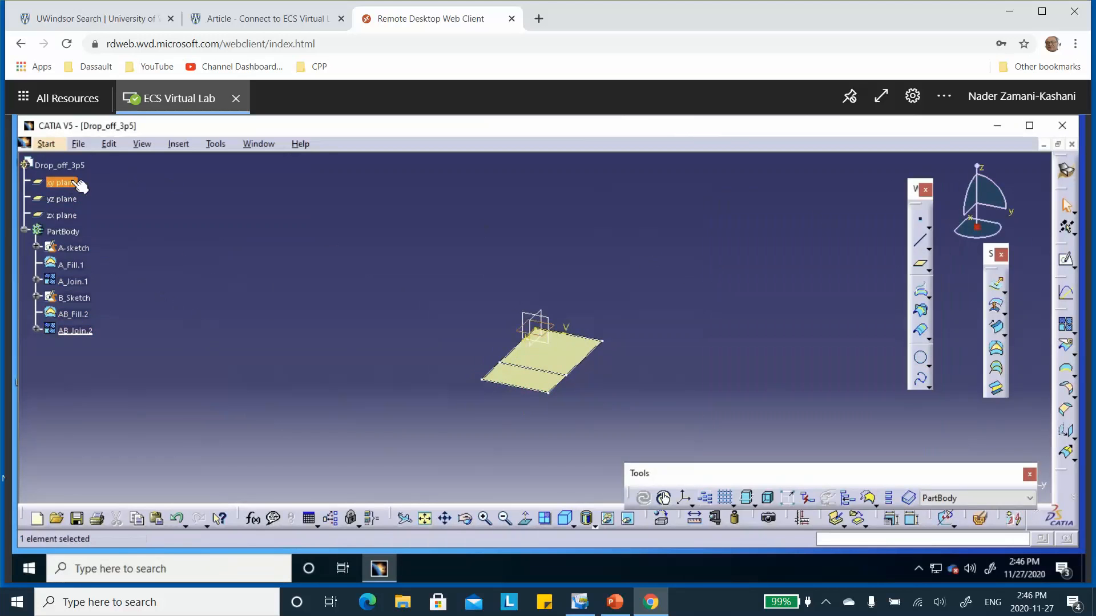
pyautogui.click(1066, 291)
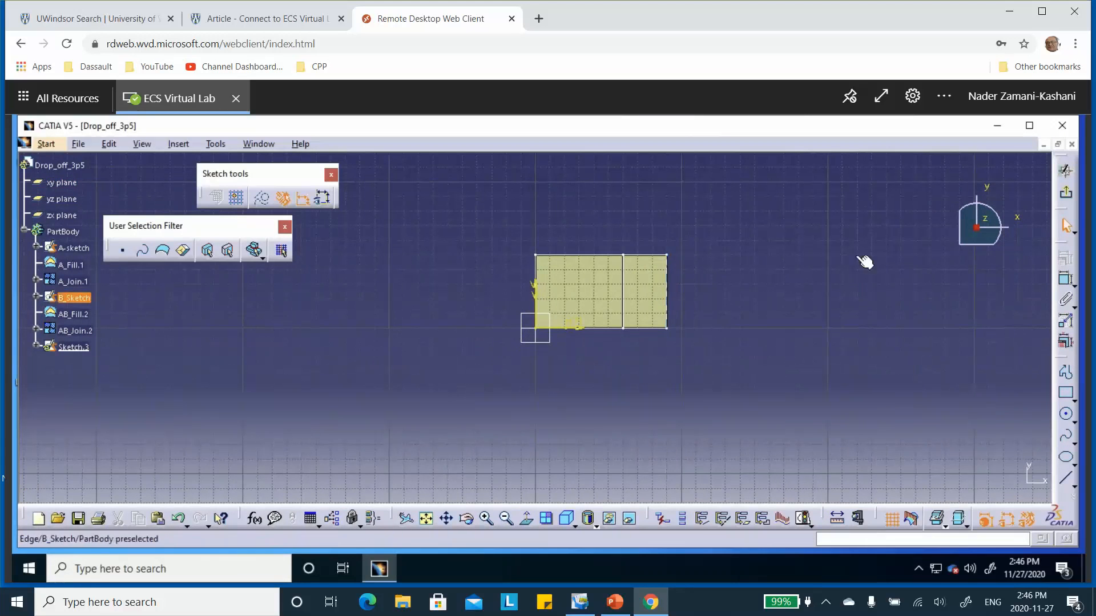
pyautogui.click(1065, 393)
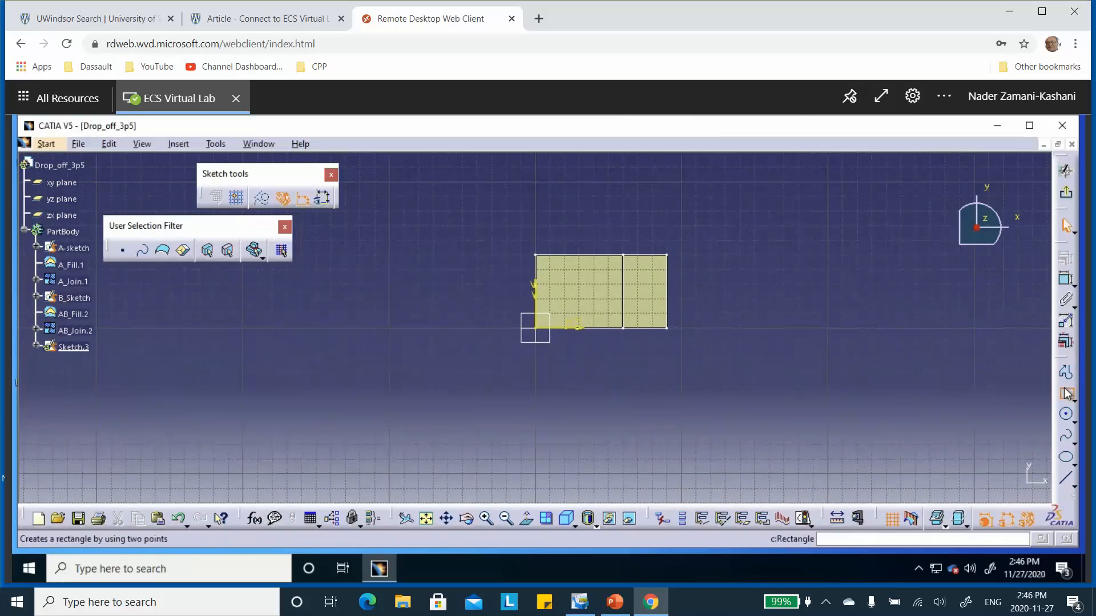
pyautogui.click(690, 234)
pyautogui.click(746, 328)
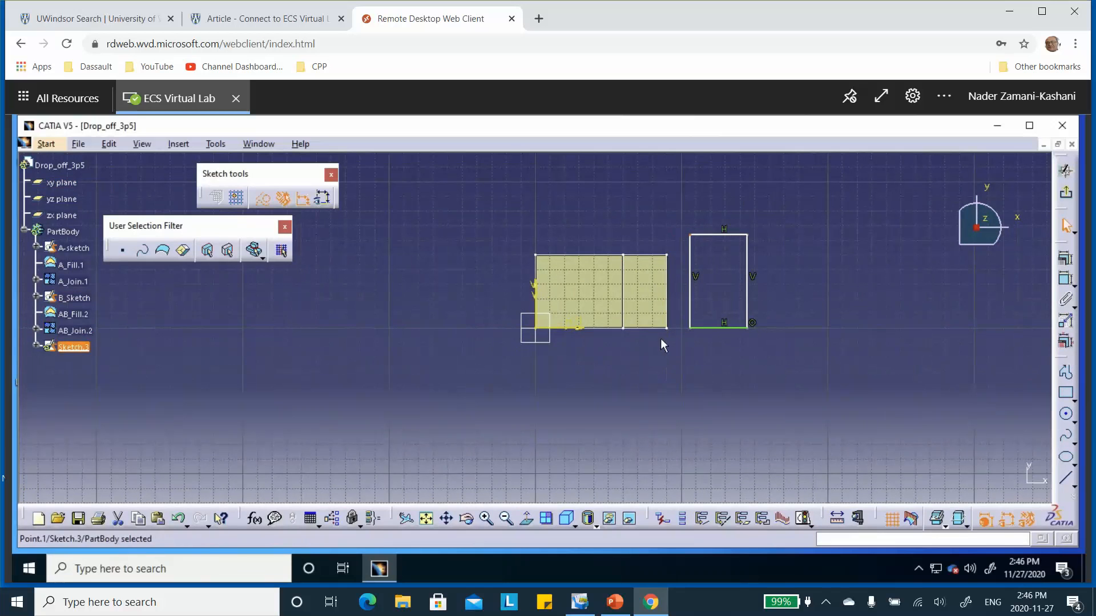
# Step: Constrain the rectangle's upper inner corner coincident with the upper outer corner of B_Sketch
pyautogui.click(667, 255)
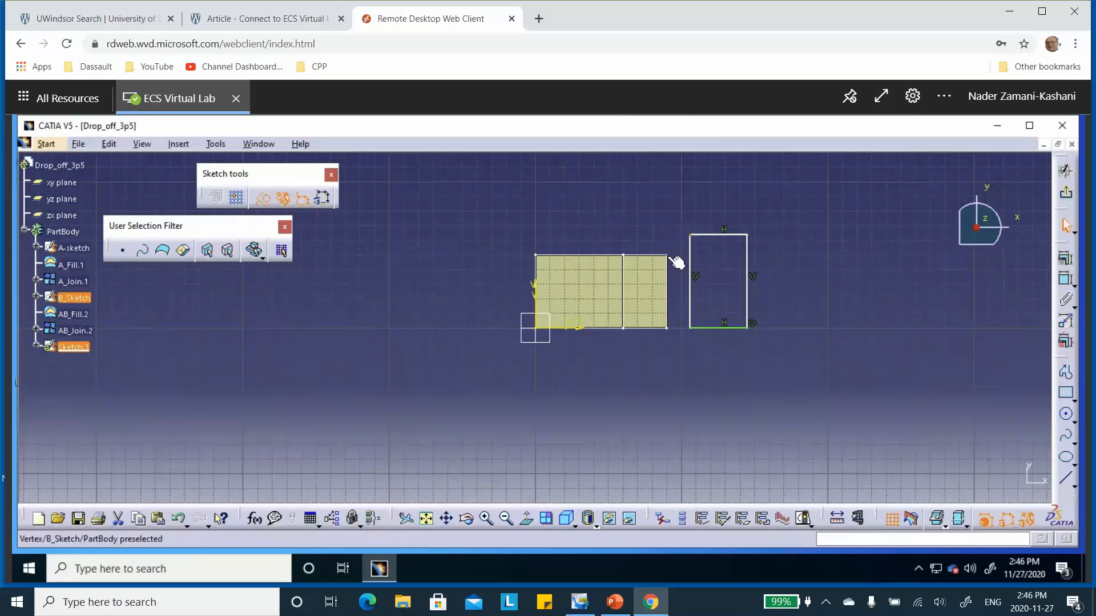
pyautogui.keyDown('ctrl'); pyautogui.click(668, 255); pyautogui.keyUp('ctrl')
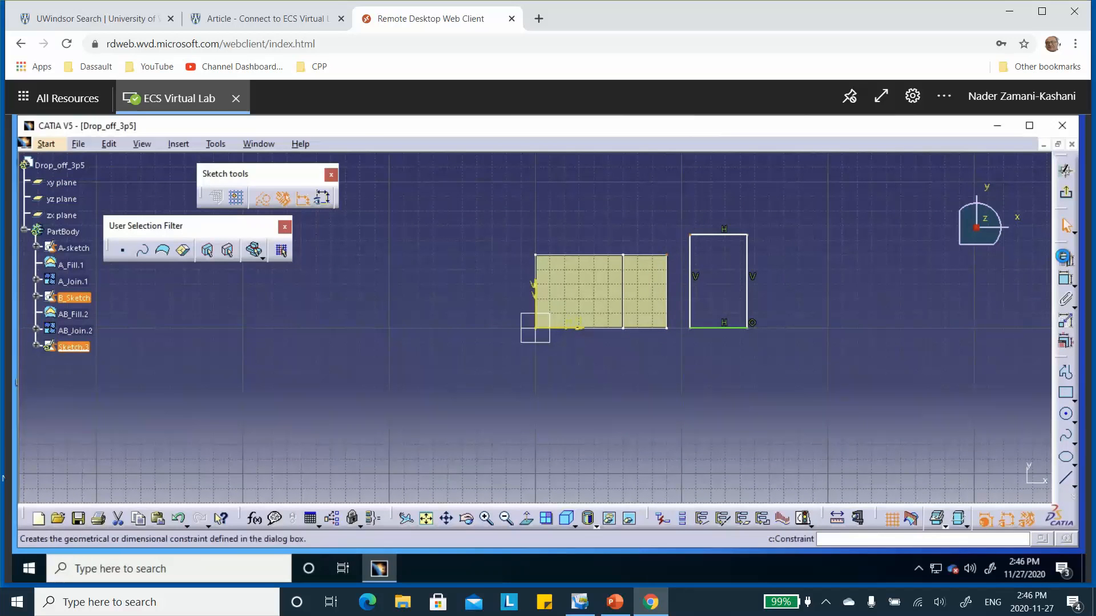
pyautogui.click(1065, 258)
pyautogui.click(951, 272)
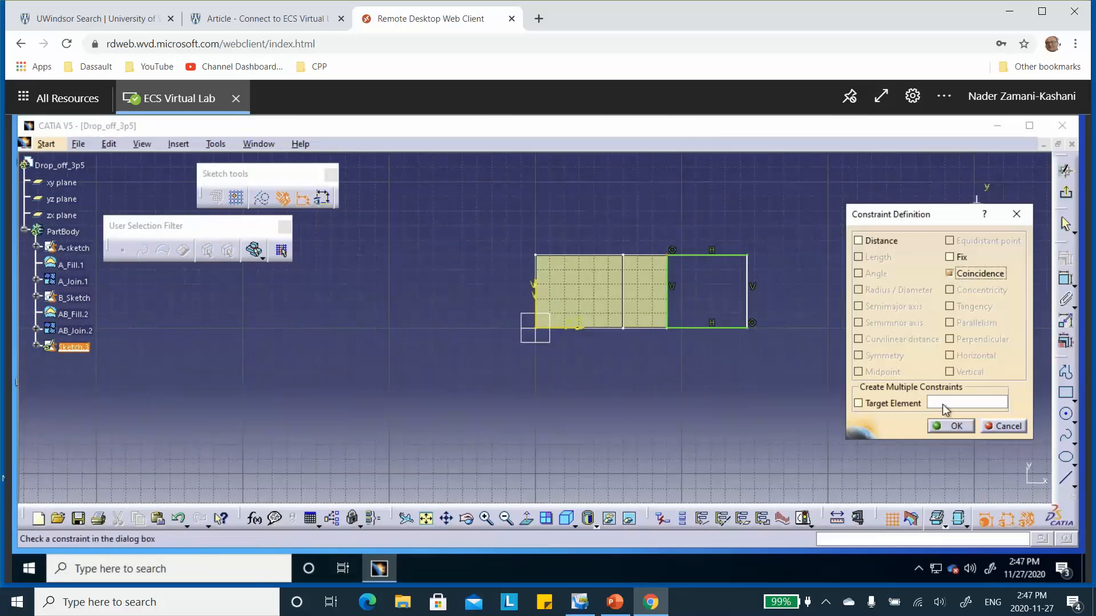
pyautogui.click(951, 426)
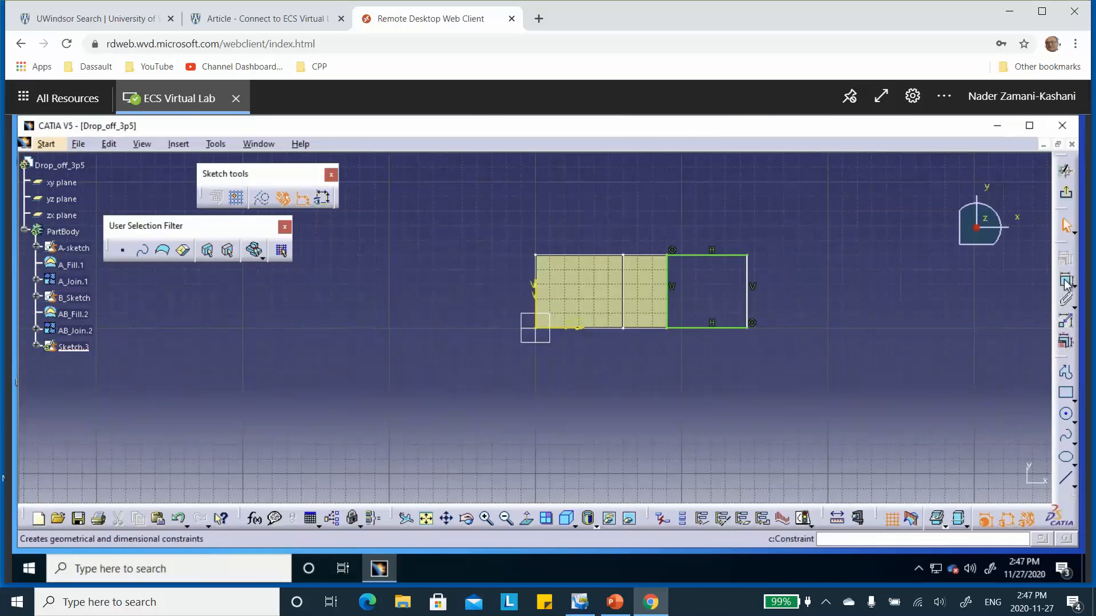
# Step: Dimension the rectangle's lower edge, set its length to 30 mm, and exit the sketch
pyautogui.click(720, 334)
pyautogui.click(710, 374)
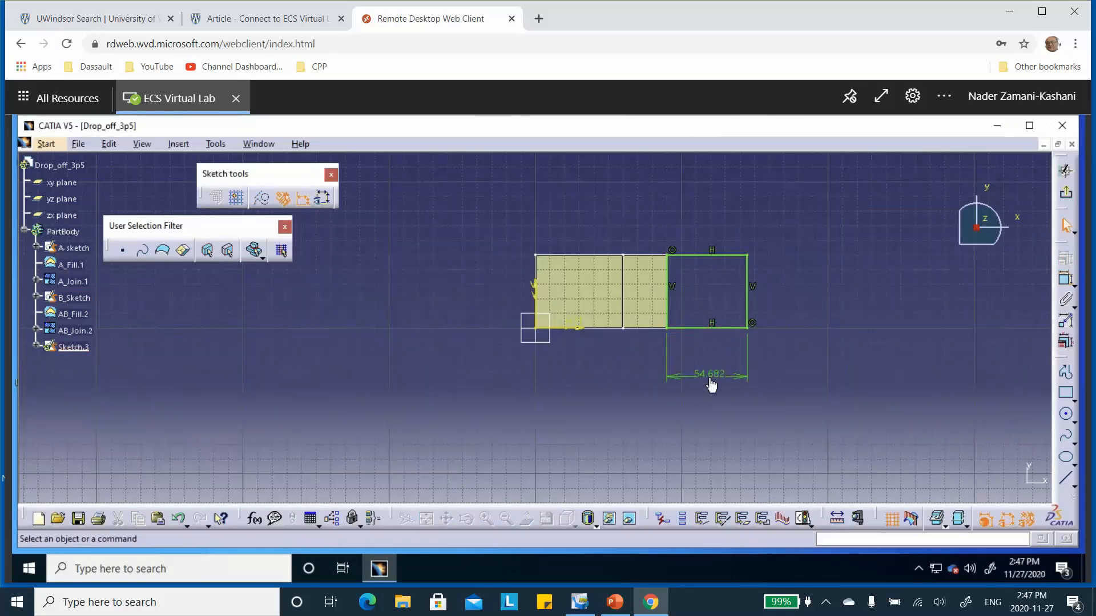
pyautogui.doubleClick(708, 374)
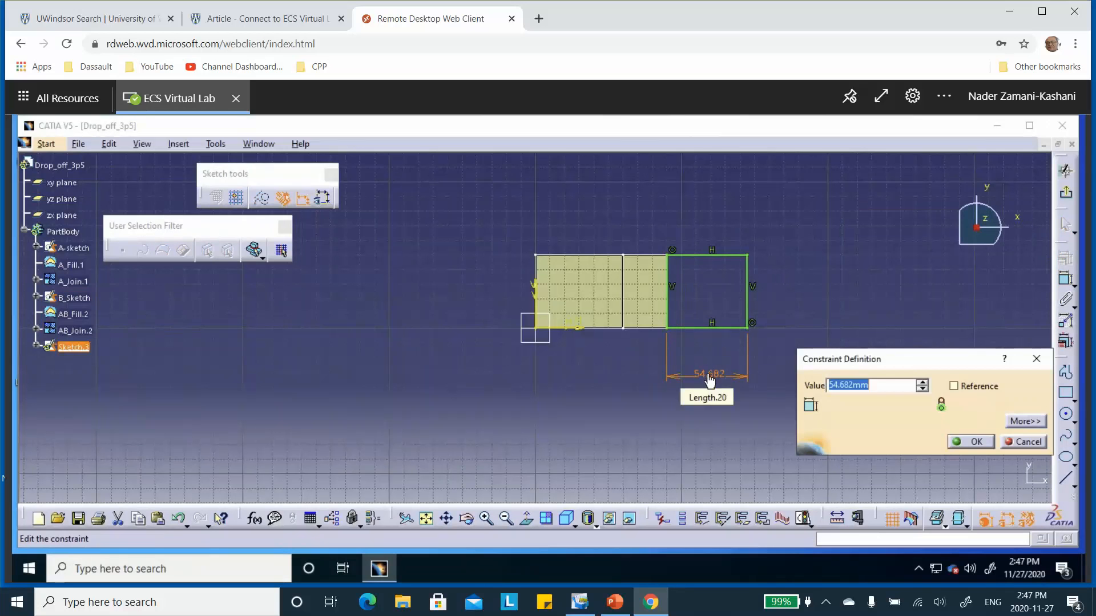
pyautogui.write('30')
pyautogui.click(977, 442)
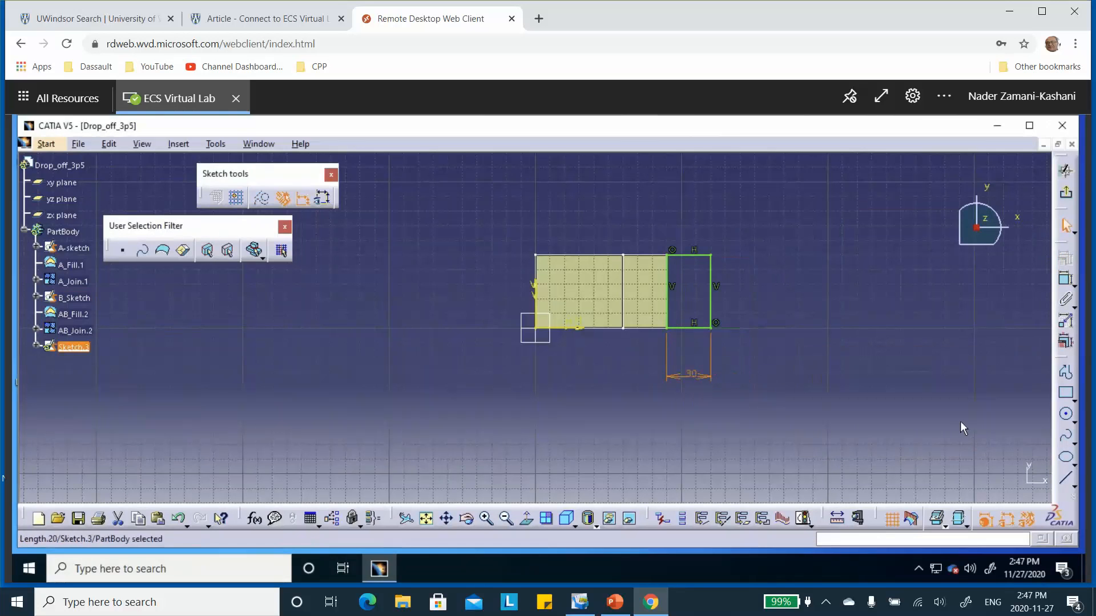
pyautogui.click(960, 421)
pyautogui.click(1065, 193)
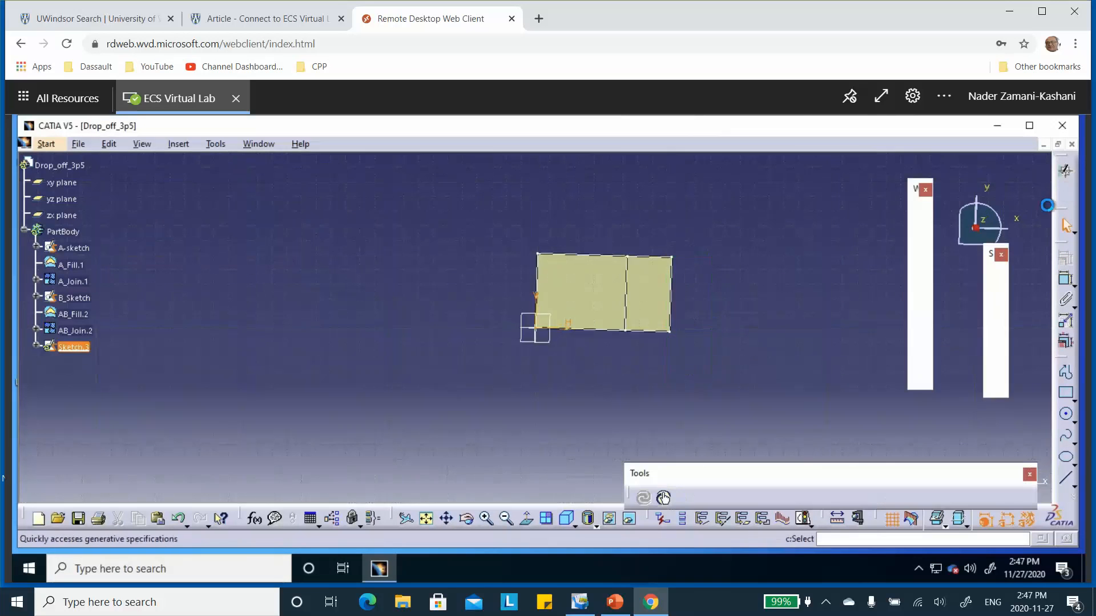
# Step: Rename the third sketch, Sketch.3, as B_Sketch.3
pyautogui.rightClick(76, 349)
pyautogui.click(113, 323)
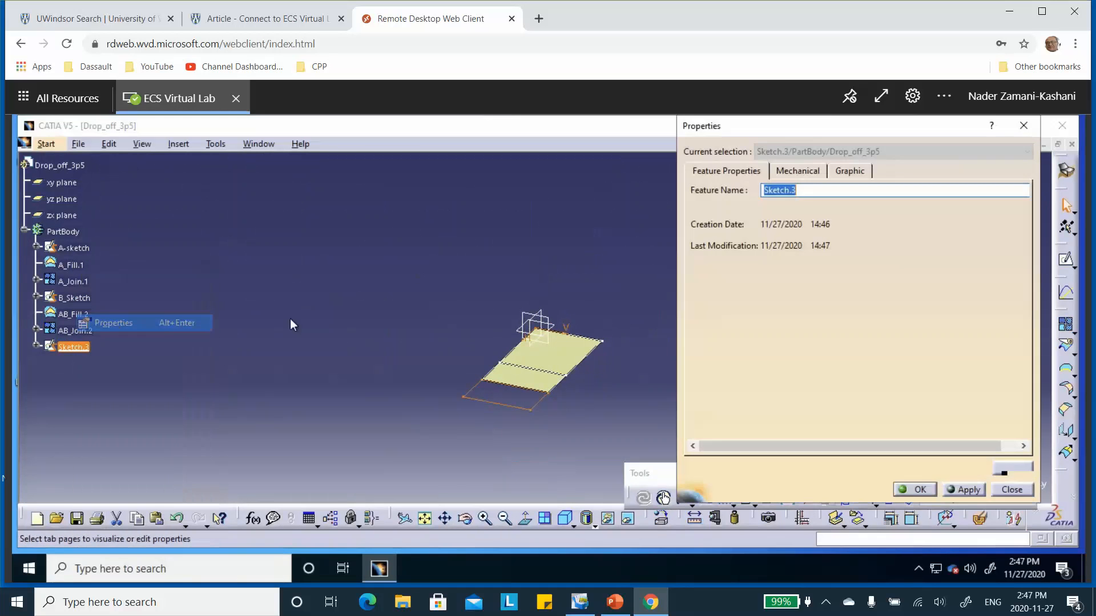
pyautogui.click(767, 192)
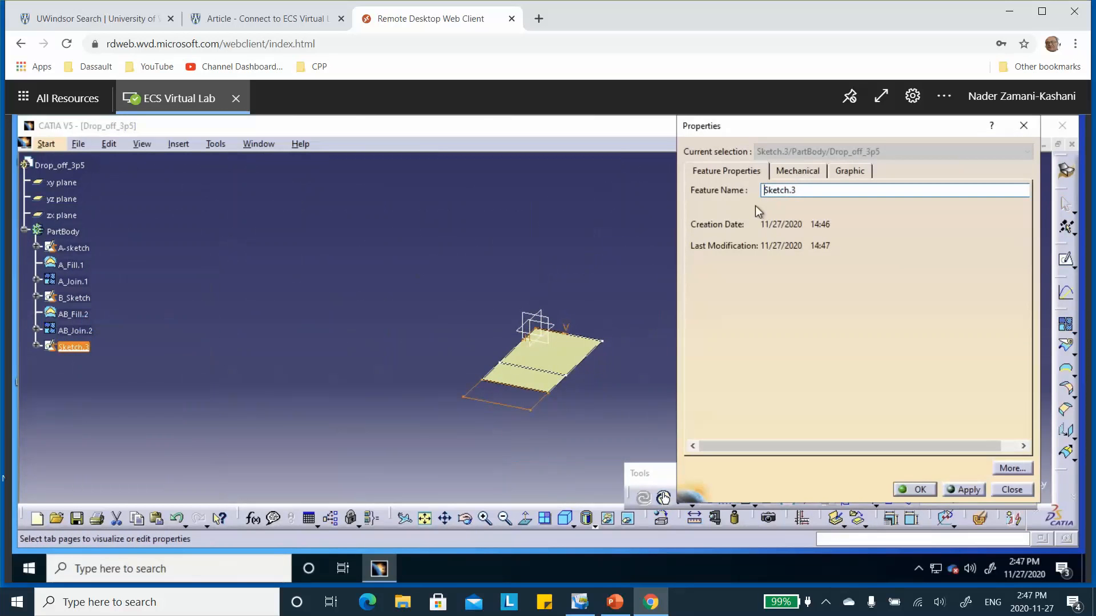
pyautogui.write('B_')
pyautogui.click(918, 490)
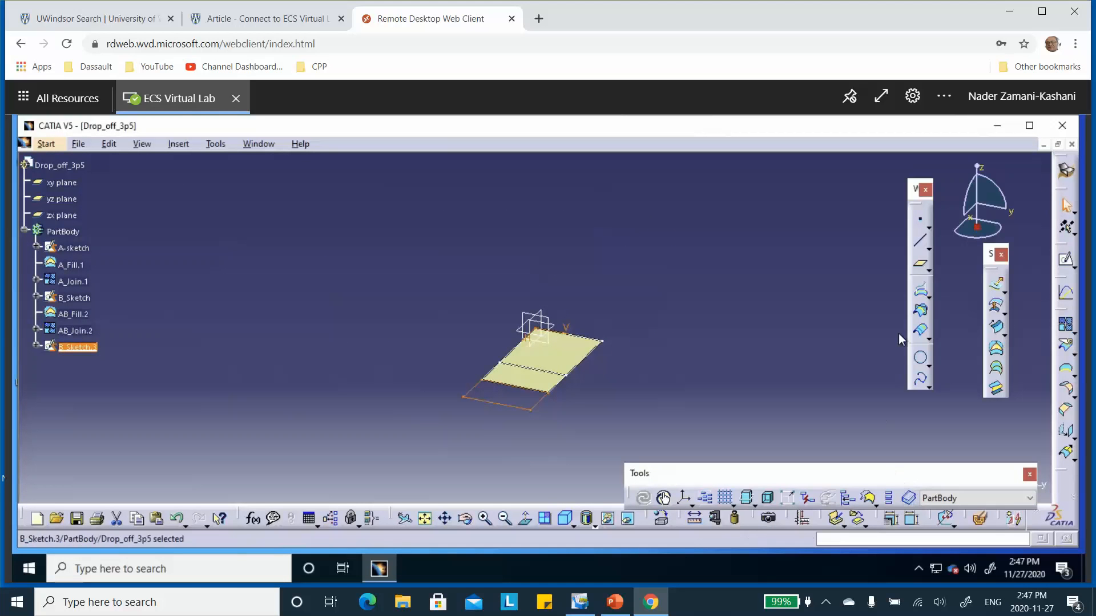
# Step: Create a fill surface bounded by the closed contour of B_Sketch.3 and rename it as B_Fill.3
pyautogui.click(995, 349)
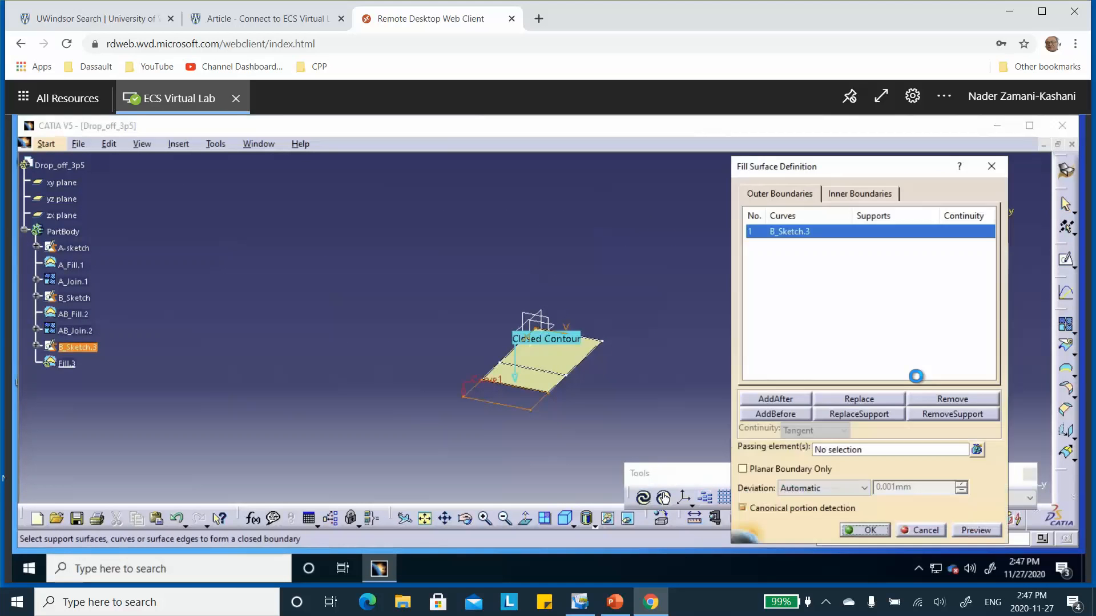
pyautogui.click(871, 533)
pyautogui.click(68, 364)
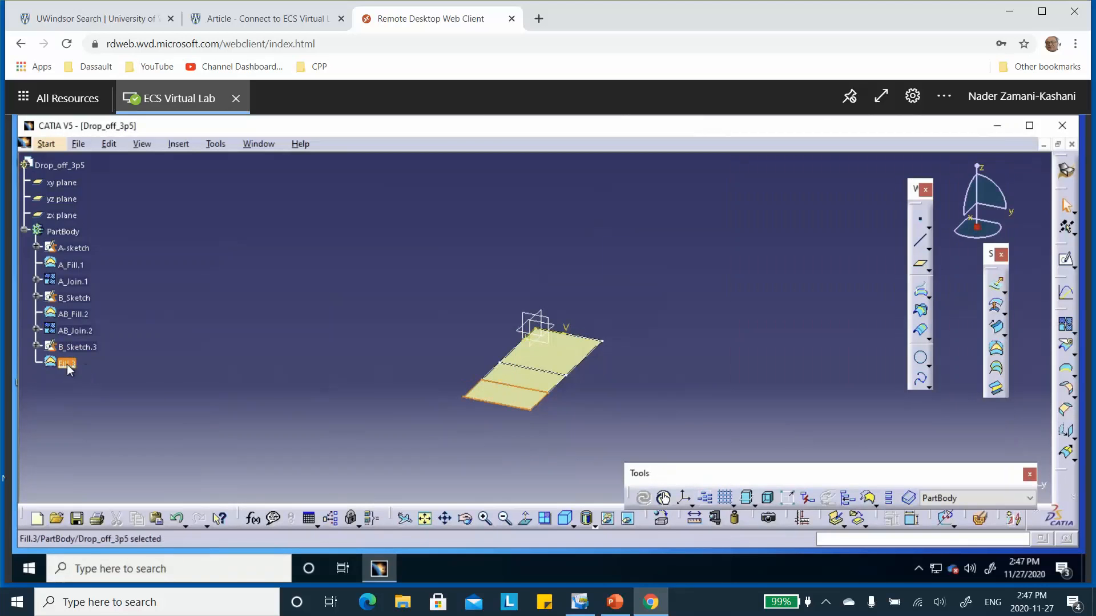
pyautogui.rightClick(68, 364)
pyautogui.click(105, 323)
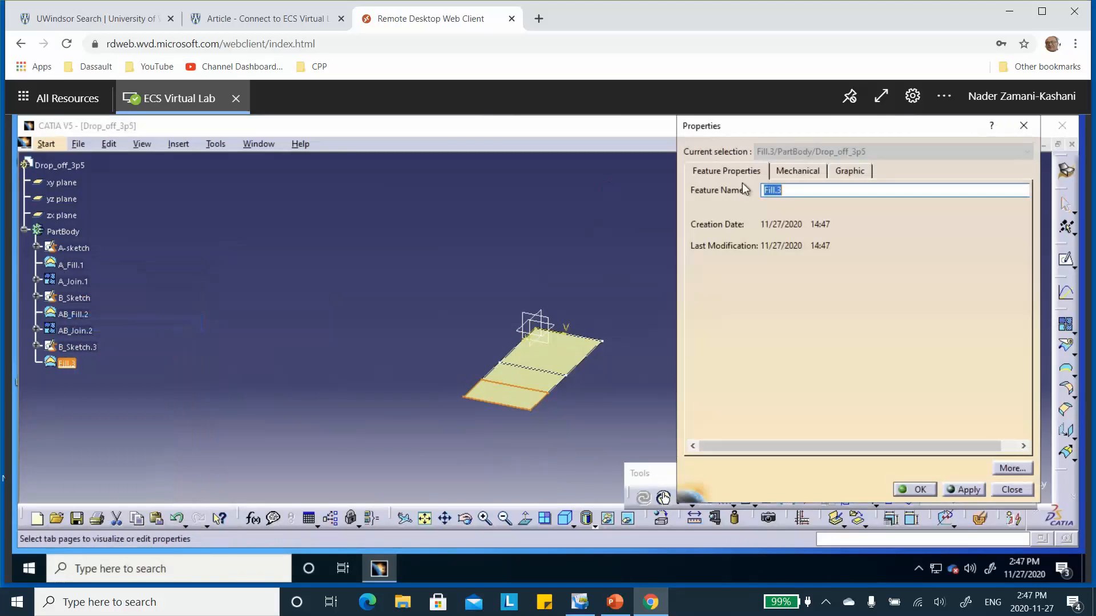
pyautogui.click(796, 191)
pyautogui.write('B_')
pyautogui.click(923, 490)
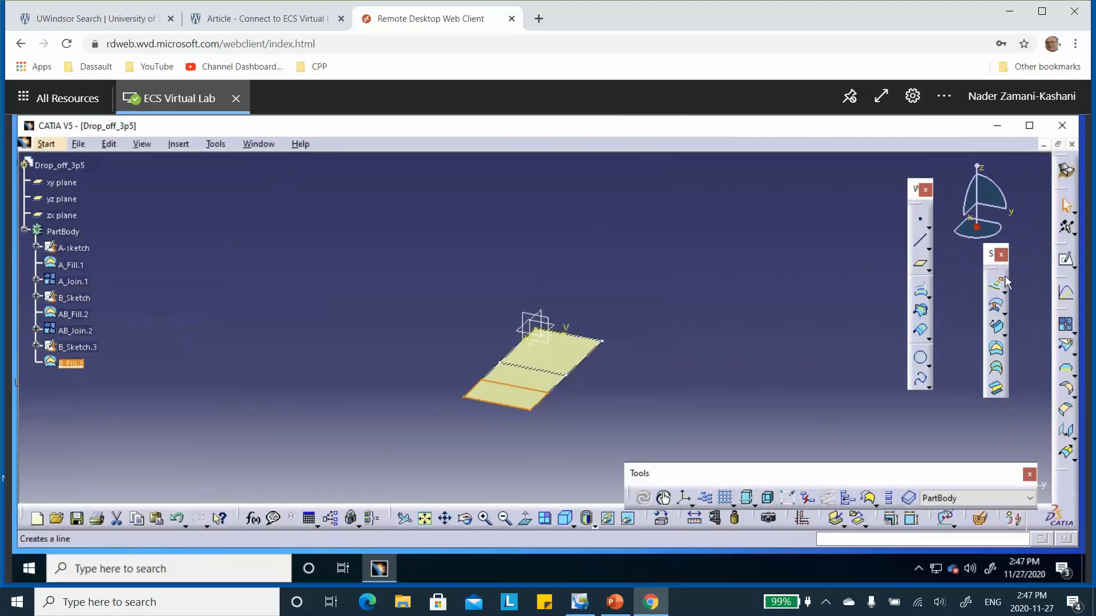
# Step: Create a Join feature from B_Fill.3 with a merging distance of 0.001 mm and rename it as B_Join.3
pyautogui.click(1065, 323)
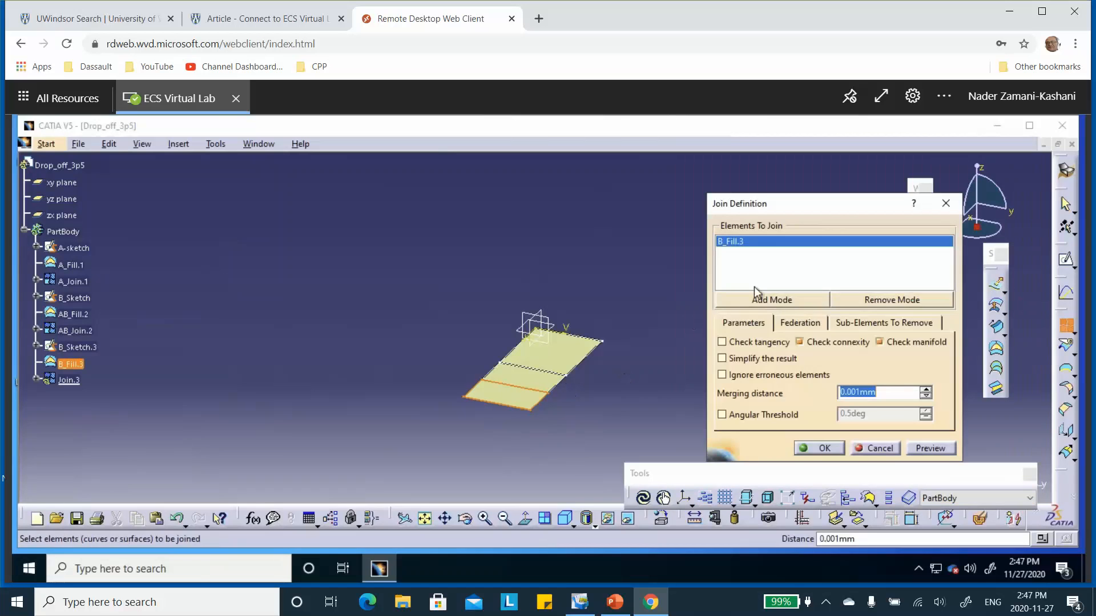
pyautogui.click(802, 446)
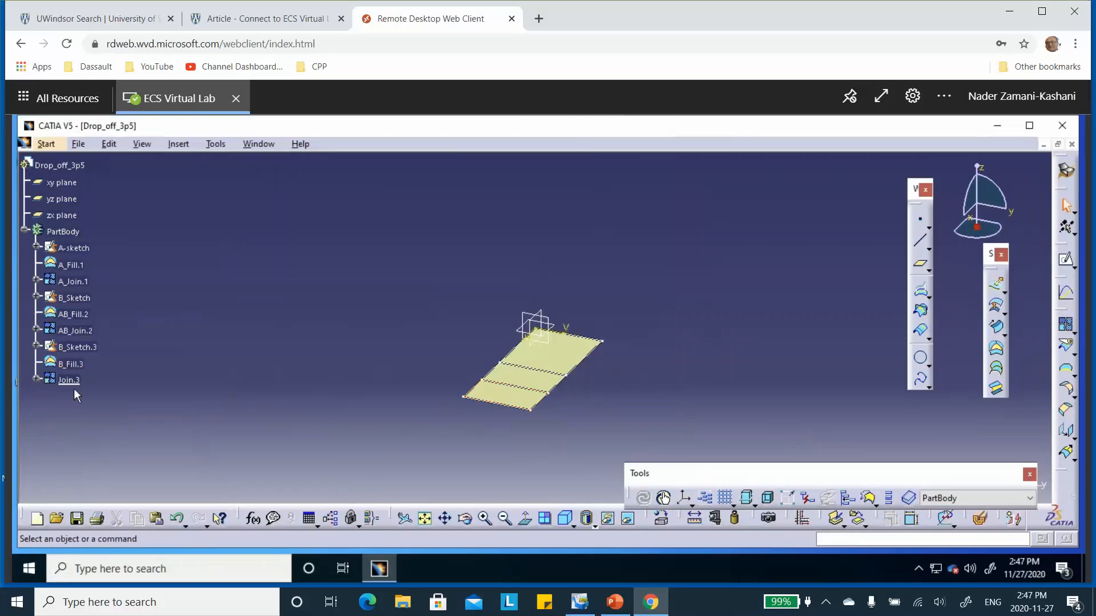
pyautogui.rightClick(66, 383)
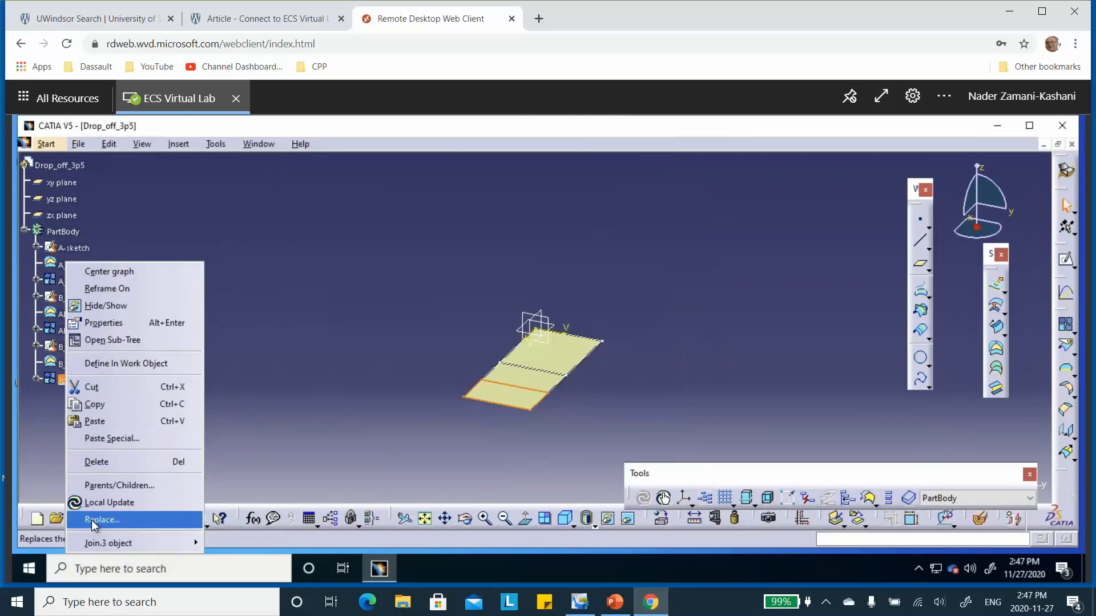
pyautogui.click(126, 324)
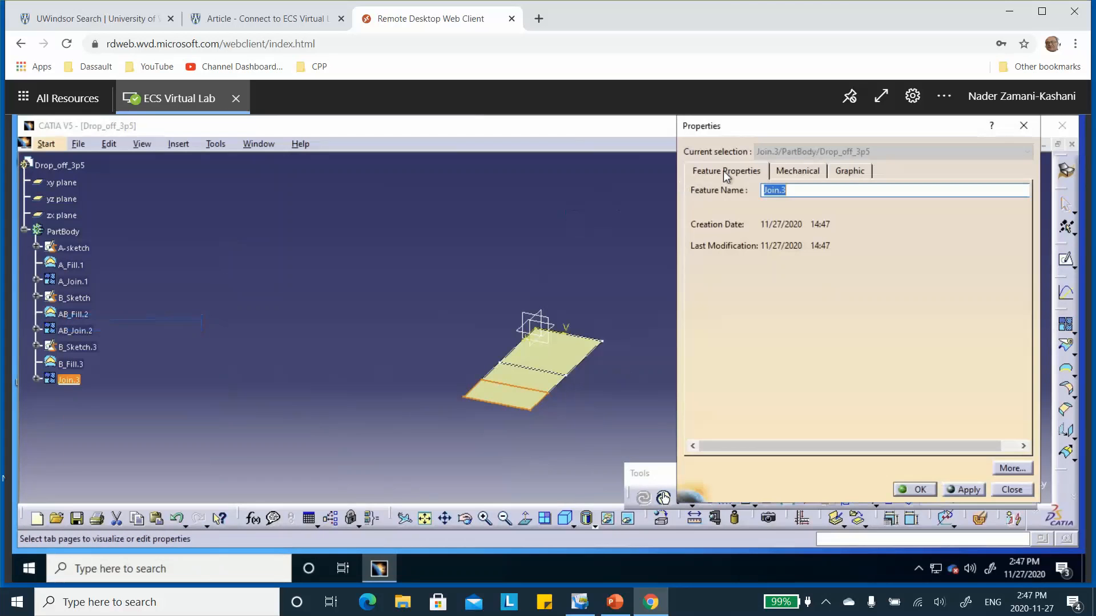
pyautogui.click(764, 190)
pyautogui.write('B_')
pyautogui.click(911, 488)
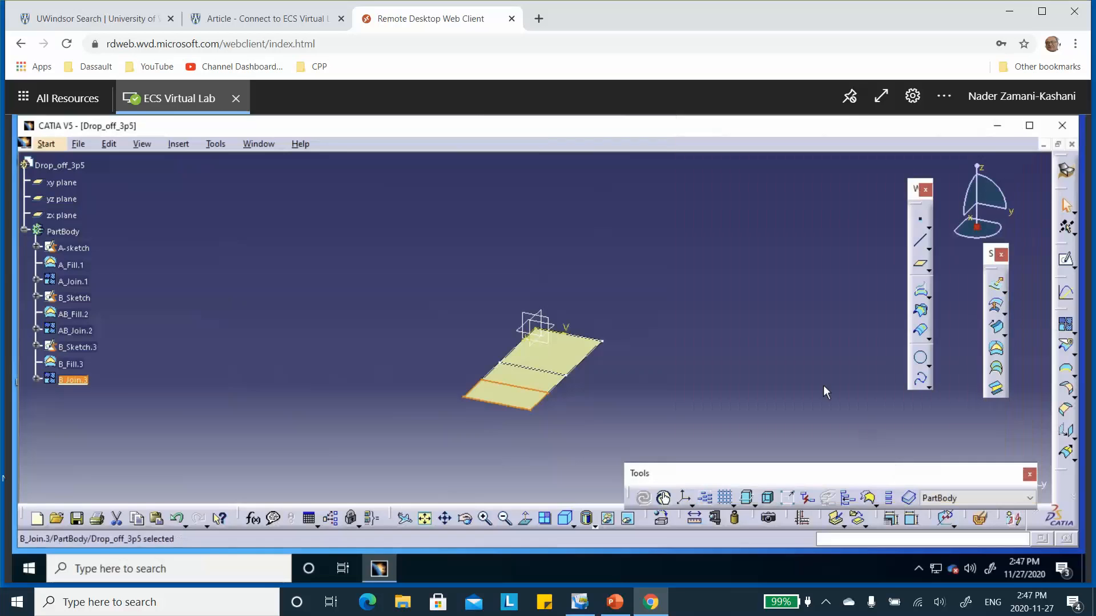
# Step: Reverse the normal of B_Join.3 so that it points downward
pyautogui.doubleClick(509, 393)
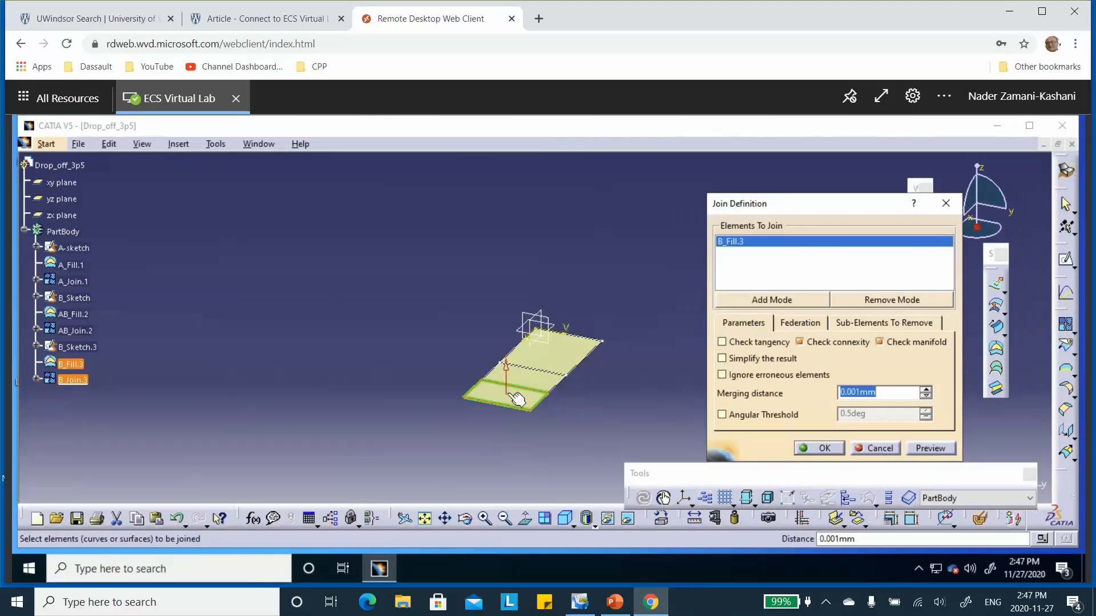
pyautogui.click(513, 374)
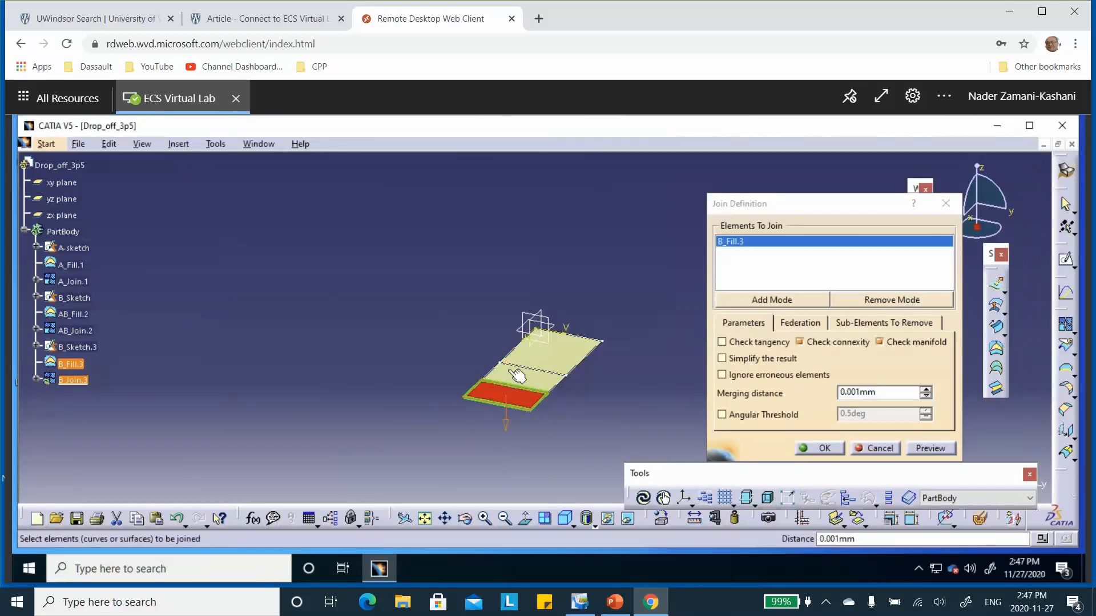
pyautogui.click(826, 448)
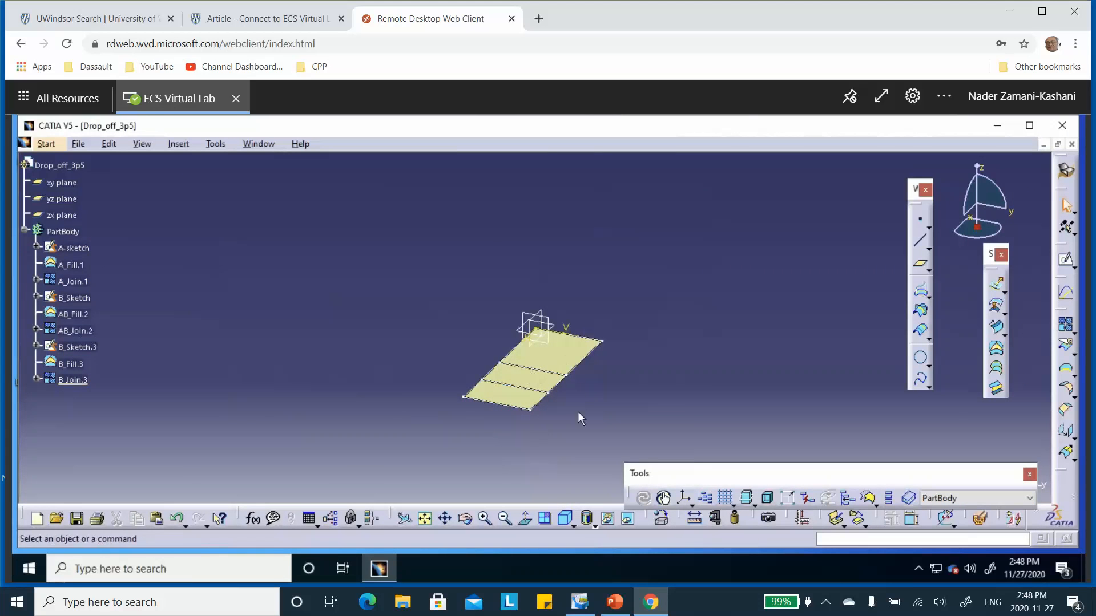
# Step: Save the part through Save Management as Drop_off_3p5.CATPart in the Drop_Off_3P5 folder on the desktop
pyautogui.moveTo(587, 387); pyautogui.dragTo(599, 253, button='middle')
pyautogui.click(597, 331)
pyautogui.moveTo(656, 357); pyautogui.dragTo(633, 382, button='middle')
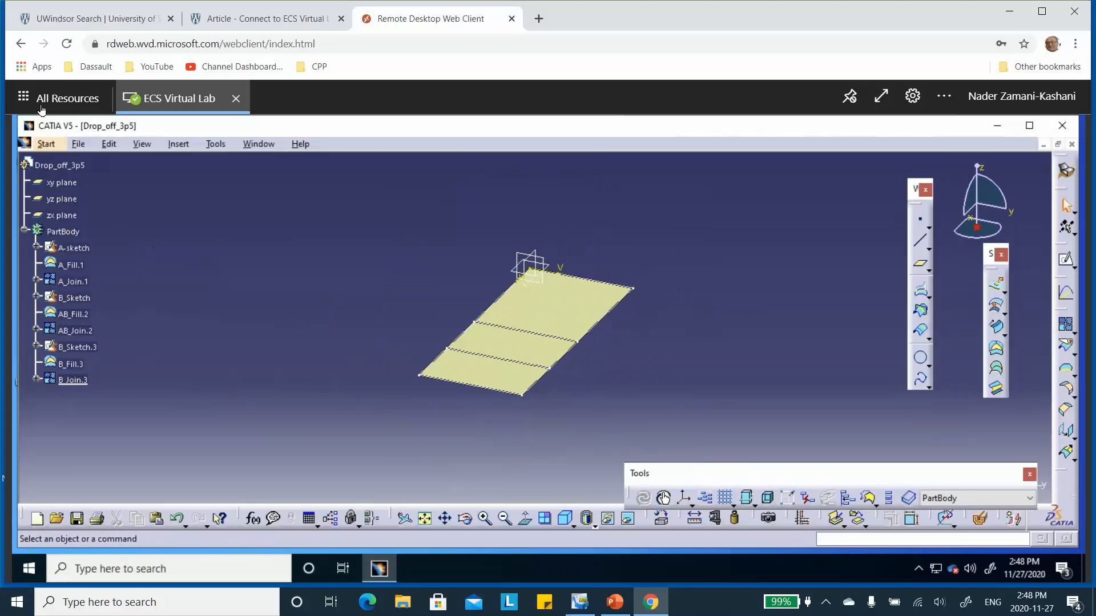
pyautogui.click(80, 145)
pyautogui.click(106, 290)
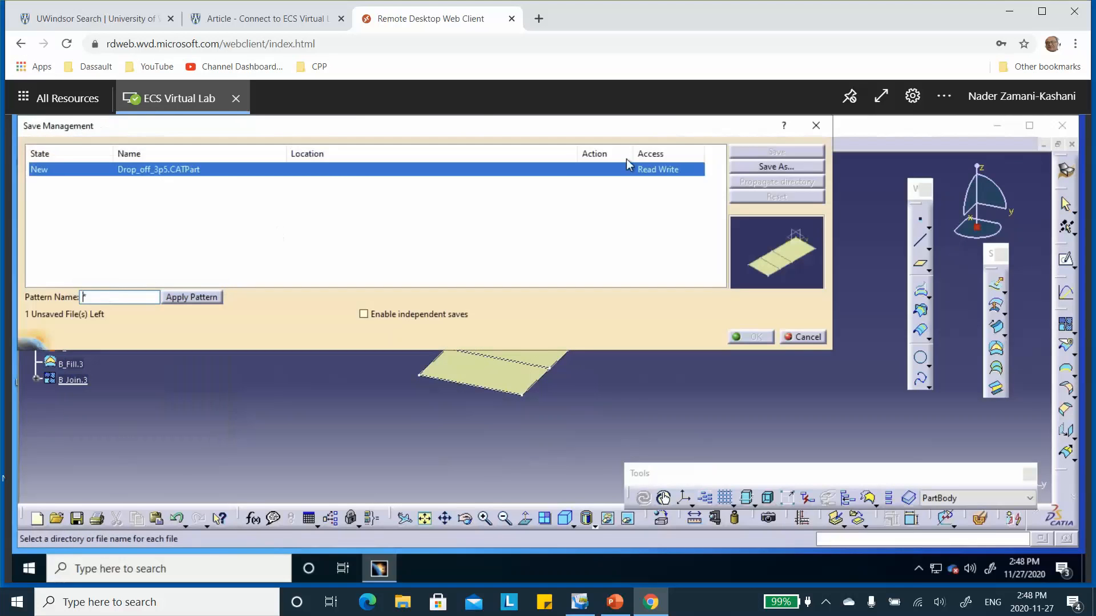
pyautogui.click(776, 166)
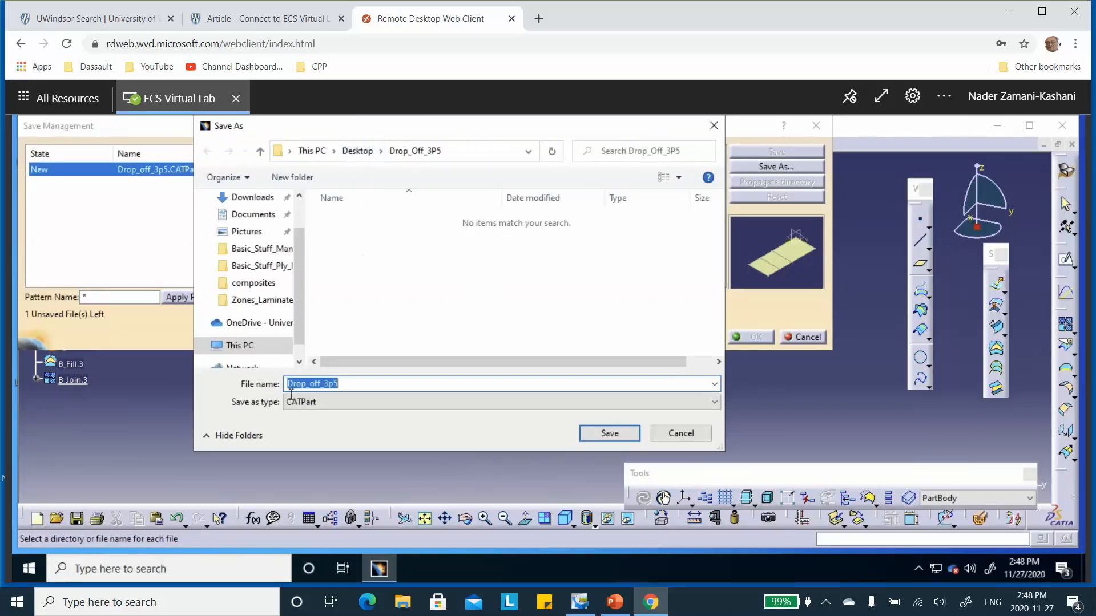
pyautogui.click(619, 436)
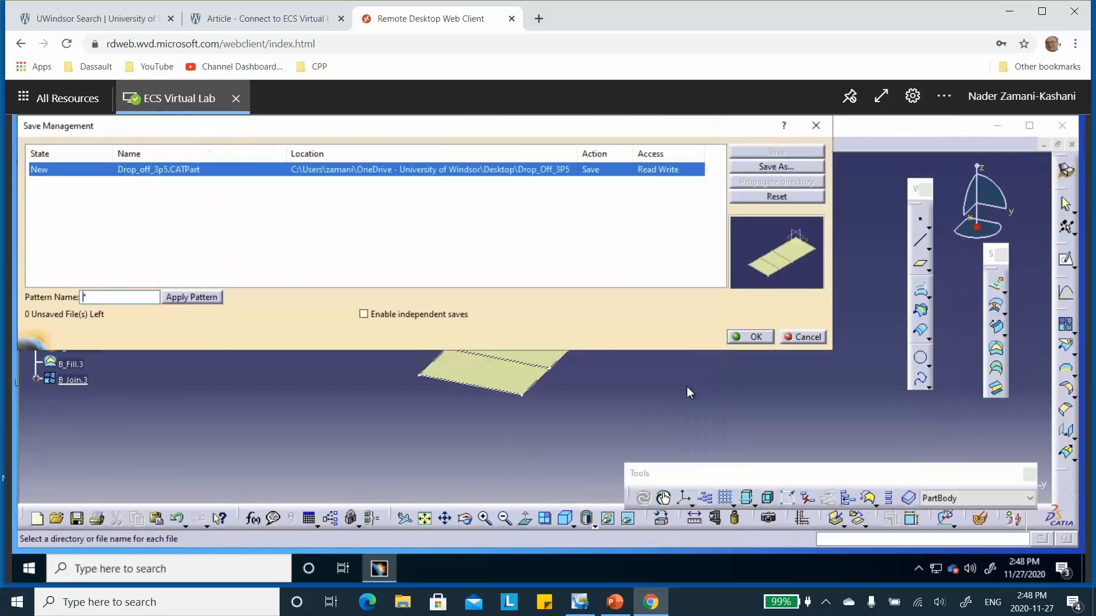
pyautogui.click(755, 337)
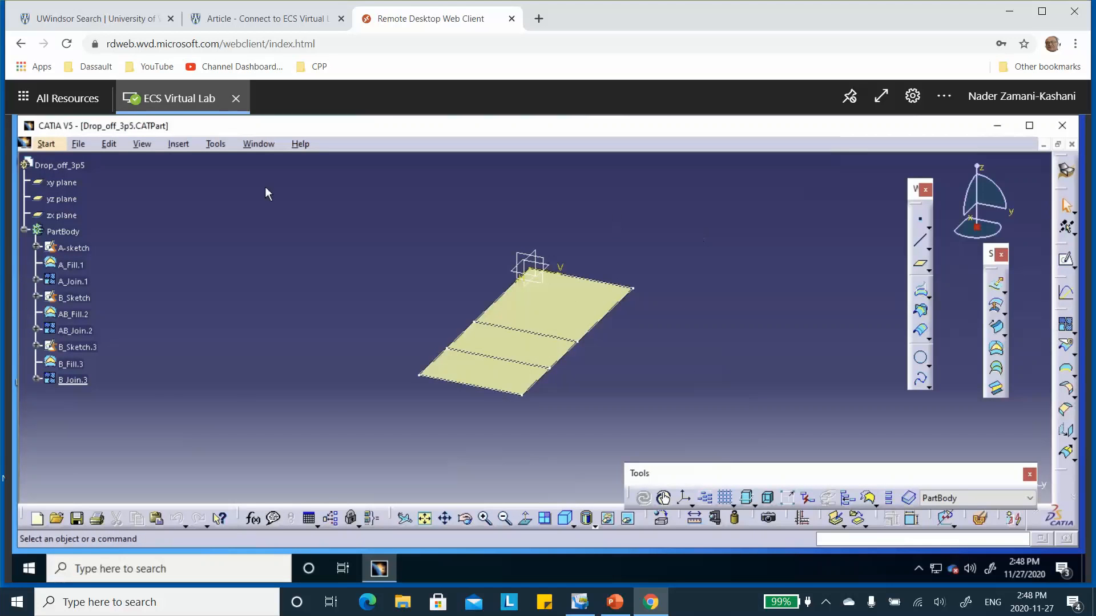
# Step: Create a standard axis system, not set as current, with its origin at a new point at X 0, Y -30, Z 0 mm
pyautogui.click(685, 499)
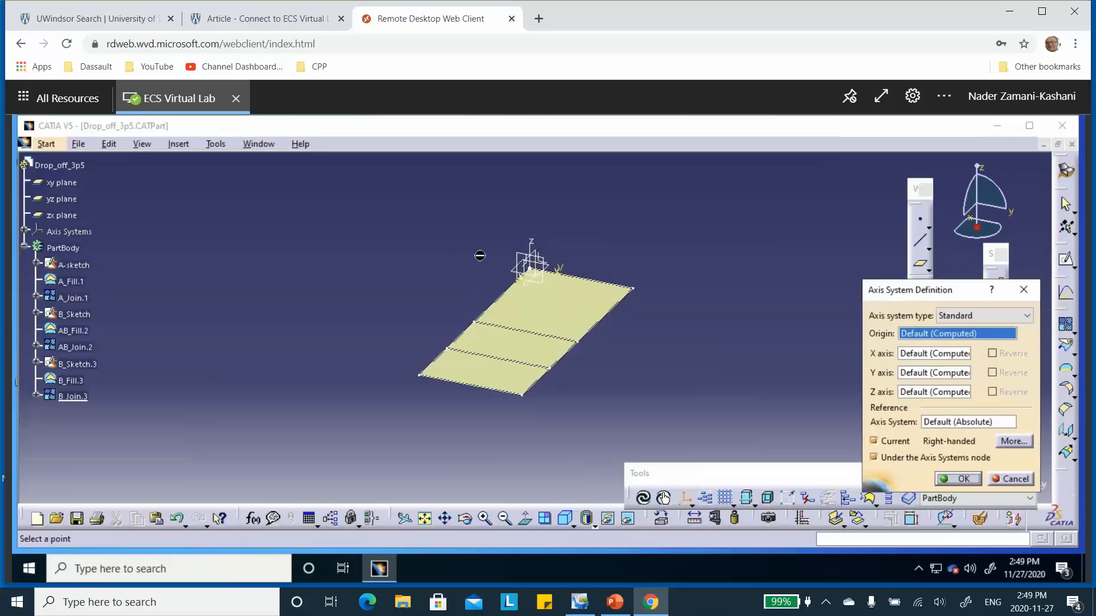
pyautogui.rightClick(917, 336)
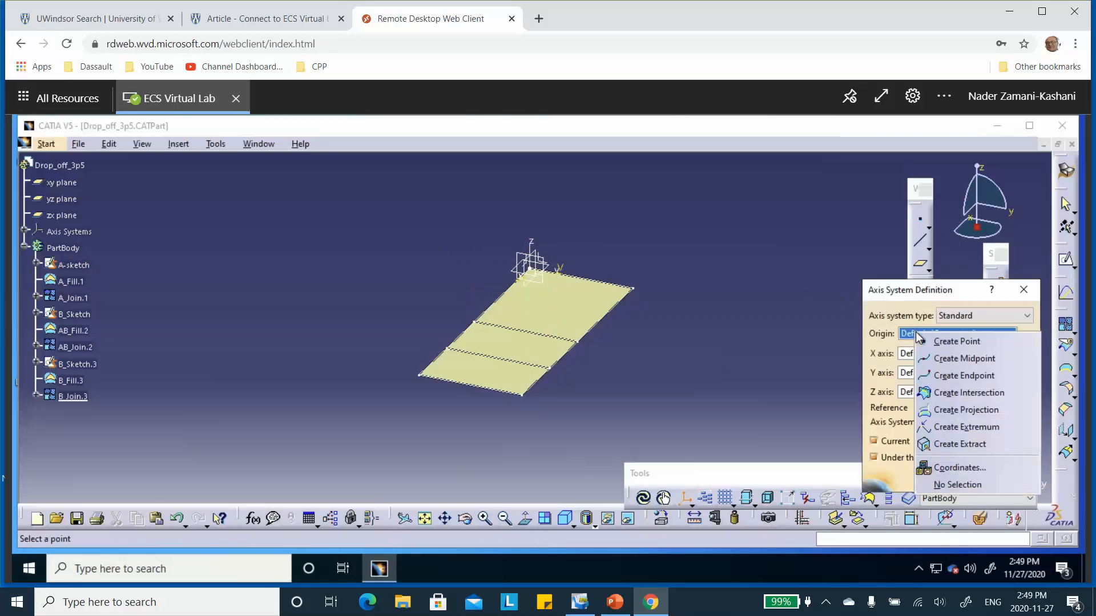
pyautogui.click(951, 343)
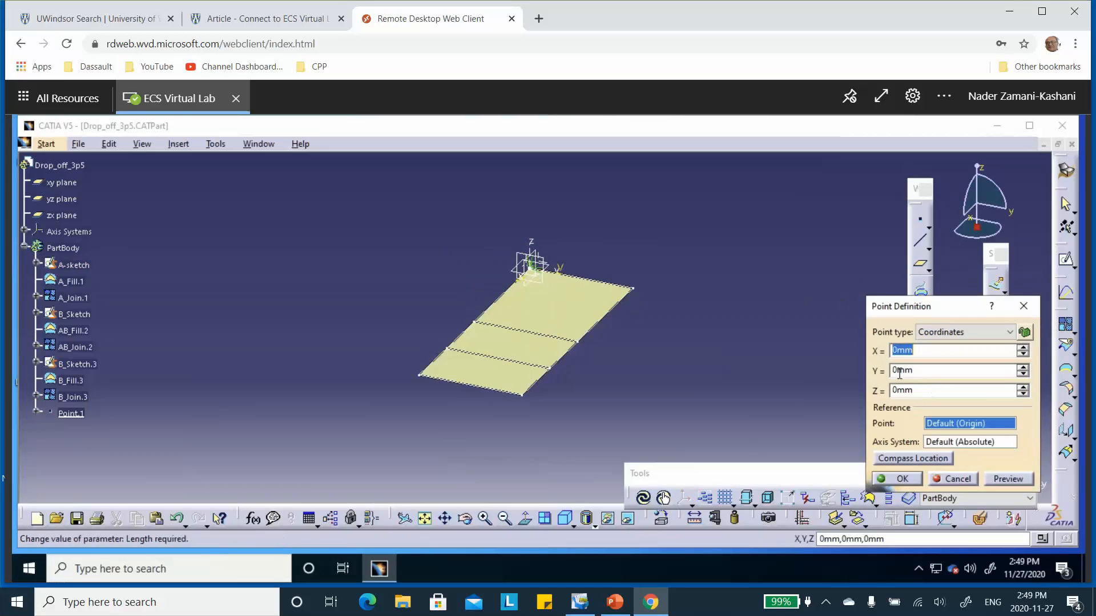
pyautogui.doubleClick(894, 370)
pyautogui.write('-')
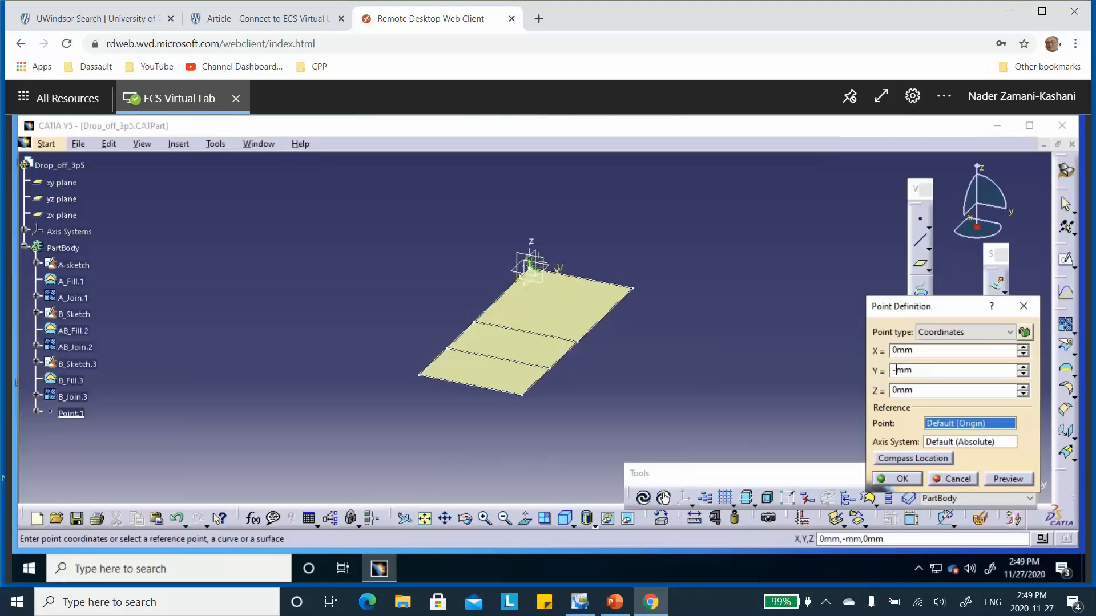
pyautogui.write('30')
pyautogui.click(905, 479)
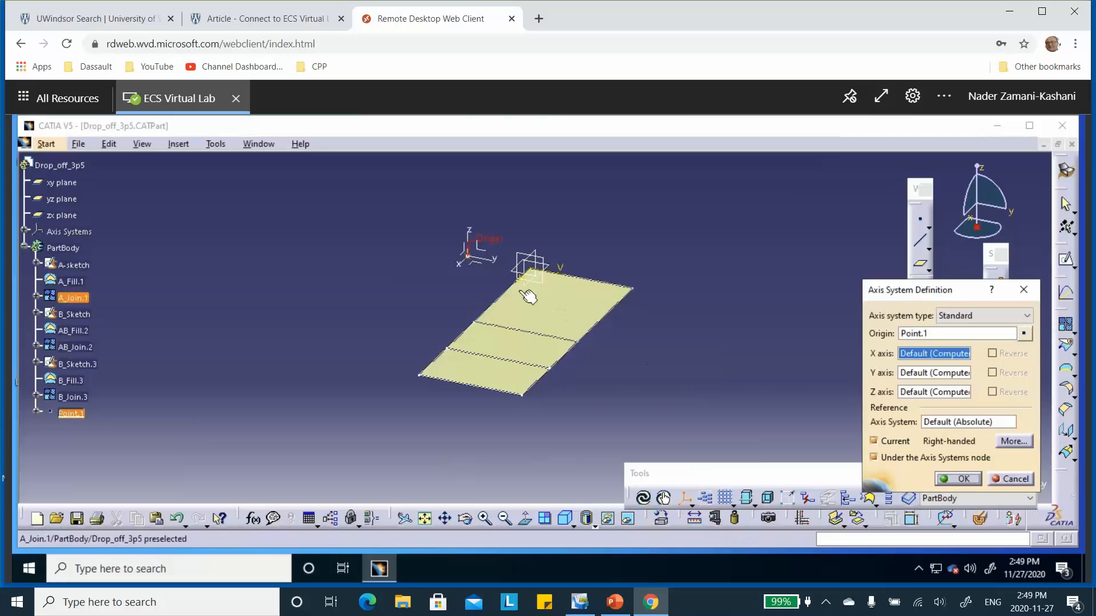
pyautogui.click(874, 441)
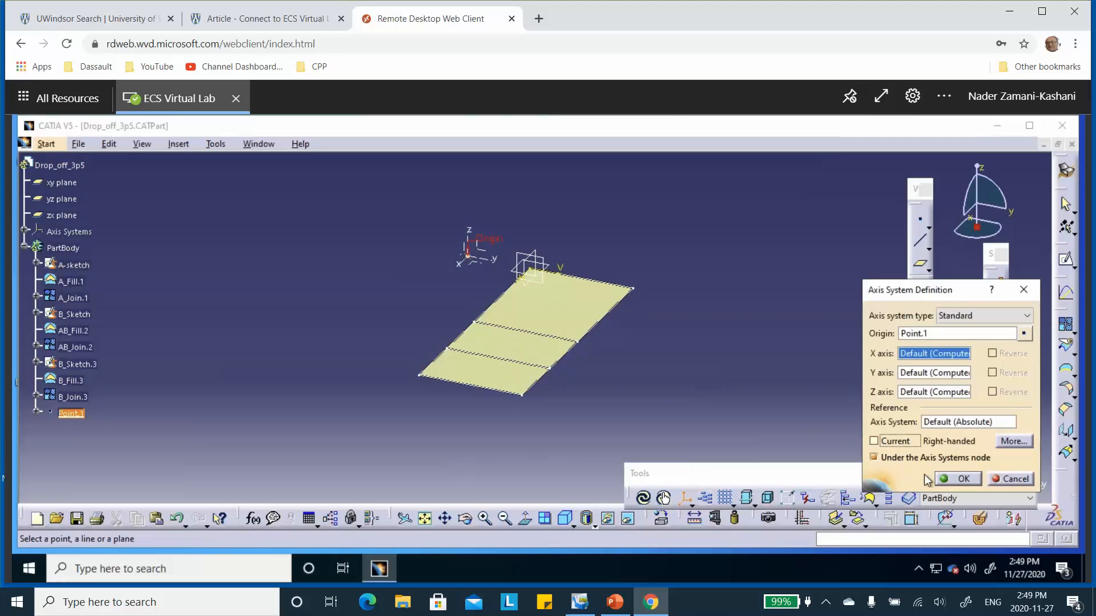
pyautogui.click(964, 481)
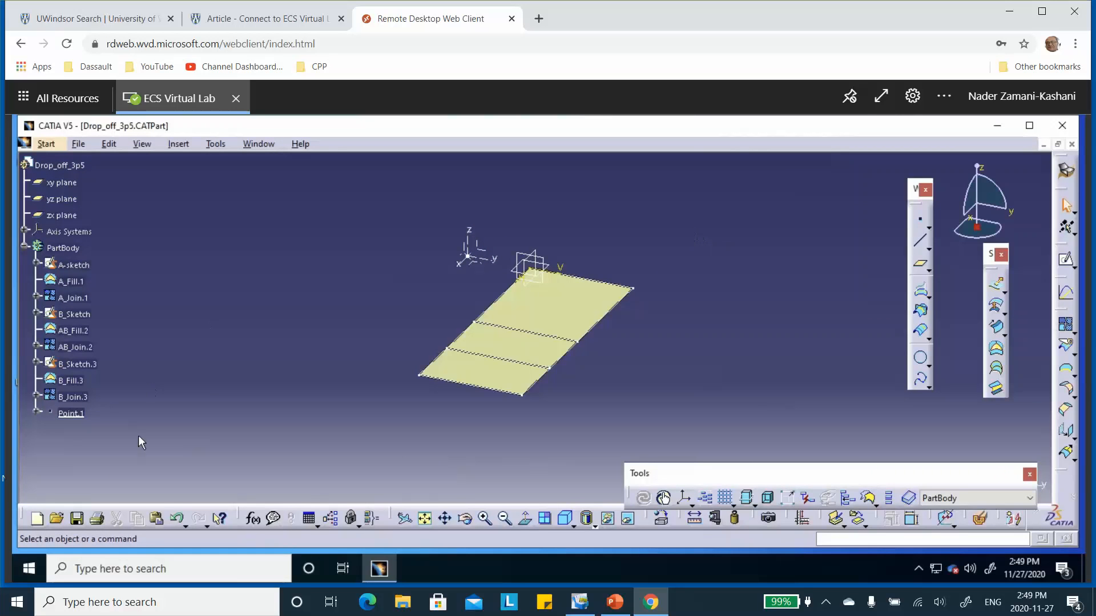
# Step: Save the part and switch to the Composites Design workbench
pyautogui.click(77, 518)
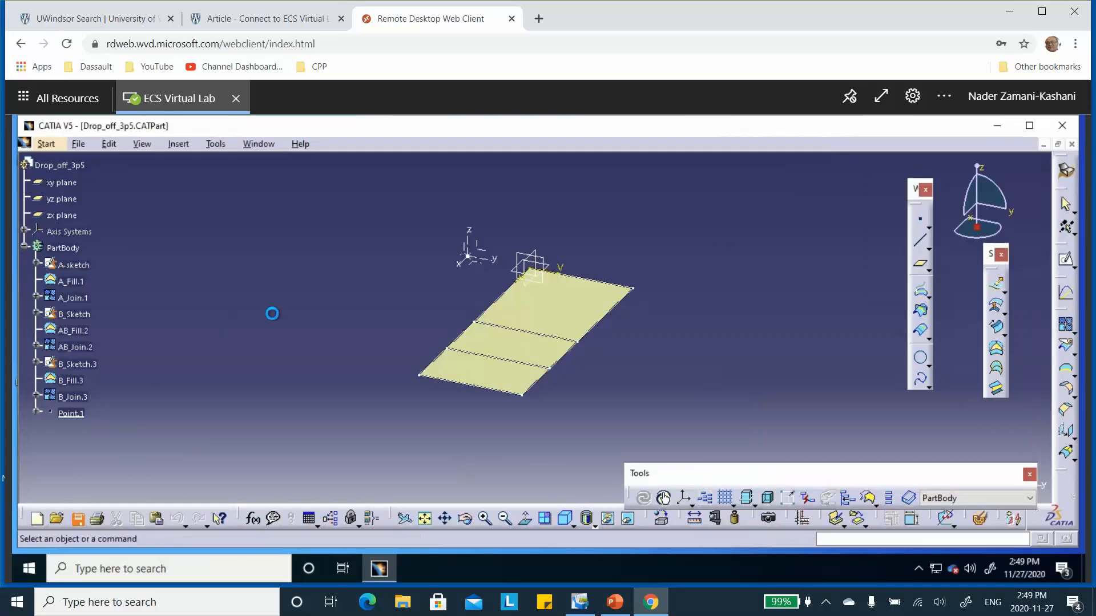
pyautogui.click(25, 248)
pyautogui.click(25, 248)
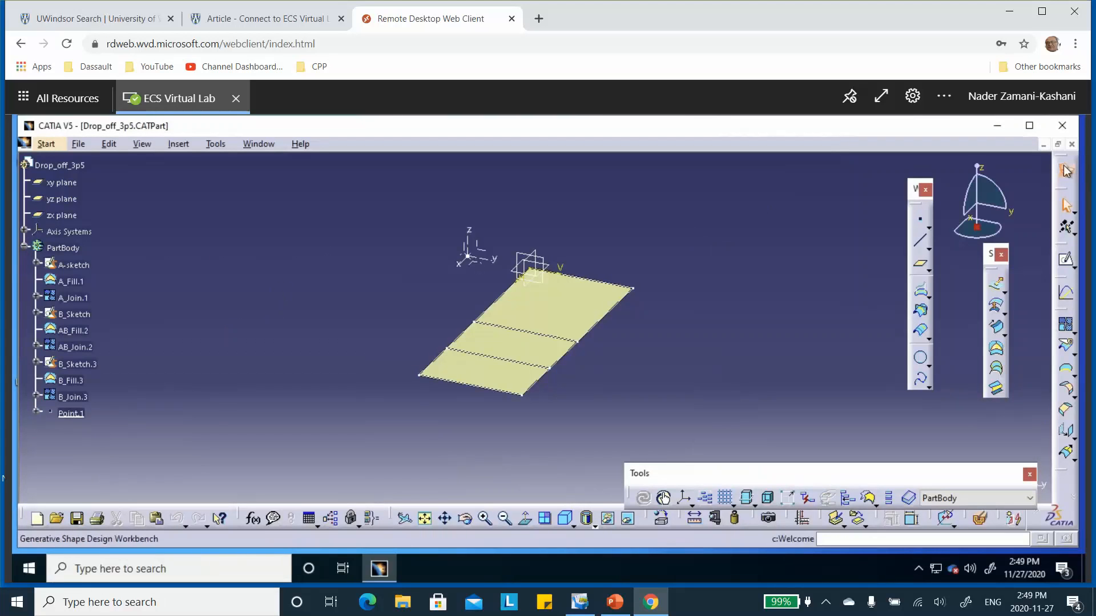
pyautogui.click(46, 145)
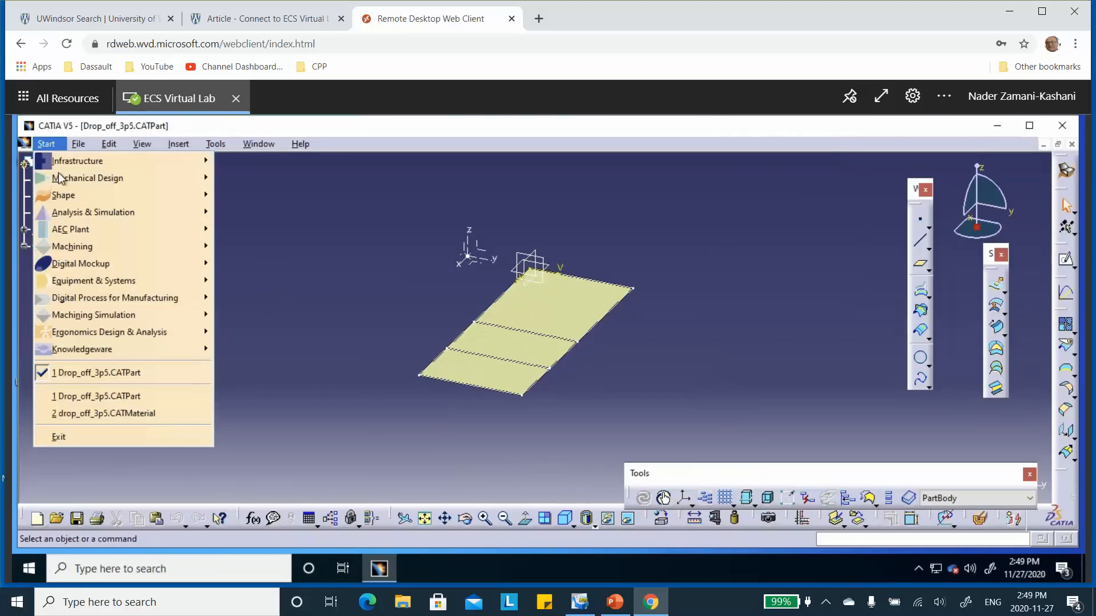
pyautogui.moveTo(74, 180)
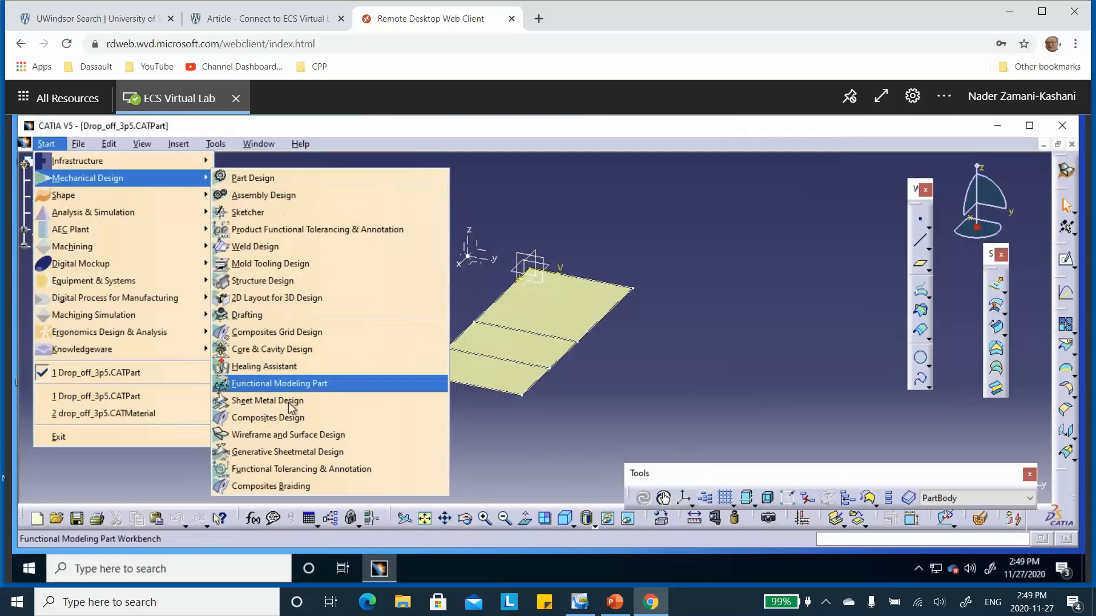
pyautogui.click(281, 418)
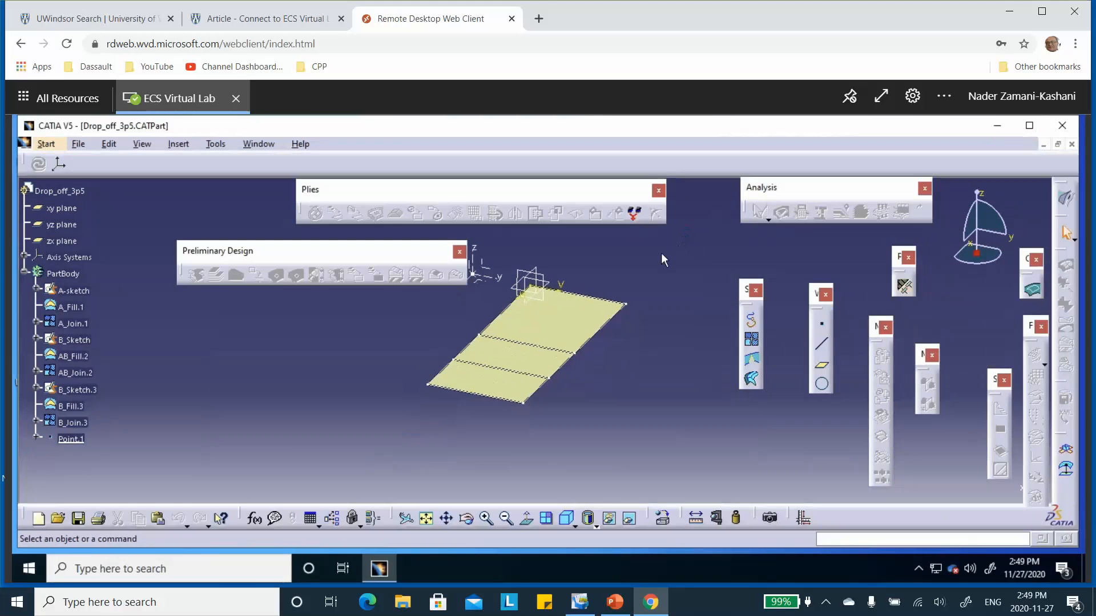
# Step: Add the Drop_off_example material to the composites parameters from the drop_off_3p5 material catalog in the desktop folder Drop_Off_3P5
pyautogui.click(903, 287)
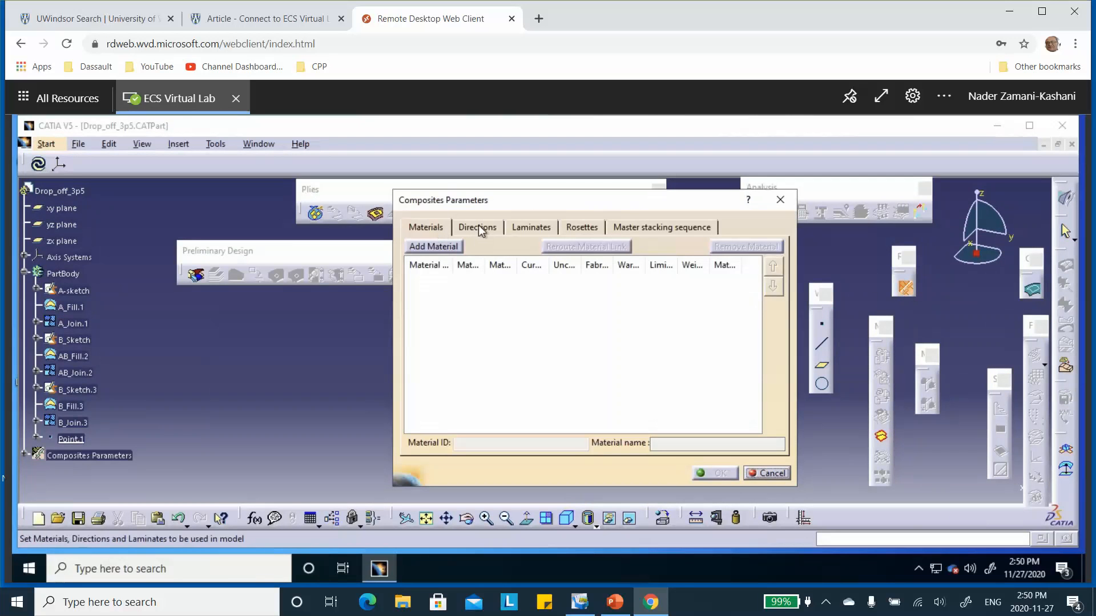
pyautogui.click(423, 247)
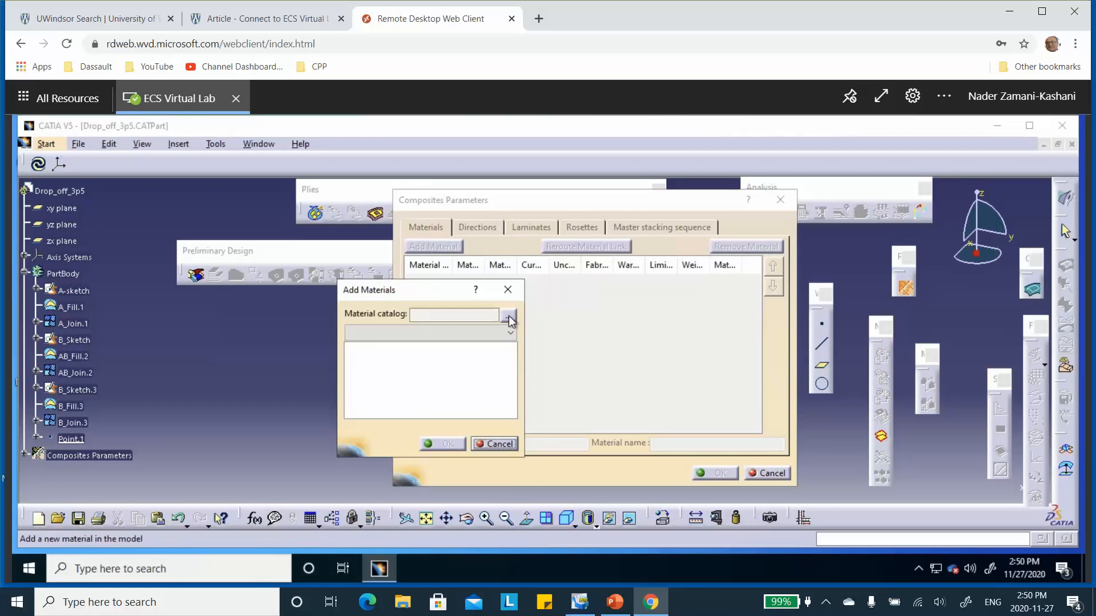
pyautogui.click(508, 316)
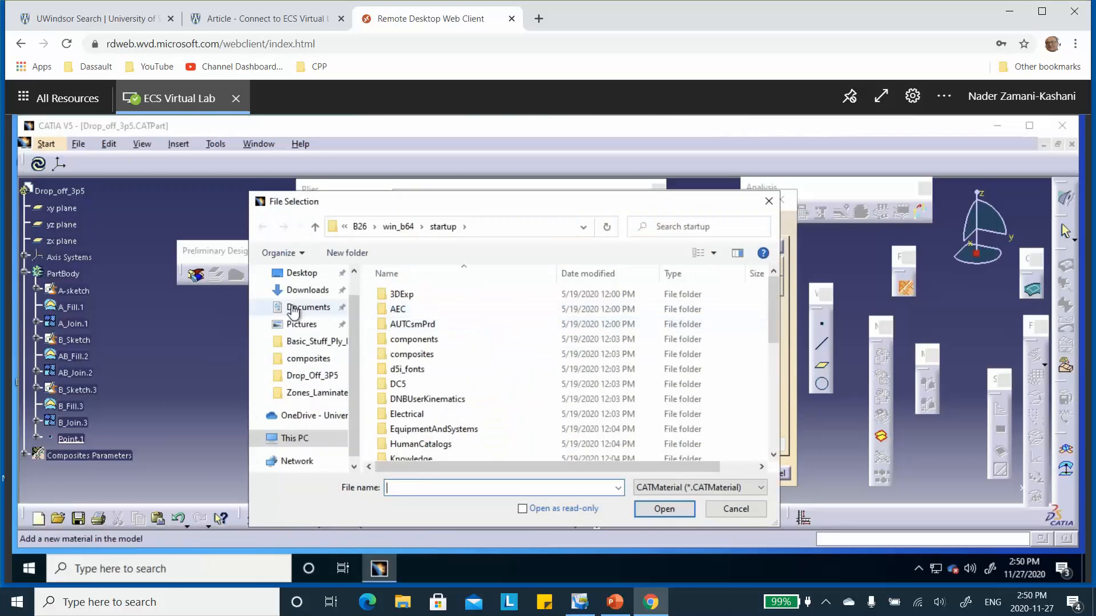
pyautogui.click(301, 274)
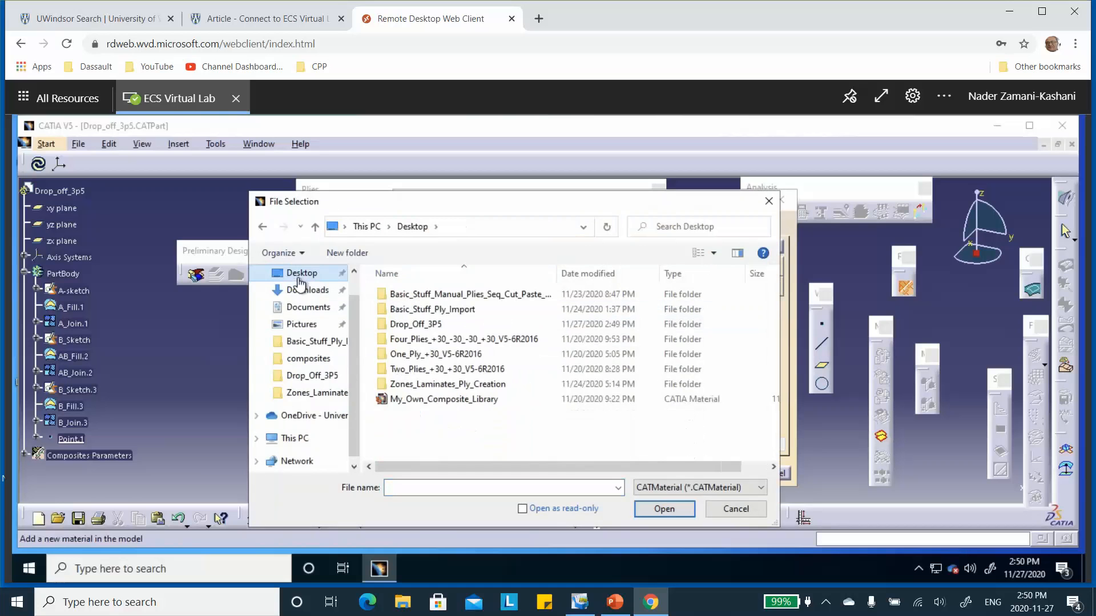
pyautogui.click(413, 325)
pyautogui.doubleClick(414, 326)
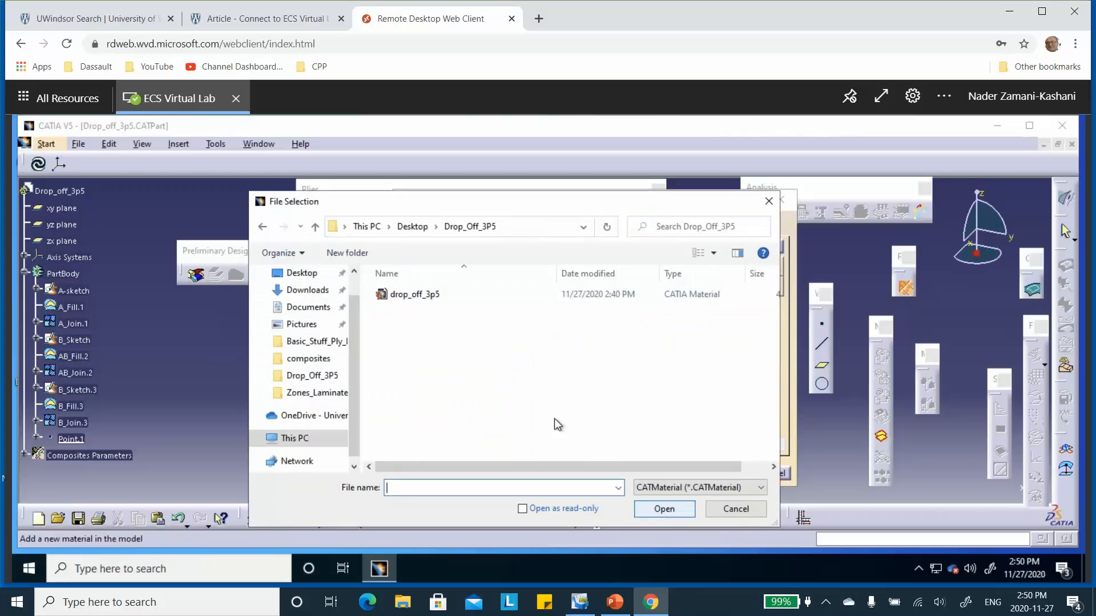
pyautogui.click(415, 295)
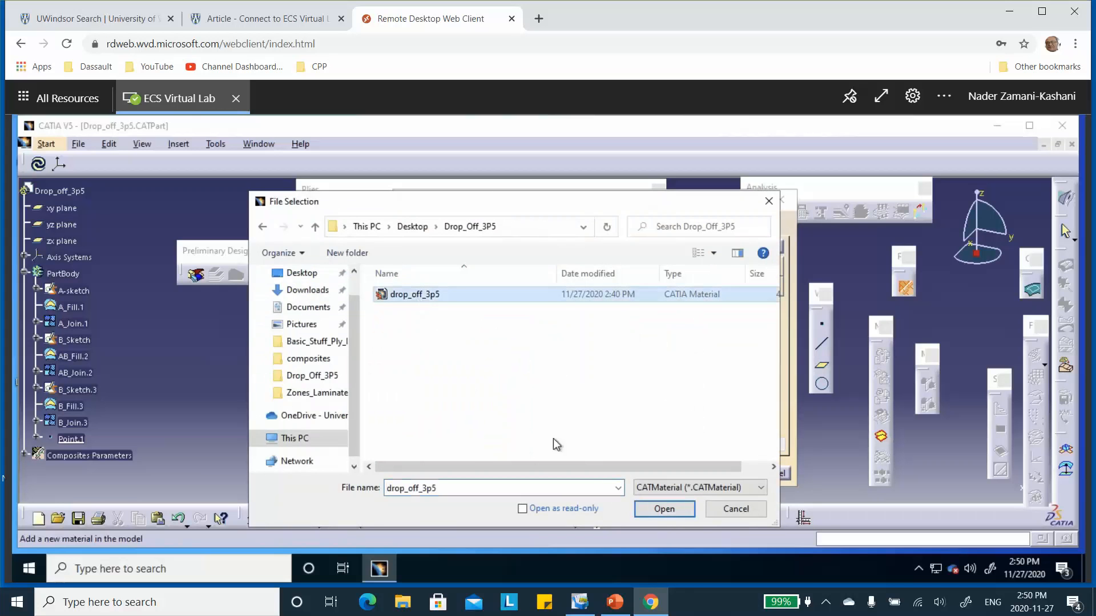
pyautogui.click(666, 508)
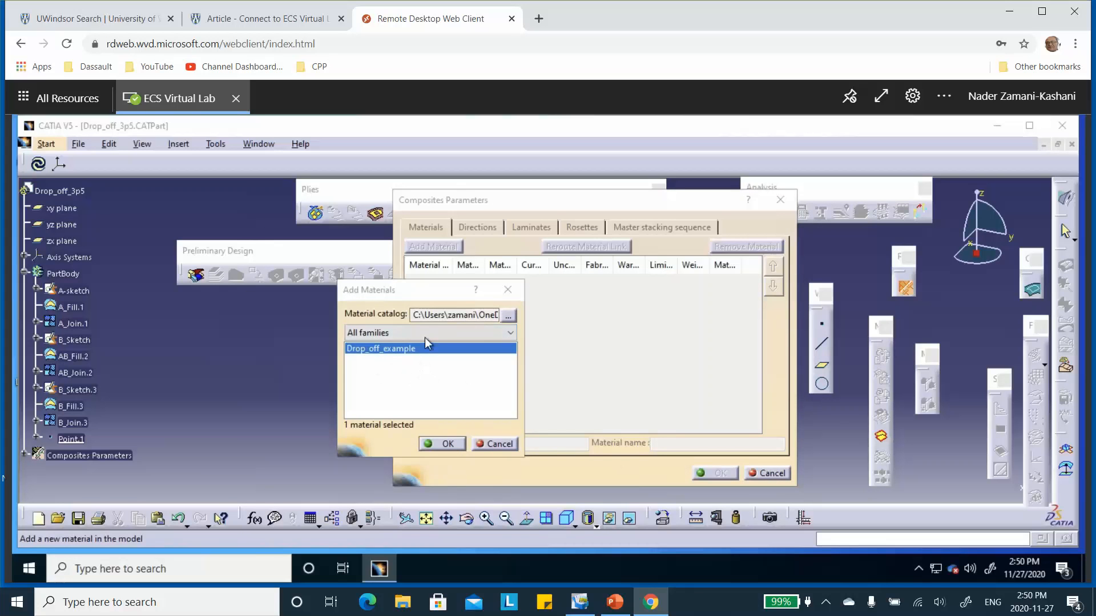
pyautogui.click(438, 444)
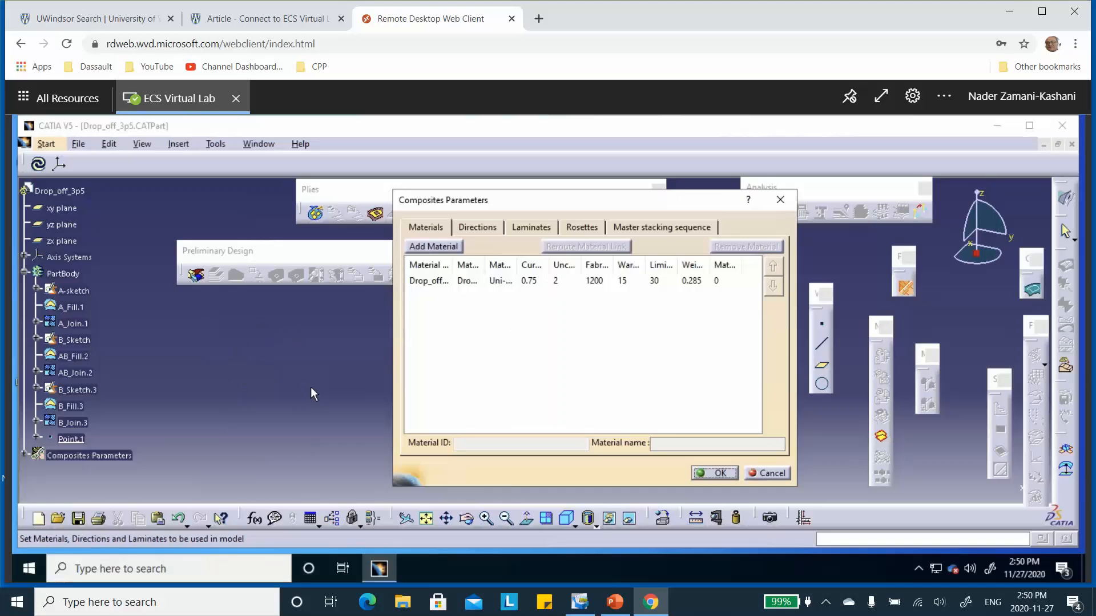
# Step: Compare the defined composite directions with the ply angles on the problem slide in PowerPoint
pyautogui.click(486, 228)
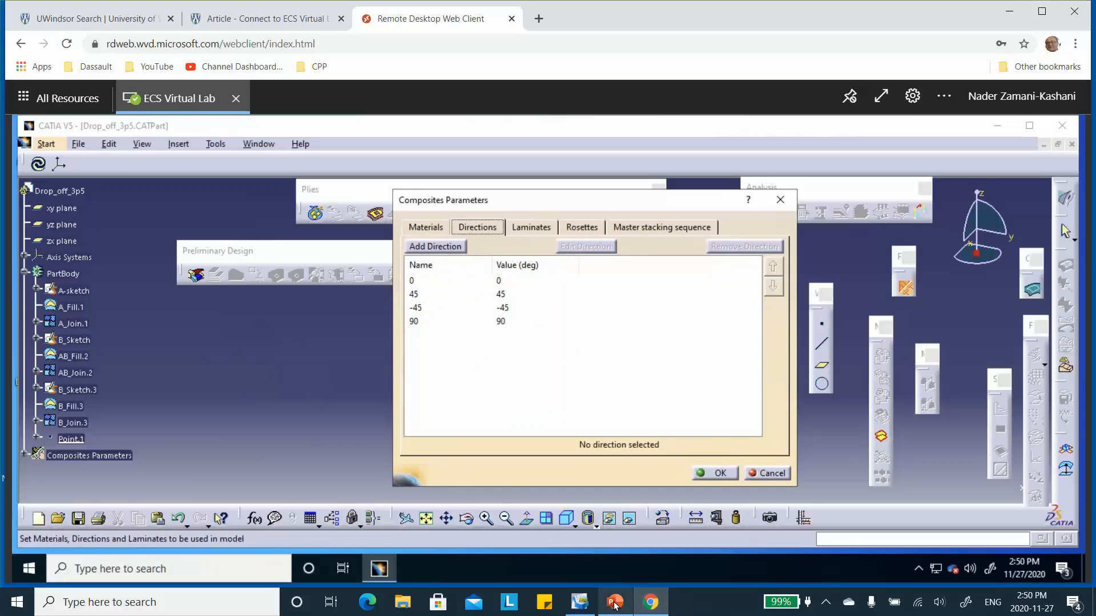
pyautogui.hotkey('alt', 'Tab')
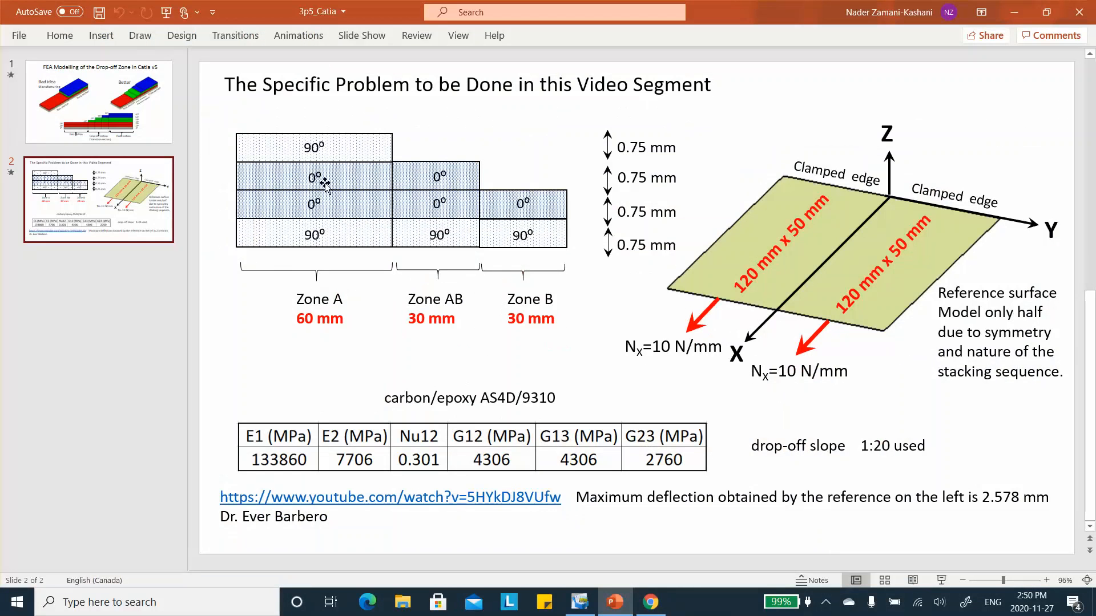
pyautogui.click(1014, 12)
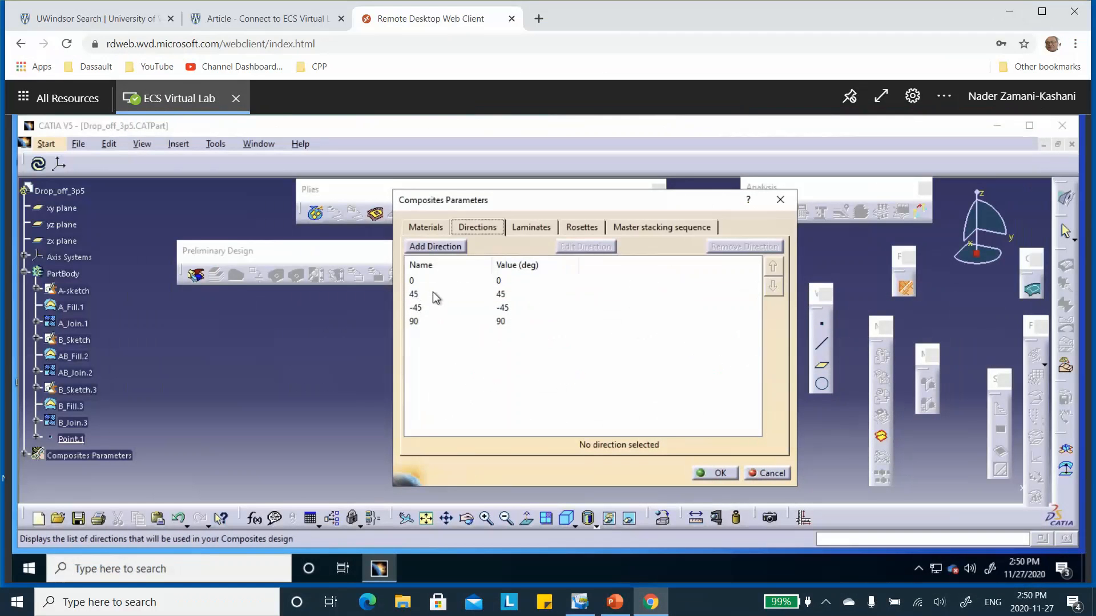
# Step: Add a rosette with Cartesian transfer based on the new axis system to the composites parameters and hide its 3D display
pyautogui.click(579, 227)
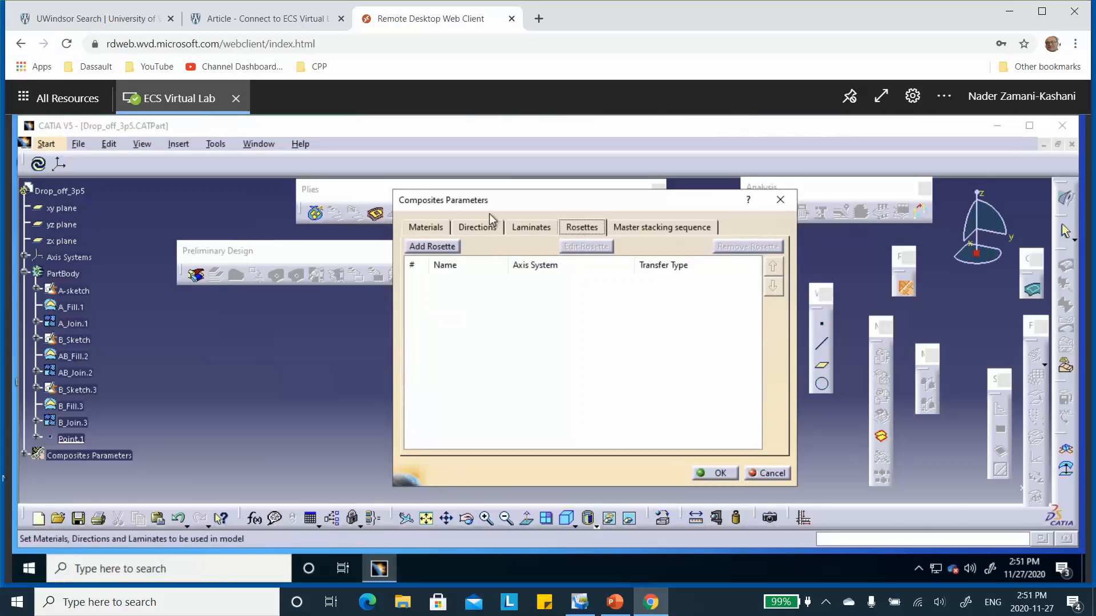
pyautogui.moveTo(511, 198); pyautogui.dragTo(684, 254)
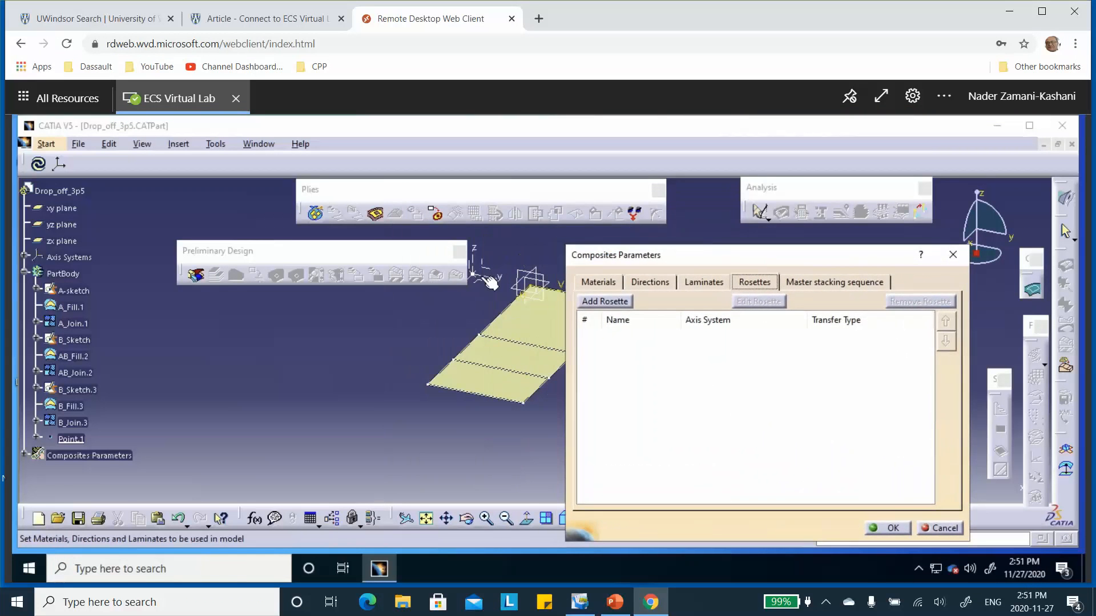
pyautogui.moveTo(371, 254); pyautogui.dragTo(311, 252)
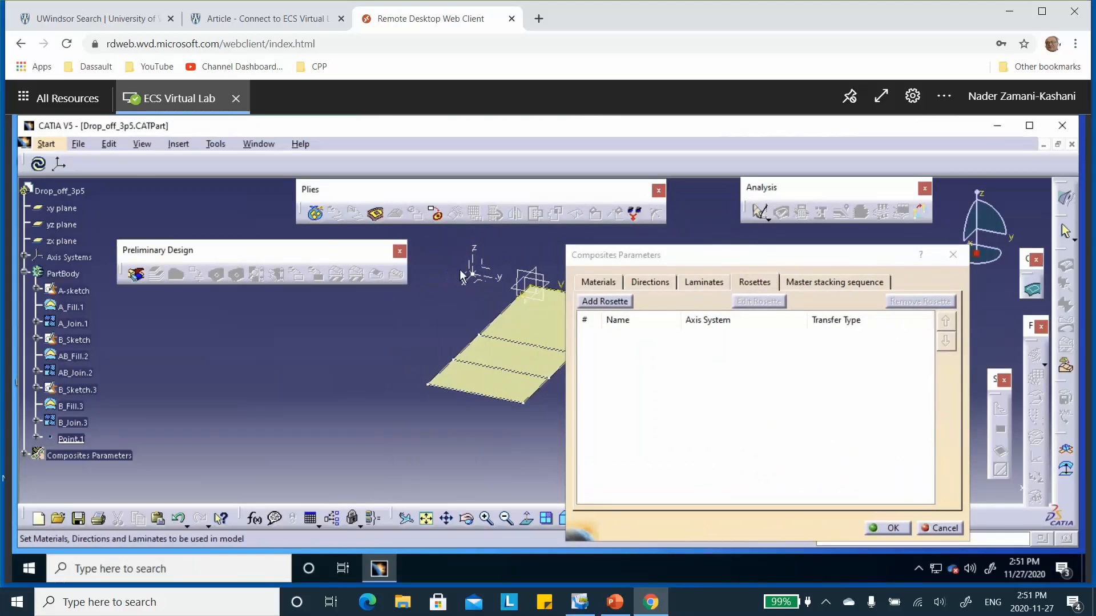
pyautogui.click(603, 301)
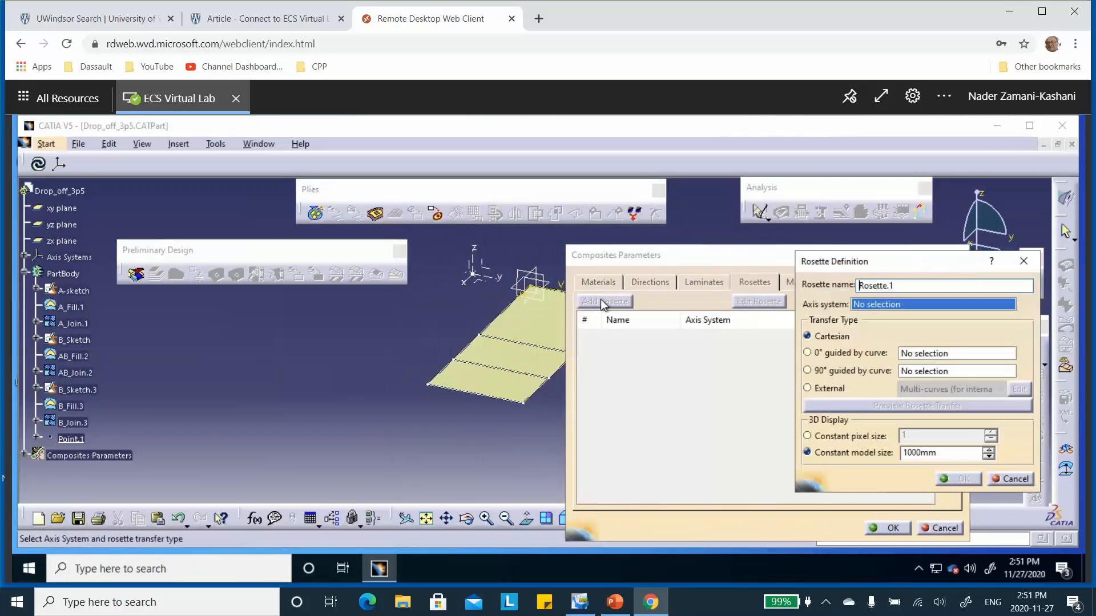
pyautogui.click(477, 265)
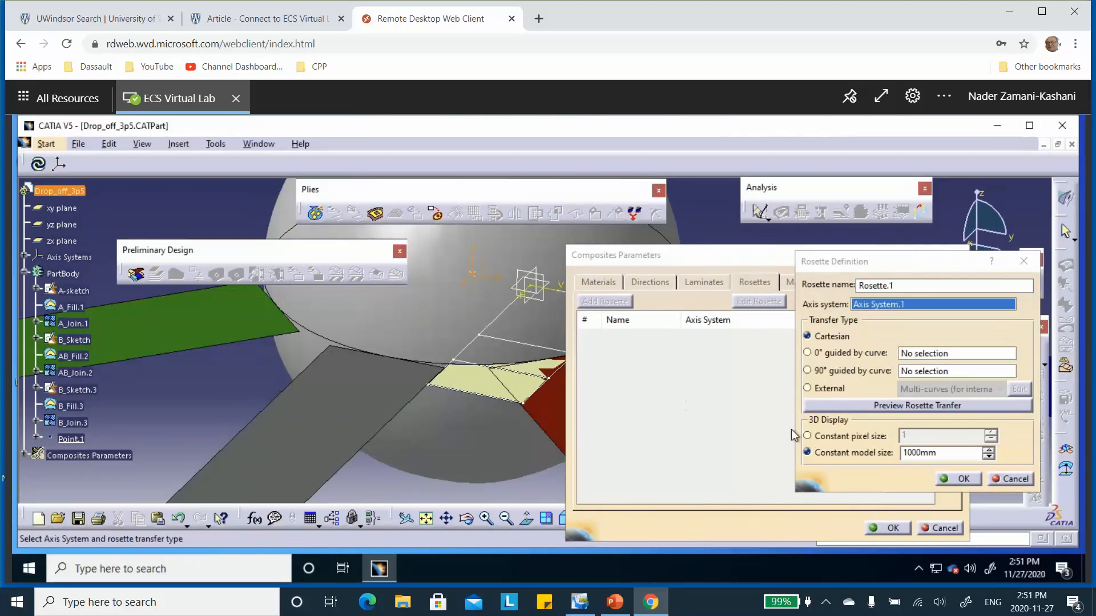
pyautogui.rightClick(408, 314)
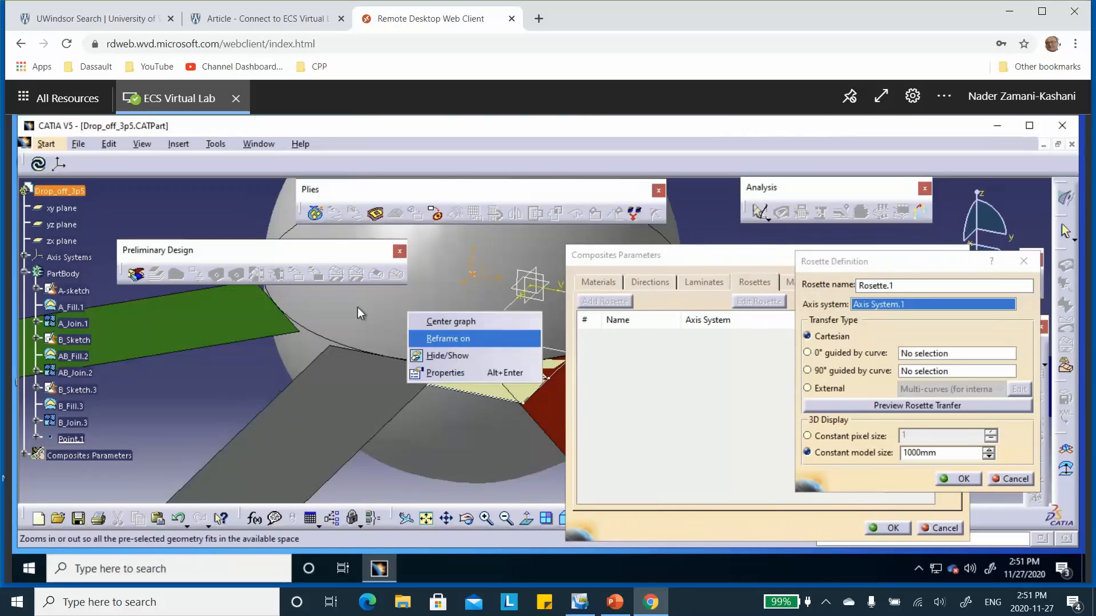
pyautogui.click(436, 356)
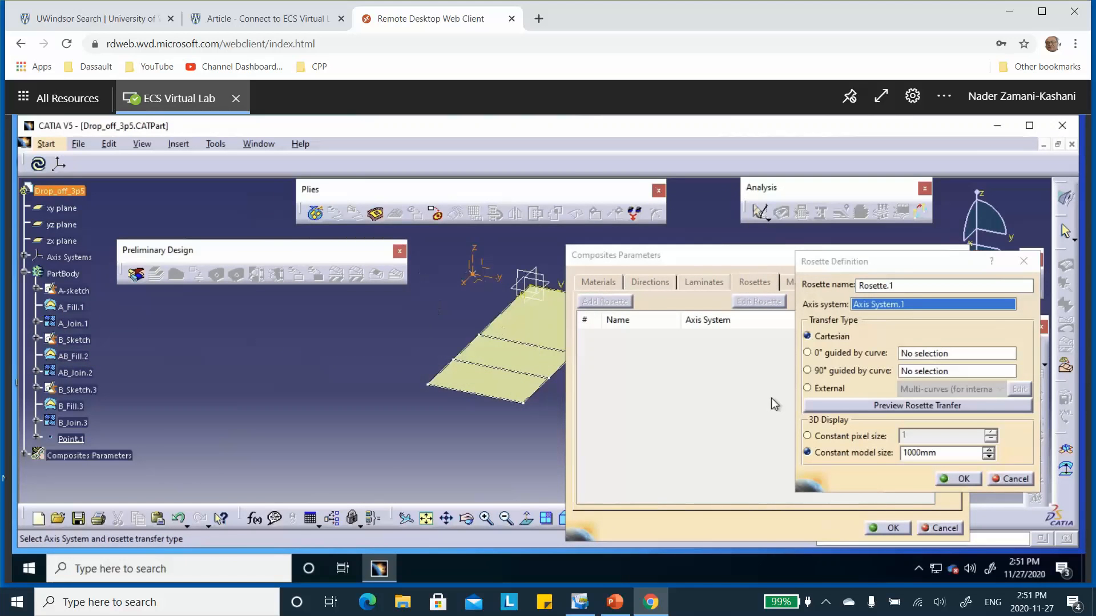
pyautogui.click(963, 479)
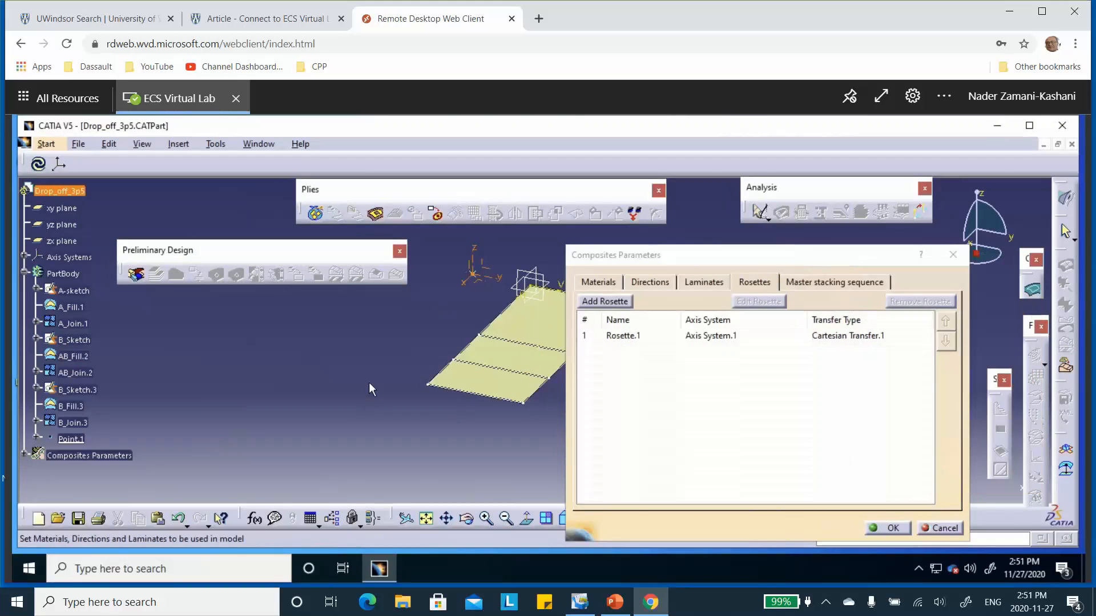
pyautogui.moveTo(403, 317); pyautogui.dragTo(296, 331, button='middle')
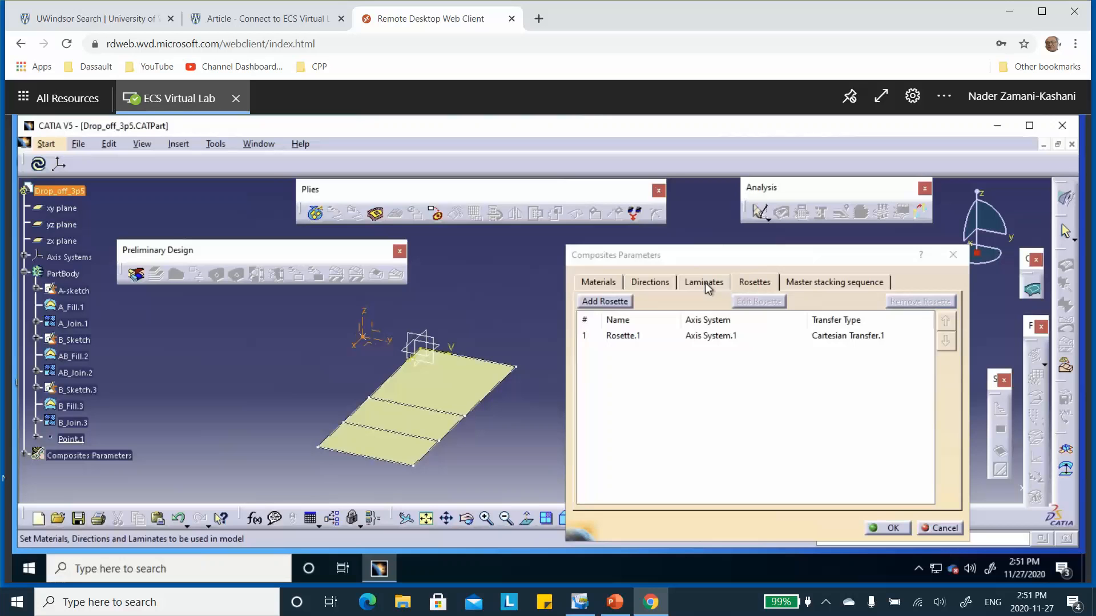
# Step: Start a new laminate in the composites parameters, defined by stacking sequence with the Drop_off_example material
pyautogui.click(705, 283)
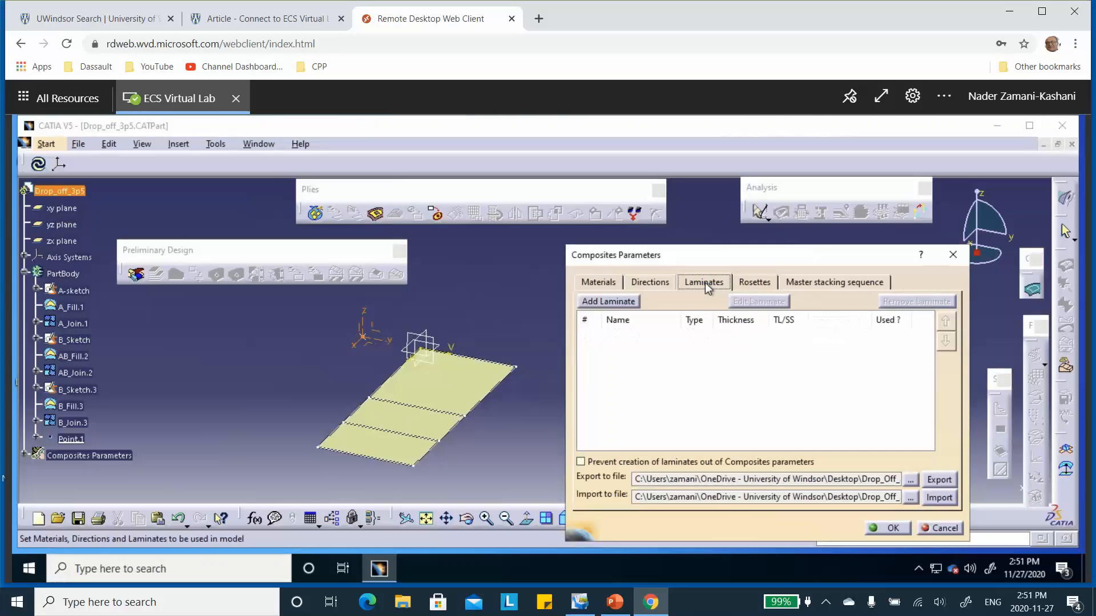
pyautogui.click(615, 300)
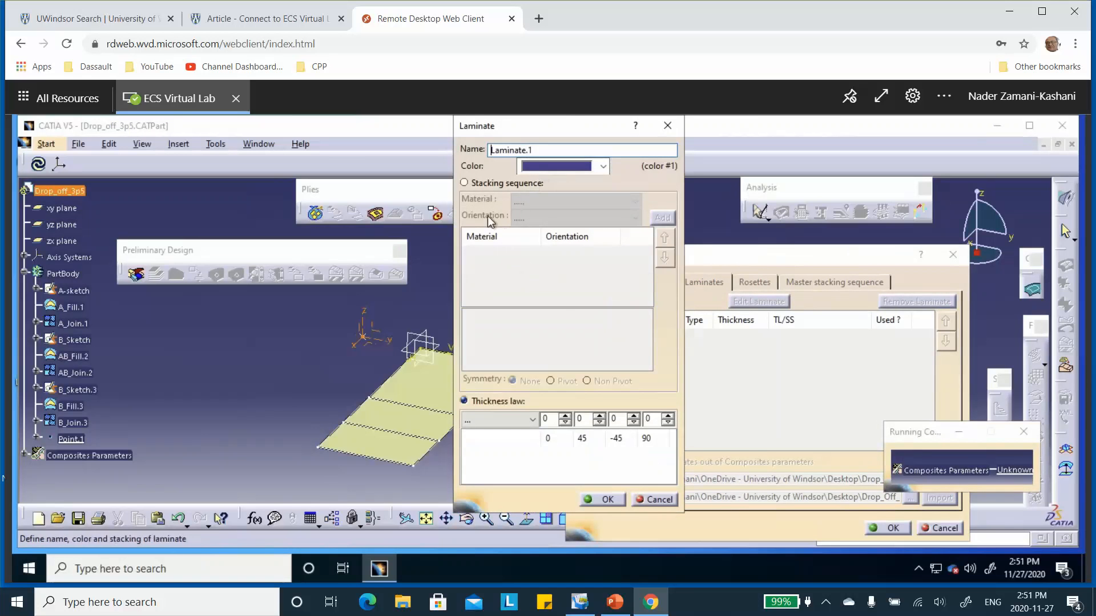
pyautogui.click(465, 184)
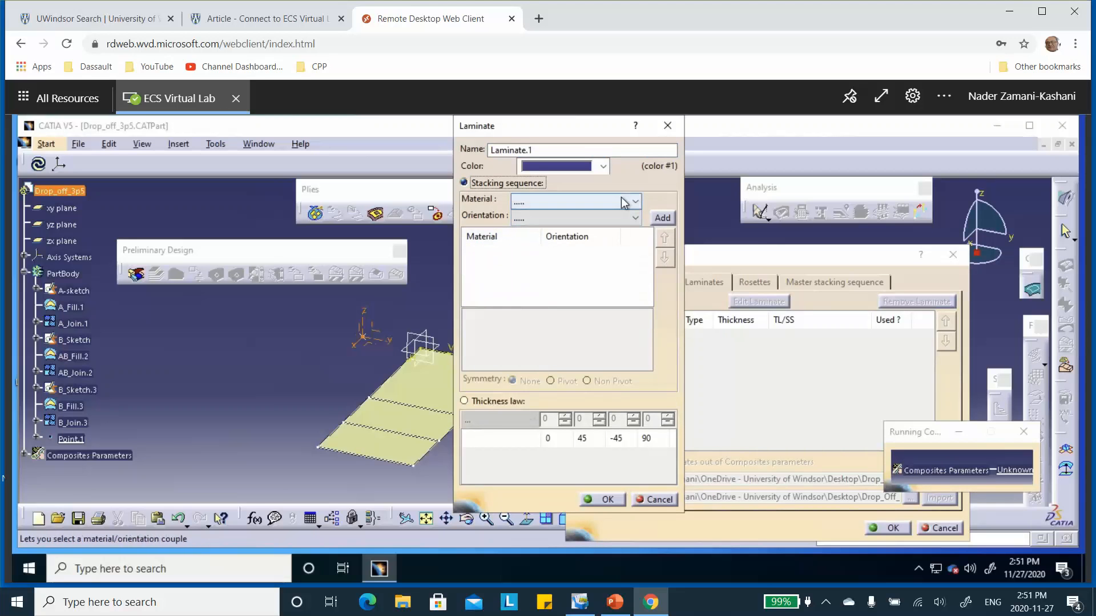
pyautogui.click(638, 202)
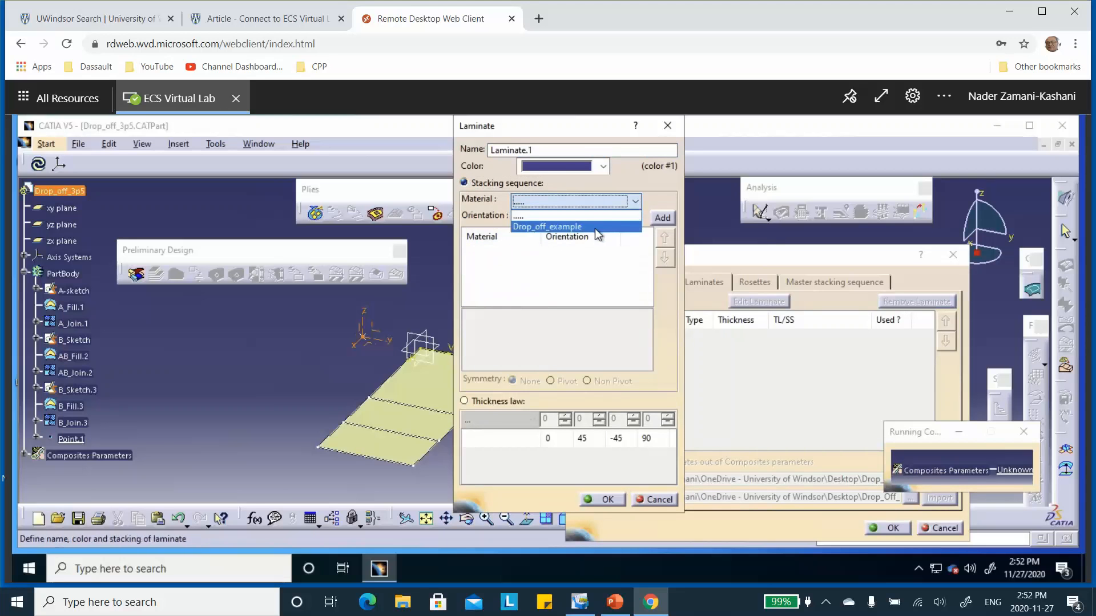
pyautogui.click(595, 228)
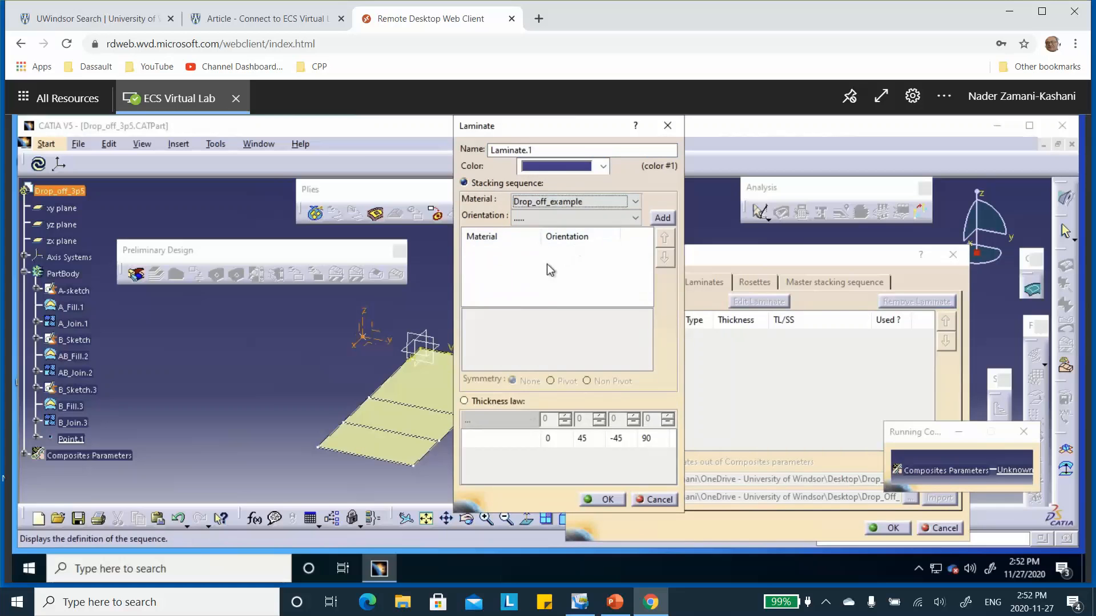
pyautogui.click(662, 217)
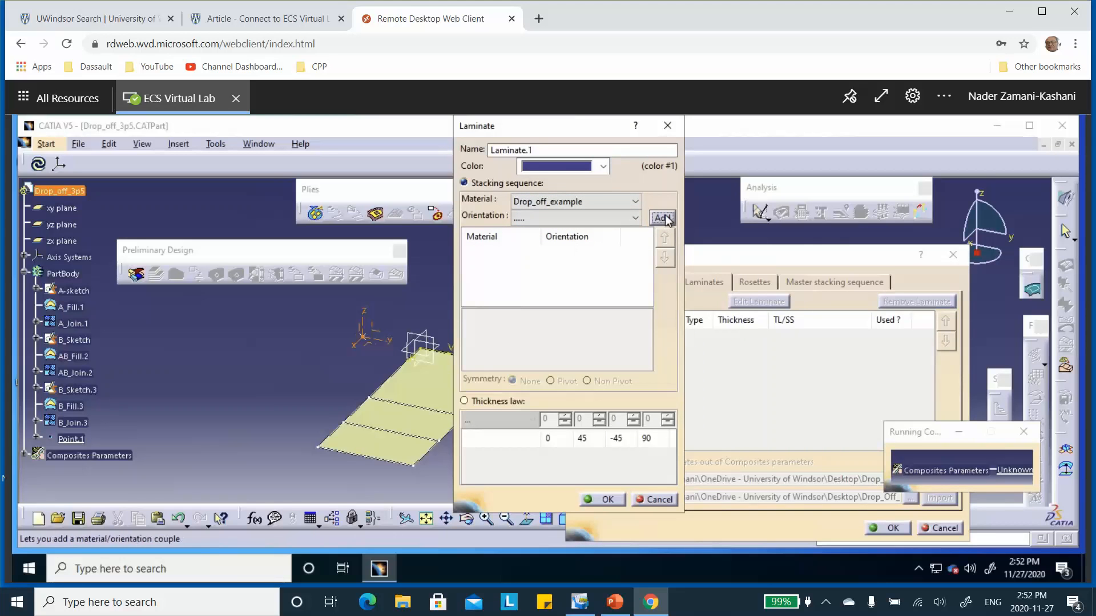
pyautogui.click(634, 216)
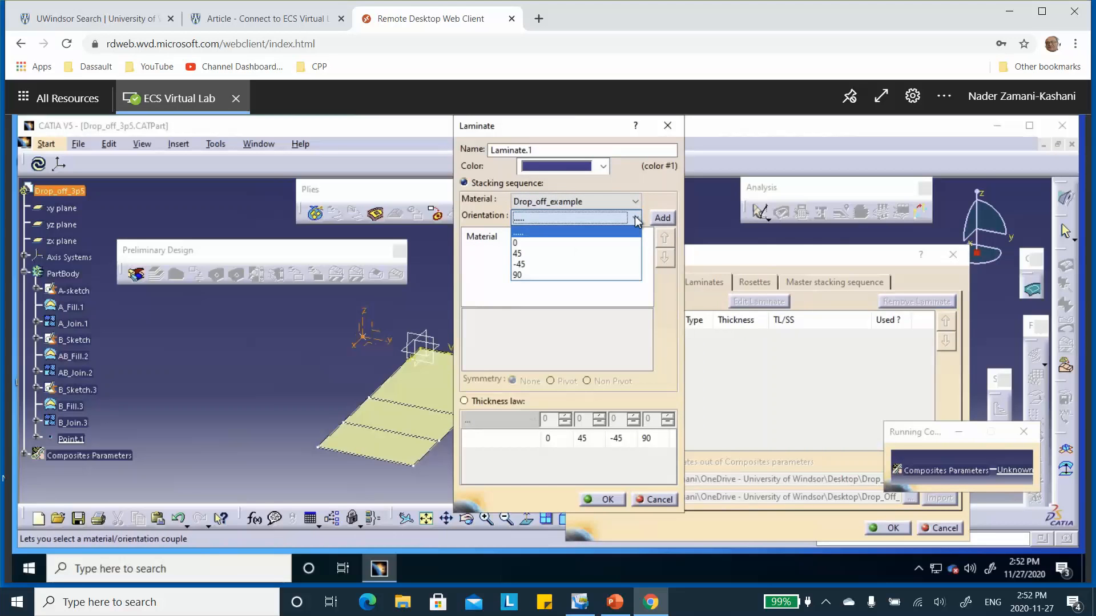
pyautogui.click(480, 272)
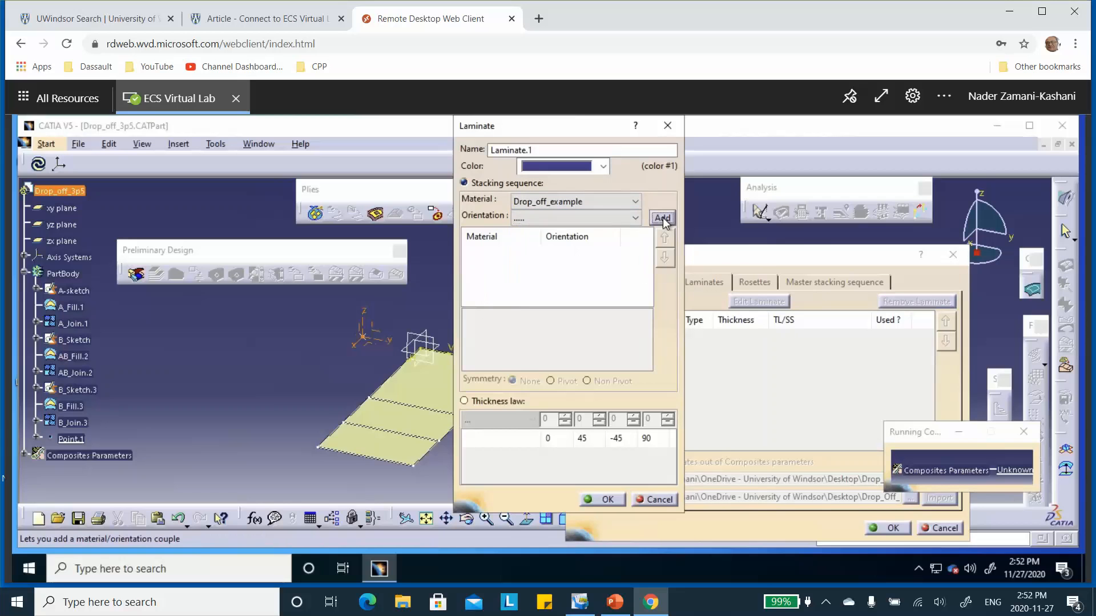
pyautogui.click(634, 217)
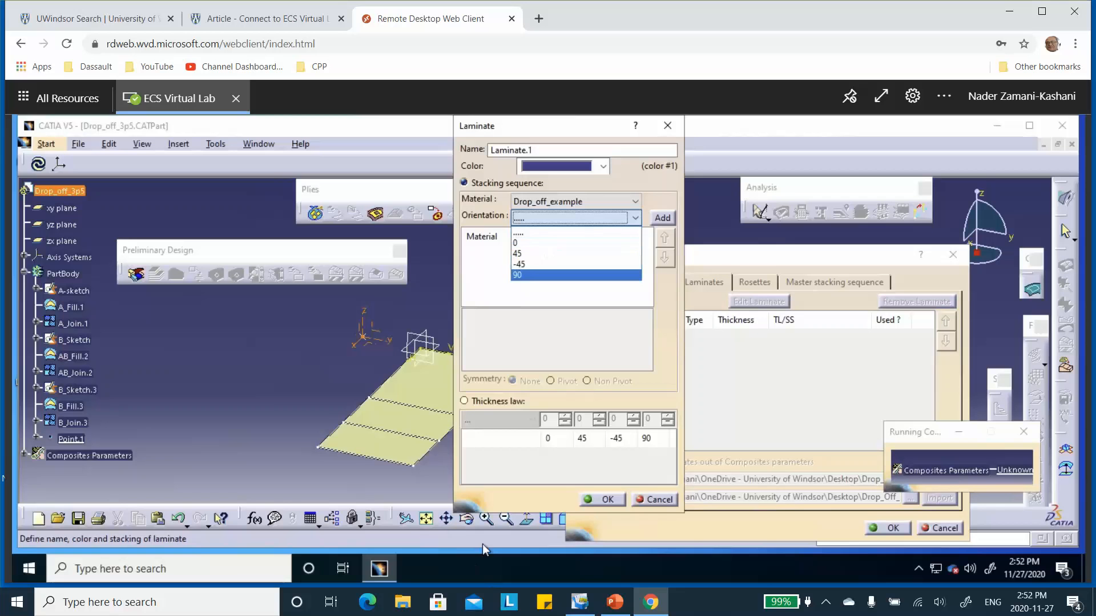
# Step: Name the laminate A_Laminate.1
pyautogui.click(534, 149)
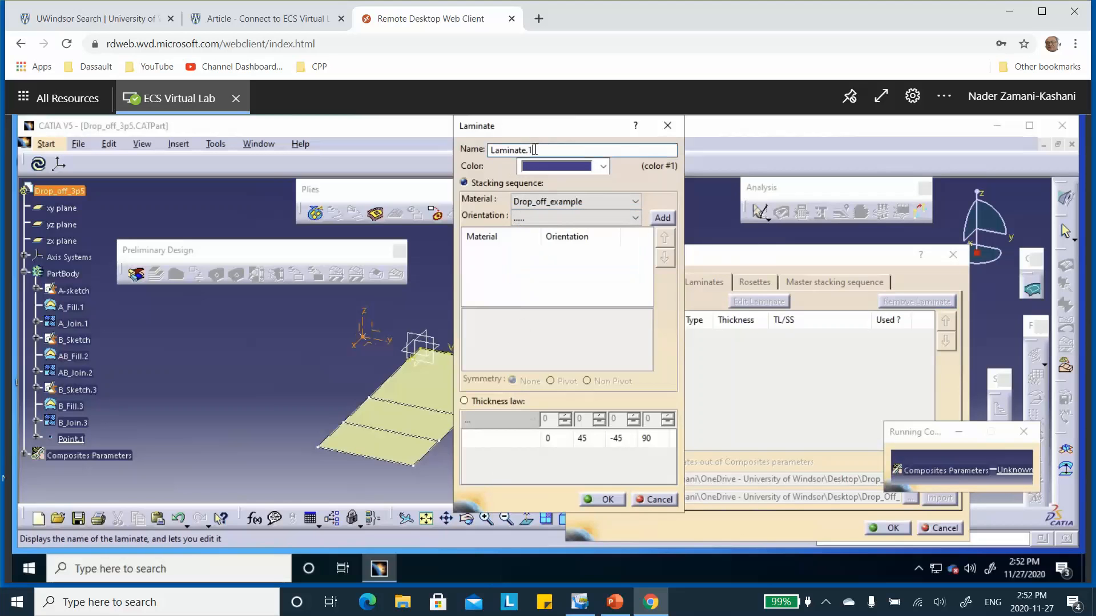
pyautogui.press('BackSpace')
pyautogui.write('A')
pyautogui.press('BackSpace')
pyautogui.write('1')
pyautogui.click(491, 151)
pyautogui.write('A_')
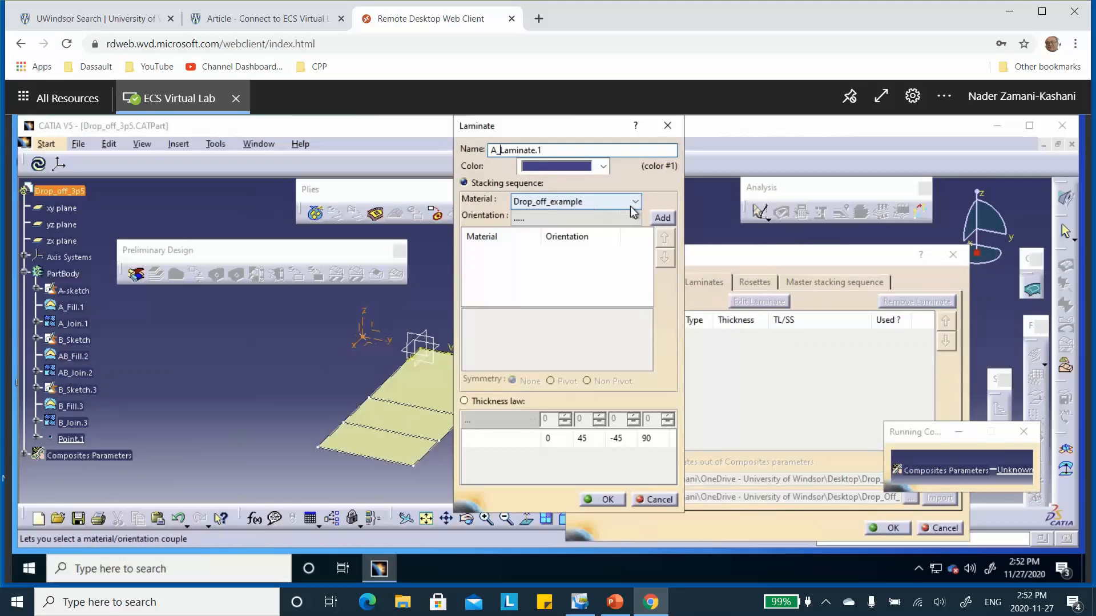
# Step: Add a 90 ply to the laminate's stacking sequence after checking Zone A on the PowerPoint slide, and accept the laminate
pyautogui.click(634, 219)
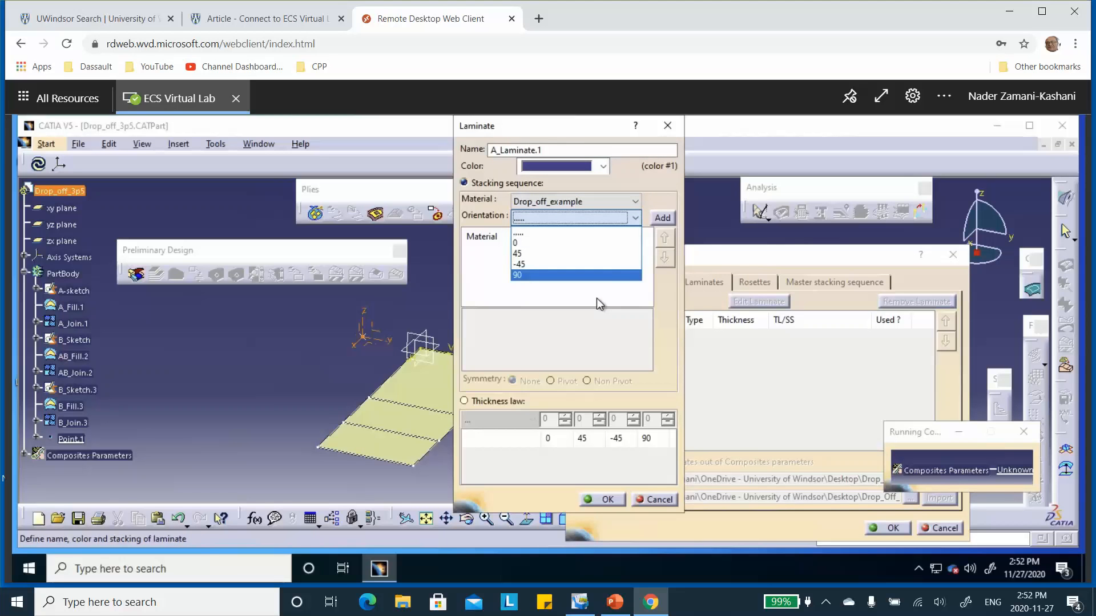
pyautogui.click(594, 277)
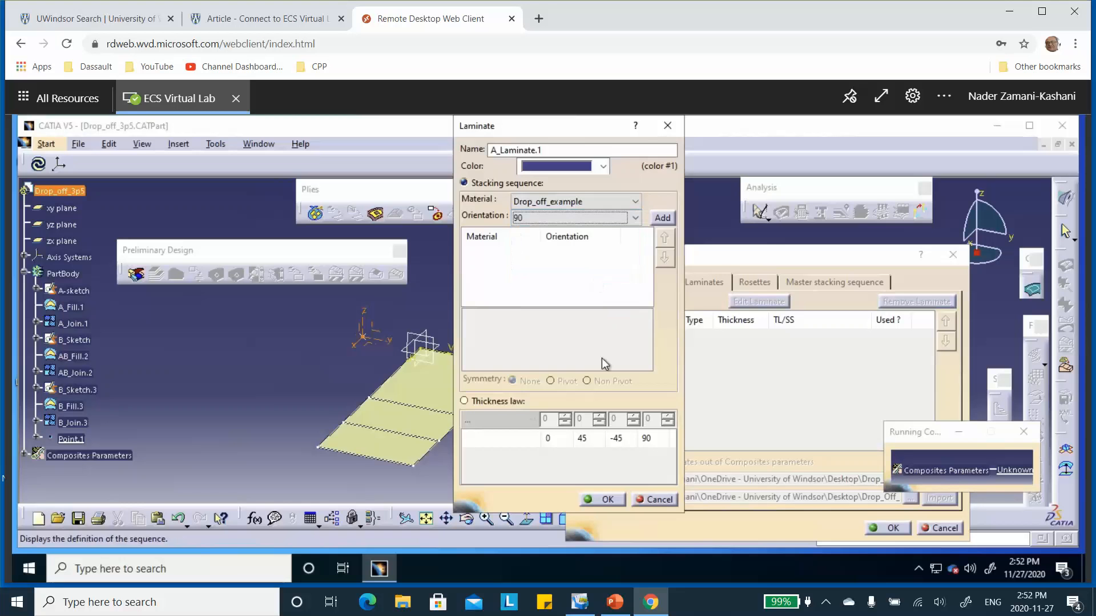
pyautogui.click(614, 602)
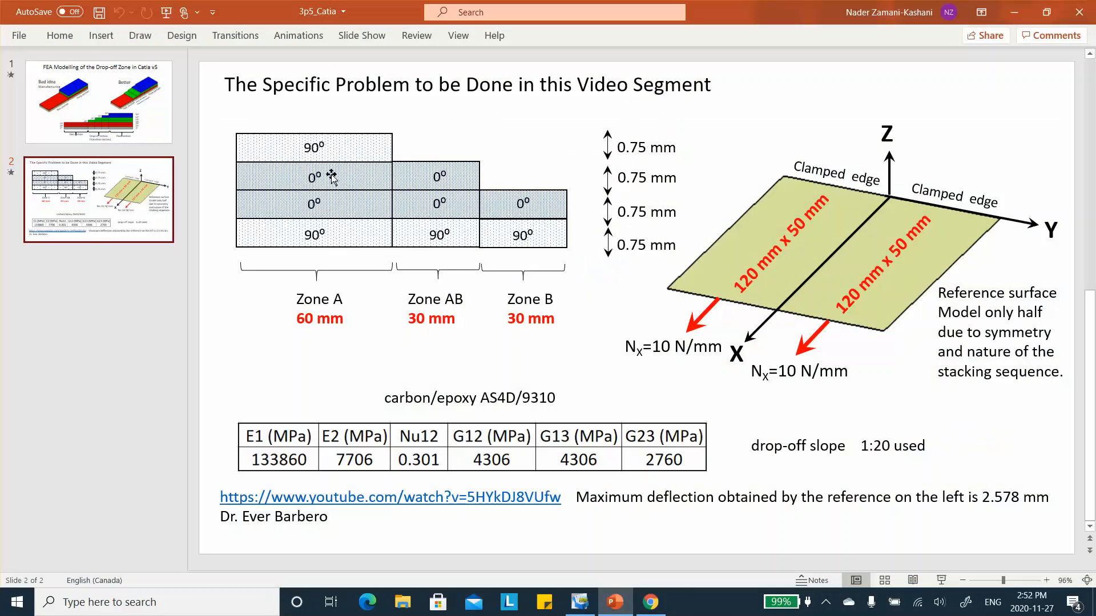
pyautogui.click(1017, 12)
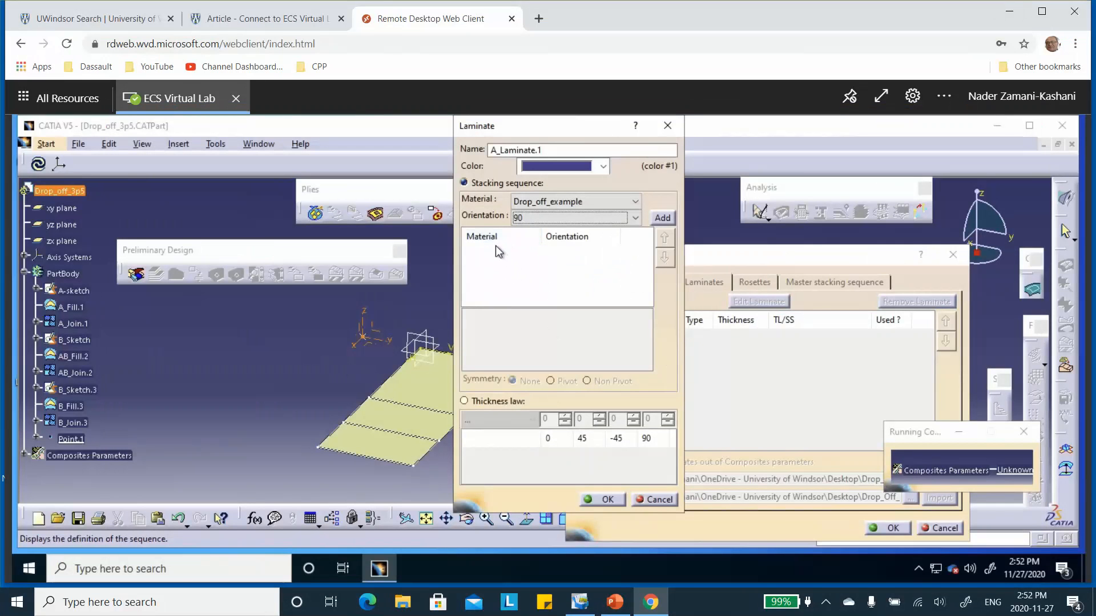
pyautogui.click(662, 217)
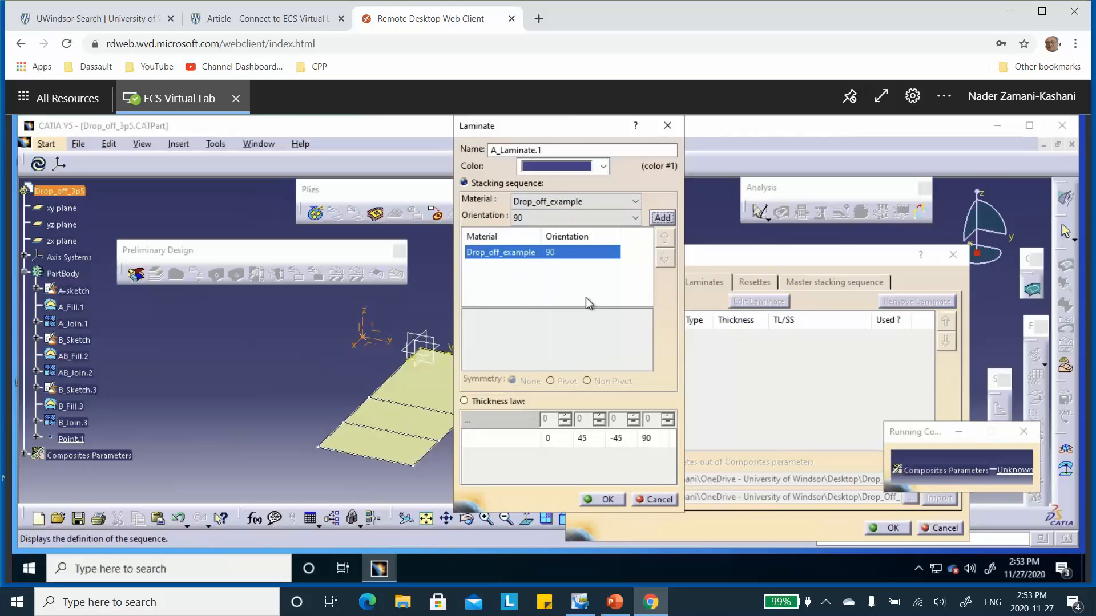
pyautogui.click(611, 505)
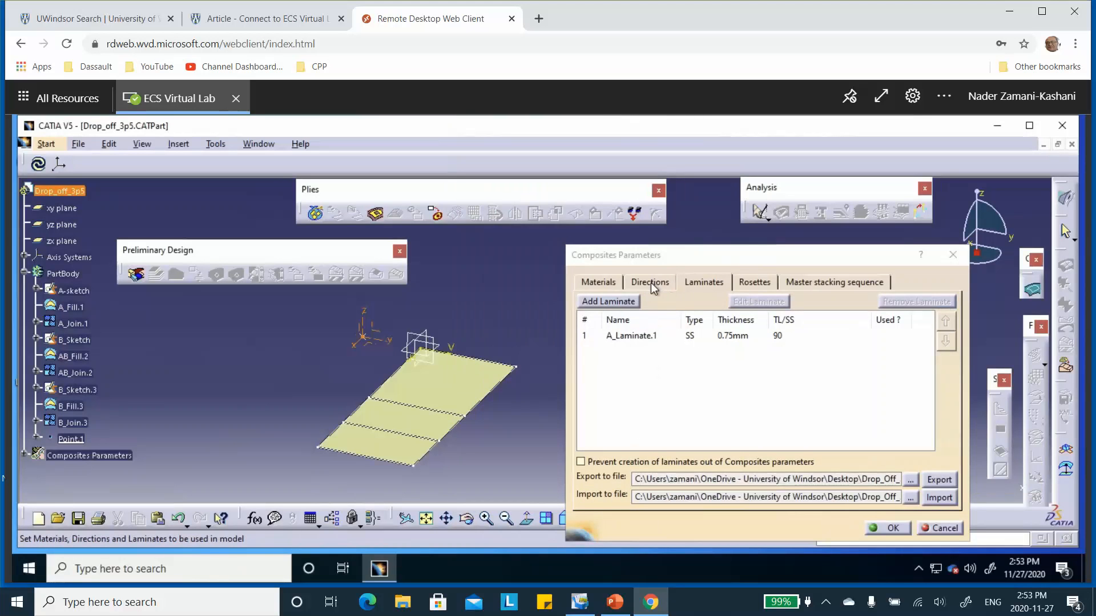
pyautogui.click(598, 304)
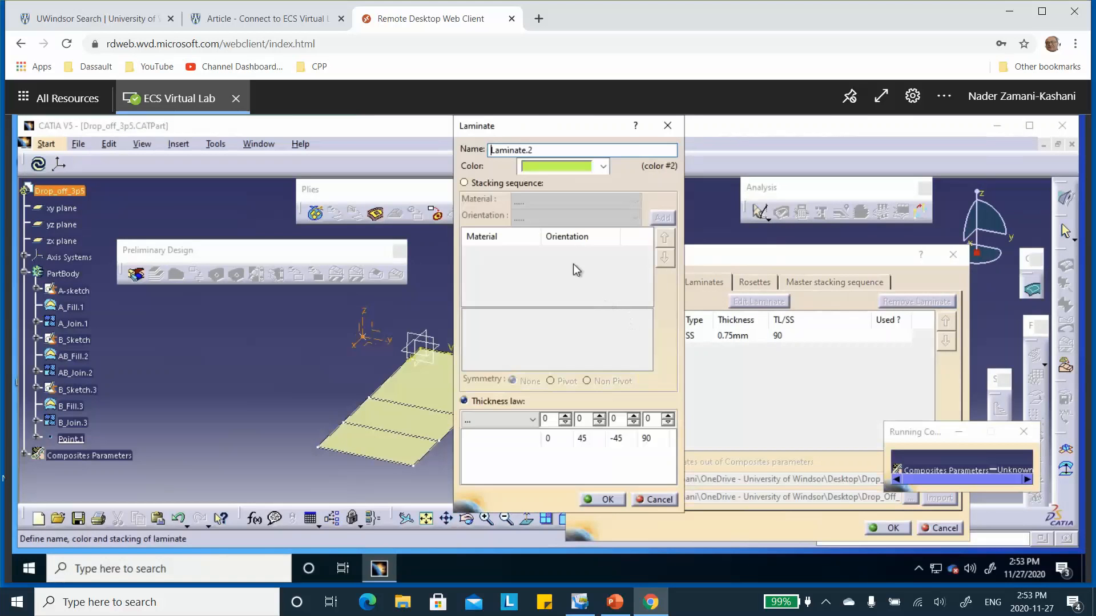
pyautogui.click(464, 182)
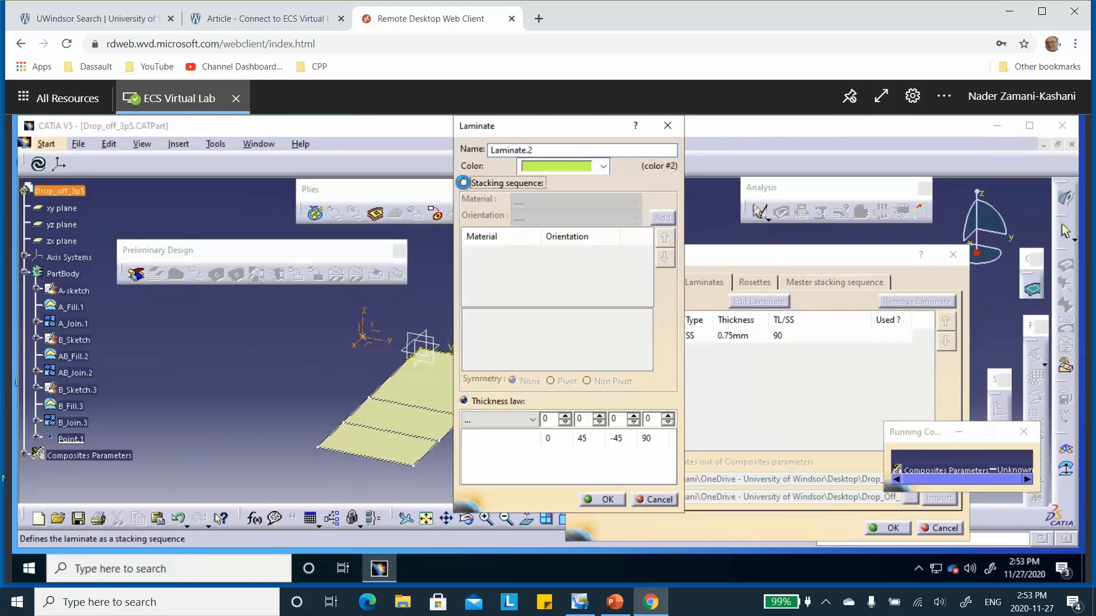
pyautogui.click(617, 200)
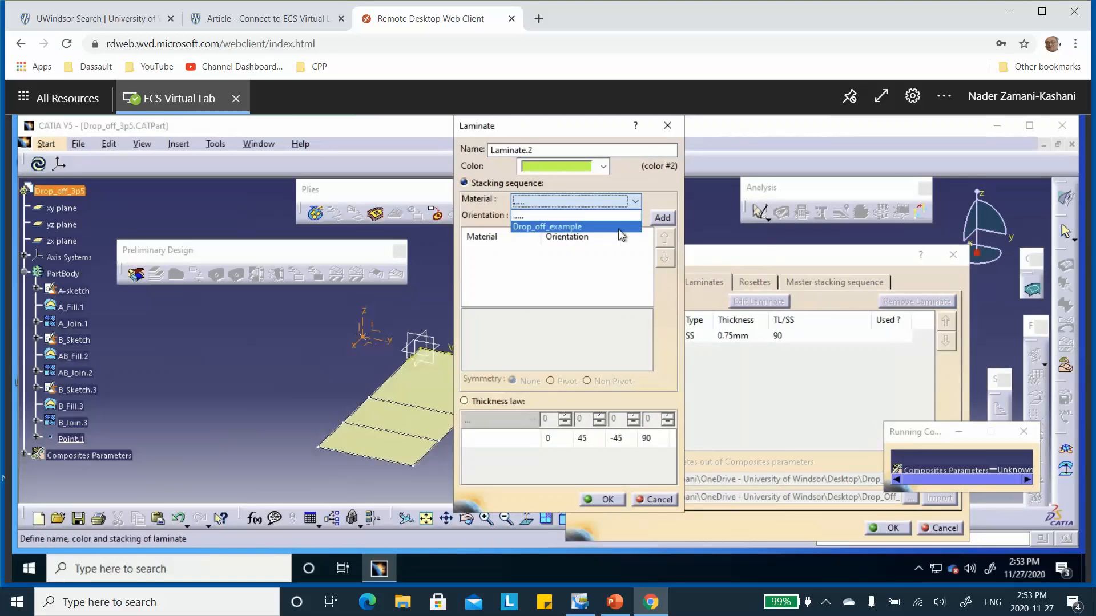
pyautogui.click(605, 227)
pyautogui.click(634, 218)
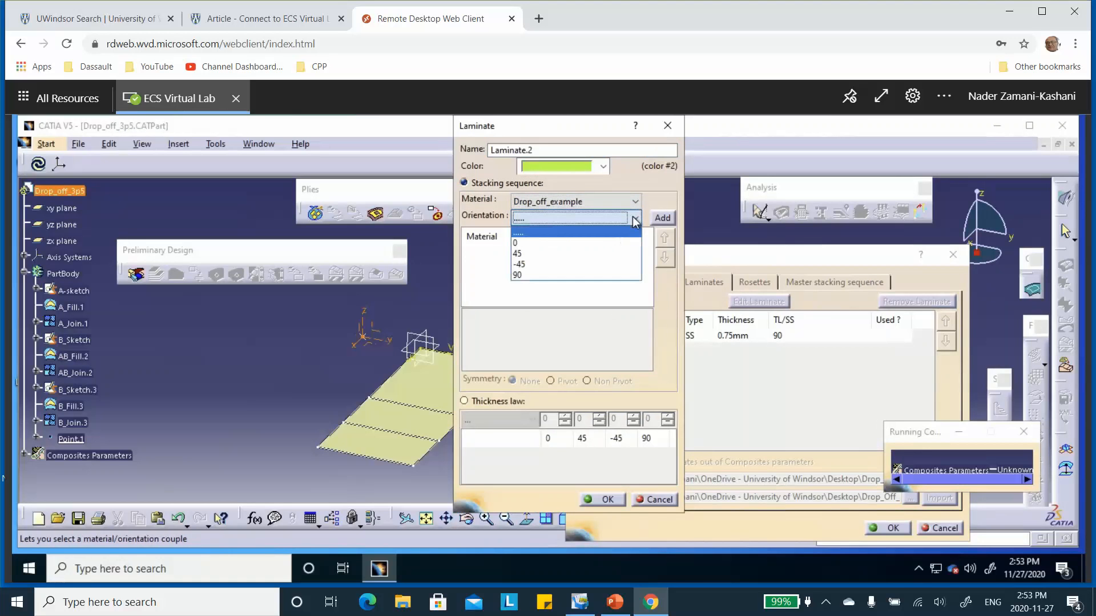
pyautogui.click(601, 245)
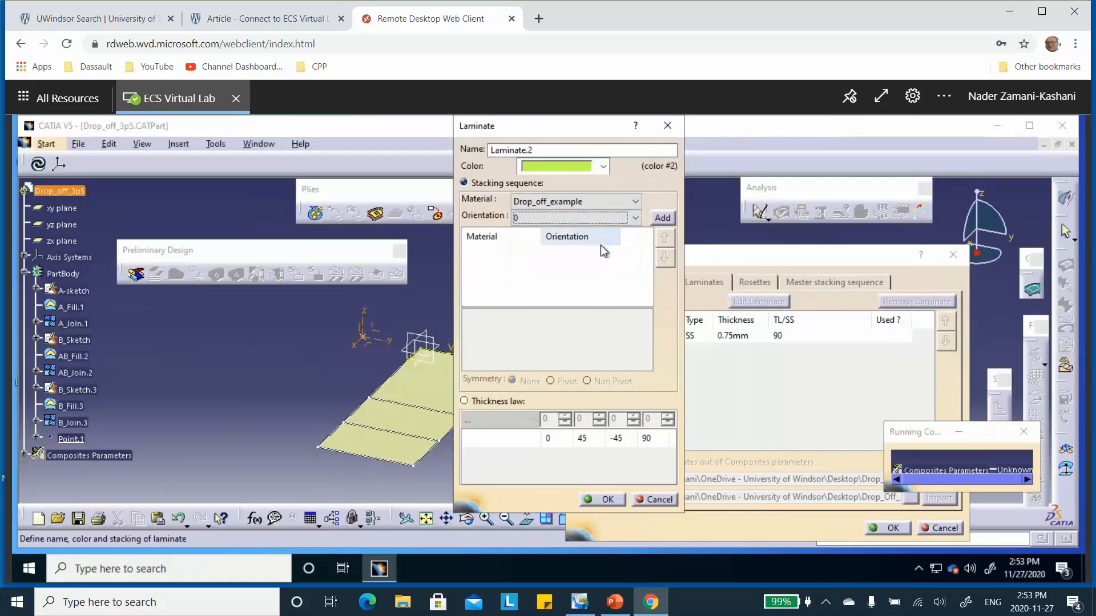
pyautogui.click(662, 219)
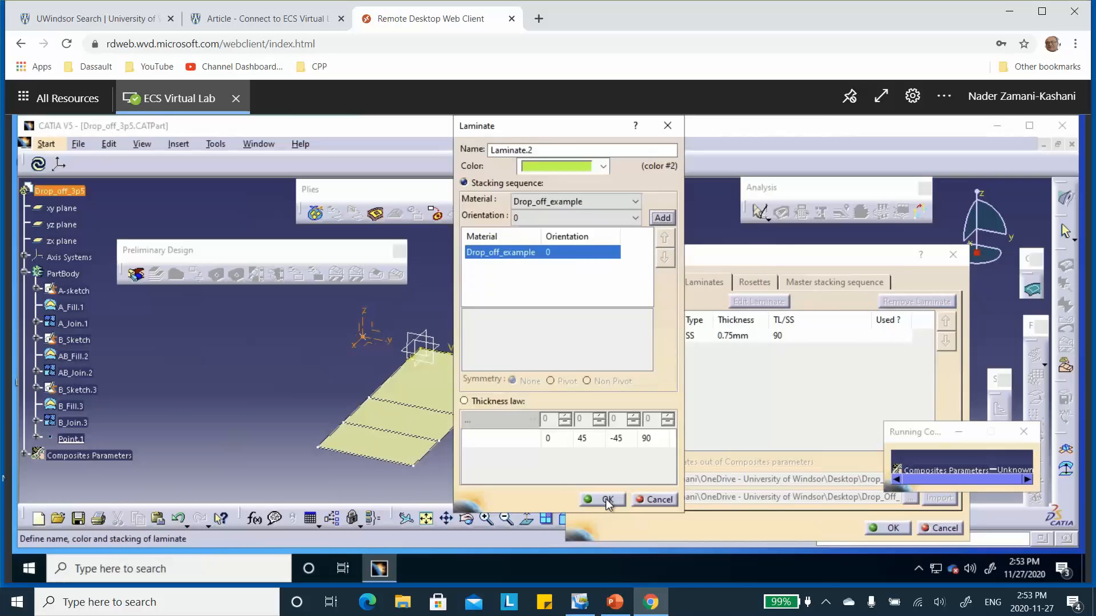
pyautogui.click(658, 499)
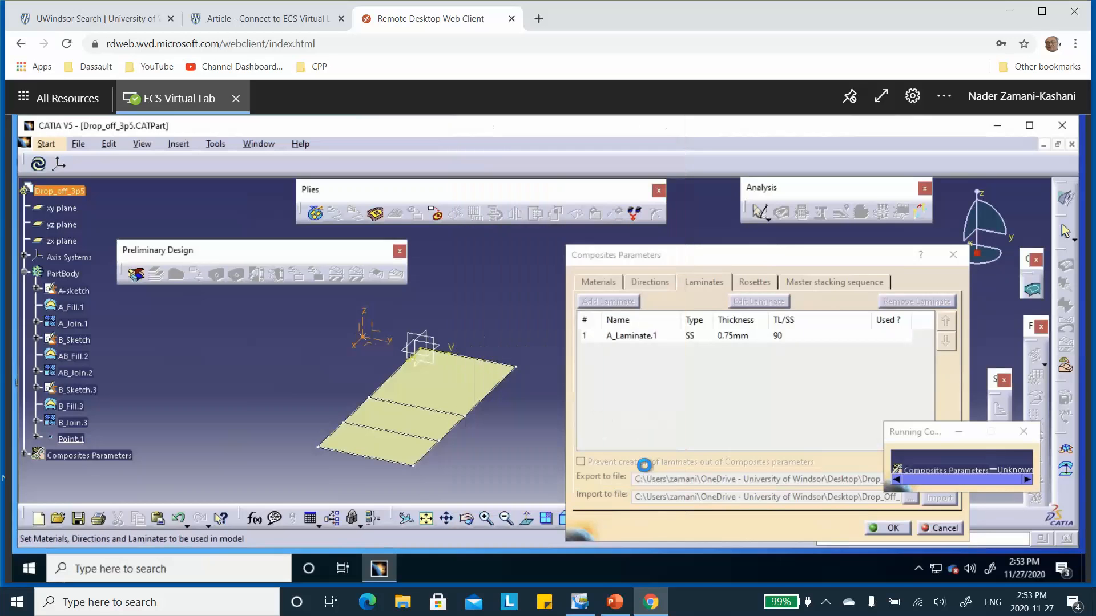
# Step: Reopen A_Laminate.1 for editing and add two Drop_off_example plies with orientation 0 to its stacking sequence
pyautogui.doubleClick(635, 341)
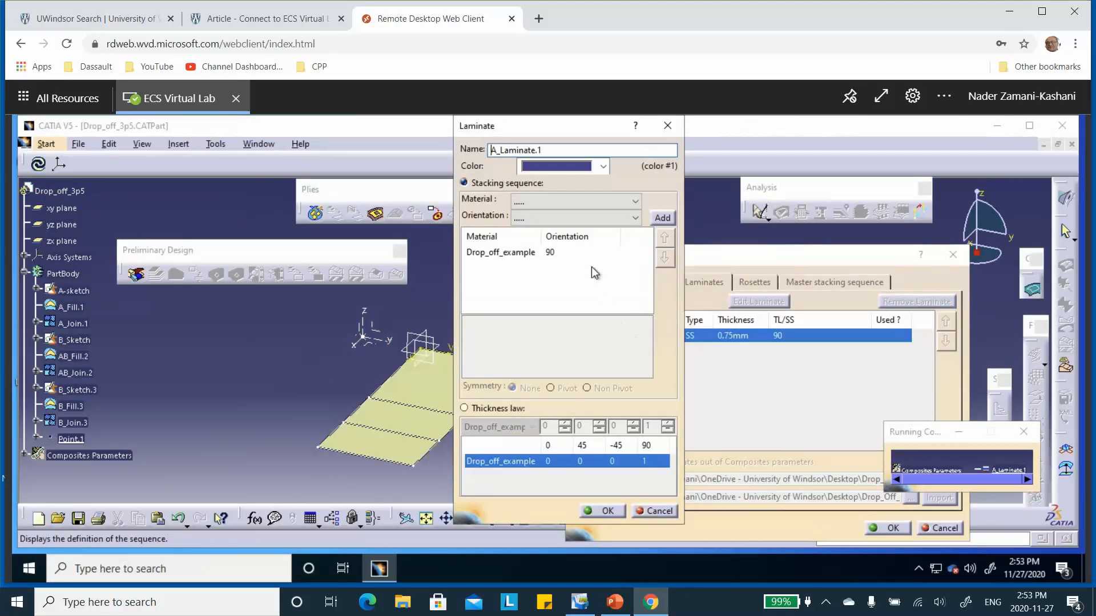
pyautogui.click(620, 204)
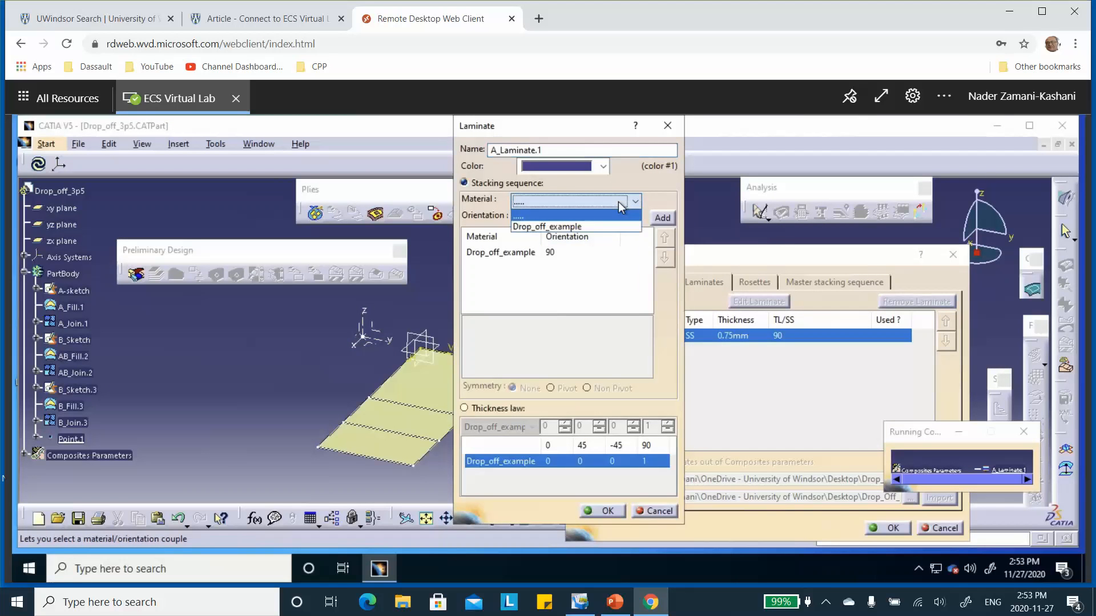
pyautogui.click(593, 226)
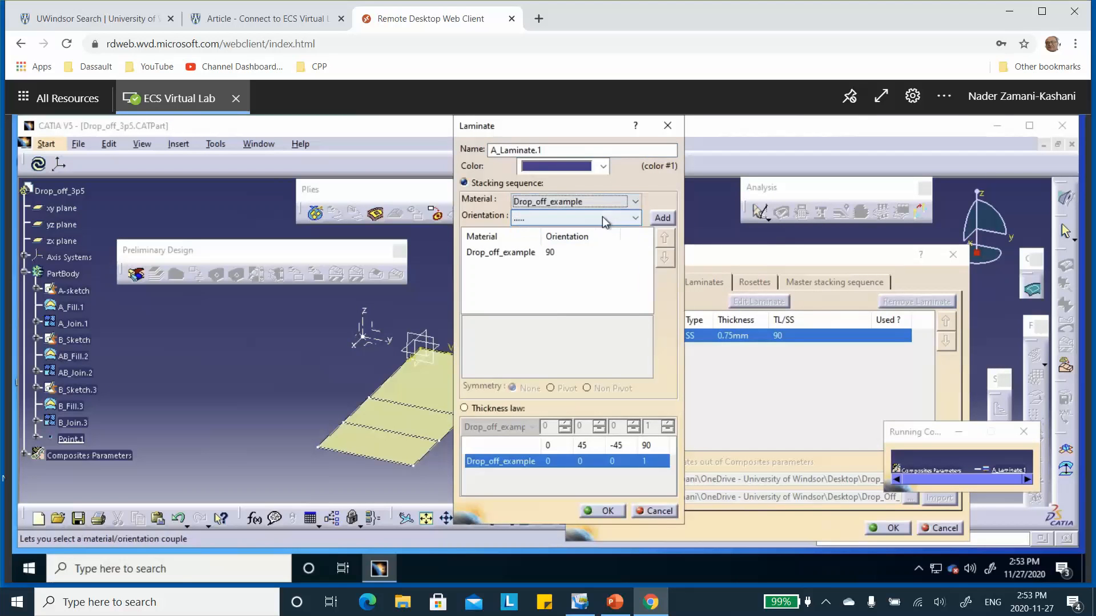
pyautogui.click(632, 217)
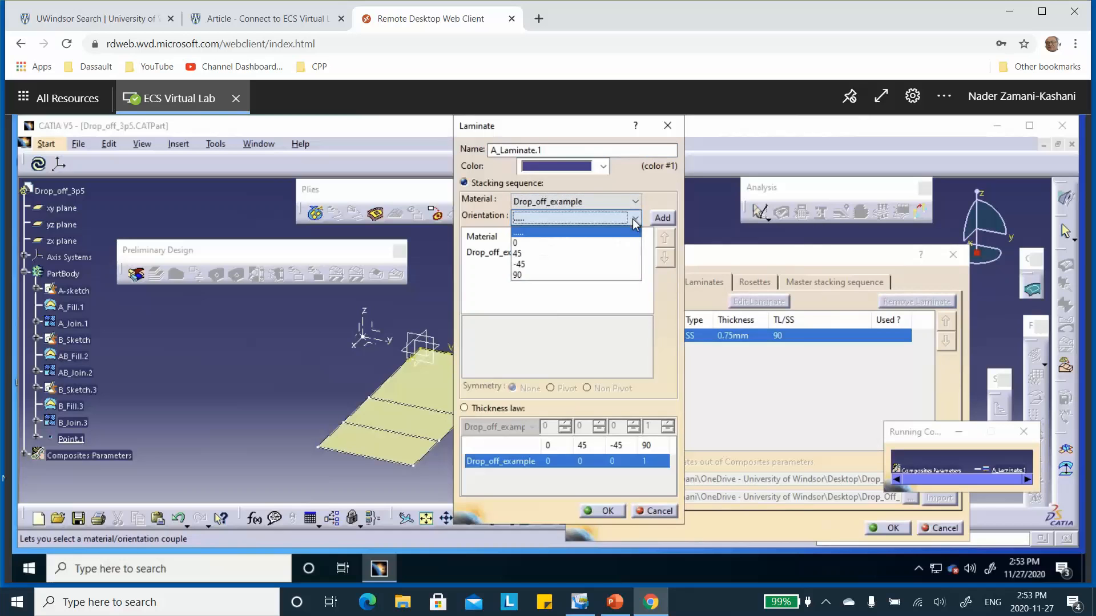
pyautogui.click(618, 244)
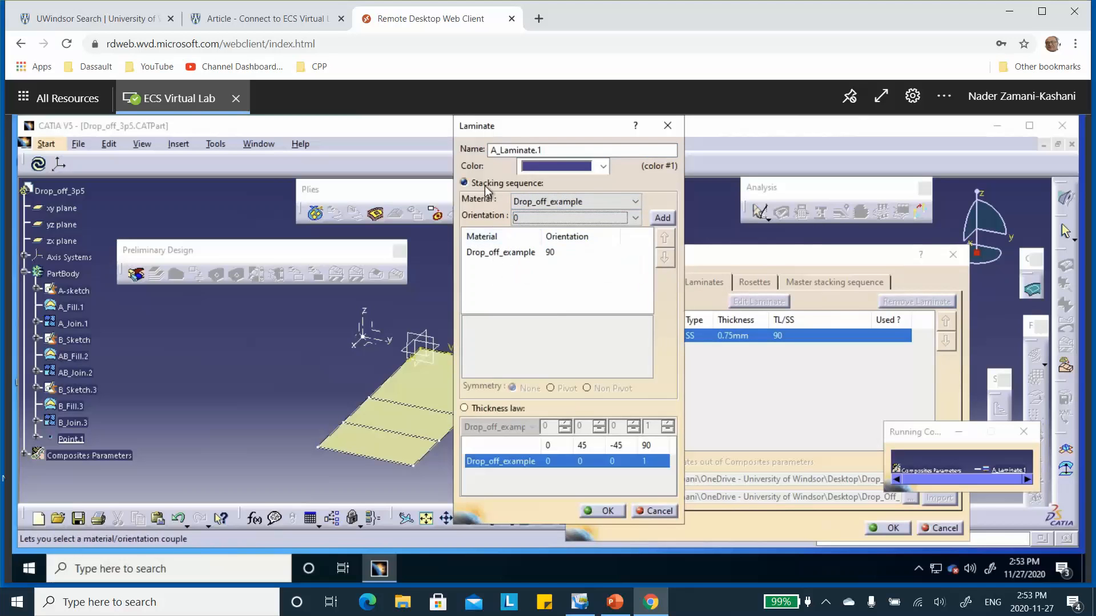
pyautogui.click(661, 218)
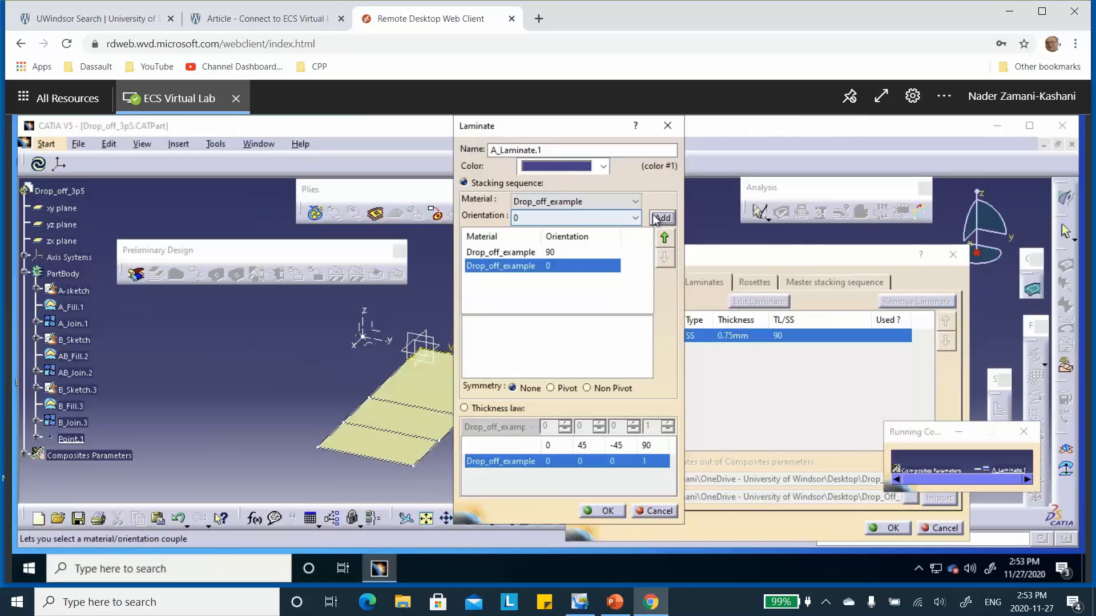
pyautogui.click(657, 217)
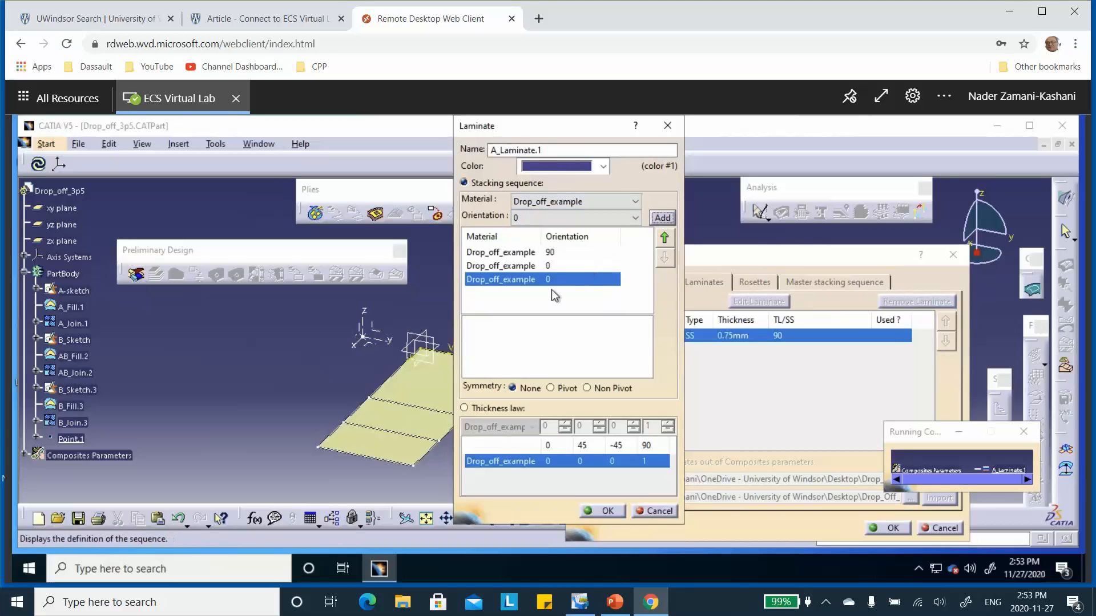
# Step: Add a final 90 ply to A_Laminate.1 and compare the stack with Zone A on the problem slide in PowerPoint
pyautogui.click(631, 216)
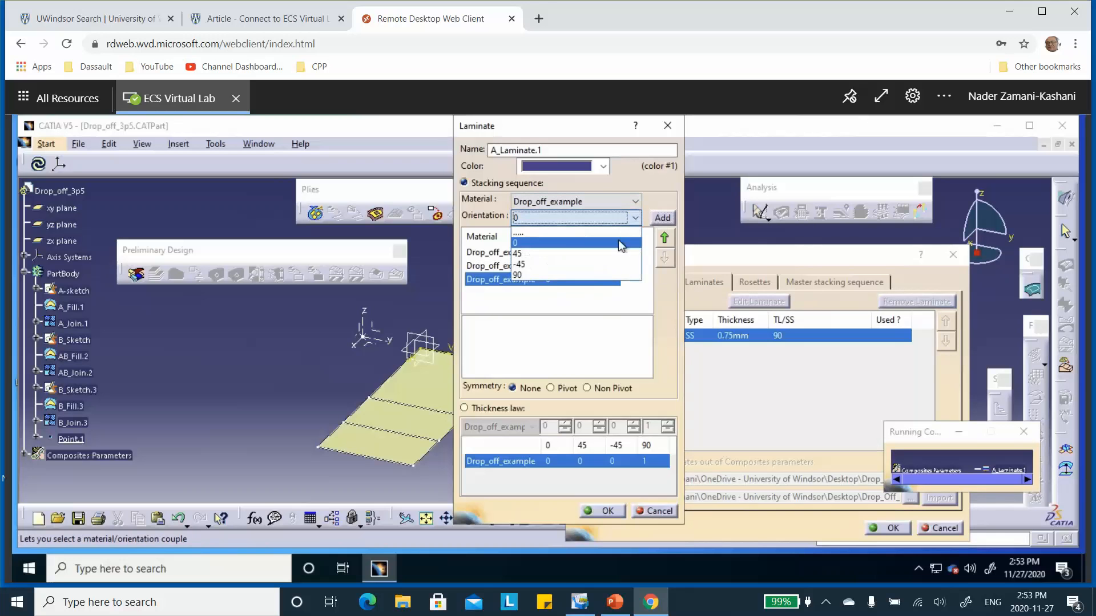
pyautogui.click(610, 280)
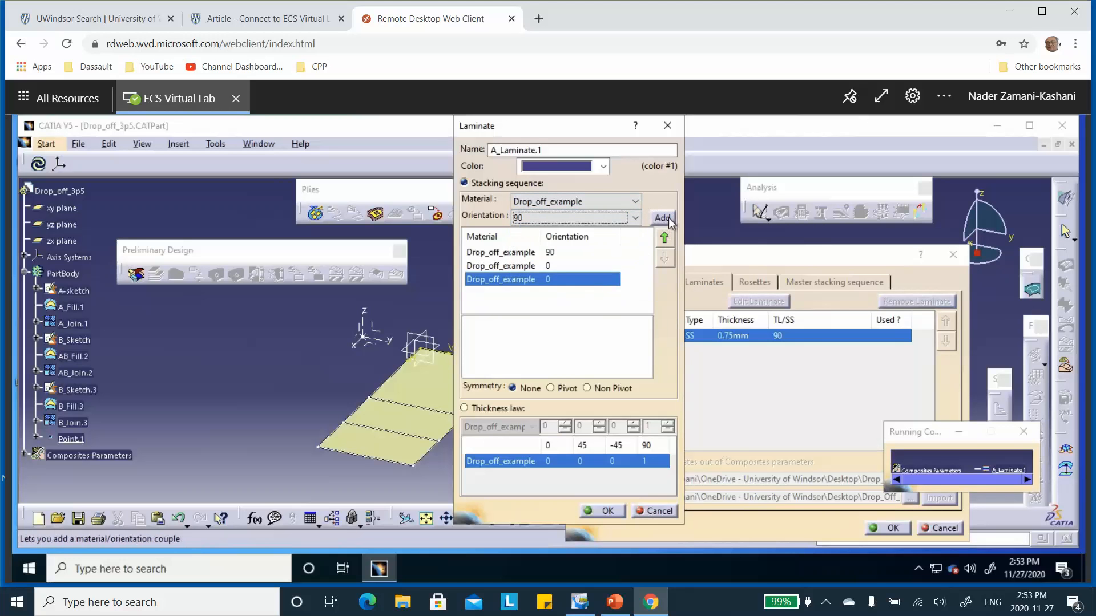
pyautogui.click(663, 218)
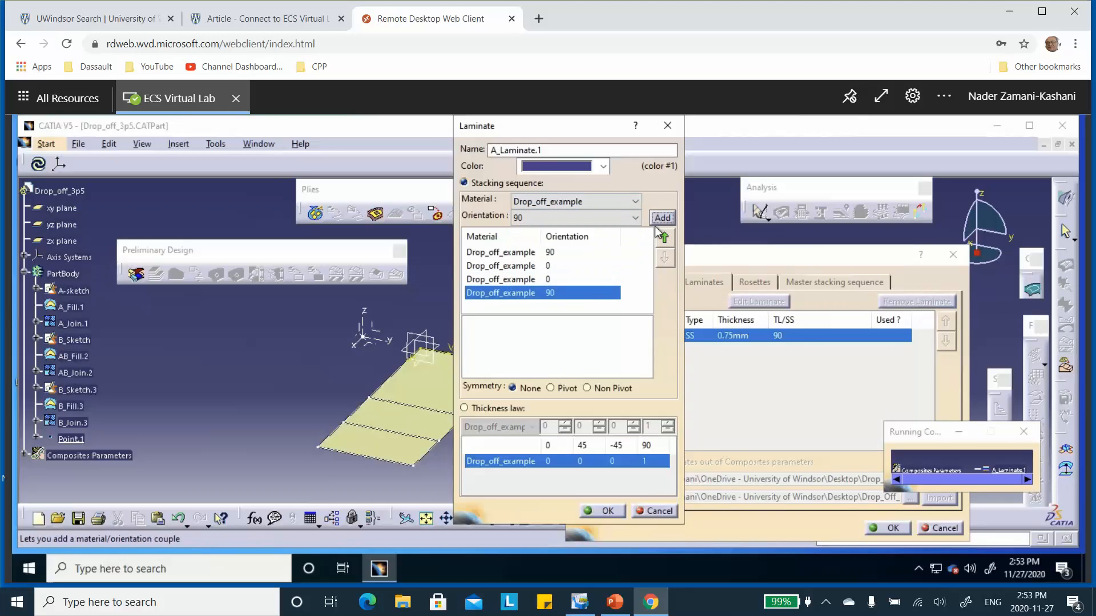
pyautogui.click(615, 601)
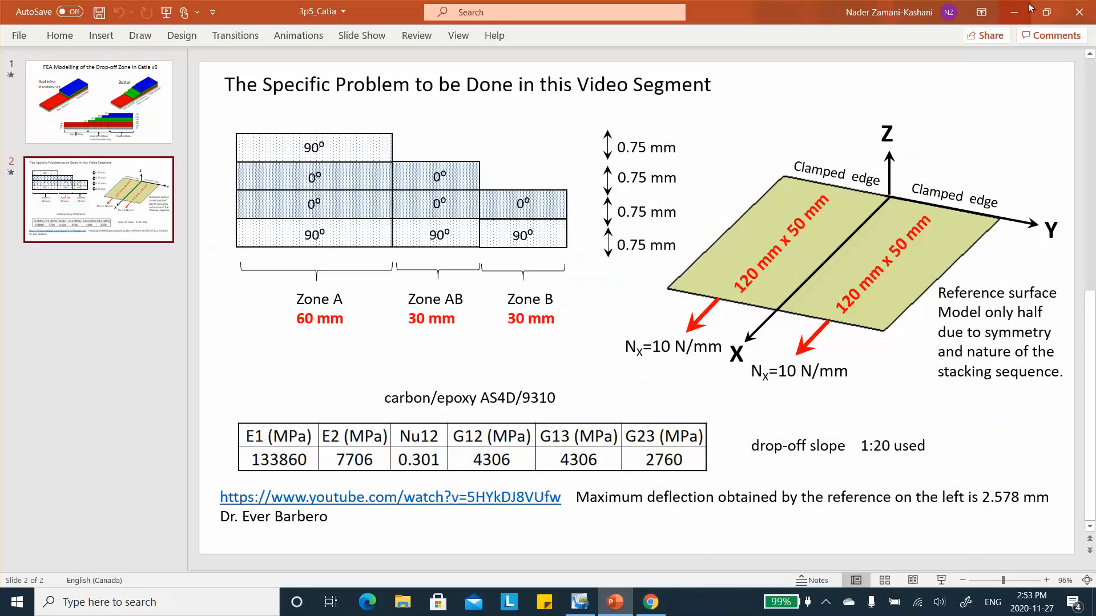
# Step: Return to CATIA, accept A_Laminate.1, and add a laminate named AB_Laminate.3 defined by a stacking sequence
pyautogui.click(1015, 12)
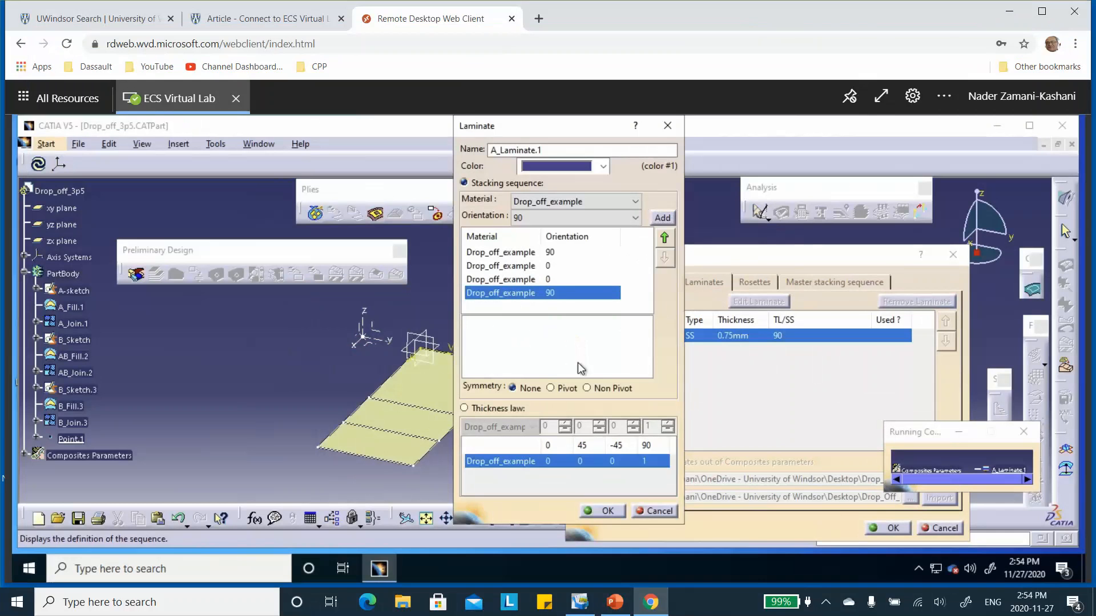
pyautogui.click(600, 514)
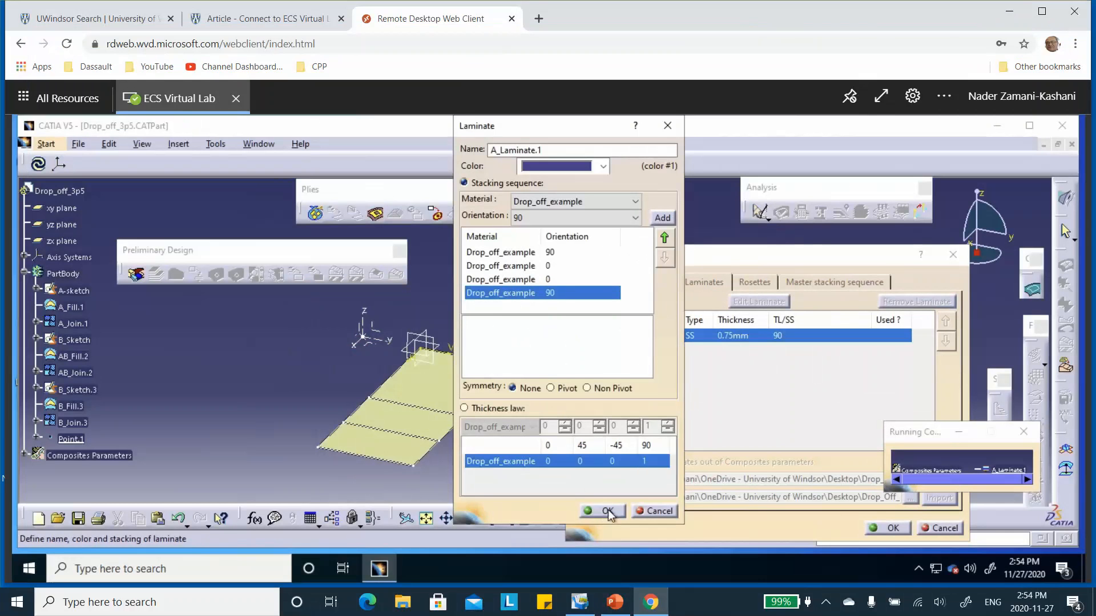
pyautogui.click(621, 301)
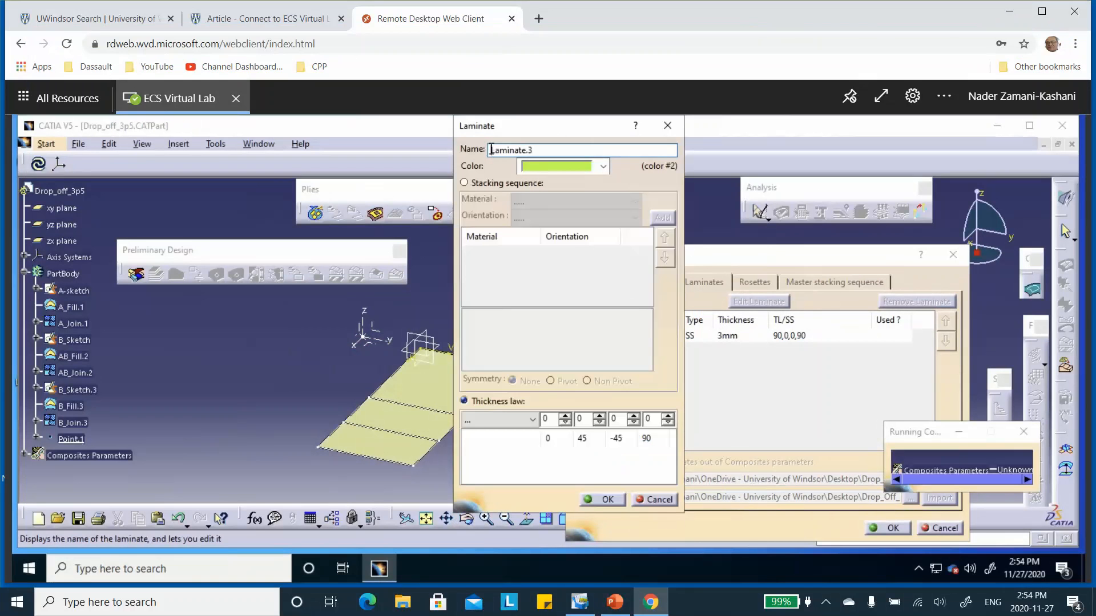
pyautogui.write('A')
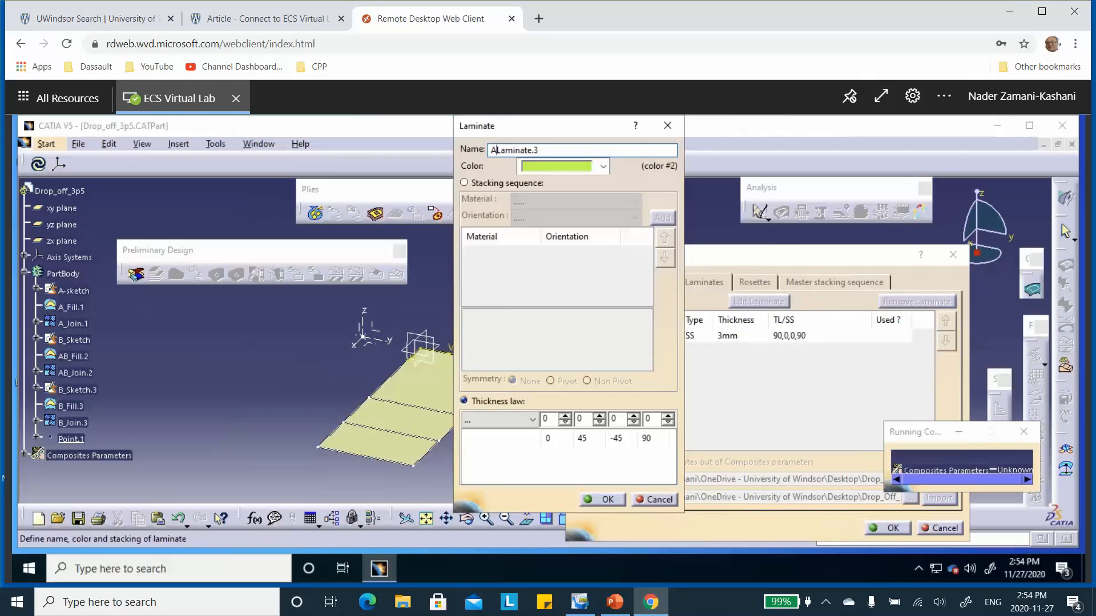
pyautogui.write('B_')
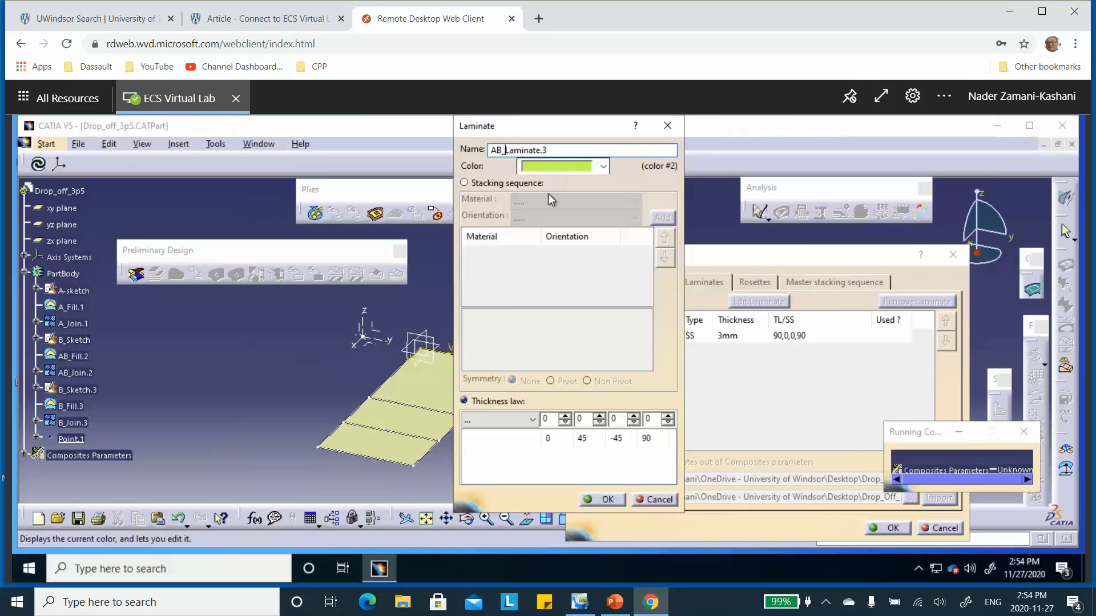
pyautogui.click(464, 183)
# Step: Check Zone AB on the PowerPoint slide and add a Drop_off_example ply with orientation 90 to AB_Laminate.3
pyautogui.click(633, 205)
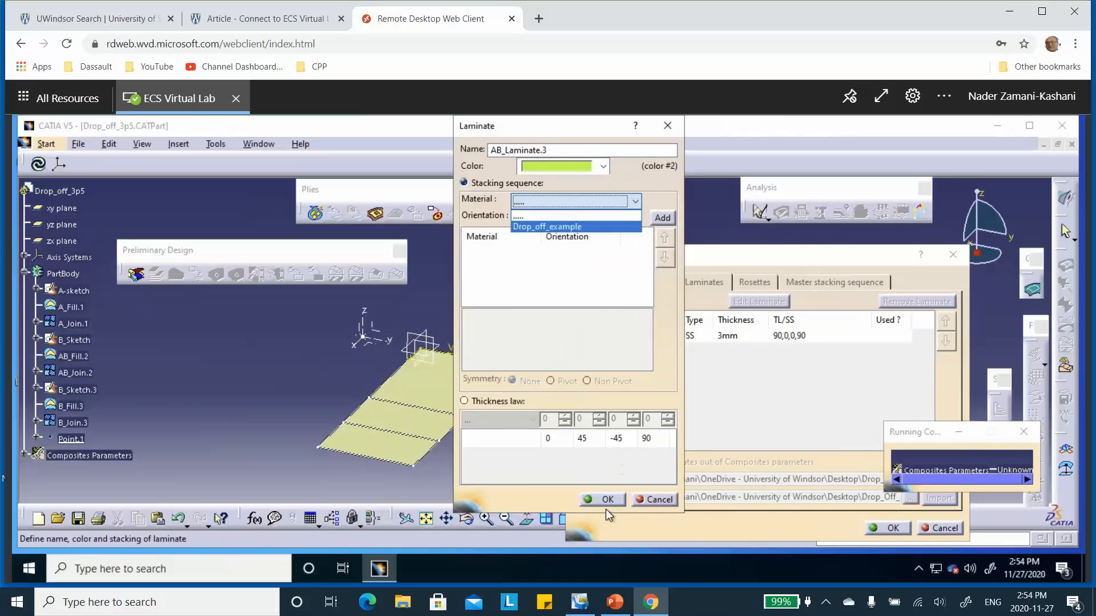
pyautogui.click(614, 602)
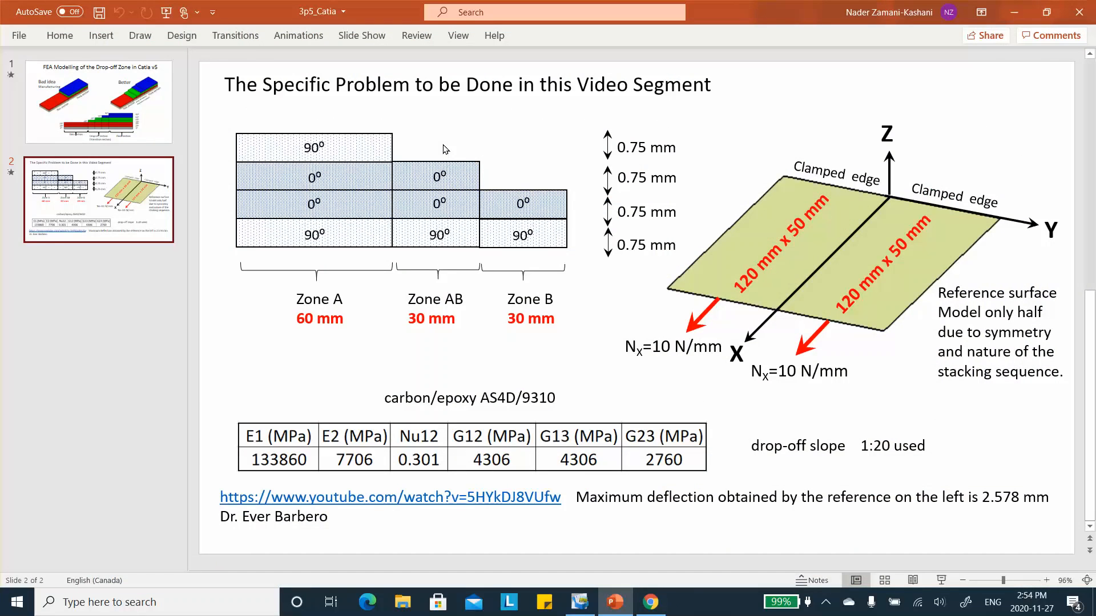
pyautogui.click(1014, 11)
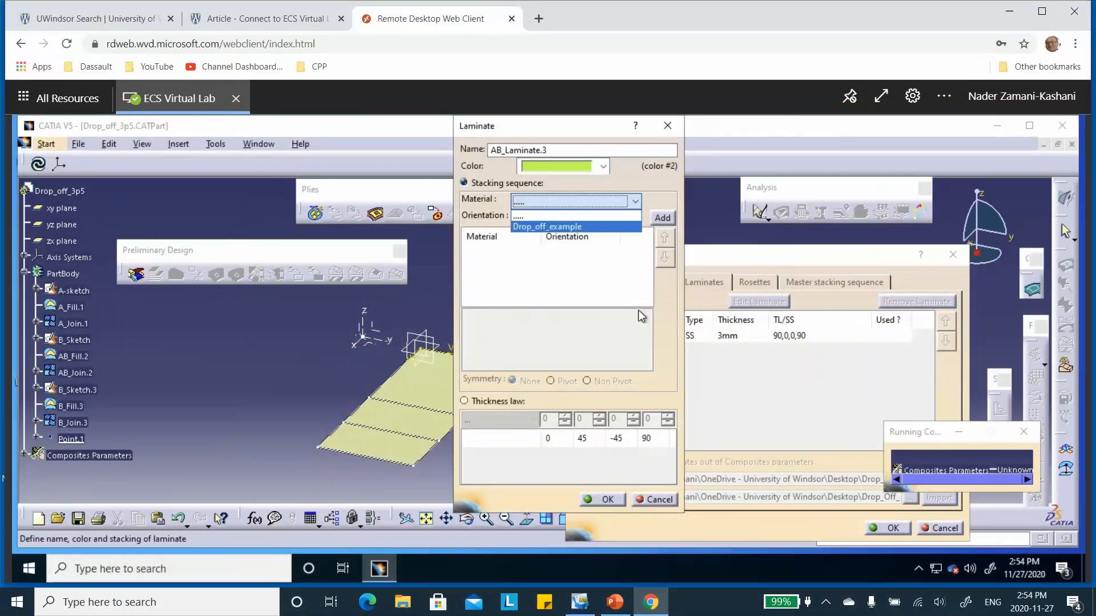
pyautogui.click(633, 202)
pyautogui.click(583, 226)
pyautogui.click(619, 218)
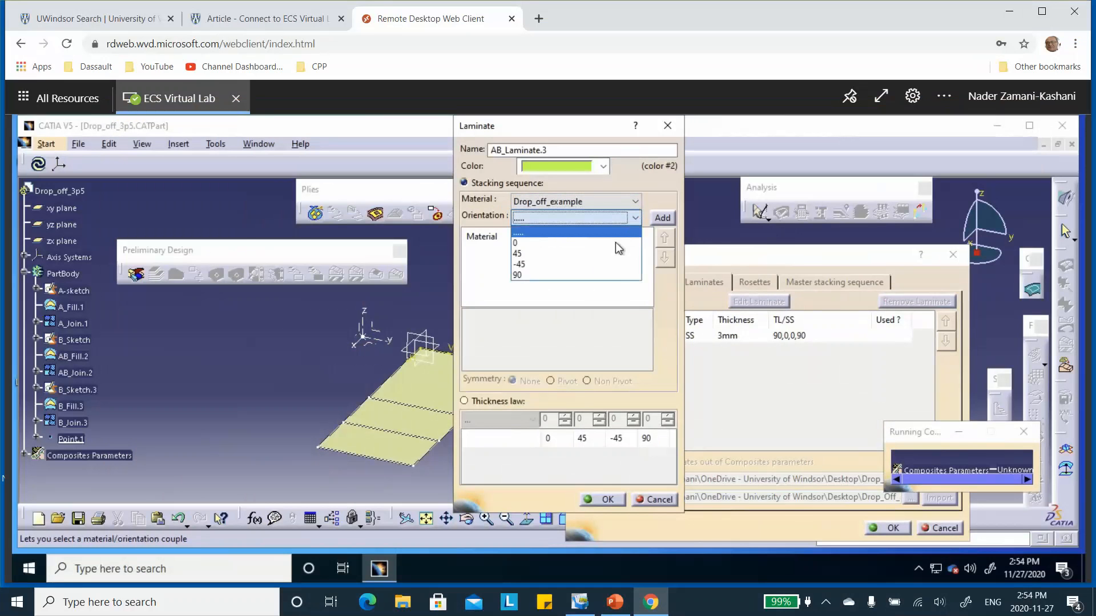
pyautogui.click(609, 276)
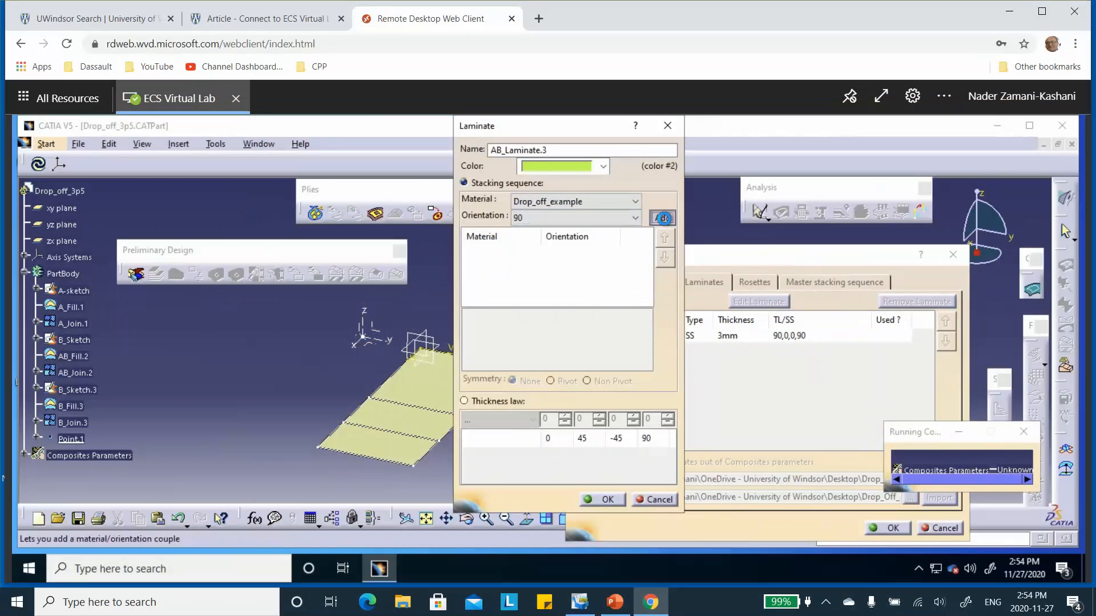
pyautogui.click(661, 218)
# Step: Add two Drop_off_example plies with orientation 0 to AB_Laminate.3 and accept the laminate
pyautogui.click(636, 217)
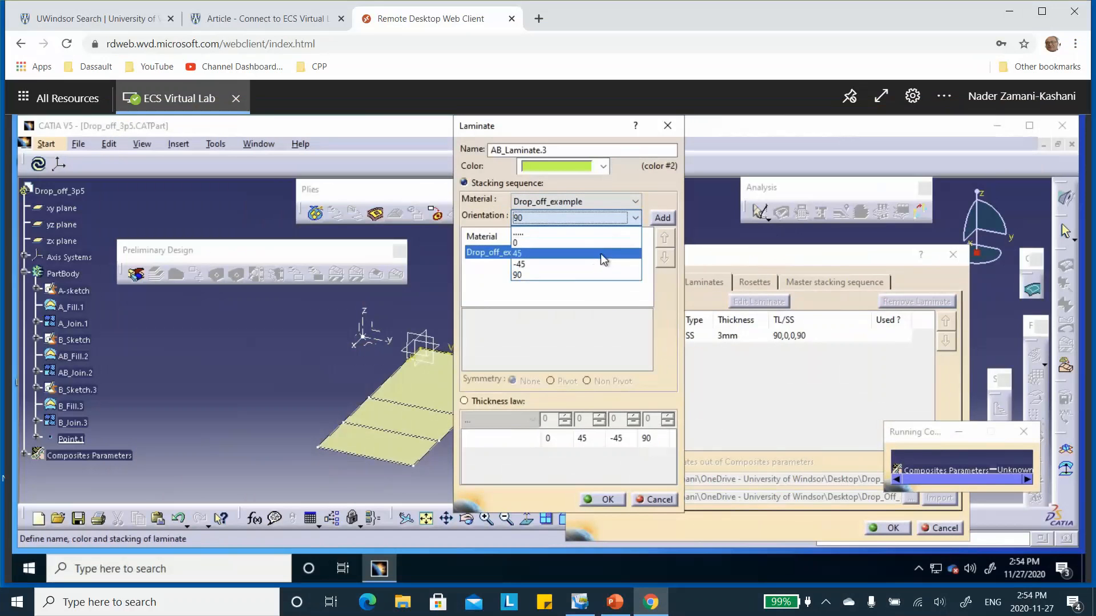
pyautogui.click(605, 243)
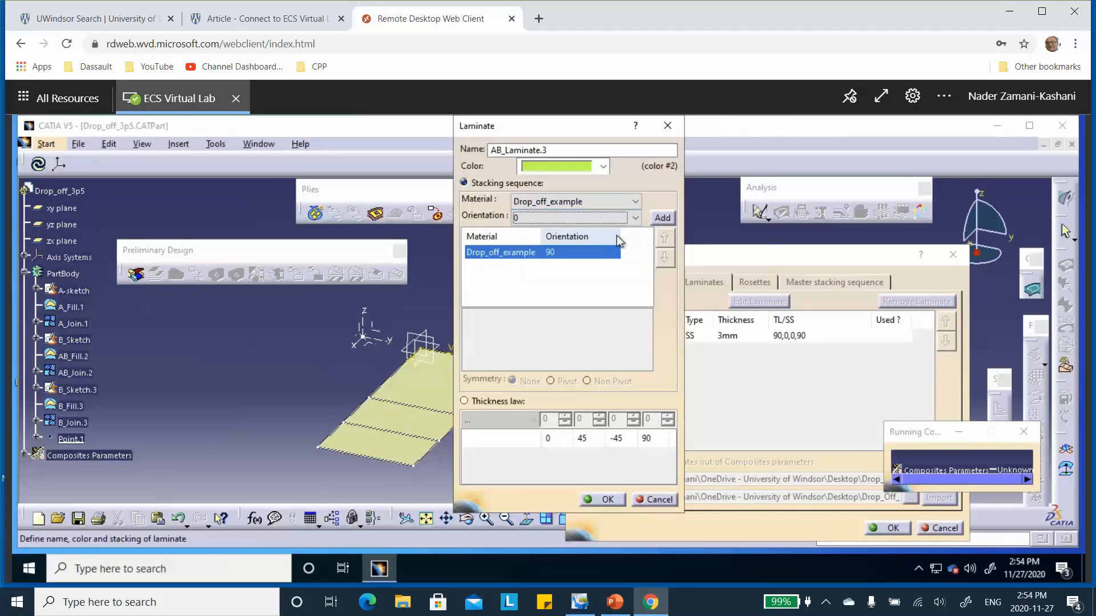
pyautogui.click(663, 218)
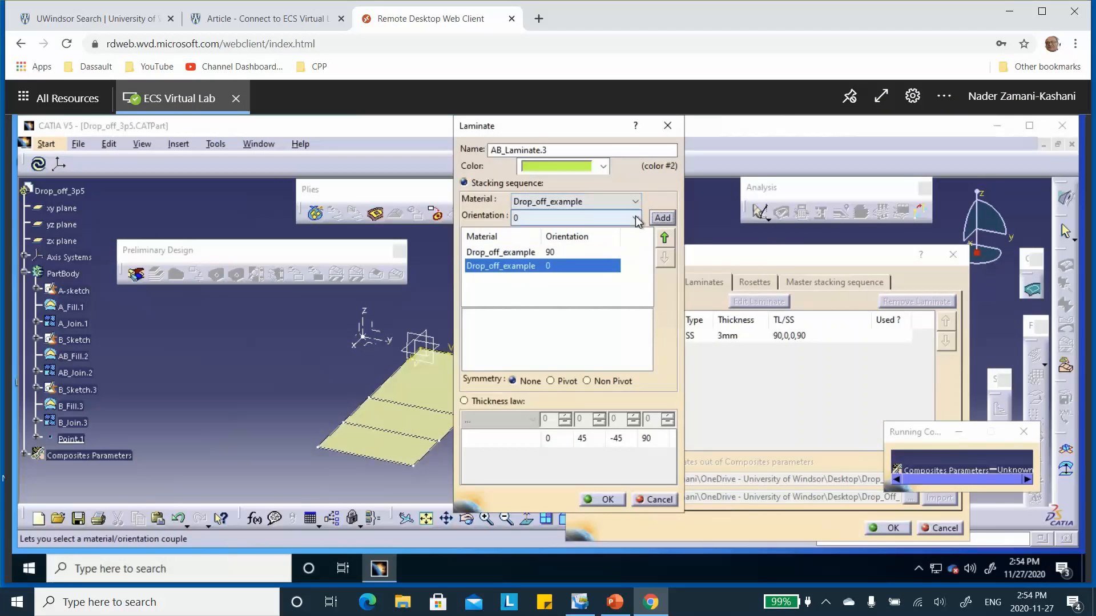
pyautogui.click(661, 218)
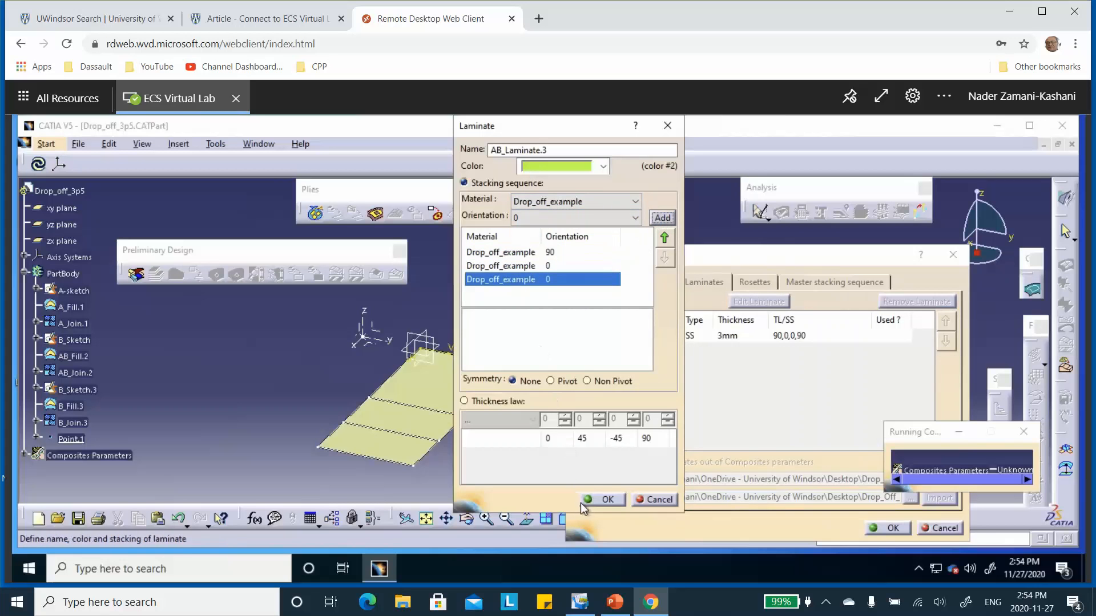
pyautogui.click(608, 499)
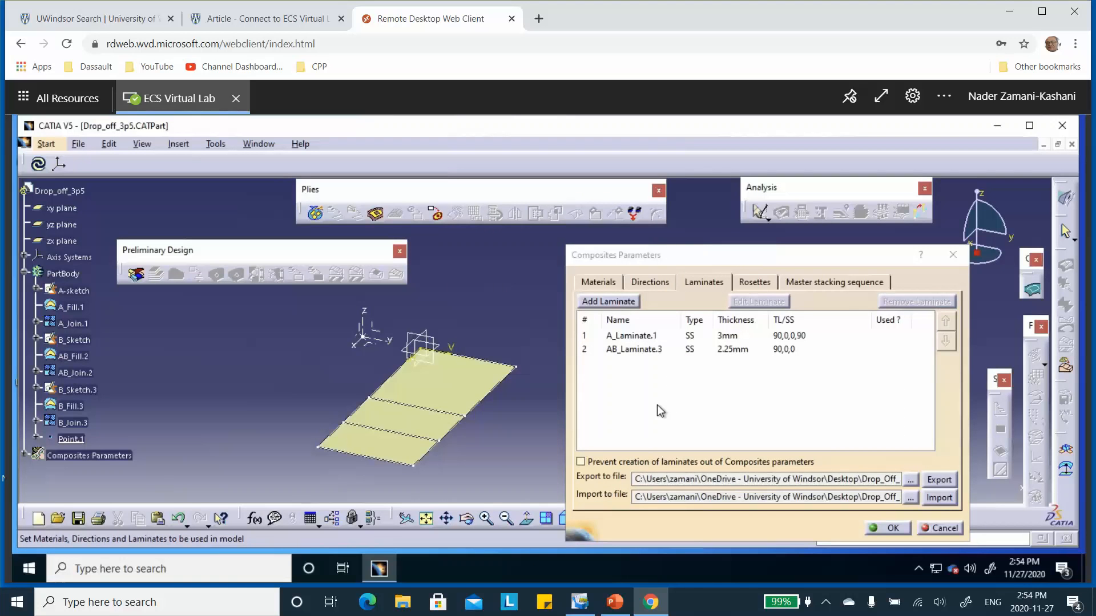
# Step: Add a laminate named B_Laminate.4 defined by a stacking sequence
pyautogui.click(602, 303)
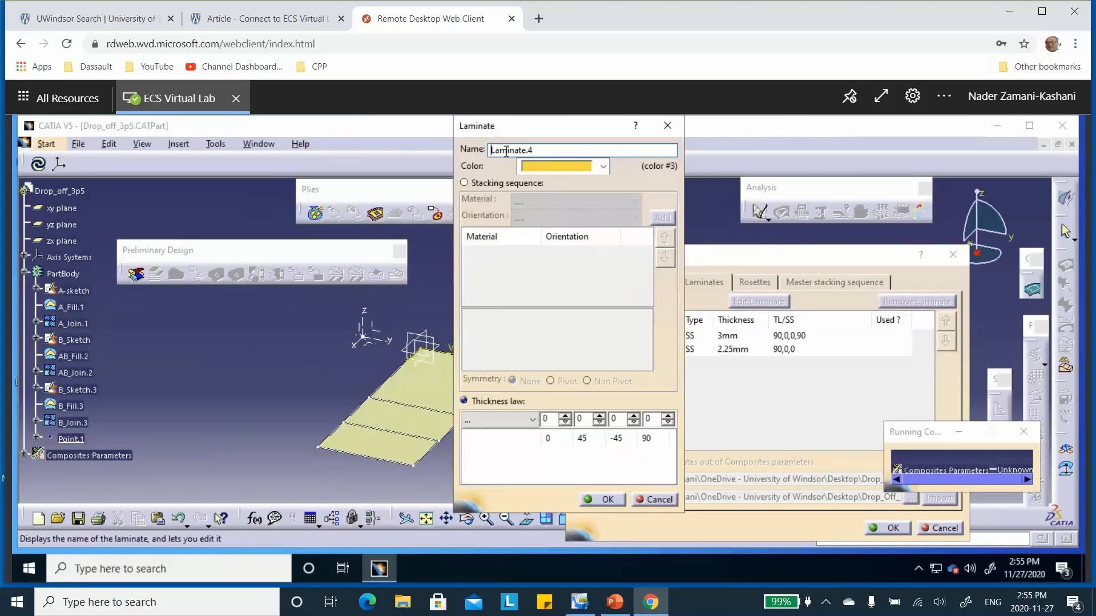
pyautogui.write('B_')
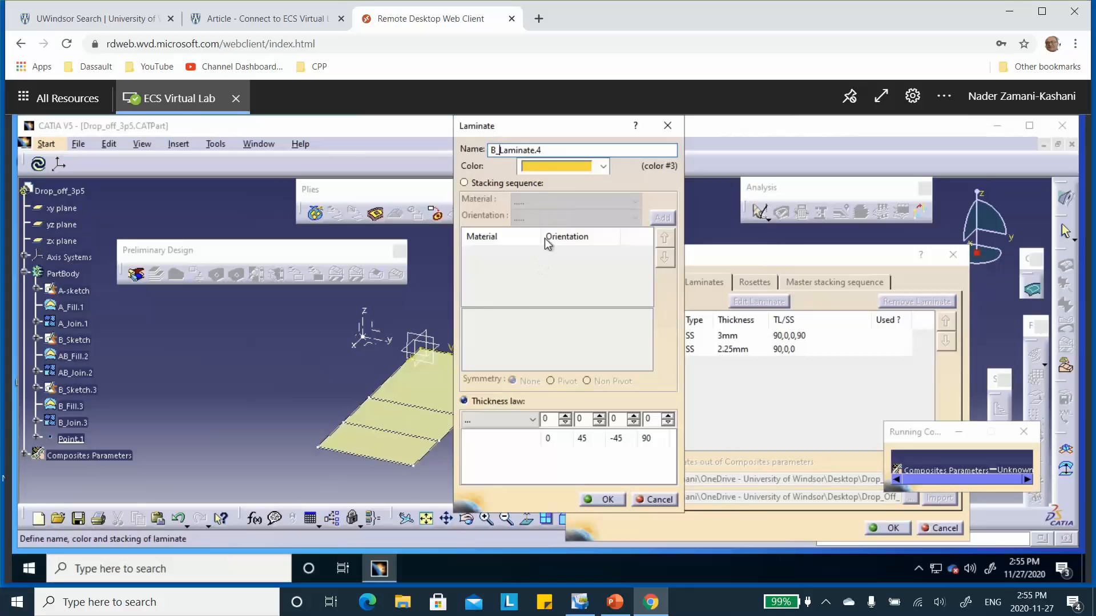
pyautogui.click(476, 183)
# Step: Add a 90 ply followed by a 0 ply of Drop_off_example to B_Laminate.4's stacking sequence
pyautogui.click(632, 201)
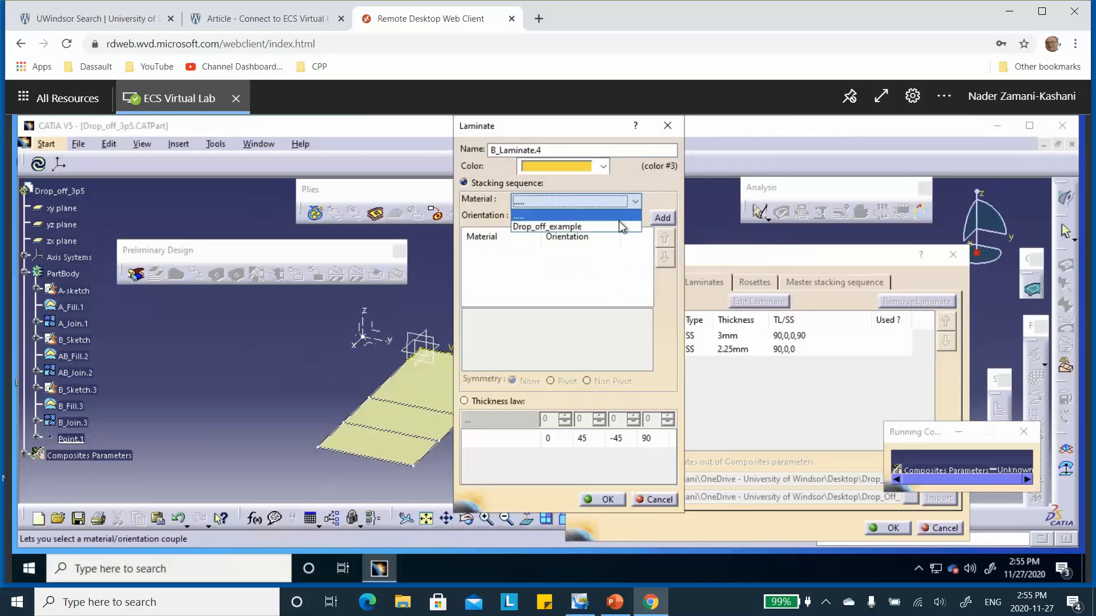
pyautogui.click(638, 227)
pyautogui.click(635, 218)
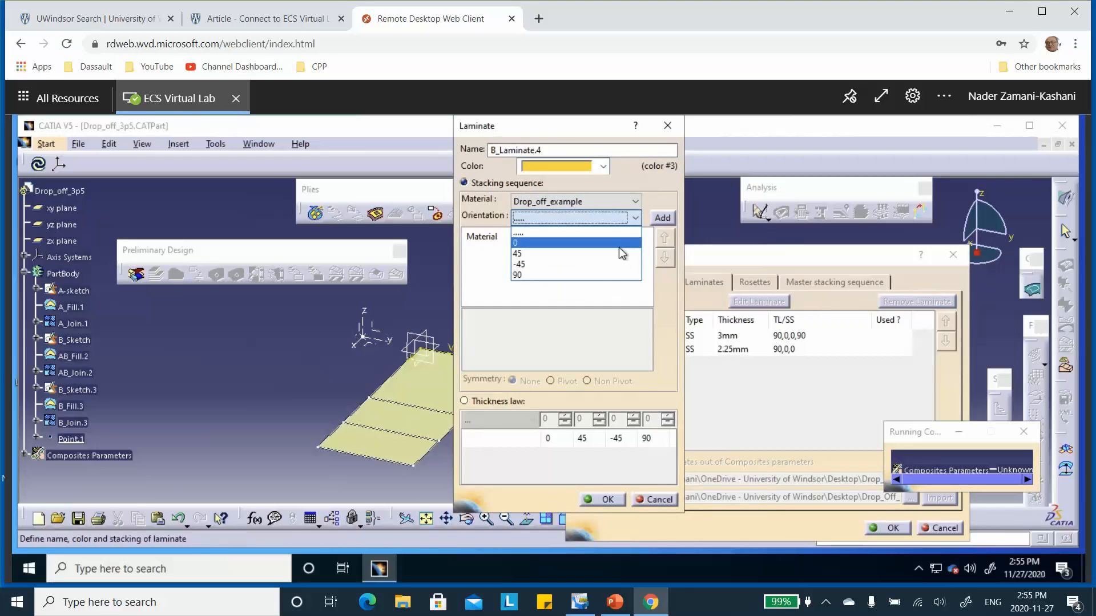
pyautogui.click(602, 277)
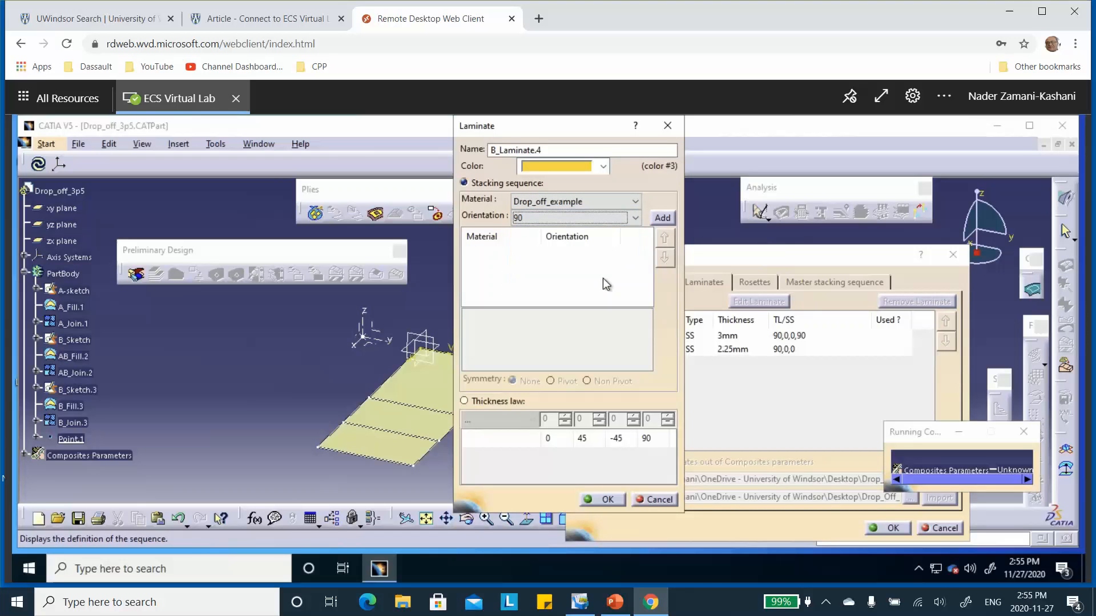
pyautogui.click(662, 217)
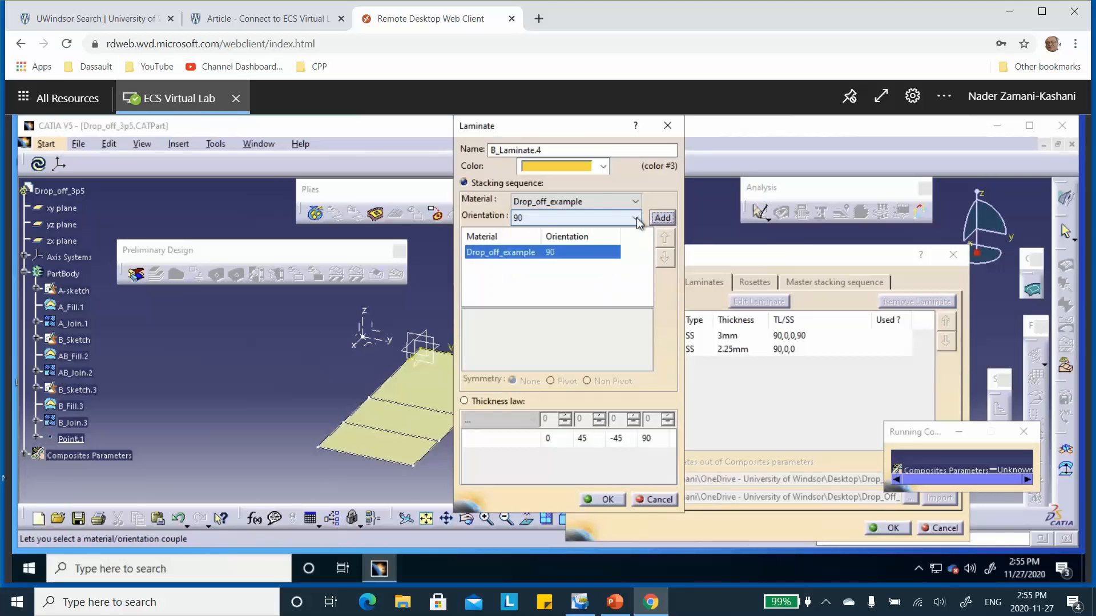
pyautogui.click(636, 217)
pyautogui.click(622, 247)
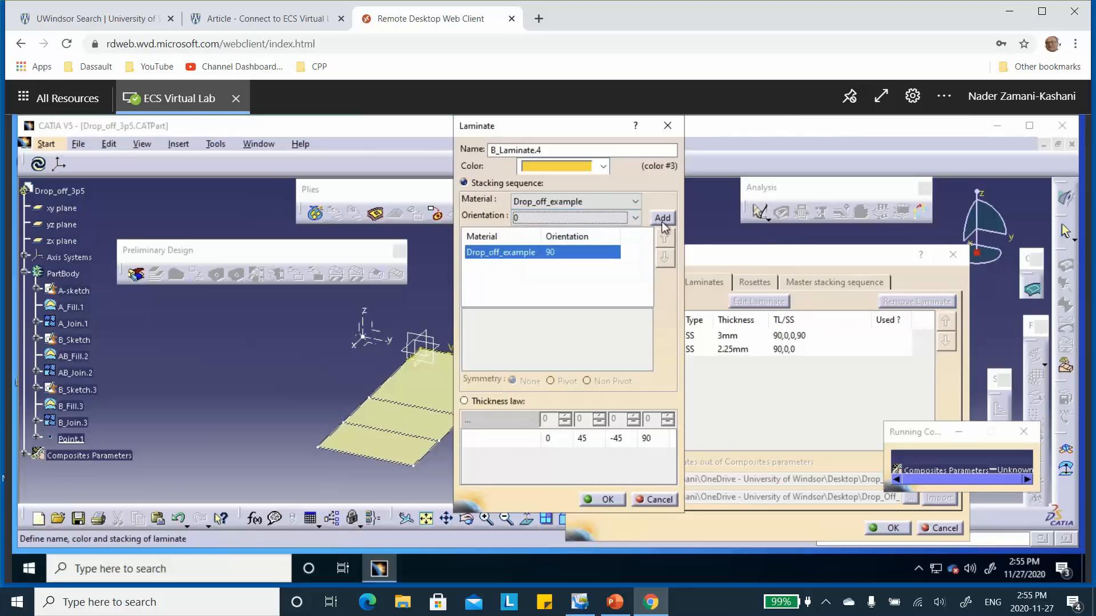
pyautogui.click(663, 218)
# Step: Compare the stack with Zone B on the PowerPoint slide, and accept B_Laminate.4 and the composites parameters in CATIA
pyautogui.click(614, 603)
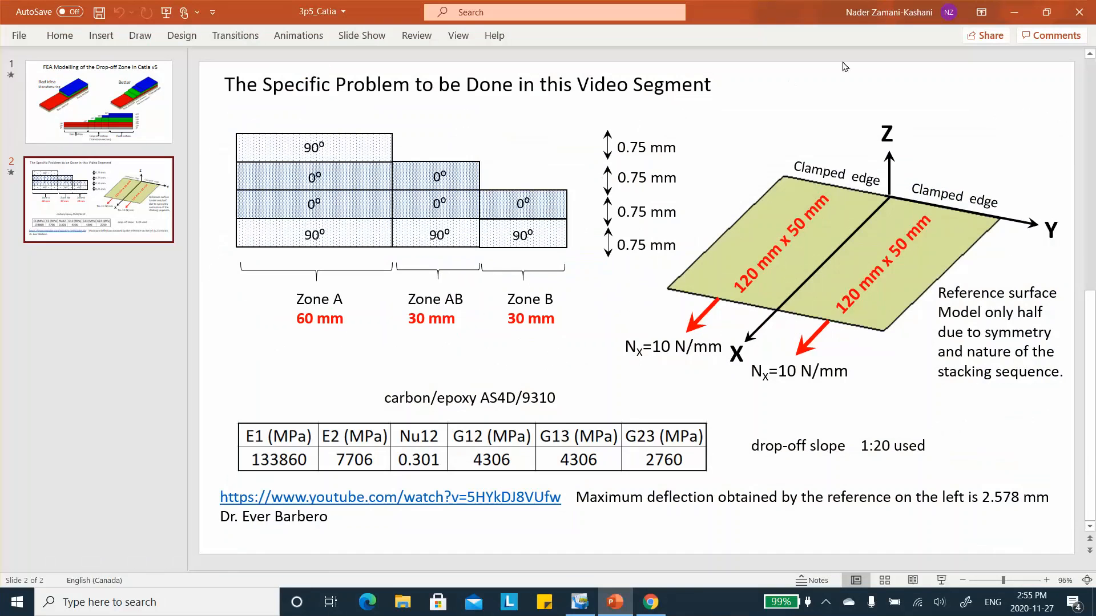
pyautogui.click(1014, 12)
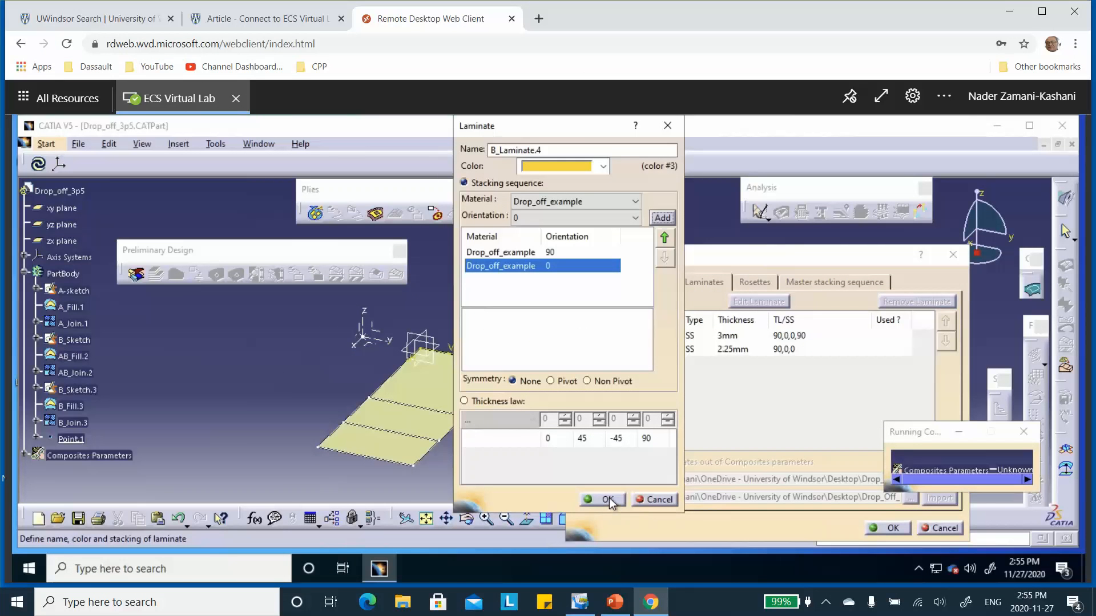
pyautogui.click(607, 499)
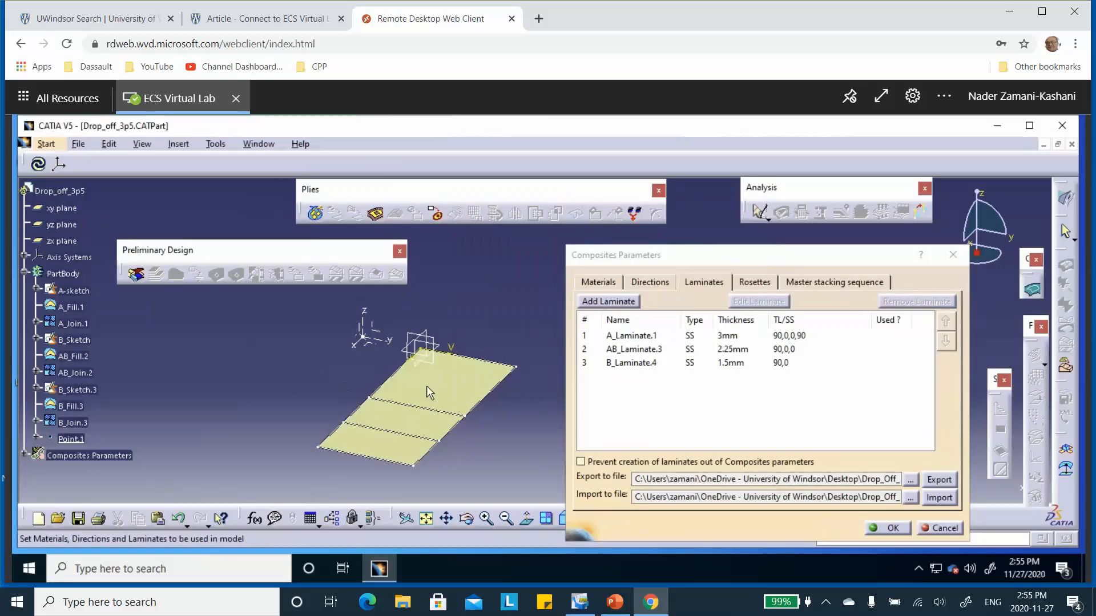
pyautogui.click(892, 528)
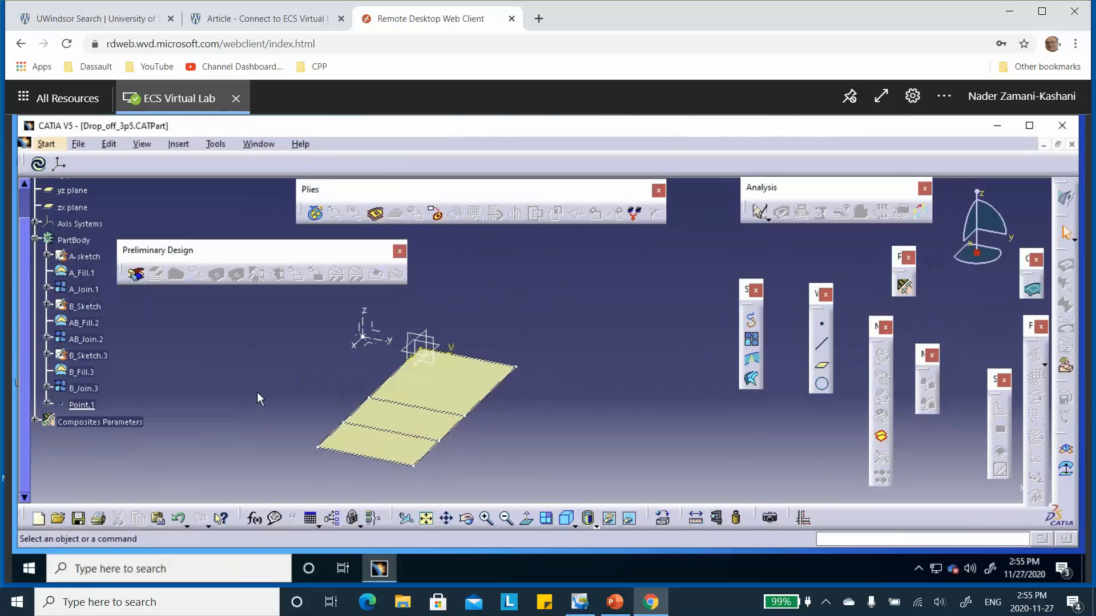
# Step: Start a zones group named A_Zones Group.1 and assign the A_Join.1 surface to it
pyautogui.scroll(-2, 146, 371)
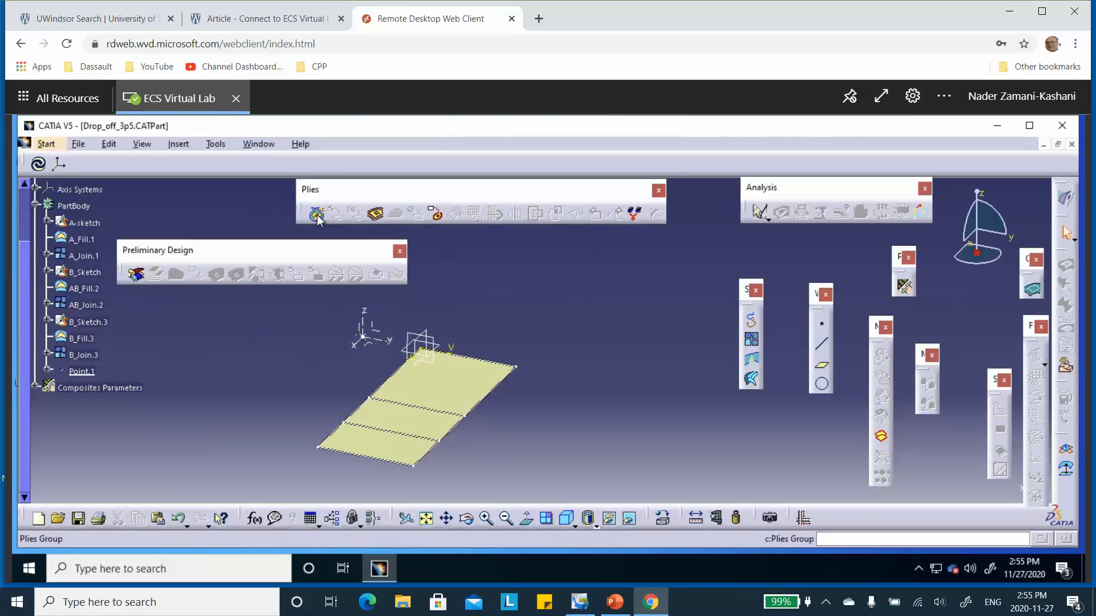
pyautogui.click(136, 277)
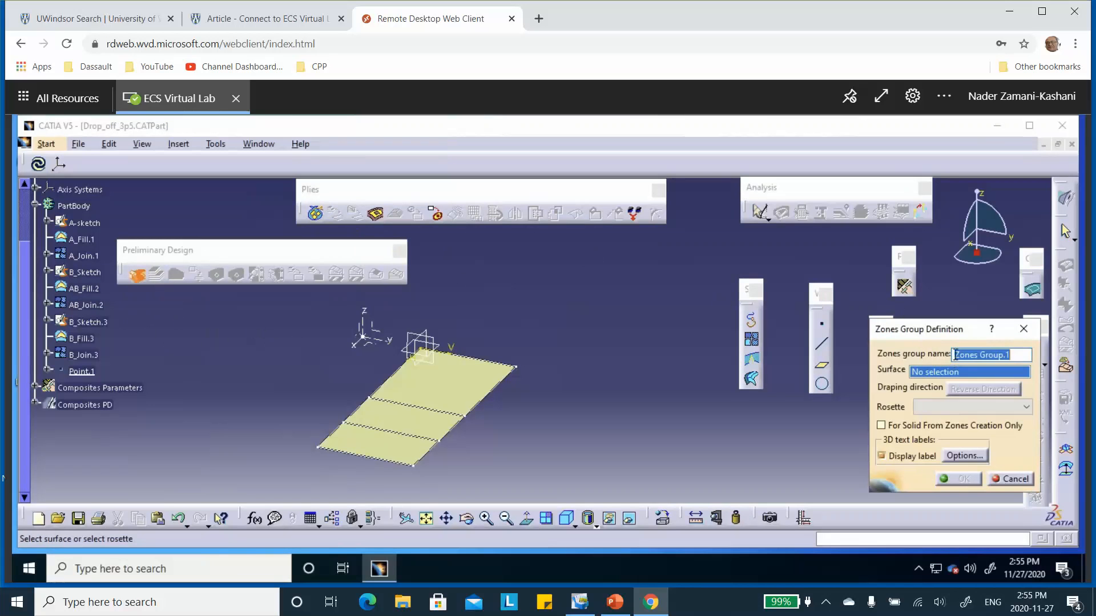
pyautogui.click(955, 355)
pyautogui.write('A_')
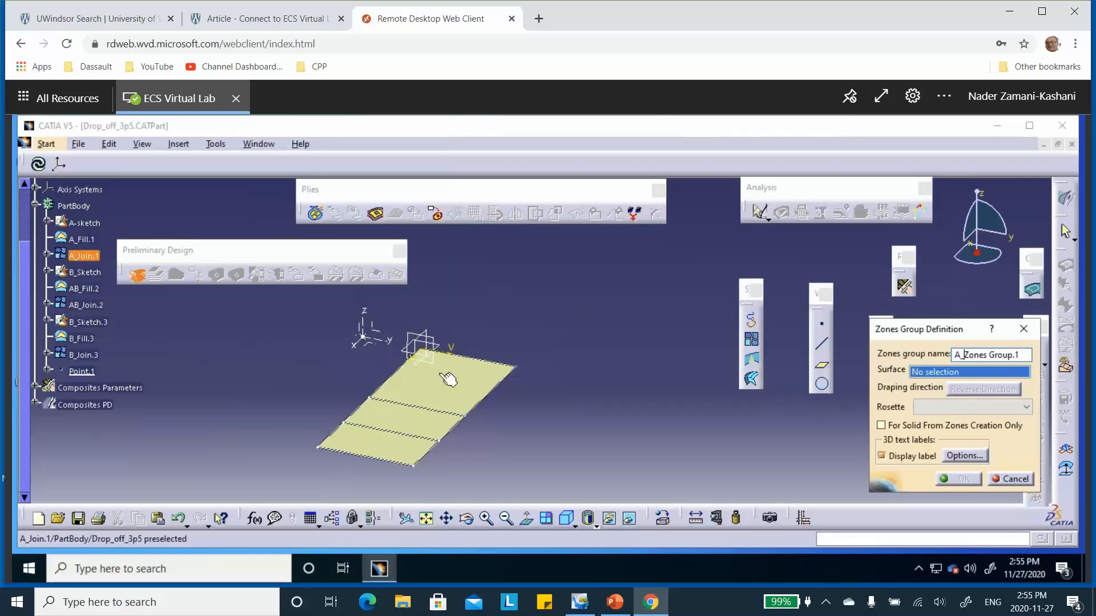
pyautogui.click(463, 372)
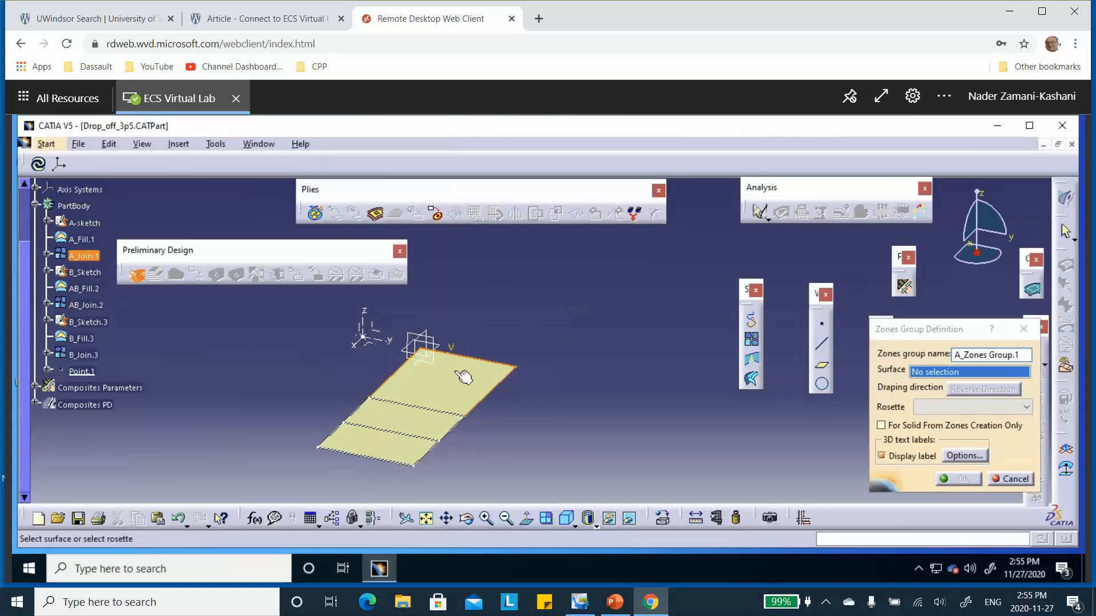
# Step: Reverse the draping direction so it points upward, assign Rosette.1, and accept the zones group
pyautogui.click(443, 405)
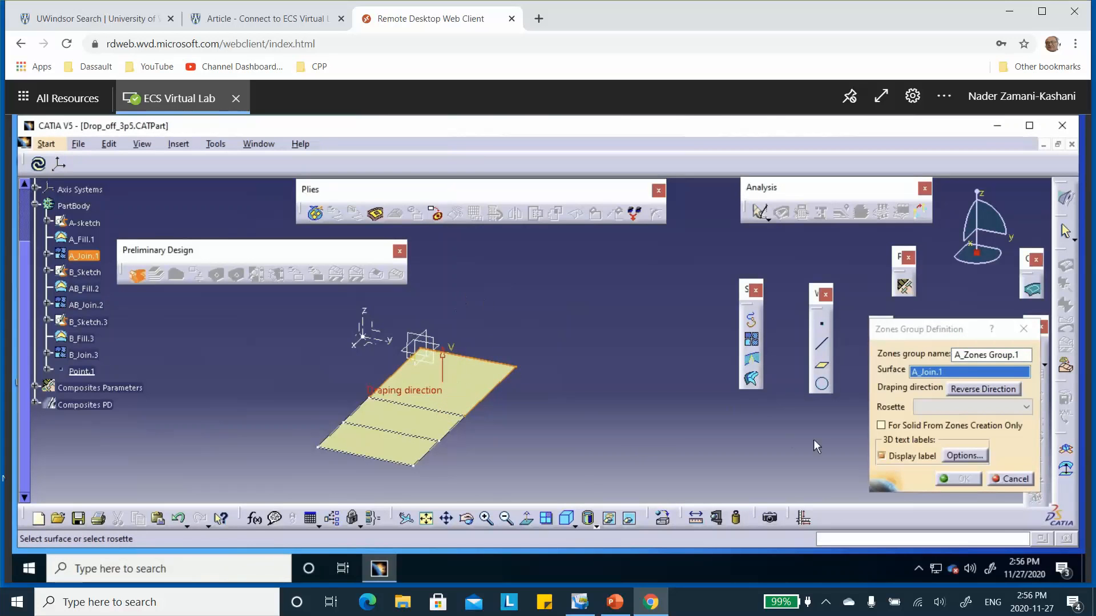
pyautogui.click(1026, 407)
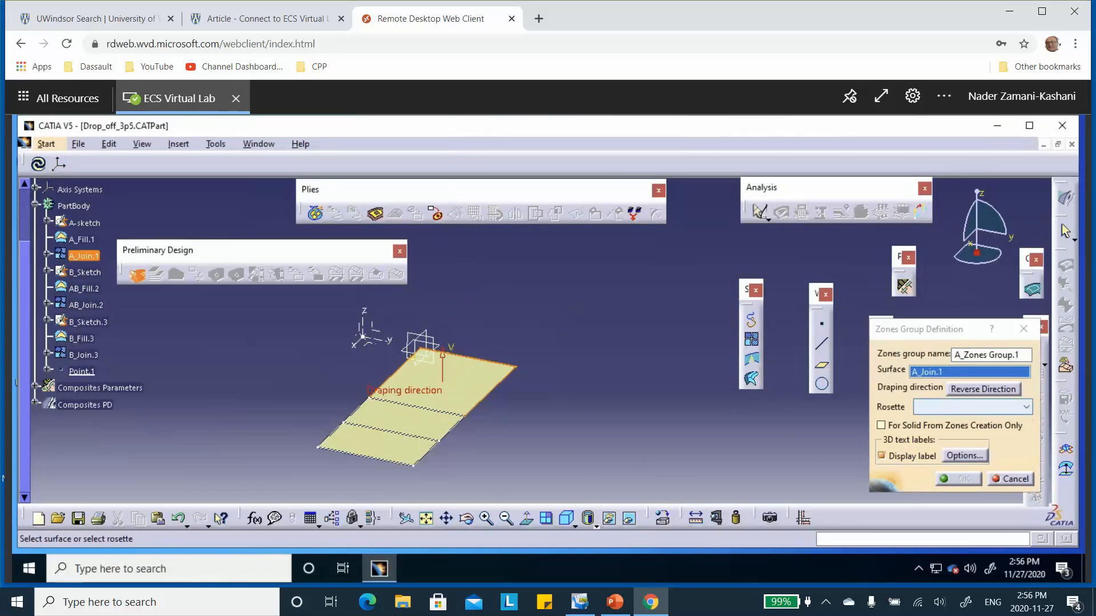
pyautogui.click(983, 432)
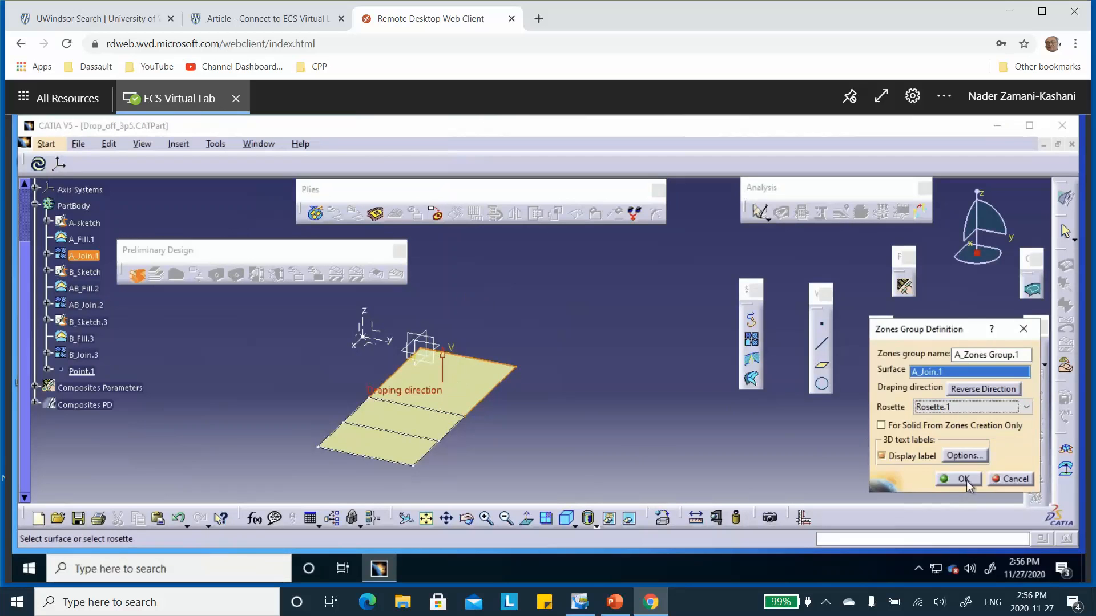
pyautogui.click(964, 479)
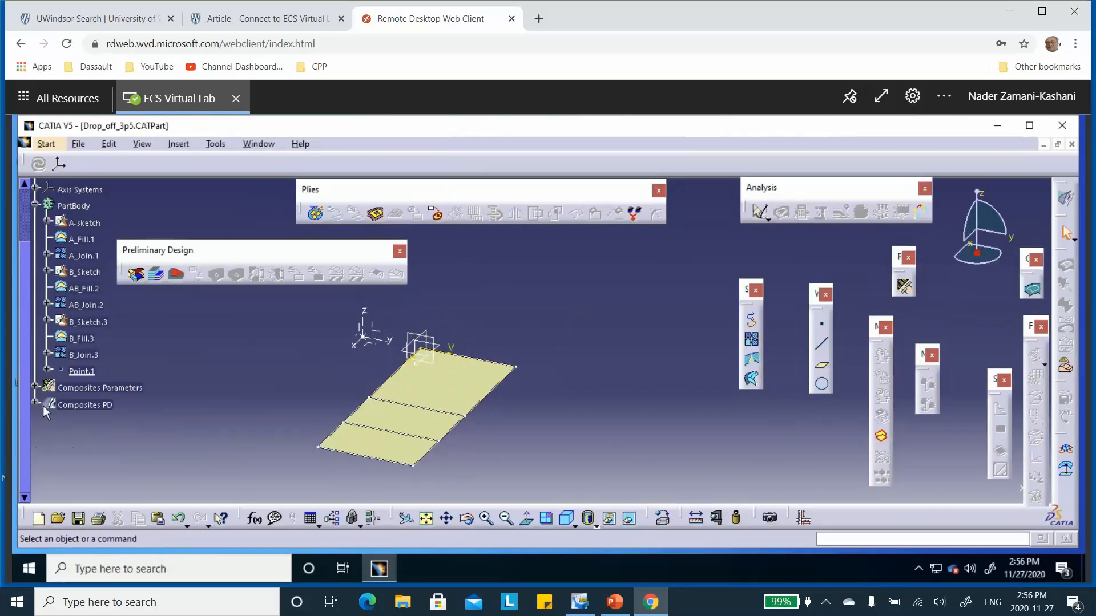
# Step: Start a zone in A_Zones Group.1 and select A-sketch as its contour curve
pyautogui.scroll(-2, 245, 364)
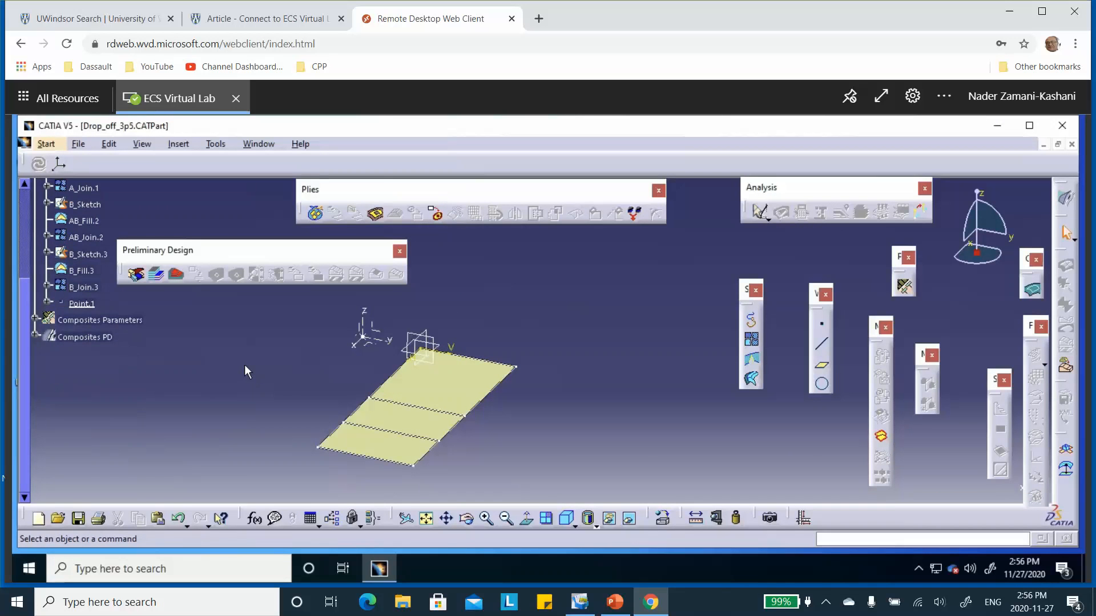
pyautogui.click(35, 335)
pyautogui.click(158, 276)
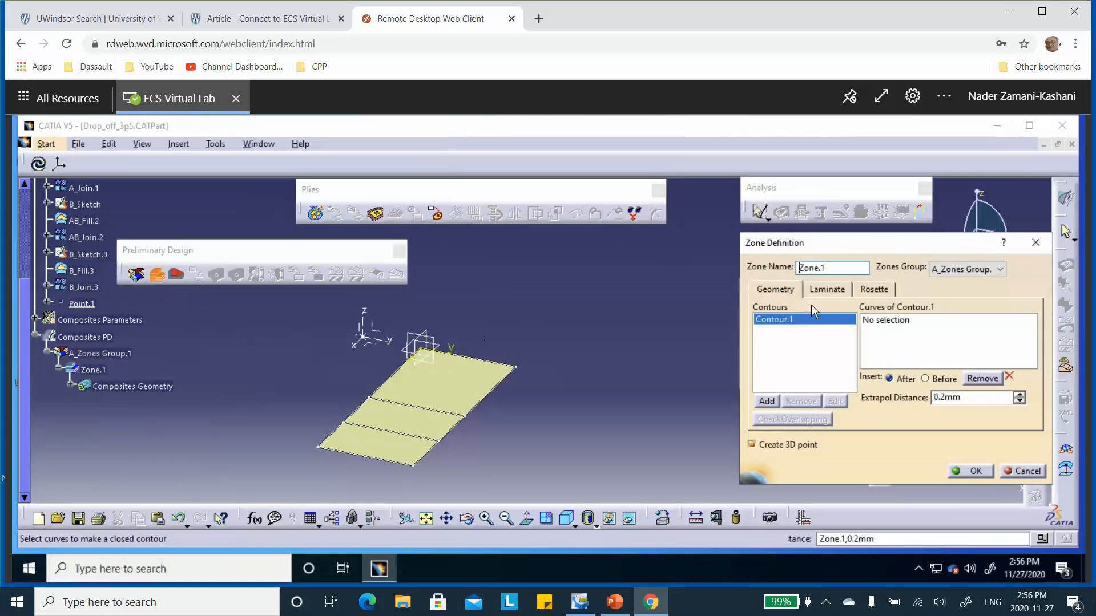
pyautogui.click(885, 323)
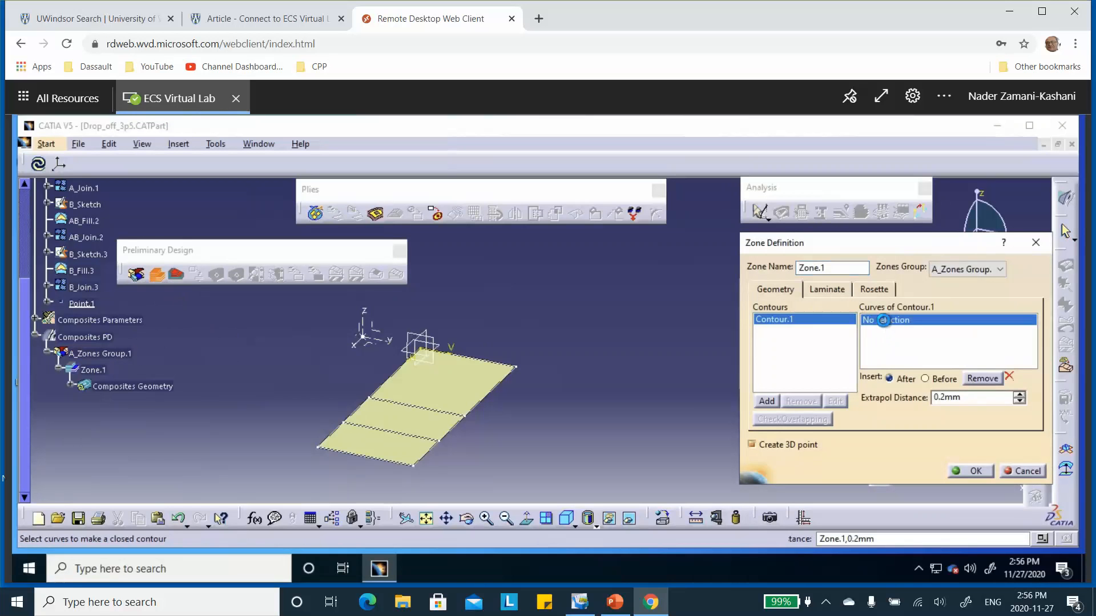
pyautogui.click(497, 395)
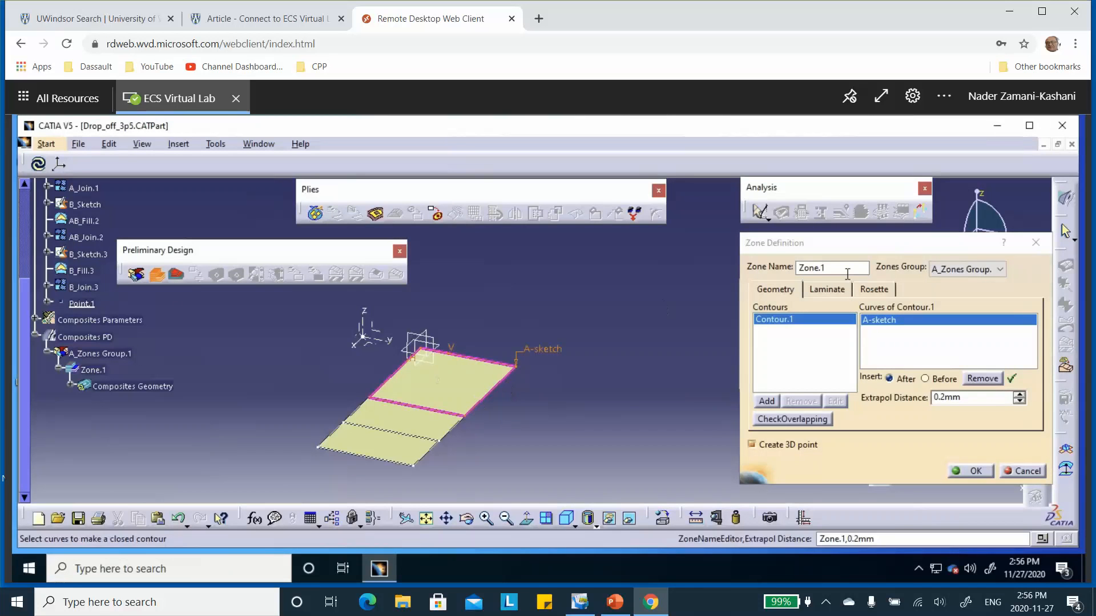
# Step: Assign A_Laminate.1 to the zone, check that it uses Rosette.1, and accept the zone
pyautogui.click(827, 291)
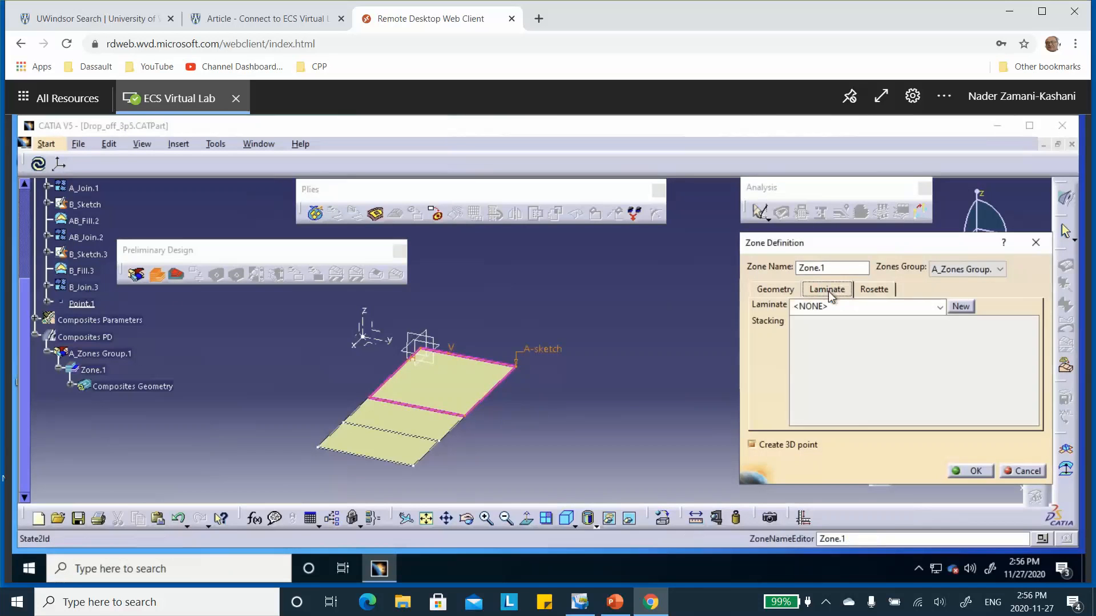
pyautogui.click(939, 311)
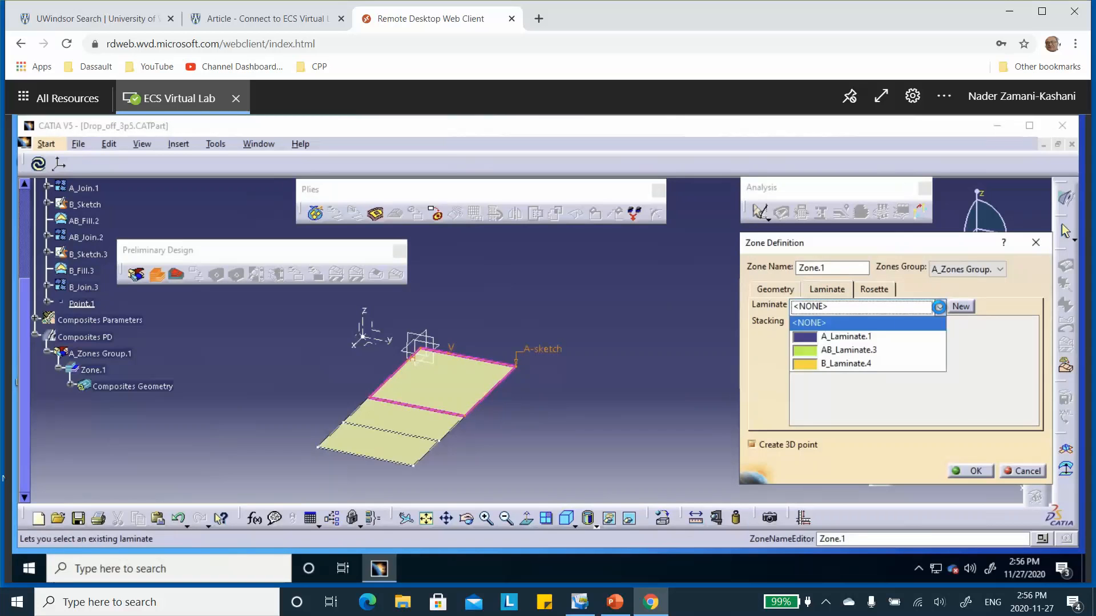
pyautogui.click(890, 339)
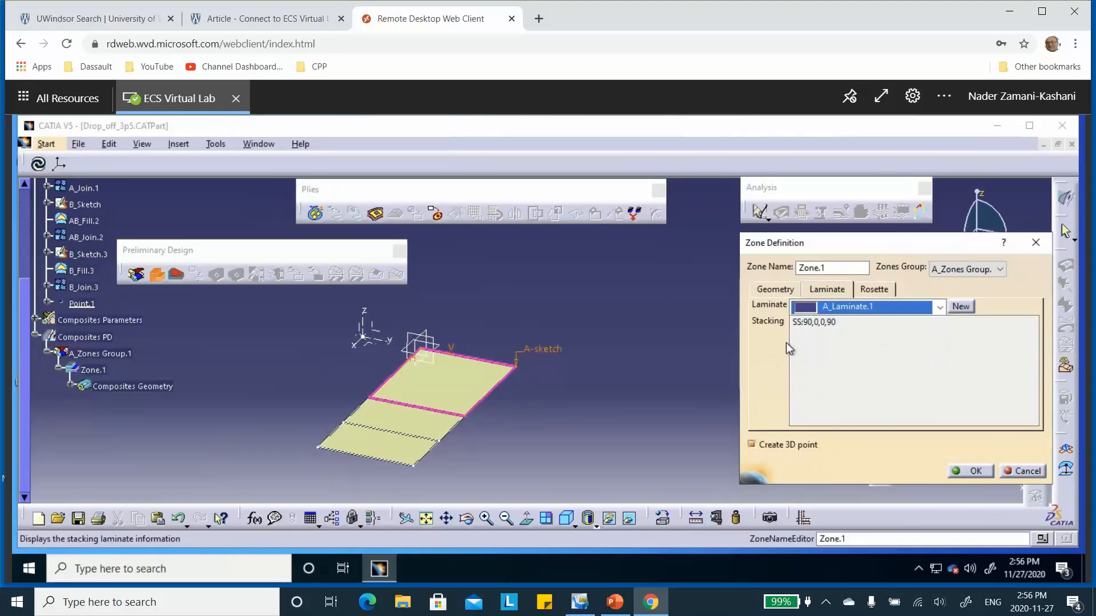
pyautogui.click(874, 290)
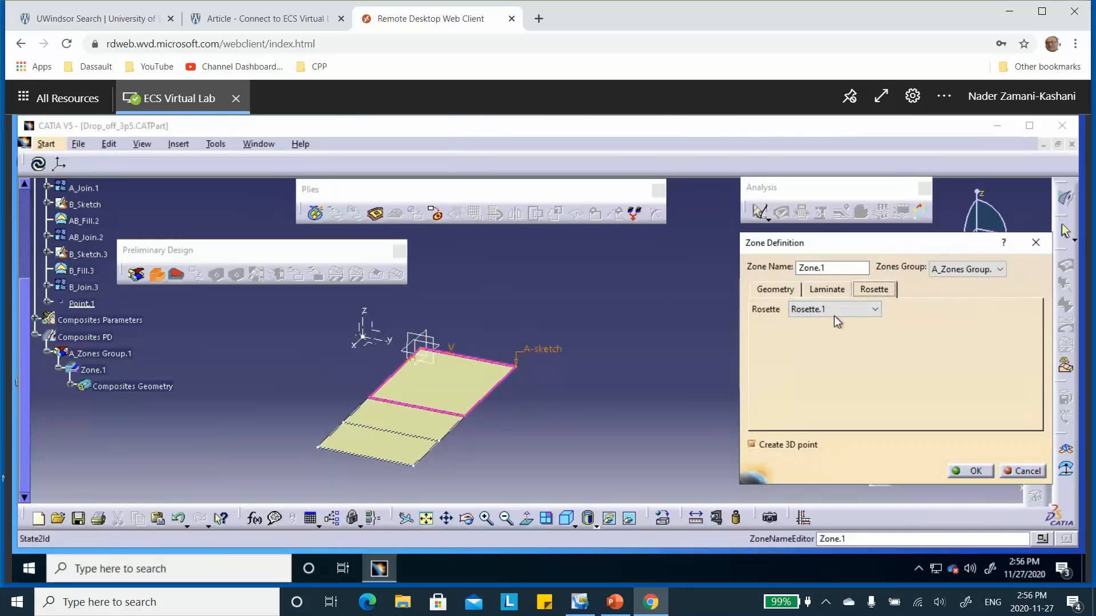
pyautogui.click(972, 471)
# Step: Start a second zones group named B_Zones Group.1 and assign the AB_Join.2 surface to it
pyautogui.scroll(-3, 183, 379)
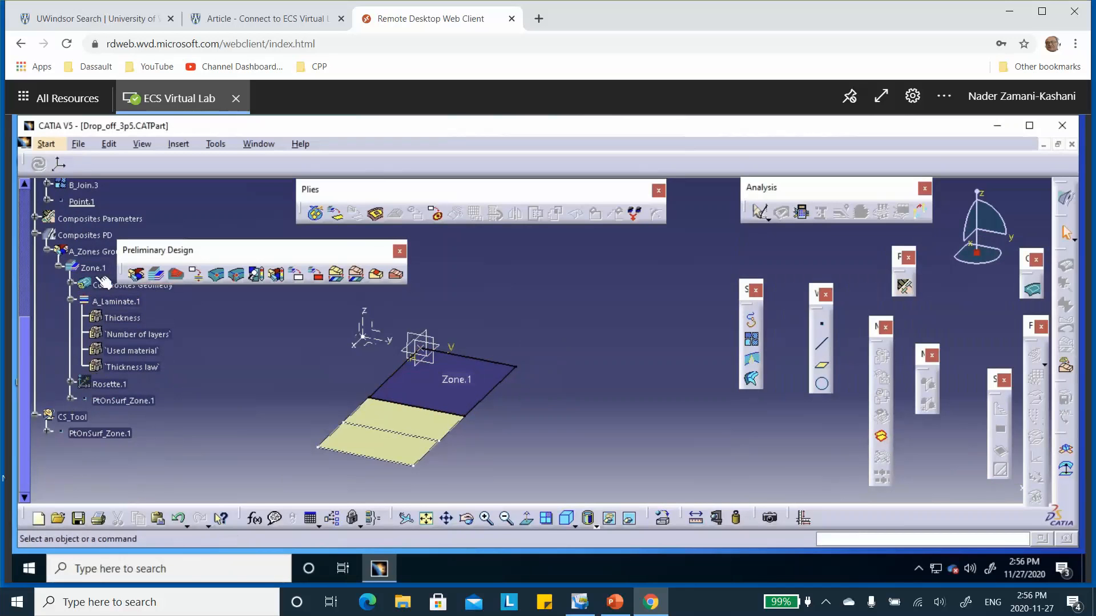
pyautogui.click(136, 275)
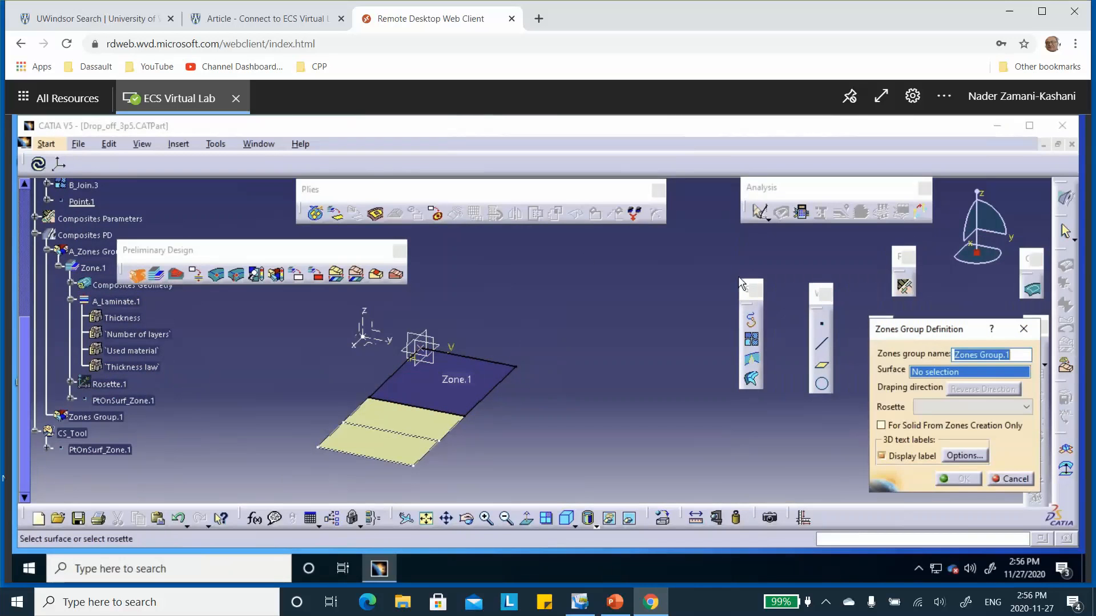
pyautogui.click(954, 358)
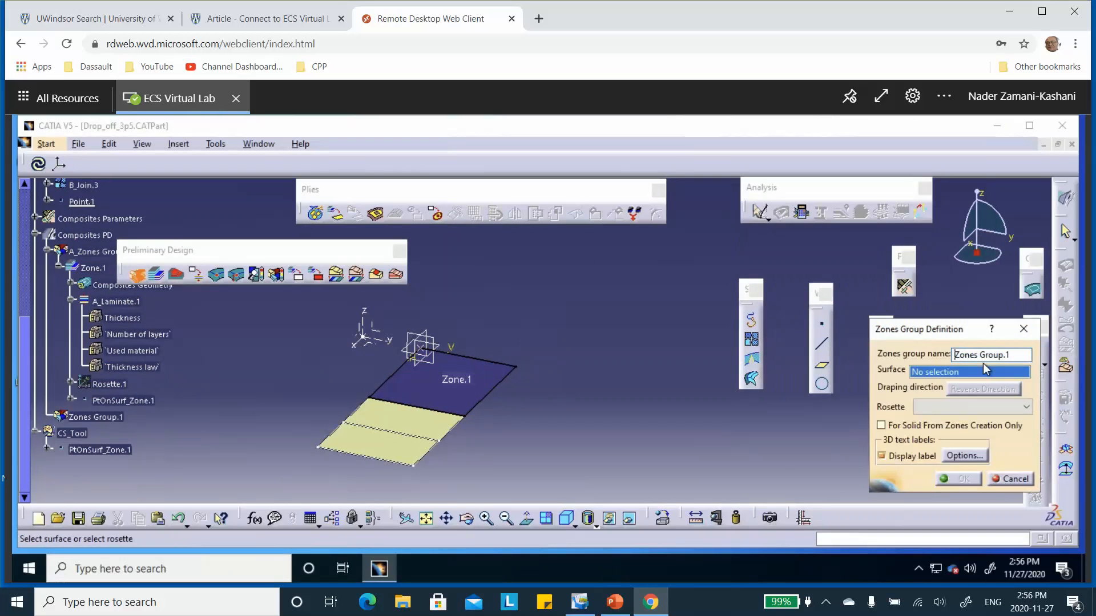
pyautogui.write('B_')
pyautogui.click(416, 427)
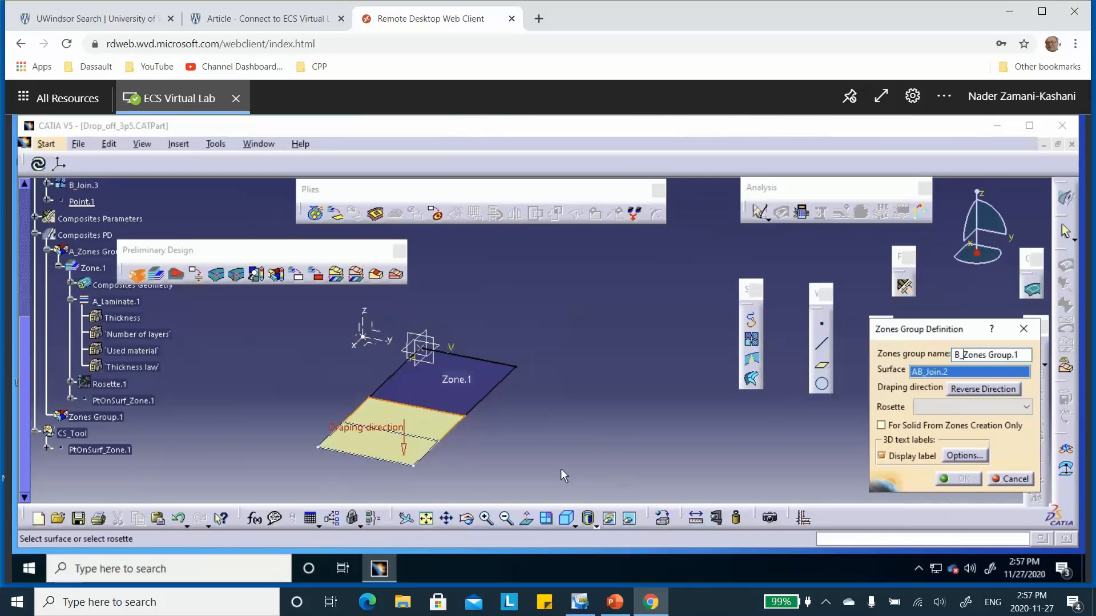
# Step: Reverse the B_Zones Group.1 draping direction so it points upward, assign Rosette.1, and accept the group
pyautogui.click(404, 450)
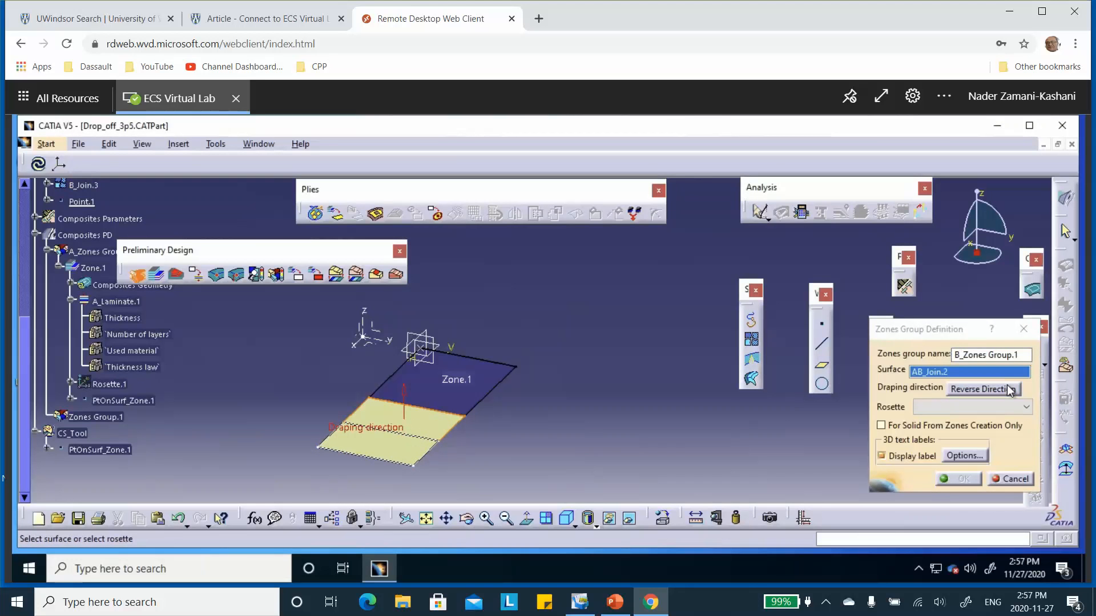
pyautogui.click(1028, 408)
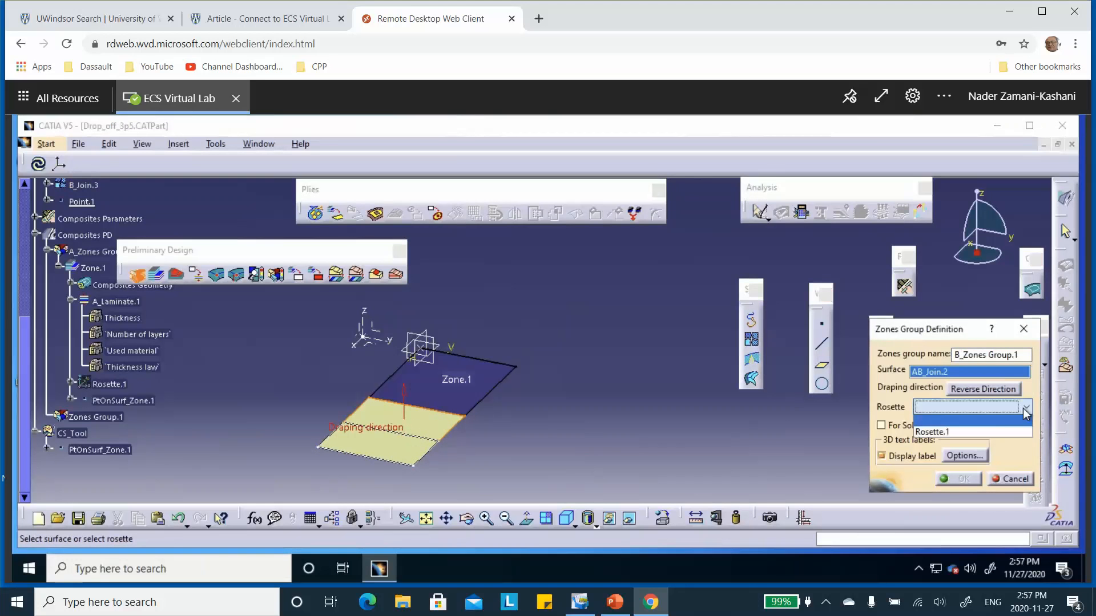
pyautogui.click(988, 436)
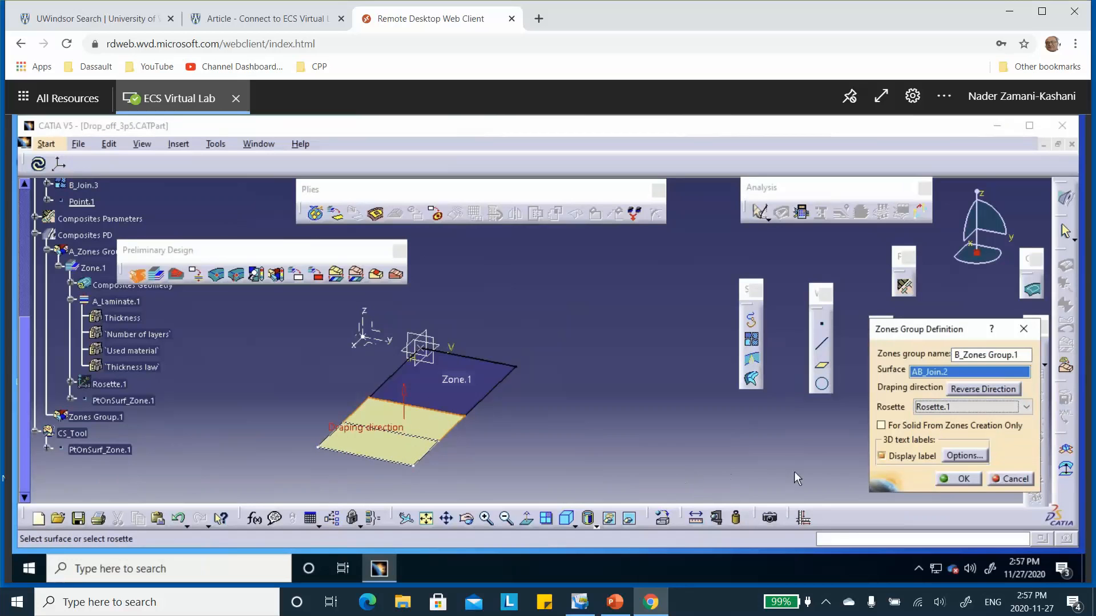
pyautogui.click(963, 480)
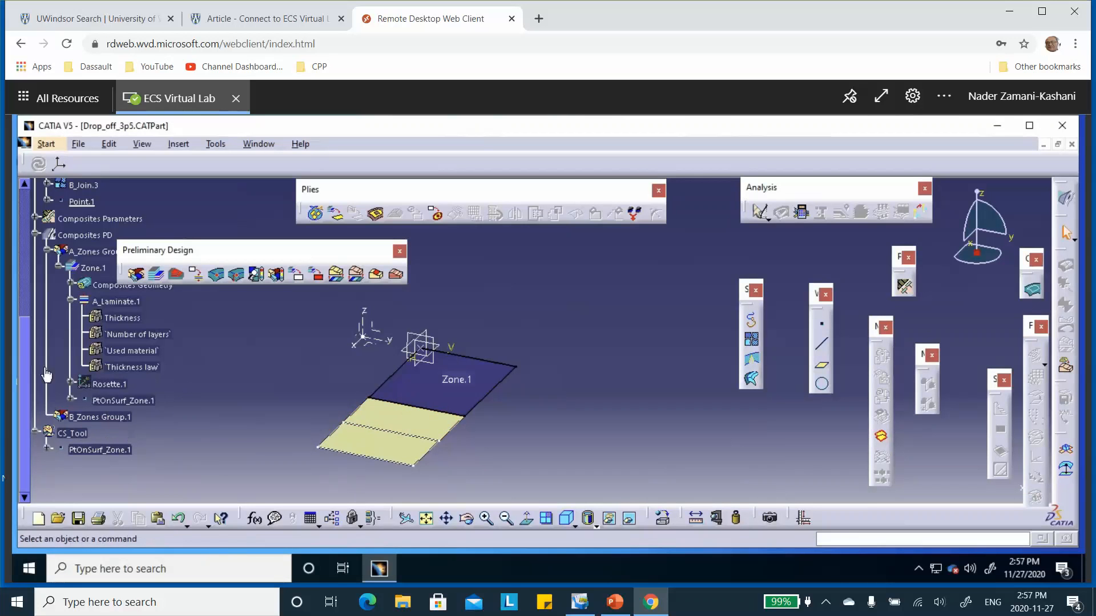
# Step: Rename Zone.1 under A_Zones Group.1 as A_Zone.1
pyautogui.click(58, 266)
pyautogui.moveTo(208, 251); pyautogui.dragTo(327, 232)
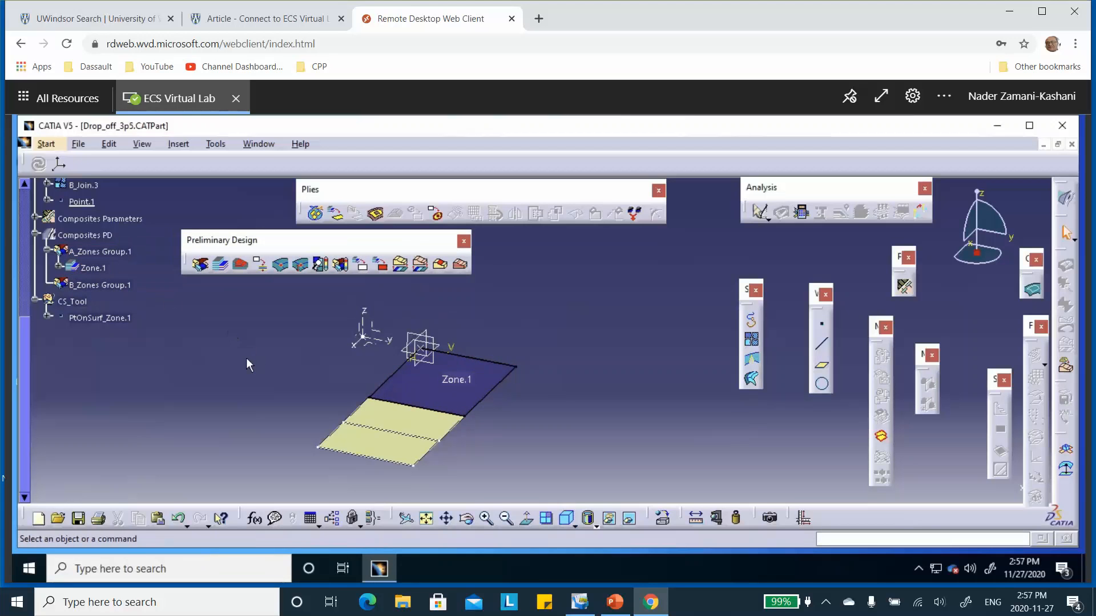
pyautogui.doubleClick(100, 267)
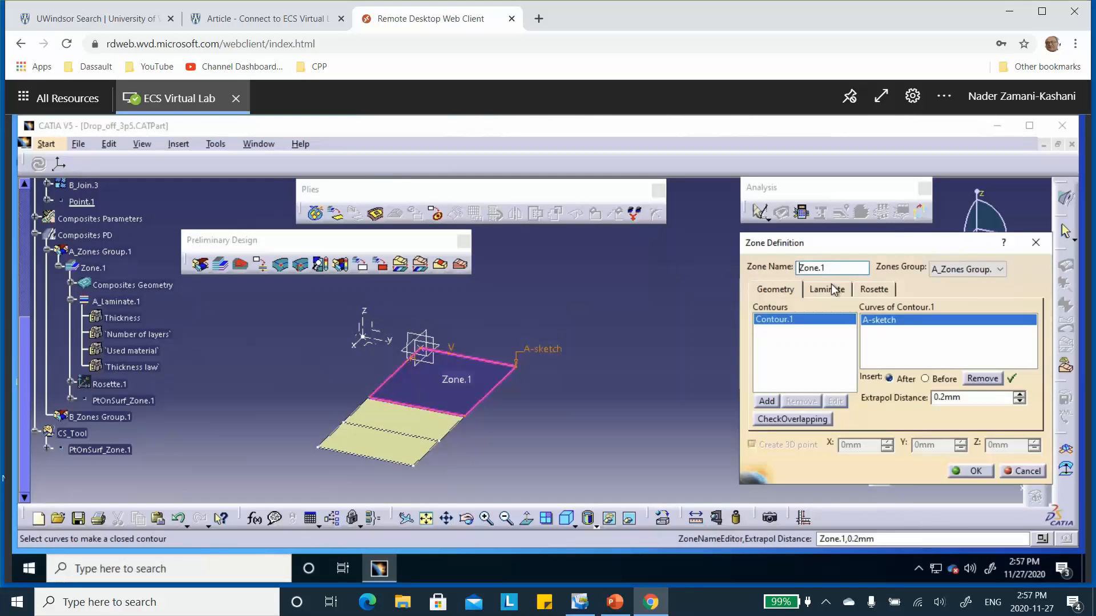
pyautogui.write('A_')
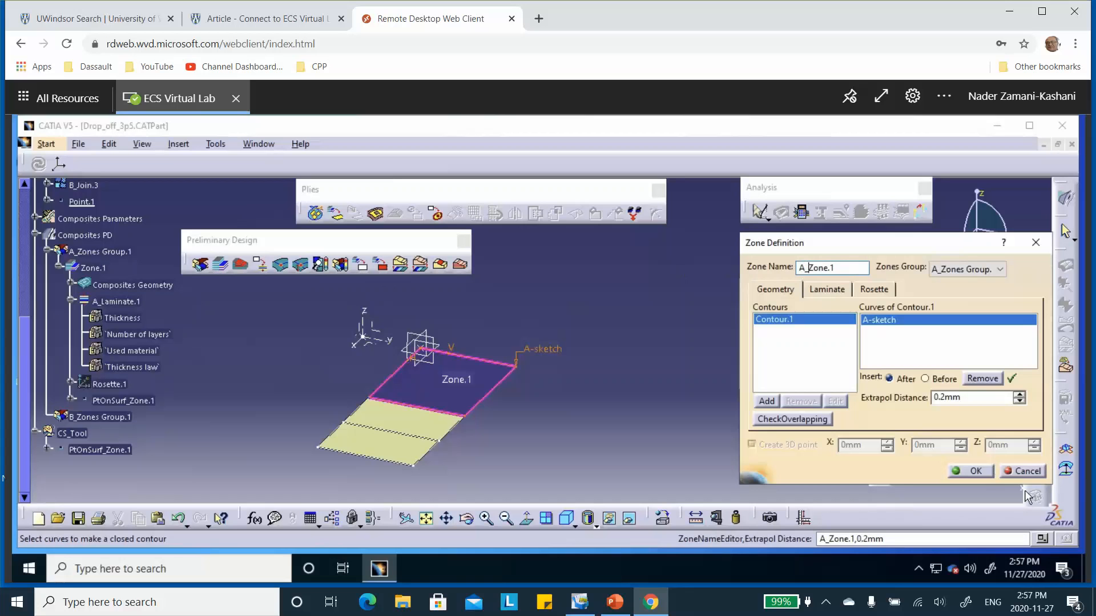
pyautogui.click(975, 472)
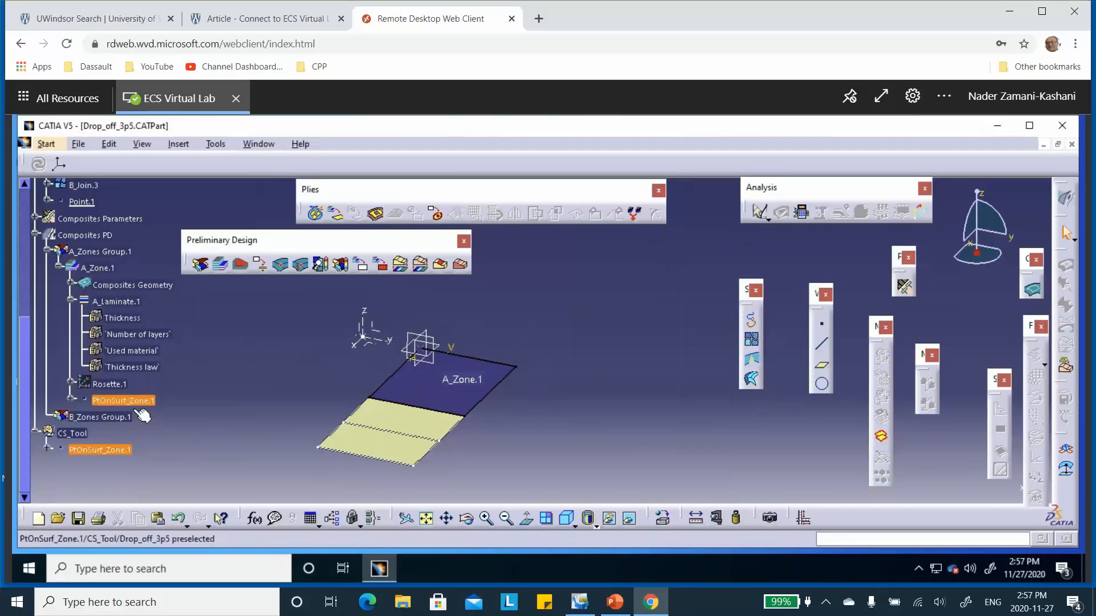
pyautogui.scroll(-1, 298, 355)
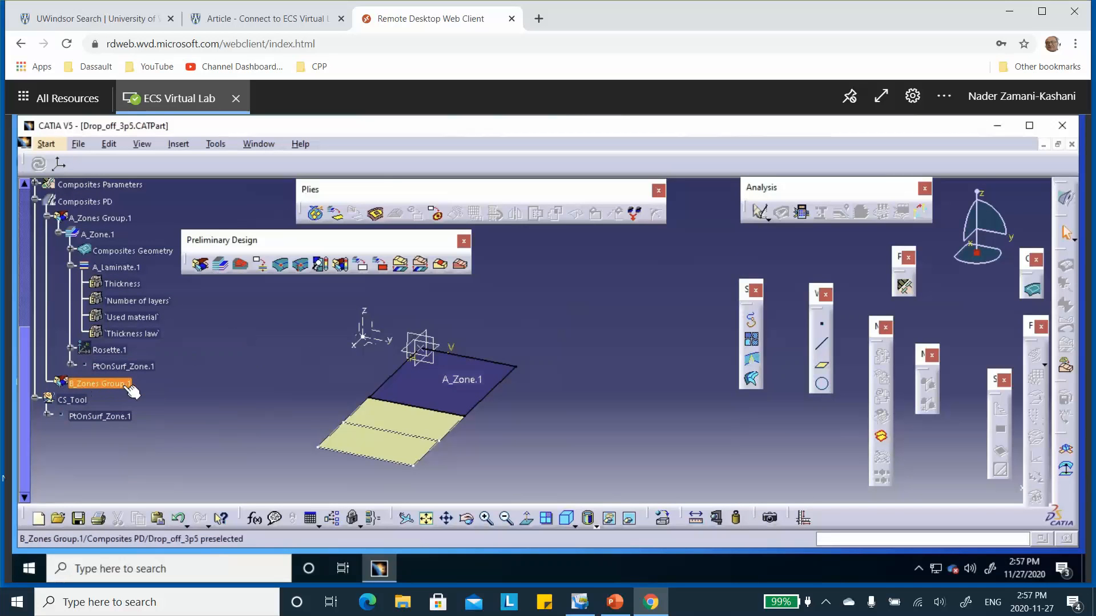
pyautogui.click(222, 265)
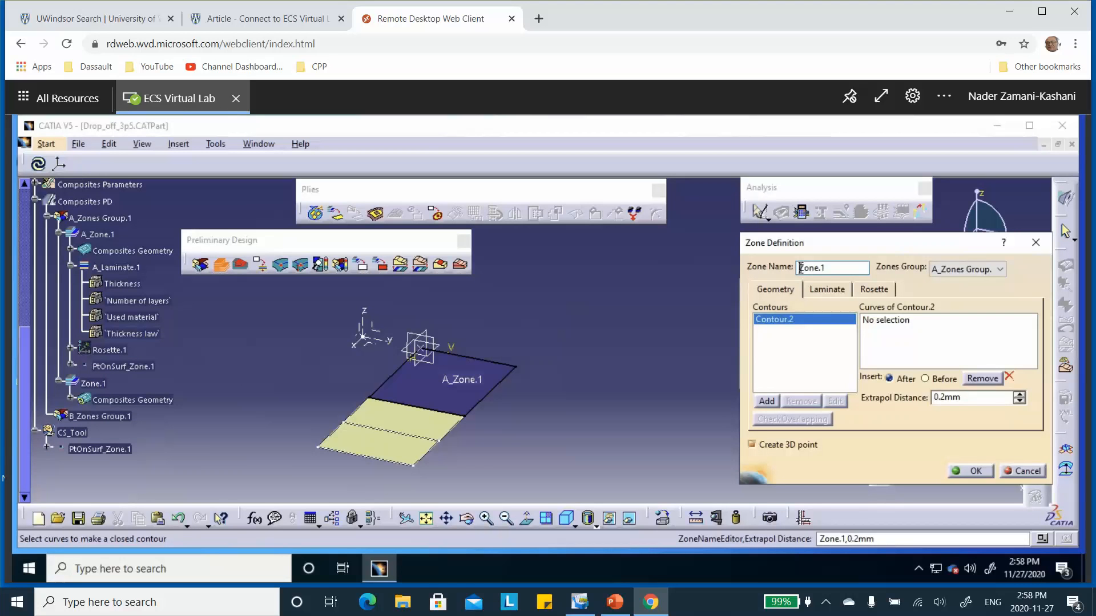
pyautogui.click(1024, 471)
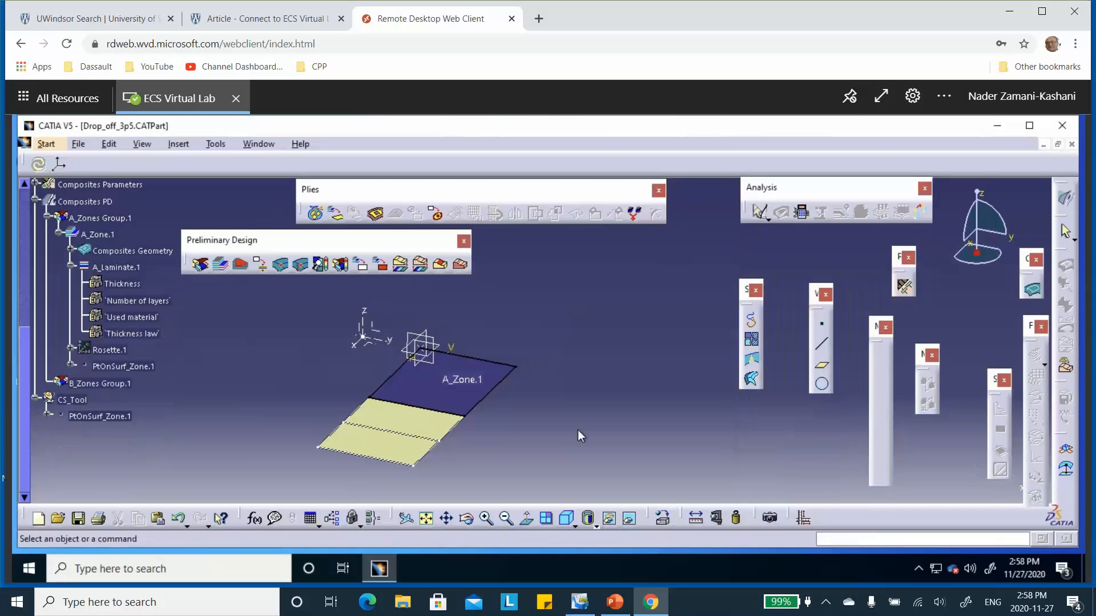
# Step: Rename B_Zones Group.1 as AB_Zones Group.1
pyautogui.doubleClick(100, 383)
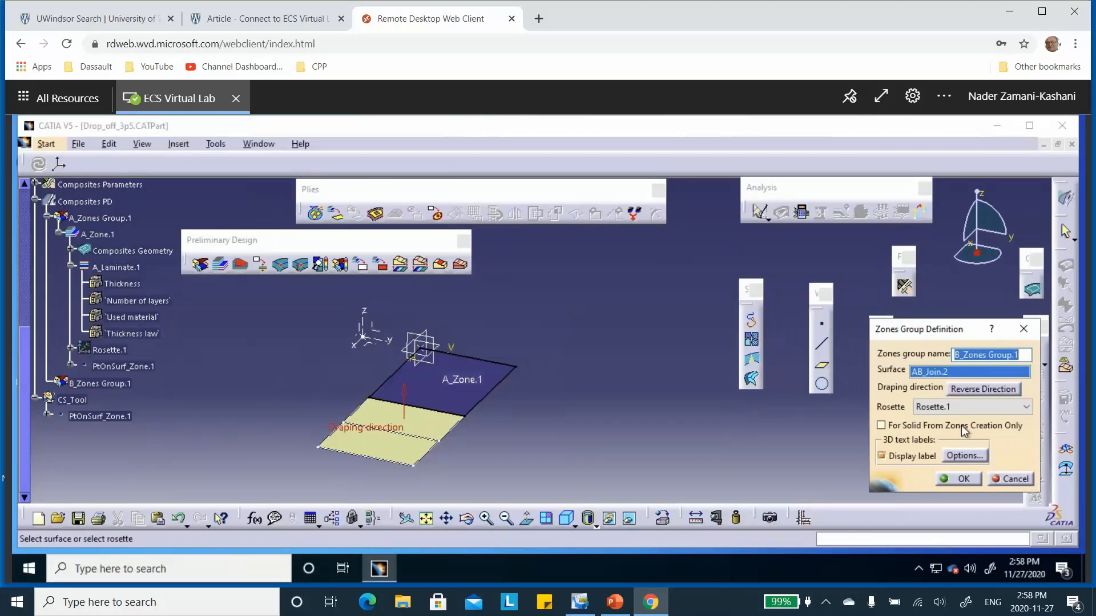
pyautogui.click(958, 355)
pyautogui.write('A')
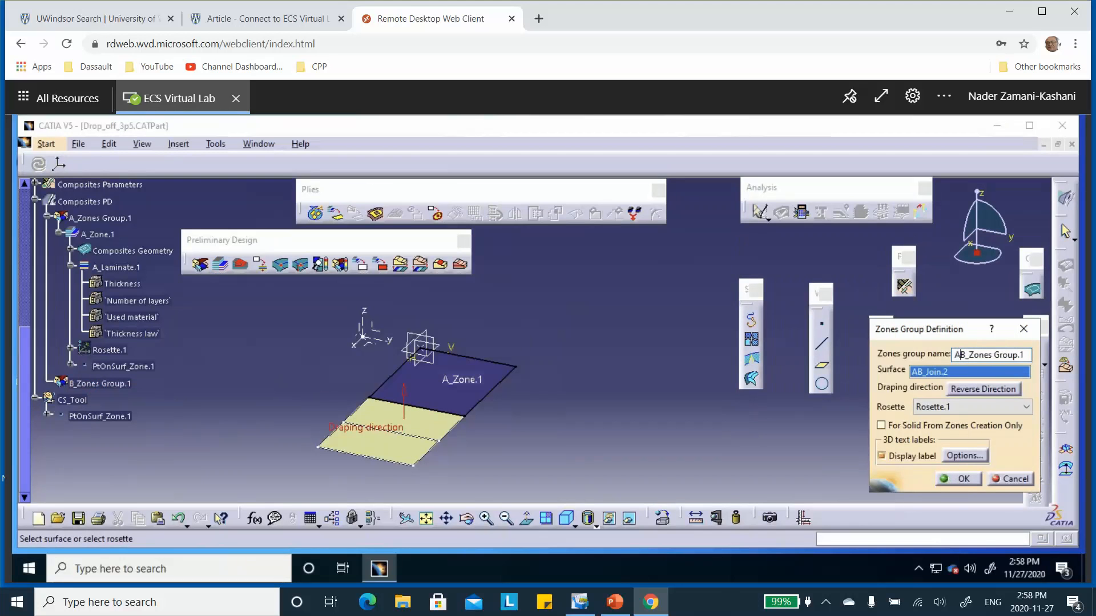
pyautogui.click(964, 480)
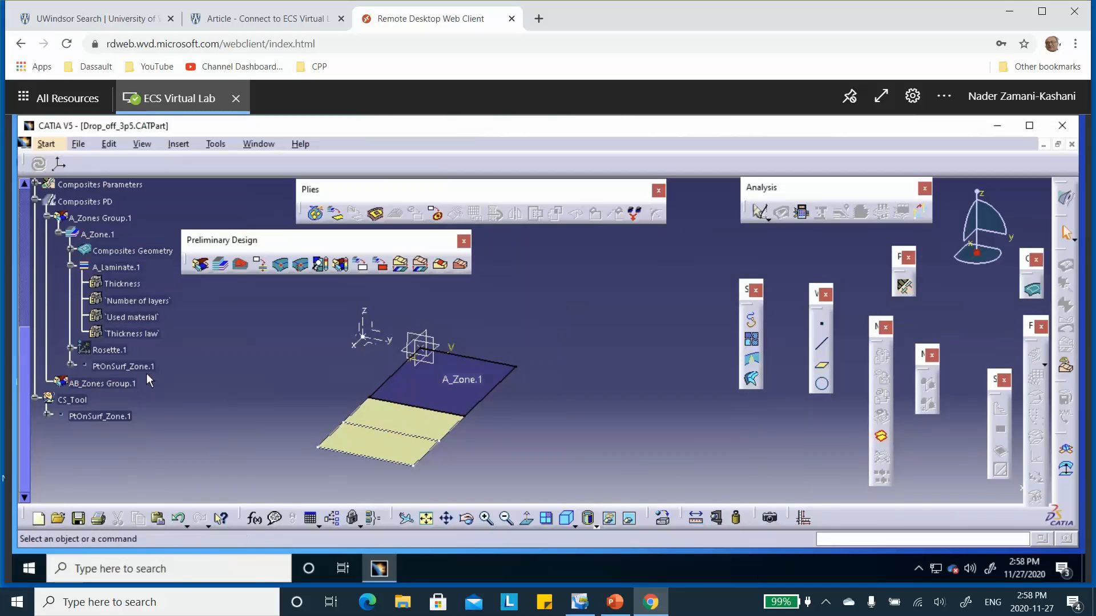
# Step: Start a new zone named AB_Zone.1 and assign the AB_Laminate.3 laminate to it
pyautogui.click(220, 263)
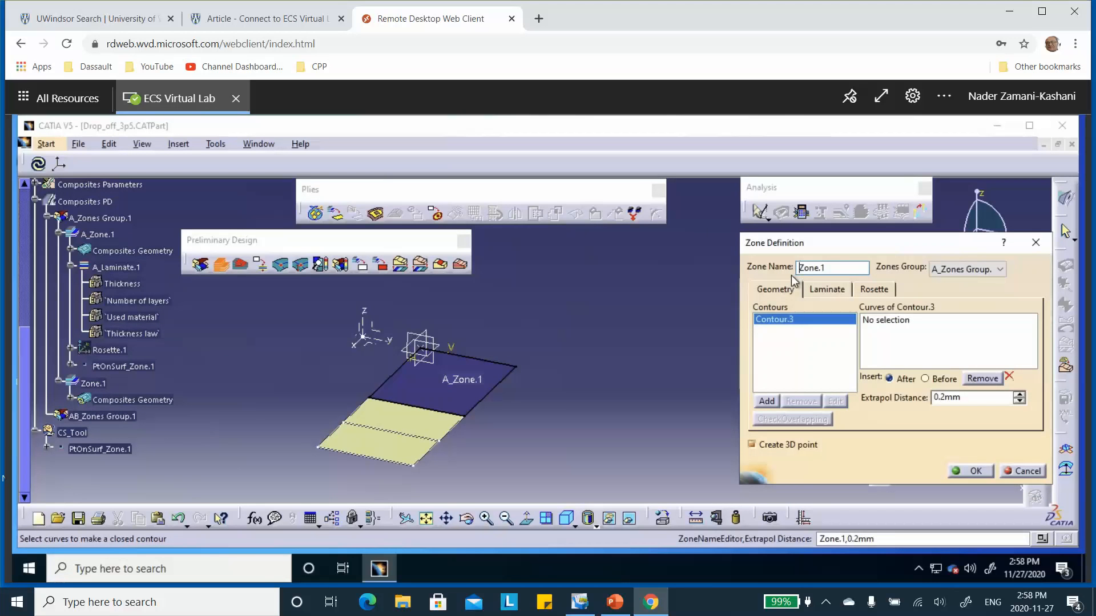
pyautogui.write('A')
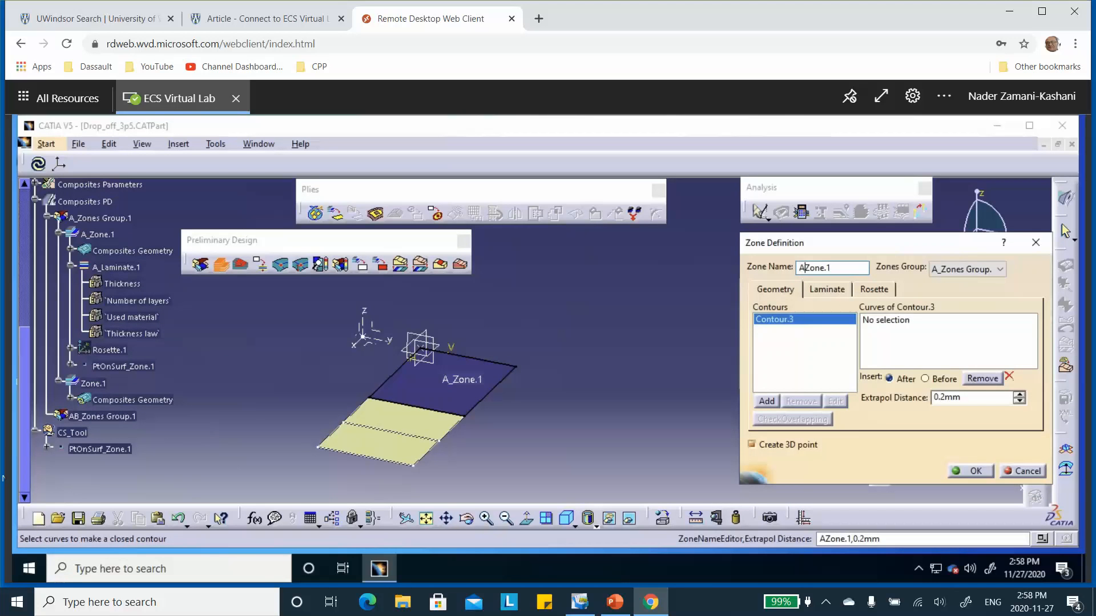
pyautogui.write('B_')
pyautogui.click(825, 290)
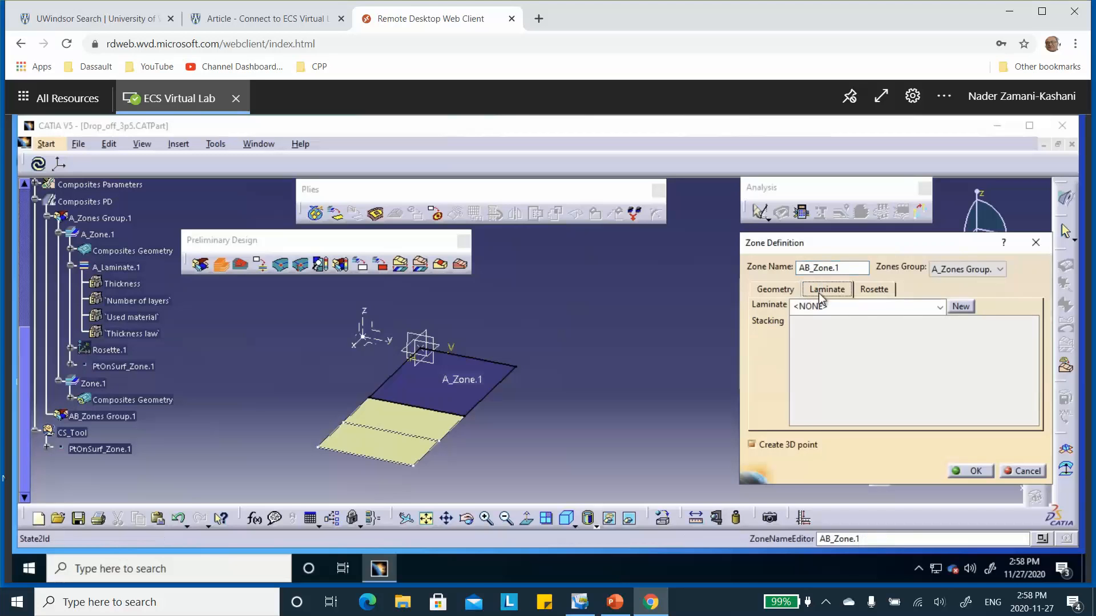
pyautogui.click(940, 309)
pyautogui.click(879, 351)
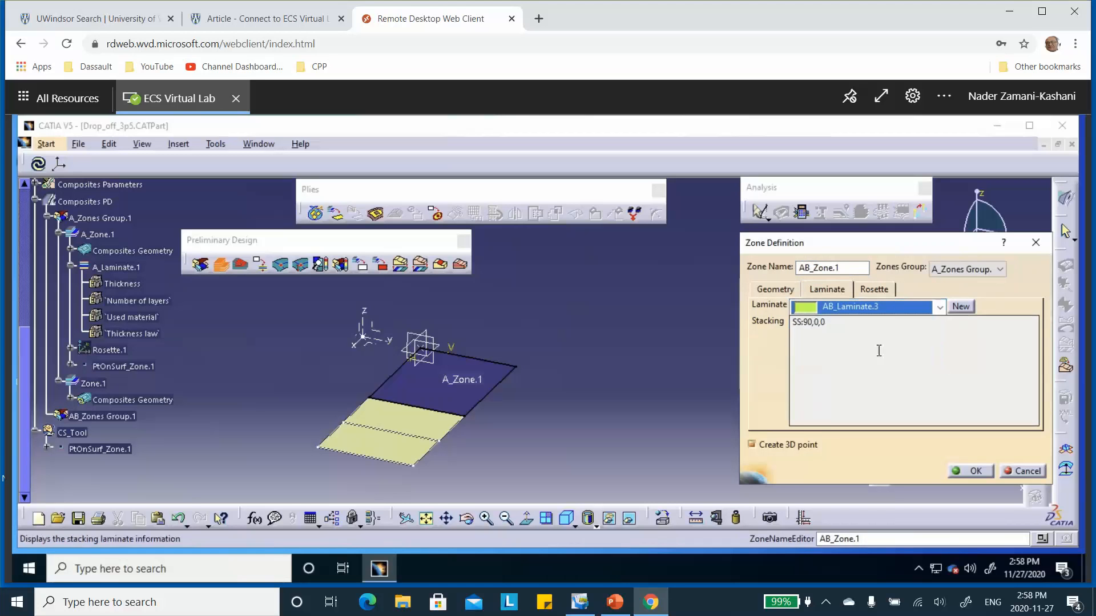
pyautogui.click(876, 291)
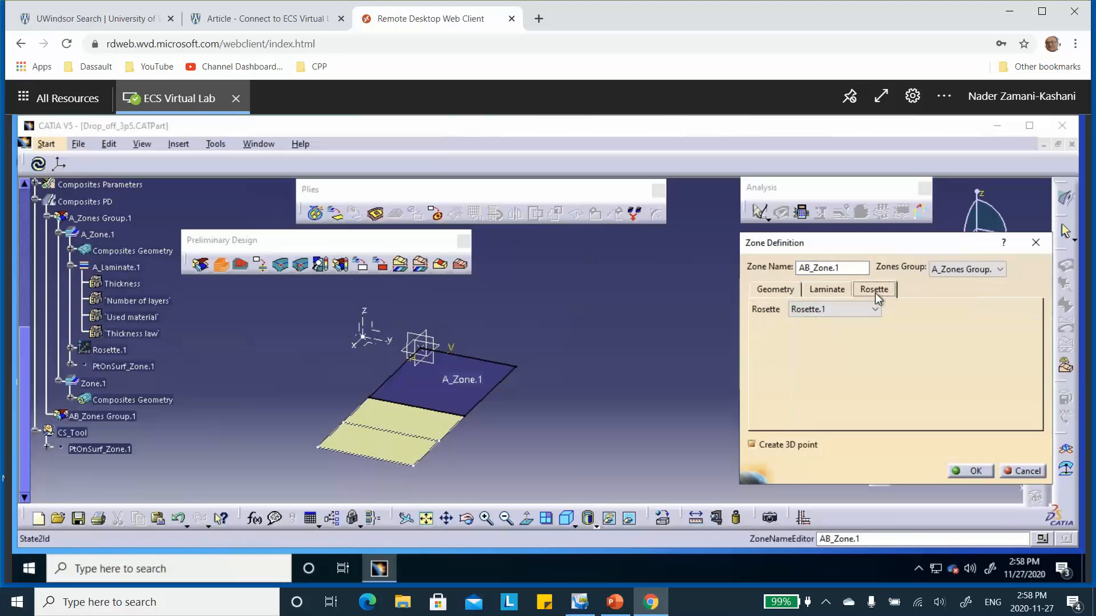
pyautogui.click(977, 473)
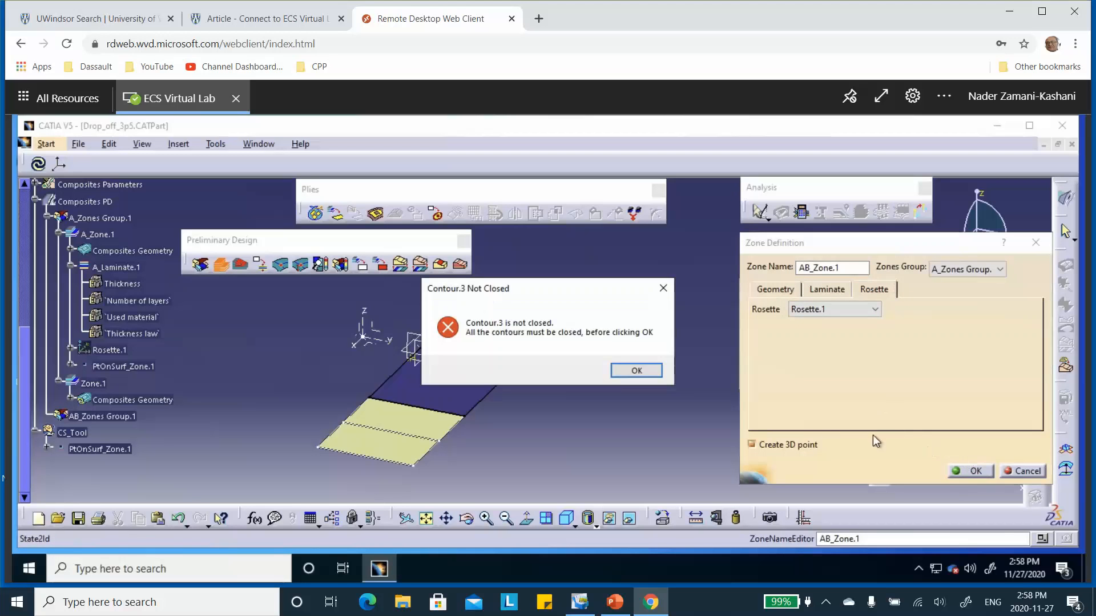
pyautogui.click(634, 371)
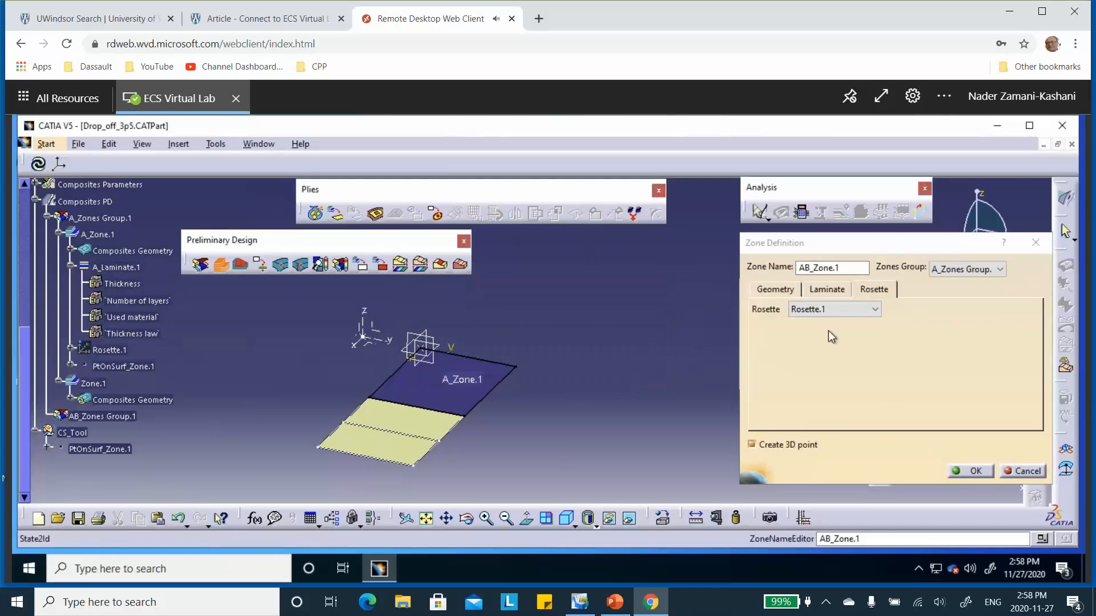
pyautogui.click(782, 290)
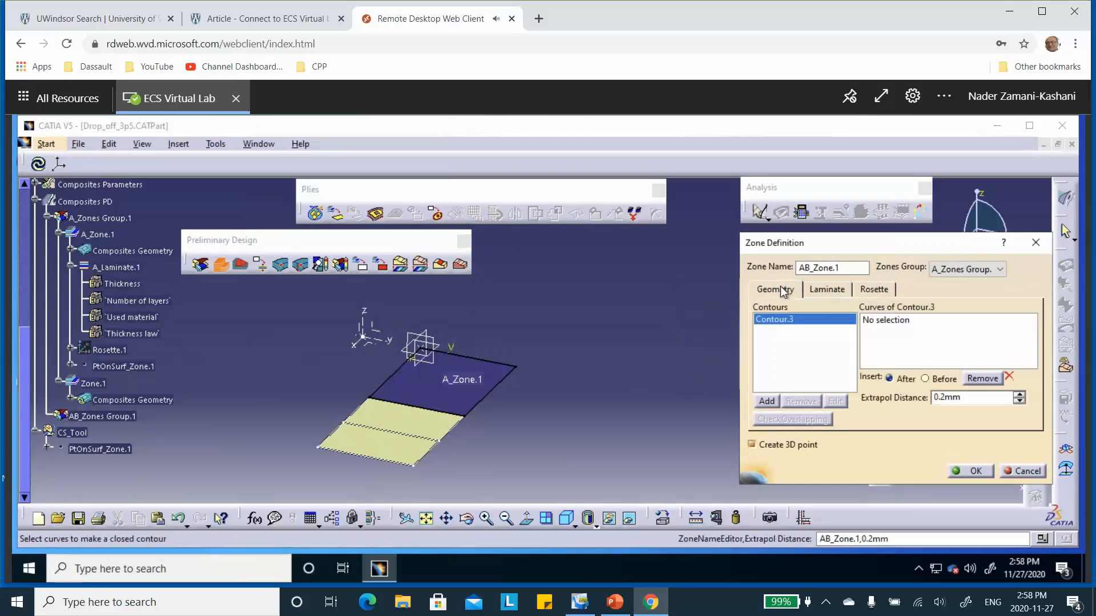
pyautogui.click(869, 320)
pyautogui.click(459, 436)
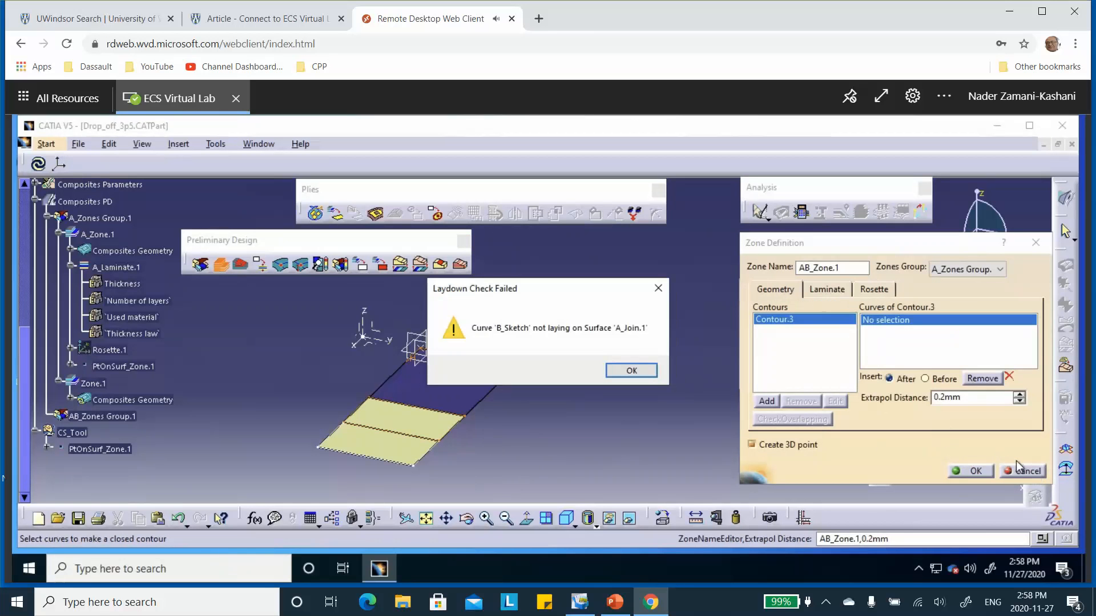
pyautogui.click(640, 372)
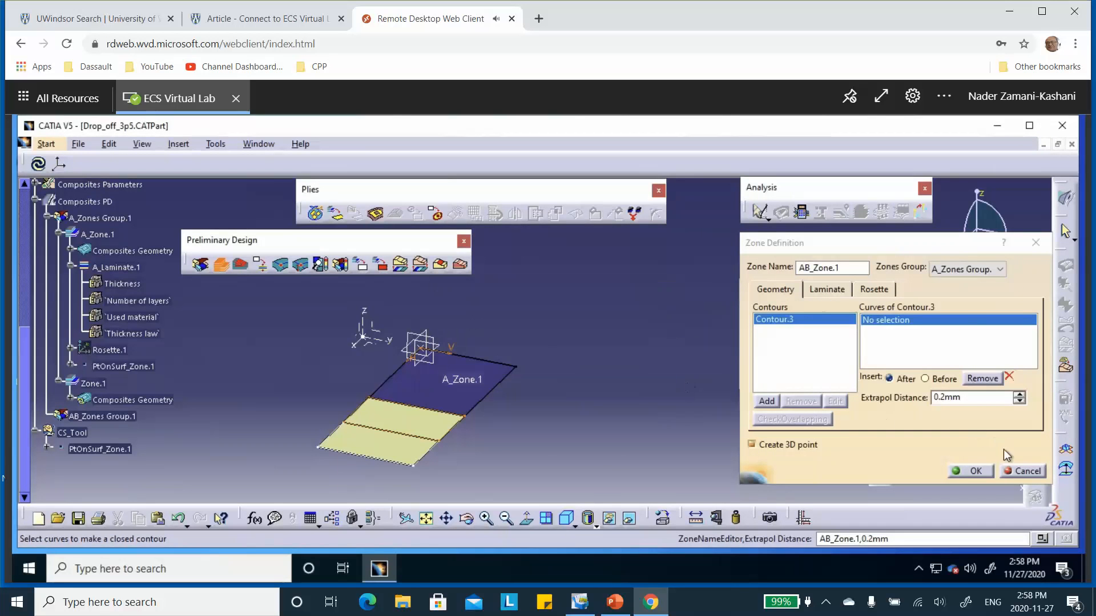
pyautogui.click(1027, 470)
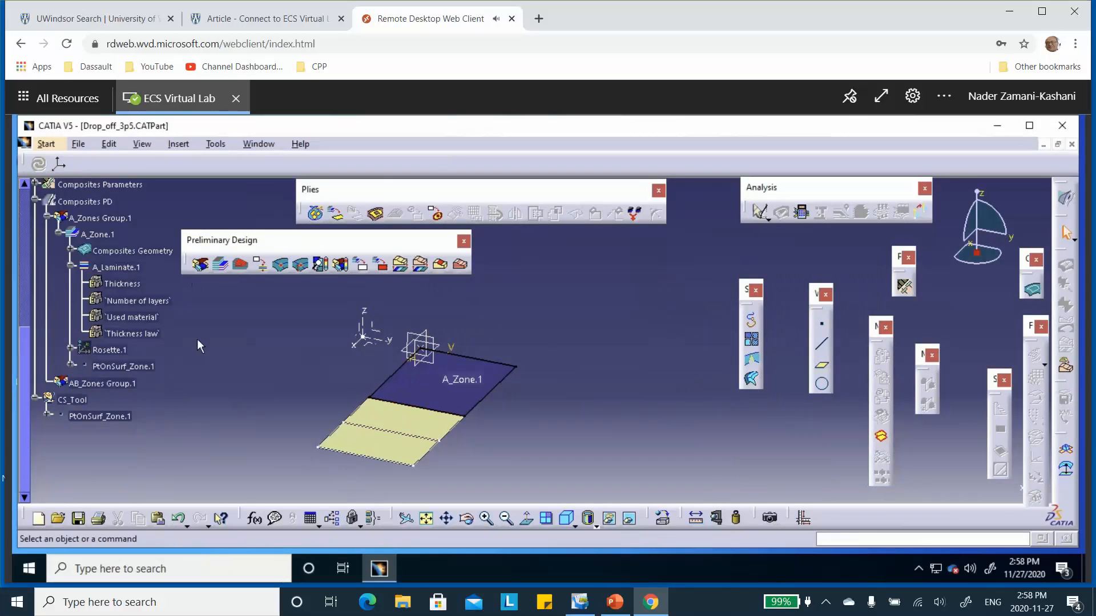
# Step: Start a new zone in AB_Zones Group.1 and use B_Sketch as its contour curve
pyautogui.moveTo(269, 239); pyautogui.dragTo(348, 244)
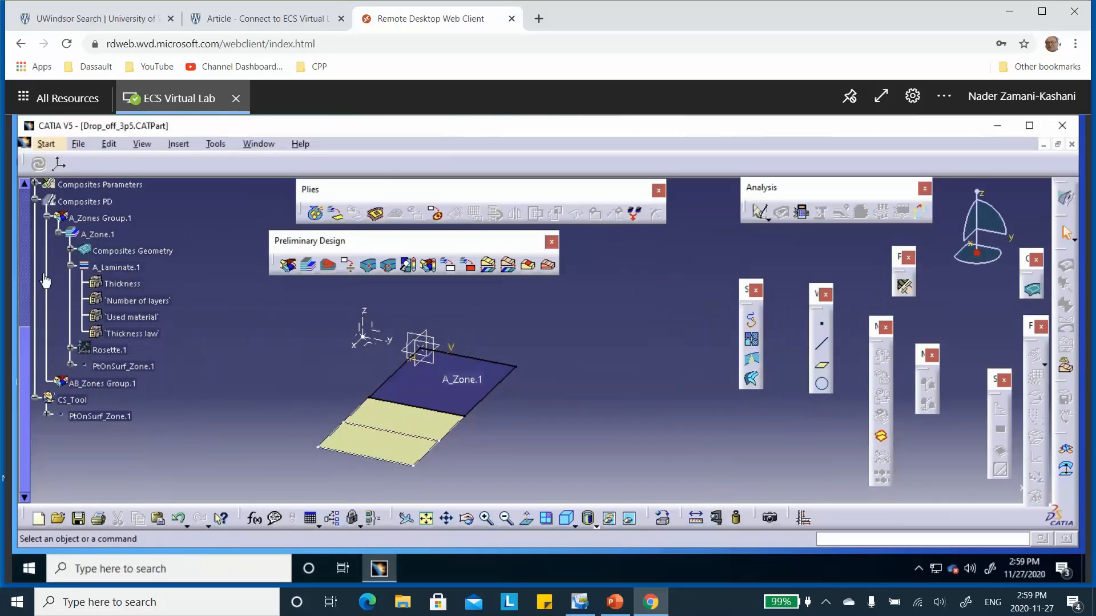
pyautogui.click(59, 233)
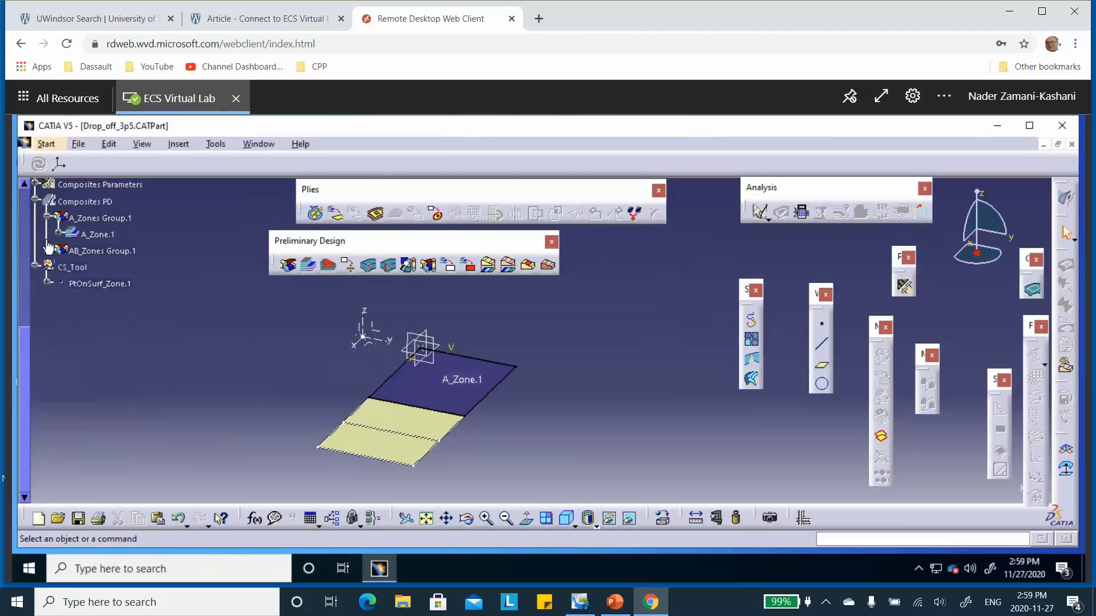
pyautogui.click(311, 266)
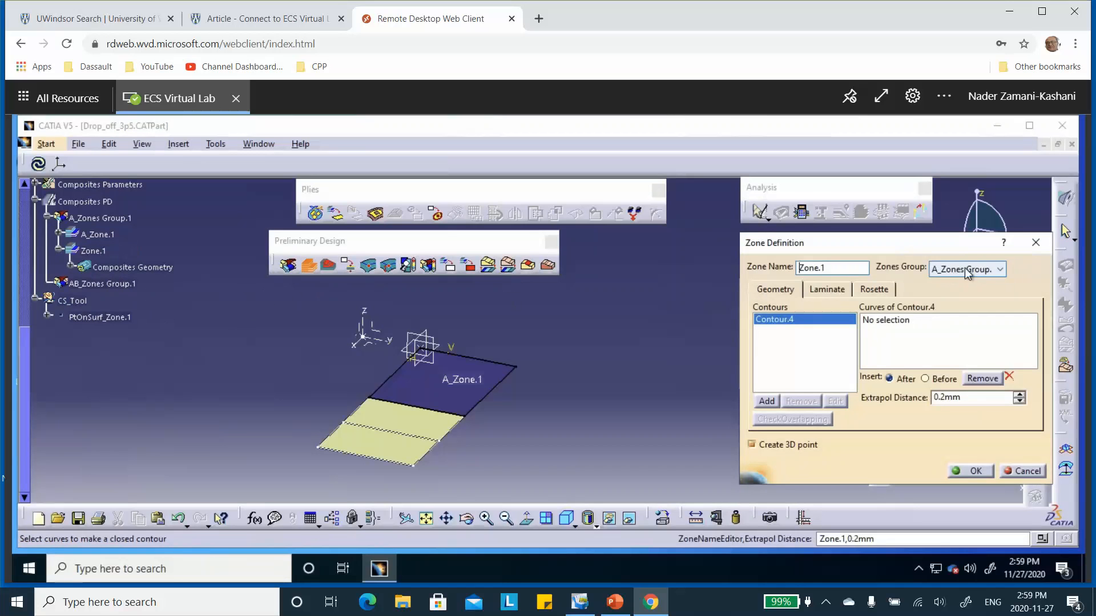
pyautogui.click(1003, 271)
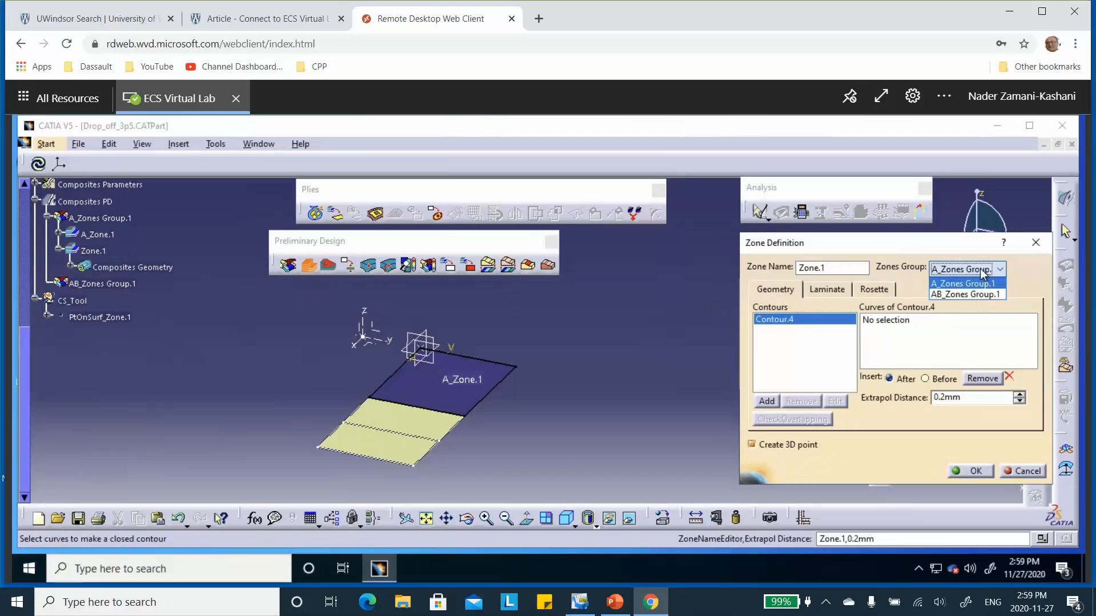
pyautogui.click(970, 296)
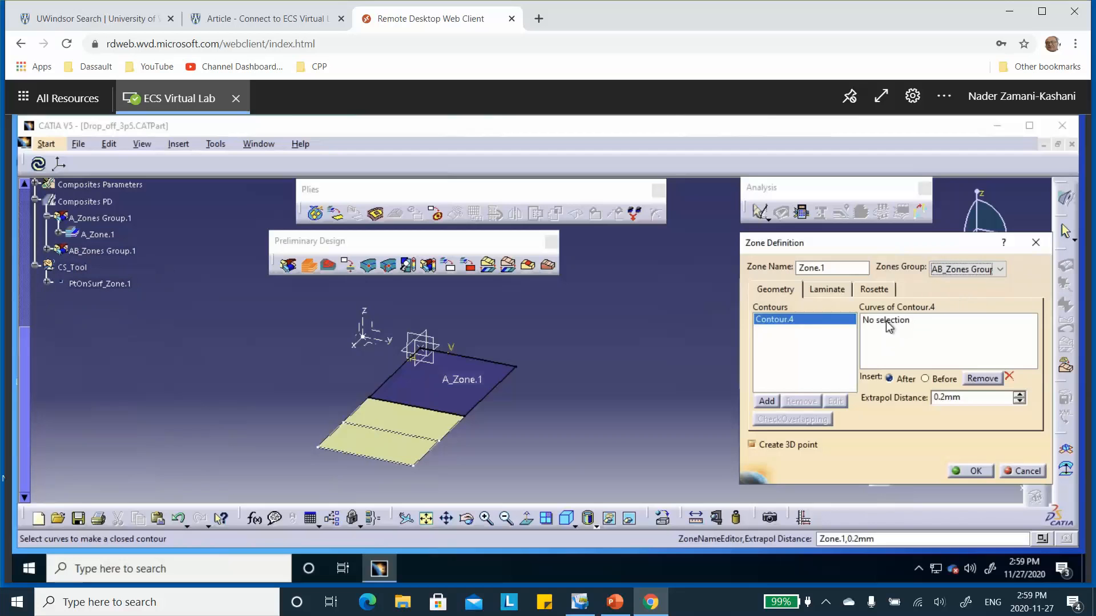
pyautogui.click(888, 323)
pyautogui.click(448, 434)
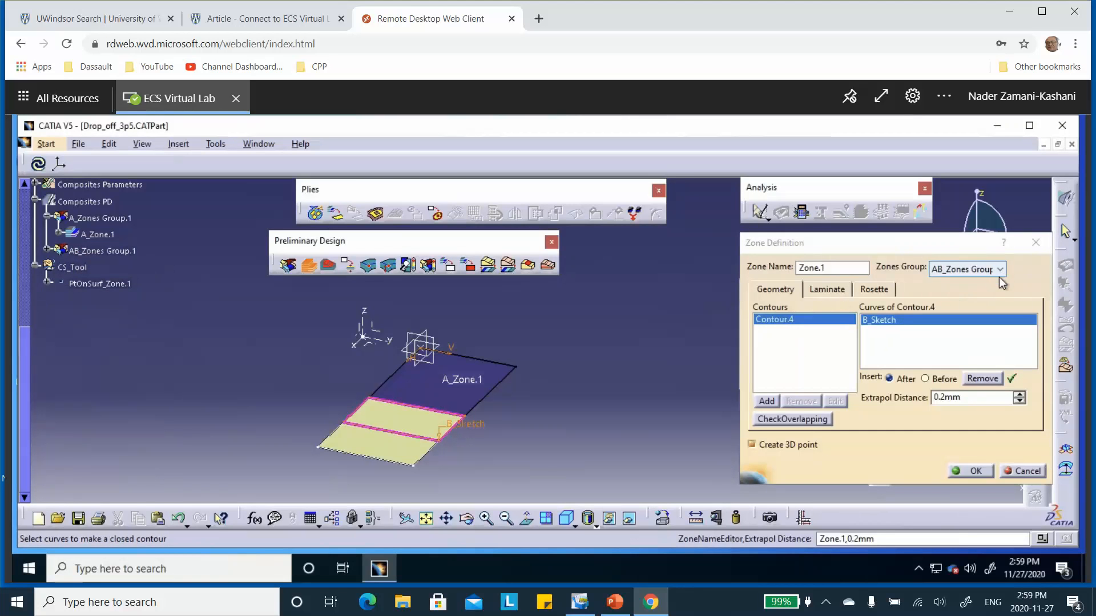
# Step: Assign the AB_Laminate.3 laminate to the new zone, check its rosette, and accept the zone
pyautogui.click(831, 289)
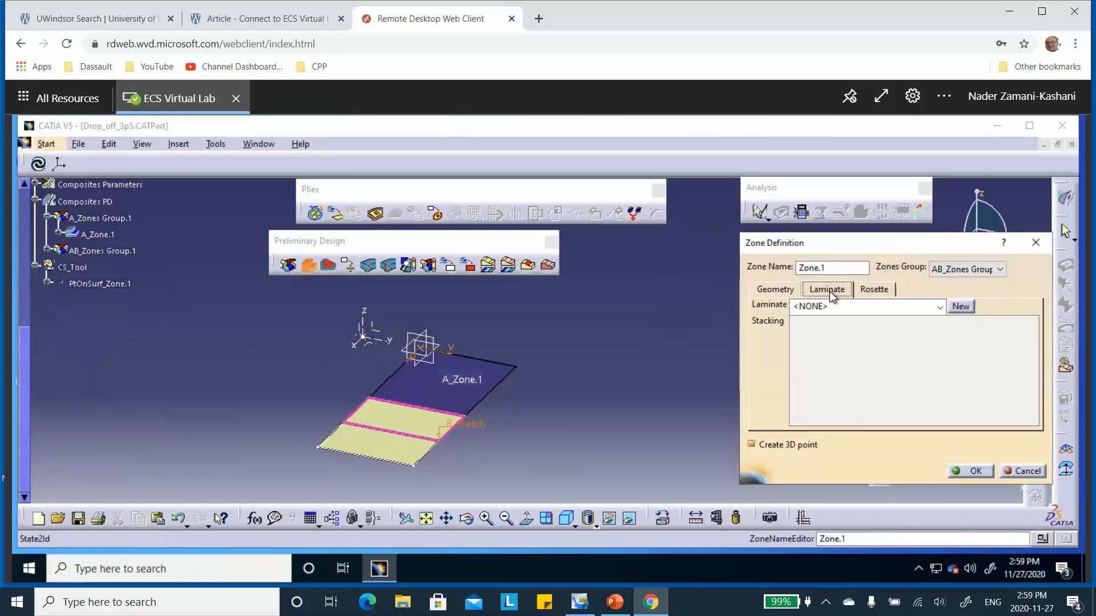
pyautogui.click(940, 307)
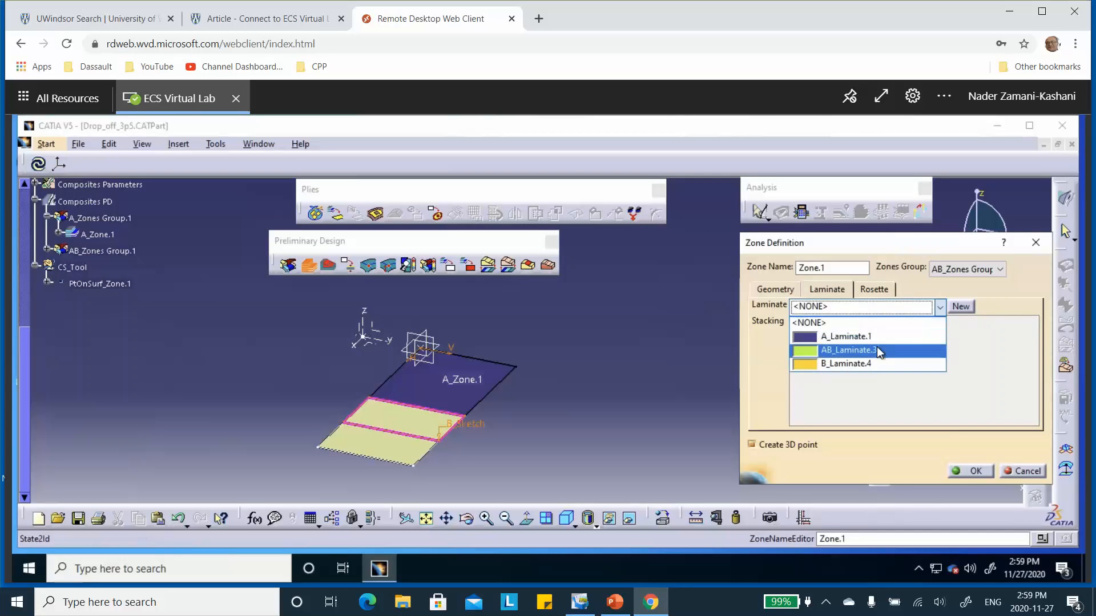
pyautogui.click(876, 349)
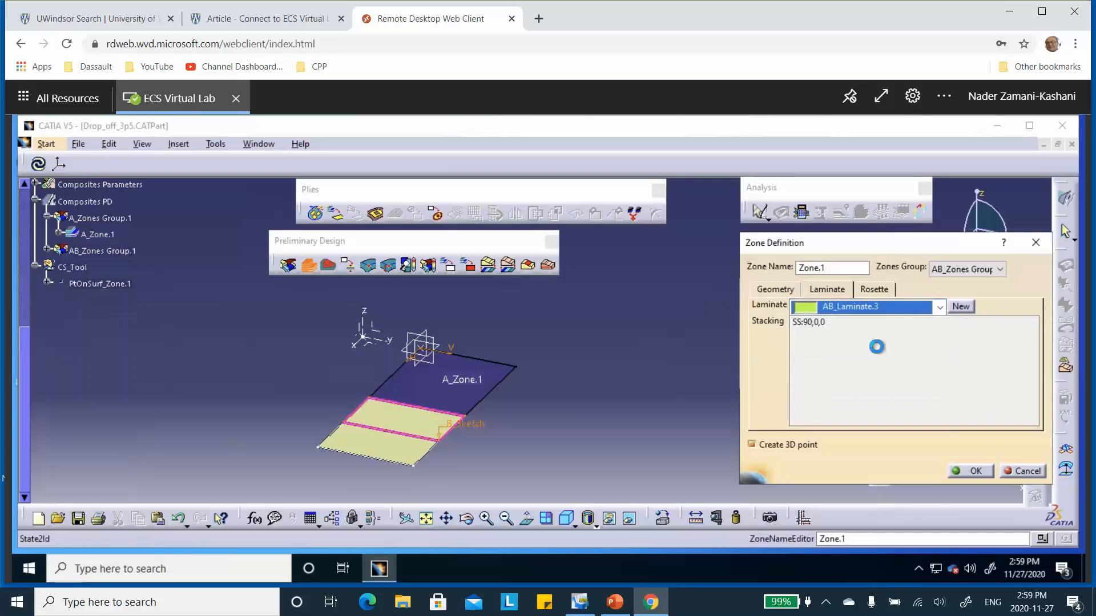
pyautogui.click(879, 290)
pyautogui.click(968, 471)
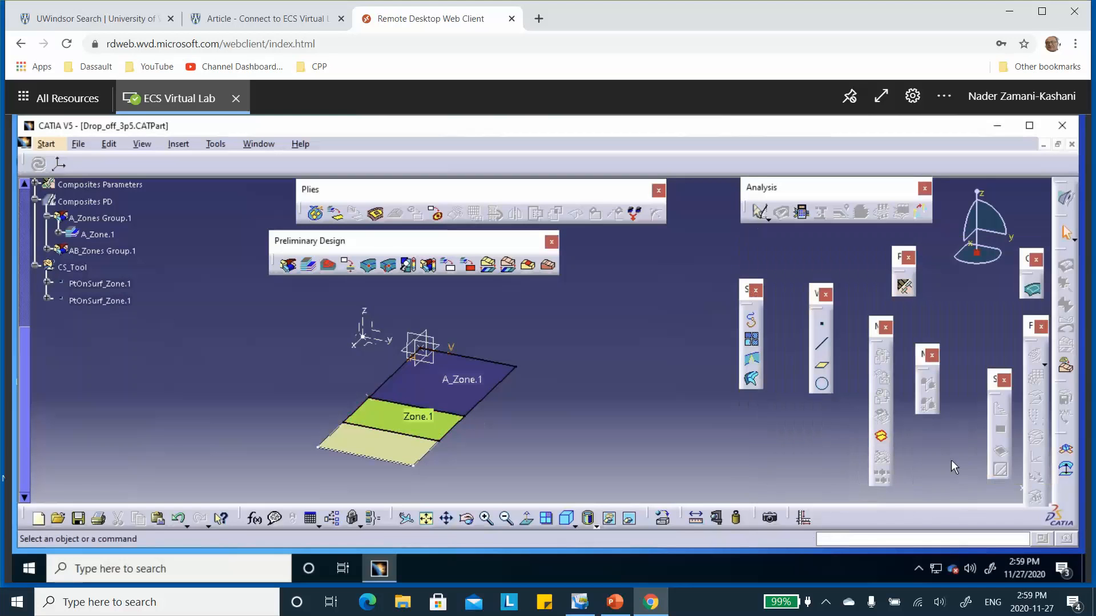
# Step: Rename Zone.1 under AB_Zones Group.1 as AB_Zone.1
pyautogui.click(48, 251)
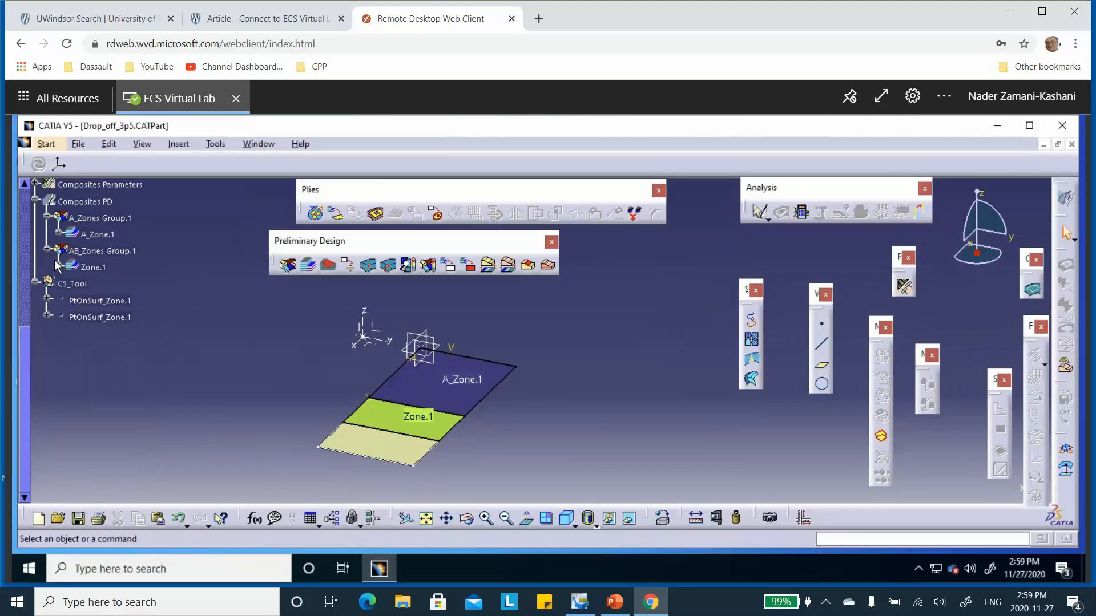
pyautogui.doubleClick(102, 270)
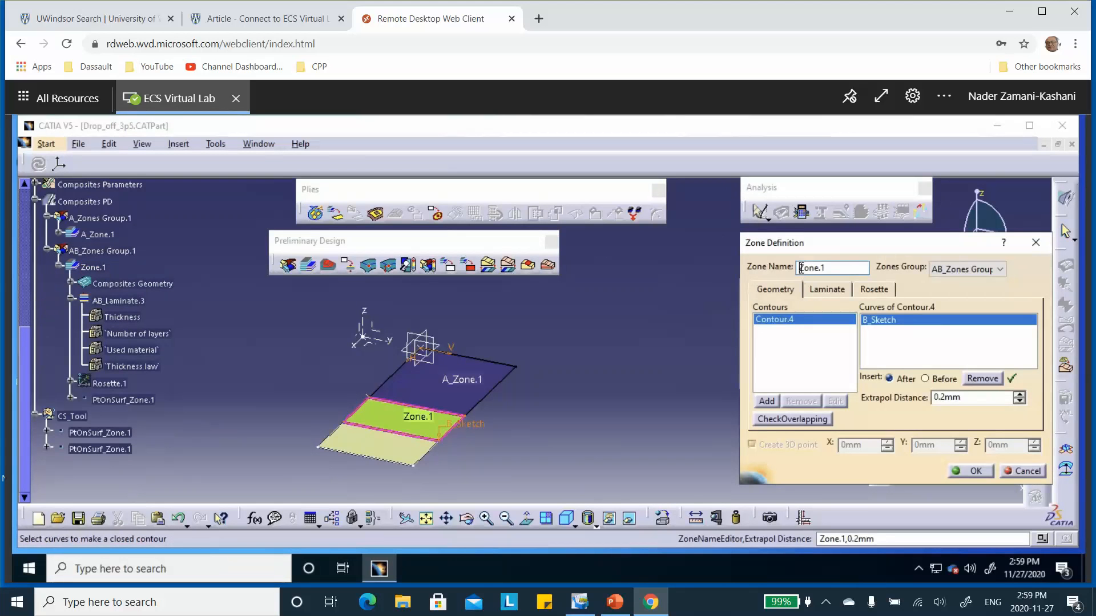
pyautogui.write('AB_')
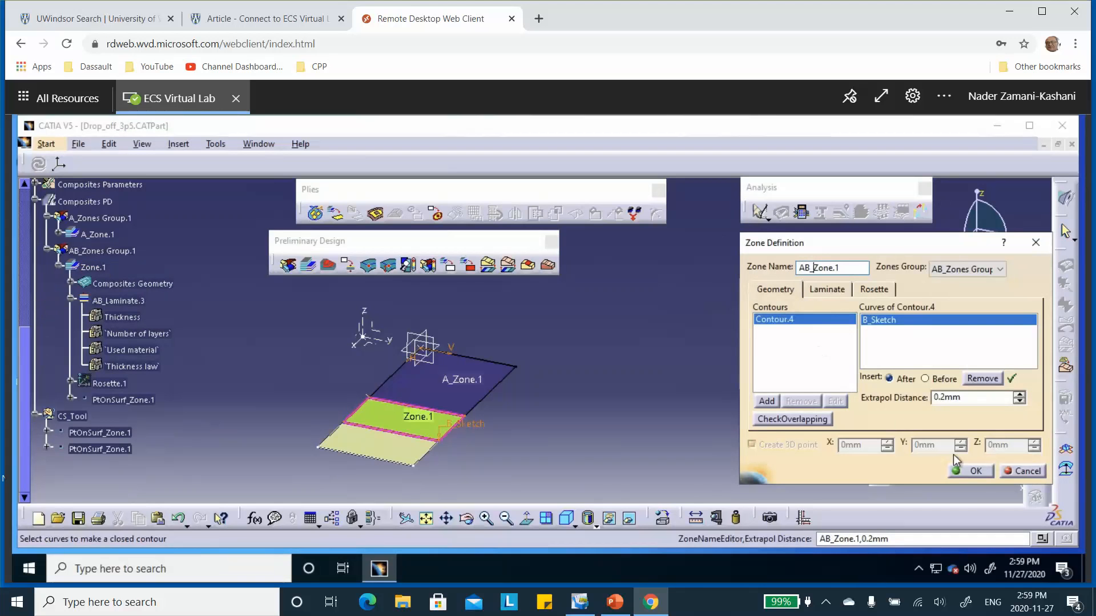
pyautogui.click(970, 471)
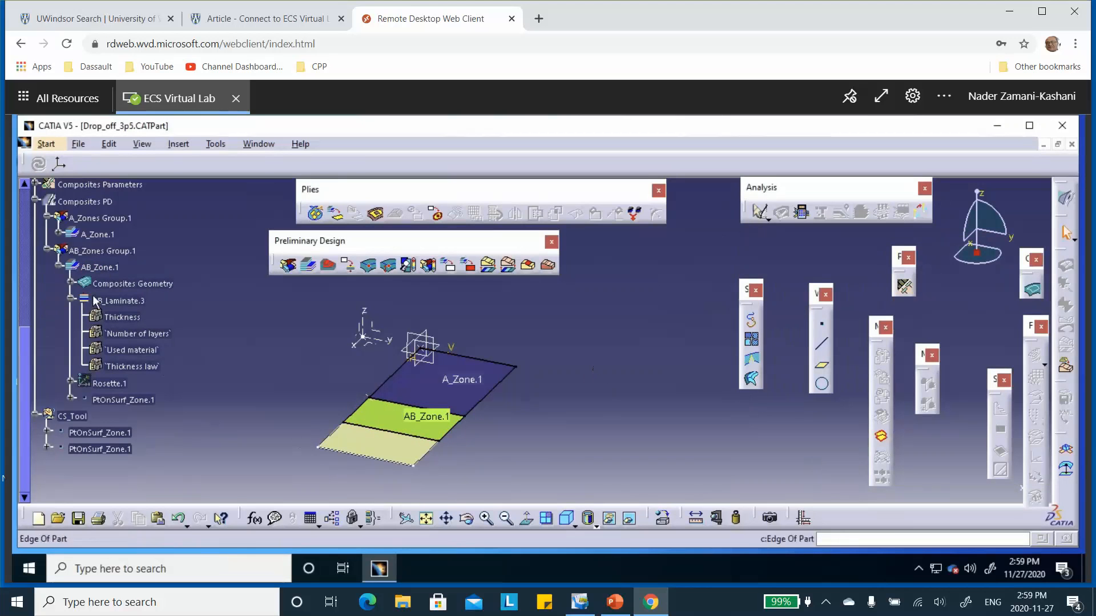
# Step: Collapse the existing zones groups in the tree and start a new group named B_Zones Group.1 on surface B_Join.3
pyautogui.click(58, 266)
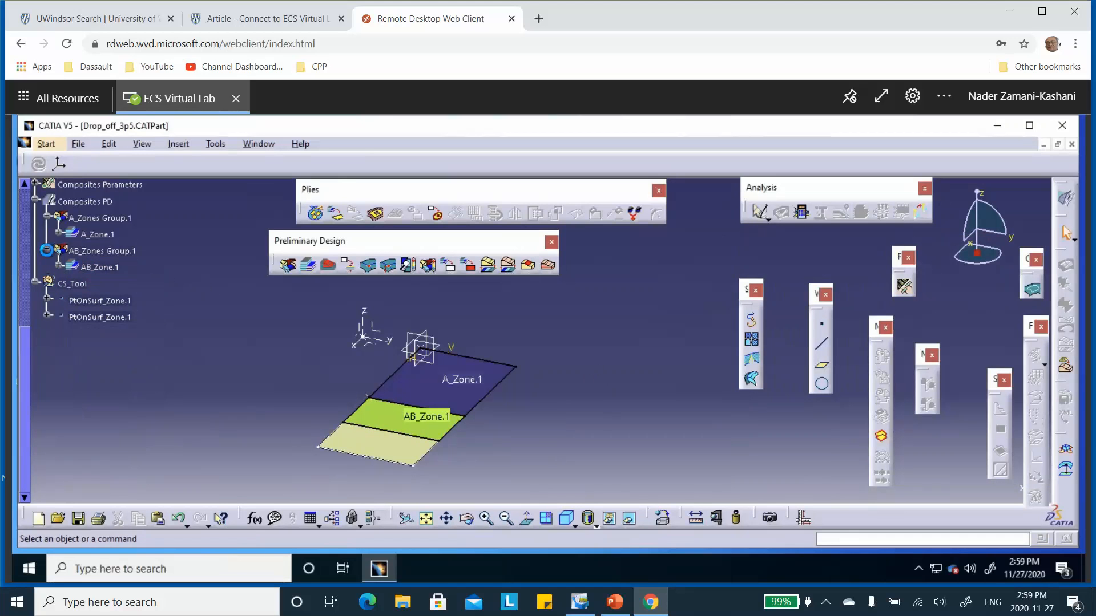
pyautogui.click(47, 250)
pyautogui.moveTo(47, 219); pyautogui.dragTo(47, 222)
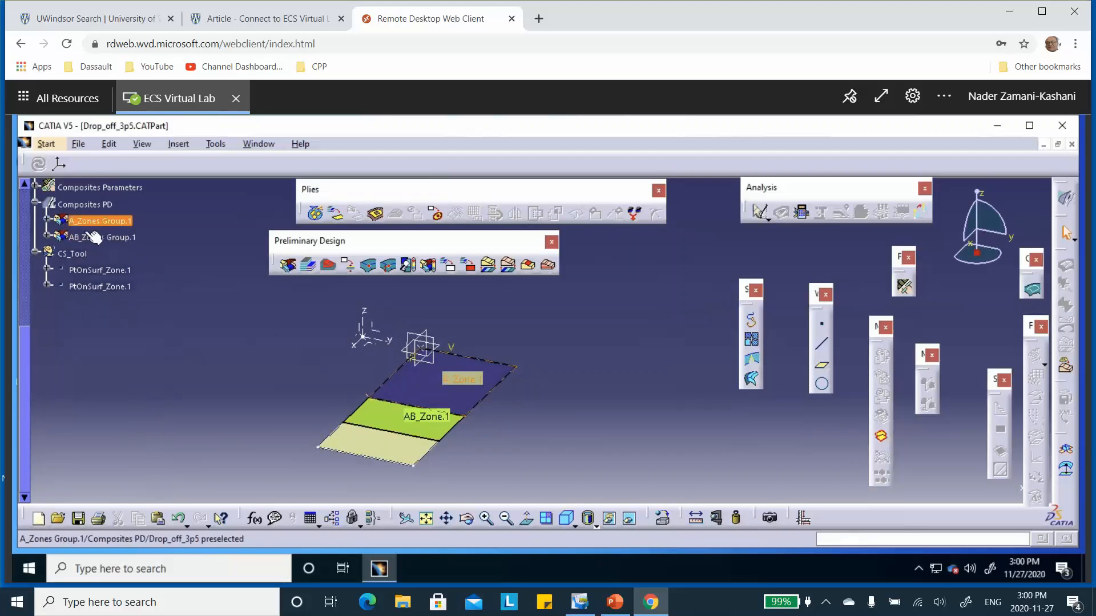
pyautogui.click(294, 272)
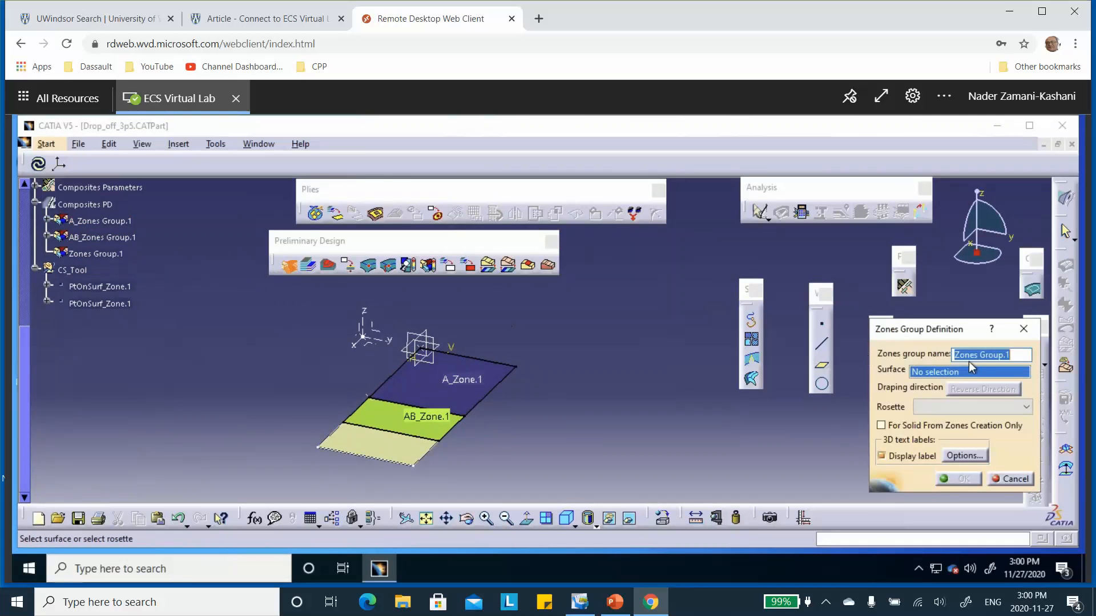
pyautogui.click(956, 355)
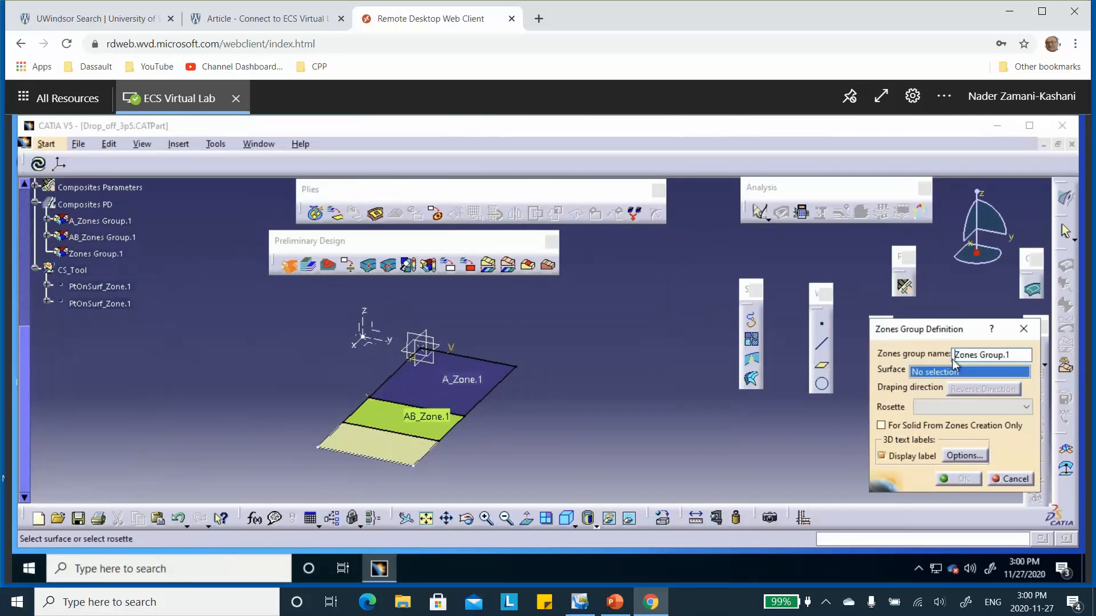
pyautogui.write('B_')
pyautogui.click(375, 457)
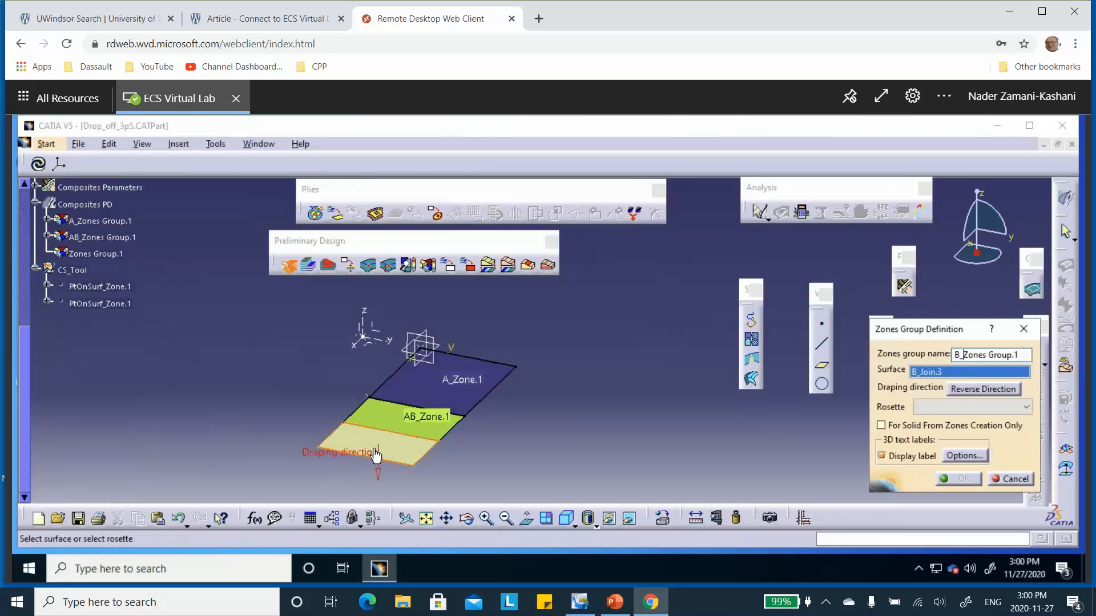
# Step: Reverse the draping direction on surface B_Join.3 so it points upward, assign Rosette.1, and accept the zones group
pyautogui.click(378, 475)
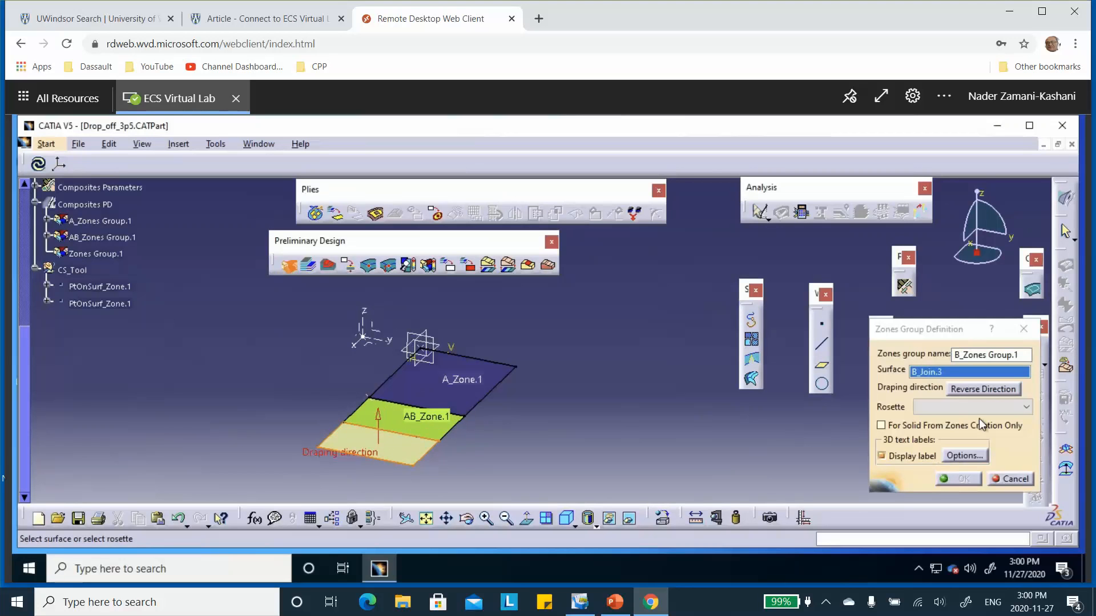
pyautogui.click(1010, 409)
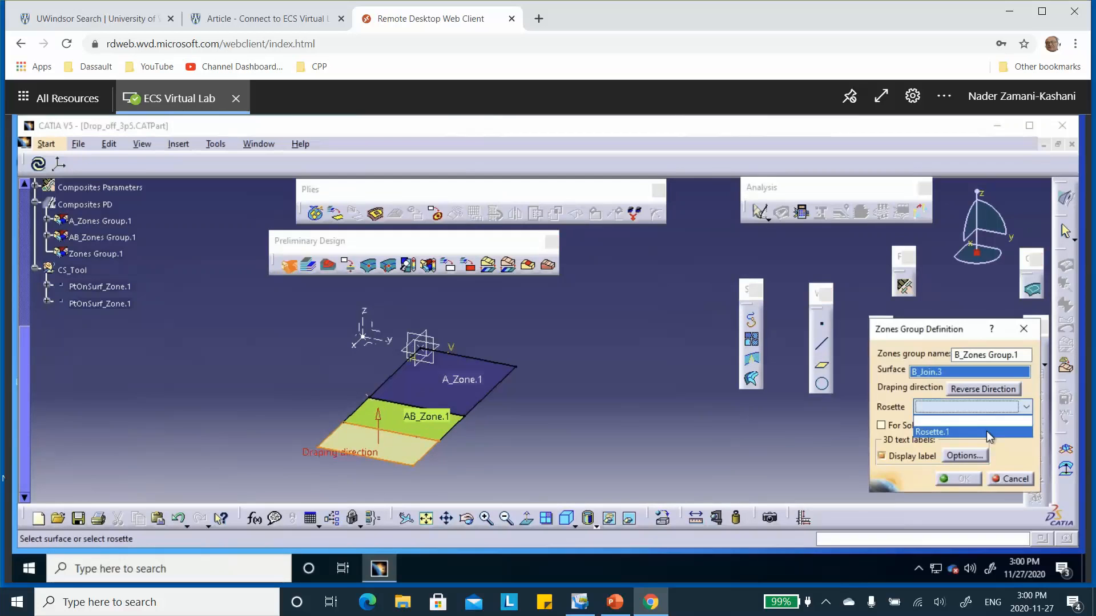
pyautogui.click(984, 434)
pyautogui.click(963, 479)
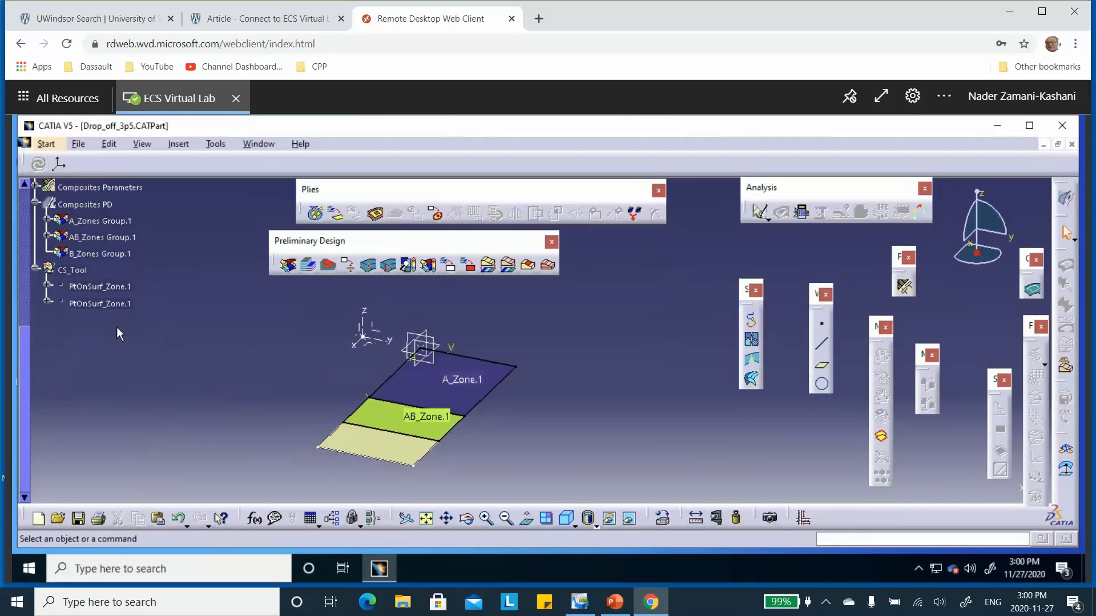
# Step: Review the surface, draping direction and rosette of AB_Zones Group.1 and B_Zones Group.1
pyautogui.doubleClick(116, 239)
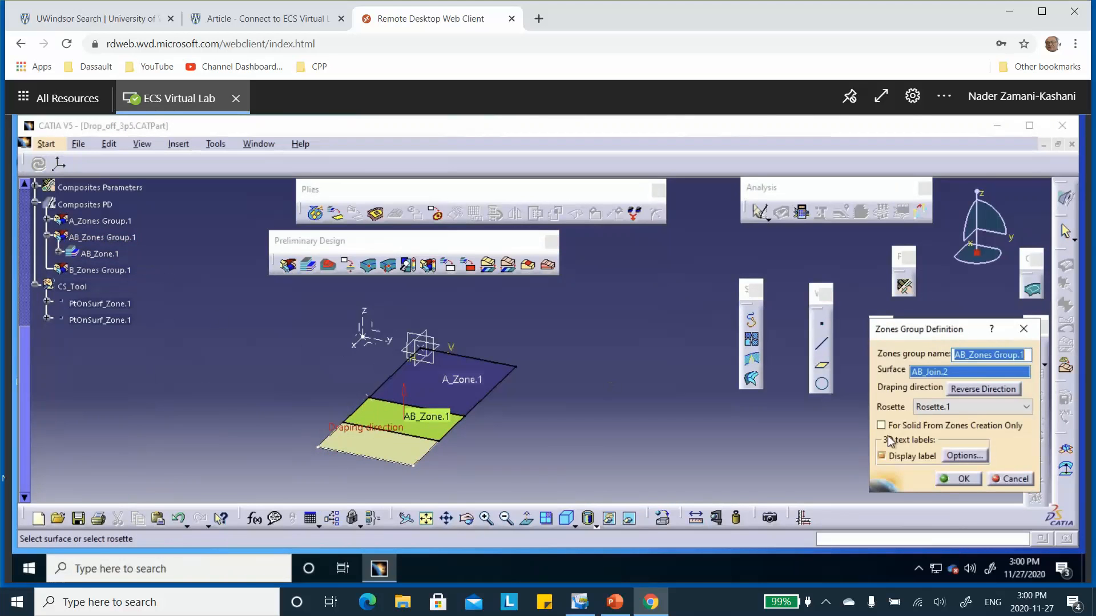
pyautogui.click(962, 479)
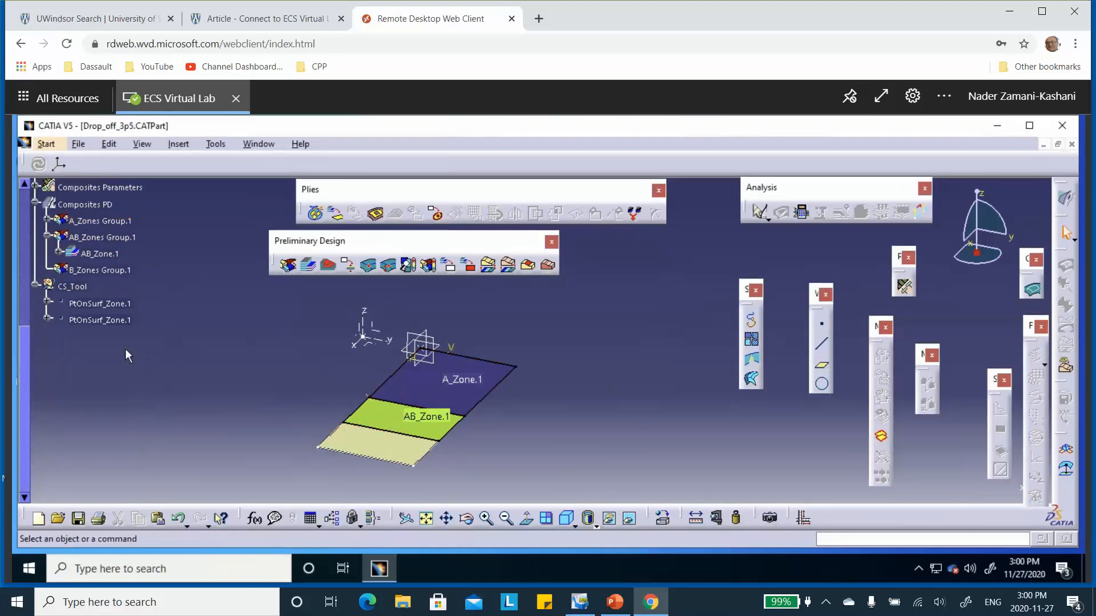
pyautogui.doubleClick(128, 273)
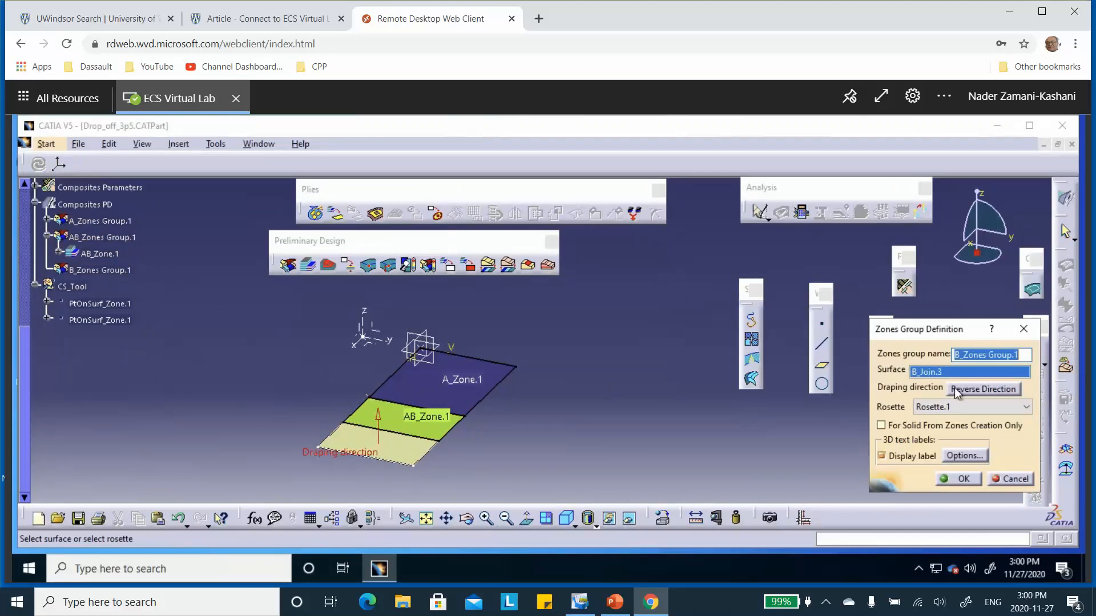
pyautogui.click(963, 482)
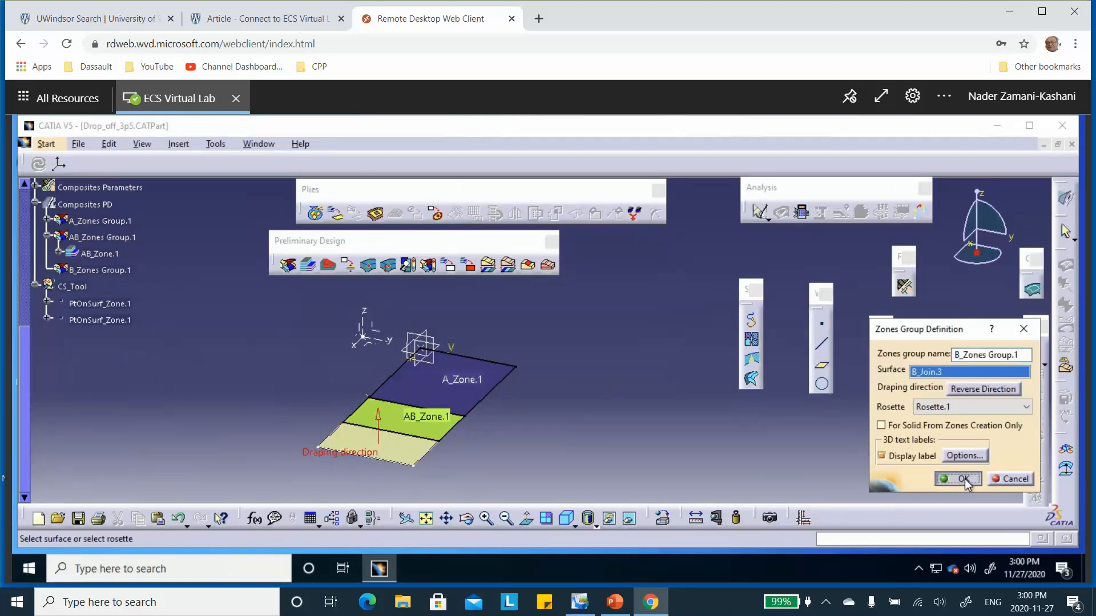
# Step: Start a new zone in B_Zones Group.1 and use B_Sketch.3 as its contour
pyautogui.click(311, 264)
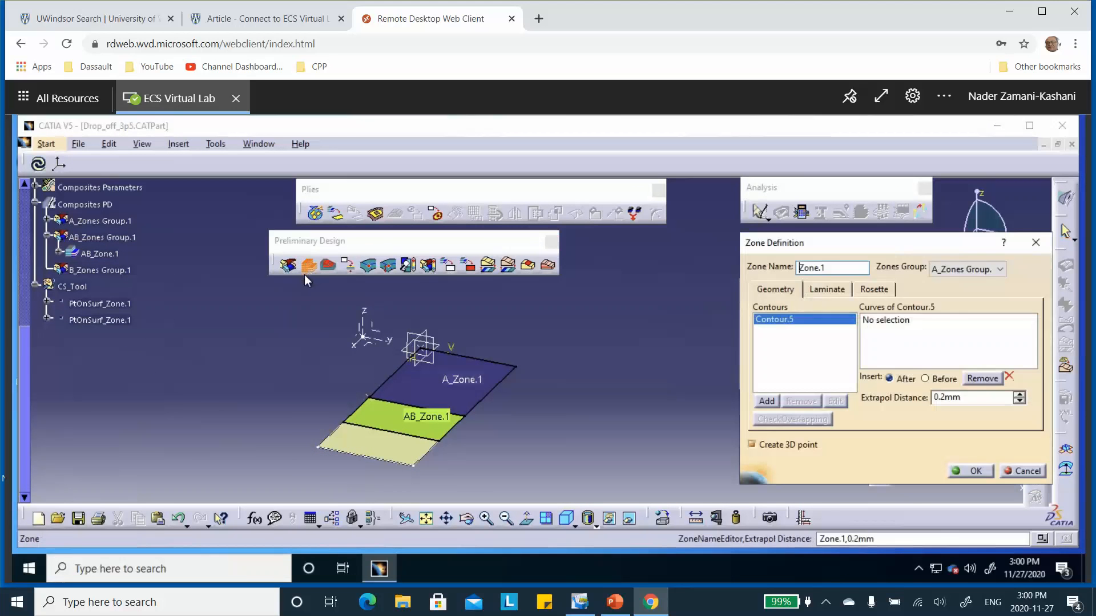
pyautogui.click(1005, 274)
pyautogui.click(964, 299)
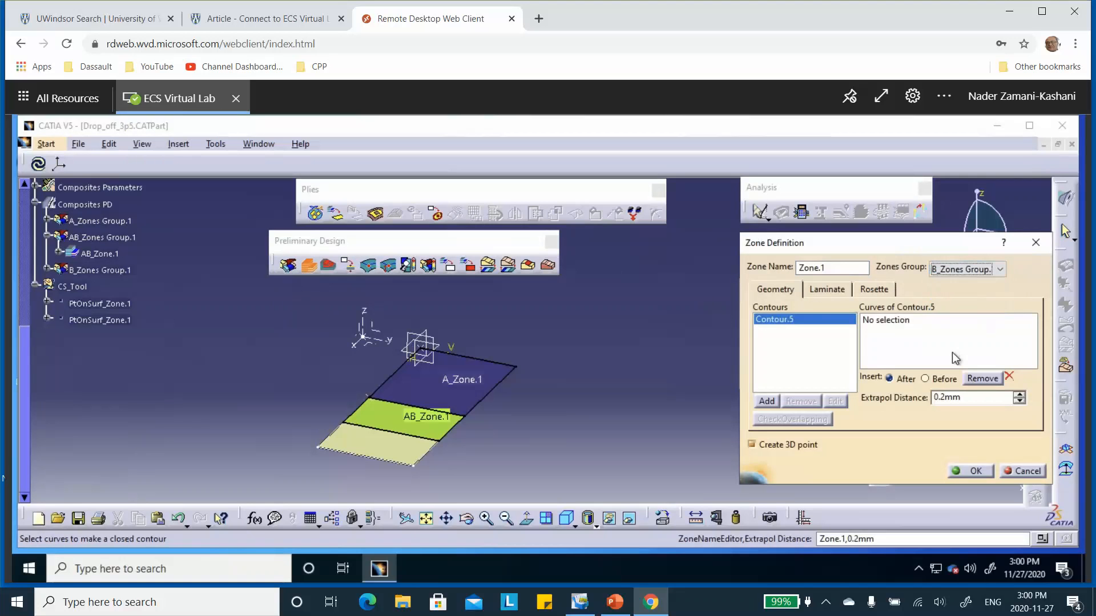
pyautogui.click(897, 323)
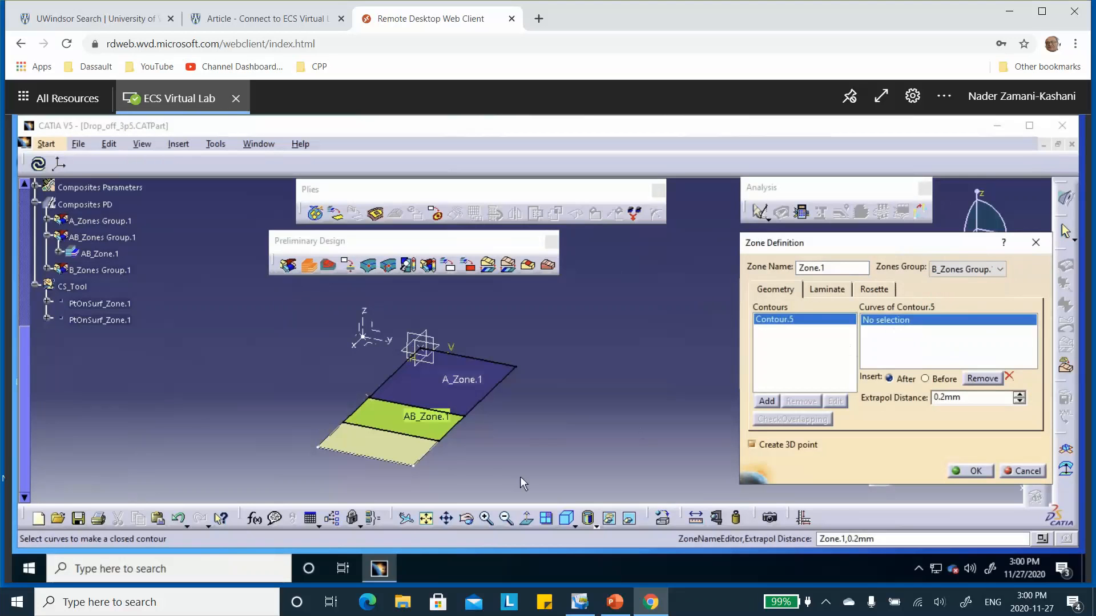
pyautogui.click(427, 461)
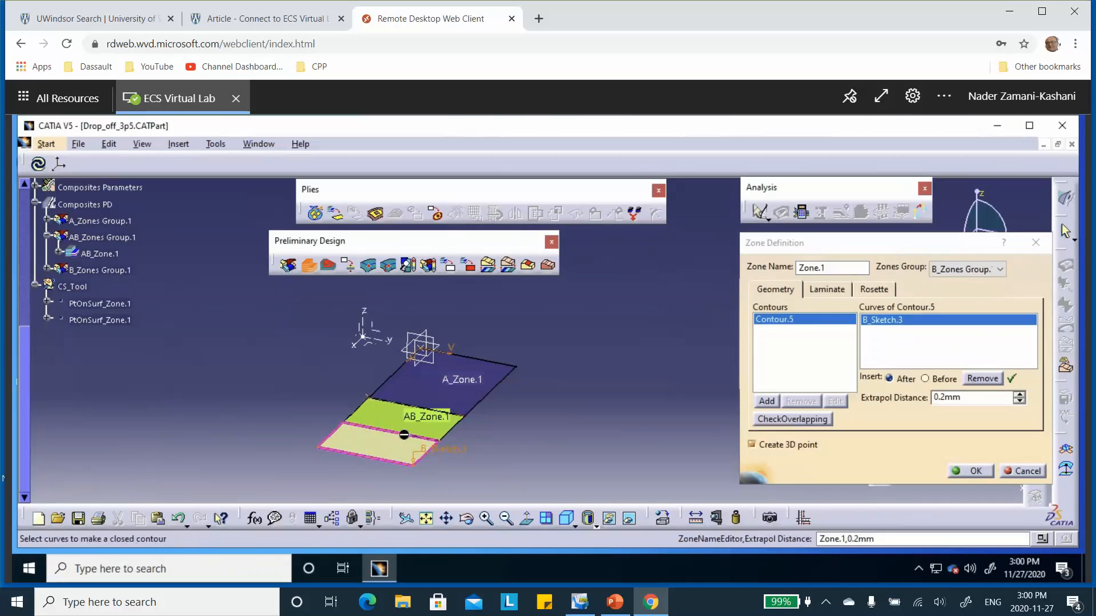
# Step: Assign B_Laminate.4 to the new zone, keep Rosette.1 as its rosette, and accept the zone
pyautogui.click(827, 289)
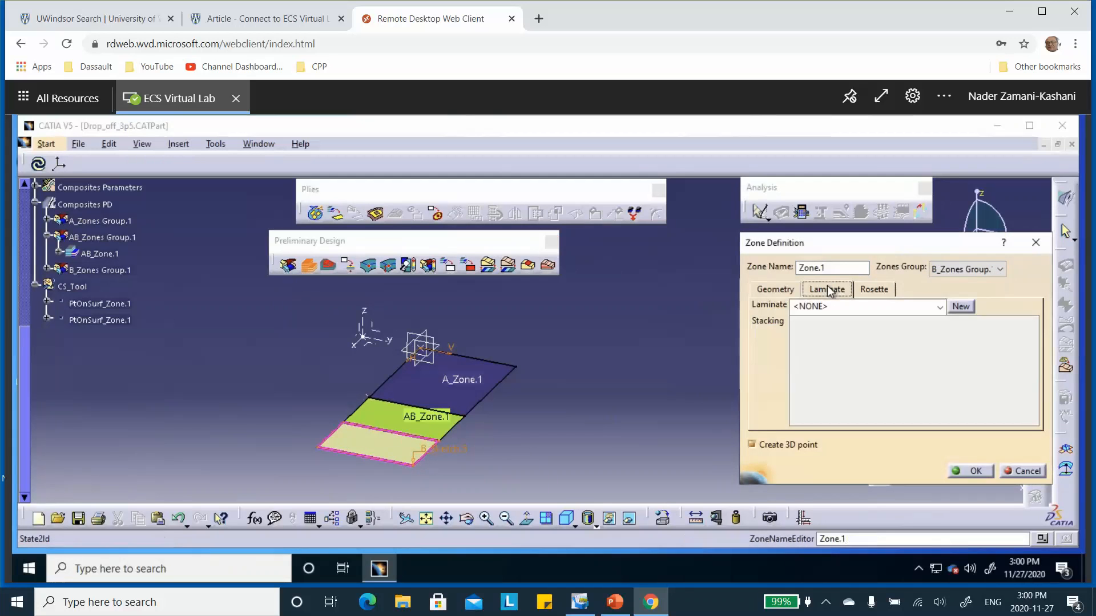
pyautogui.click(939, 308)
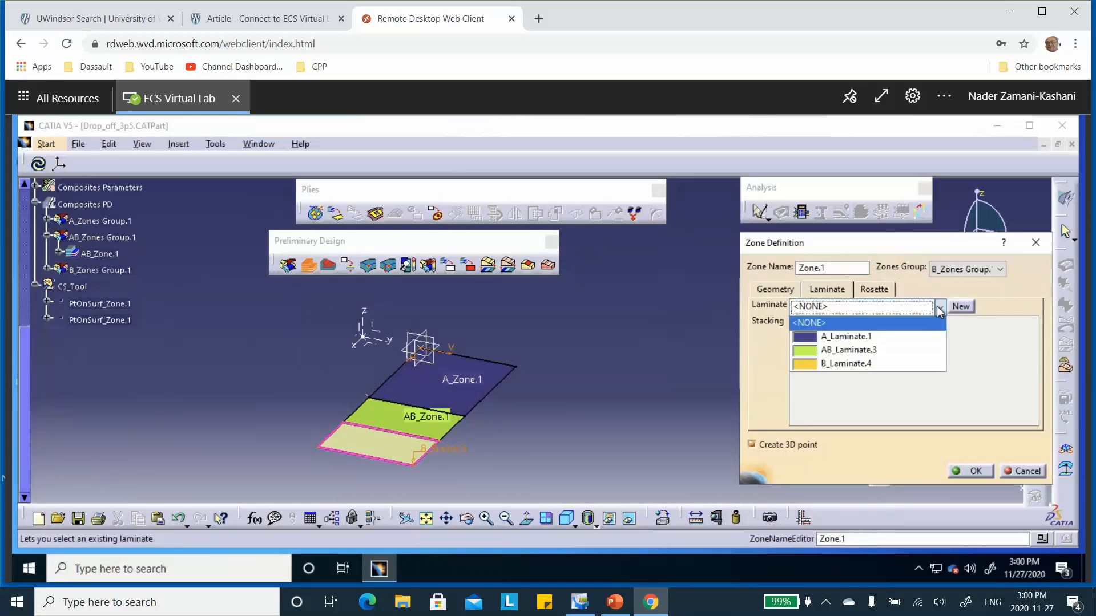
pyautogui.click(893, 364)
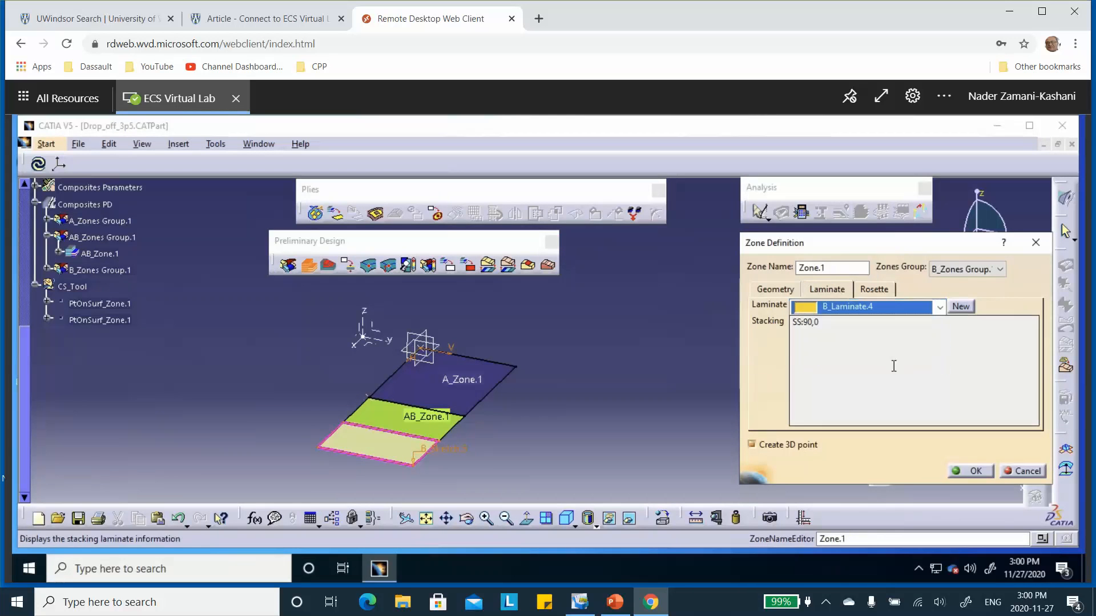
pyautogui.click(874, 289)
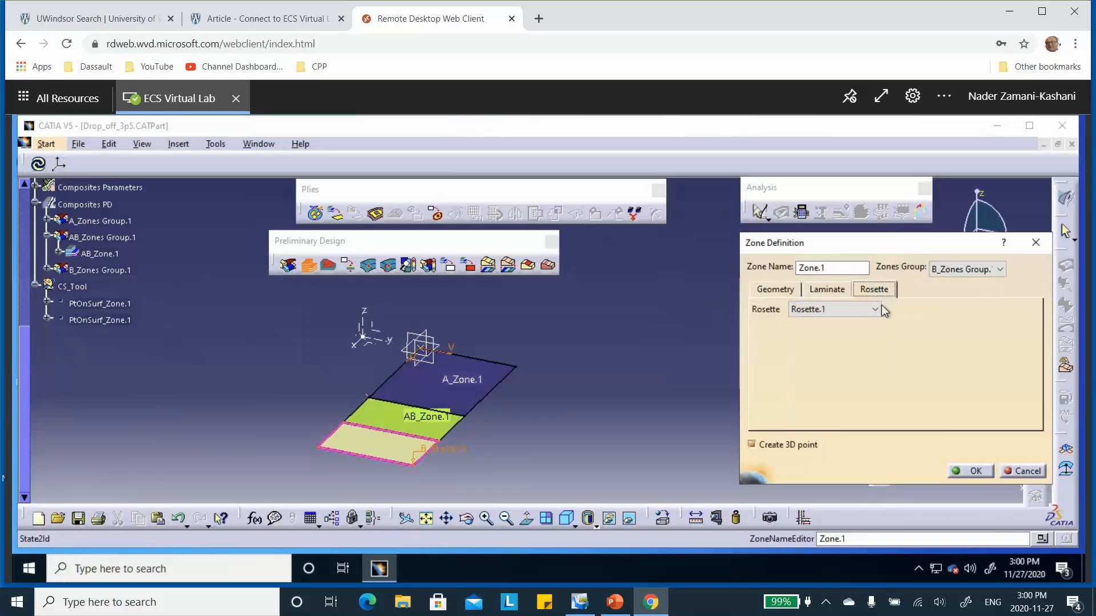
pyautogui.click(970, 471)
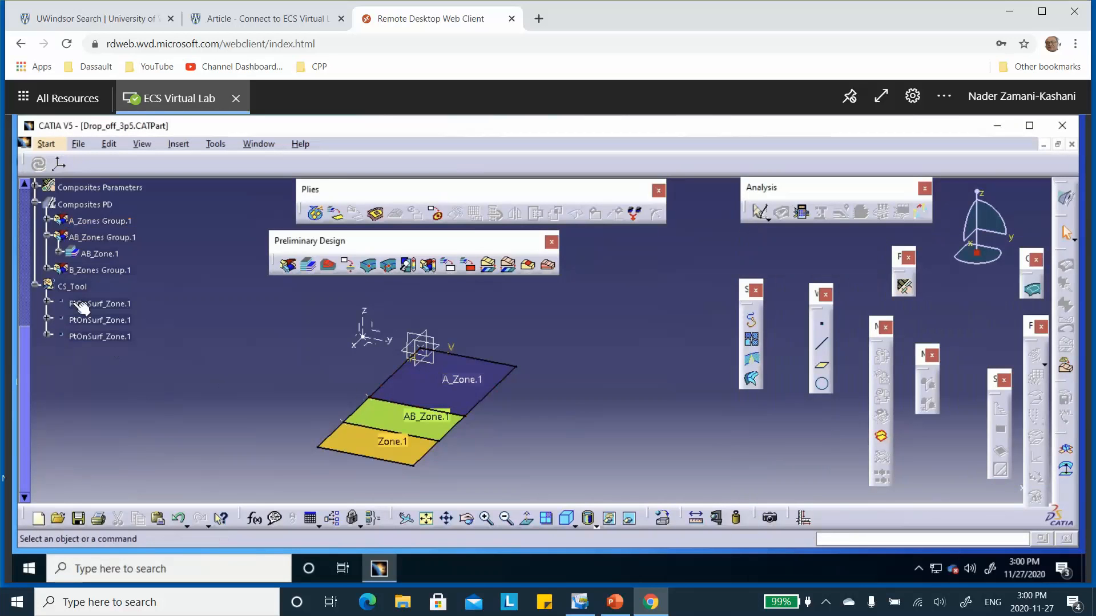
# Step: List the zones under all three zones groups in the tree and rename Zone.1 under B_Zones Group.1 as B_Zone.1
pyautogui.click(48, 238)
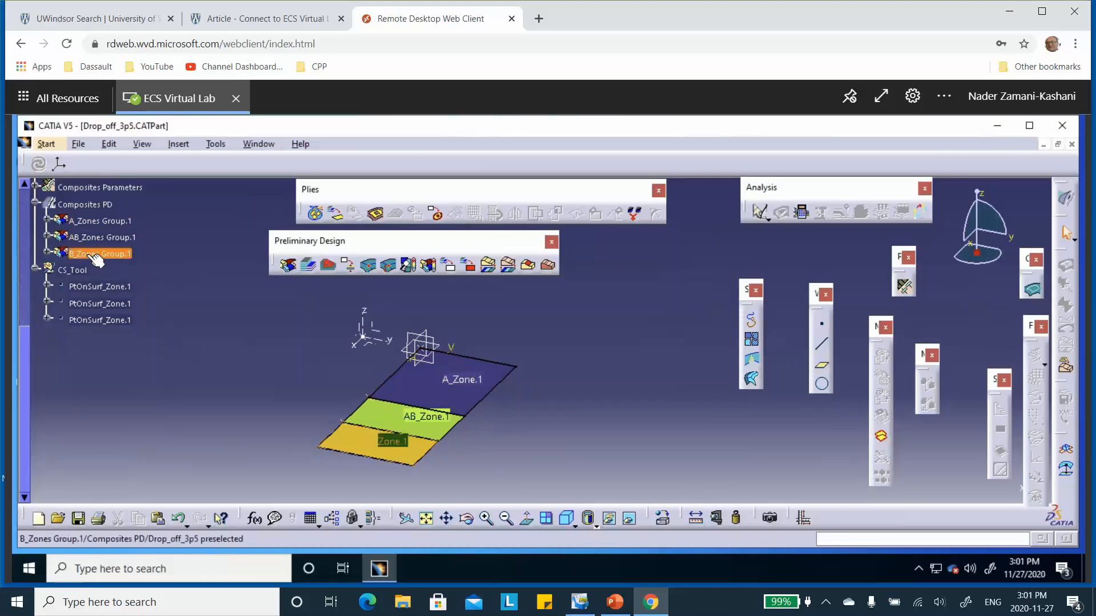
pyautogui.click(48, 221)
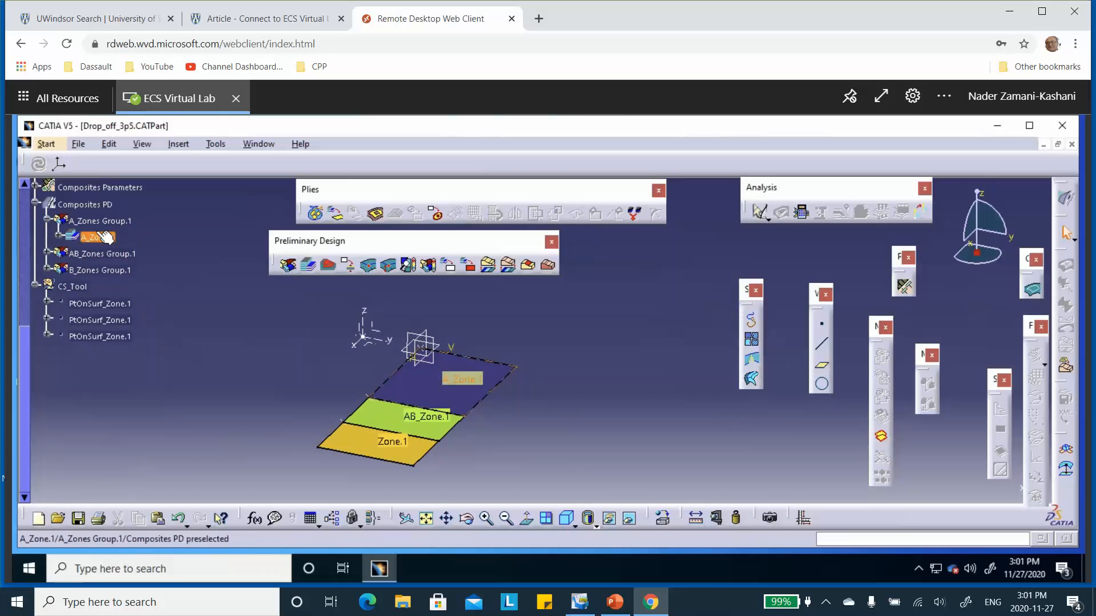
pyautogui.click(47, 253)
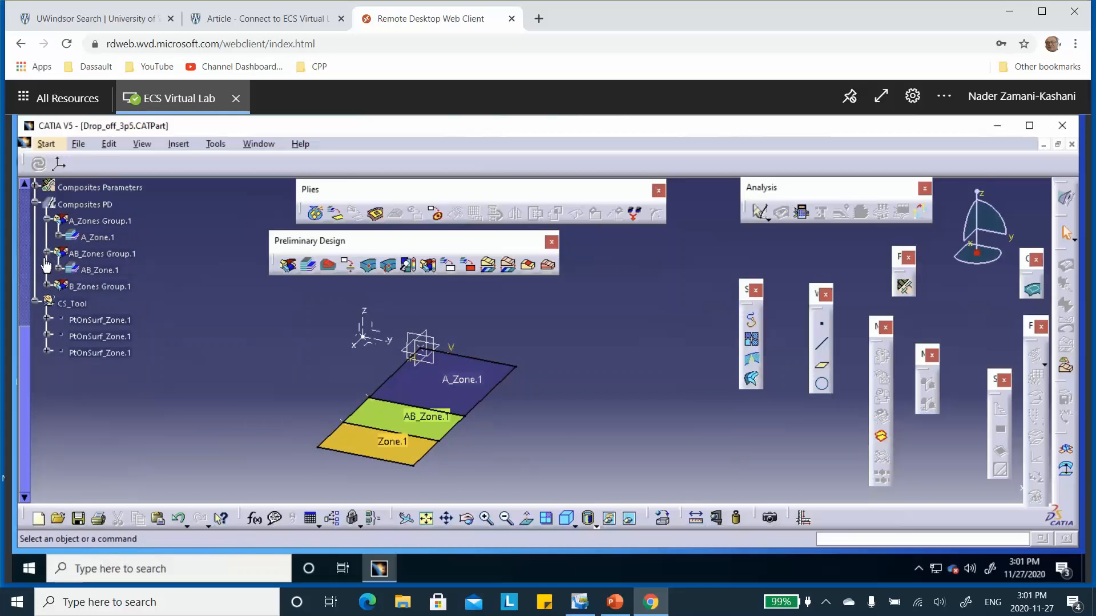
pyautogui.click(47, 287)
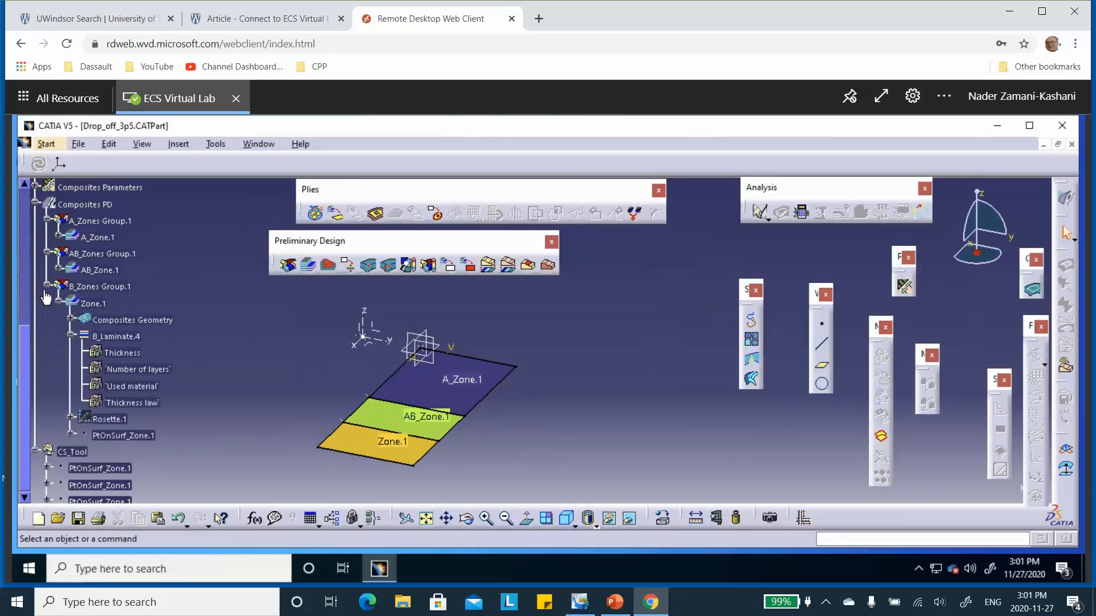
pyautogui.click(58, 302)
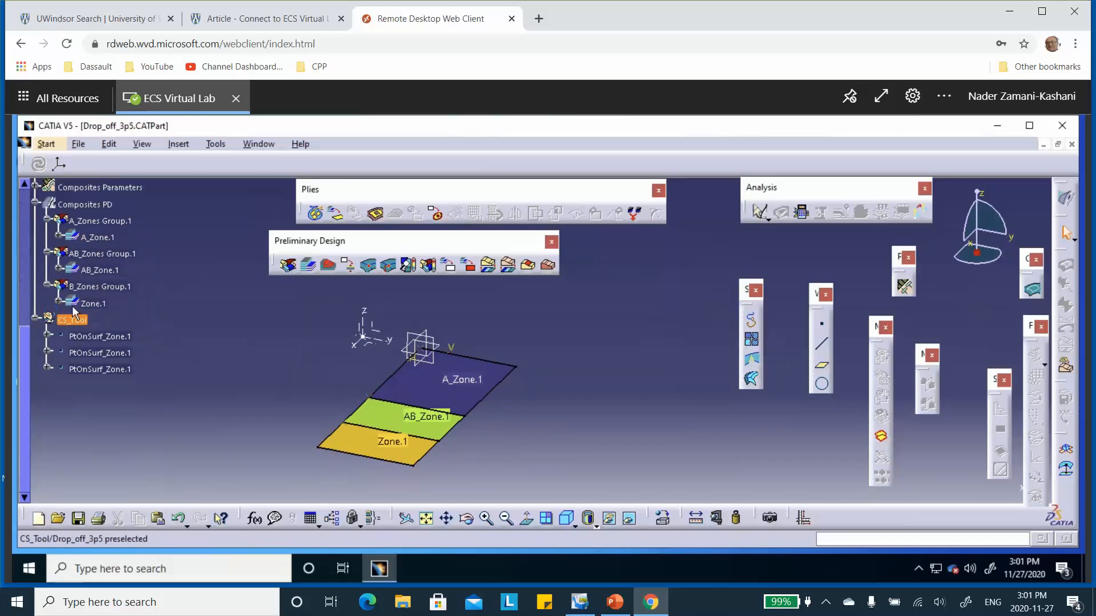
pyautogui.click(96, 302)
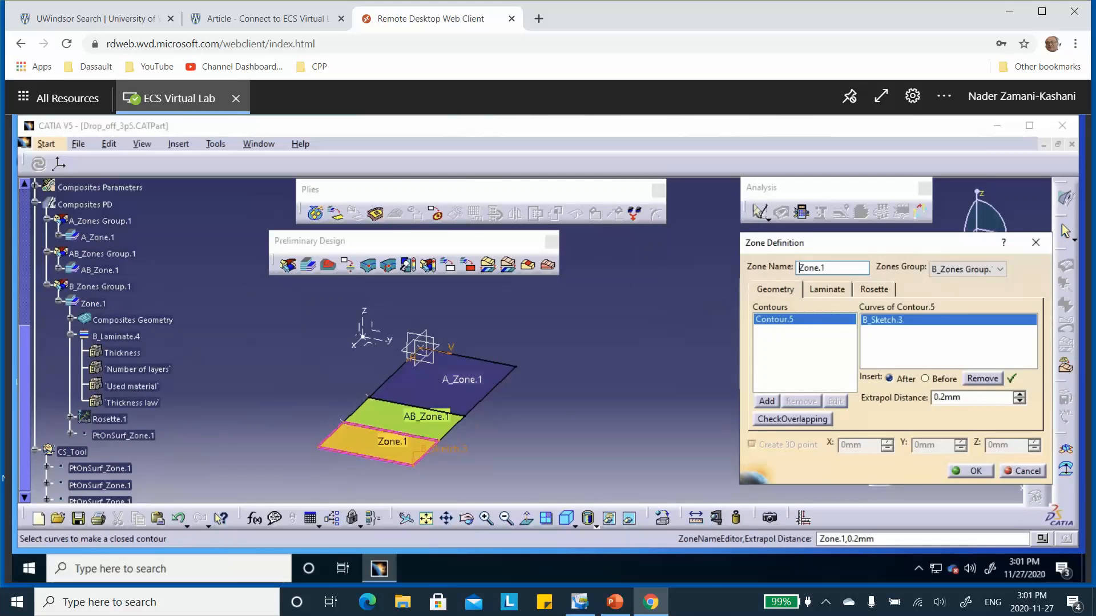
pyautogui.click(800, 268)
pyautogui.write('B_')
pyautogui.click(978, 470)
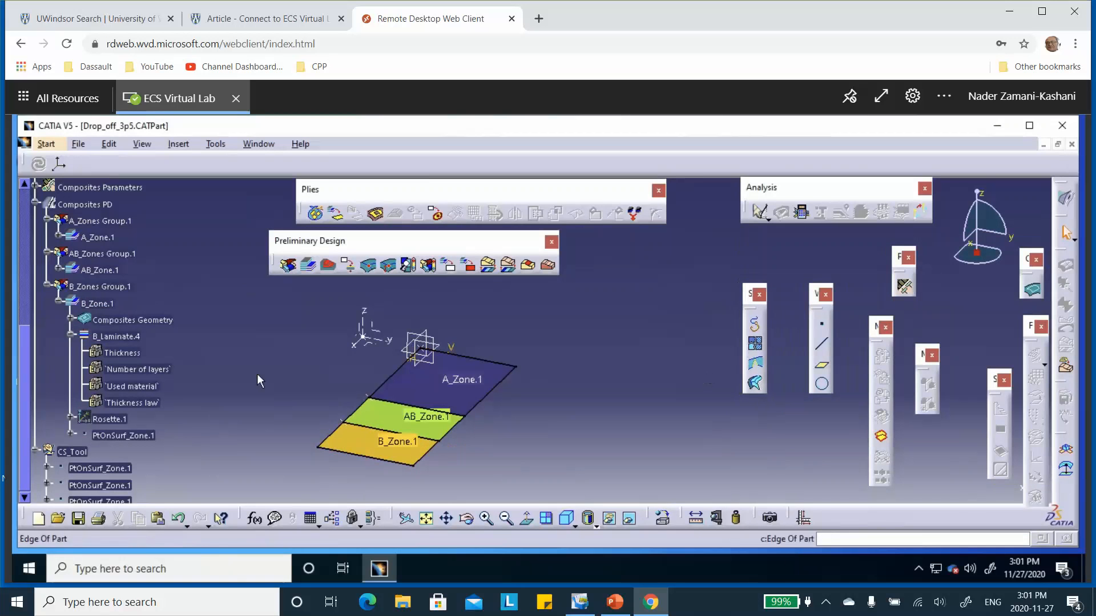
pyautogui.click(59, 300)
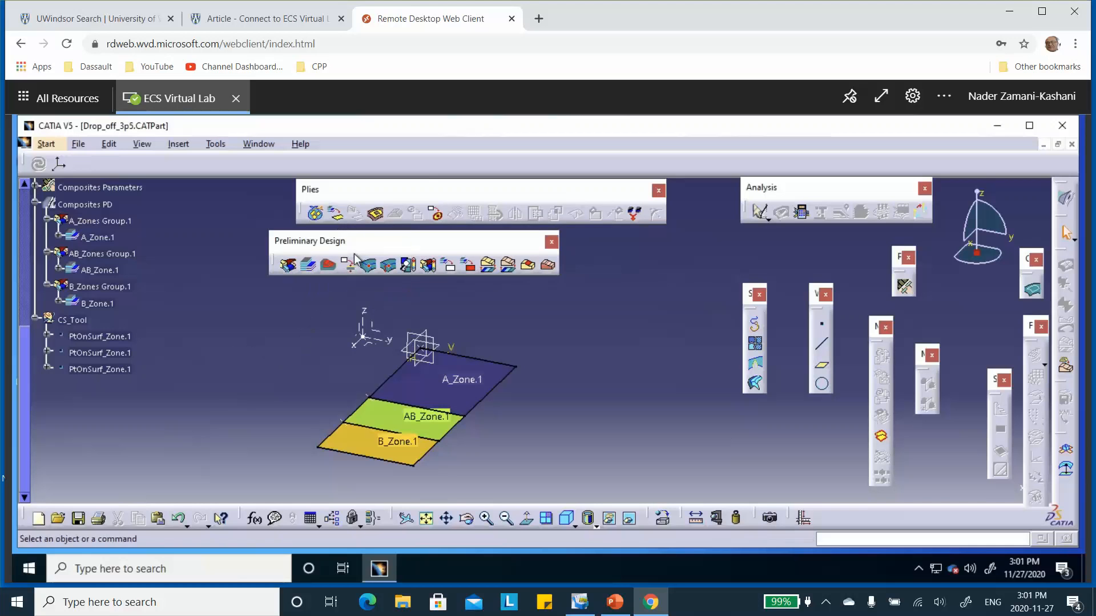
# Step: Create plies from A_Zones Group.1 with the option to create plies without staggering
pyautogui.click(336, 216)
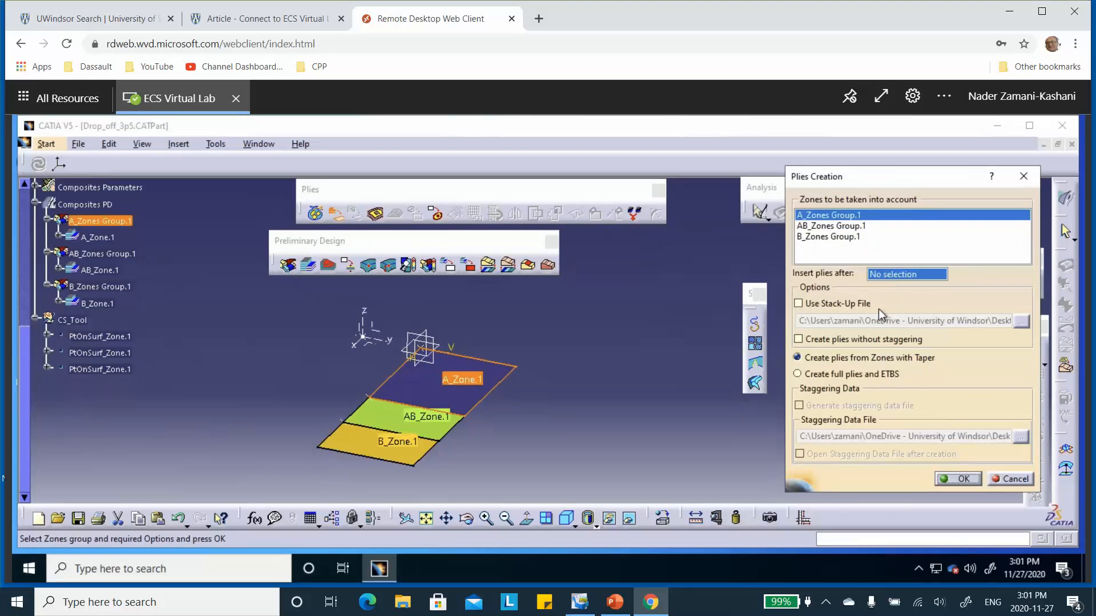
pyautogui.click(798, 341)
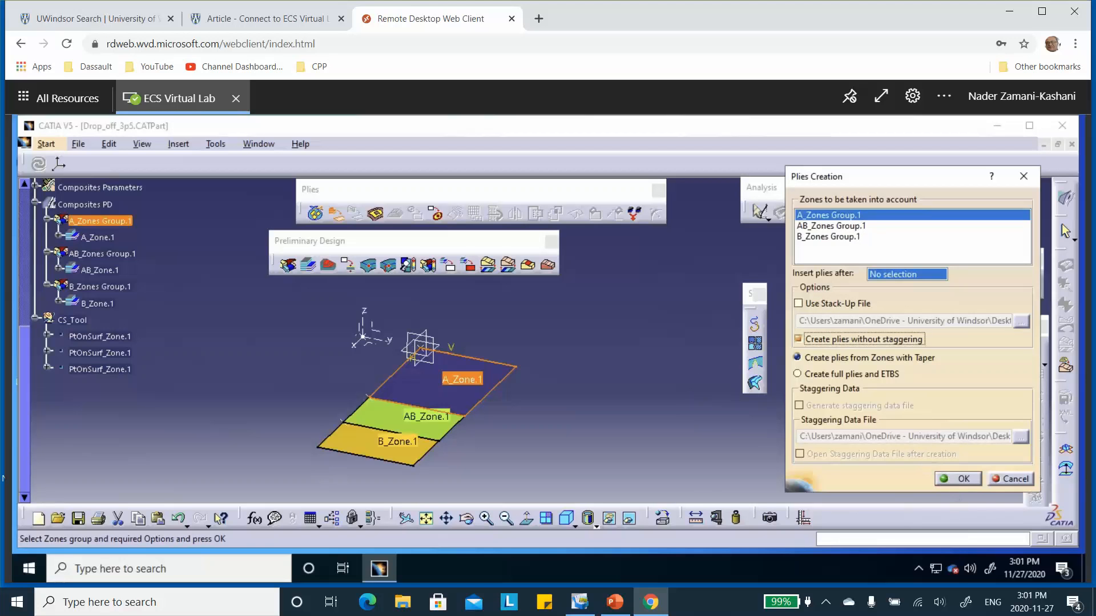
pyautogui.click(963, 479)
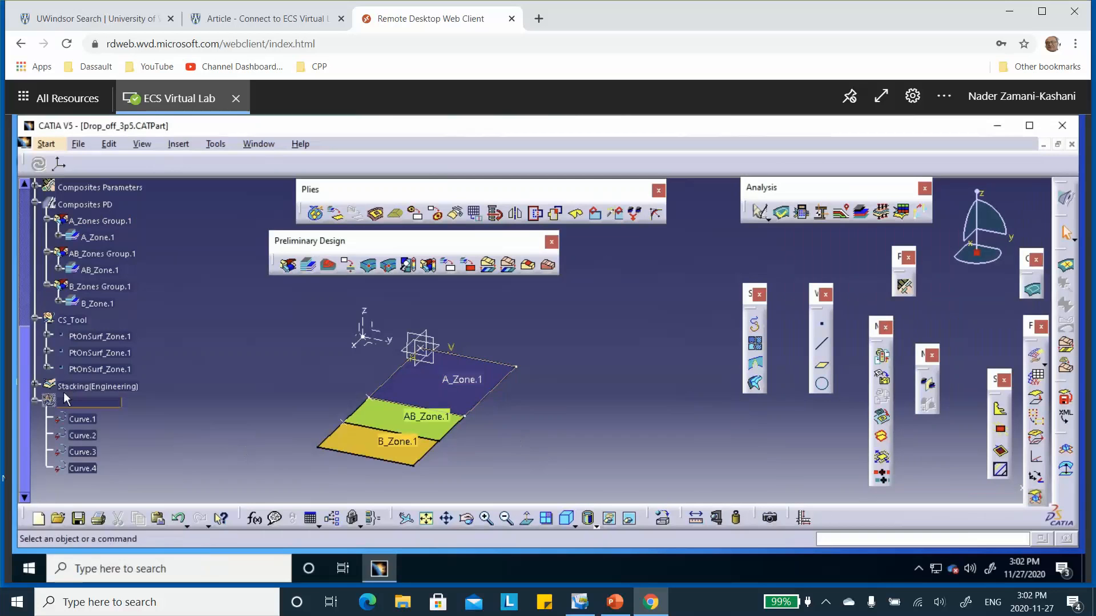
# Step: Collapse Geometrical Set.1, expand Plies Group.1 in the stacking, and set the direction of Ply.1 in Sequence.1 to 90
pyautogui.scroll(-1, 67, 358)
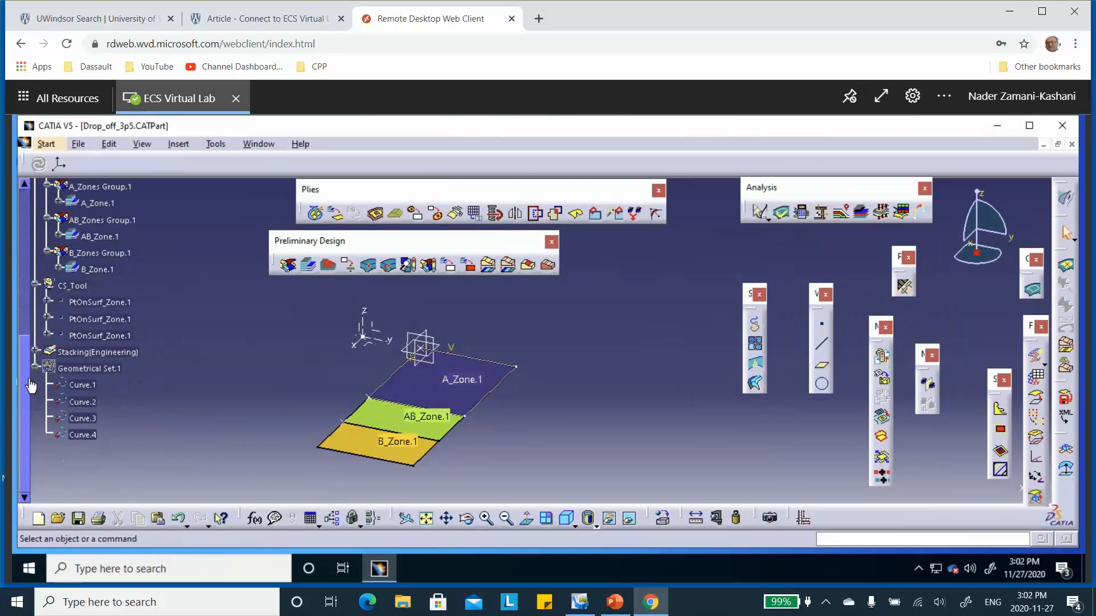
pyautogui.click(36, 368)
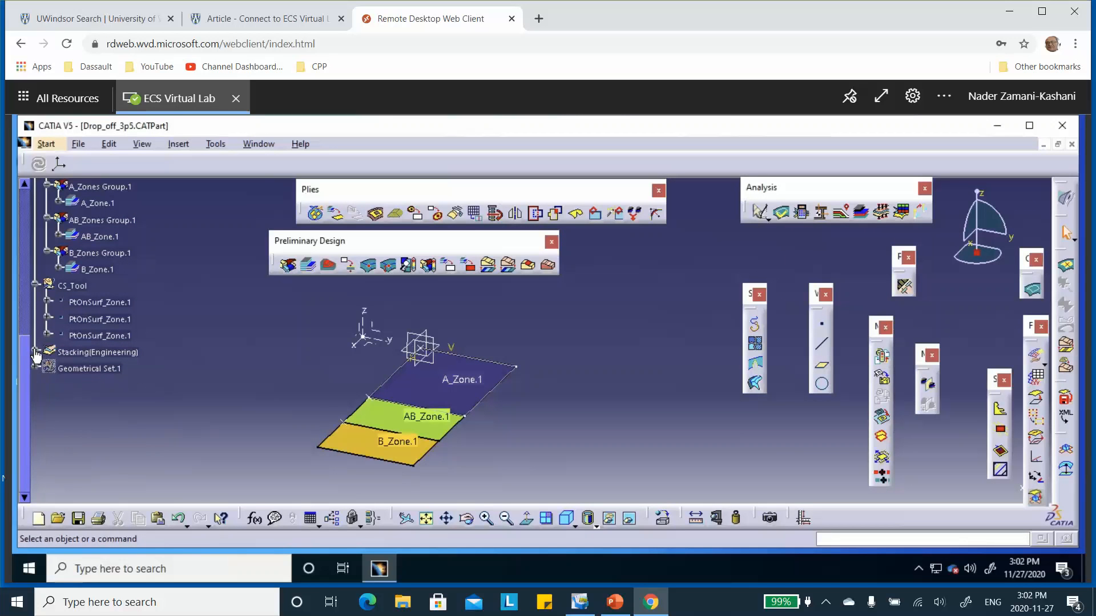
pyautogui.click(35, 353)
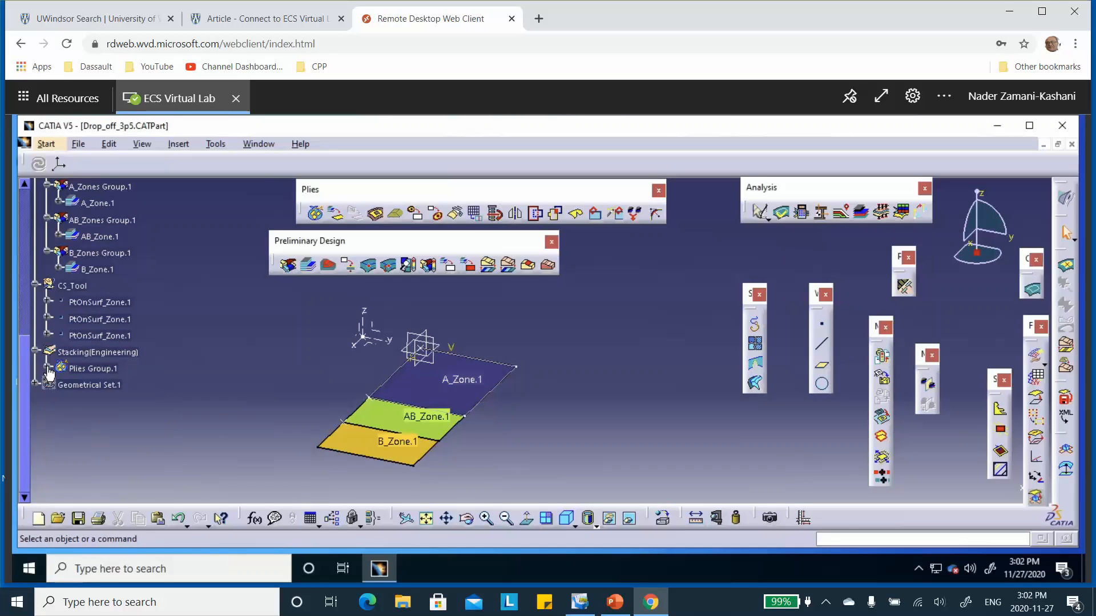
pyautogui.click(48, 369)
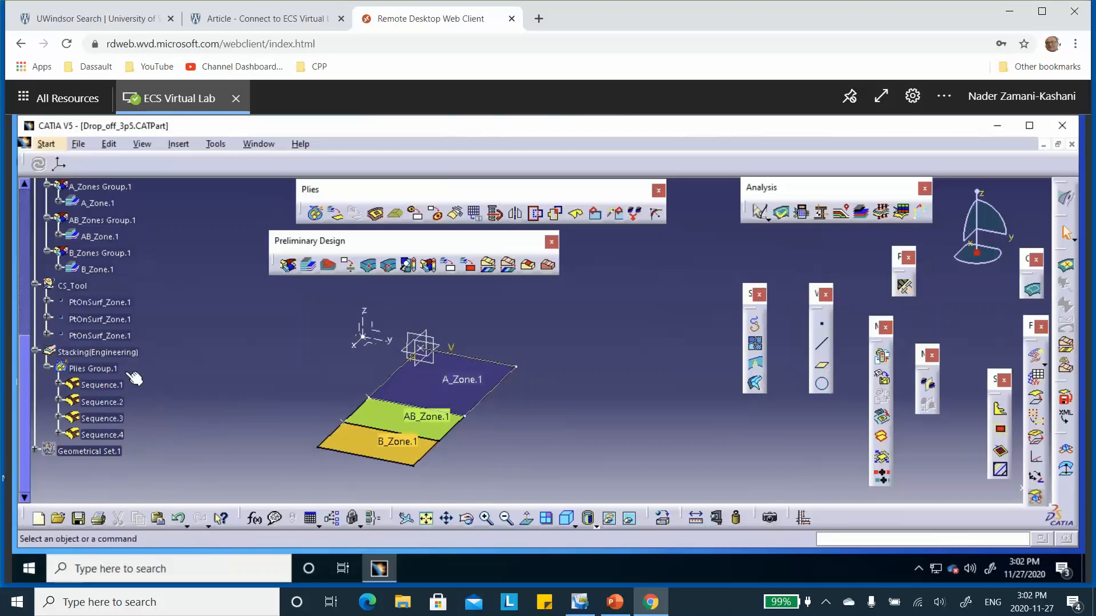
pyautogui.click(58, 384)
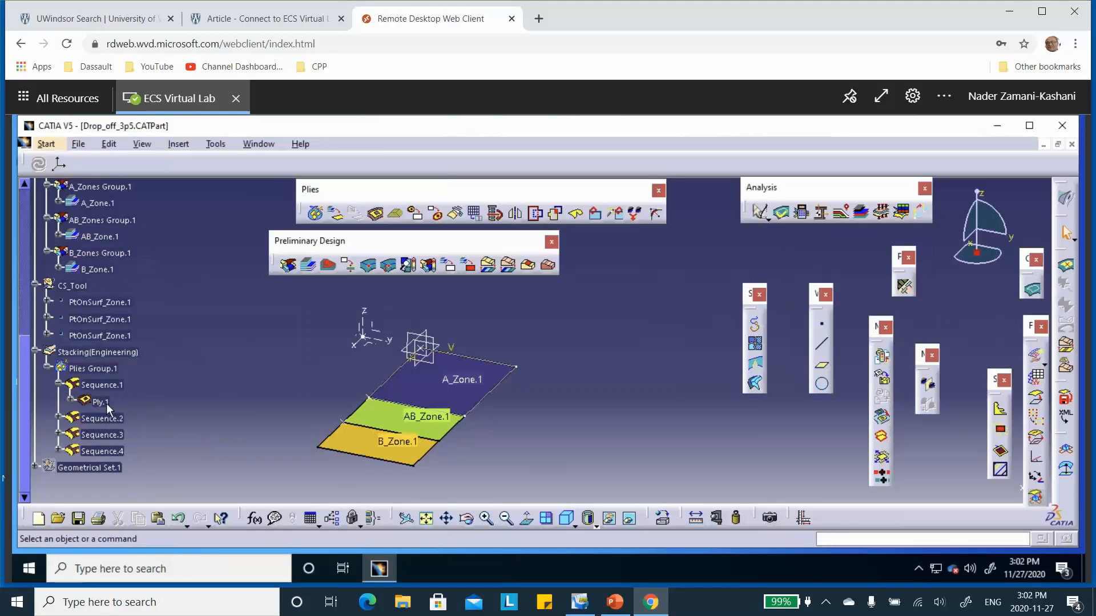
pyautogui.doubleClick(101, 402)
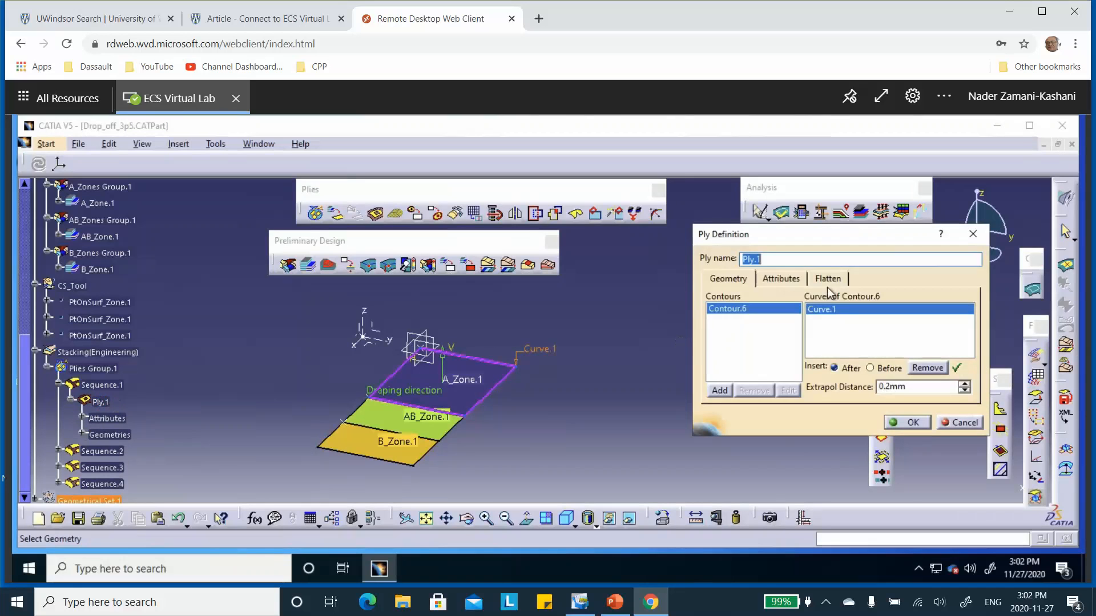
pyautogui.click(791, 282)
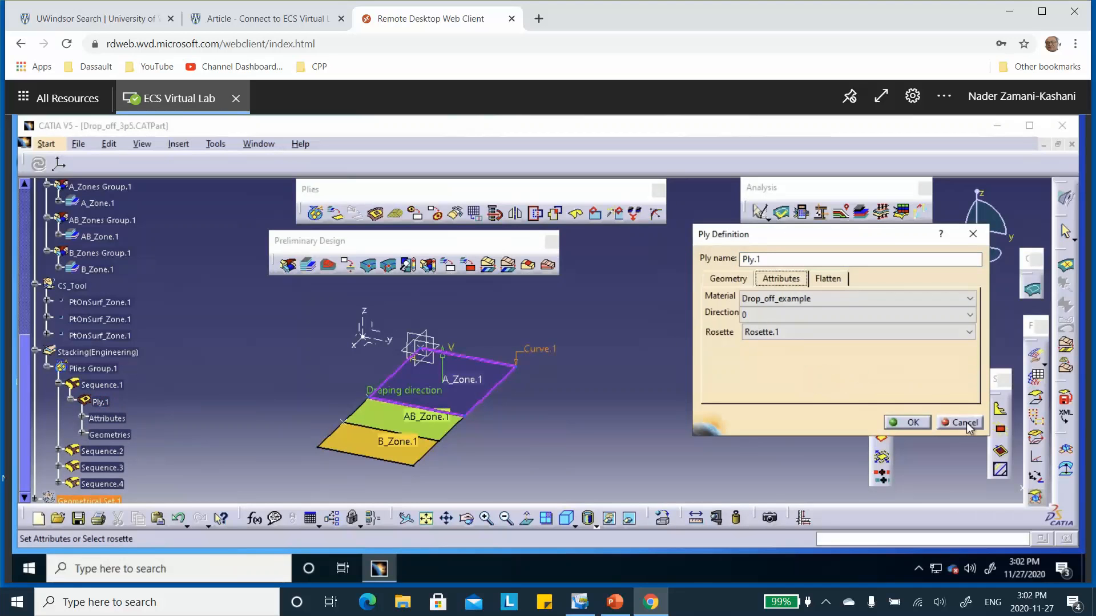
pyautogui.click(970, 318)
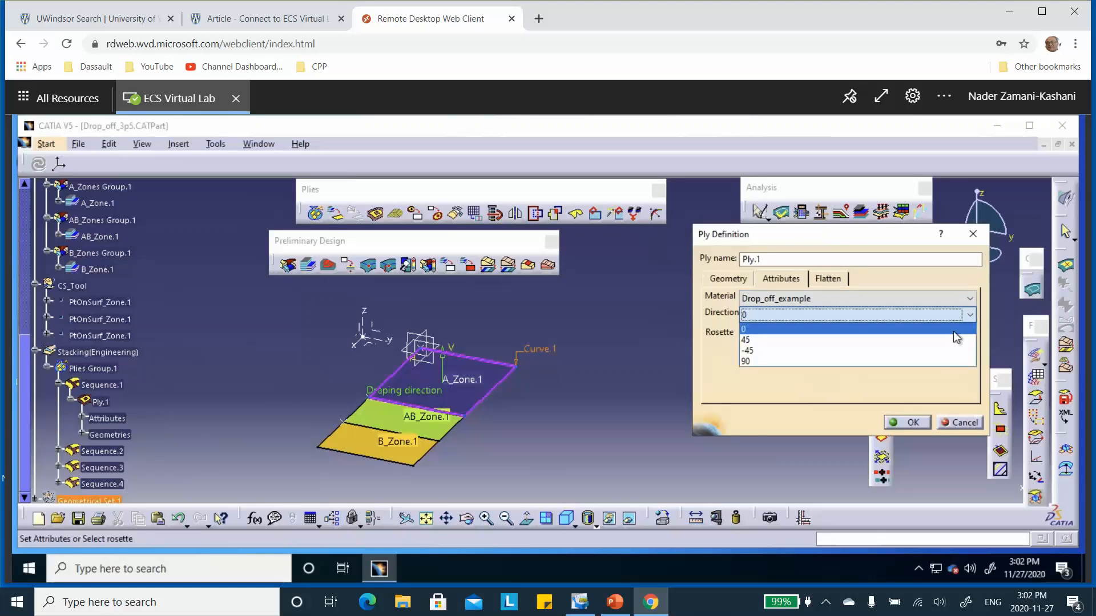
pyautogui.click(939, 369)
pyautogui.click(912, 423)
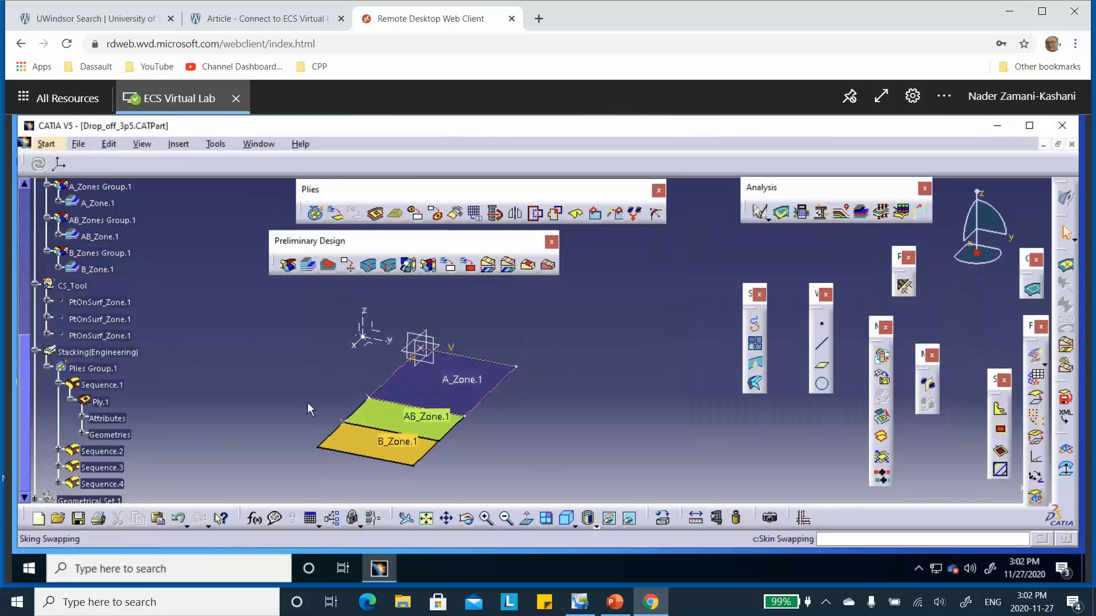
# Step: Set the direction of Ply.2 in Sequence.2 to 0
pyautogui.scroll(-2, 143, 388)
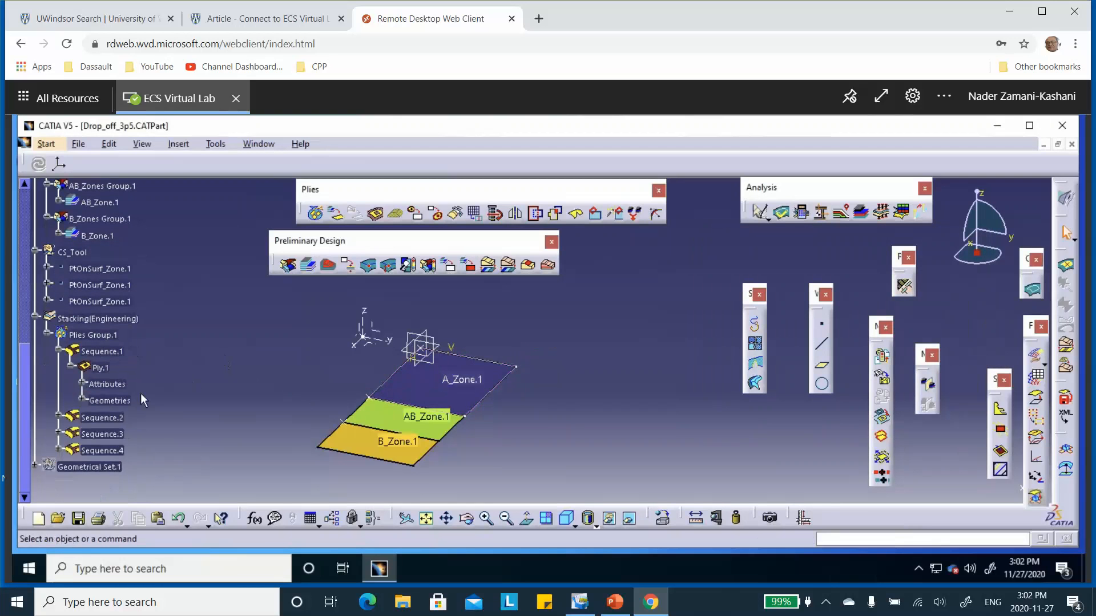
pyautogui.click(57, 417)
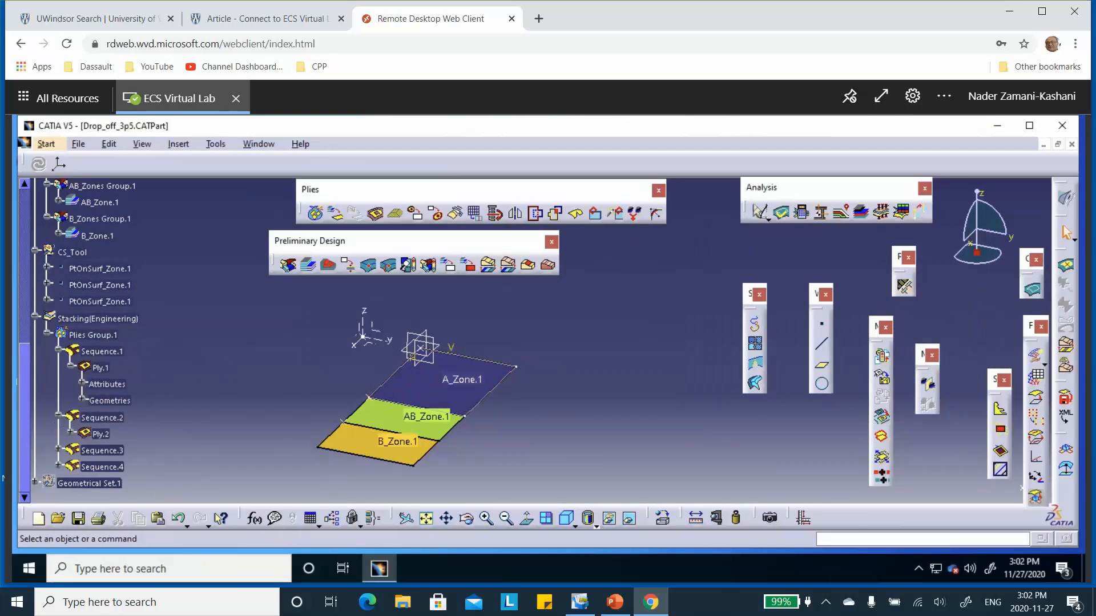
pyautogui.doubleClick(100, 435)
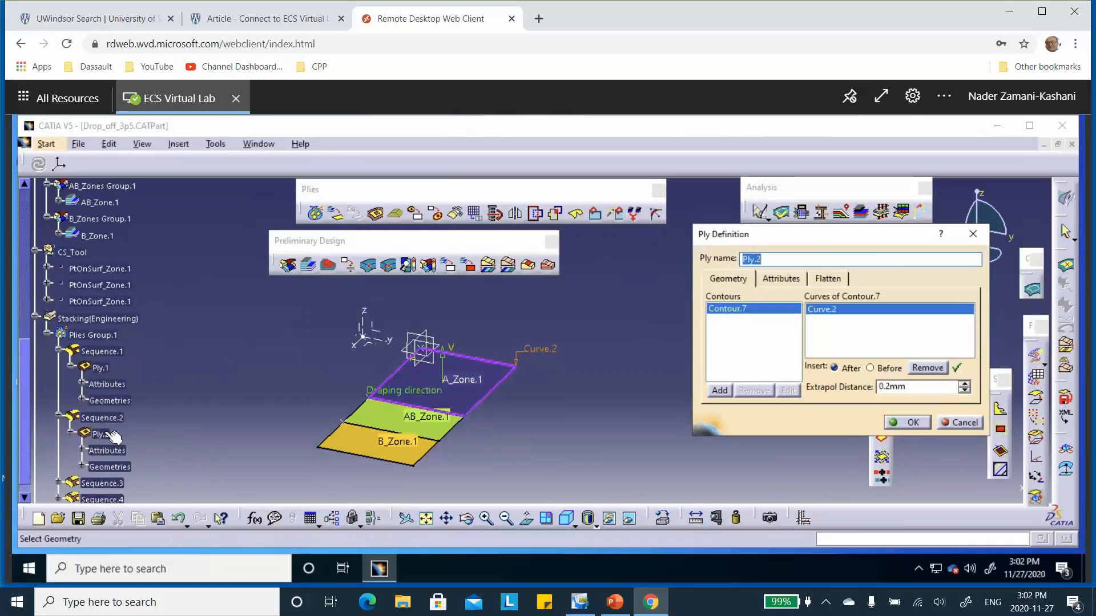
pyautogui.click(781, 279)
pyautogui.click(797, 316)
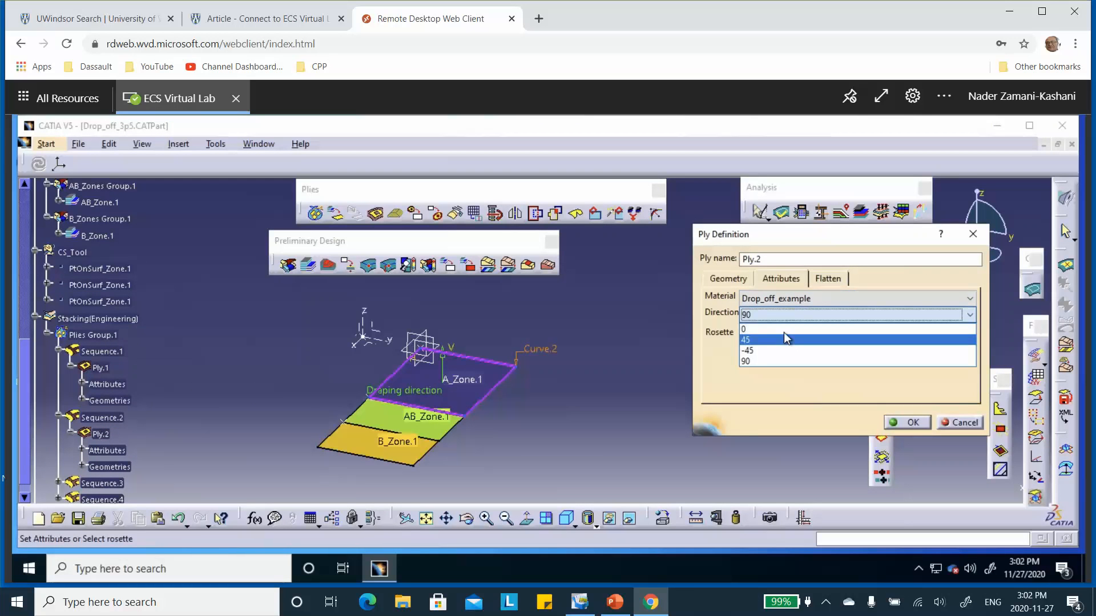
pyautogui.click(786, 329)
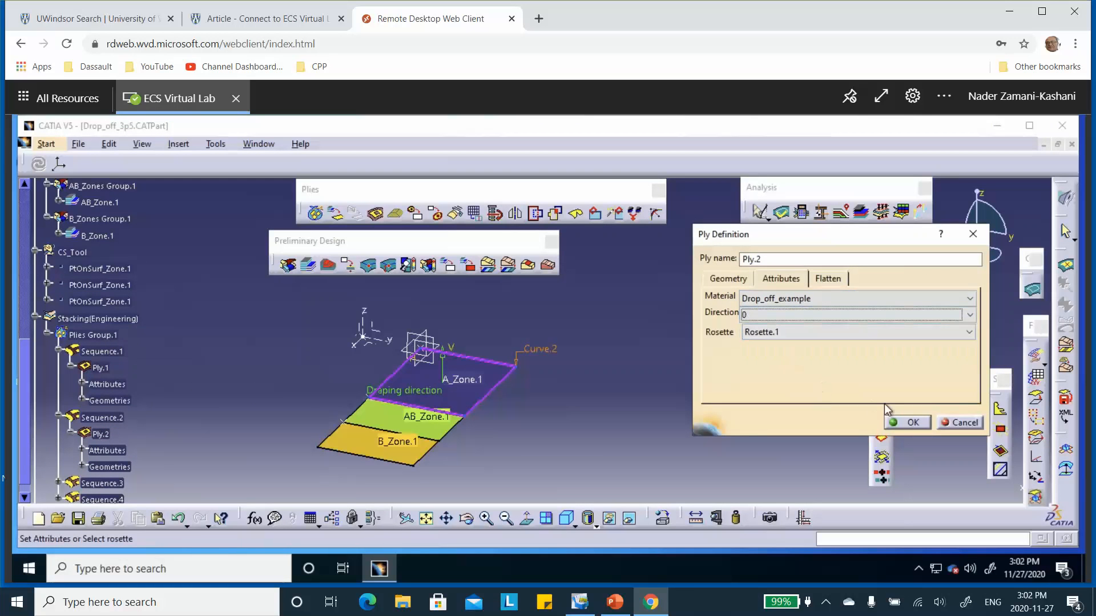
pyautogui.click(913, 422)
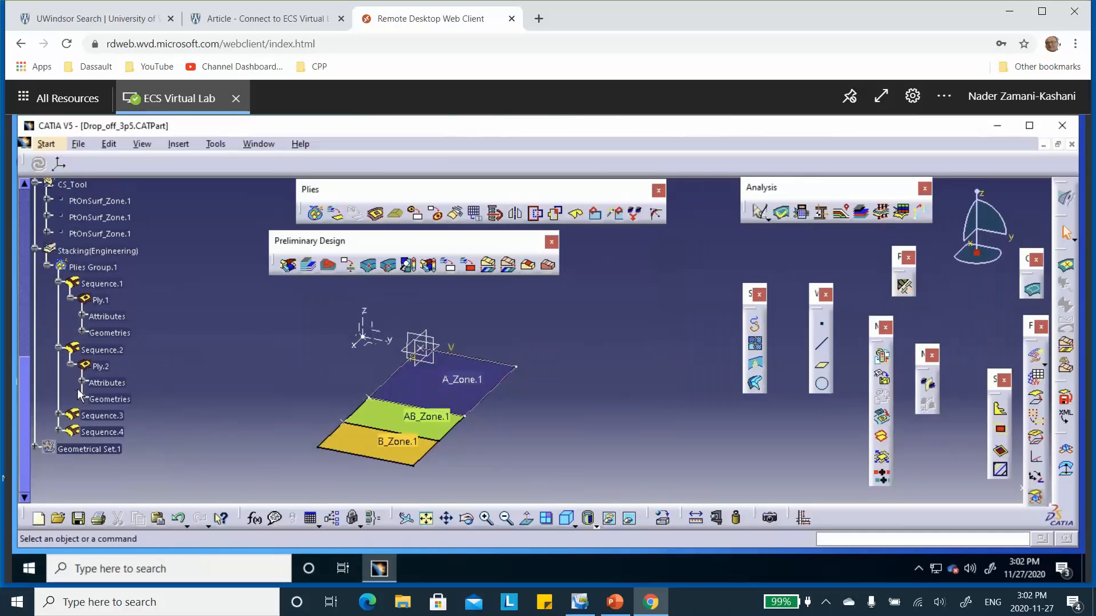
# Step: Expand Sequence.3 under Plies Group.1 and set the direction of Ply.3 to 0
pyautogui.click(58, 414)
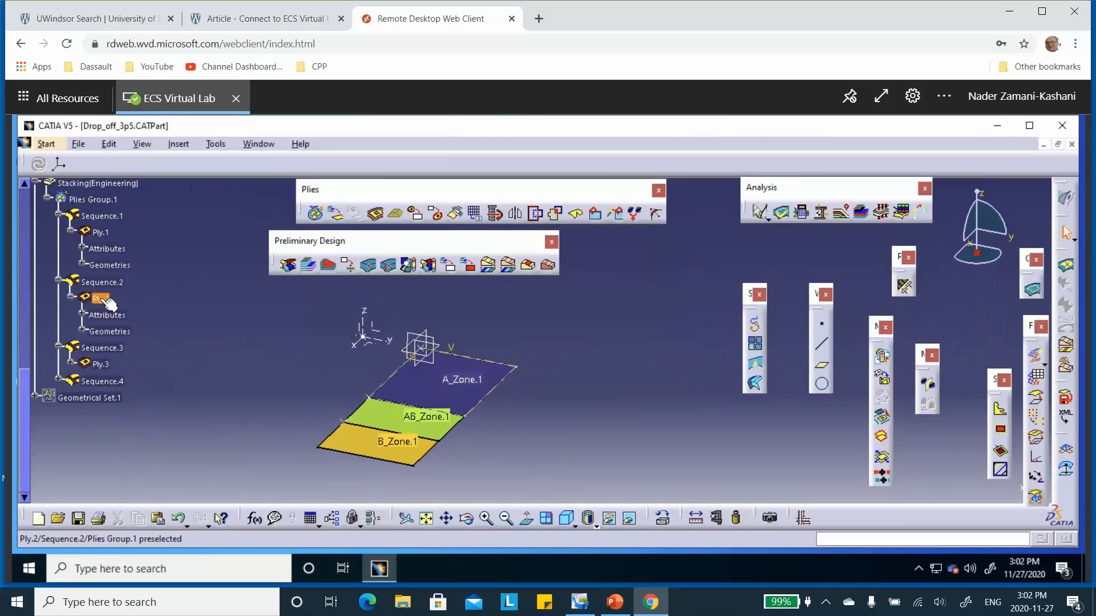
pyautogui.doubleClick(103, 362)
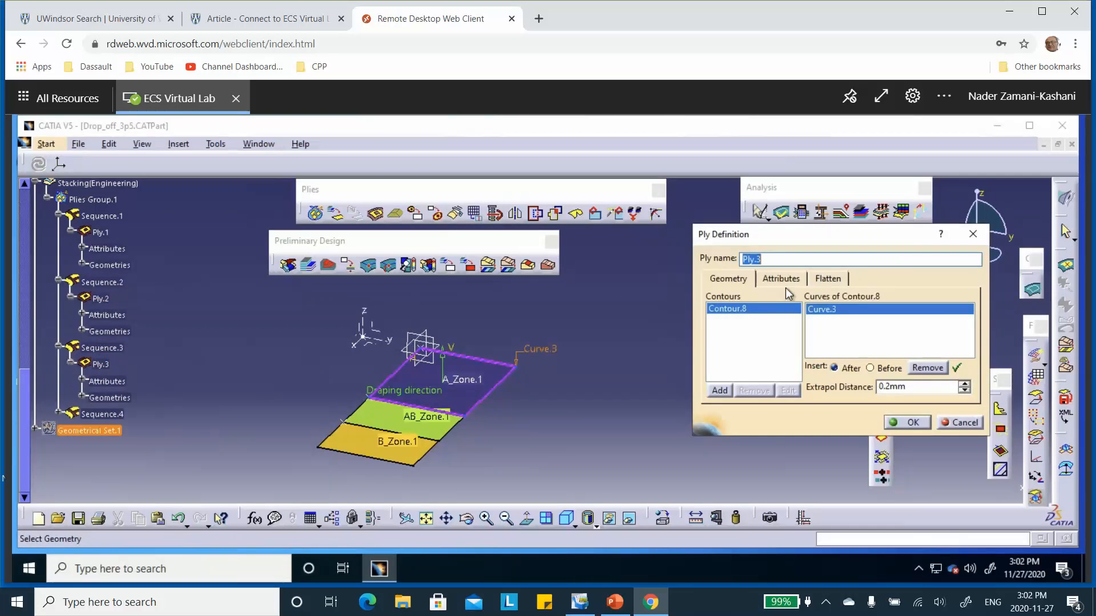
pyautogui.click(787, 279)
pyautogui.click(775, 315)
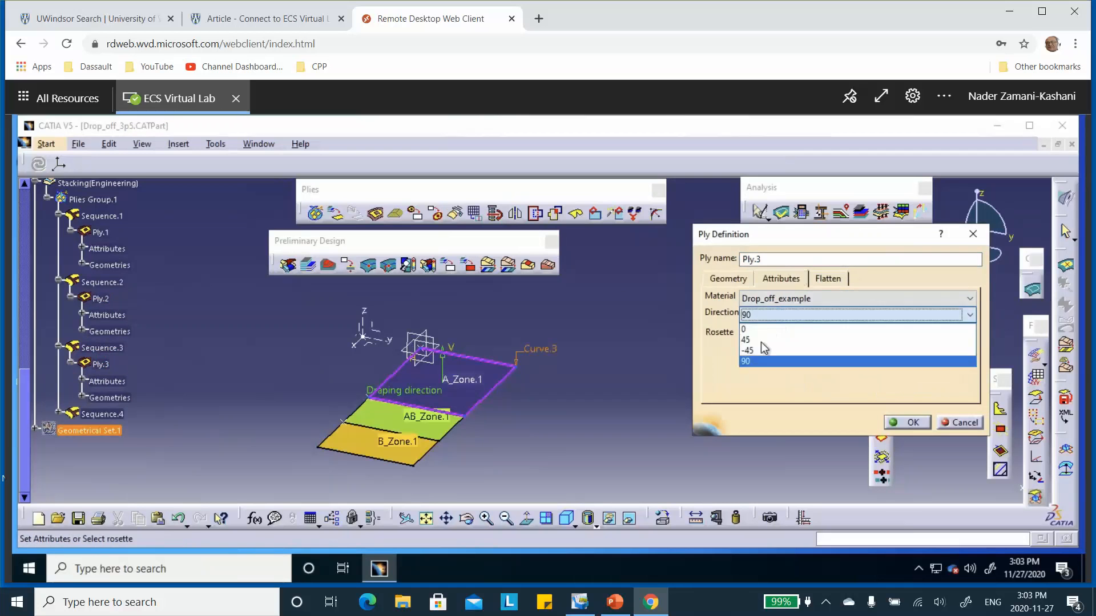
pyautogui.click(762, 332)
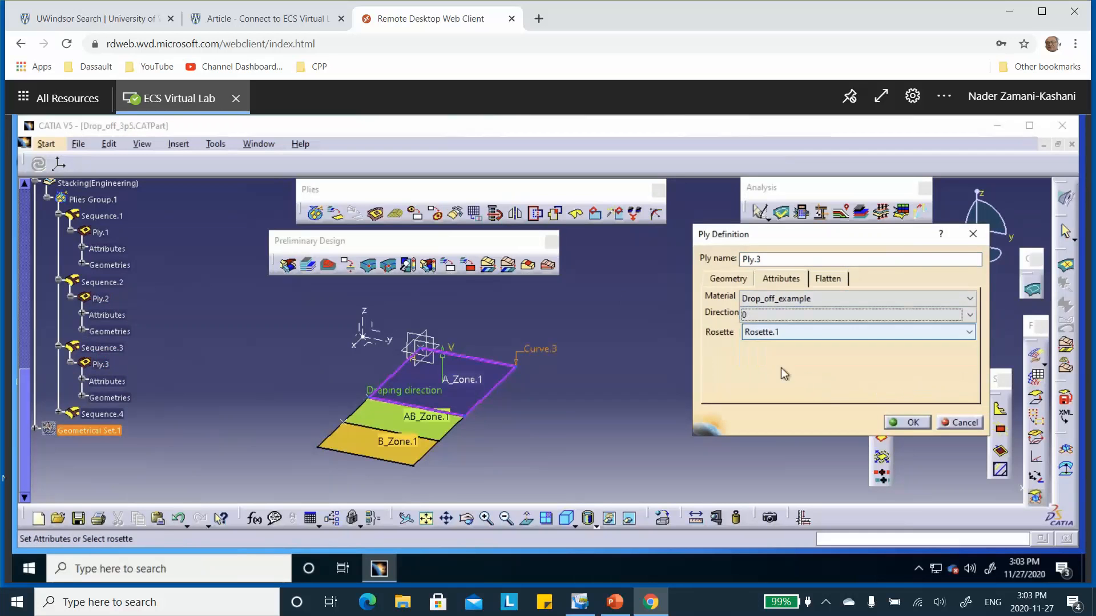
pyautogui.click(907, 423)
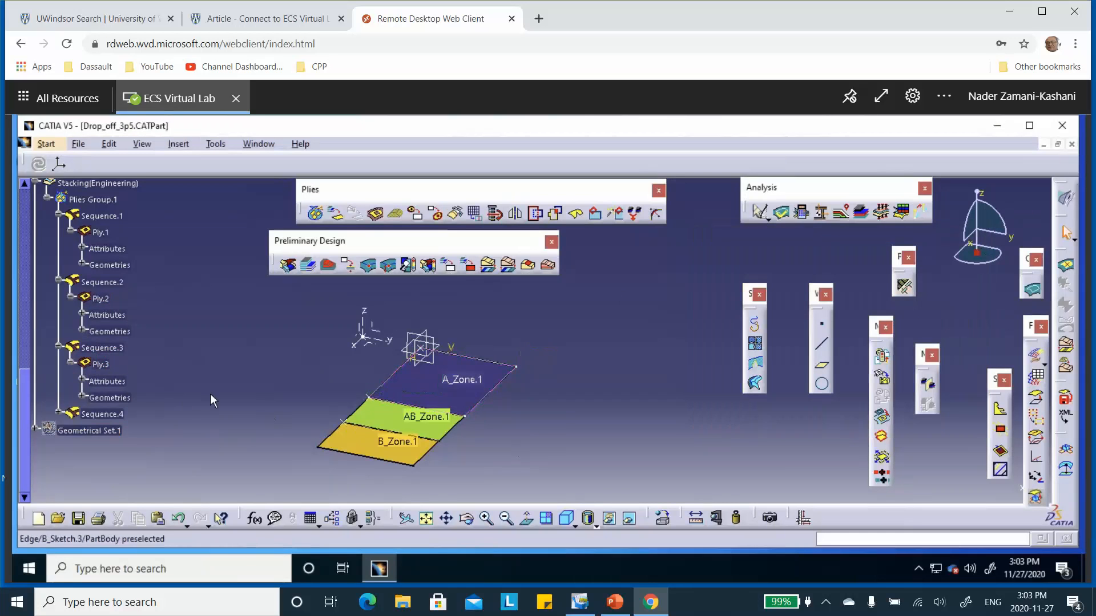
# Step: Expand Sequence.4 under Plies Group.1 and set the direction of Ply.4 to 90
pyautogui.click(58, 413)
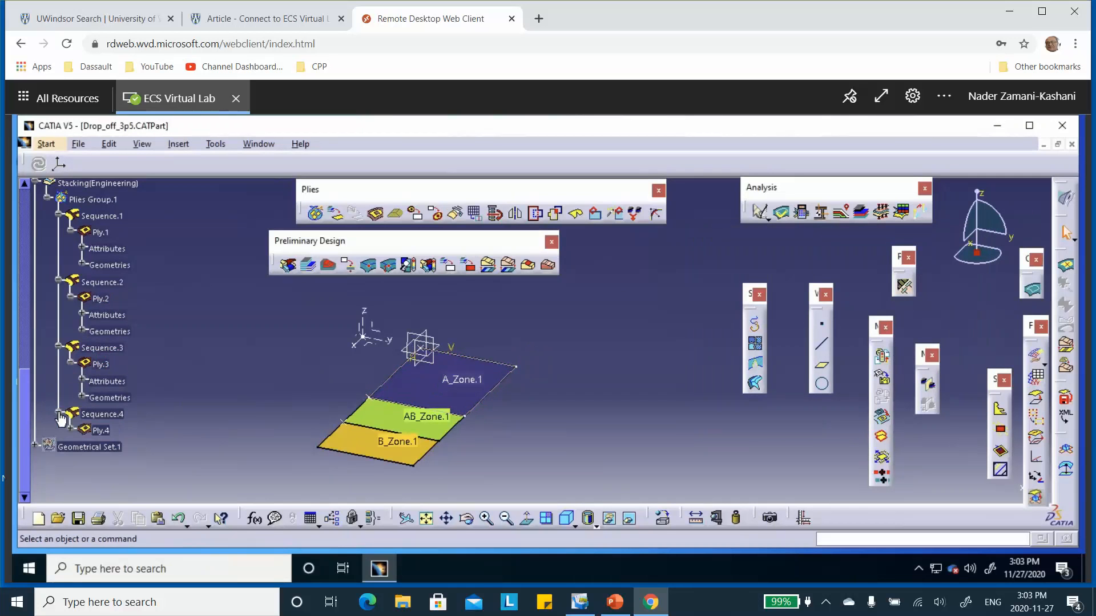
pyautogui.doubleClick(108, 429)
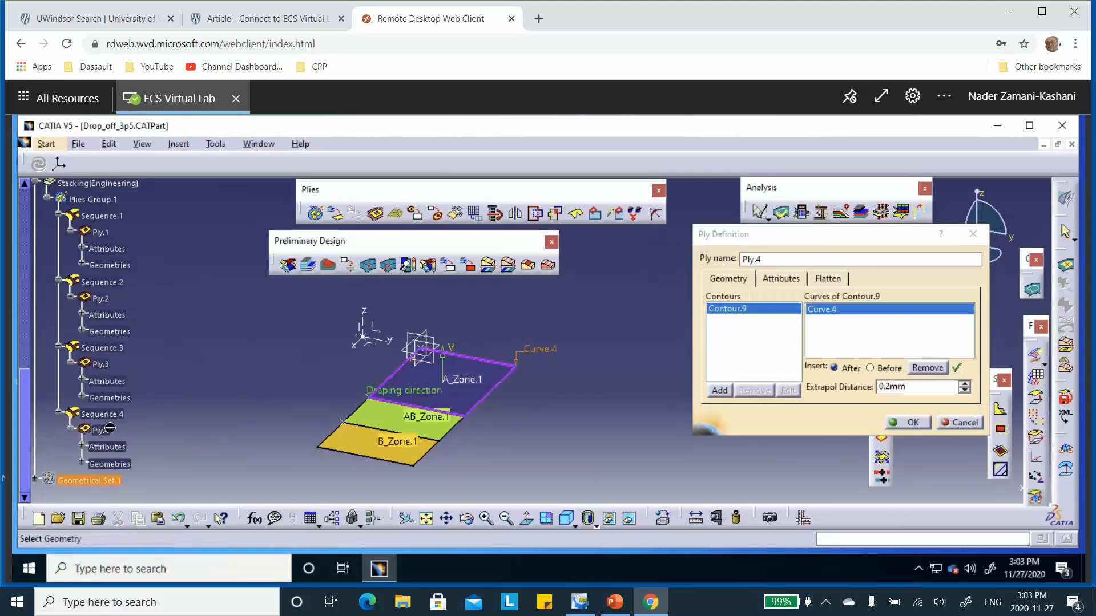
pyautogui.click(780, 278)
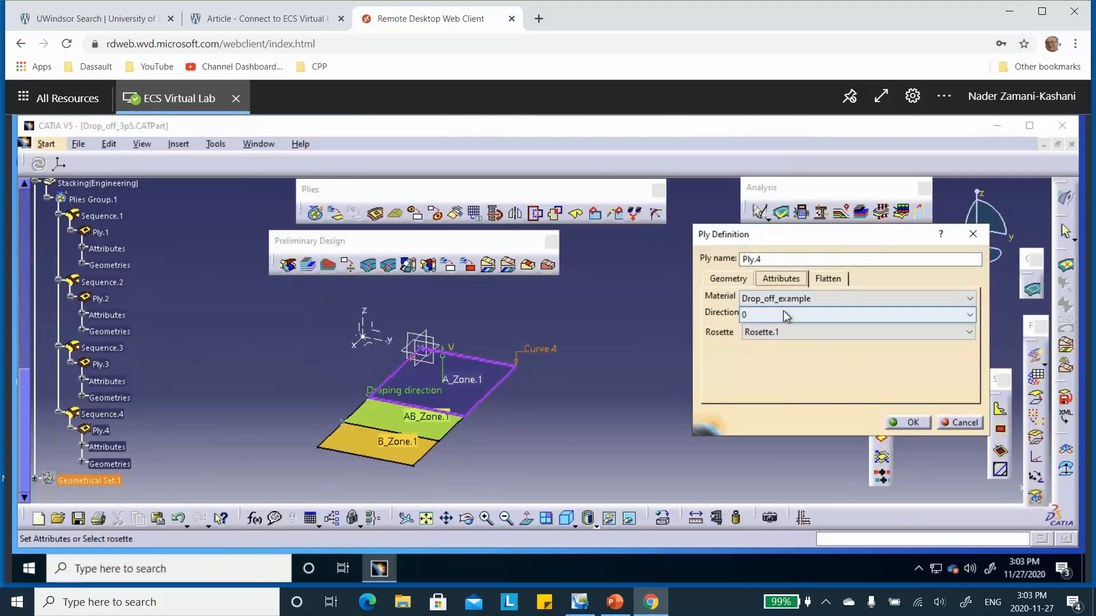
pyautogui.click(783, 313)
pyautogui.click(761, 362)
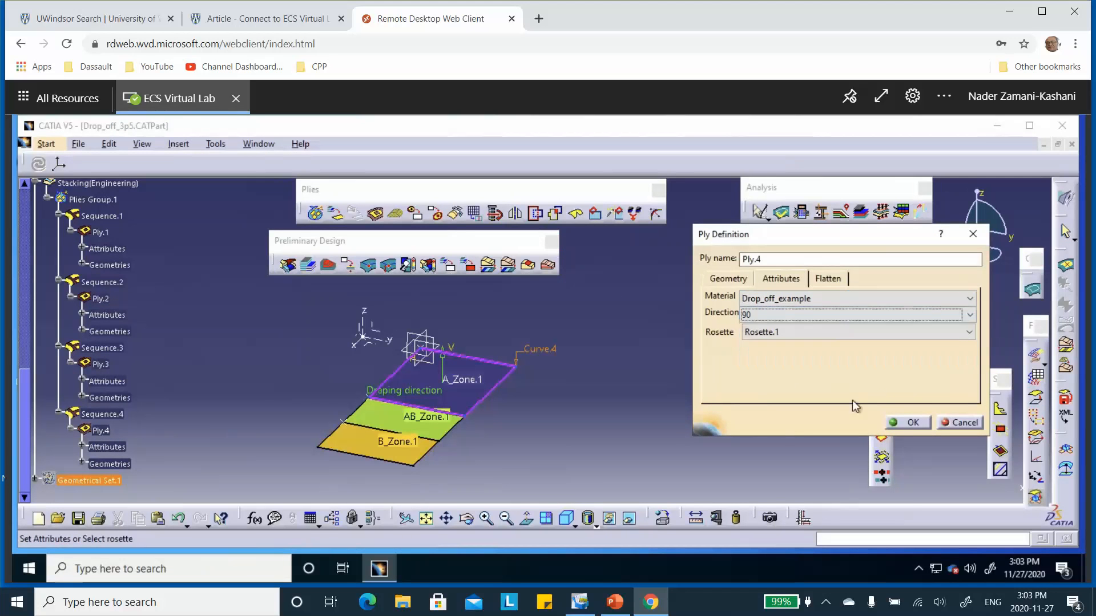
pyautogui.click(914, 426)
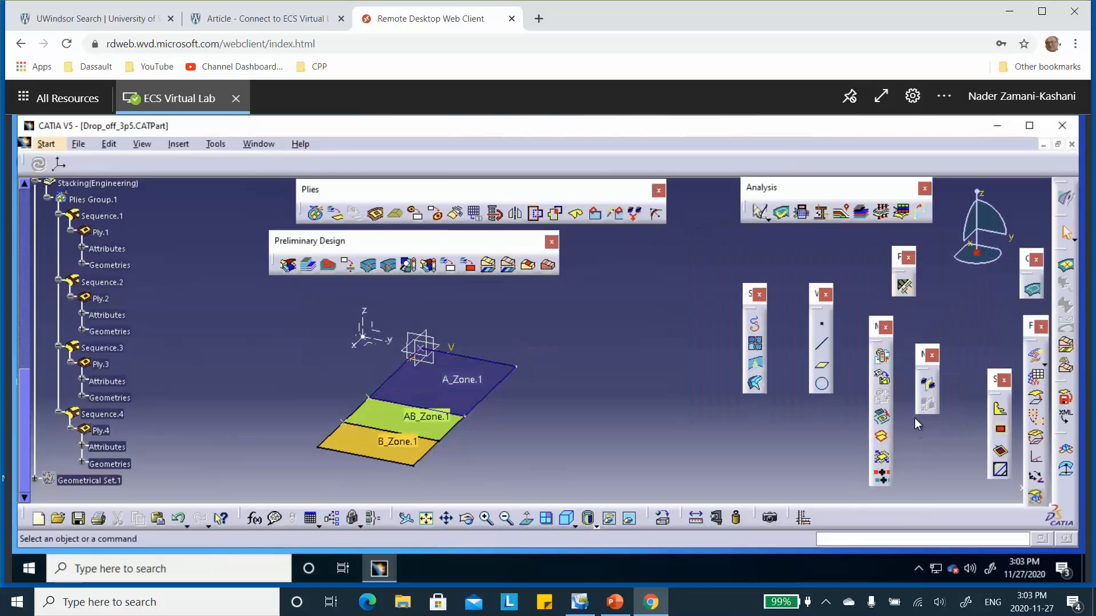
pyautogui.click(346, 267)
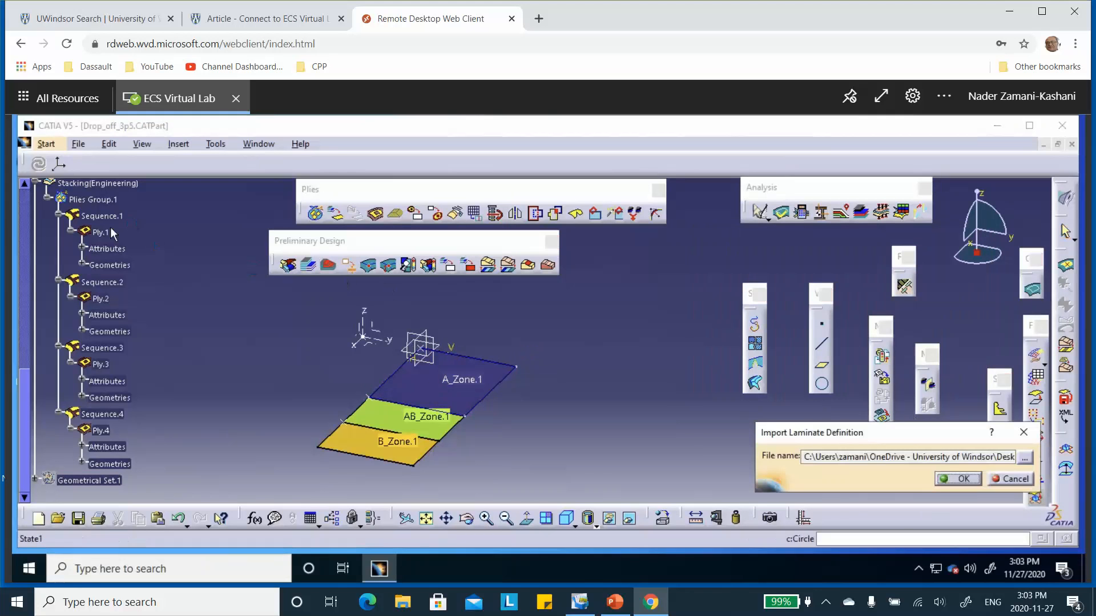
pyautogui.click(1010, 482)
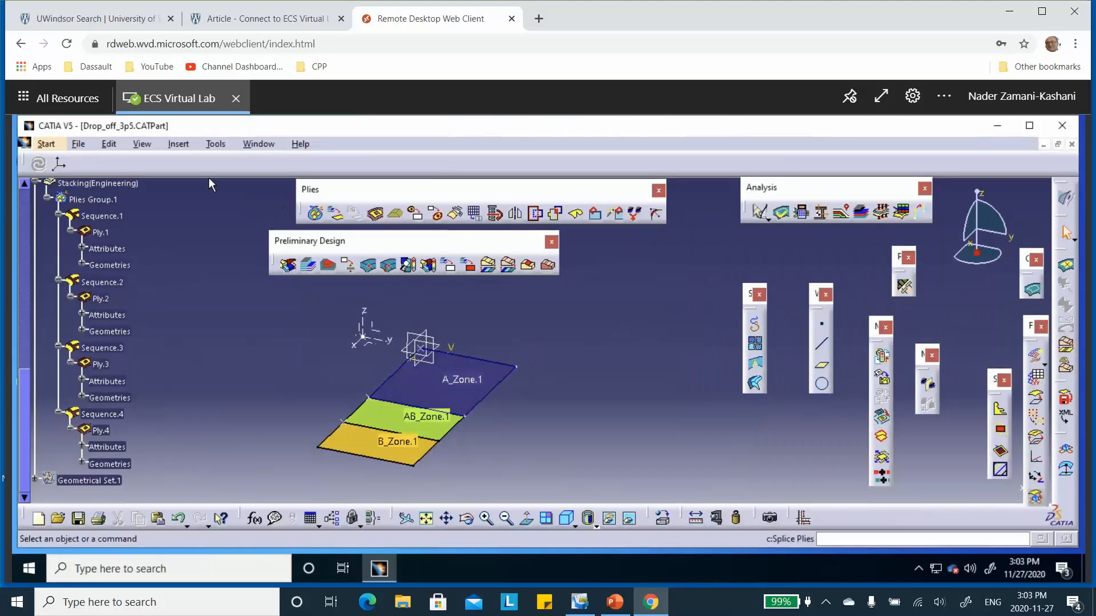
# Step: Collapse Sequence.1 through Sequence.4 and their parent Plies Group.1 in the tree
pyautogui.click(59, 216)
pyautogui.click(58, 232)
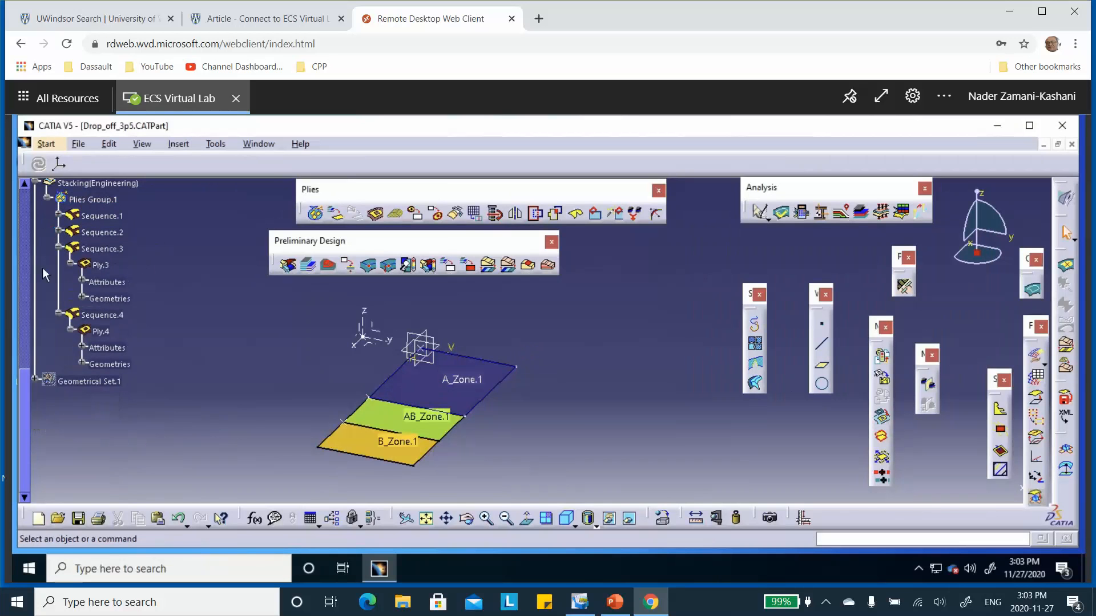
pyautogui.click(58, 249)
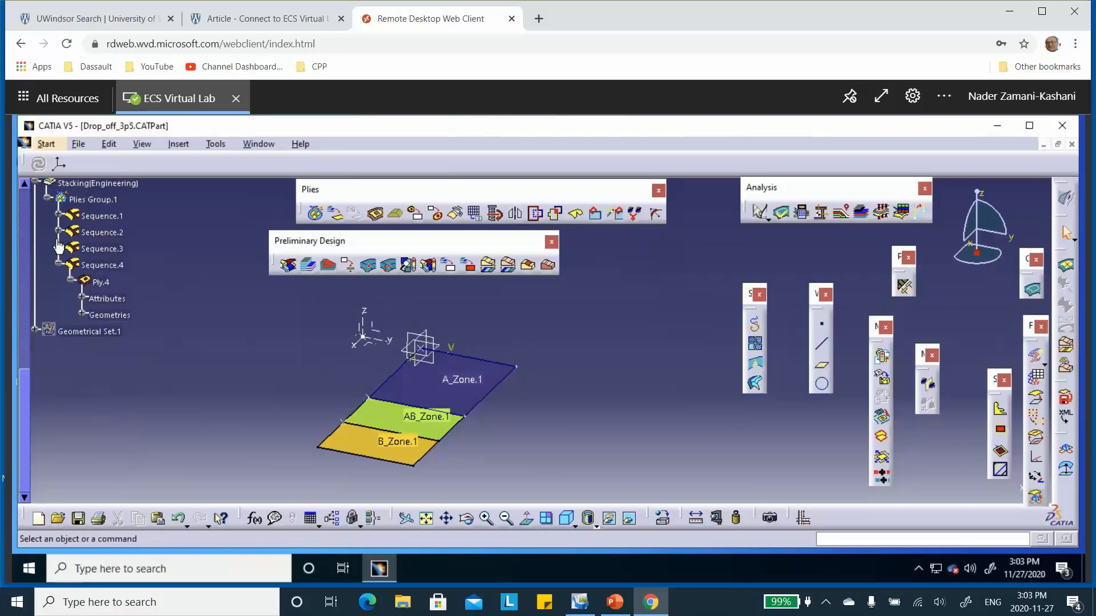
pyautogui.click(58, 266)
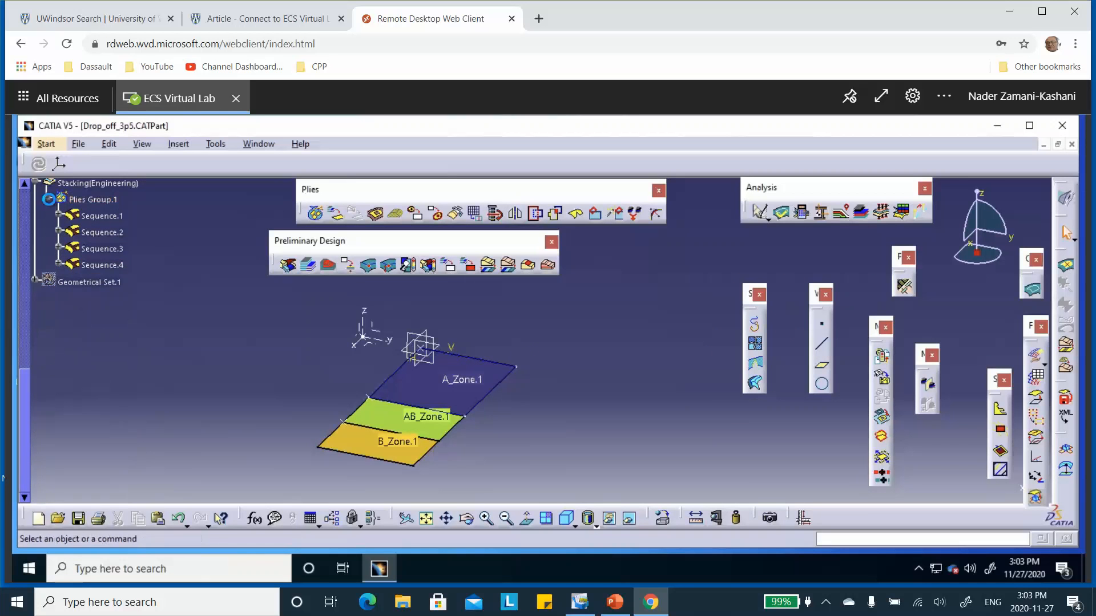
pyautogui.click(48, 200)
pyautogui.scroll(1, 160, 262)
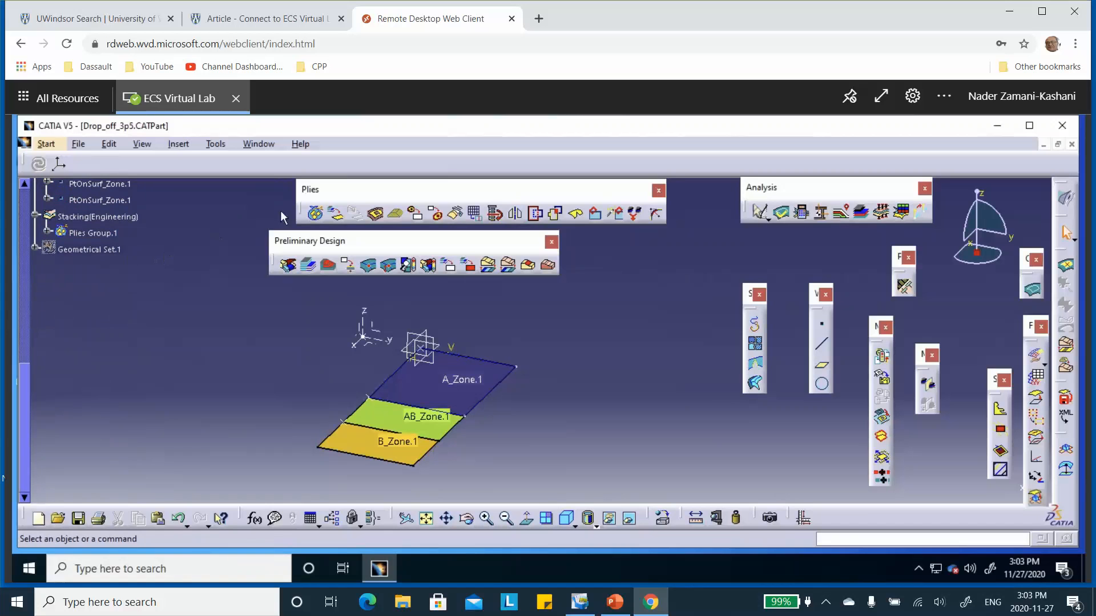
# Step: Create plies from AB_Zones Group.1 with the option to create plies without staggering
pyautogui.click(336, 215)
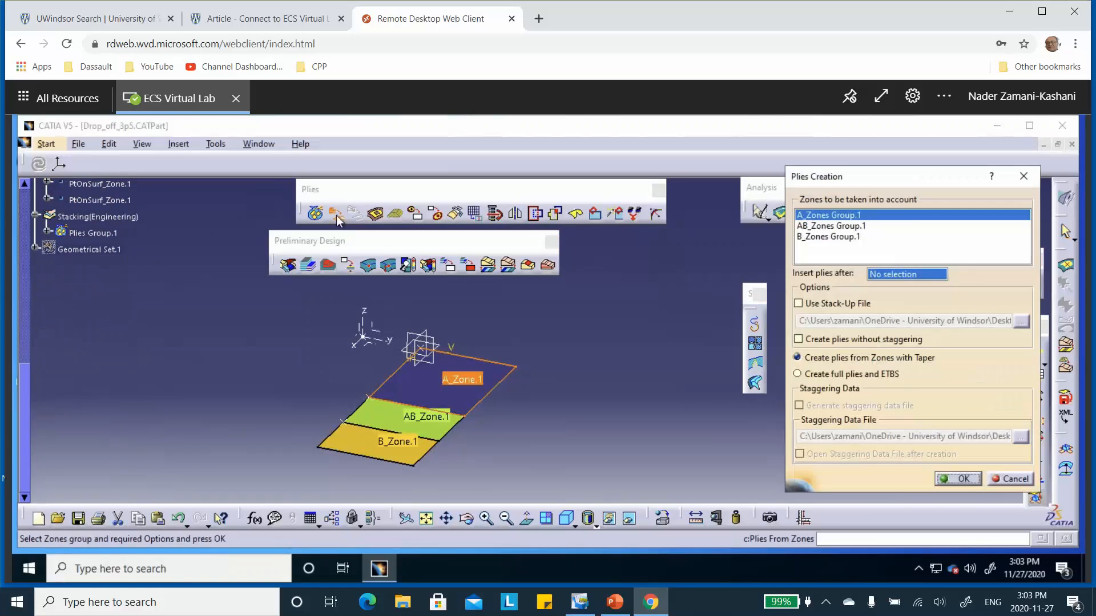
pyautogui.click(847, 226)
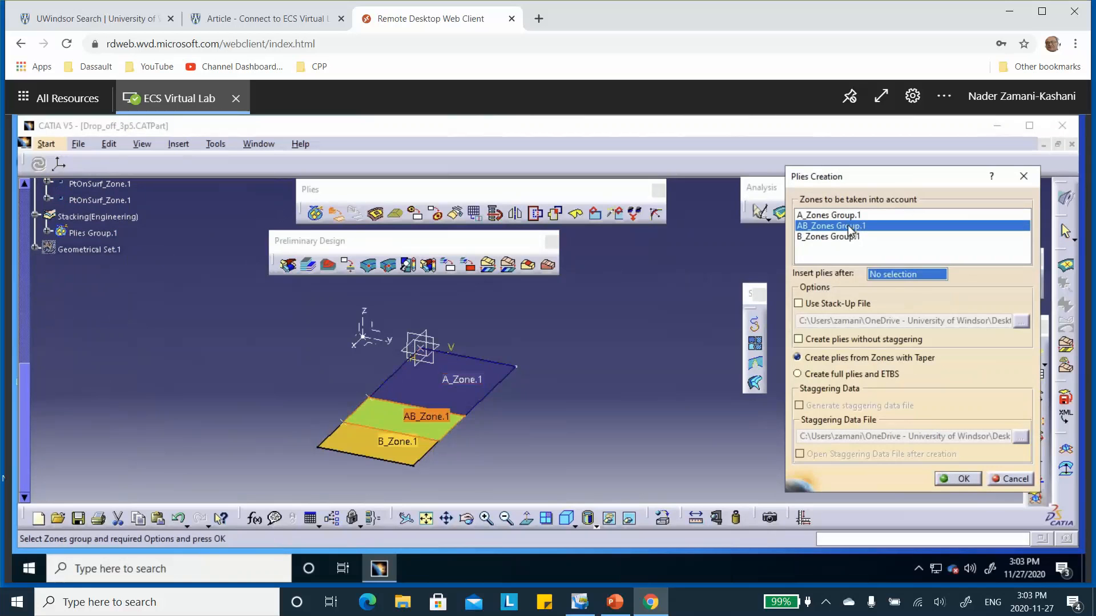
pyautogui.click(798, 340)
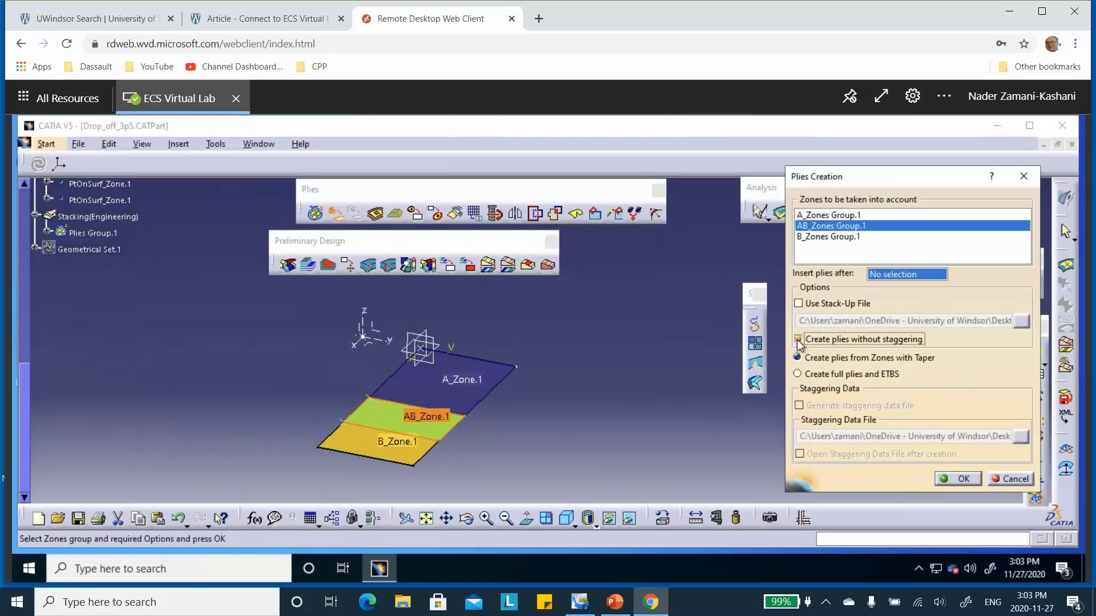
pyautogui.click(955, 479)
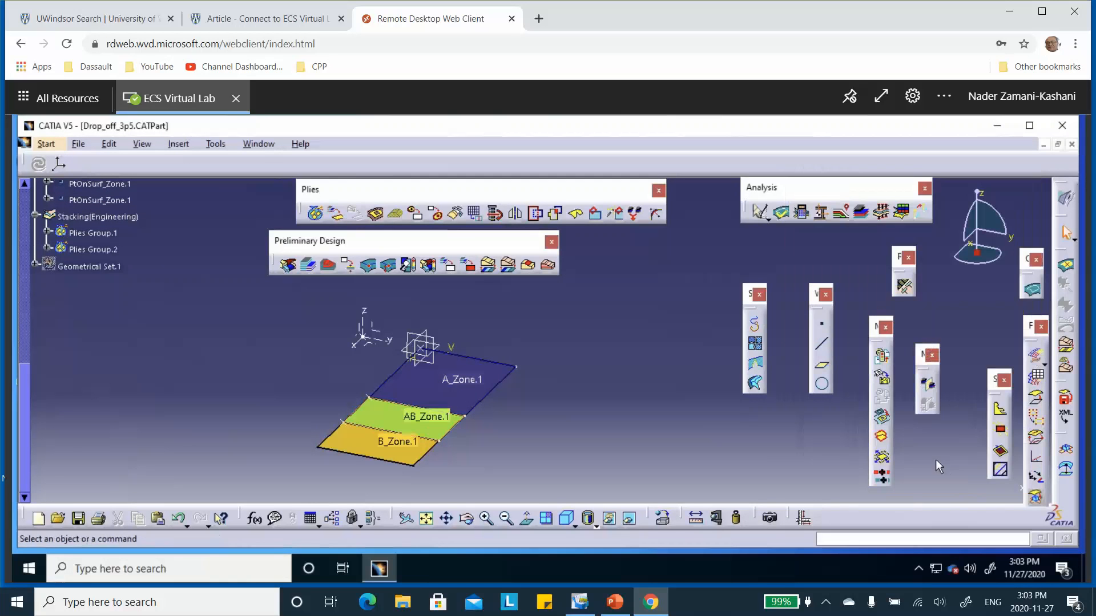
# Step: Expand Plies Group.2 in the stacking and list the plies under Sequence.5, Sequence.6 and Sequence.7
pyautogui.click(47, 250)
pyautogui.click(59, 266)
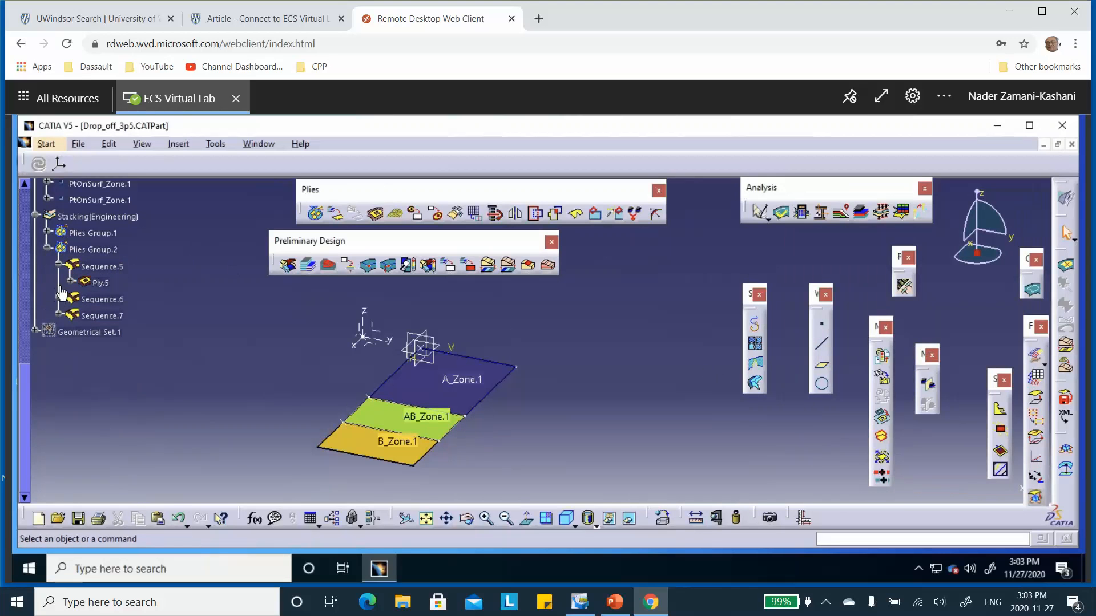
pyautogui.click(58, 299)
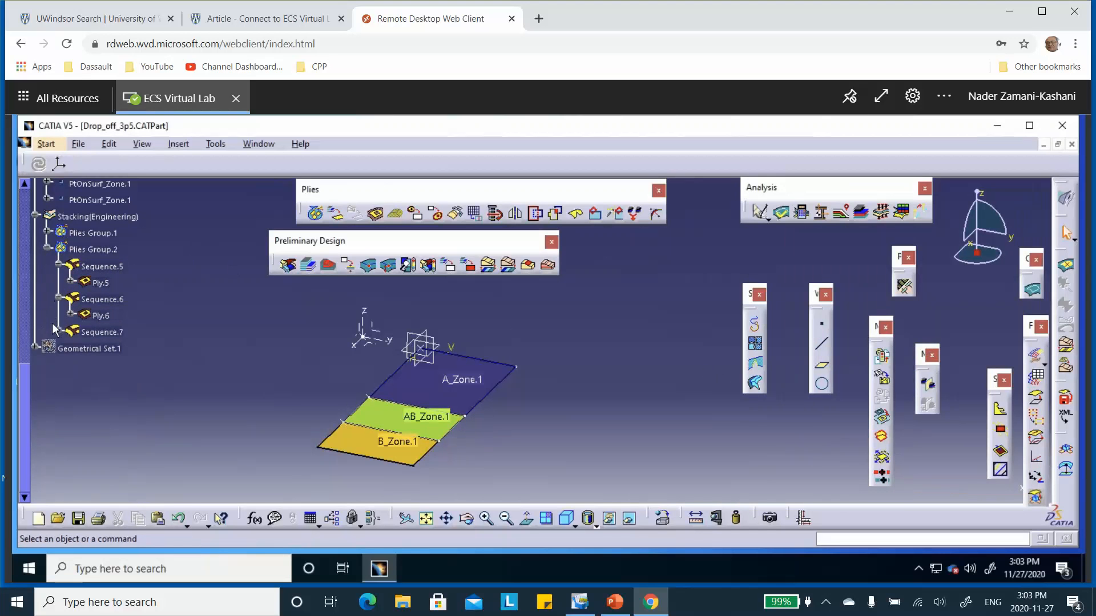
pyautogui.click(58, 332)
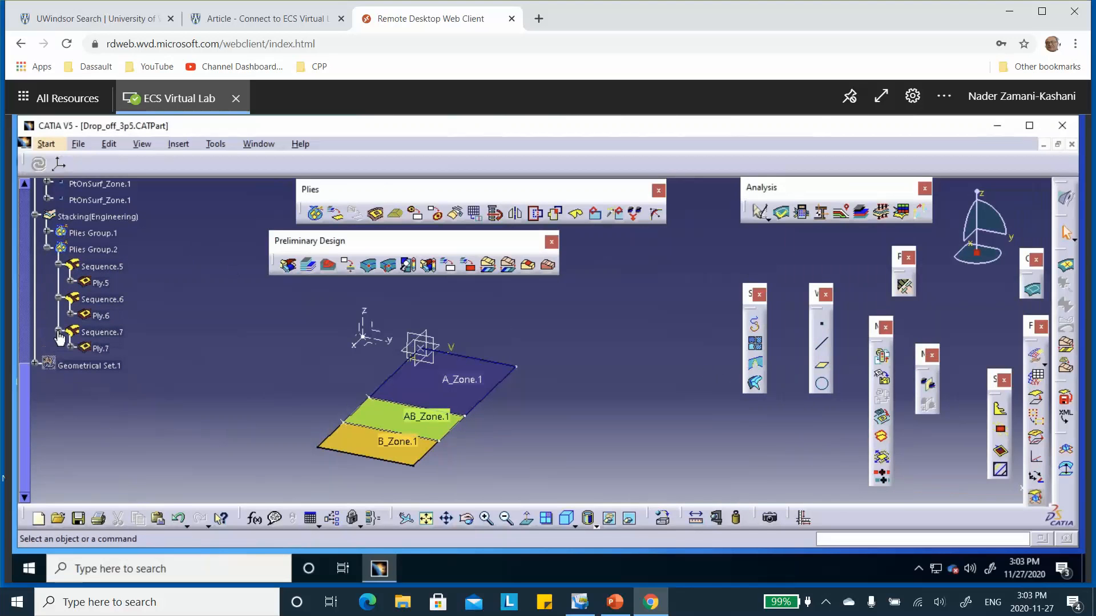
# Step: Set the direction of Ply.5 in Sequence.5 to 90
pyautogui.doubleClick(99, 283)
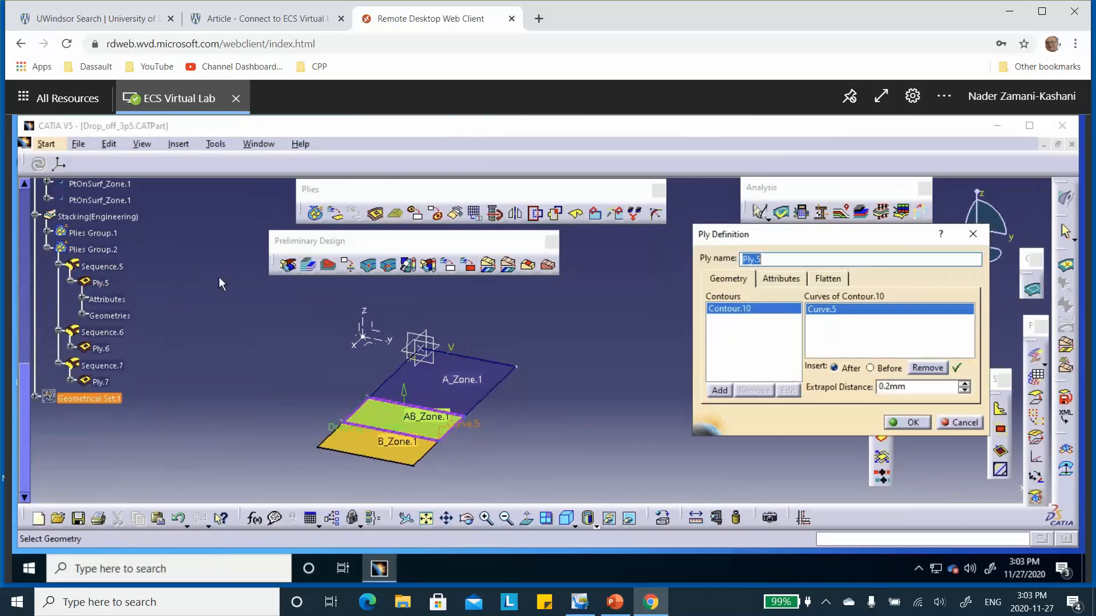
pyautogui.click(780, 278)
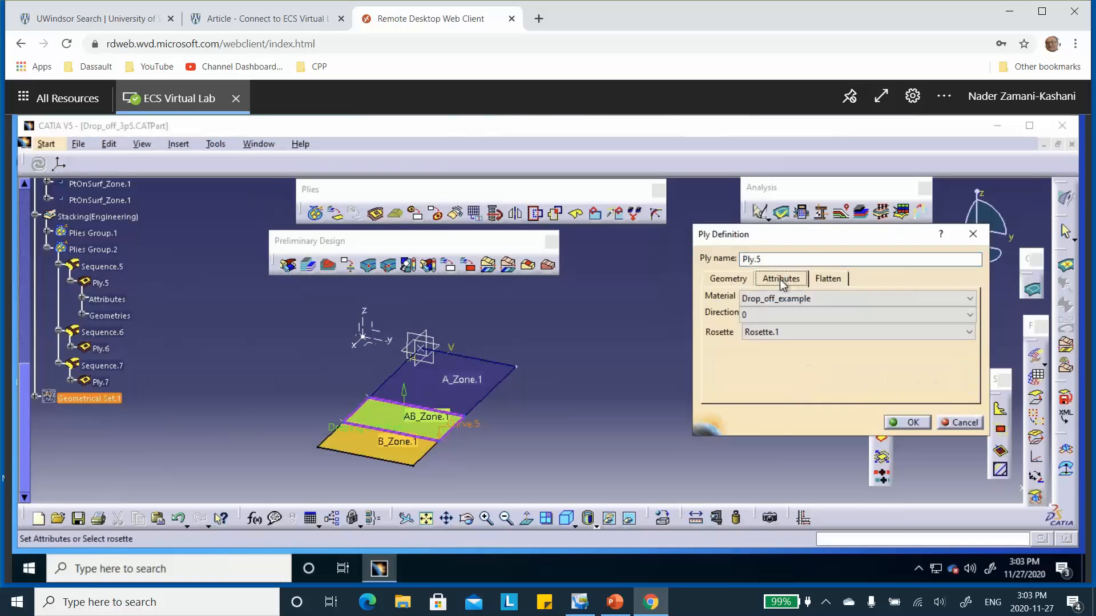
pyautogui.click(763, 314)
pyautogui.click(755, 359)
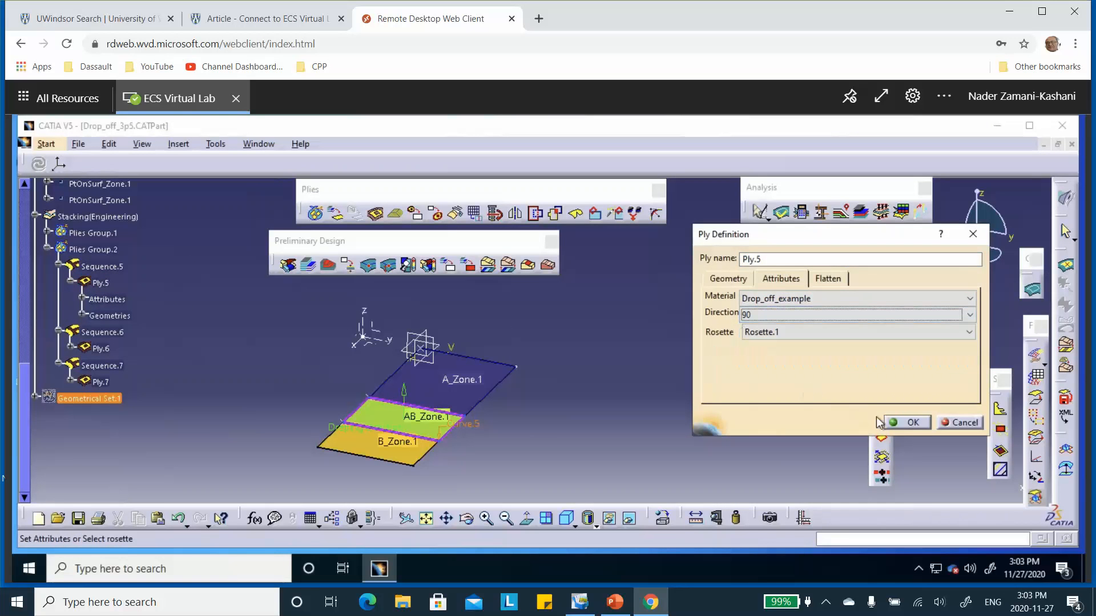
pyautogui.click(907, 422)
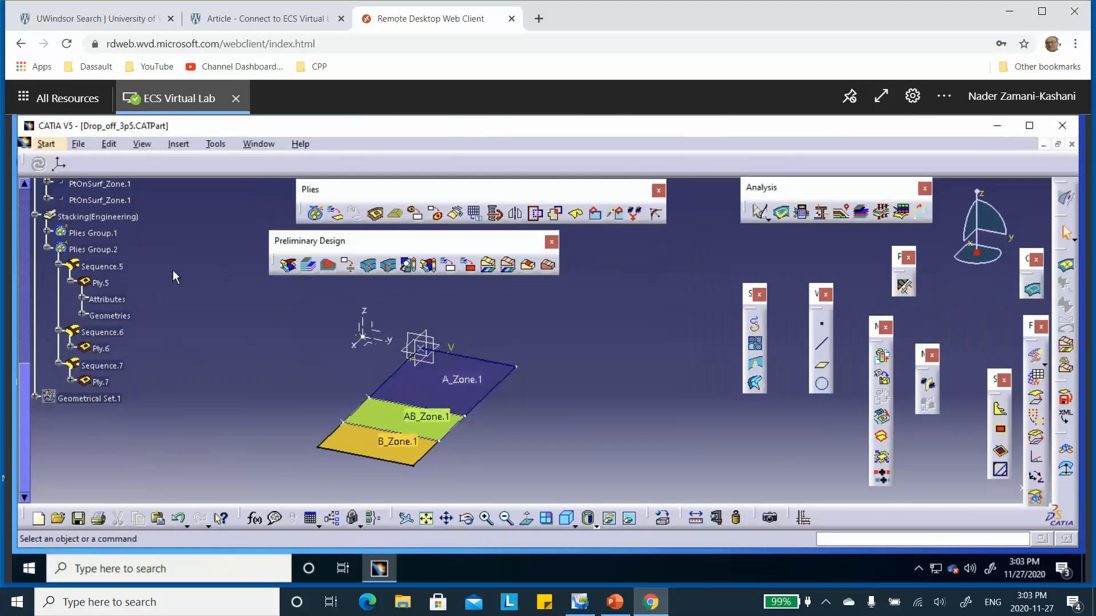
# Step: Set the direction of Ply.6 in Sequence.6 to 0
pyautogui.doubleClick(100, 349)
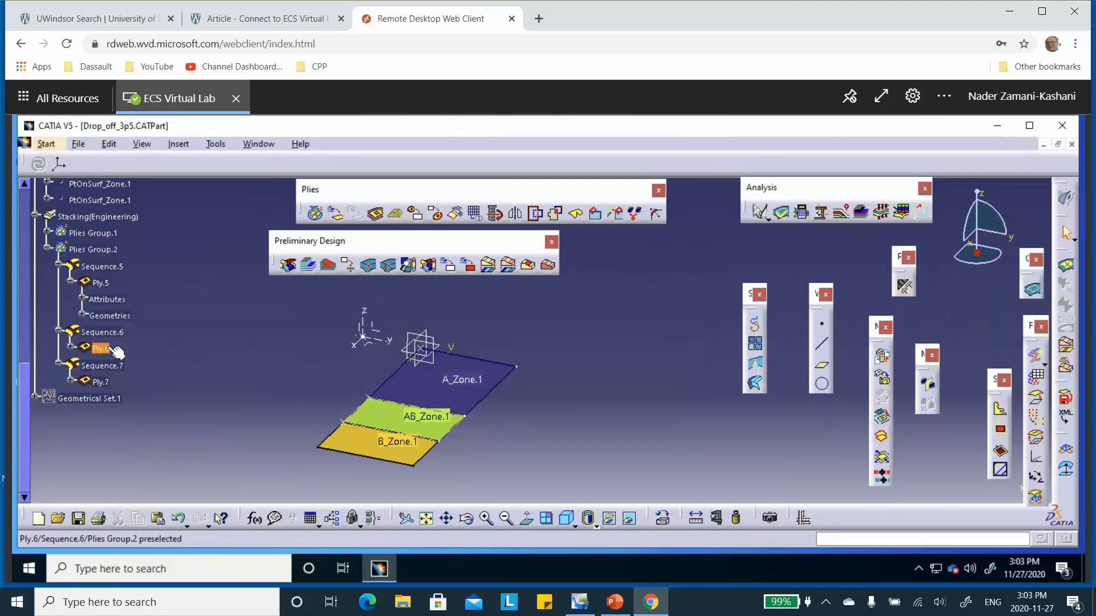
pyautogui.click(781, 280)
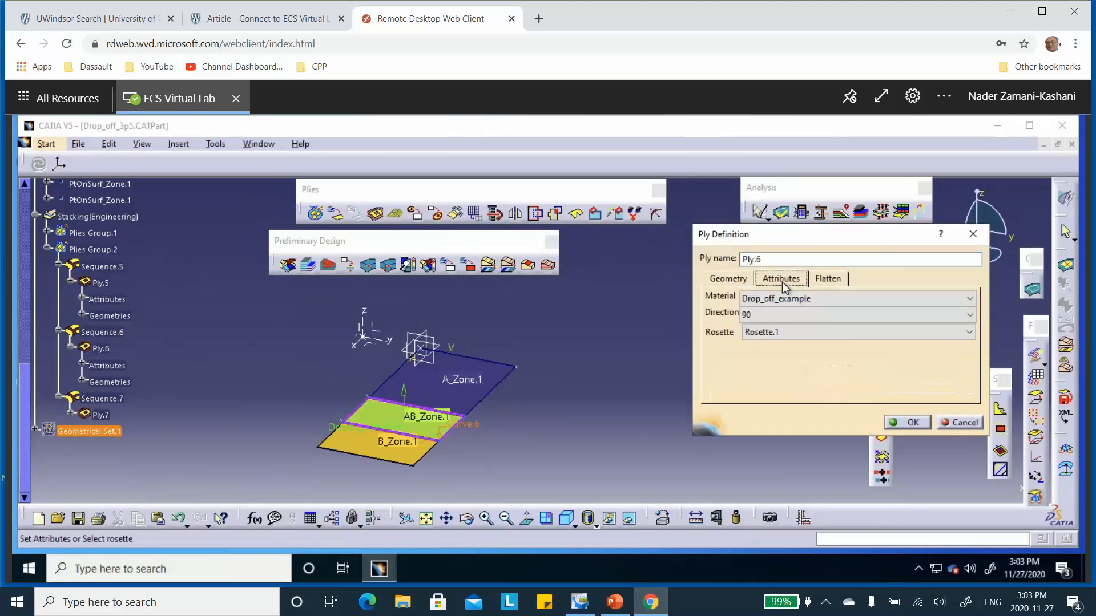
pyautogui.click(779, 316)
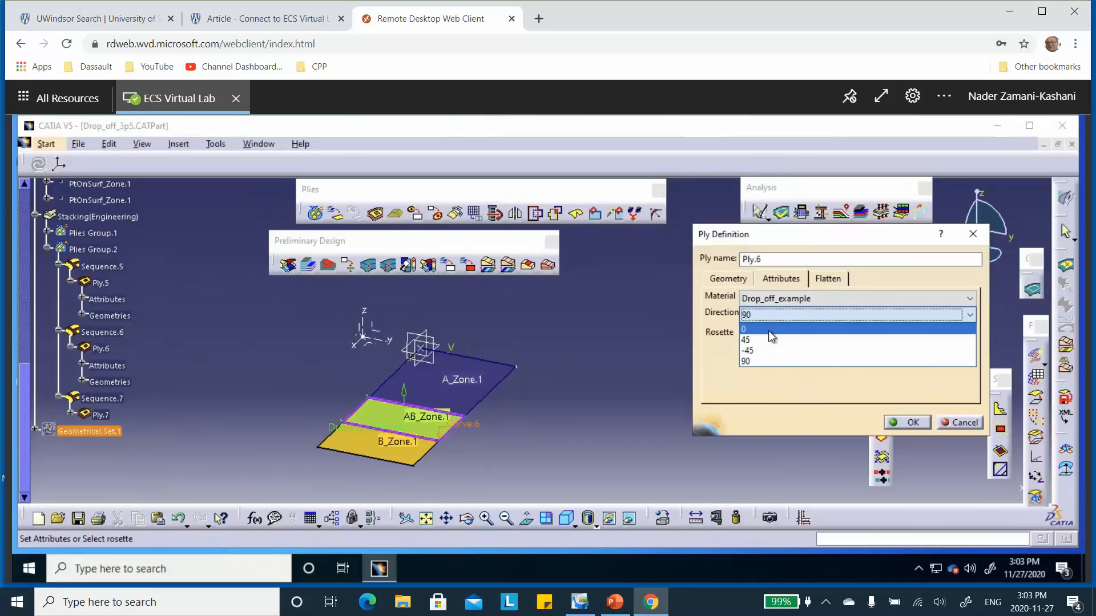
pyautogui.click(768, 338)
pyautogui.click(908, 423)
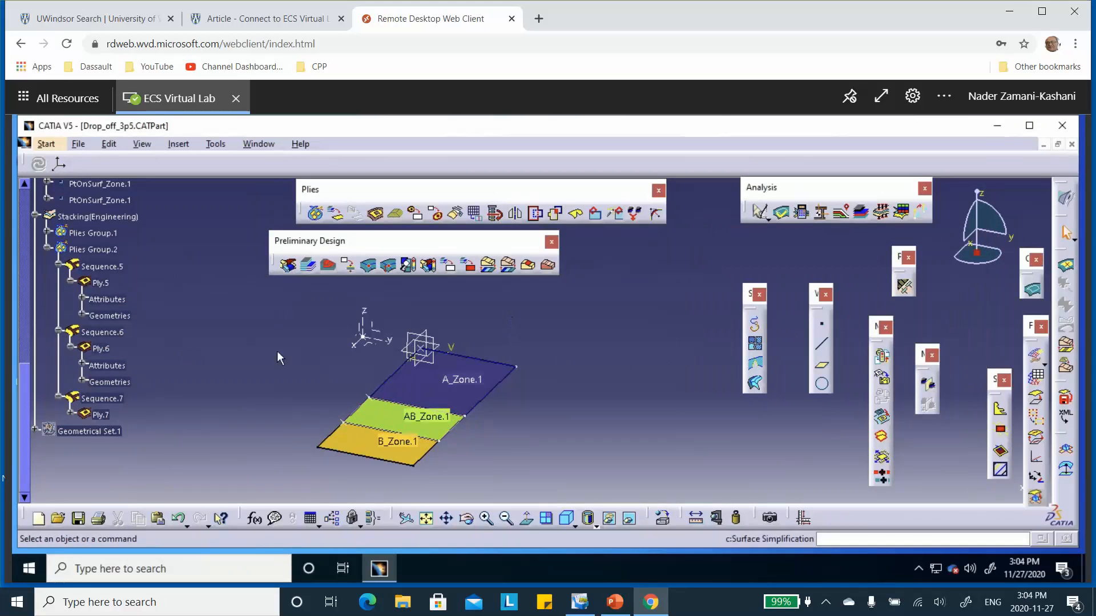
# Step: Check the direction attribute of Ply.7 in Sequence.7 and accept its ply definition
pyautogui.doubleClick(101, 415)
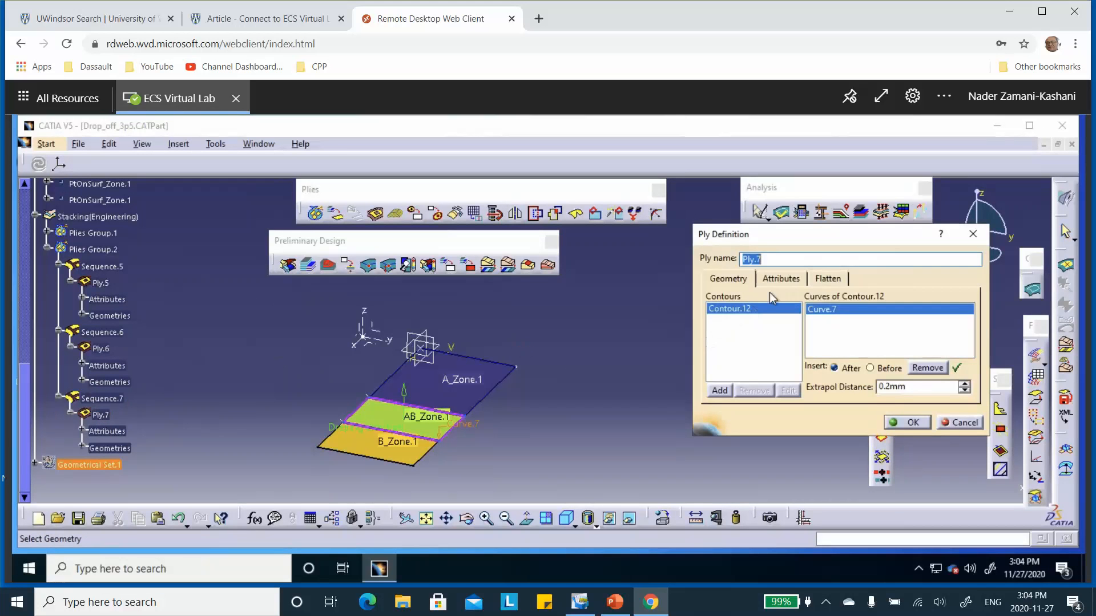
pyautogui.click(779, 282)
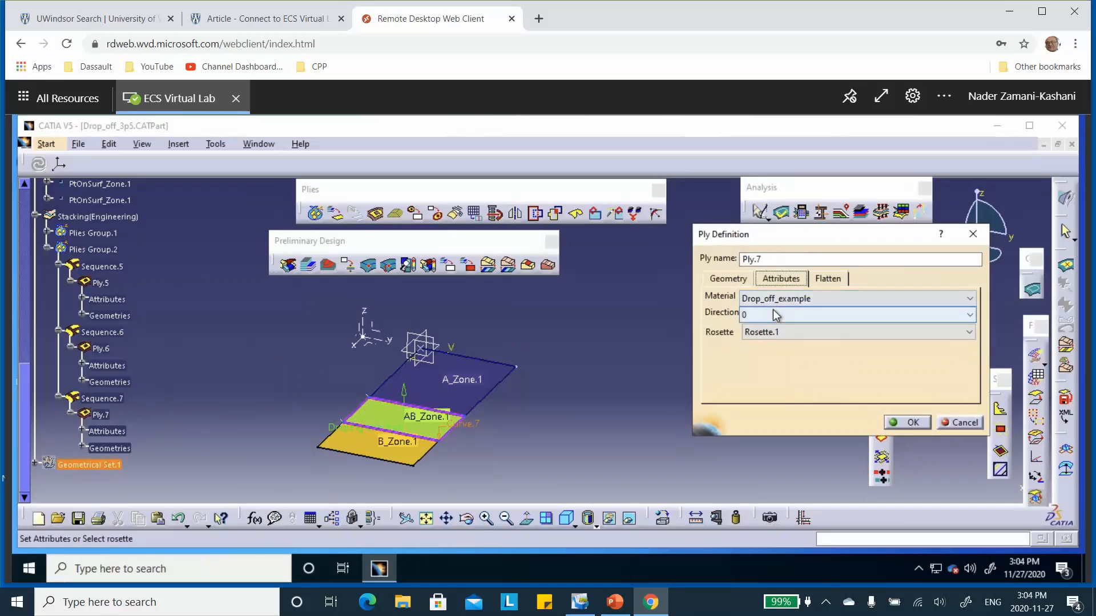
pyautogui.click(910, 423)
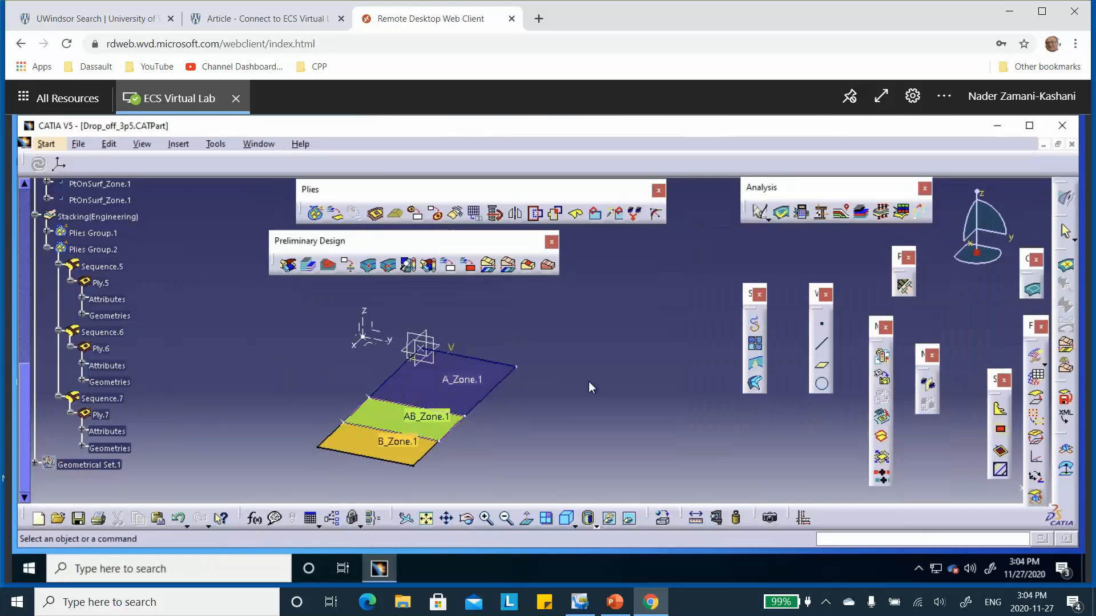
# Step: Collapse Sequence.7, Sequence.6, Sequence.5 and their parent Plies Group.2 in the tree
pyautogui.click(59, 399)
pyautogui.click(59, 333)
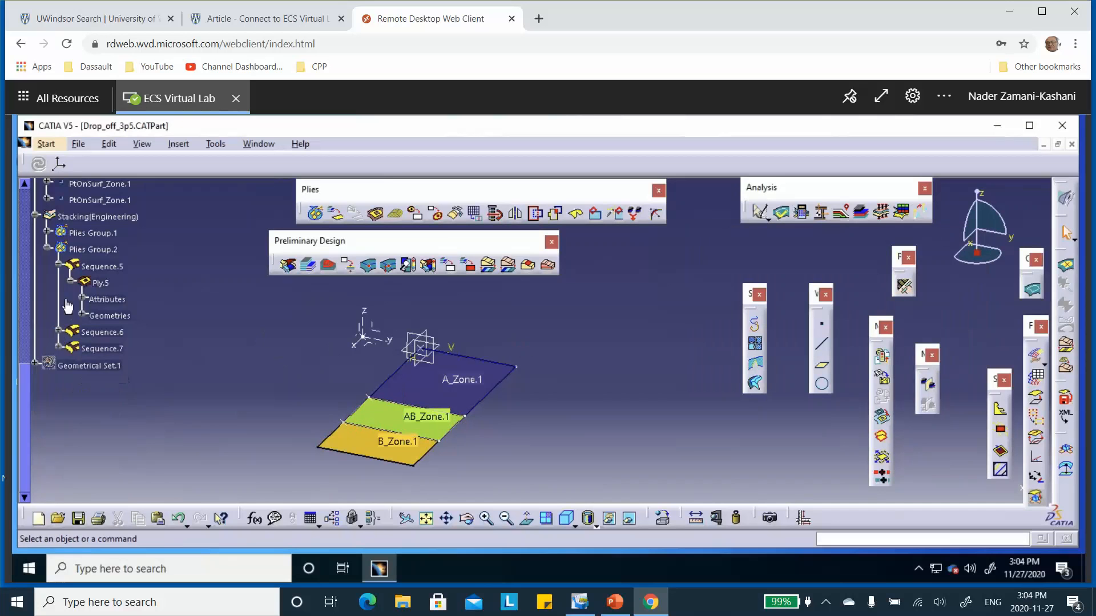
pyautogui.click(58, 266)
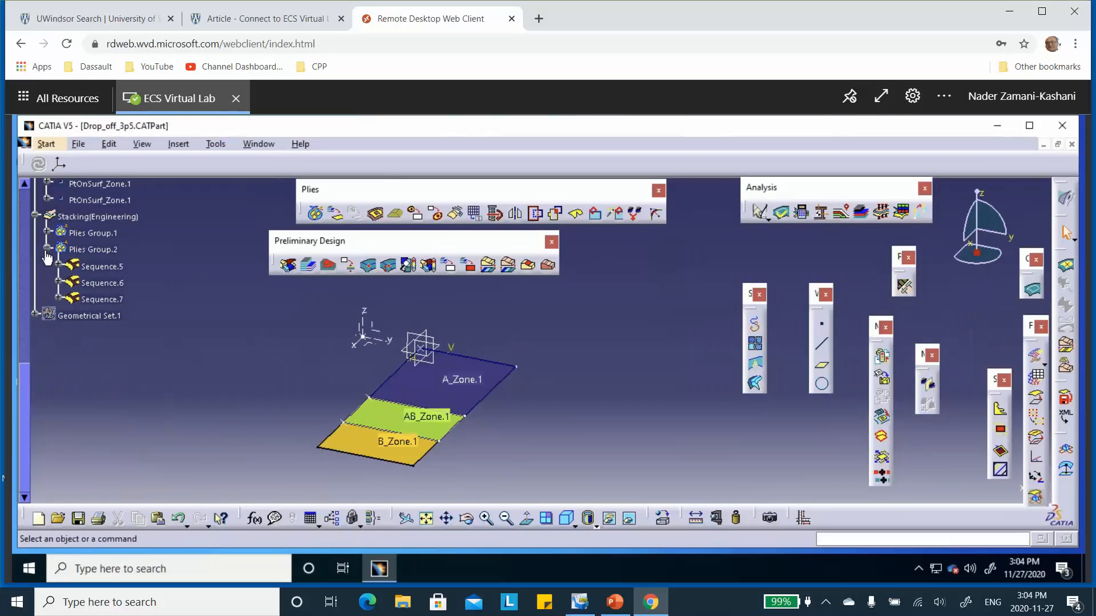
pyautogui.click(47, 250)
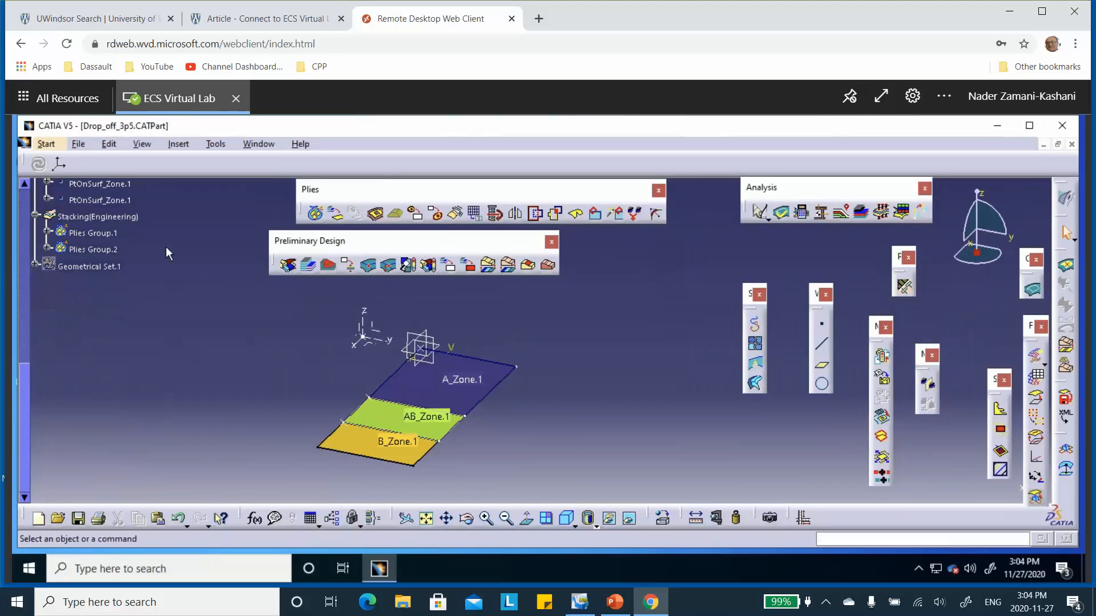
# Step: Create plies from B_Zones Group.1 with Plies From Zones, using the zones-with-taper option and leaving plies without staggering unselected
pyautogui.click(336, 215)
pyautogui.click(829, 237)
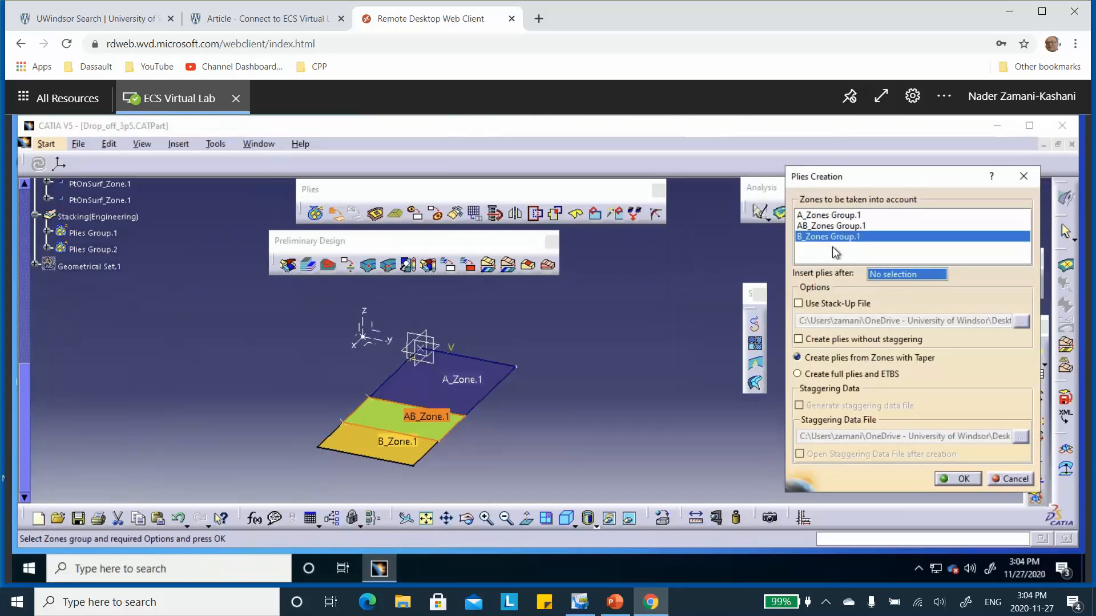
pyautogui.click(800, 340)
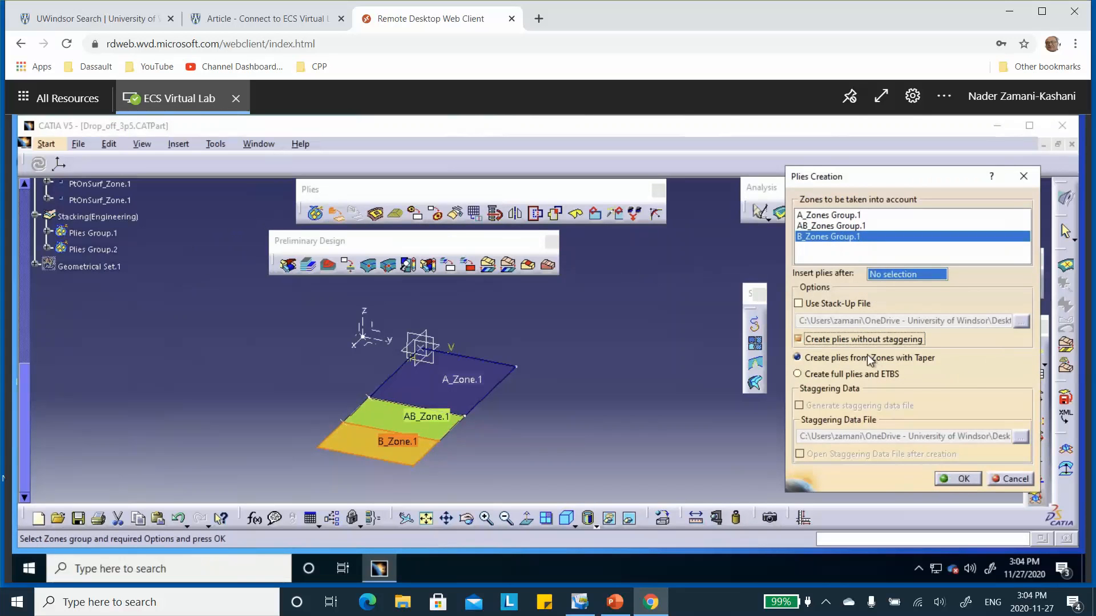
pyautogui.click(798, 340)
pyautogui.click(962, 479)
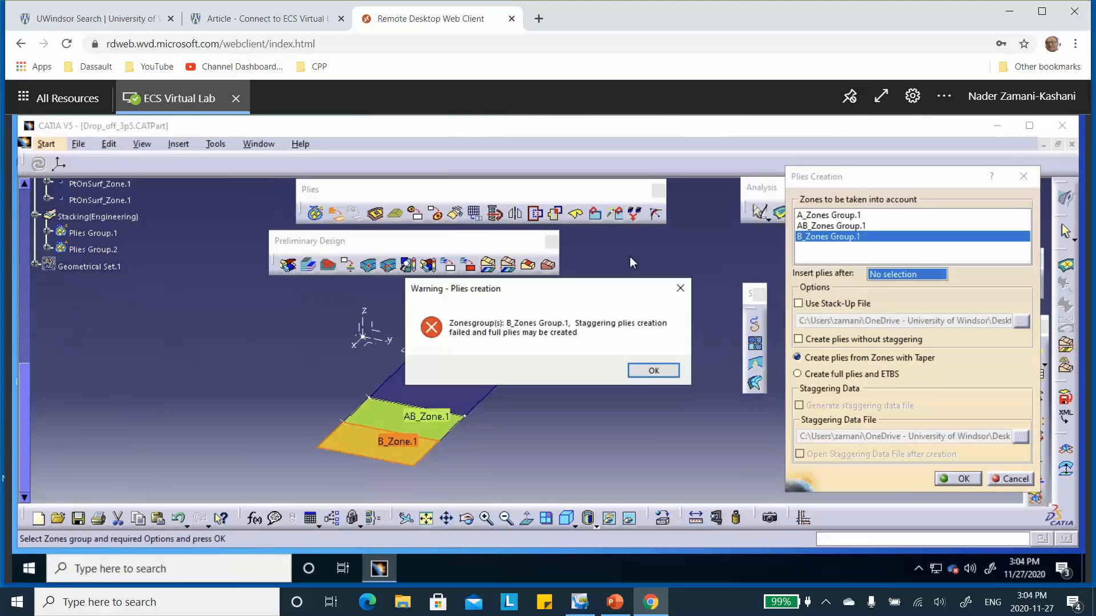
pyautogui.click(653, 371)
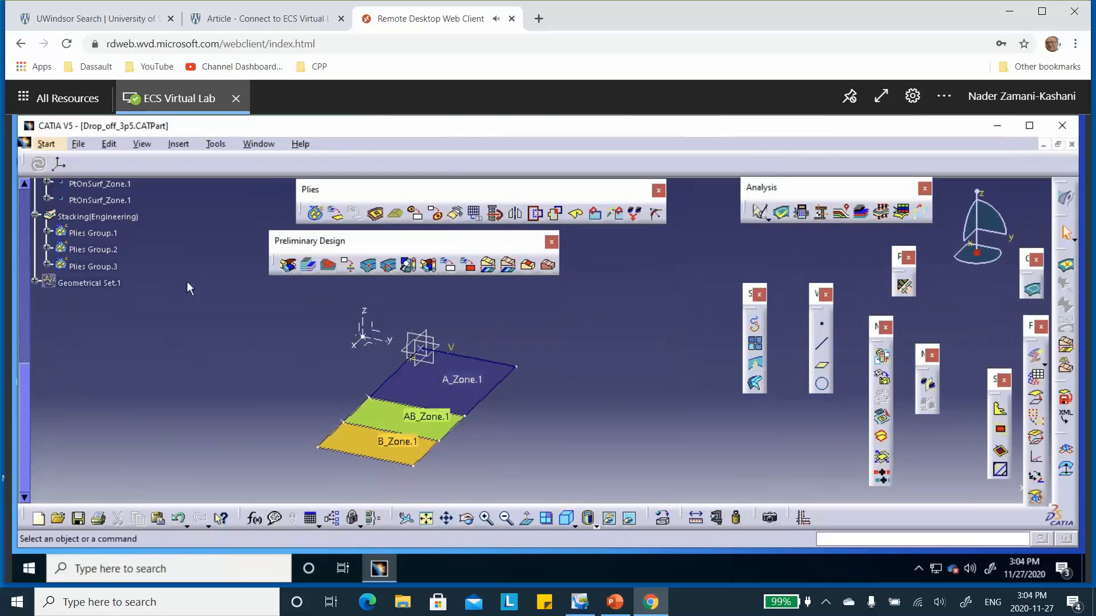
# Step: Expand Plies Group.3 in the stacking and list the plies under Sequence.8 and Sequence.9
pyautogui.click(47, 266)
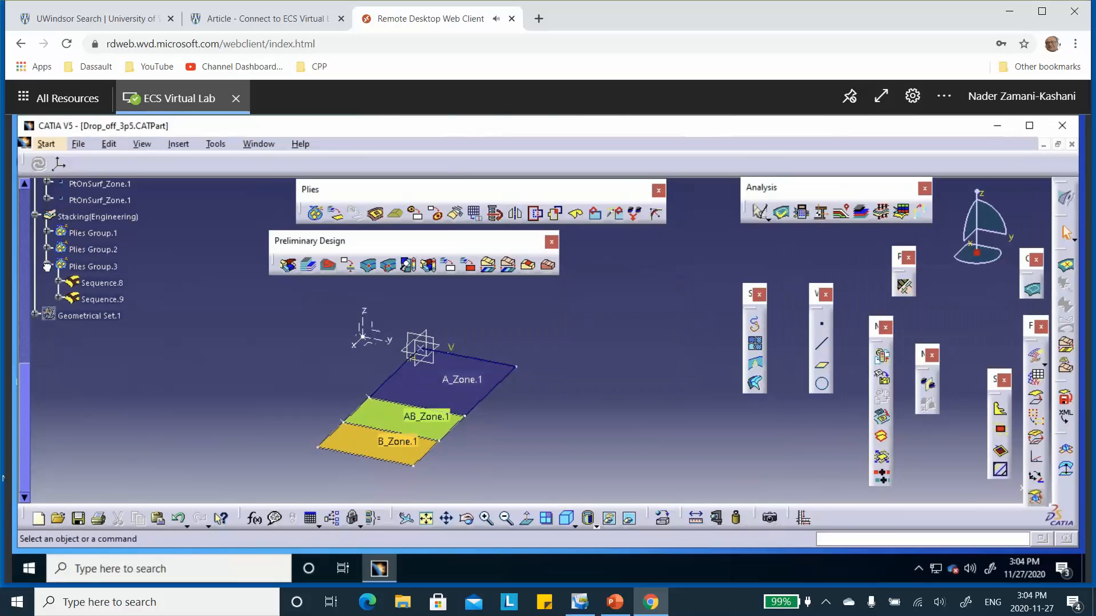
pyautogui.click(58, 283)
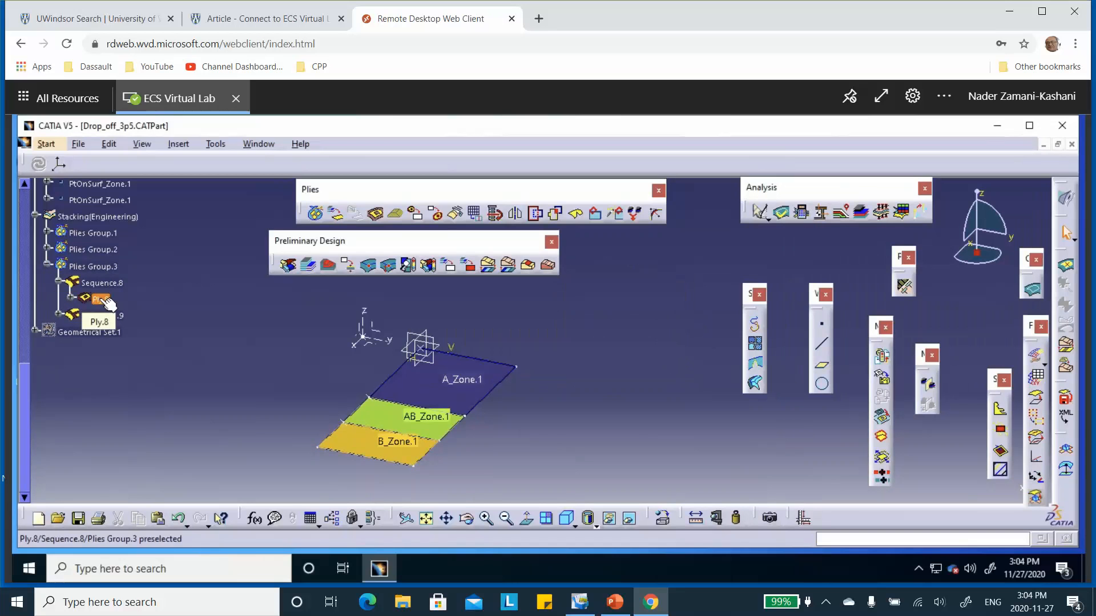
pyautogui.click(59, 314)
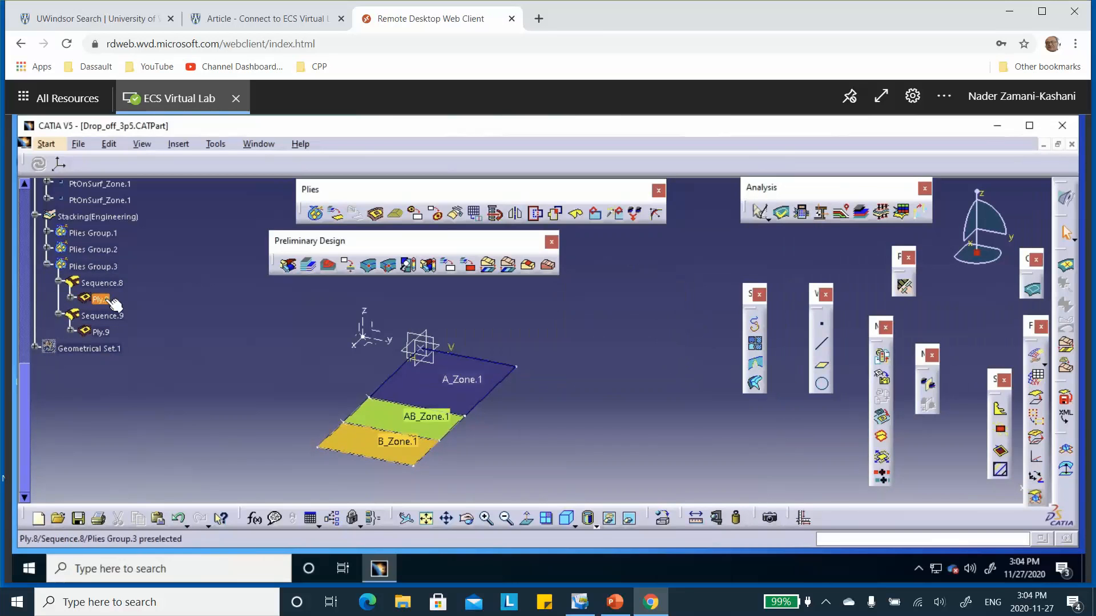
# Step: Check the direction attributes of Ply.8 and Ply.9 in Plies Group.3 and accept both ply definitions
pyautogui.doubleClick(100, 299)
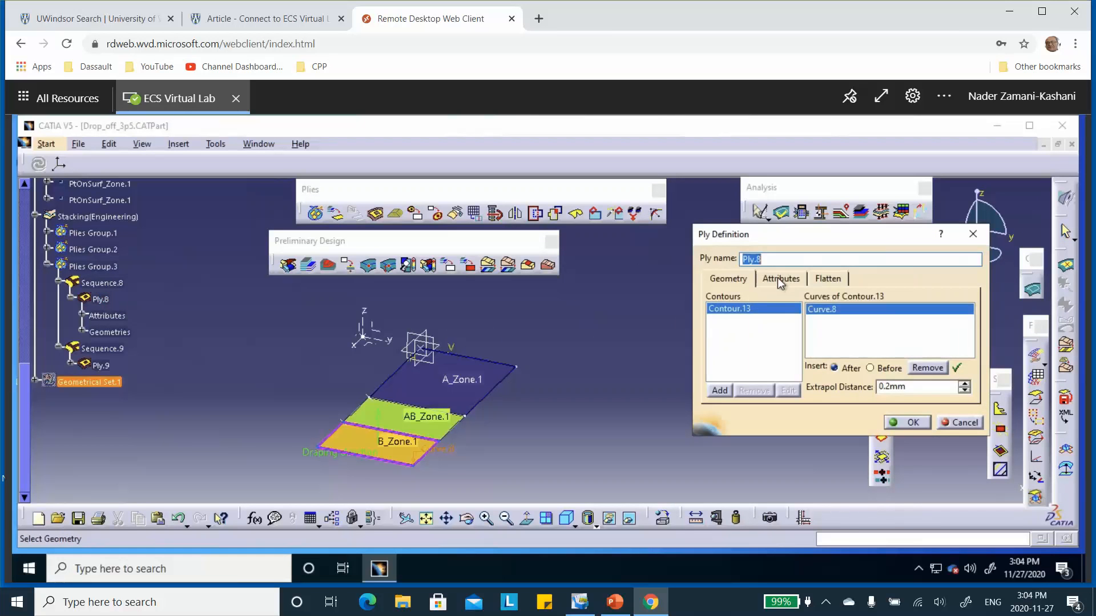
pyautogui.click(778, 278)
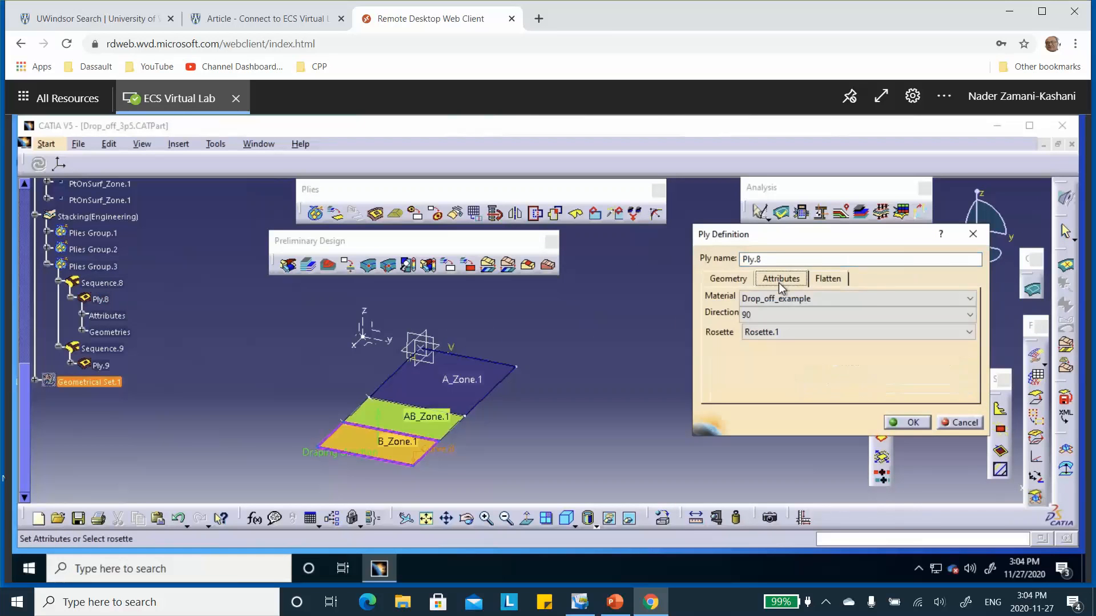
pyautogui.click(912, 422)
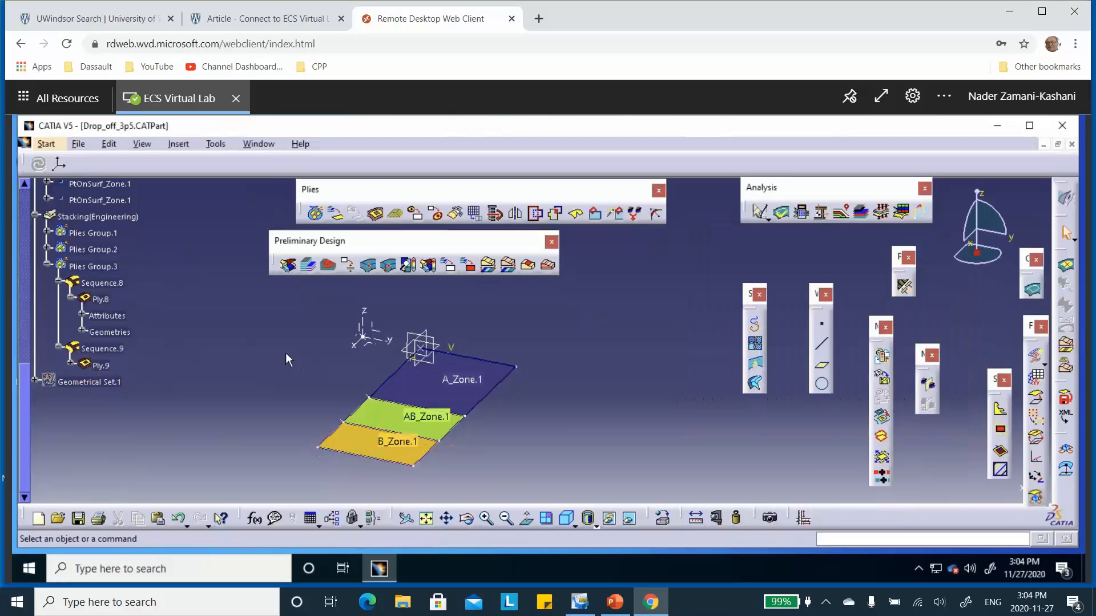
pyautogui.doubleClick(100, 365)
pyautogui.click(792, 279)
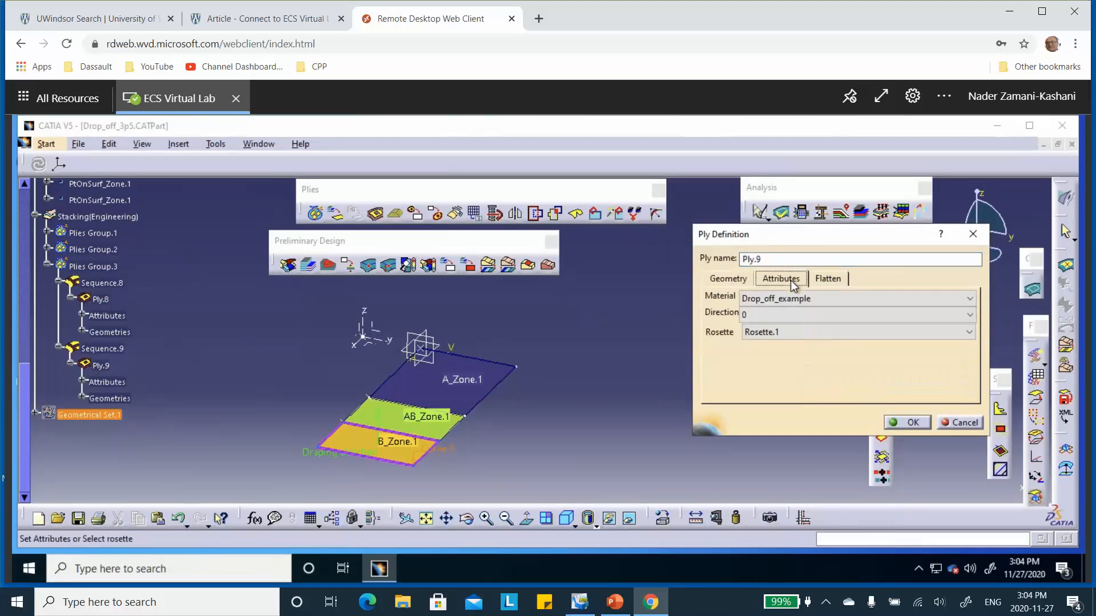
pyautogui.click(912, 423)
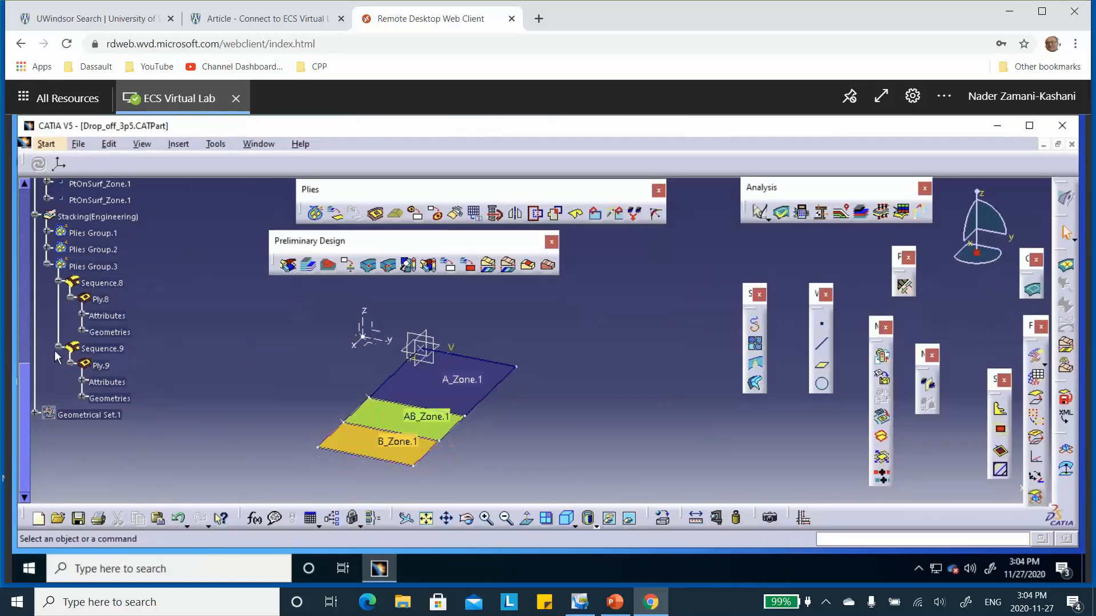
# Step: Collapse Sequence.9, Sequence.8 and their parent Plies Group.3 in the tree
pyautogui.click(58, 349)
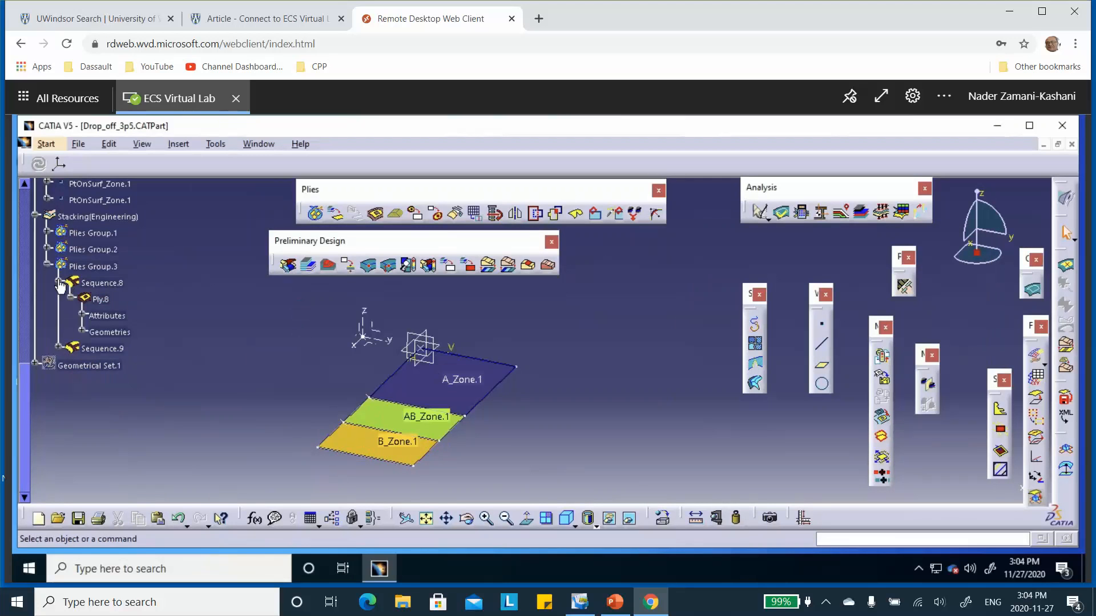
pyautogui.click(58, 282)
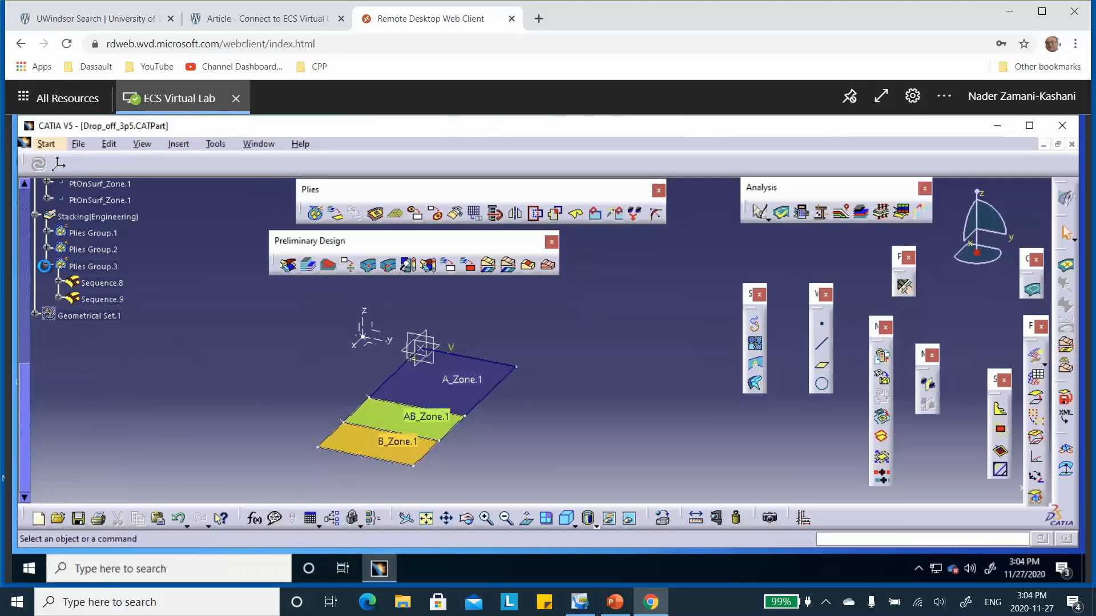
pyautogui.click(48, 265)
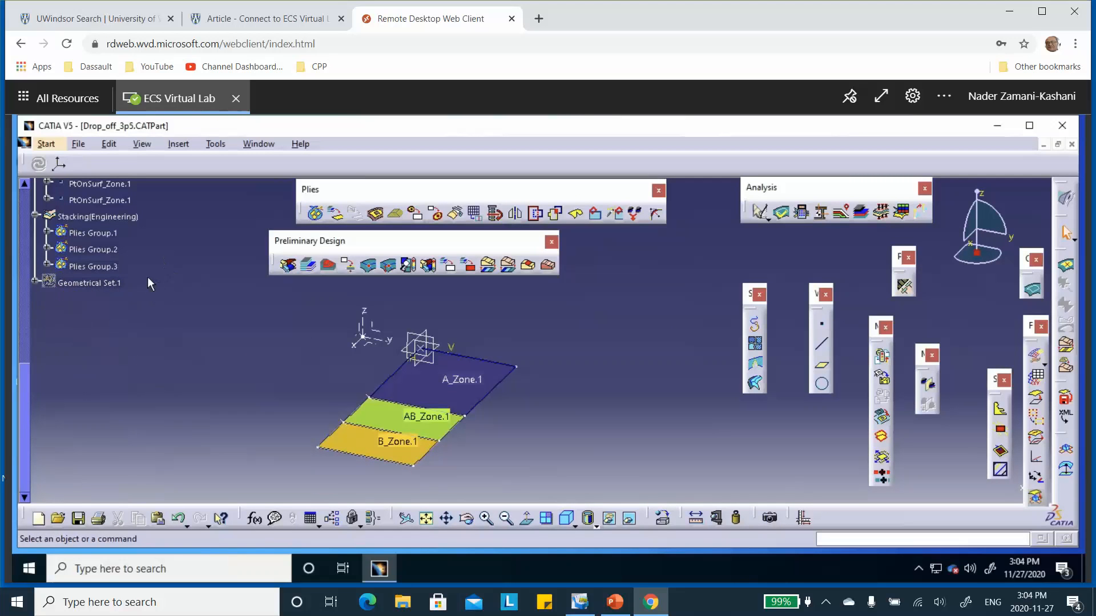
# Step: Inspect the contour of Ply.8 in Sequence.8 on the model without changing its definition, and collapse Plies Group.3 again
pyautogui.click(47, 265)
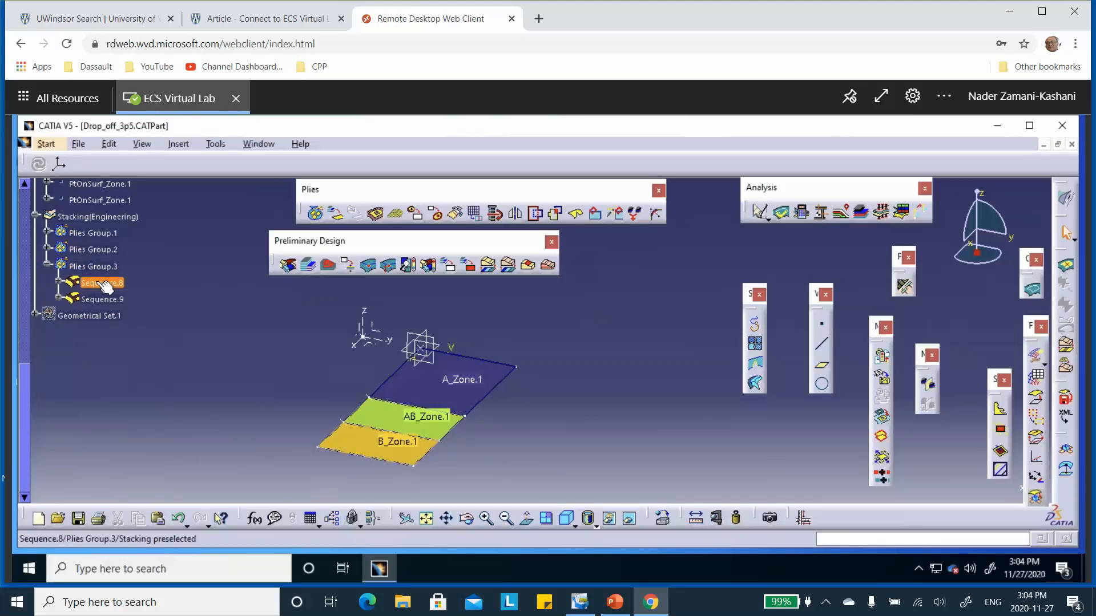
pyautogui.click(59, 282)
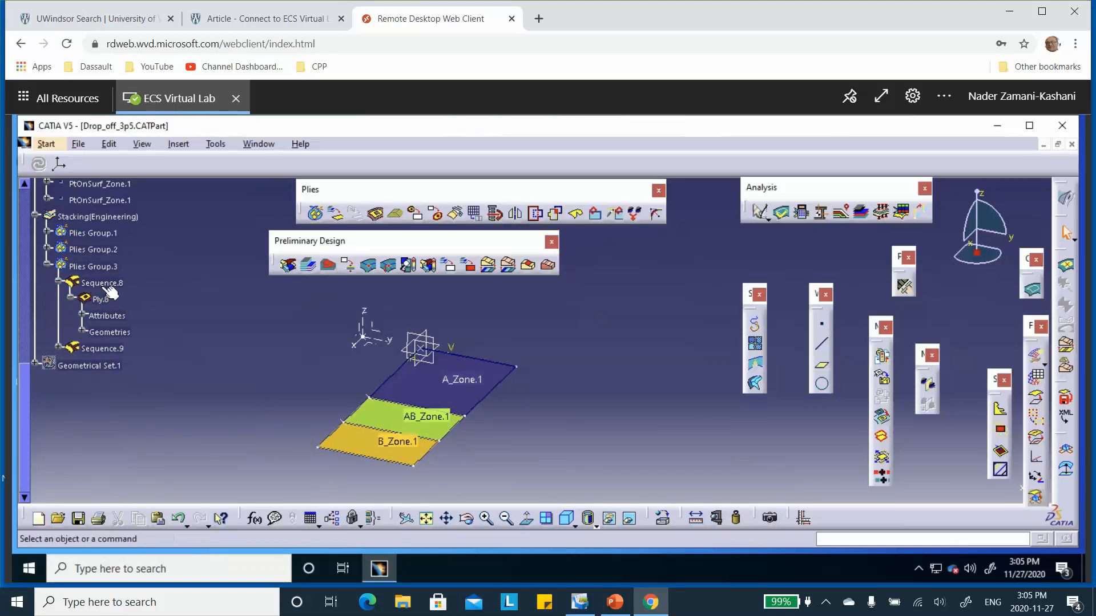
pyautogui.doubleClick(102, 298)
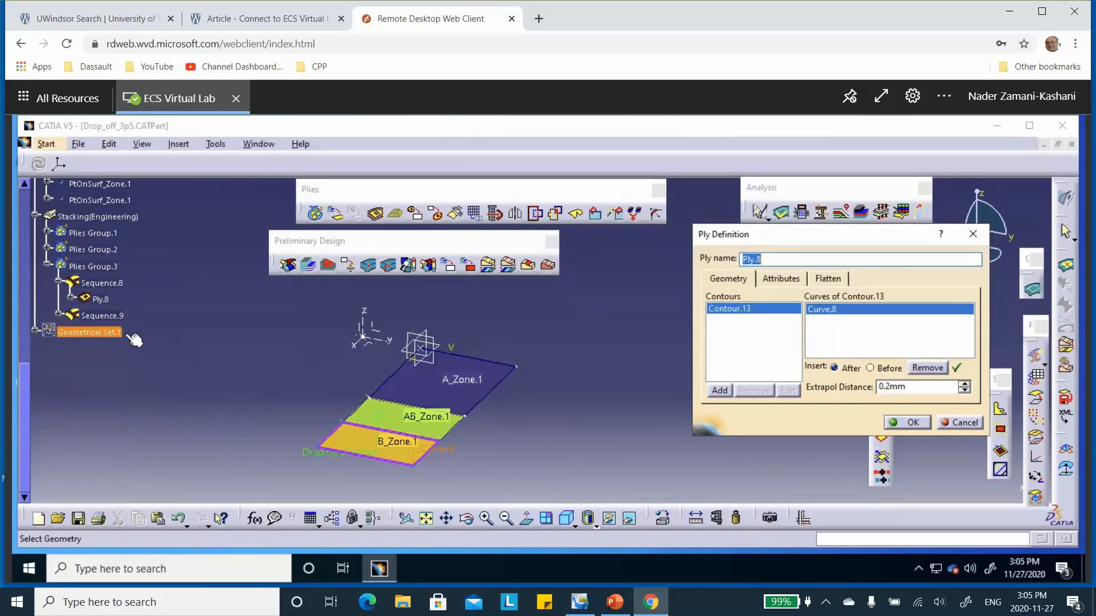
pyautogui.moveTo(356, 411); pyautogui.dragTo(340, 325, button='middle')
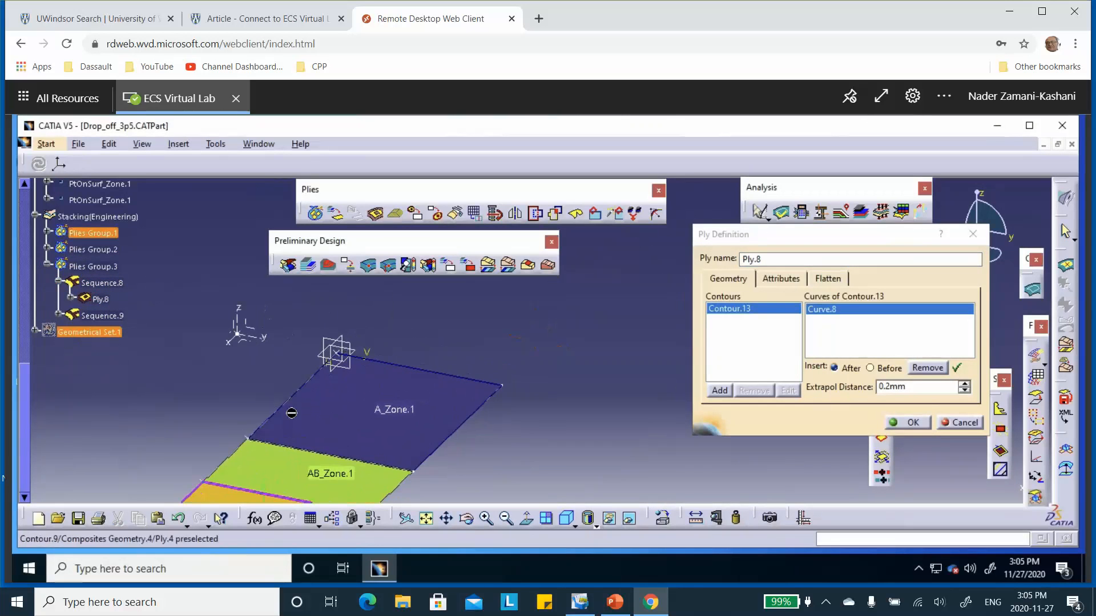
pyautogui.moveTo(291, 412); pyautogui.dragTo(291, 373, button='middle')
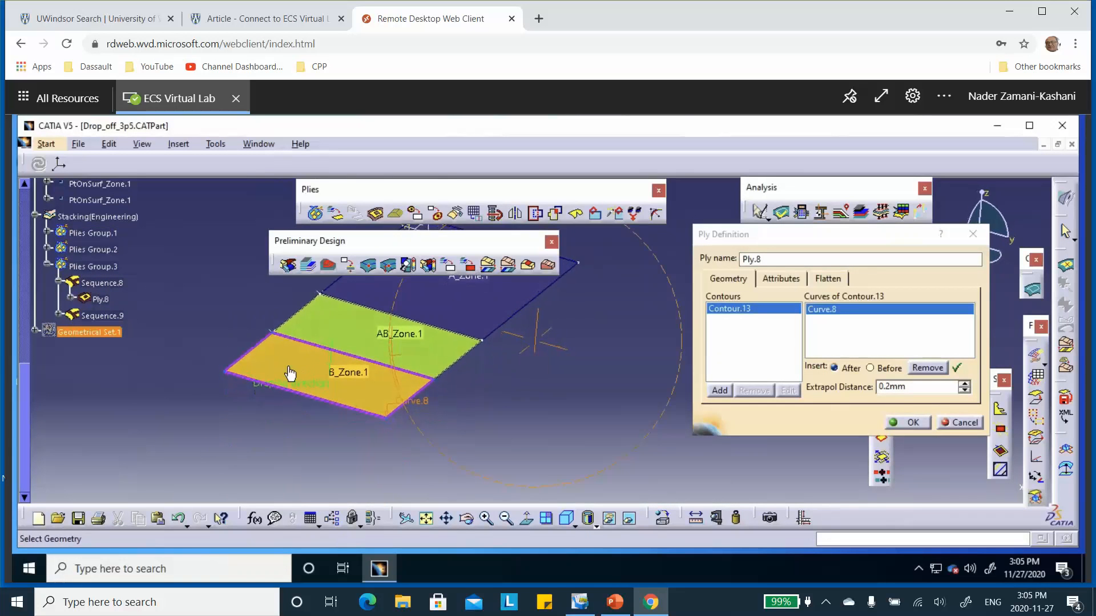
pyautogui.moveTo(376, 338); pyautogui.dragTo(344, 372, button='middle')
pyautogui.click(964, 422)
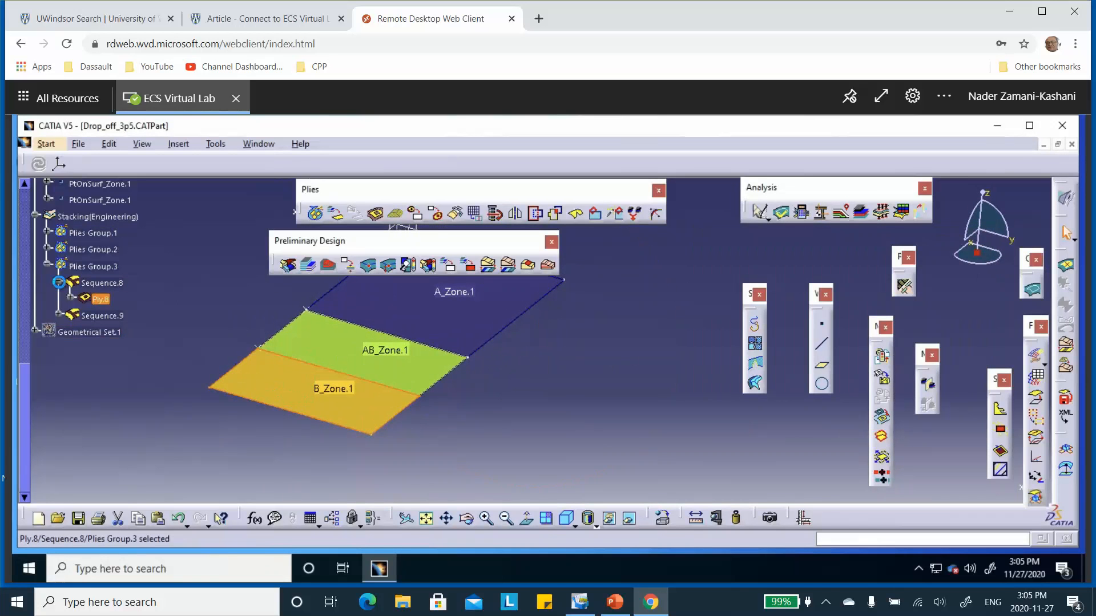
pyautogui.click(57, 282)
pyautogui.click(47, 265)
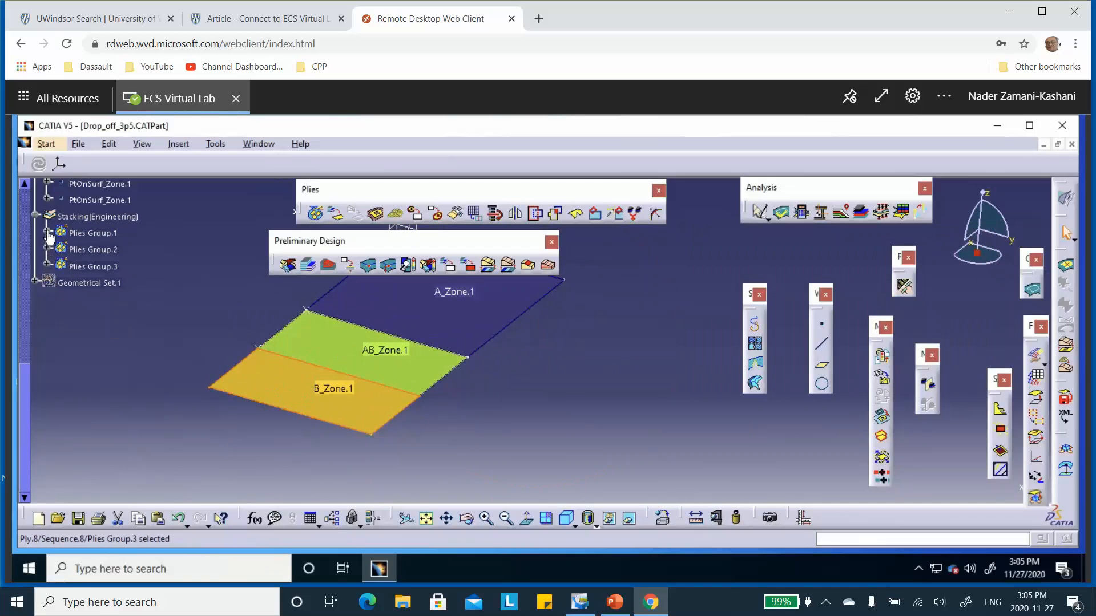
# Step: Inspect the contour and draping direction of Ply.1 in Plies Group.1, collapse Sequence.1 and accept the ply definition
pyautogui.click(47, 232)
pyautogui.click(58, 249)
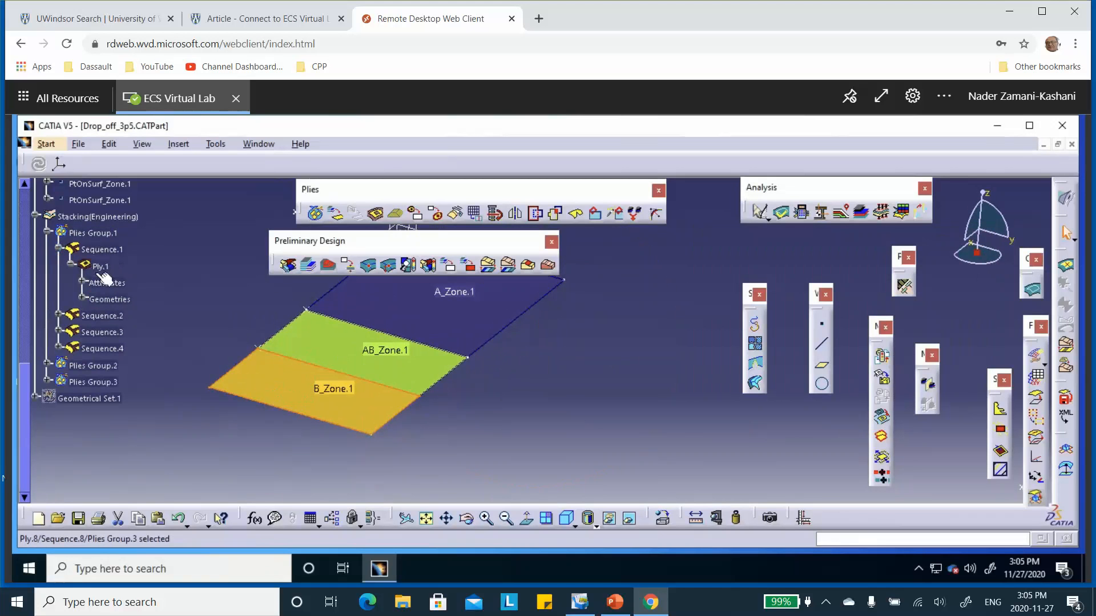
pyautogui.doubleClick(100, 266)
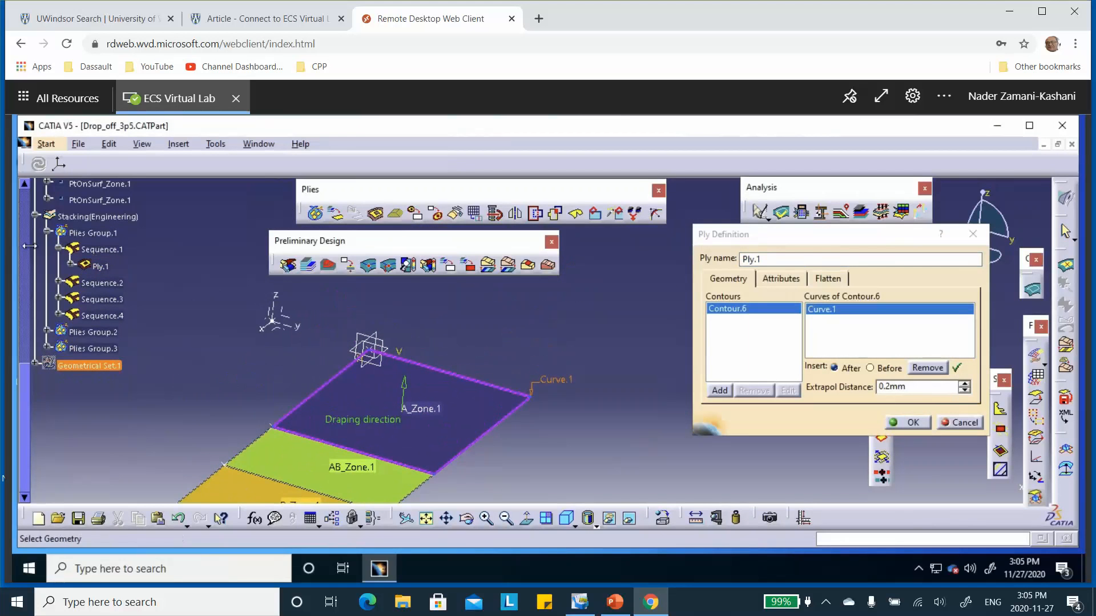
pyautogui.click(58, 250)
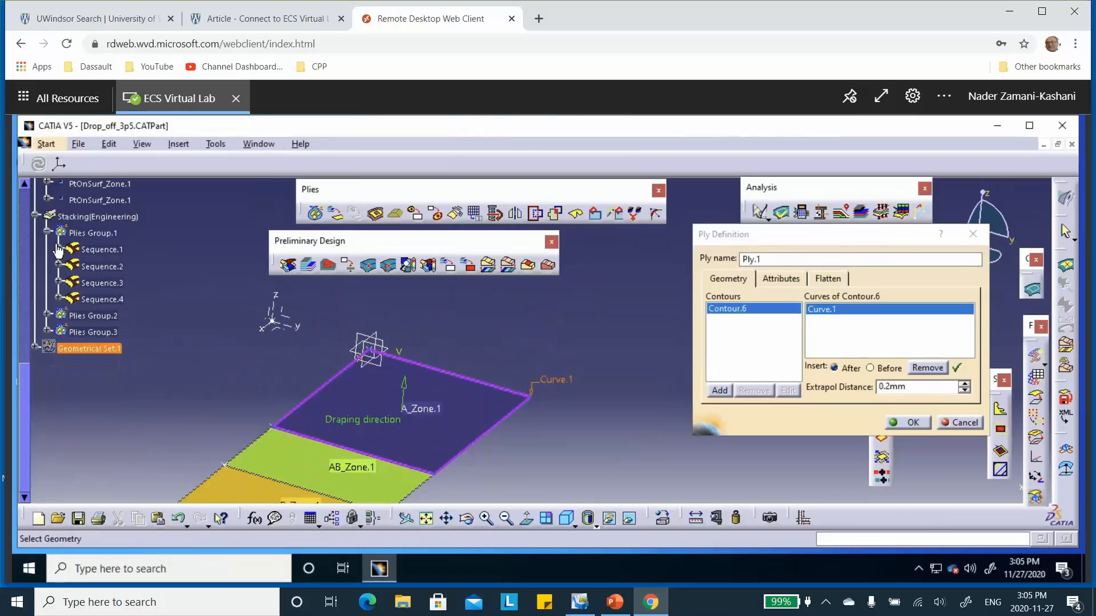
pyautogui.click(909, 423)
# Step: Save the Drop_off_3p5 part
pyautogui.moveTo(677, 275); pyautogui.dragTo(678, 294, button='middle')
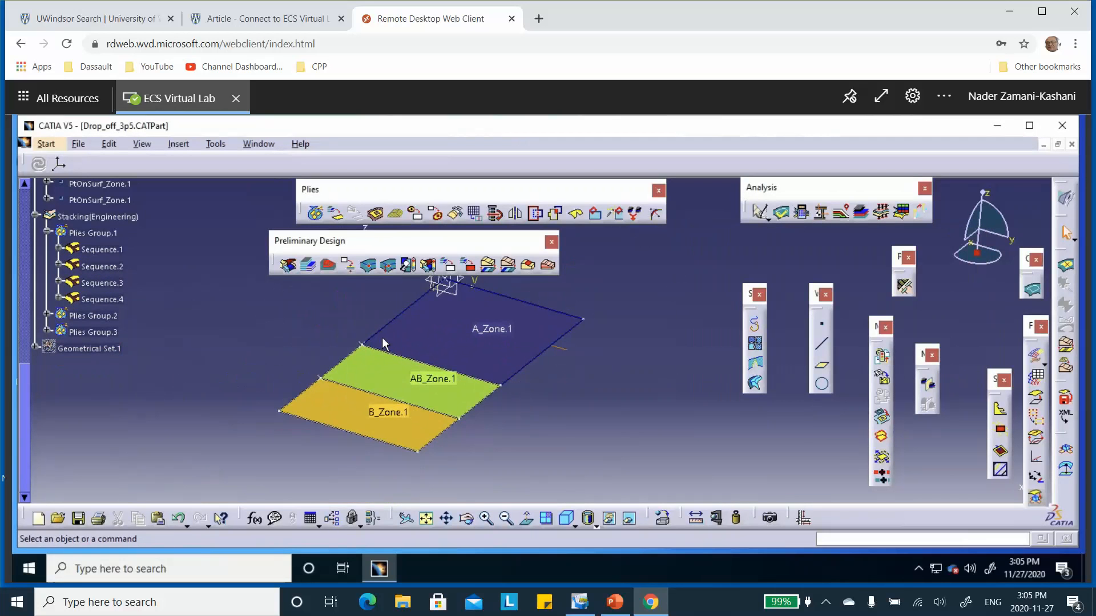
pyautogui.click(79, 518)
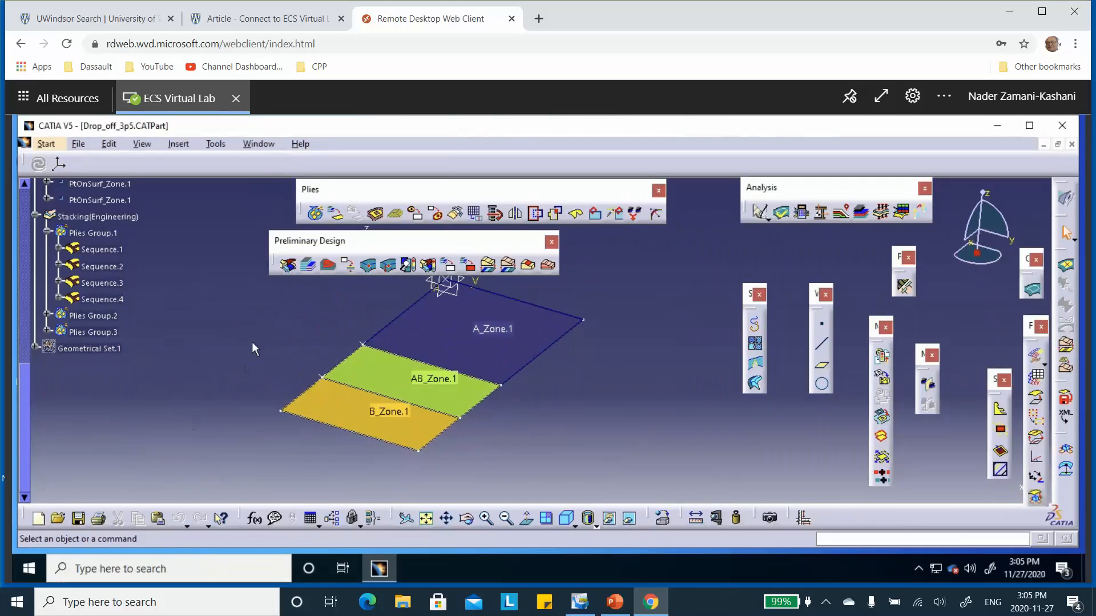
pyautogui.moveTo(247, 336); pyautogui.dragTo(269, 355, button='middle')
pyautogui.scroll(2, 182, 326)
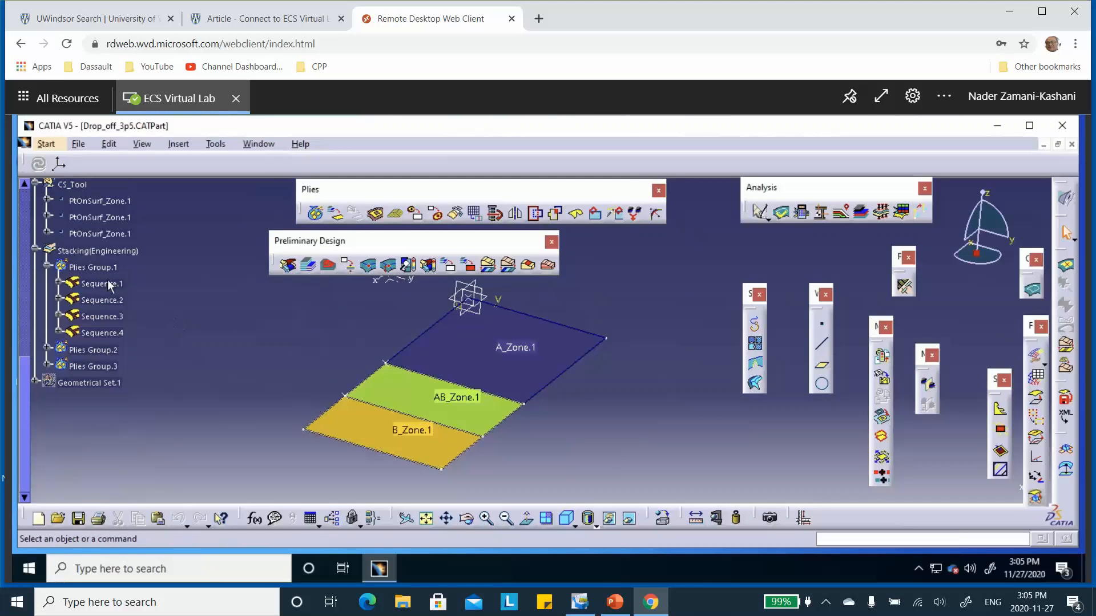
pyautogui.scroll(2, 134, 244)
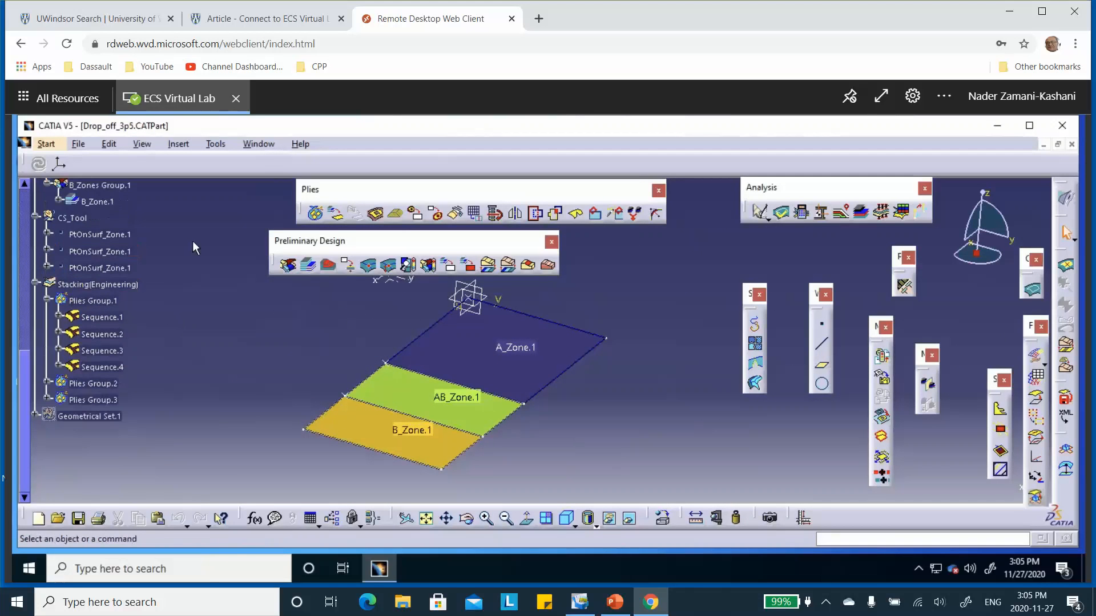
pyautogui.doubleClick(110, 283)
pyautogui.rightClick(110, 283)
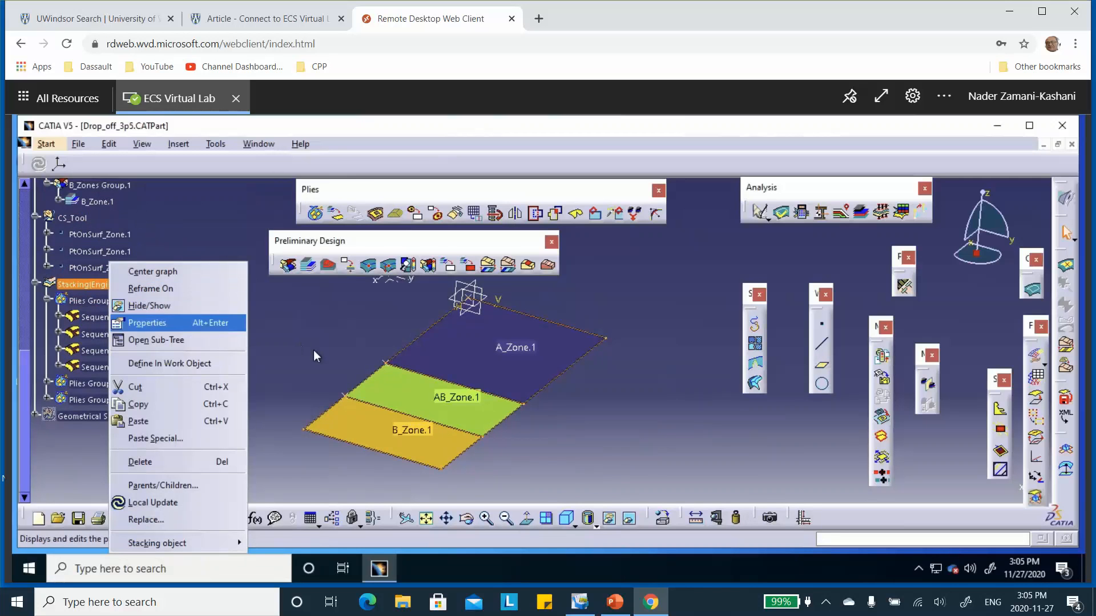
pyautogui.click(338, 346)
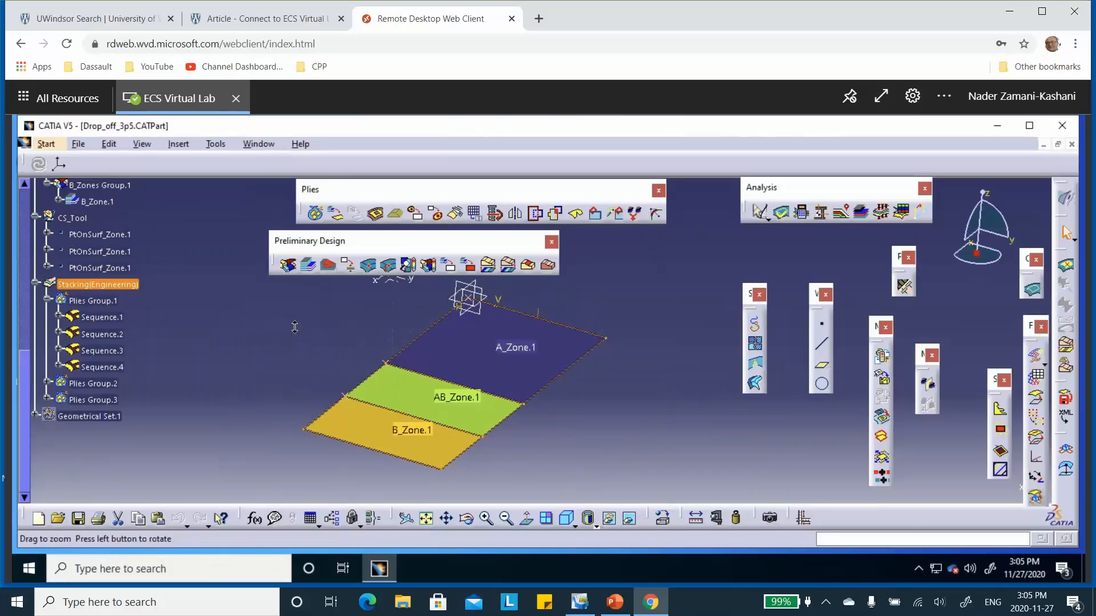
# Step: Move the Preliminary Design toolbar away from the Plies toolbar and clear of the model
pyautogui.moveTo(392, 240); pyautogui.dragTo(323, 245)
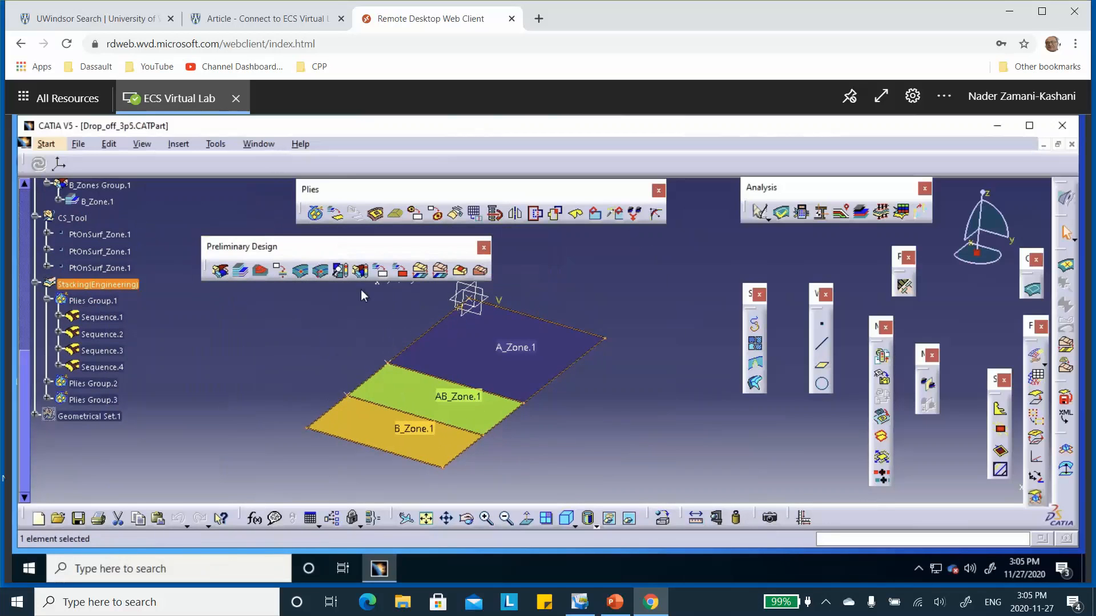
# Step: Preview Plies Group.1 in the Ply Exploder with cumulative stacking offset and a scale of 50
pyautogui.moveTo(558, 325); pyautogui.dragTo(620, 336, button='middle')
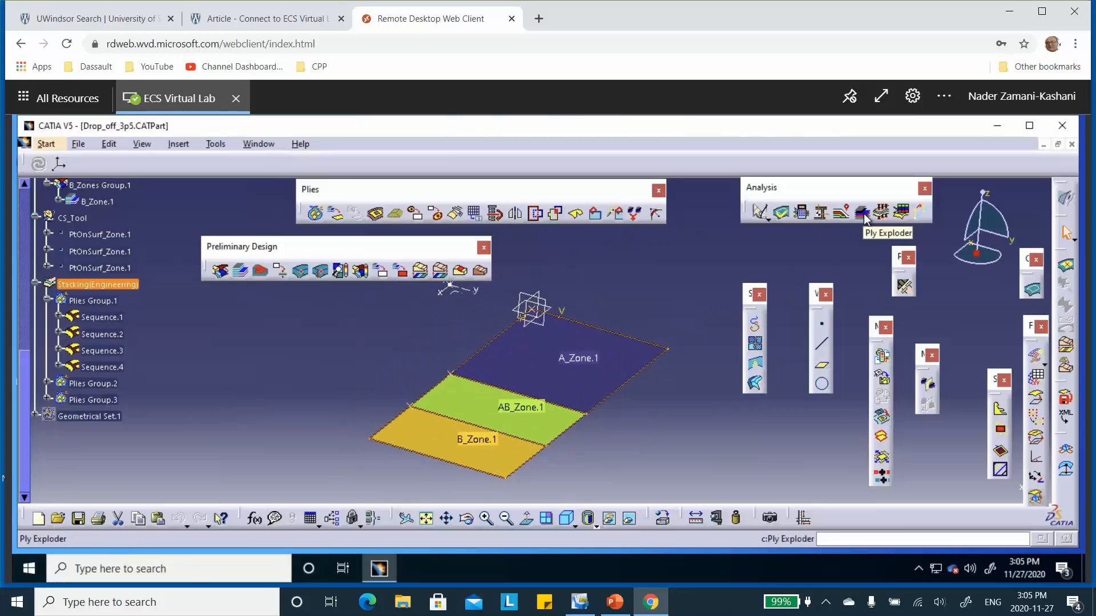
pyautogui.click(861, 214)
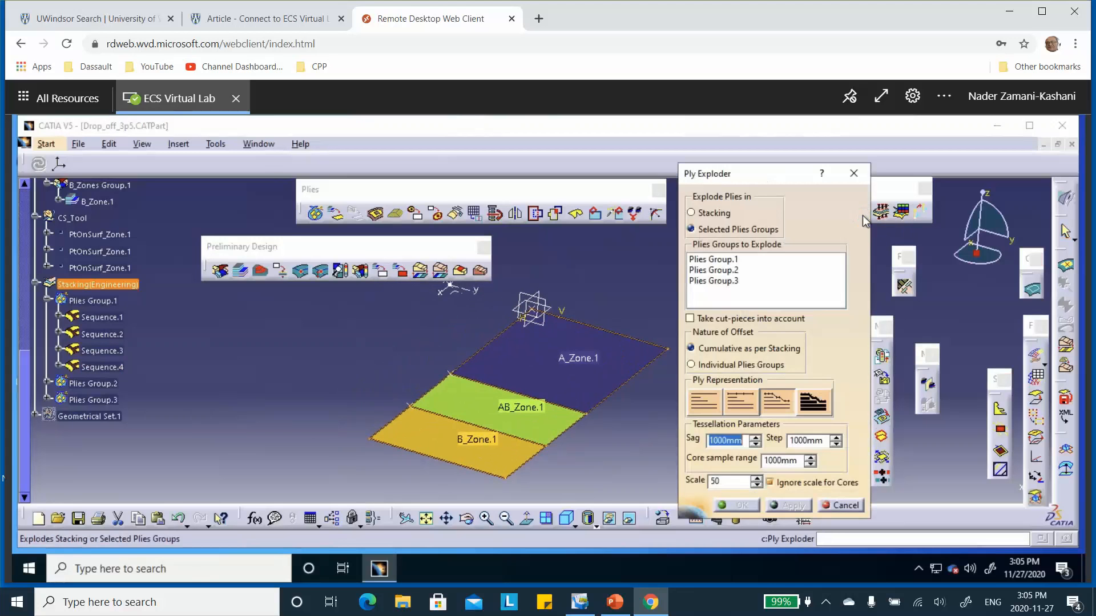
pyautogui.click(725, 261)
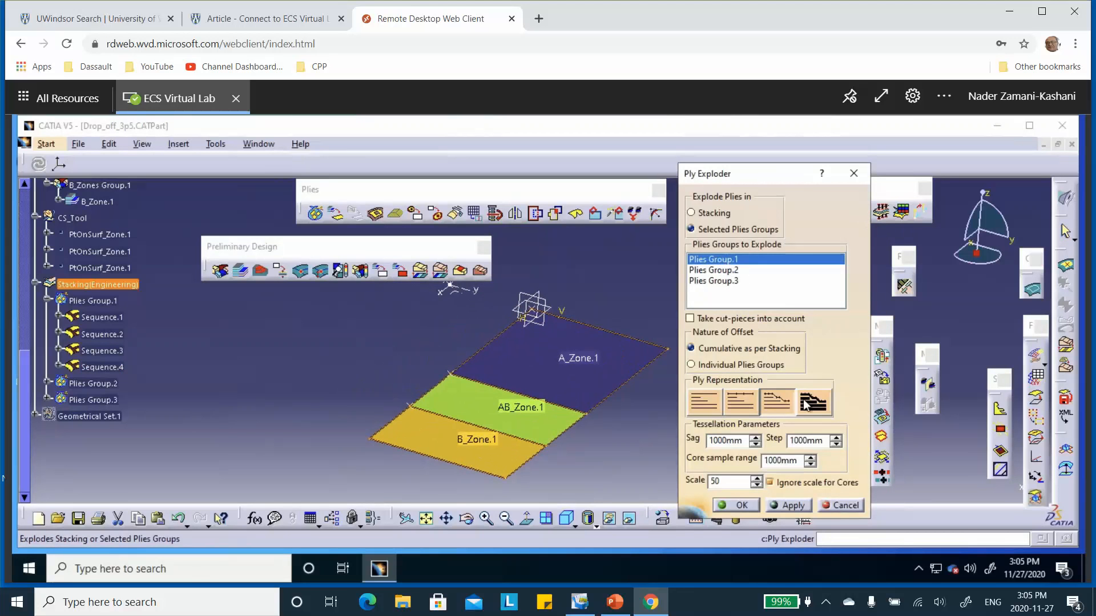
pyautogui.click(788, 507)
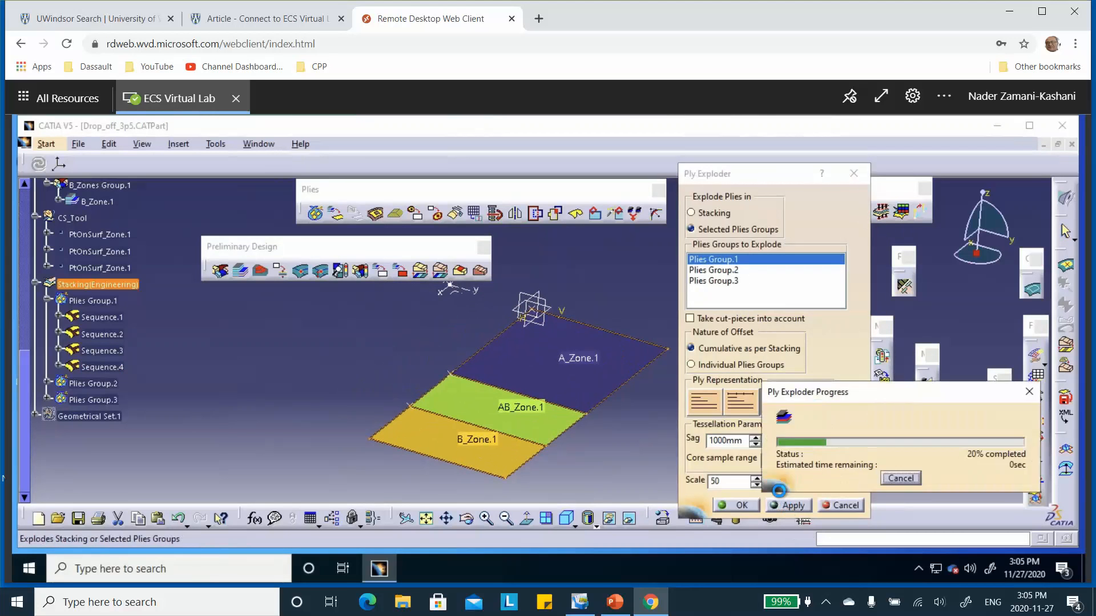
pyautogui.moveTo(578, 337); pyautogui.dragTo(576, 427, button='middle')
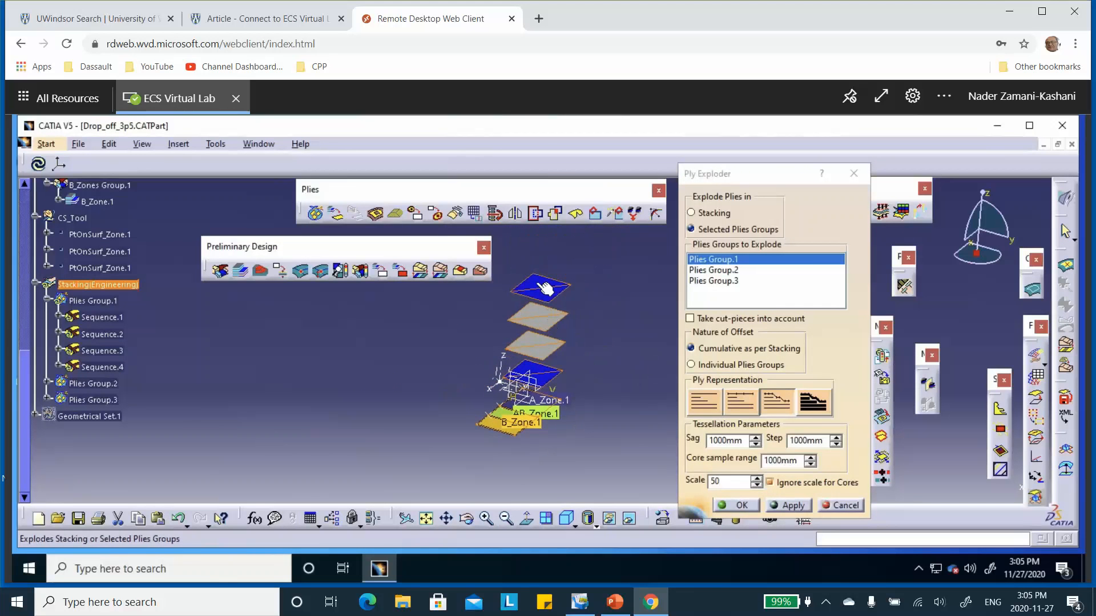
# Step: Preview the exploded plies of Plies Group.2 and Plies Group.3 one group at a time
pyautogui.click(716, 272)
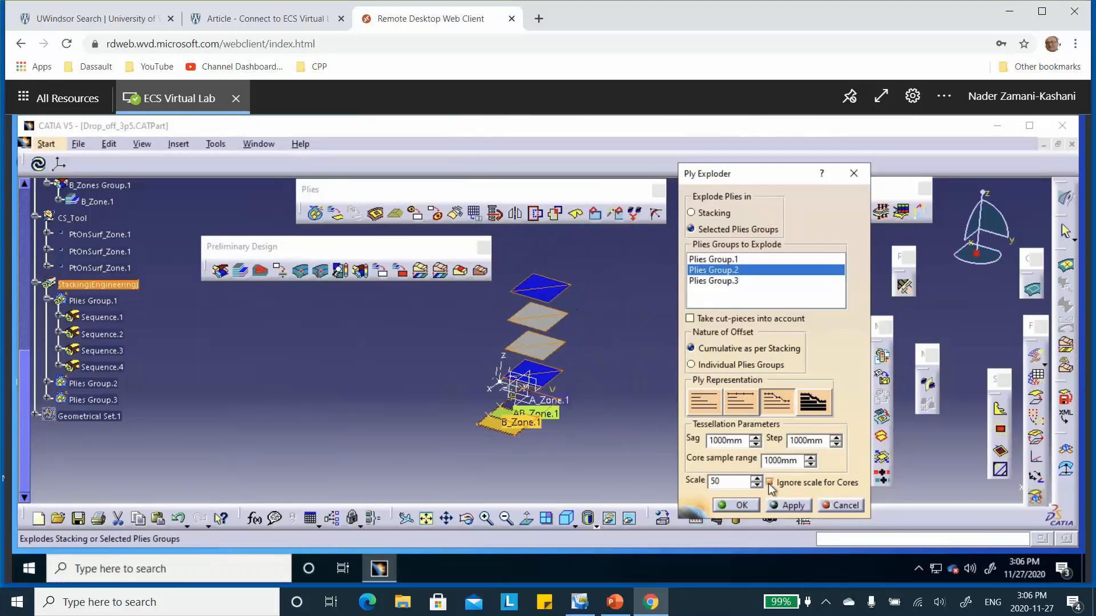
pyautogui.click(791, 507)
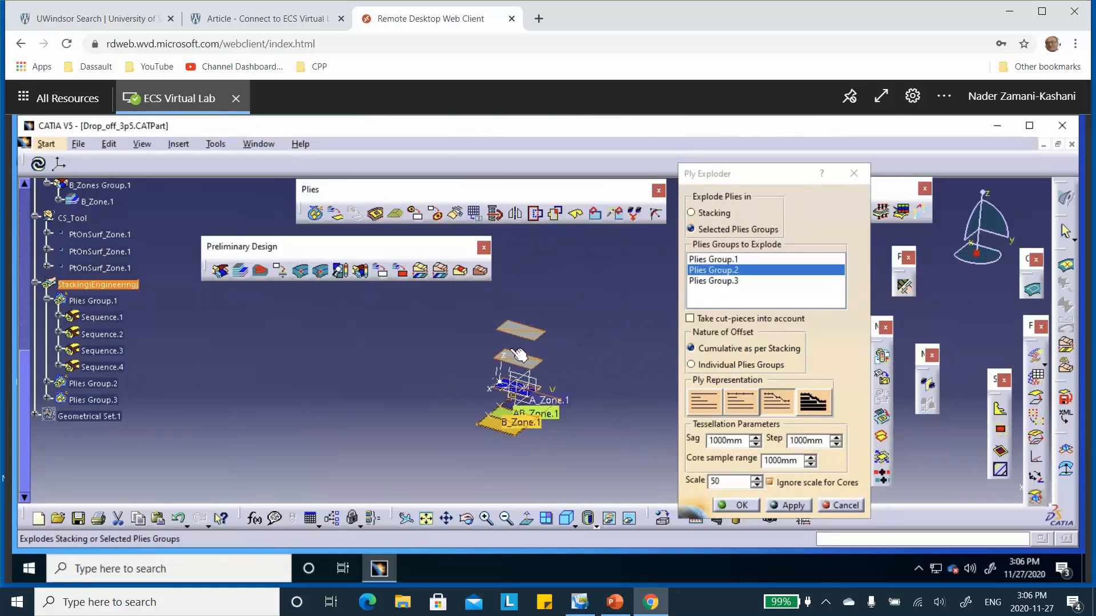
pyautogui.click(720, 282)
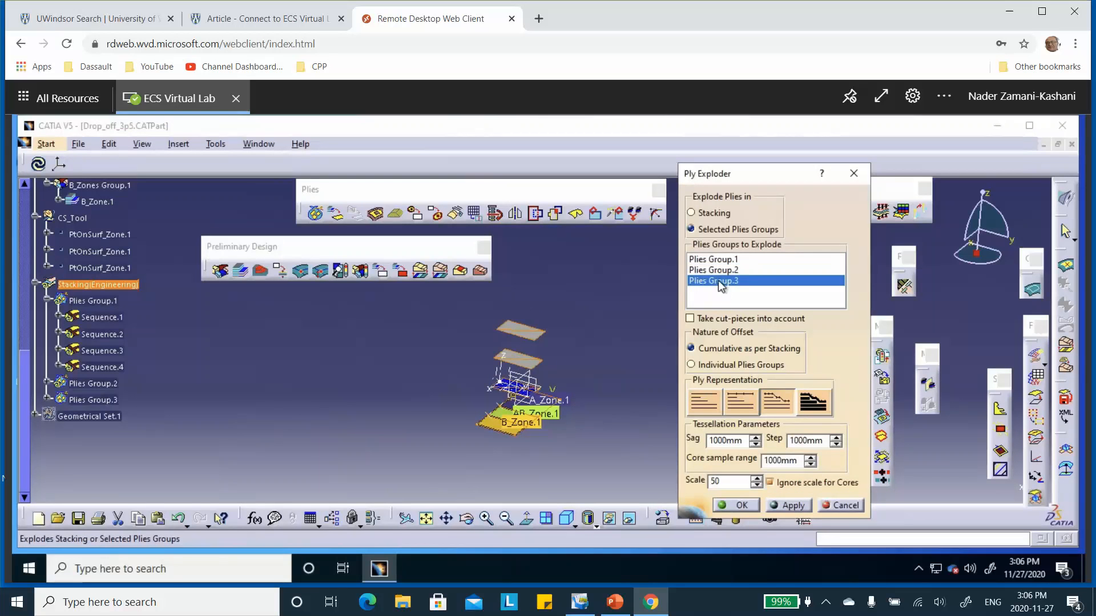
pyautogui.click(788, 506)
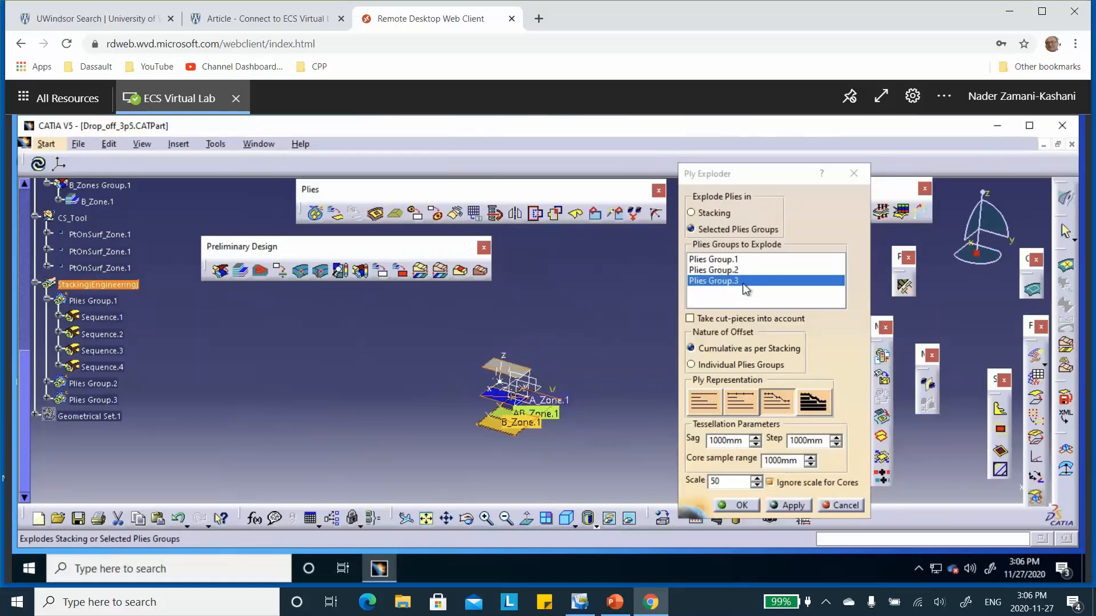
# Step: Preview all three plies groups exploded together, and leave the Ply Exploder without keeping the result
pyautogui.click(720, 261)
pyautogui.click(717, 271)
pyautogui.click(722, 281)
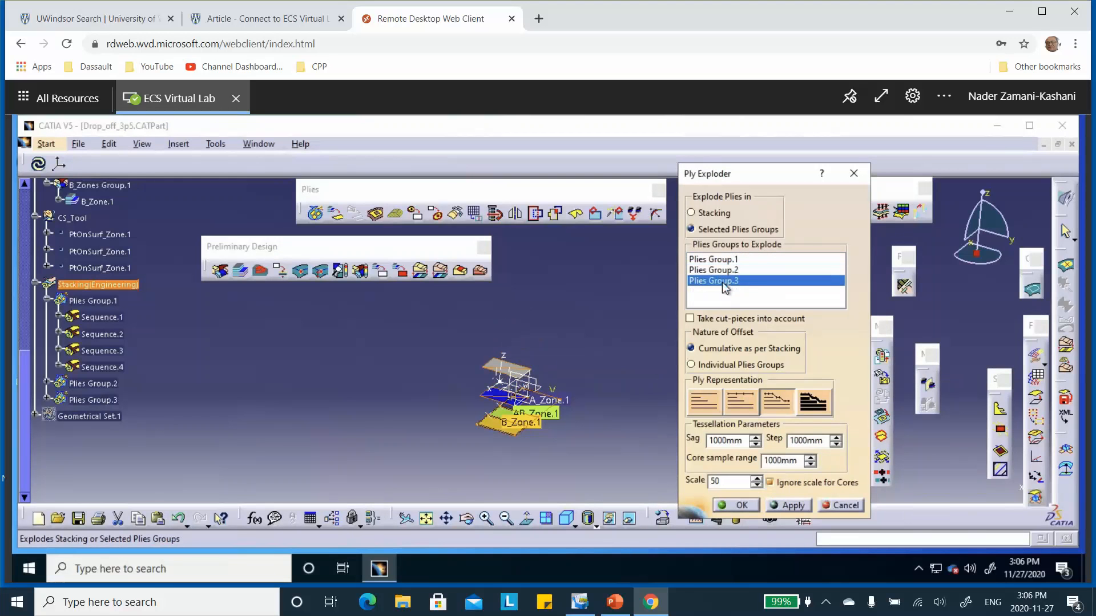
pyautogui.click(732, 260)
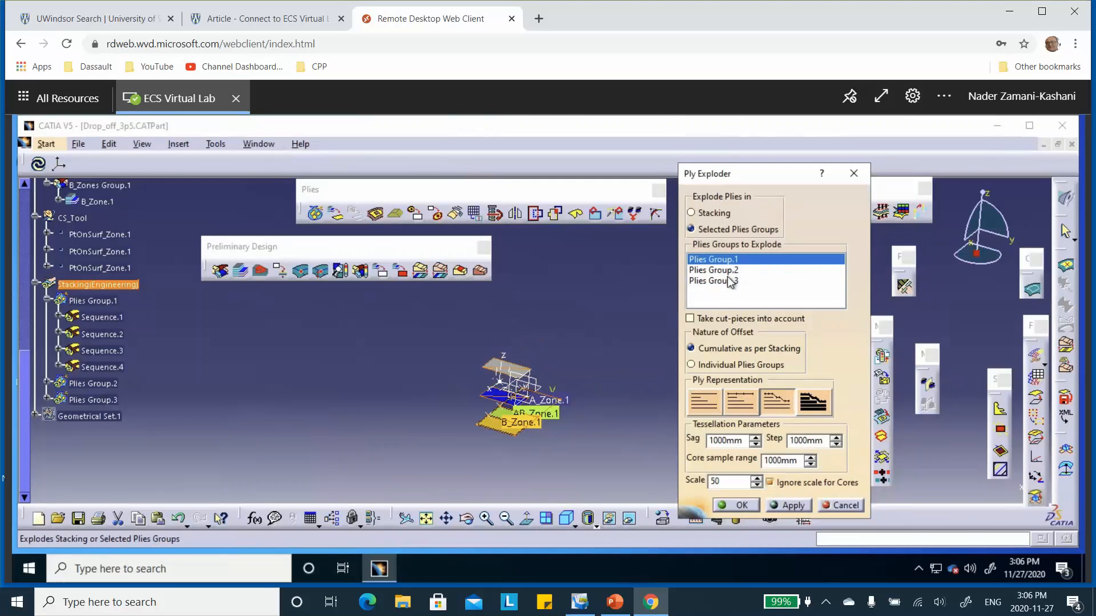
pyautogui.keyDown('shift'); pyautogui.click(731, 281); pyautogui.keyUp('shift')
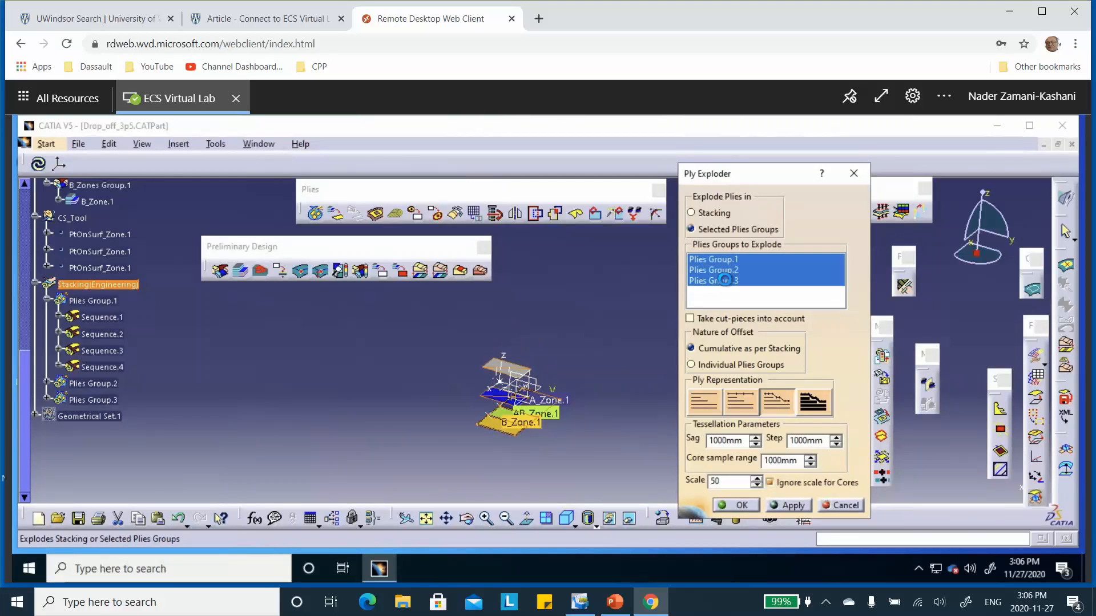
pyautogui.click(799, 506)
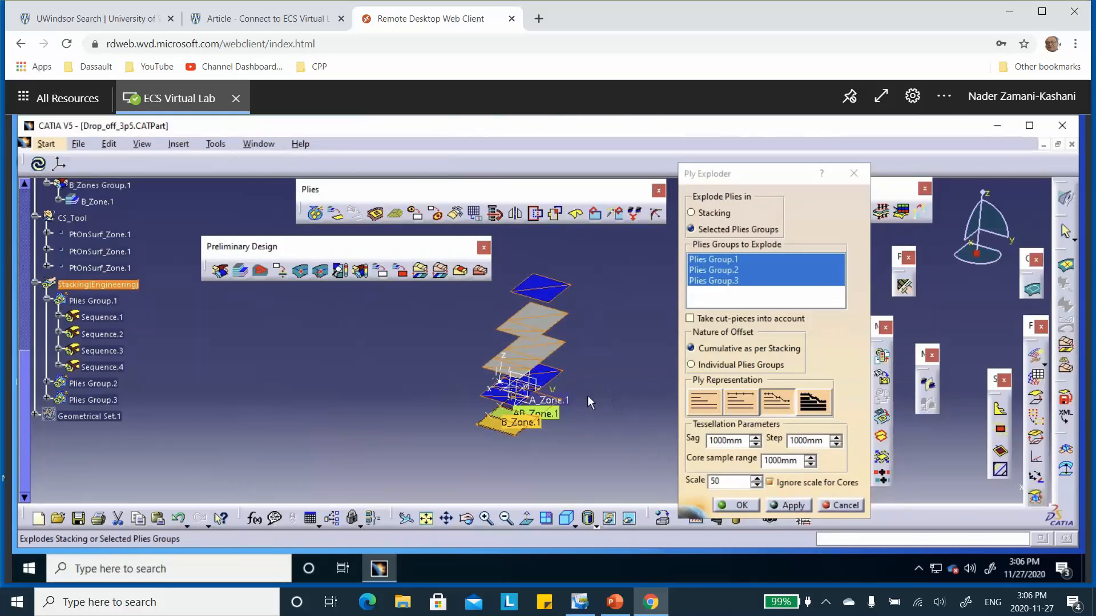
pyautogui.click(854, 506)
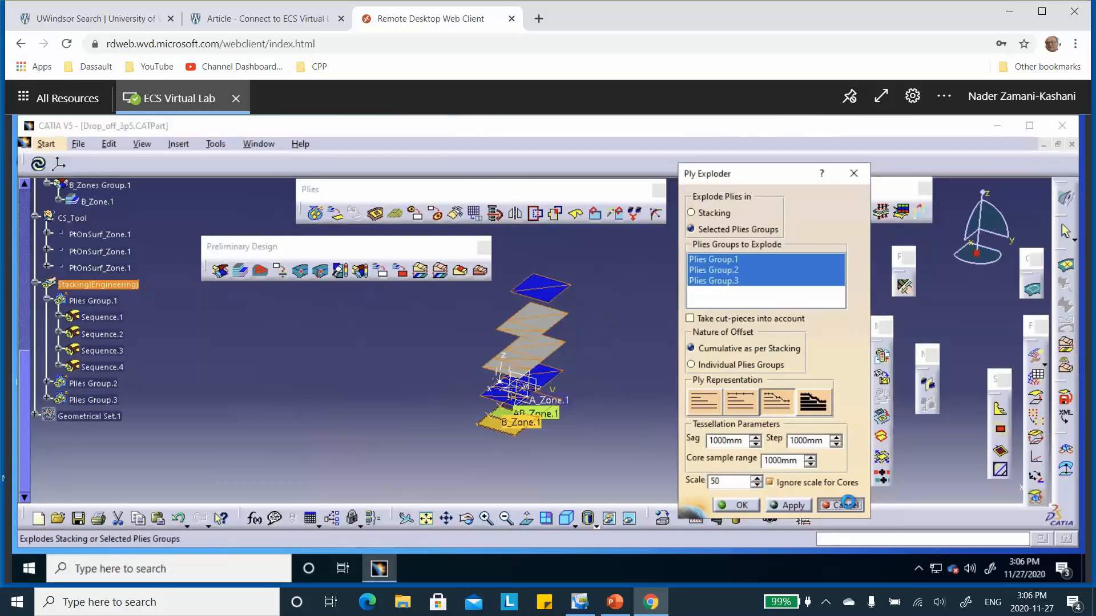
pyautogui.click(424, 433)
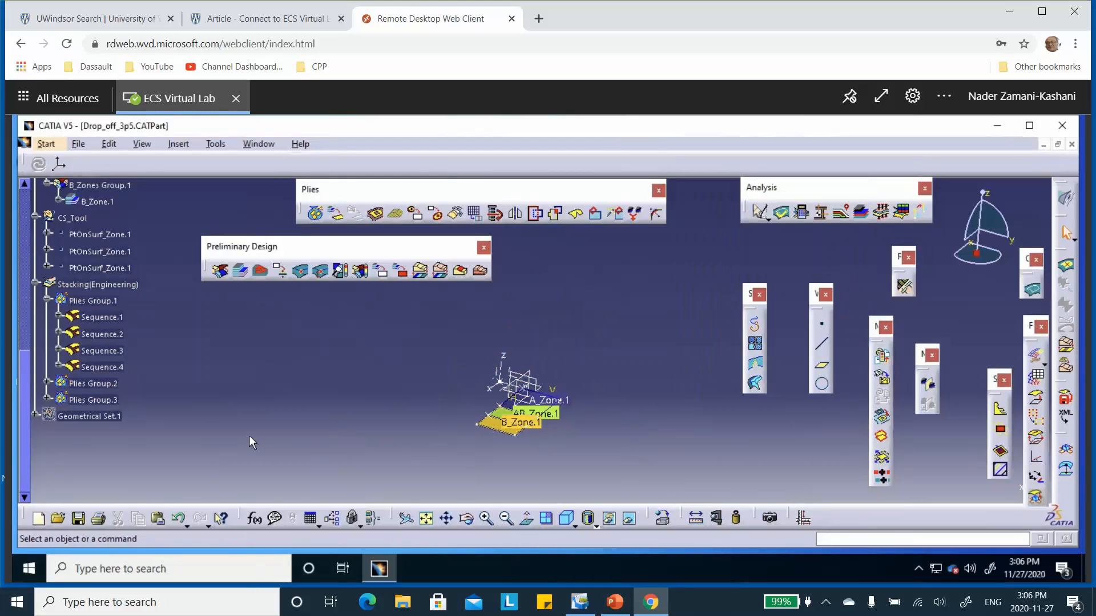
# Step: Collapse Plies Group.1 in the tree and hide the Stacking(Engineering) node
pyautogui.click(48, 301)
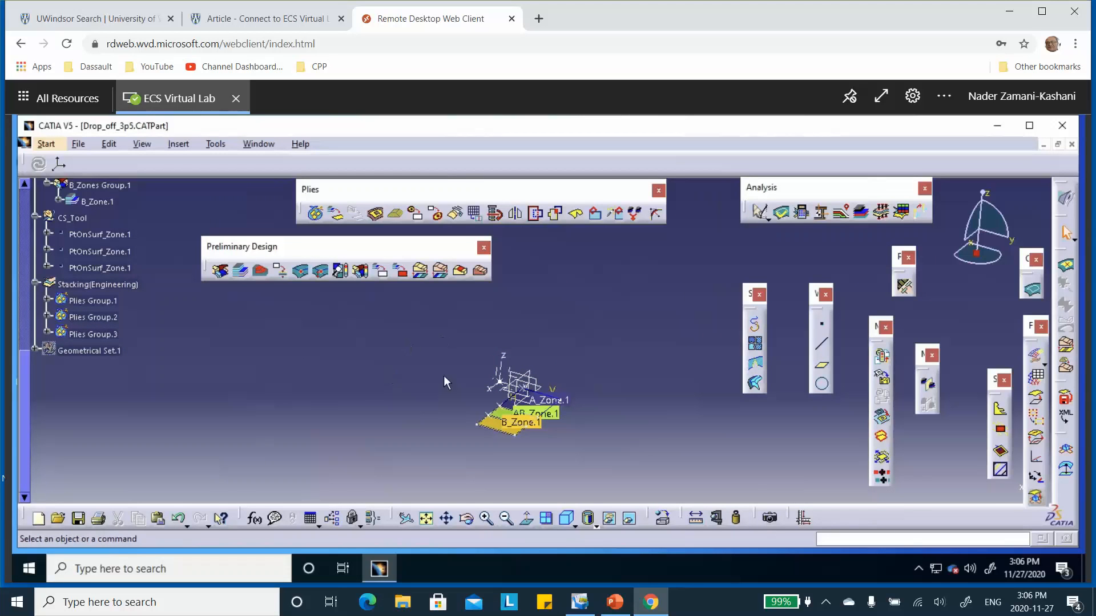
pyautogui.moveTo(146, 309); pyautogui.dragTo(139, 269, button='middle')
pyautogui.rightClick(101, 290)
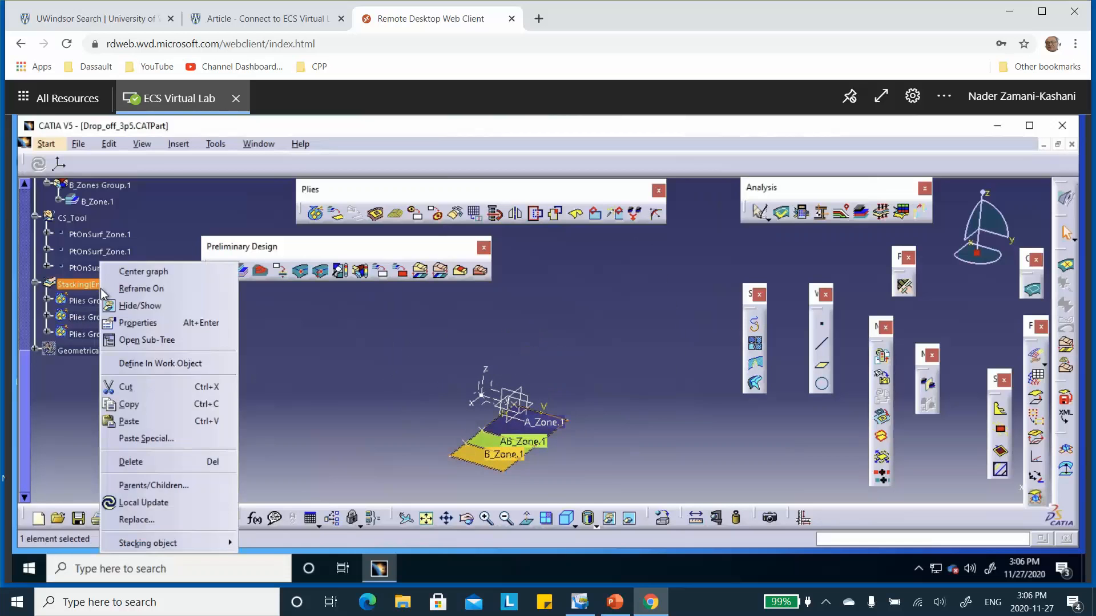
pyautogui.click(146, 306)
# Step: Hide the Composites PD node so the zone displays are removed from the model
pyautogui.scroll(5, 188, 348)
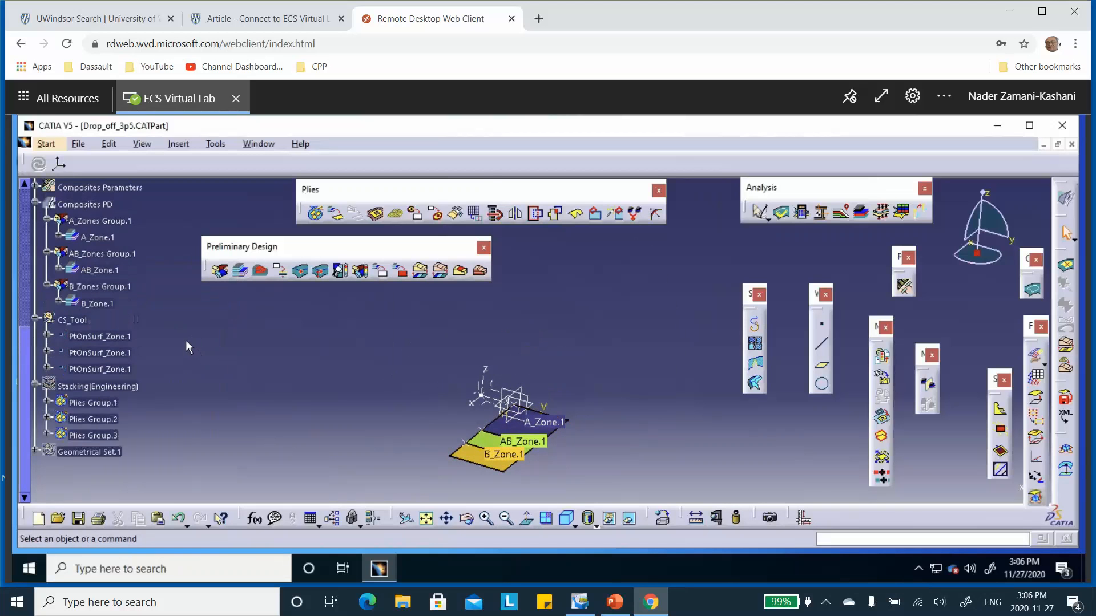
pyautogui.rightClick(91, 308)
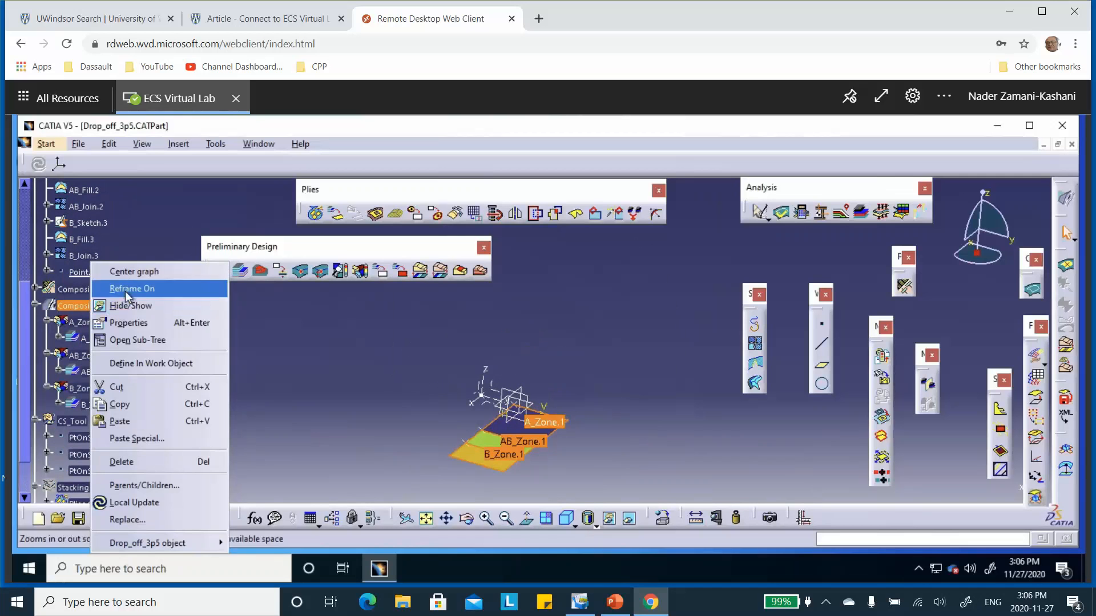
pyautogui.click(311, 364)
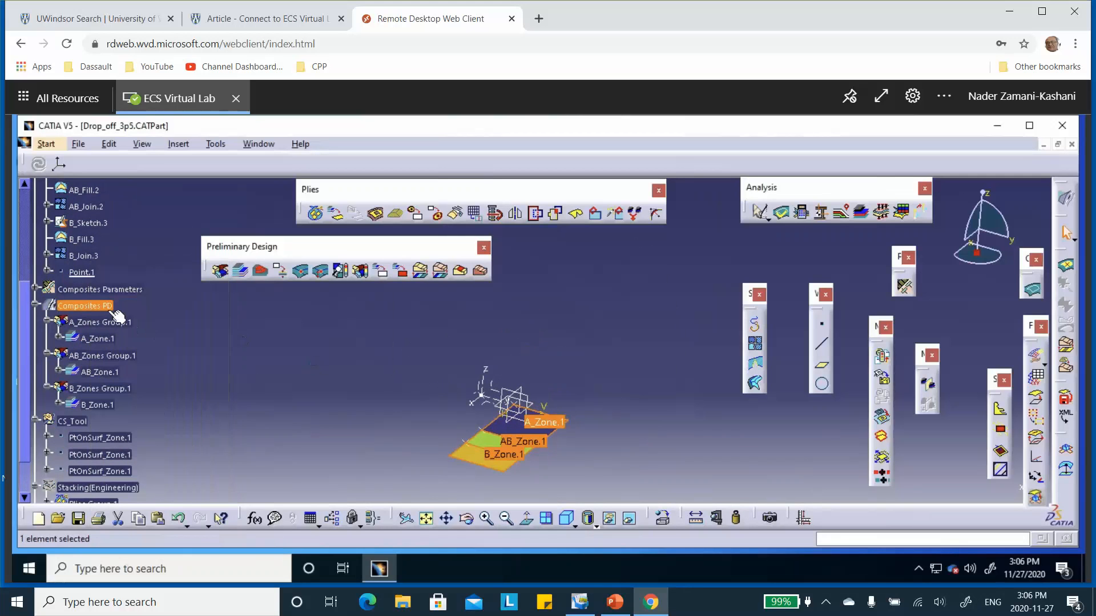
pyautogui.rightClick(84, 310)
pyautogui.click(171, 307)
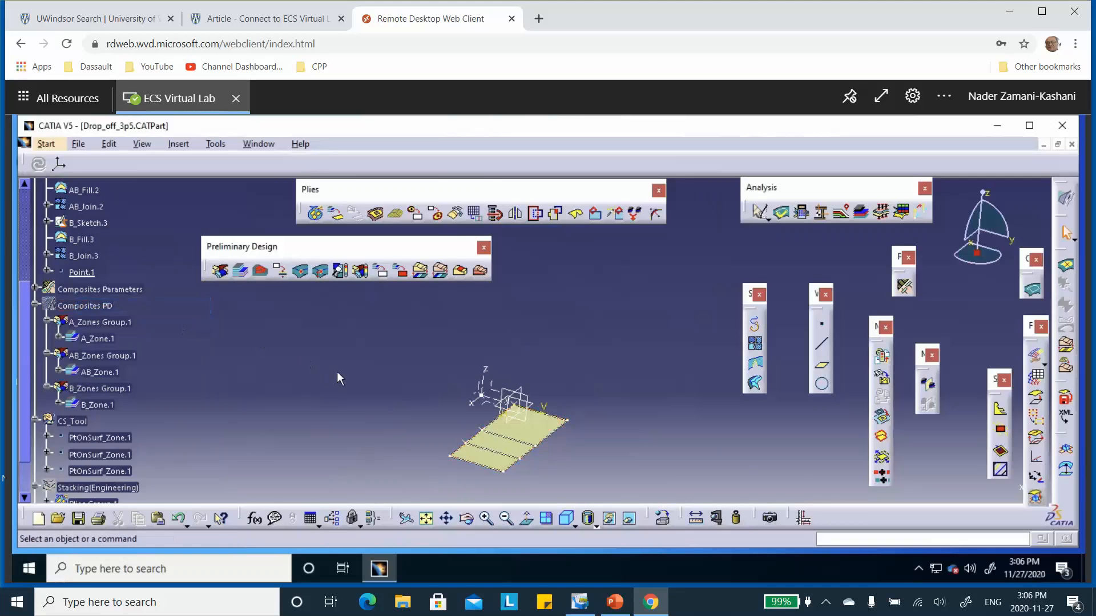
pyautogui.moveTo(338, 374); pyautogui.dragTo(365, 261, button='middle')
# Step: Hide the sketches A-sketch, B_Sketch and B_Sketch.3 in the PartBody
pyautogui.scroll(3, 162, 342)
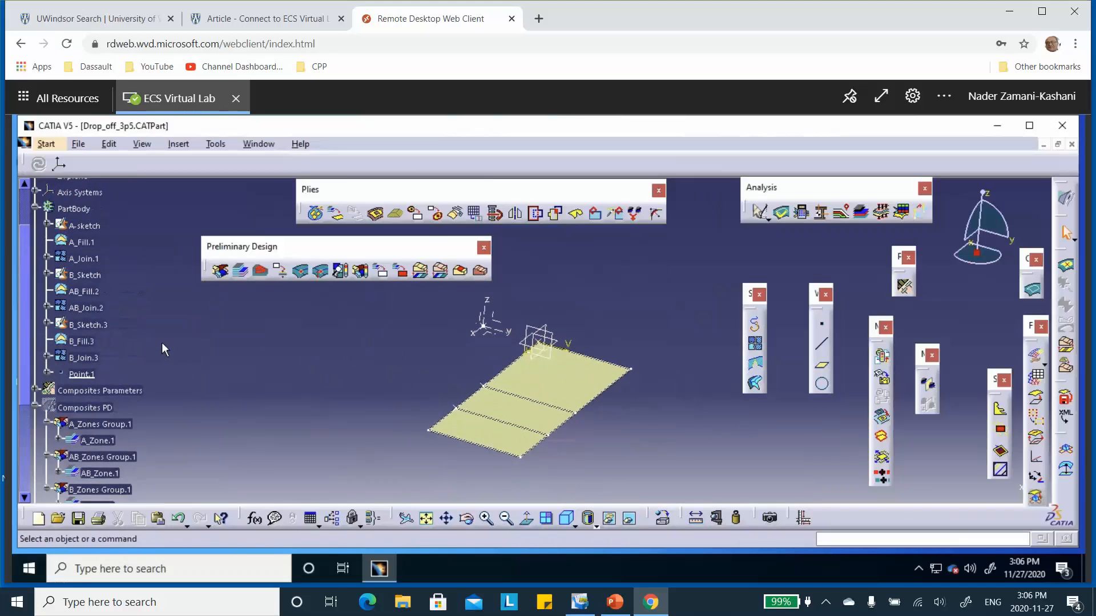
pyautogui.scroll(1, 162, 341)
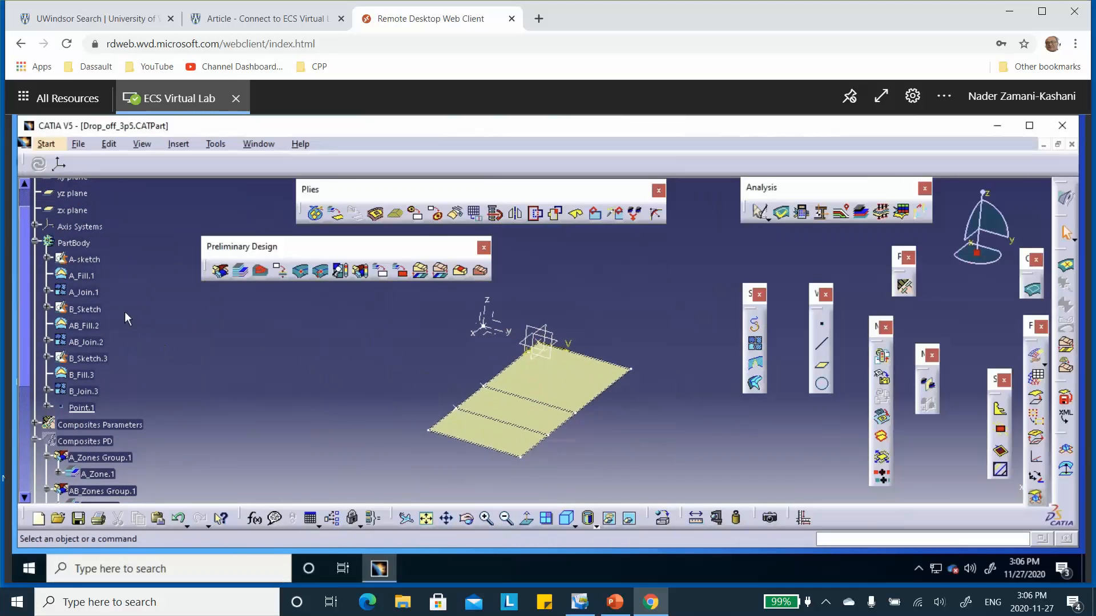
pyautogui.rightClick(95, 263)
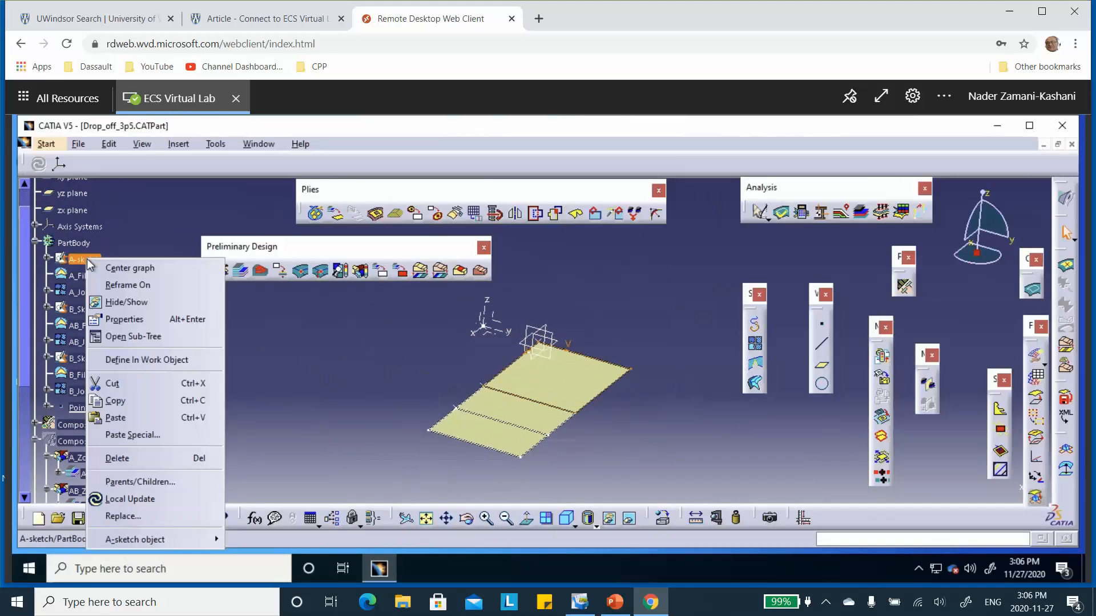
pyautogui.click(121, 302)
pyautogui.rightClick(96, 312)
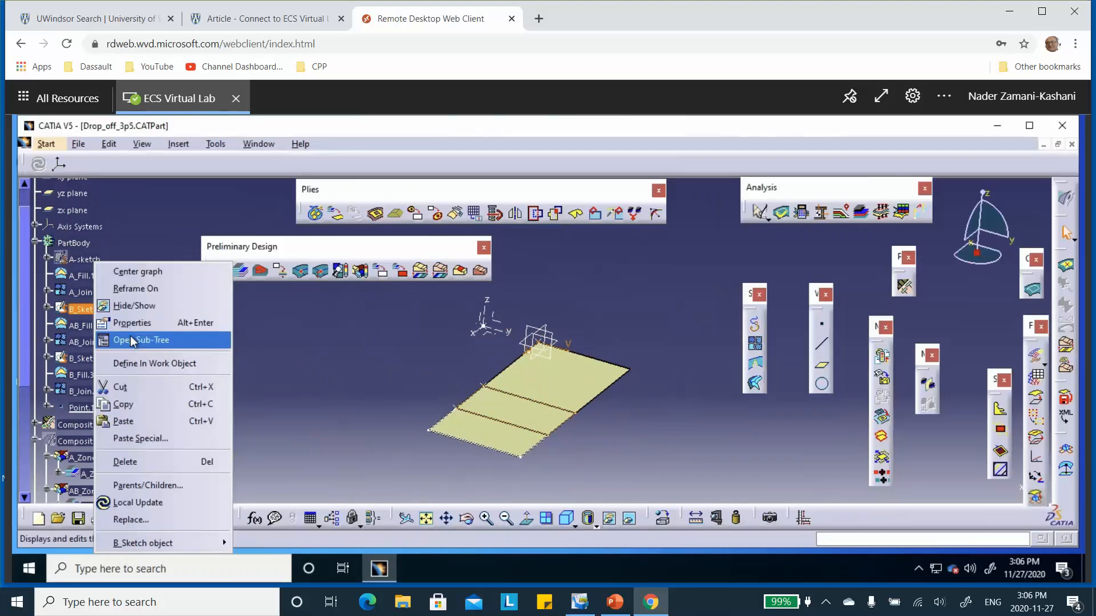
pyautogui.click(137, 306)
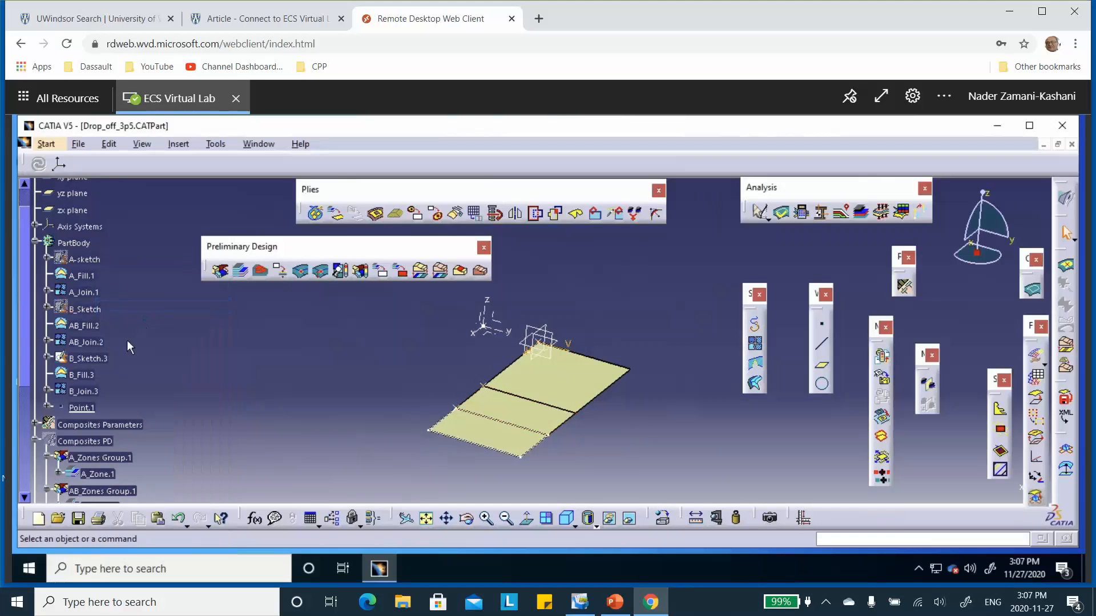
pyautogui.rightClick(91, 358)
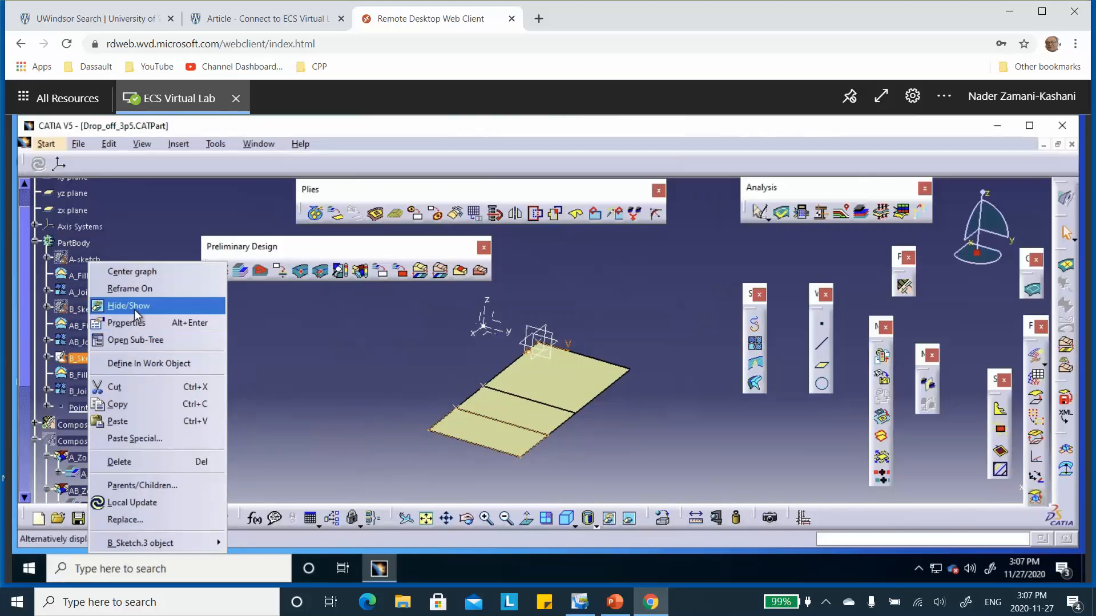
pyautogui.click(134, 308)
pyautogui.moveTo(338, 392); pyautogui.dragTo(342, 379, button='middle')
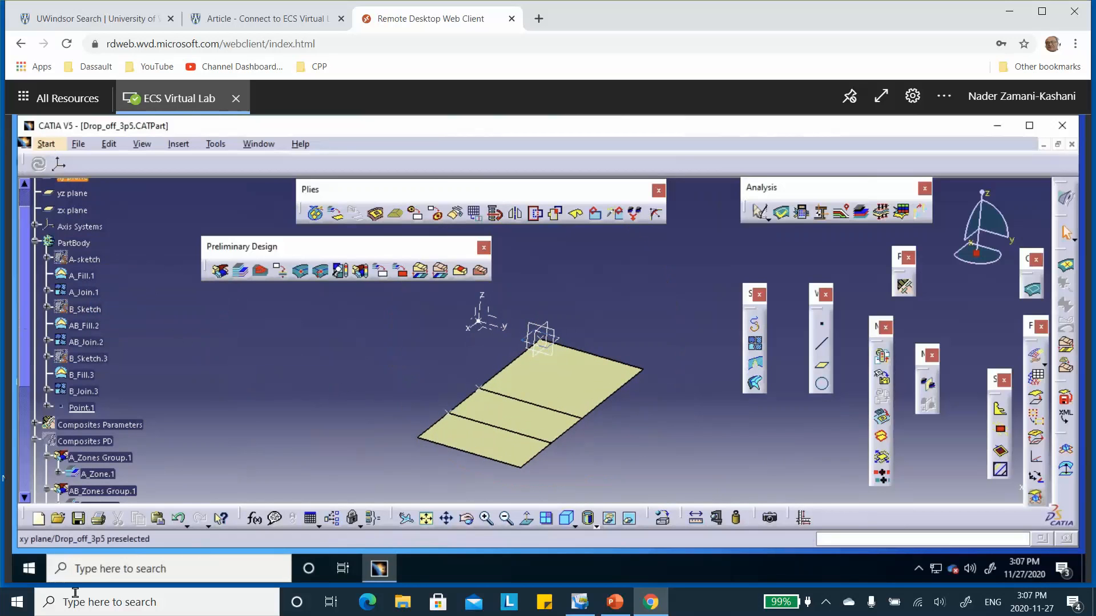
# Step: Save the Drop_off_3p5 part and create a Static Analysis case for it in the Advanced Meshing Tools workbench
pyautogui.click(76, 520)
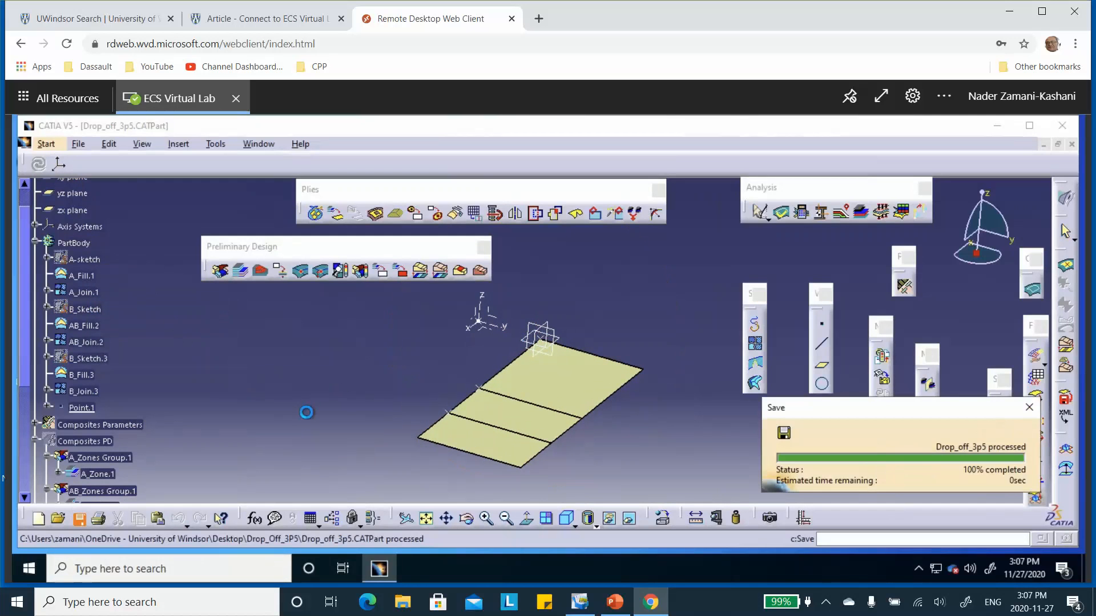
pyautogui.click(47, 145)
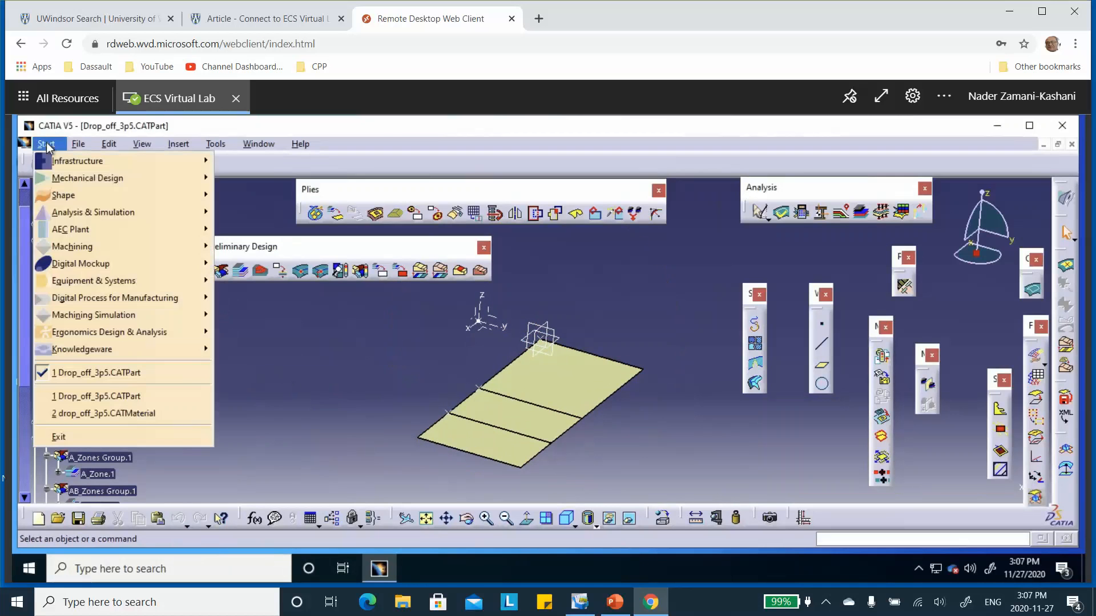
pyautogui.moveTo(79, 219)
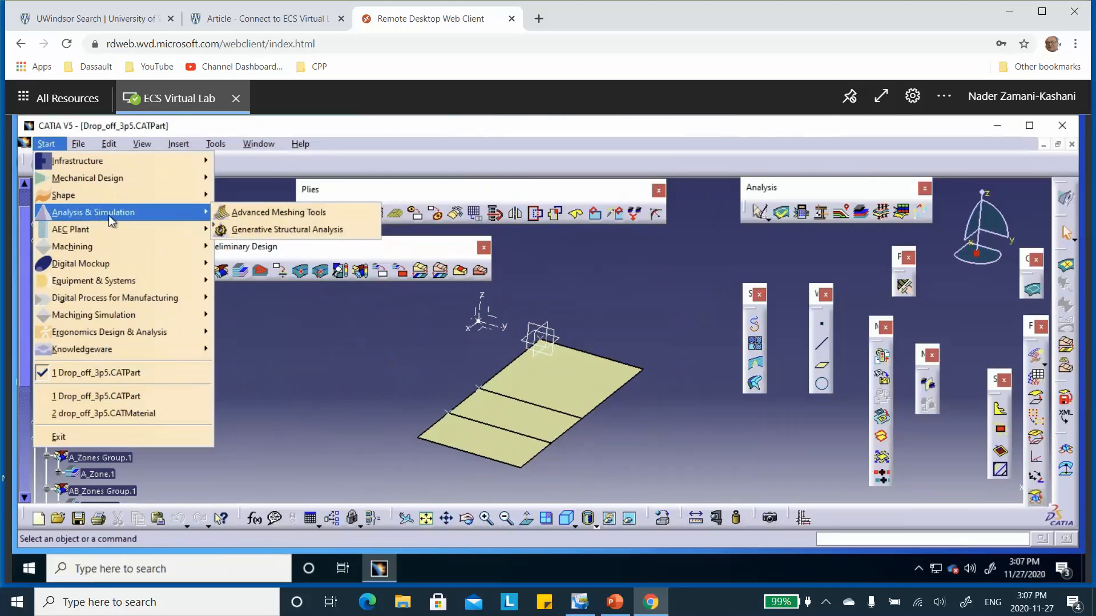
pyautogui.click(262, 211)
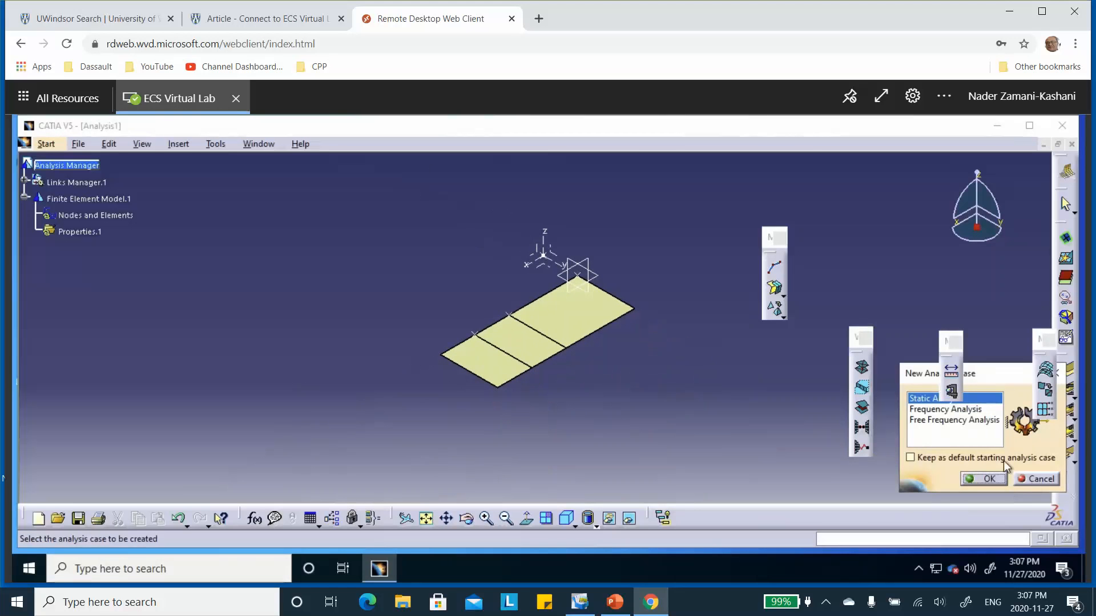
pyautogui.click(990, 480)
# Step: Start a surface mesh on the largest of the three surfaces and set its mesh size to 10 mm
pyautogui.moveTo(634, 336); pyautogui.dragTo(663, 212, button='middle')
pyautogui.click(617, 376)
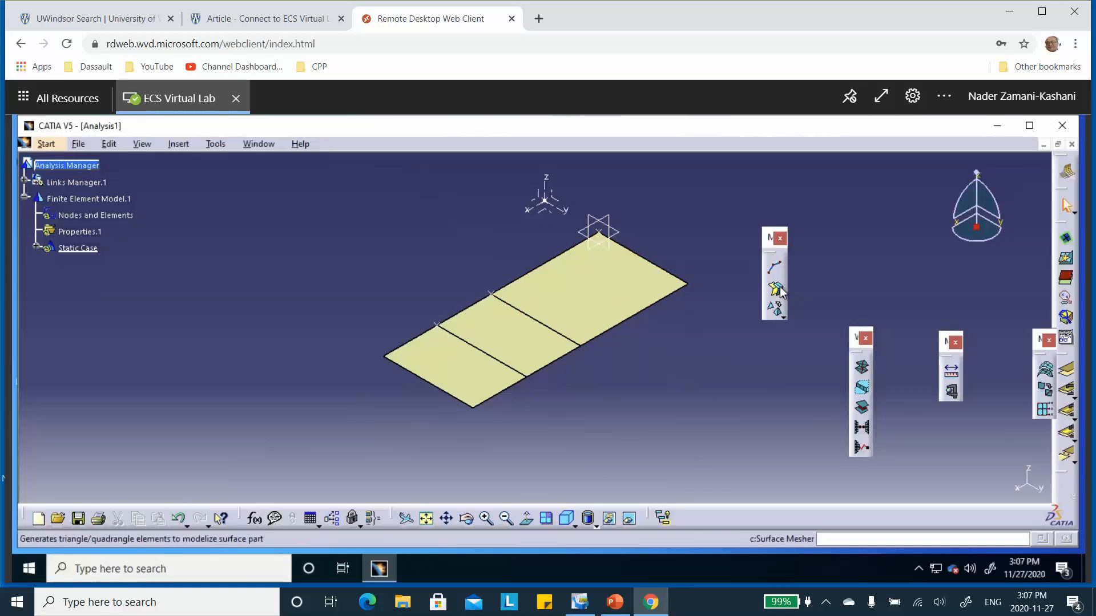
pyautogui.click(776, 290)
pyautogui.click(609, 294)
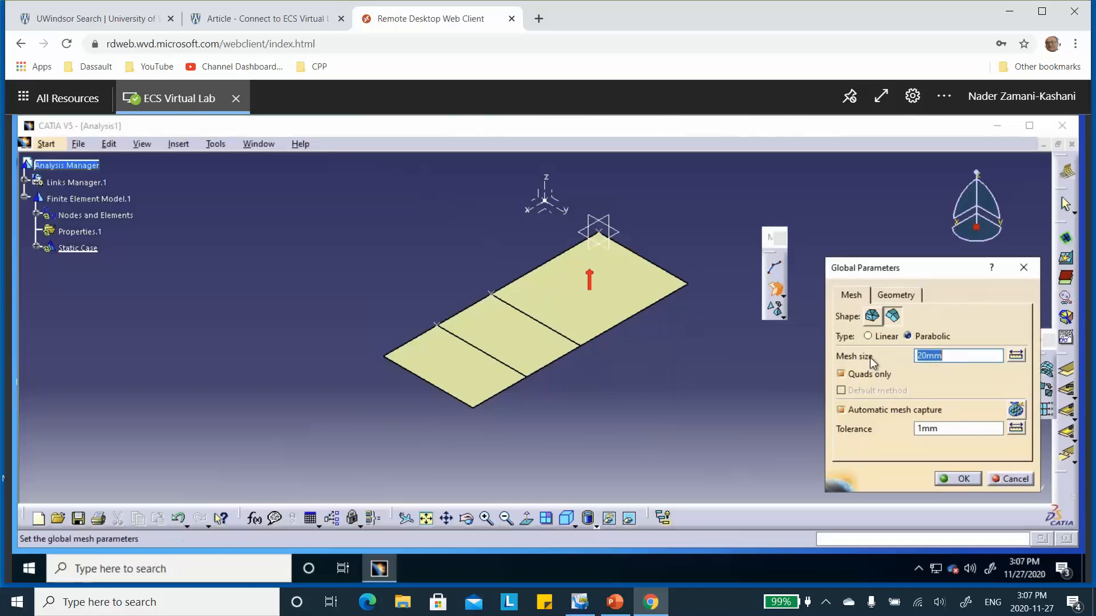
pyautogui.write('10')
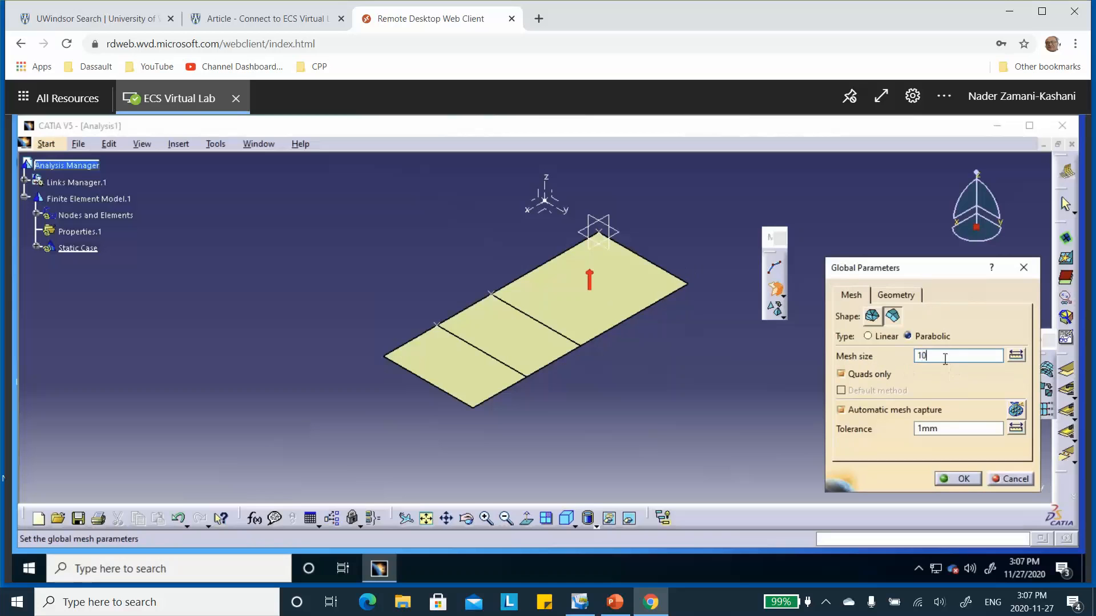
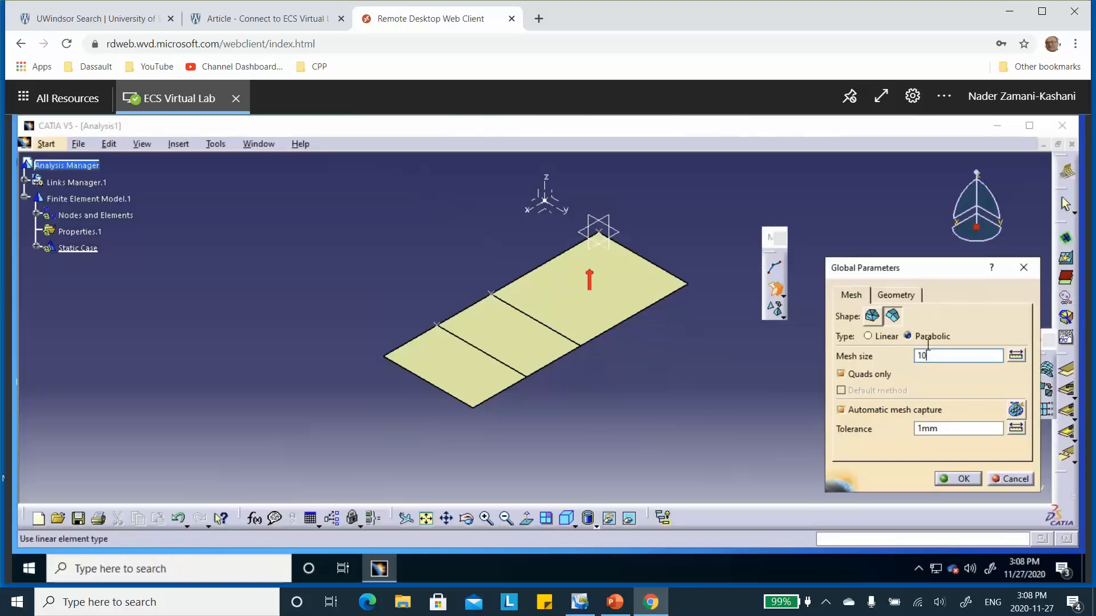
# Step: Generate the 10 mm quad mesh on the largest surface, leave the surface mesher and expand Nodes and Elements
pyautogui.click(963, 478)
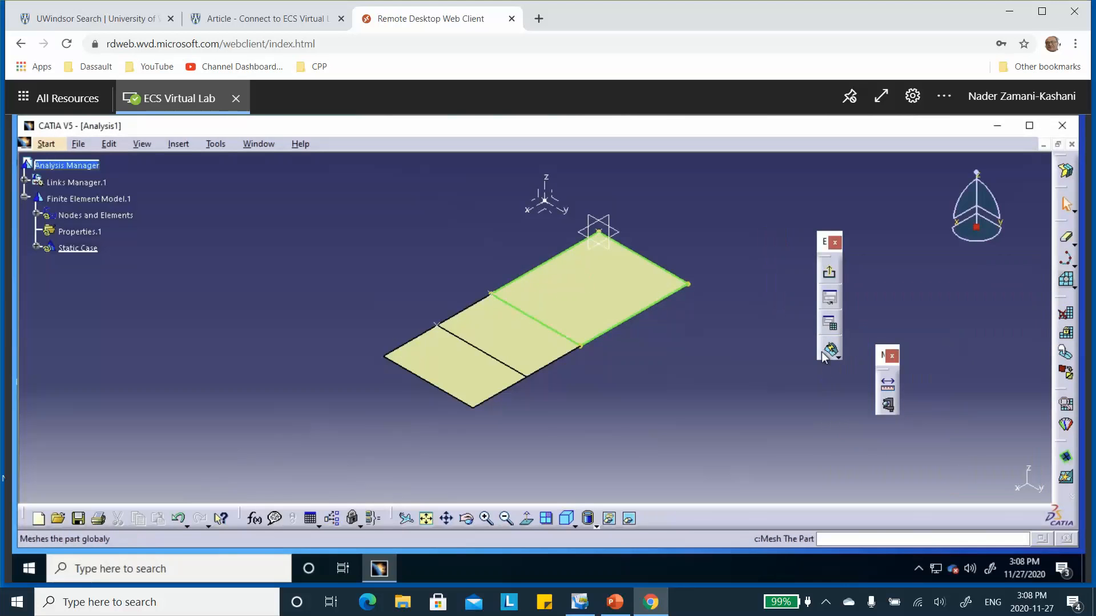
pyautogui.click(831, 350)
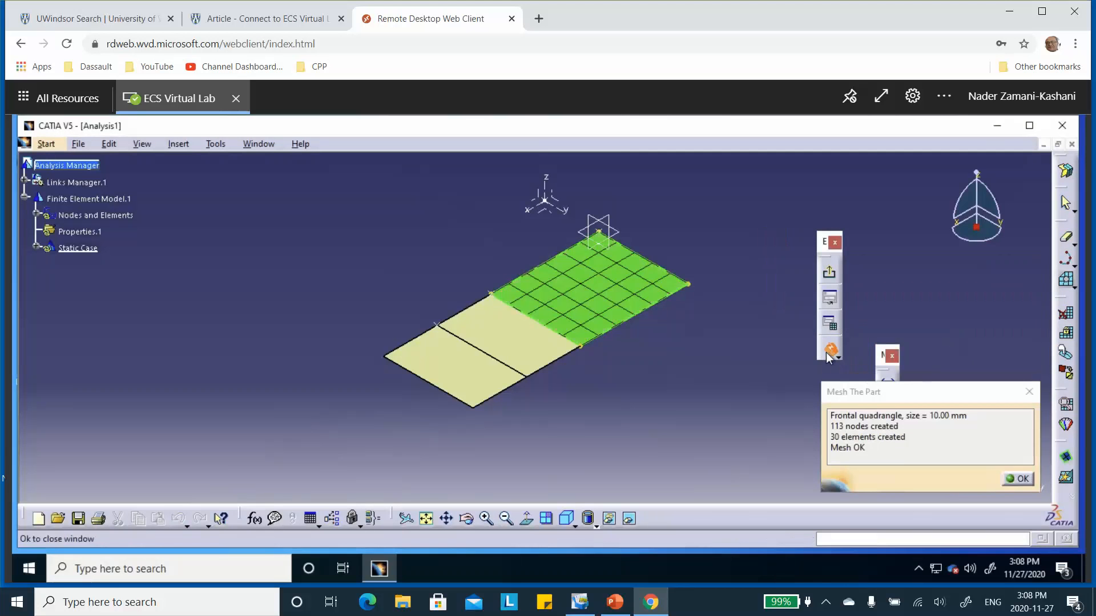
pyautogui.click(829, 273)
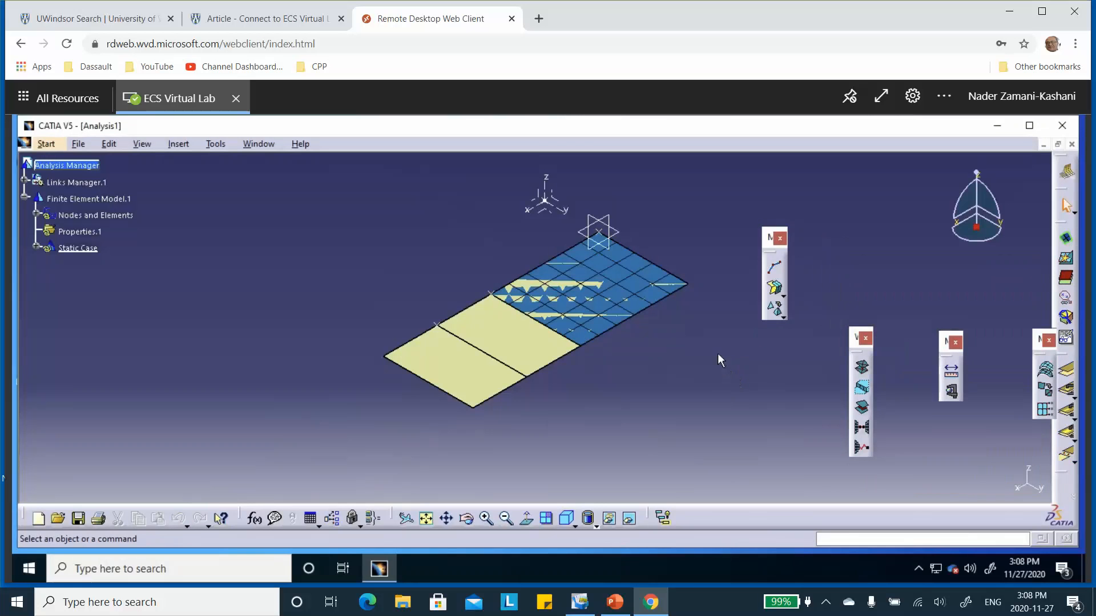
pyautogui.click(37, 215)
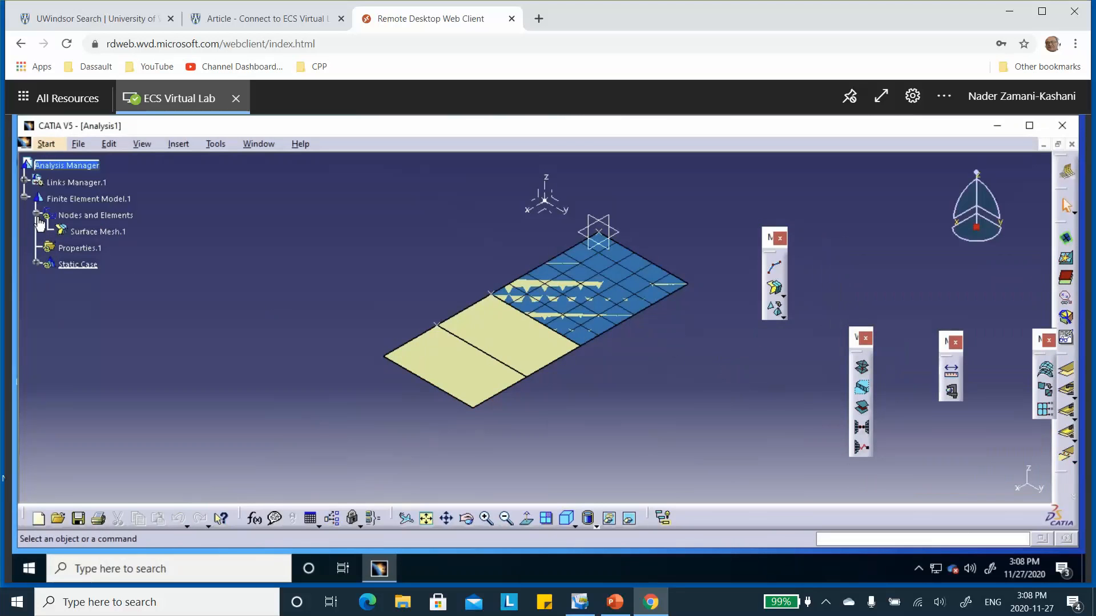
pyautogui.rightClick(100, 232)
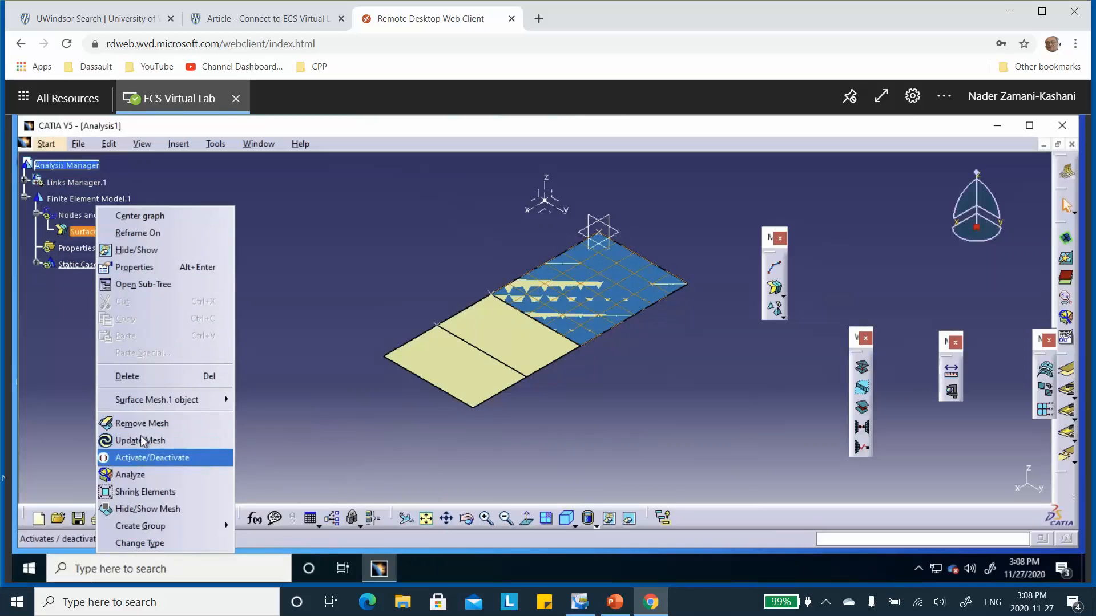
pyautogui.click(347, 213)
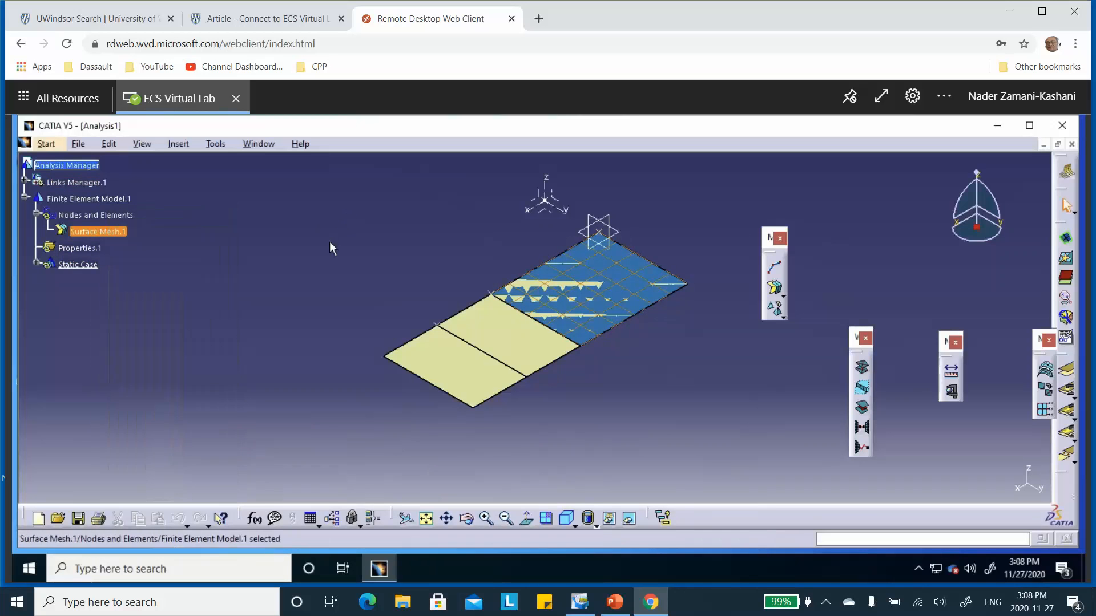
pyautogui.click(305, 265)
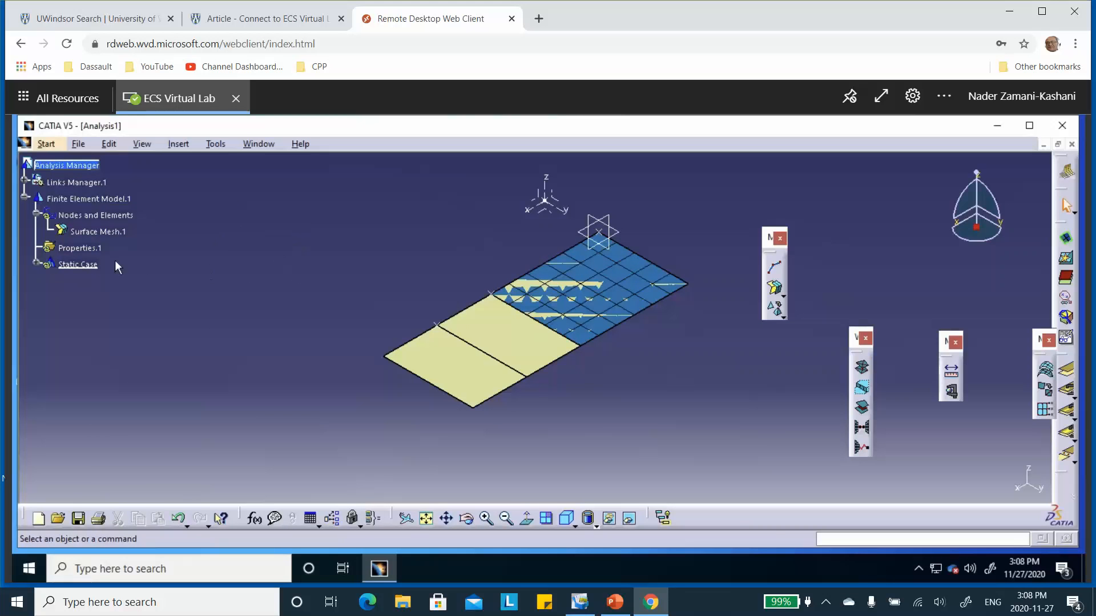
# Step: Create a parabolic, quads-only surface mesh of 10 mm on the middle surface and exit the mesher
pyautogui.click(770, 294)
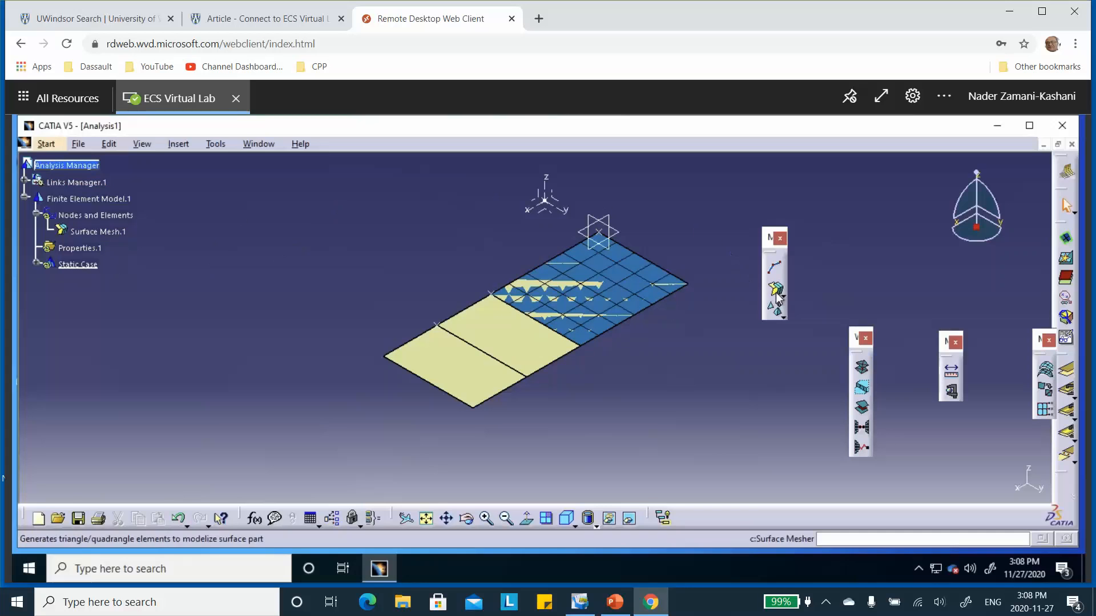
pyautogui.click(509, 342)
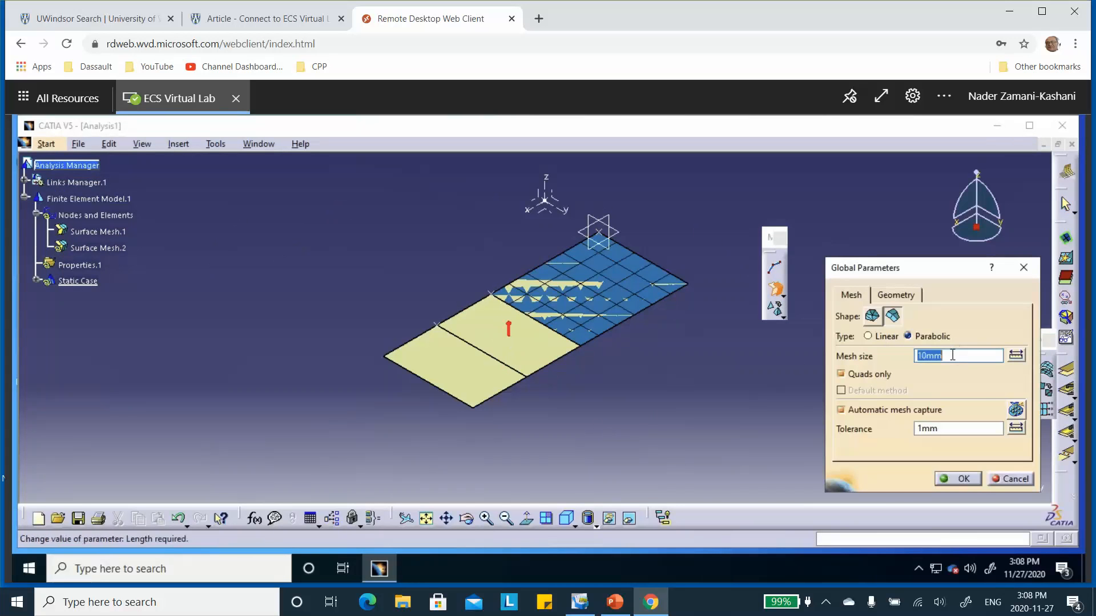
pyautogui.click(961, 481)
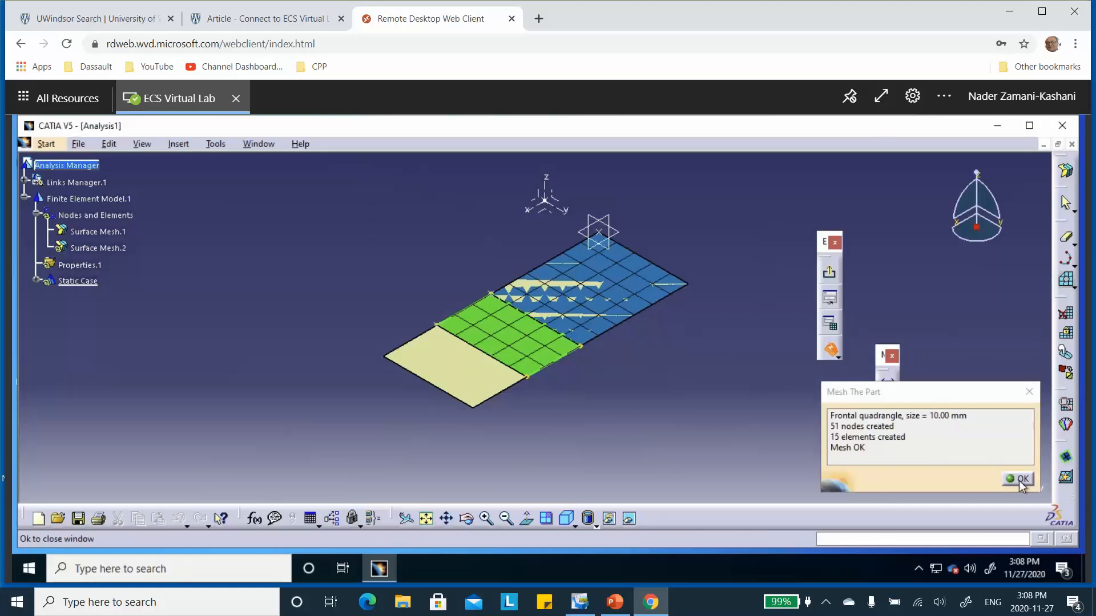
pyautogui.click(1018, 480)
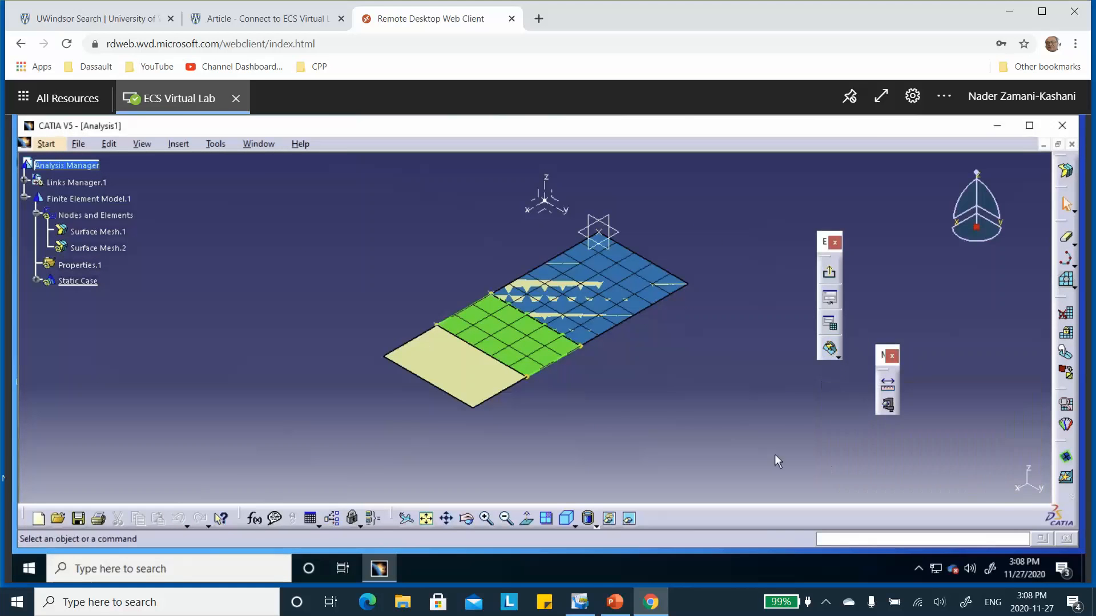
pyautogui.click(831, 274)
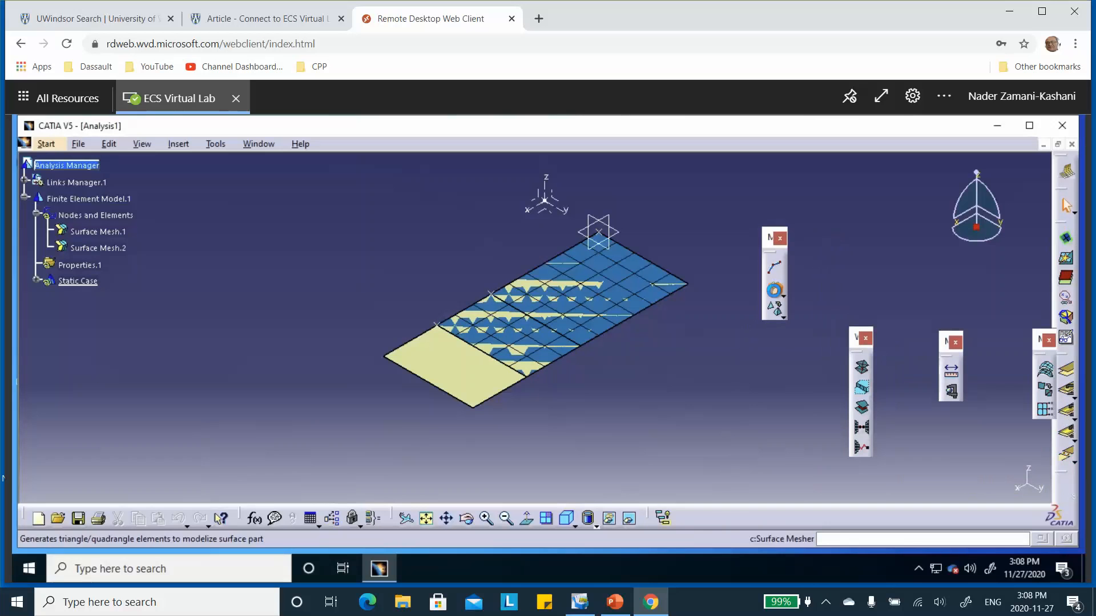
# Step: Create a parabolic, quads-only surface mesh of 10 mm on the remaining unmeshed end surface and exit the mesher
pyautogui.click(774, 290)
pyautogui.click(481, 410)
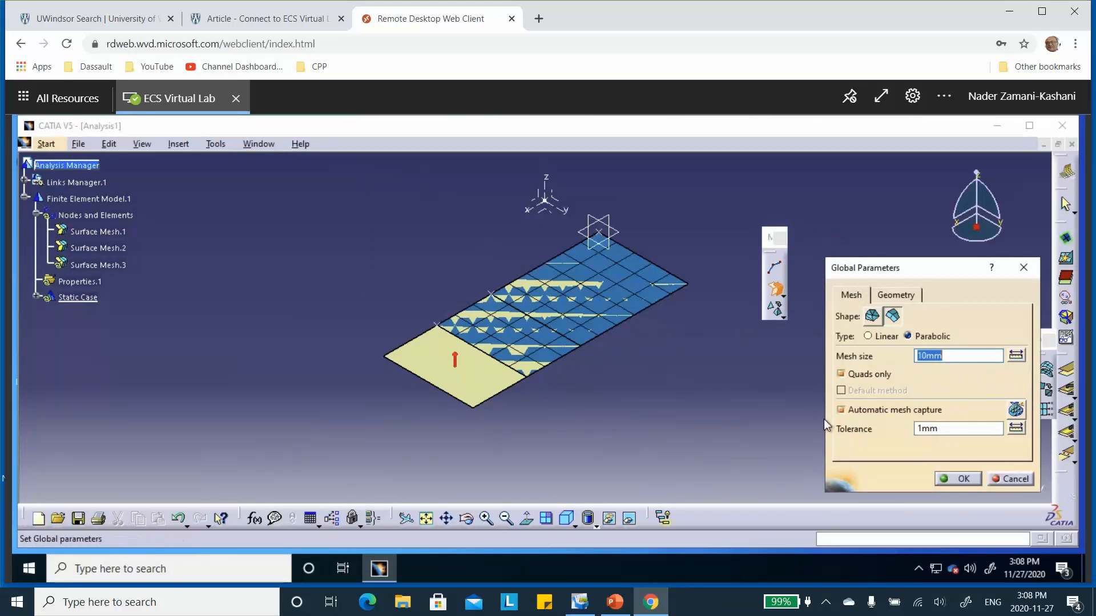
pyautogui.click(962, 479)
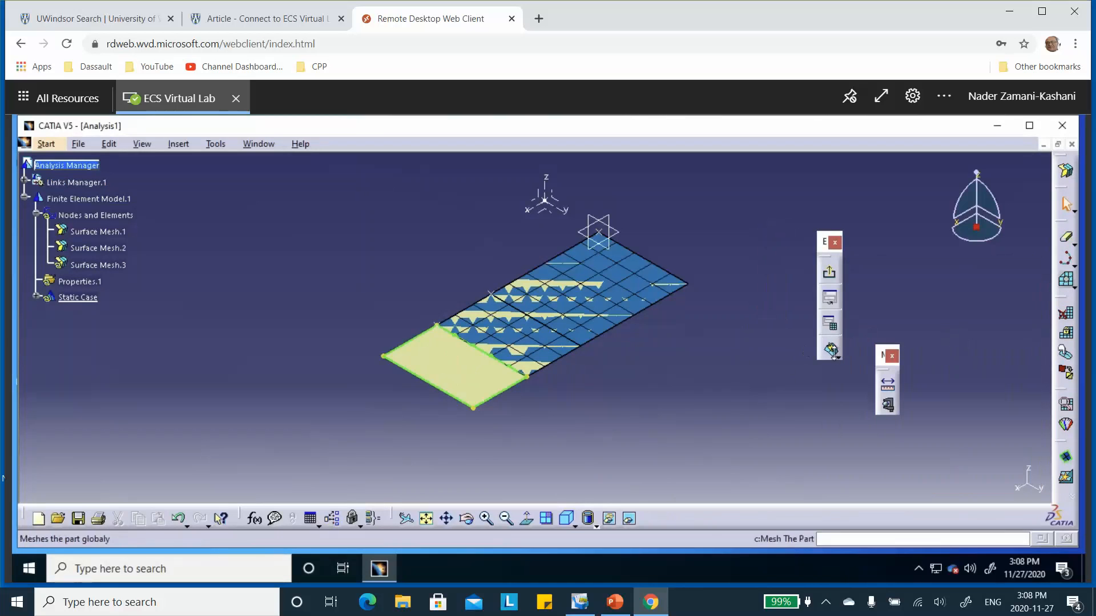
pyautogui.click(830, 349)
pyautogui.click(1022, 483)
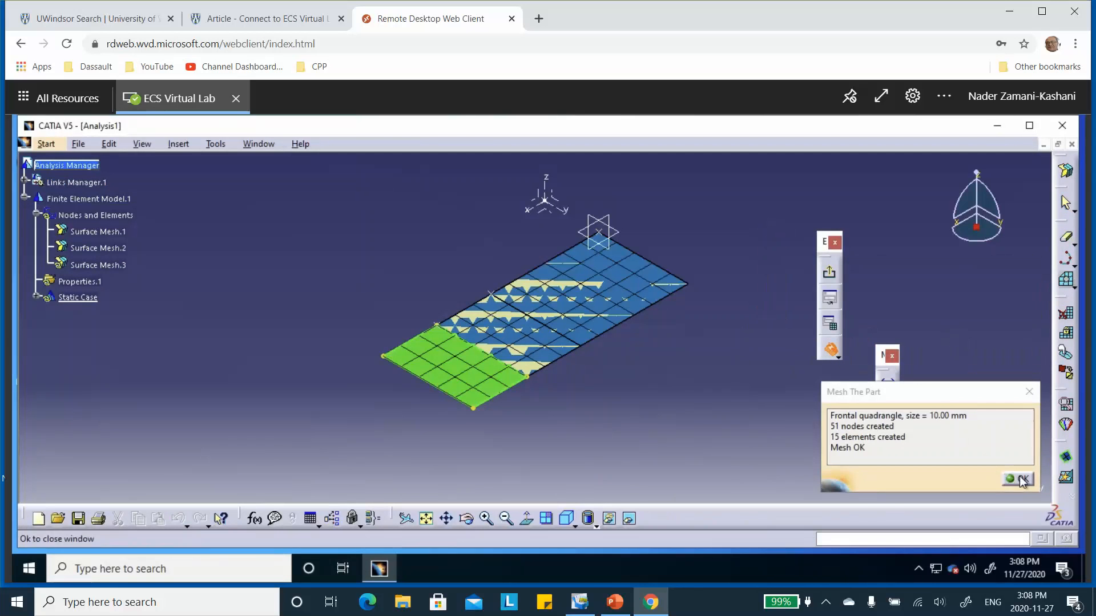
pyautogui.click(829, 273)
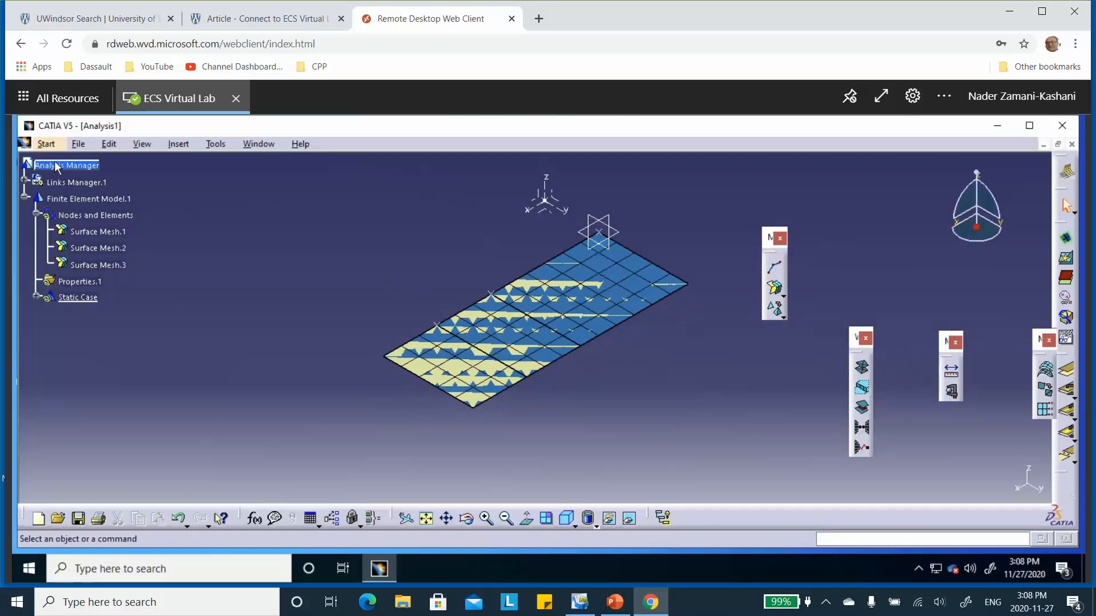
# Step: Switch to the Generative Structural Analysis workbench and generate a mesh visualization of all Nodes and Elements
pyautogui.click(45, 145)
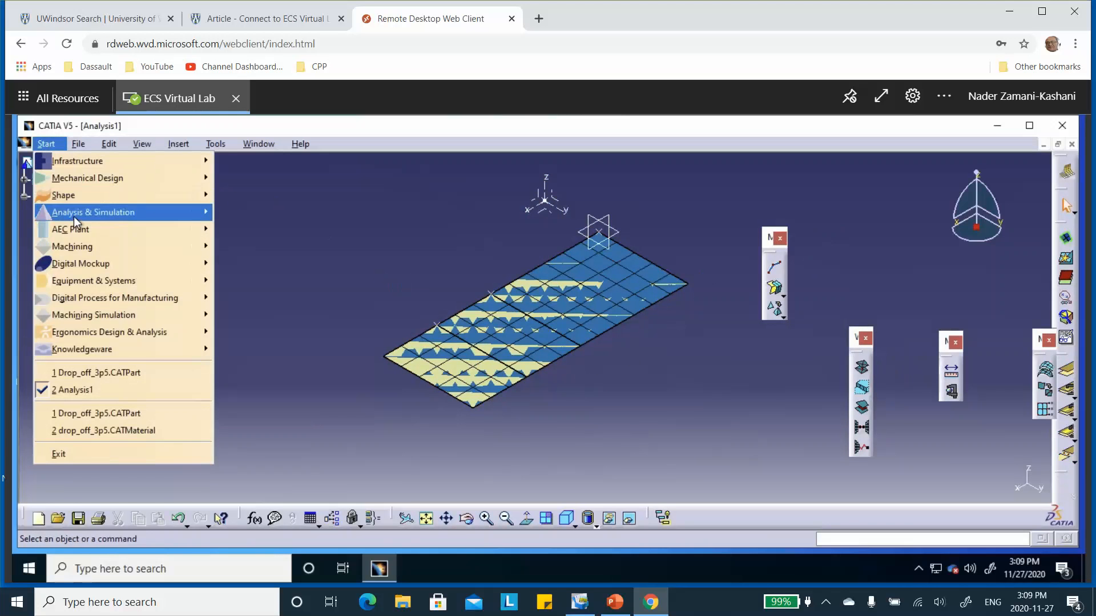
pyautogui.moveTo(74, 217)
pyautogui.click(248, 232)
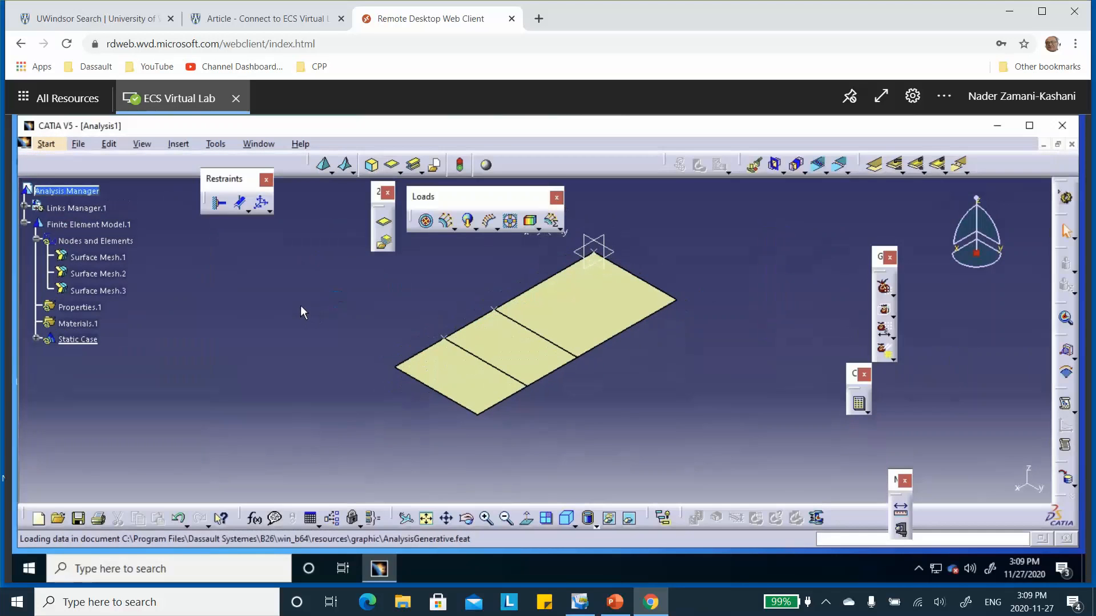
pyautogui.moveTo(300, 306); pyautogui.dragTo(308, 297, button='middle')
pyautogui.rightClick(98, 244)
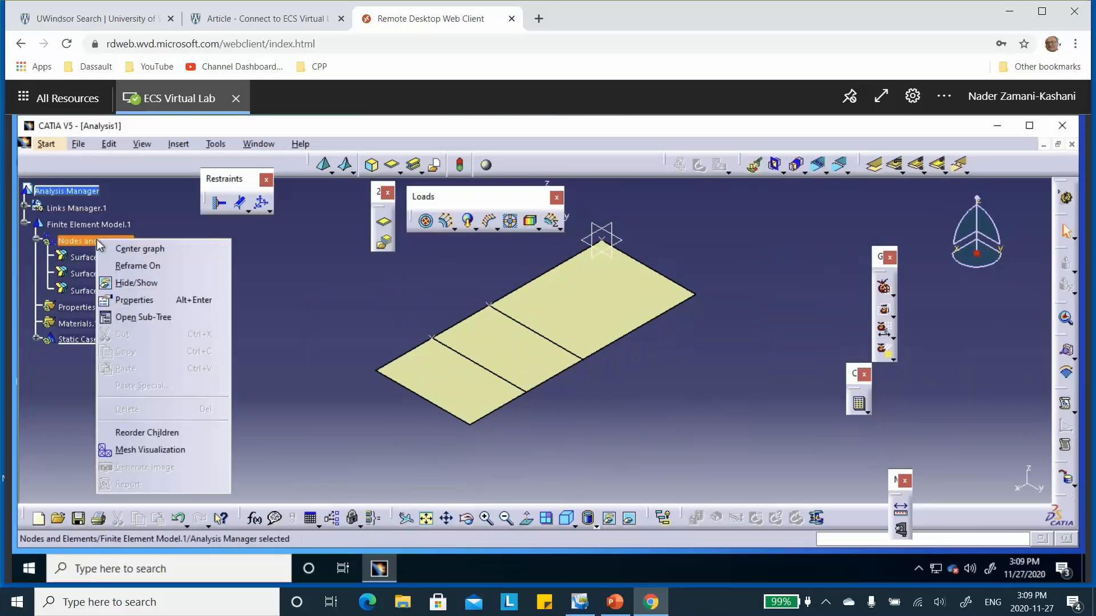
pyautogui.click(150, 449)
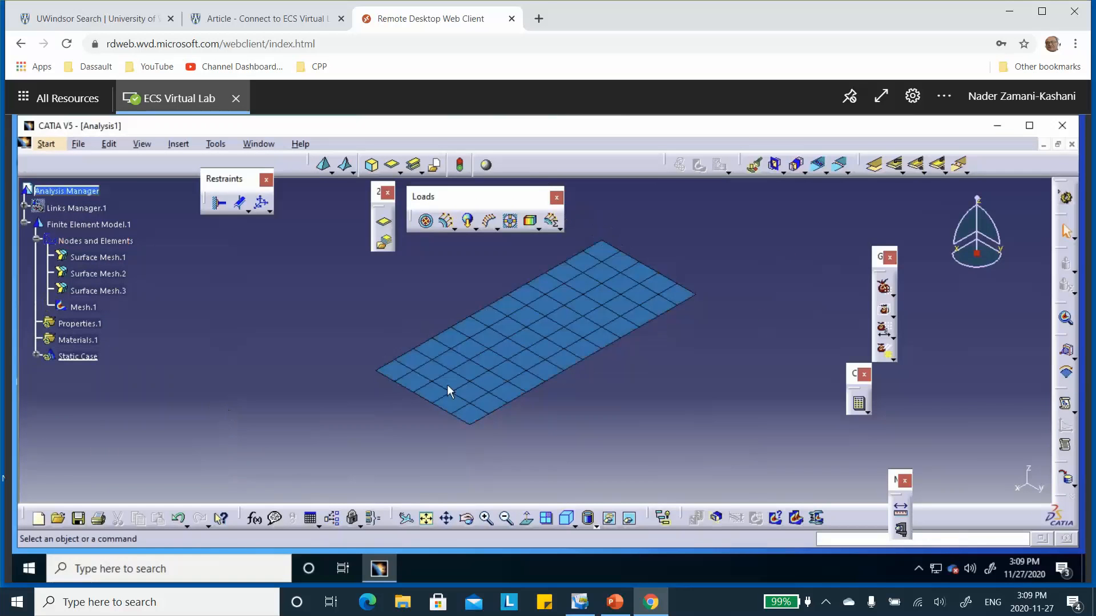
pyautogui.moveTo(656, 318); pyautogui.dragTo(645, 256, button='middle')
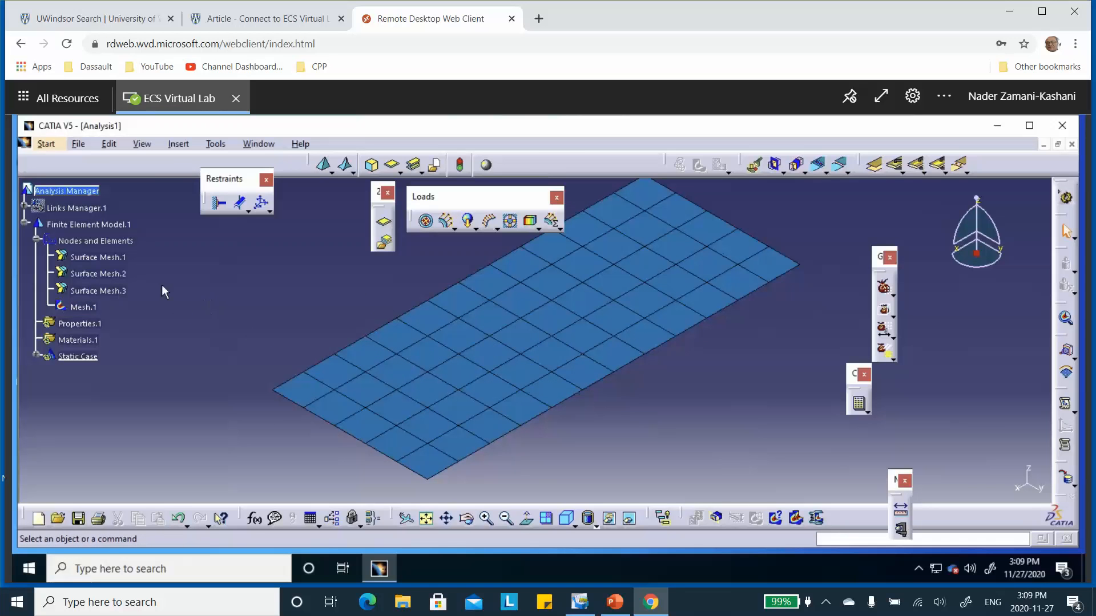
# Step: Deactivate the Mesh.1 visualization so the three reference surfaces can be selected
pyautogui.rightClick(97, 306)
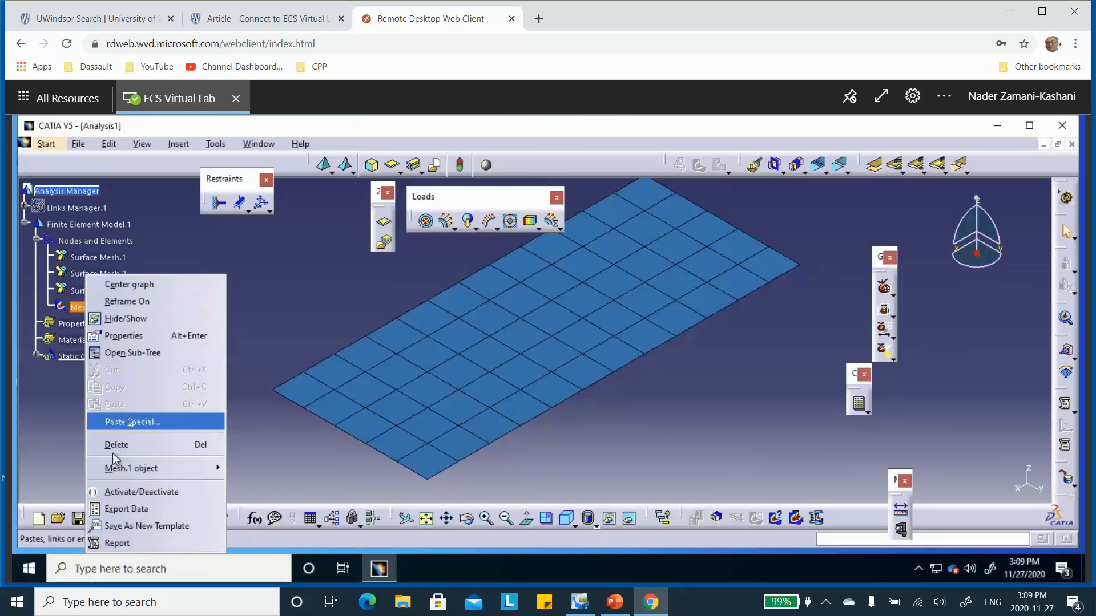
pyautogui.click(118, 494)
pyautogui.moveTo(568, 283); pyautogui.dragTo(570, 325, button='middle')
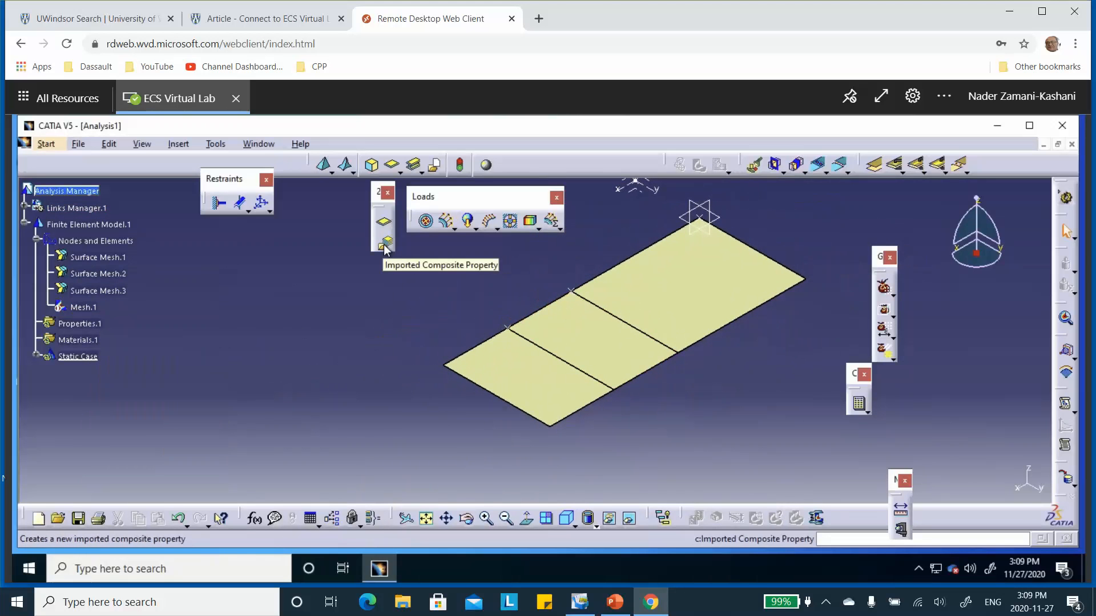
# Step: Start a by-zone imported composite property on the largest face and filter it to A_Zones Group.1 from Composites PD
pyautogui.click(385, 246)
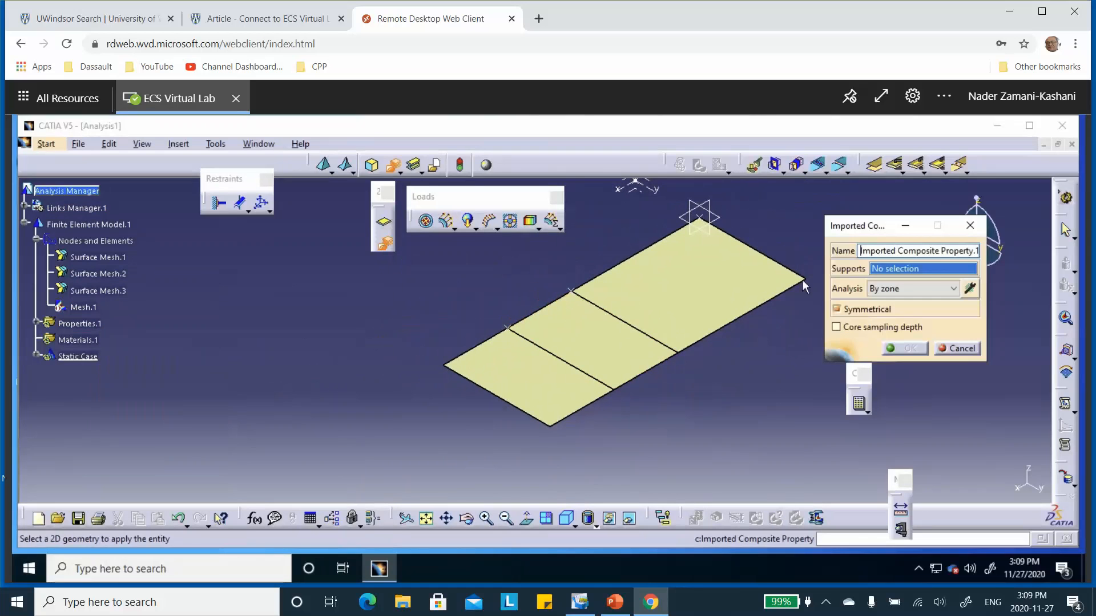
pyautogui.click(699, 289)
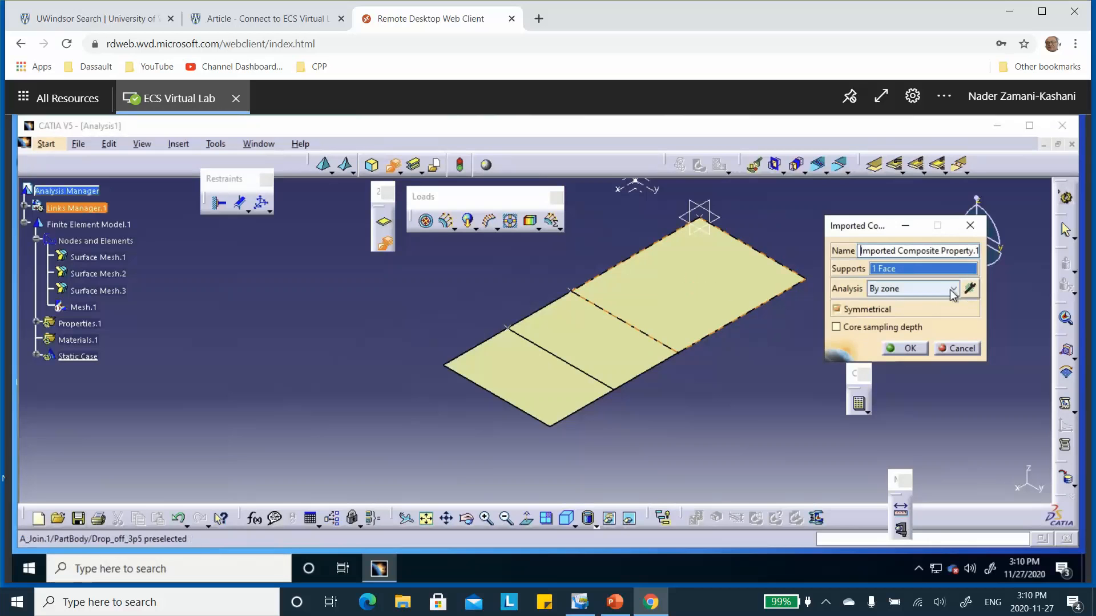
pyautogui.click(969, 289)
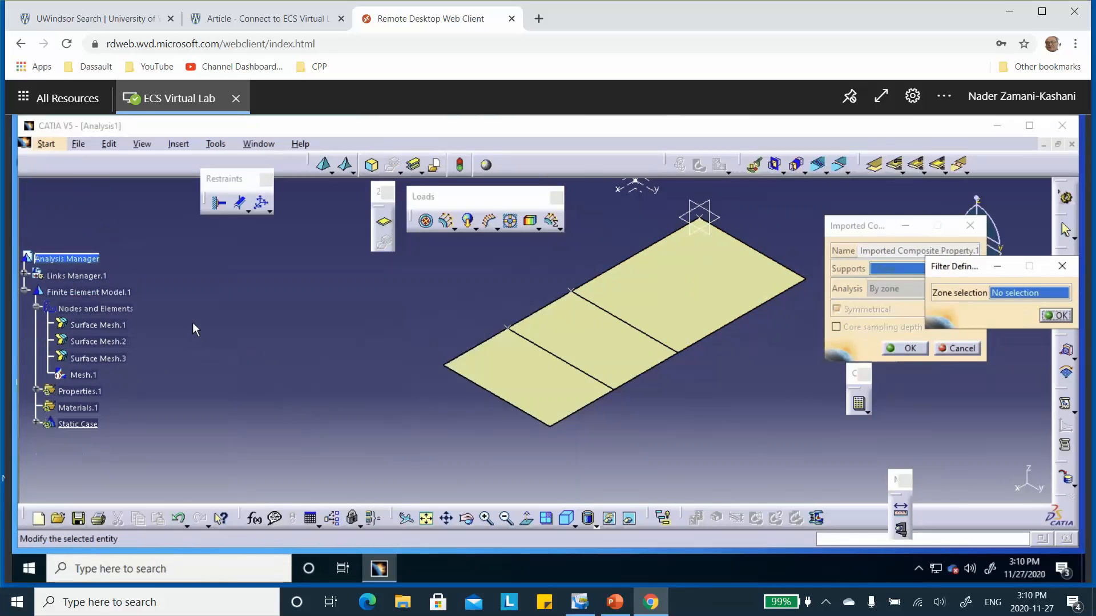
pyautogui.click(24, 276)
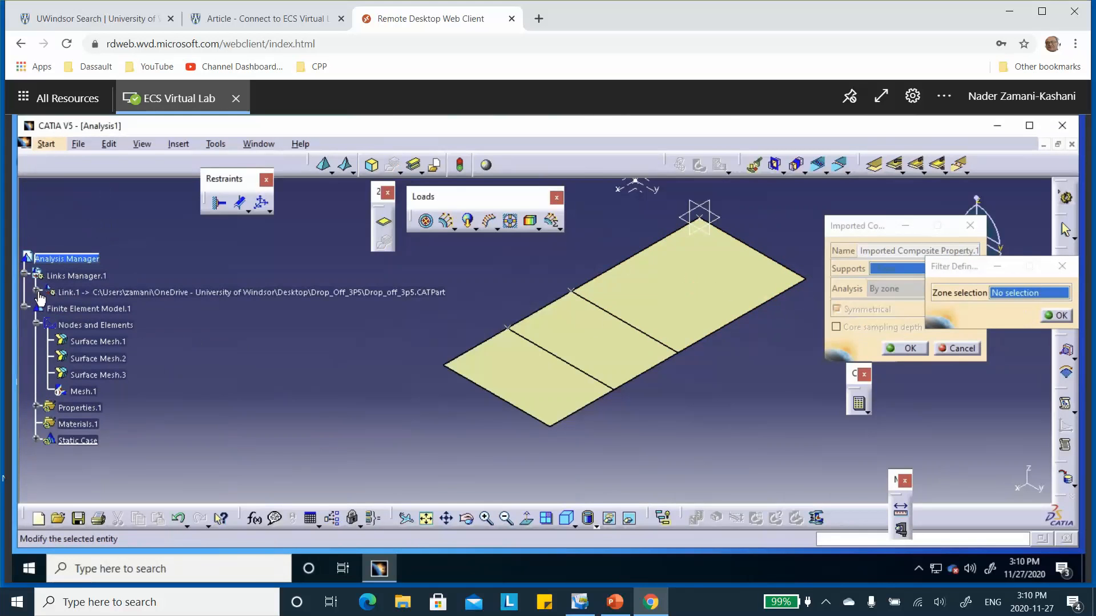
pyautogui.click(37, 292)
pyautogui.scroll(-5, 136, 300)
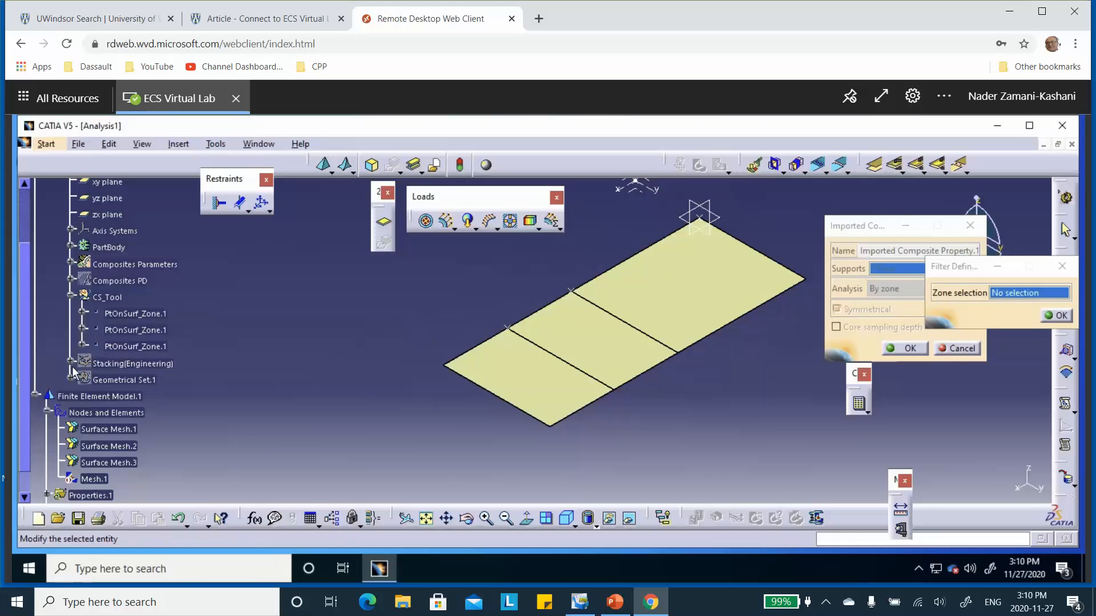
pyautogui.click(70, 279)
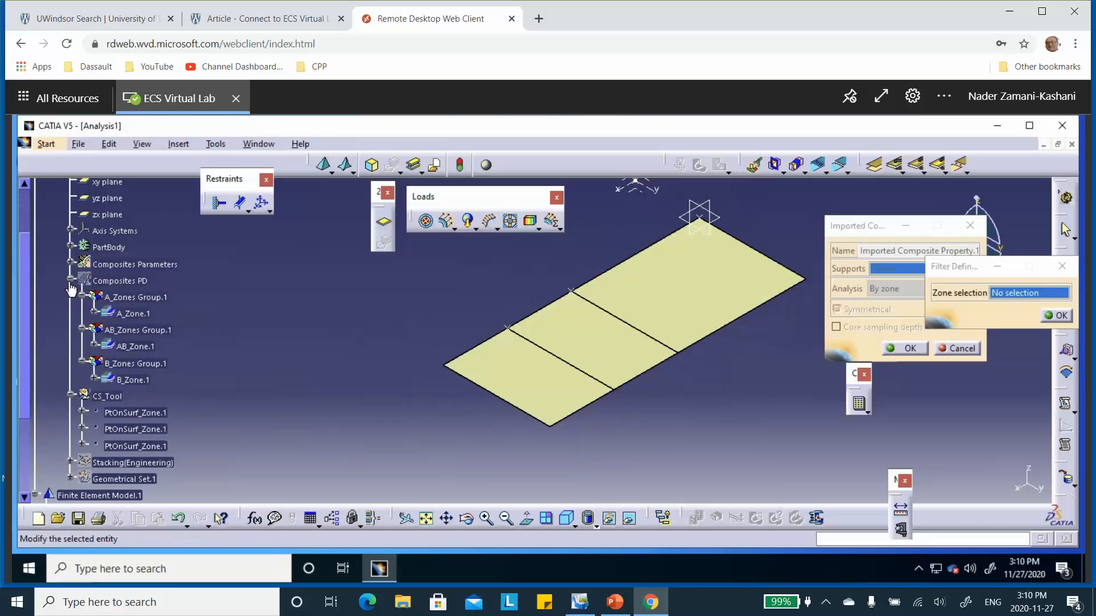
pyautogui.click(159, 302)
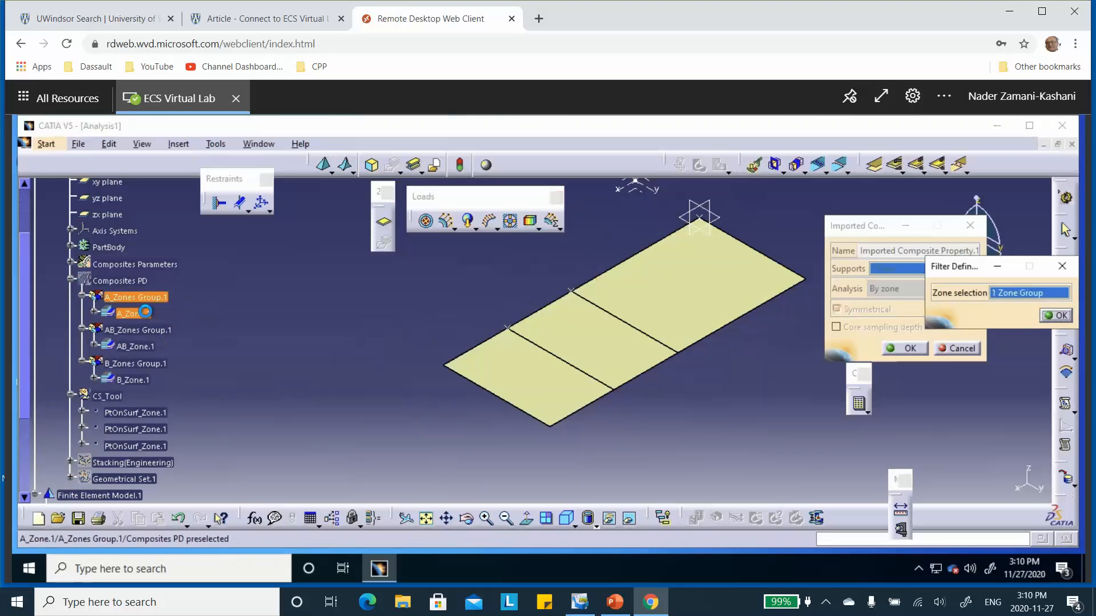
pyautogui.click(1056, 316)
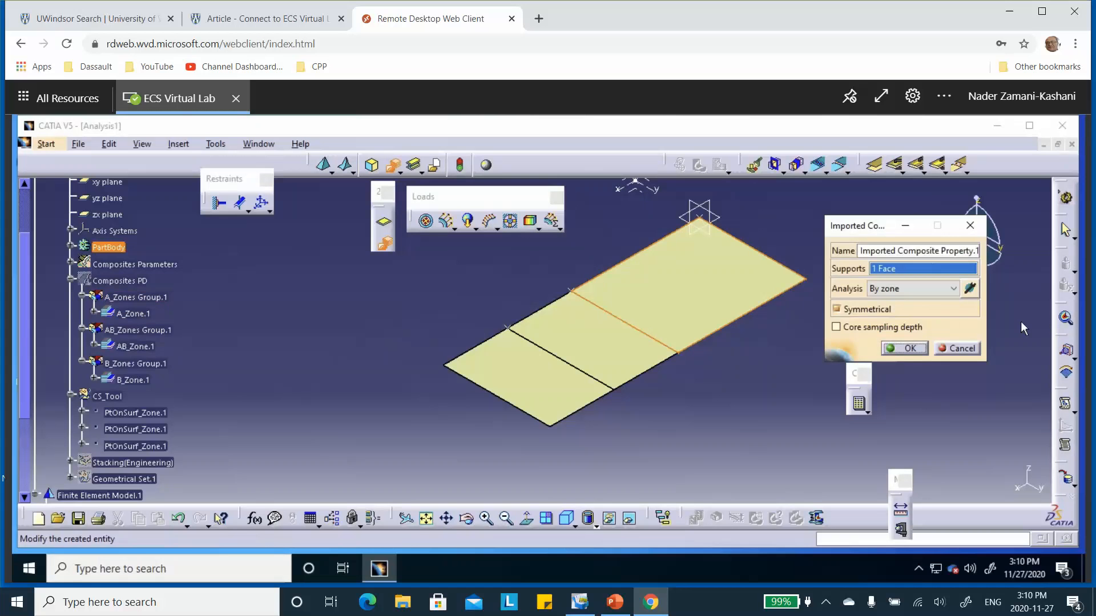
# Step: Turn off Symmetrical for the largest face's composite property, check the stacking slide in PowerPoint, prefix the property name with A_, and confirm it
pyautogui.click(835, 308)
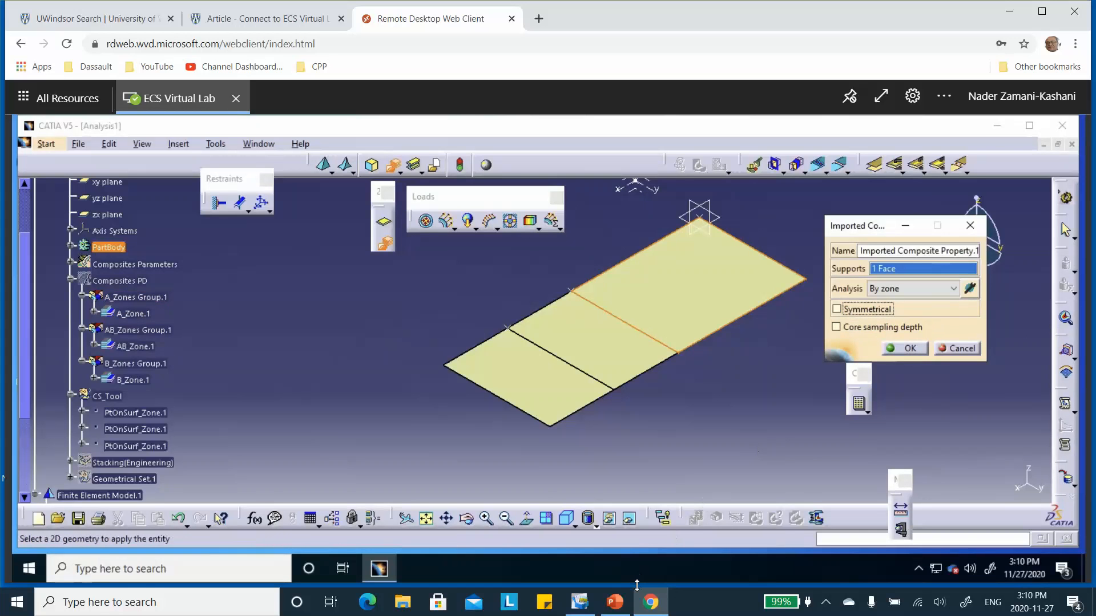
pyautogui.click(614, 602)
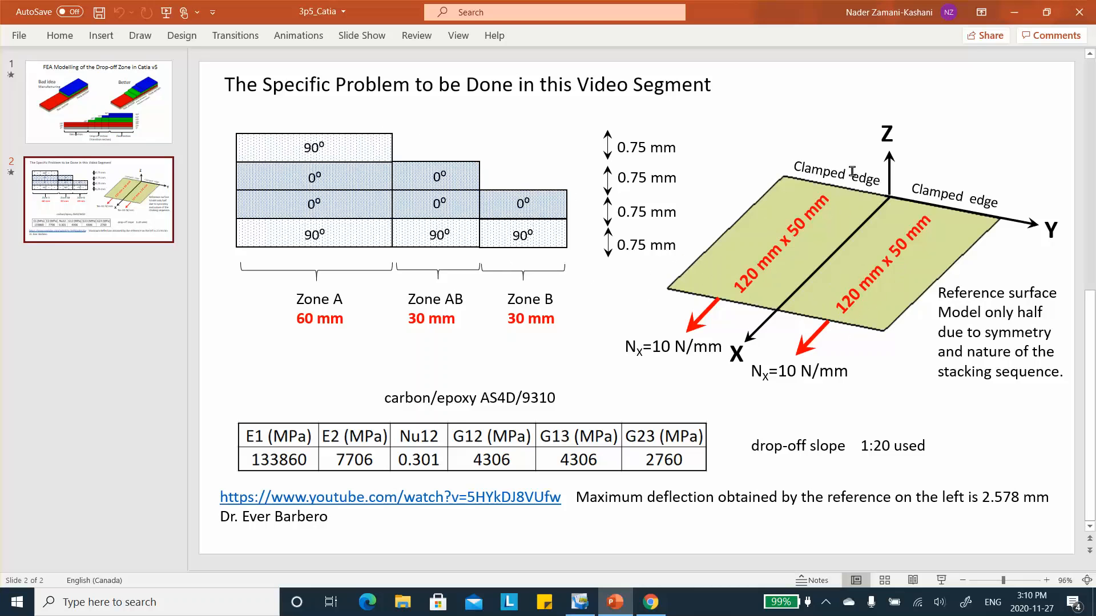
pyautogui.click(1015, 11)
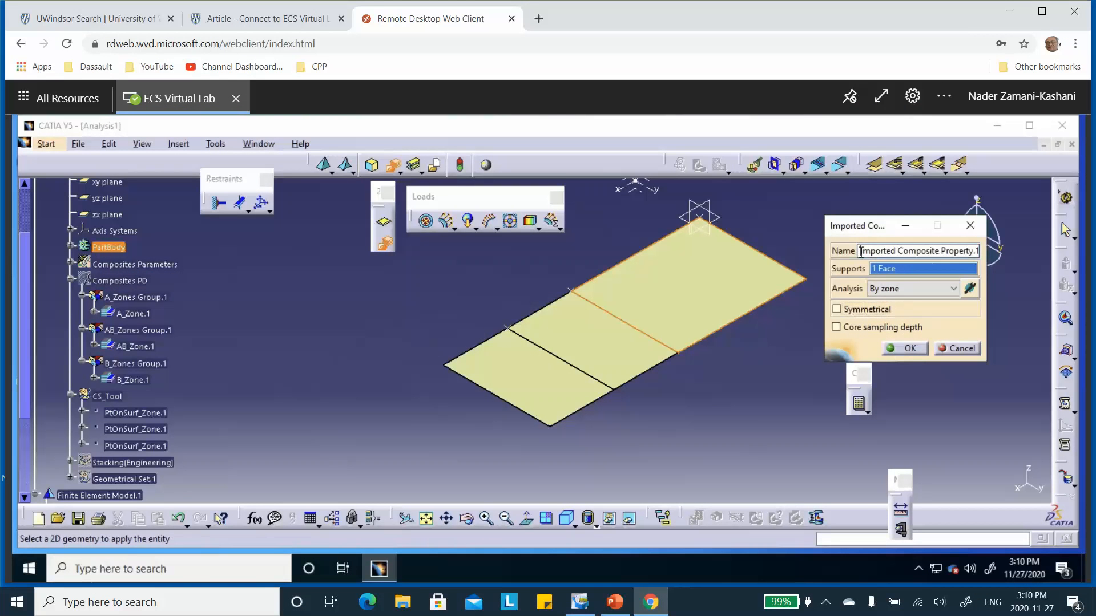
pyautogui.write('A_')
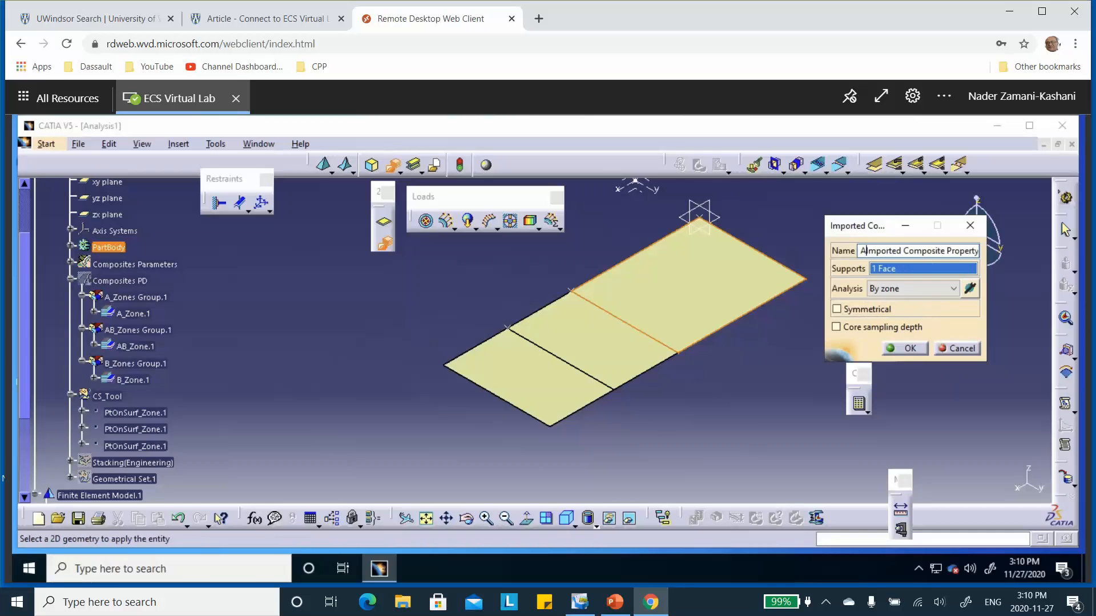
pyautogui.click(907, 349)
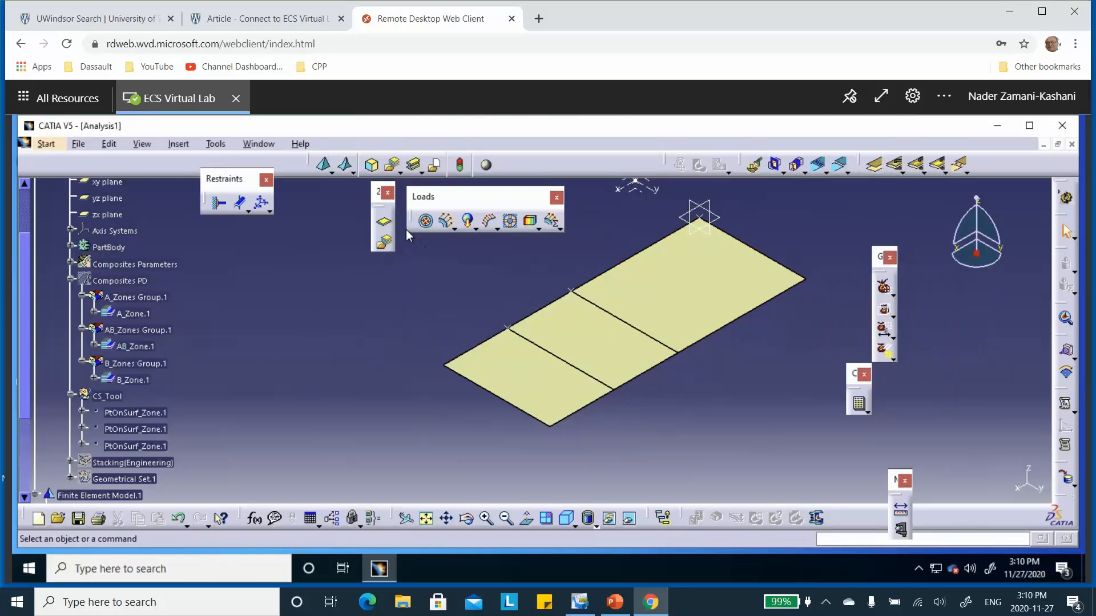
# Step: Start a by-zone imported composite property on the middle face and filter it to AB_Zones Group.1
pyautogui.click(383, 242)
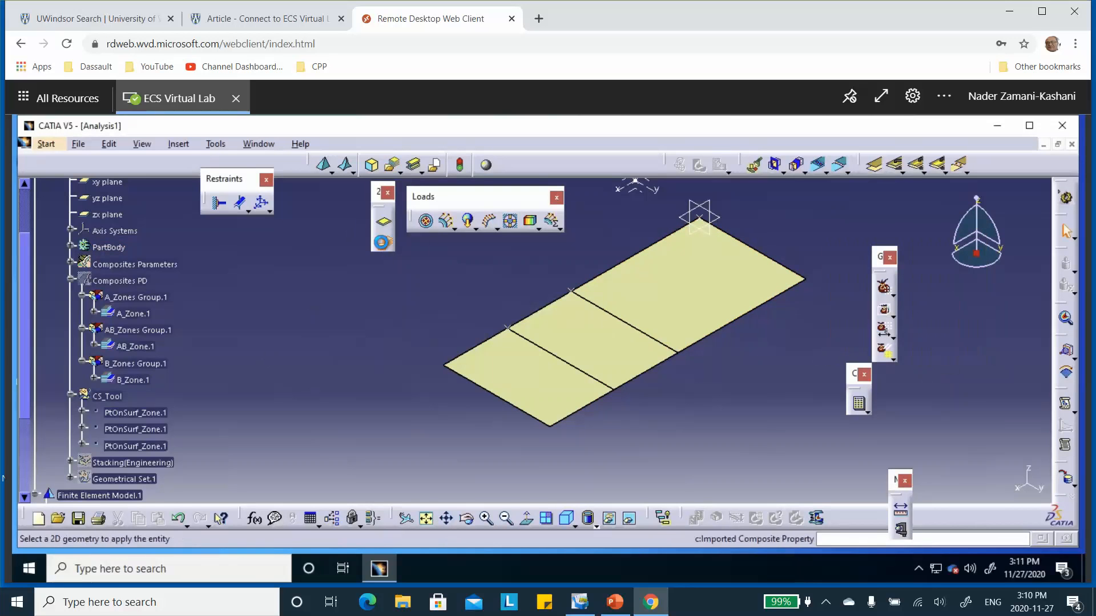
pyautogui.click(600, 338)
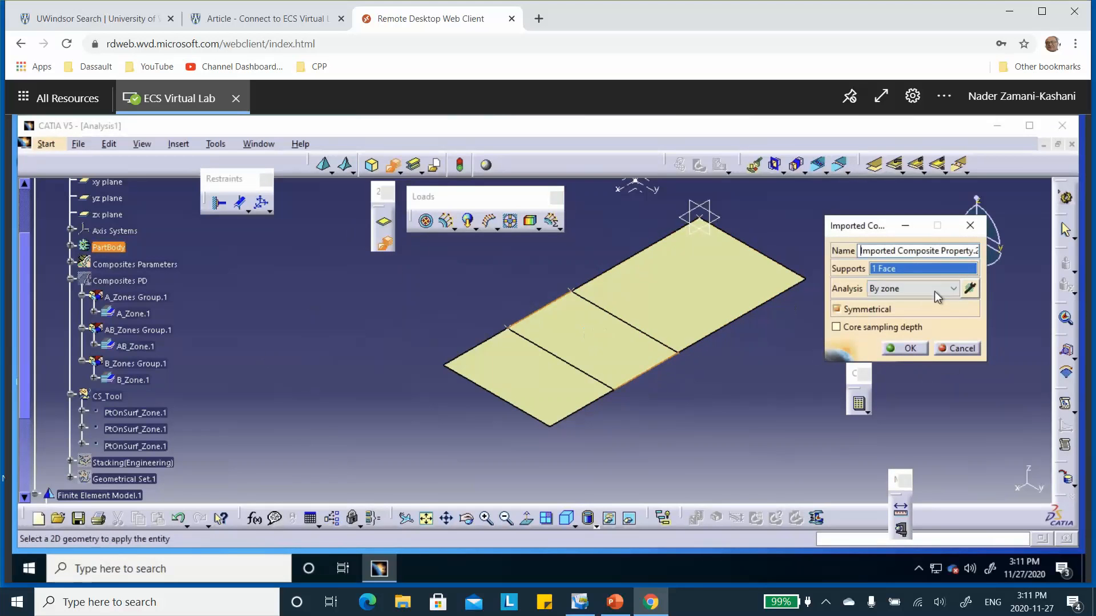
pyautogui.click(968, 289)
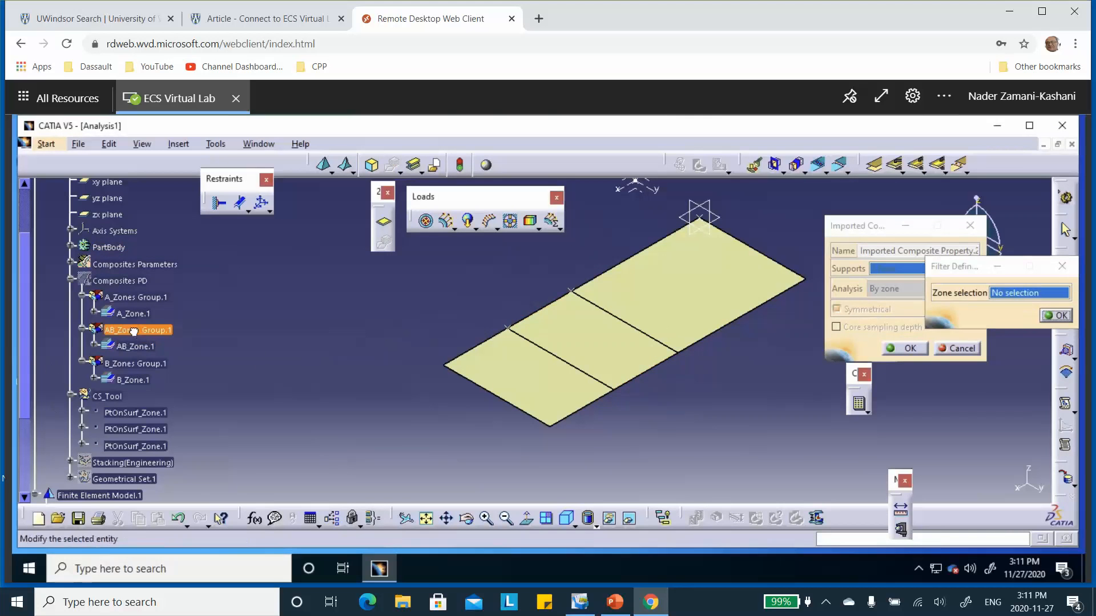
pyautogui.click(134, 331)
pyautogui.click(1059, 316)
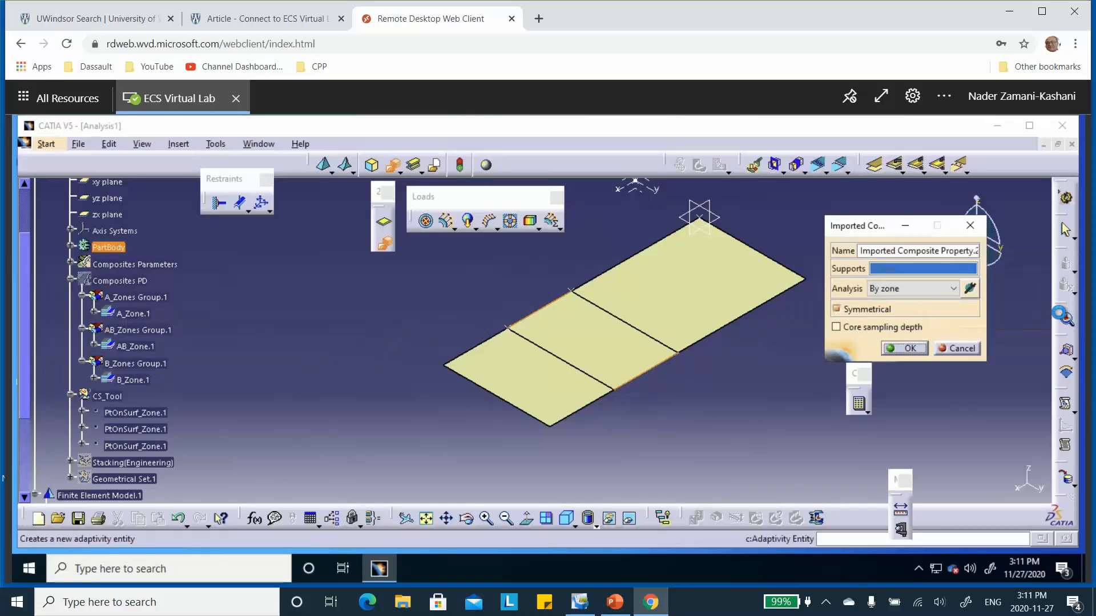
# Step: Prefix the middle face's property name with AB_, turn off Symmetrical, and confirm the property
pyautogui.click(861, 251)
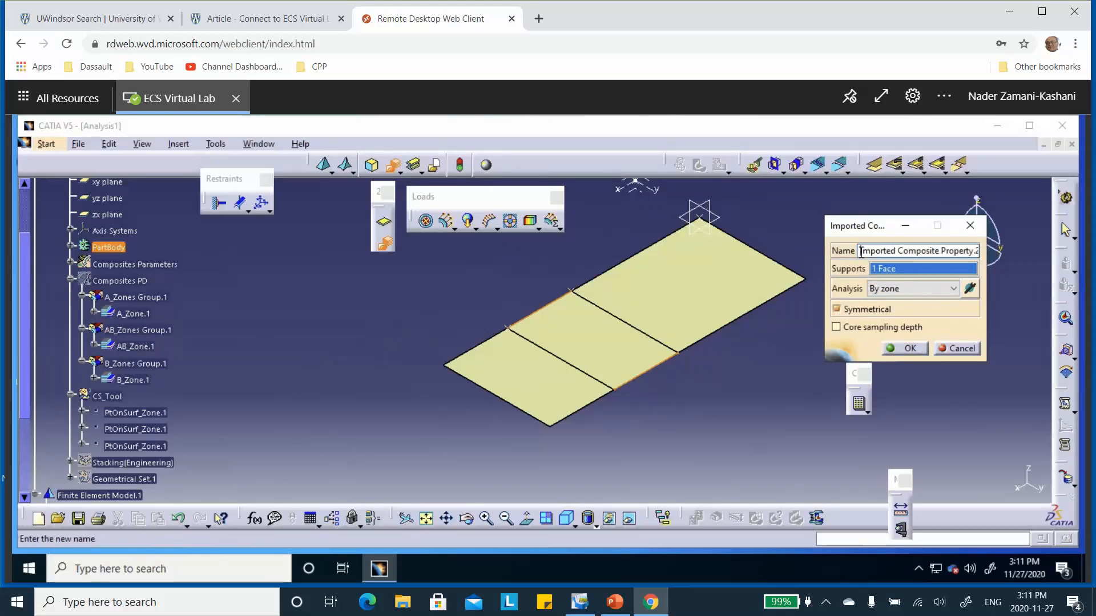
pyautogui.write('A')
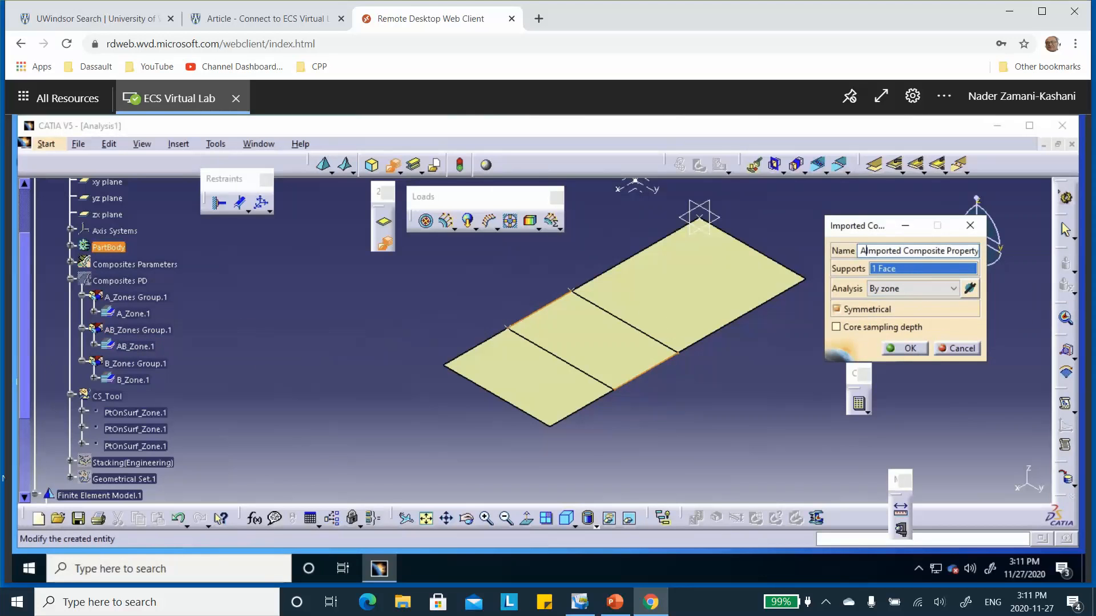
pyautogui.write('B_')
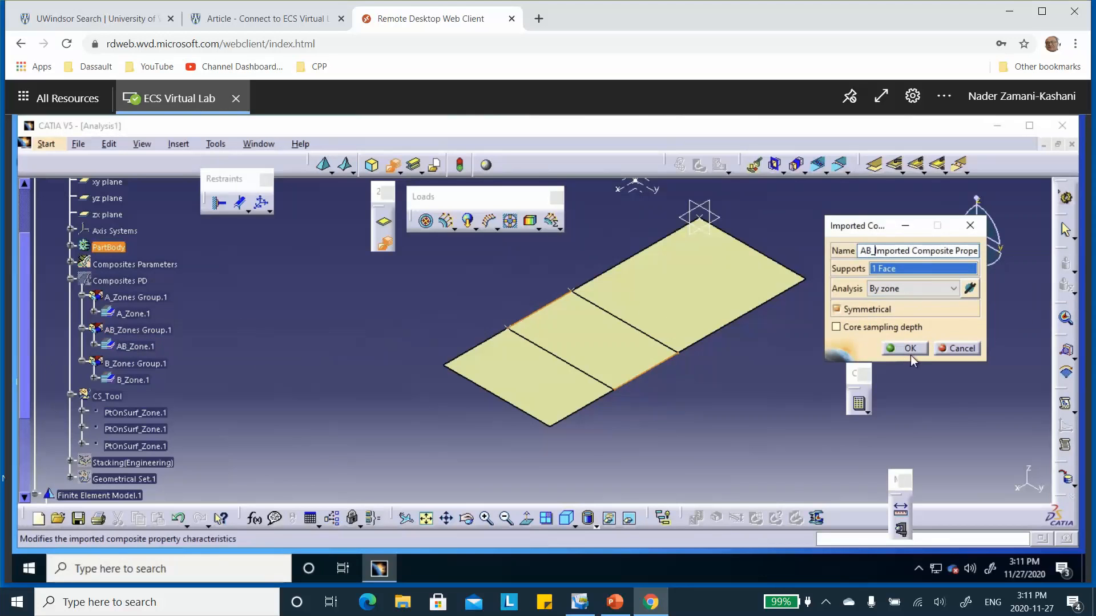
pyautogui.click(837, 309)
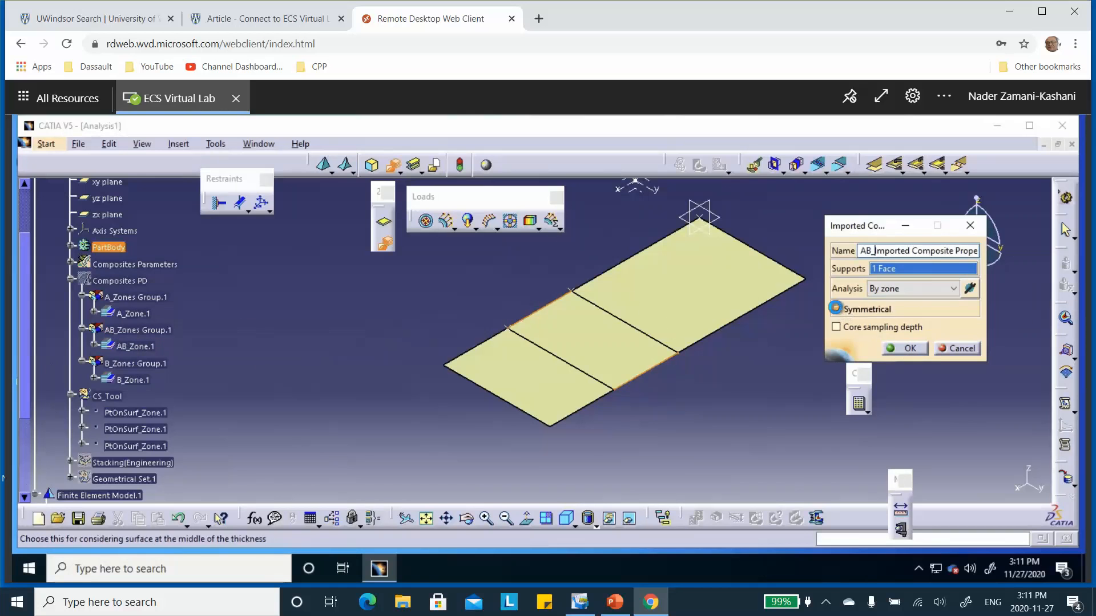
pyautogui.click(911, 349)
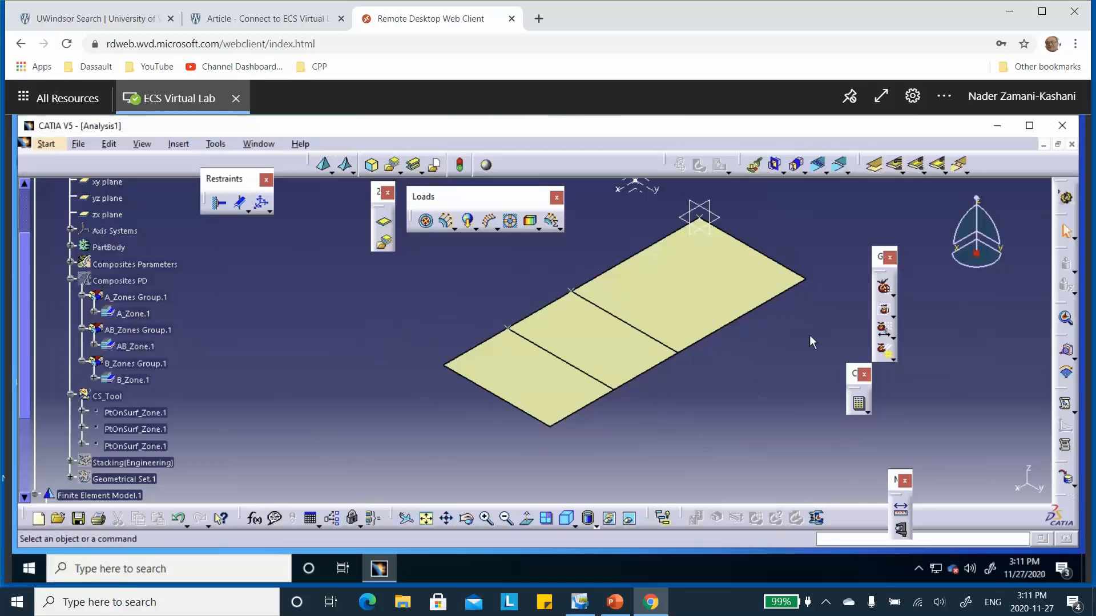
# Step: Start a by-zone imported composite property on the remaining end face with Symmetrical off, filtered to B_Zones Group.1
pyautogui.click(384, 242)
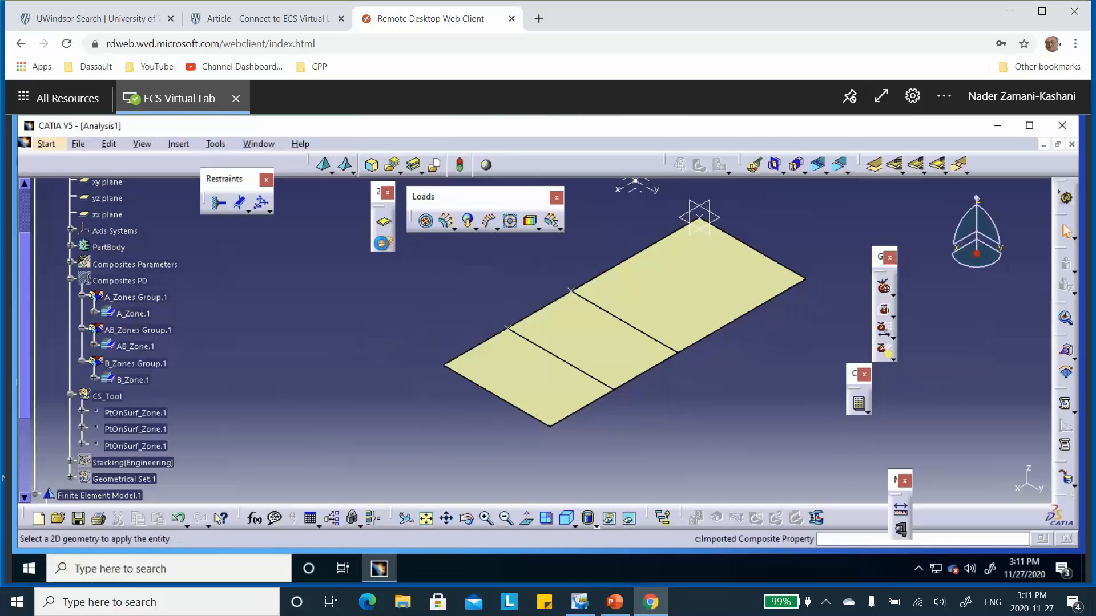
pyautogui.click(542, 382)
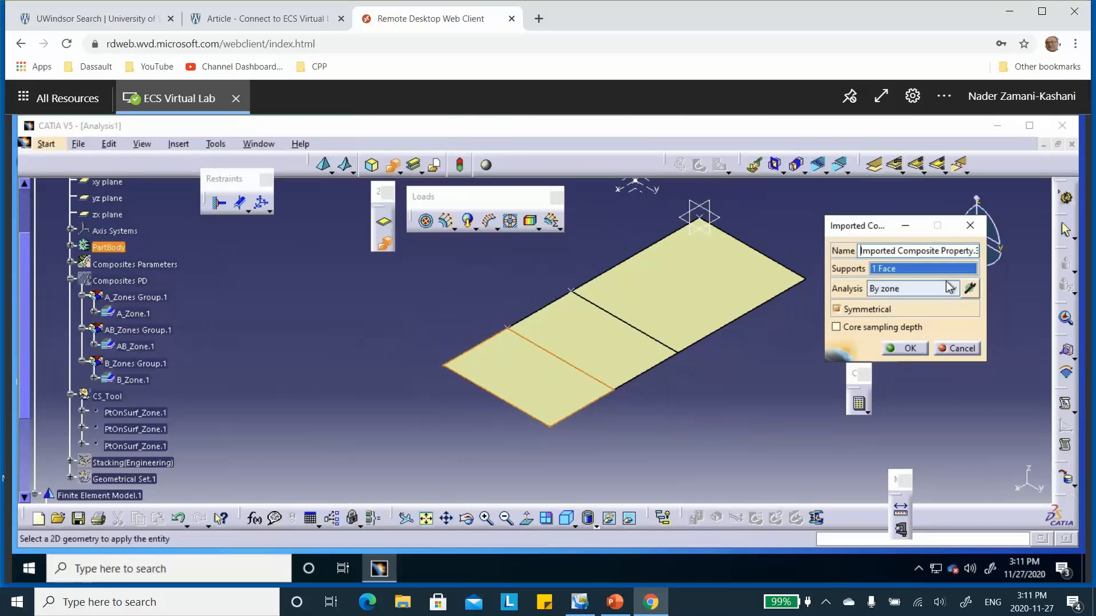
pyautogui.click(836, 309)
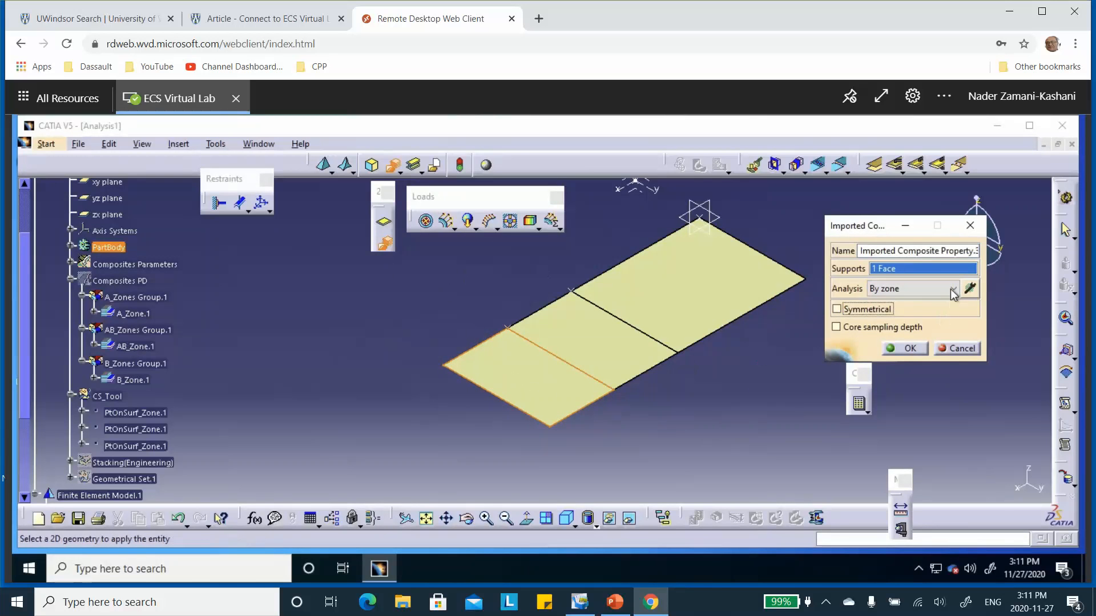
pyautogui.click(970, 290)
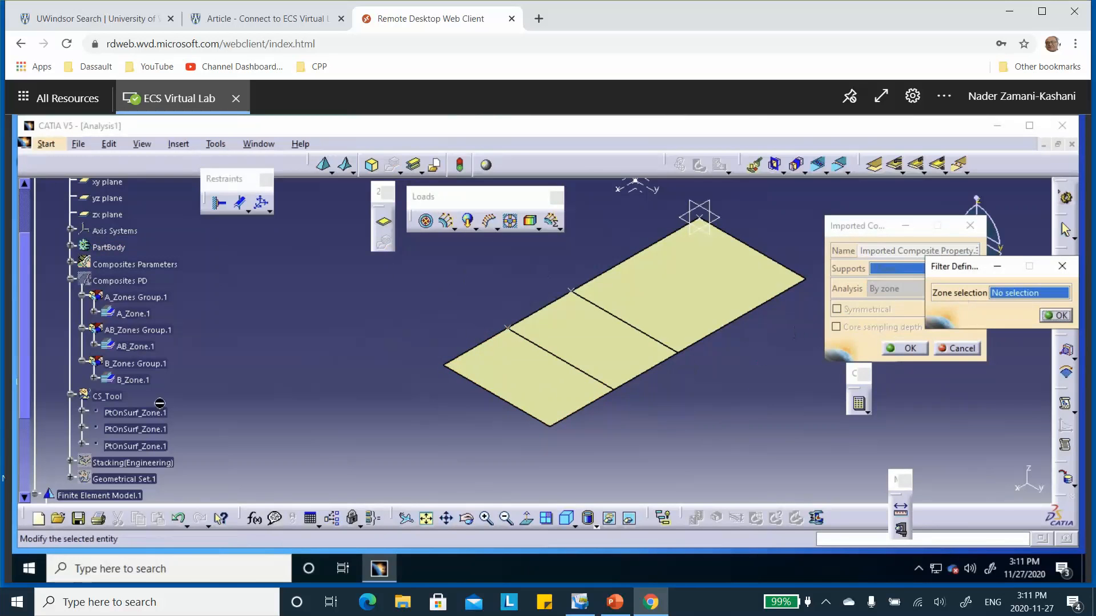
pyautogui.click(135, 363)
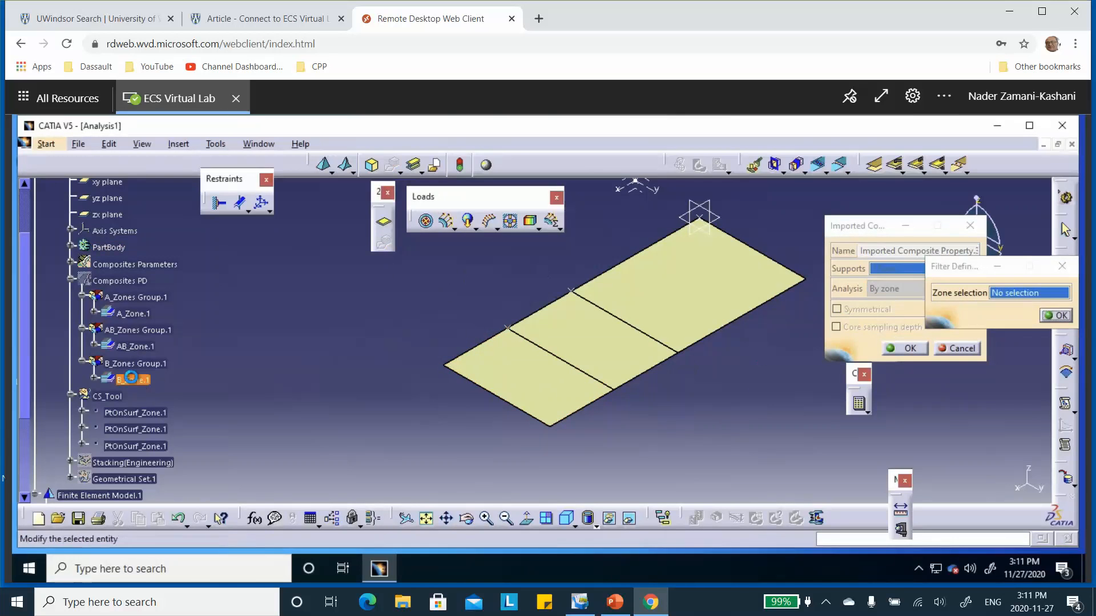
pyautogui.click(1059, 318)
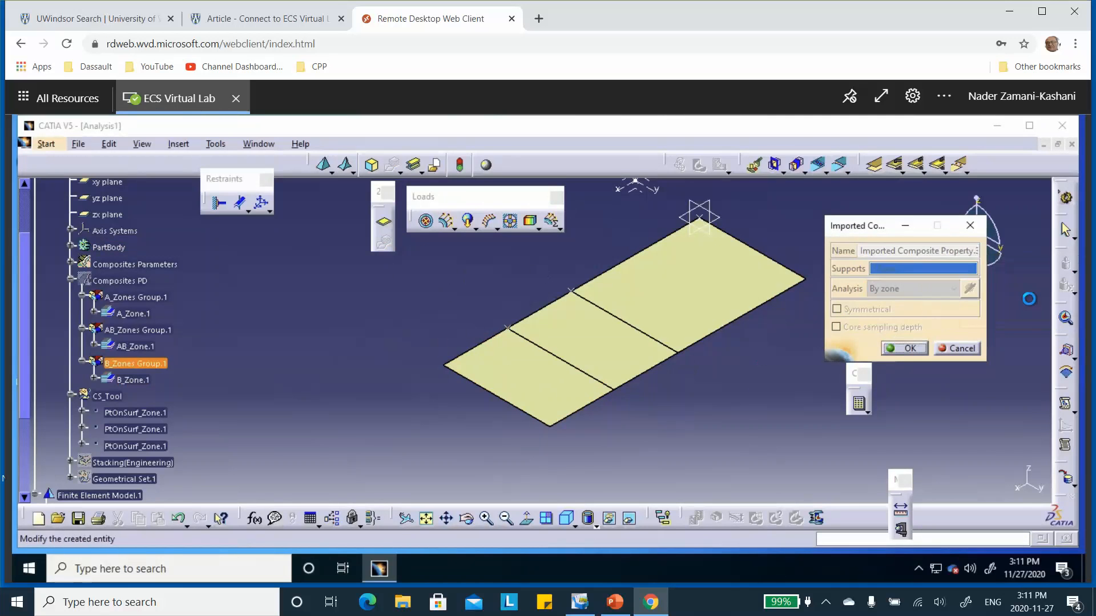
# Step: Prefix the end face's property name with B_, confirm it, and expand Properties.1 in the specification tree
pyautogui.click(861, 250)
pyautogui.write('B_')
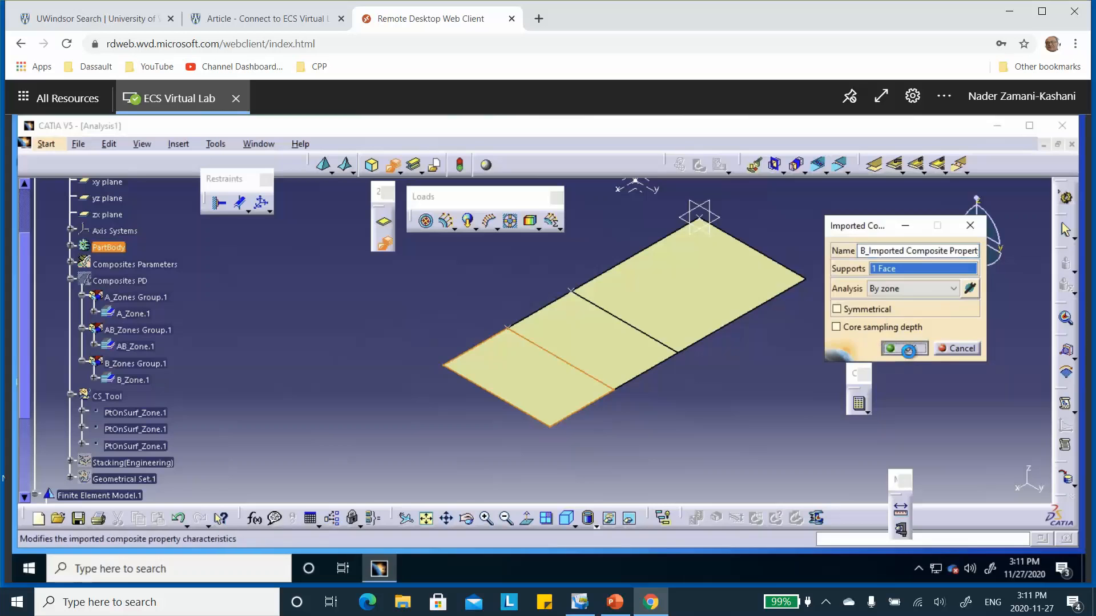
pyautogui.click(906, 348)
pyautogui.scroll(-5, 286, 341)
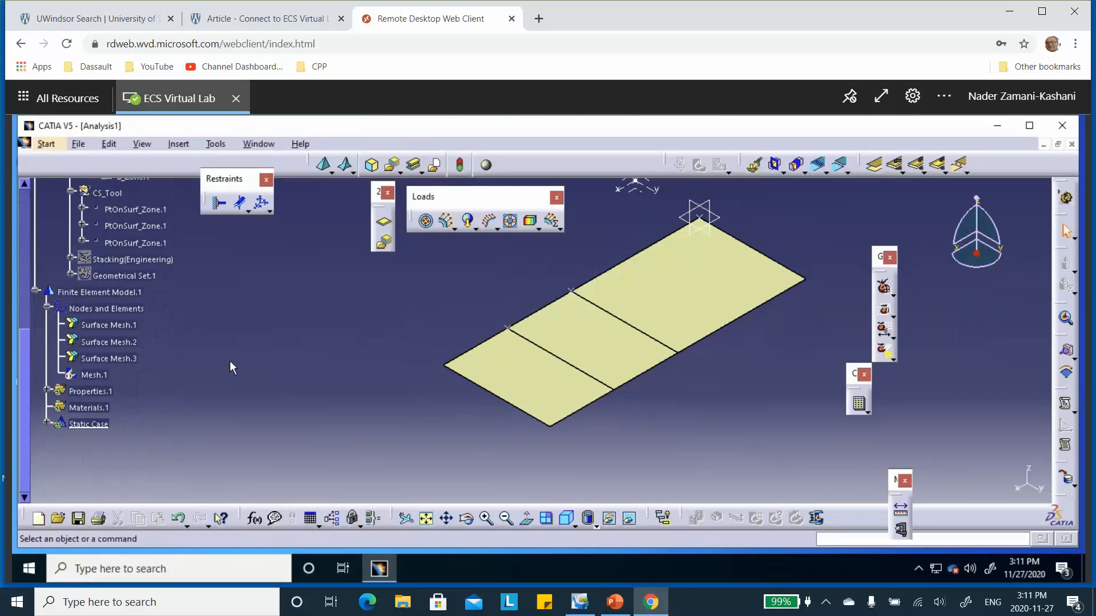
pyautogui.click(46, 392)
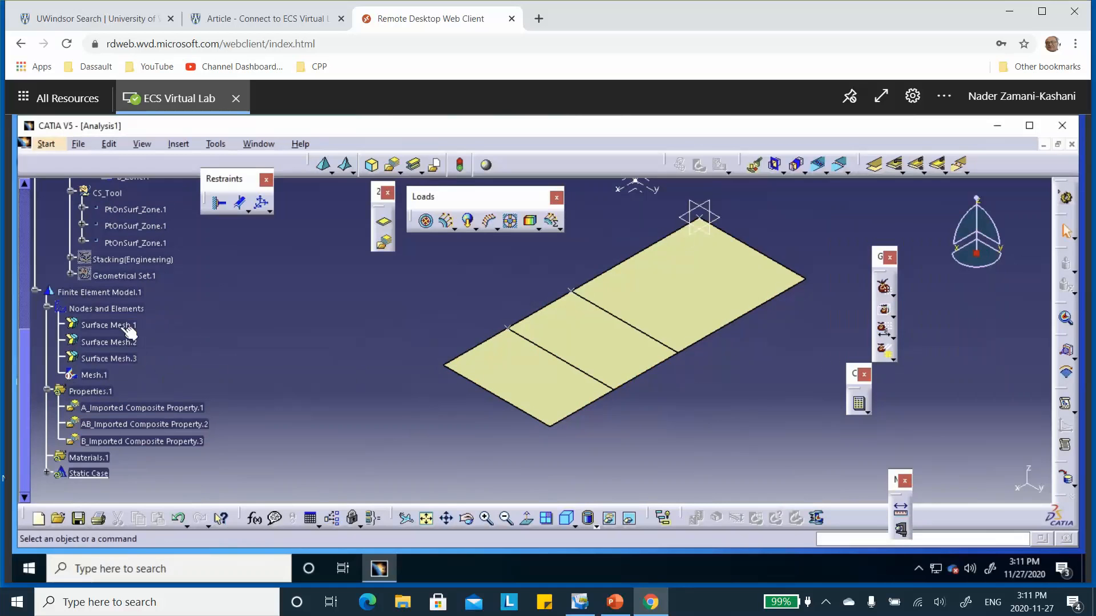
pyautogui.scroll(-1, 308, 321)
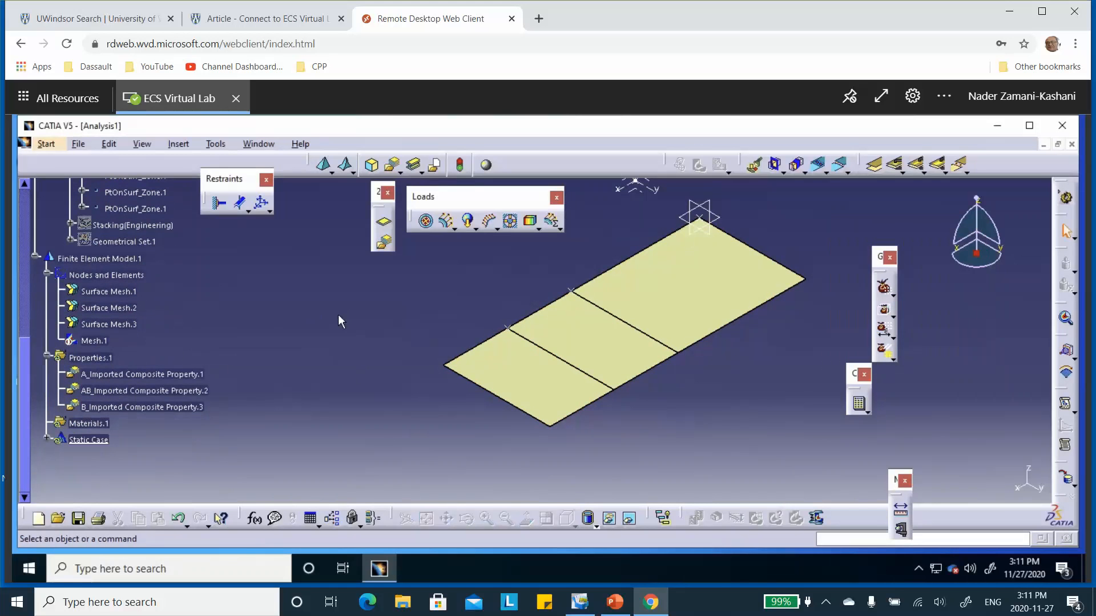
# Step: Clamp the short outer edge of the largest face at the origin, checking the support conditions on the PowerPoint problem slide before confirming
pyautogui.moveTo(418, 286); pyautogui.dragTo(397, 312, button='middle')
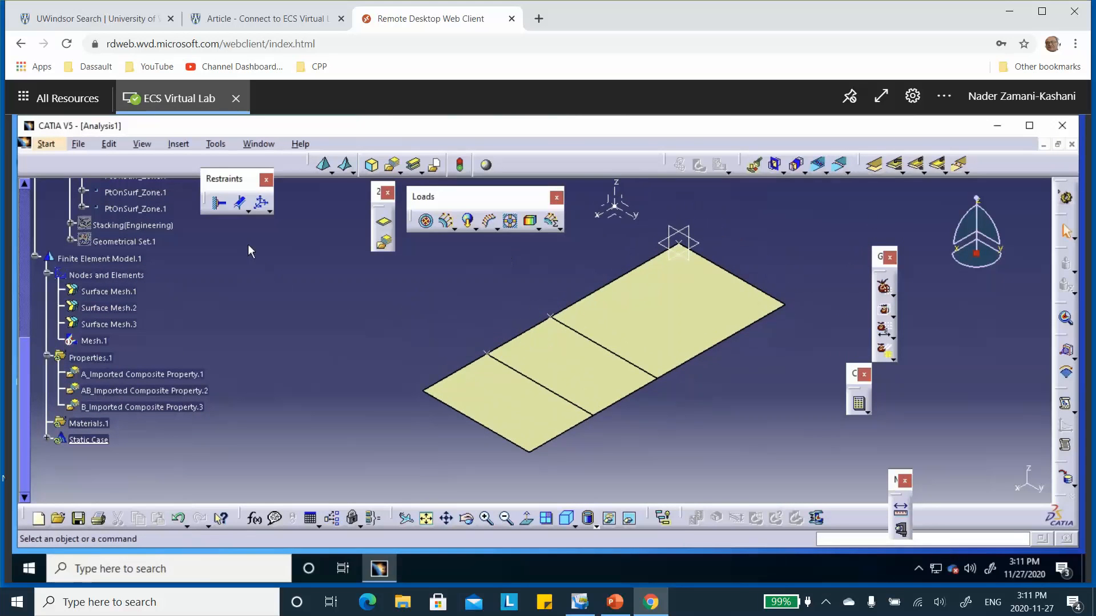
pyautogui.click(219, 204)
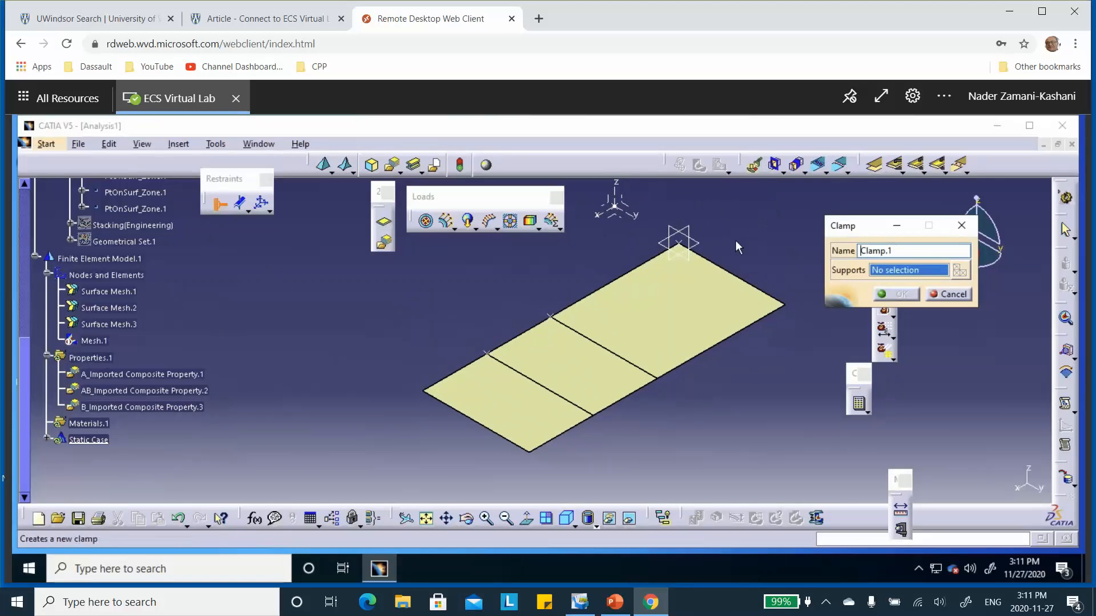
pyautogui.click(734, 276)
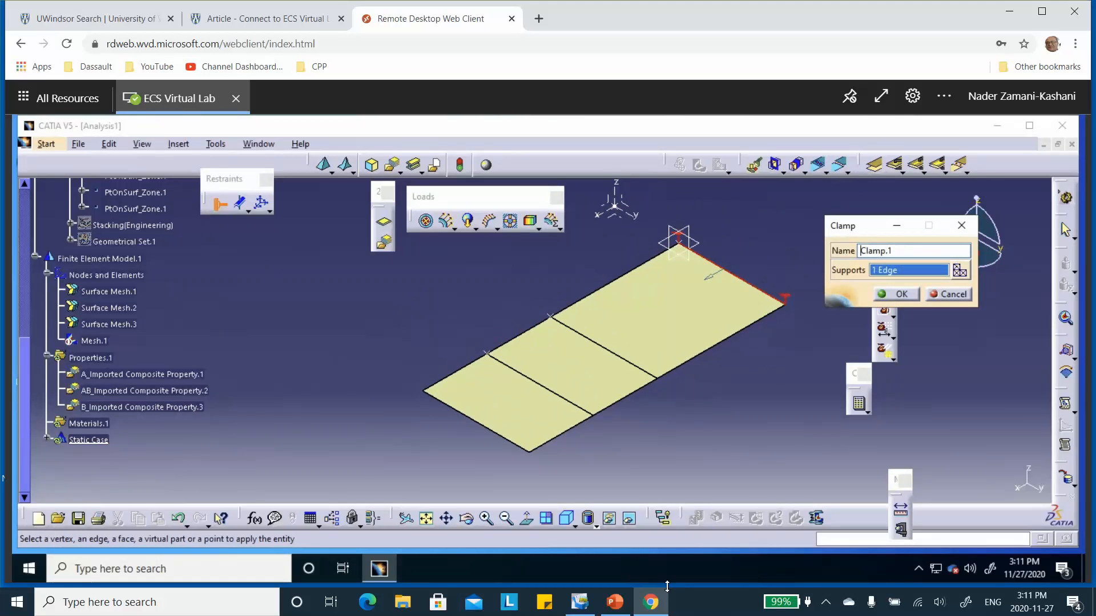
pyautogui.click(615, 602)
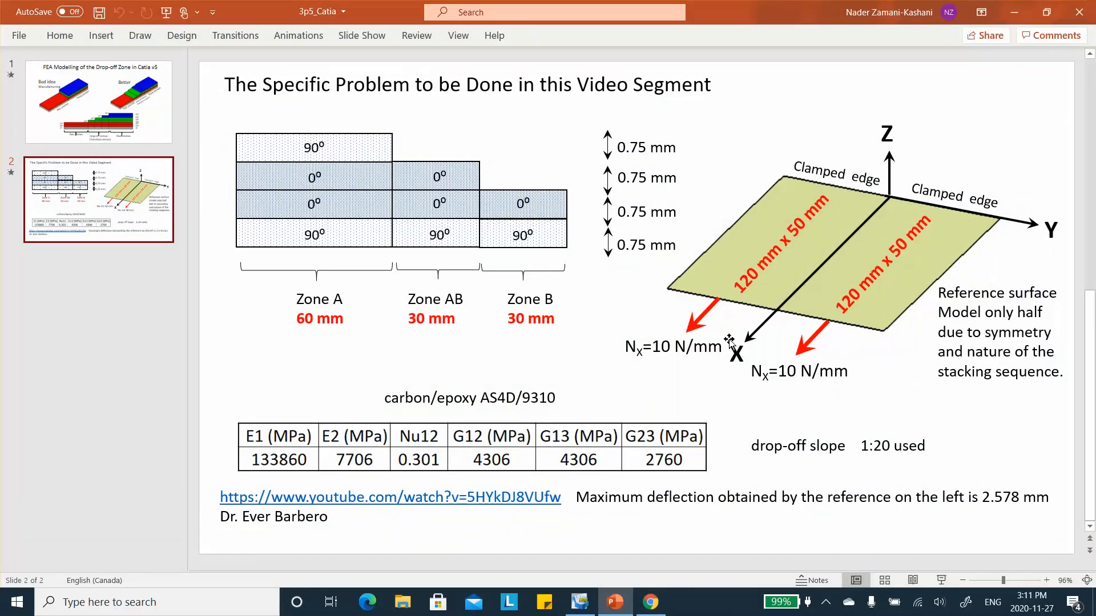
pyautogui.click(1014, 12)
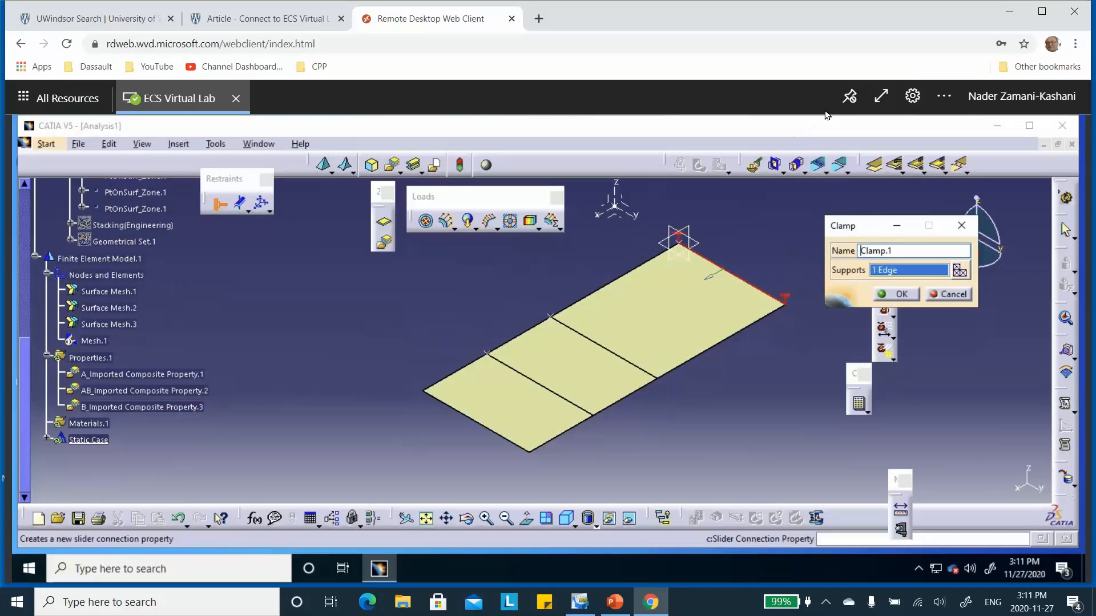
pyautogui.click(895, 294)
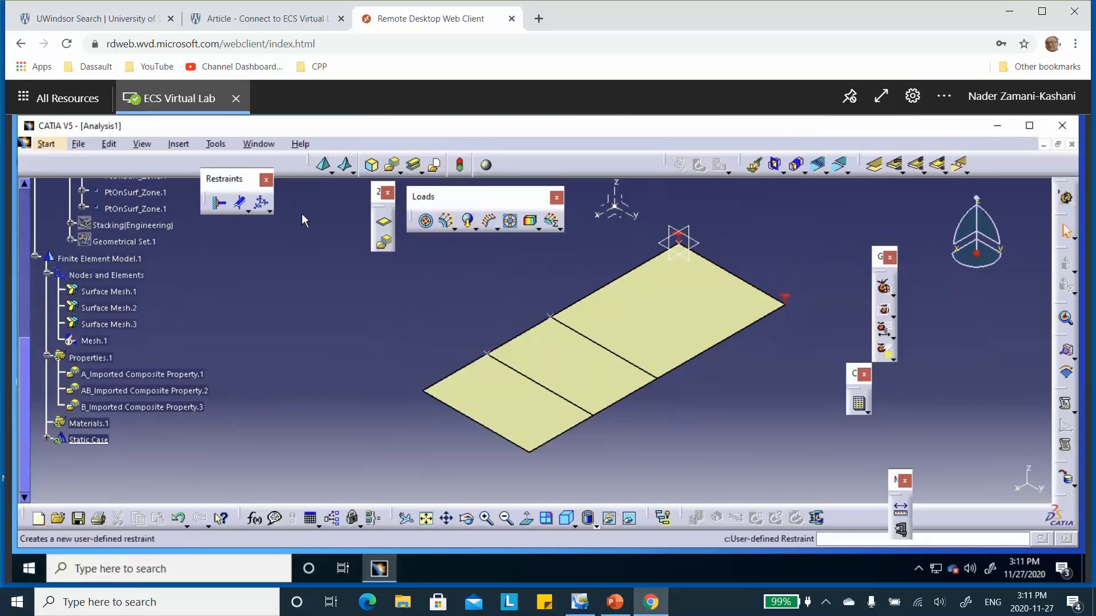
# Step: Start a user-defined restraint in the Global axis system on the three collinear long-side edges running from the origin along X
pyautogui.click(261, 210)
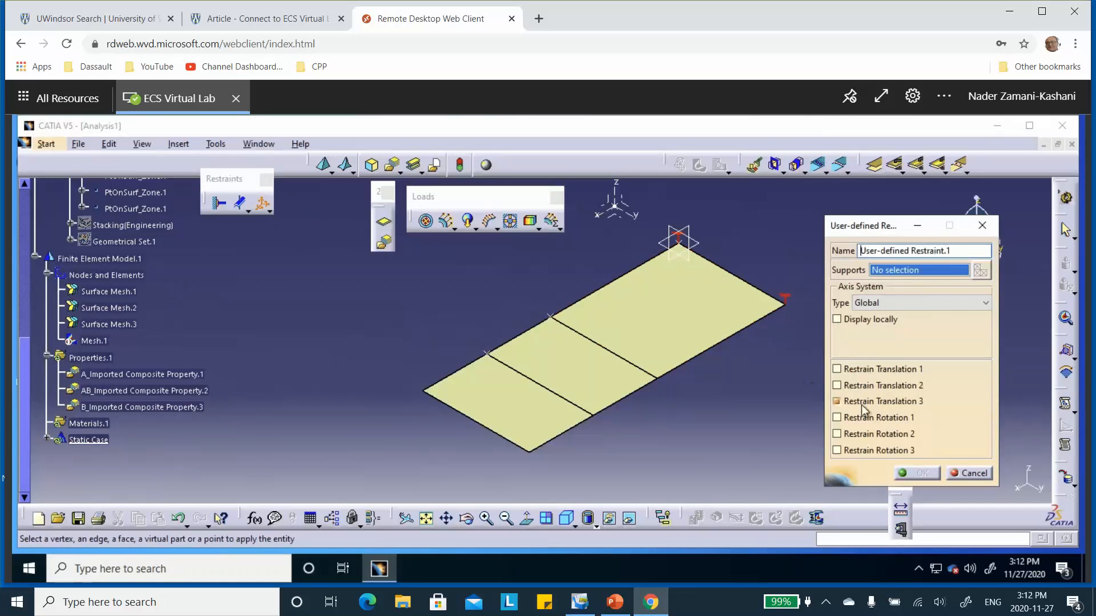
pyautogui.click(844, 402)
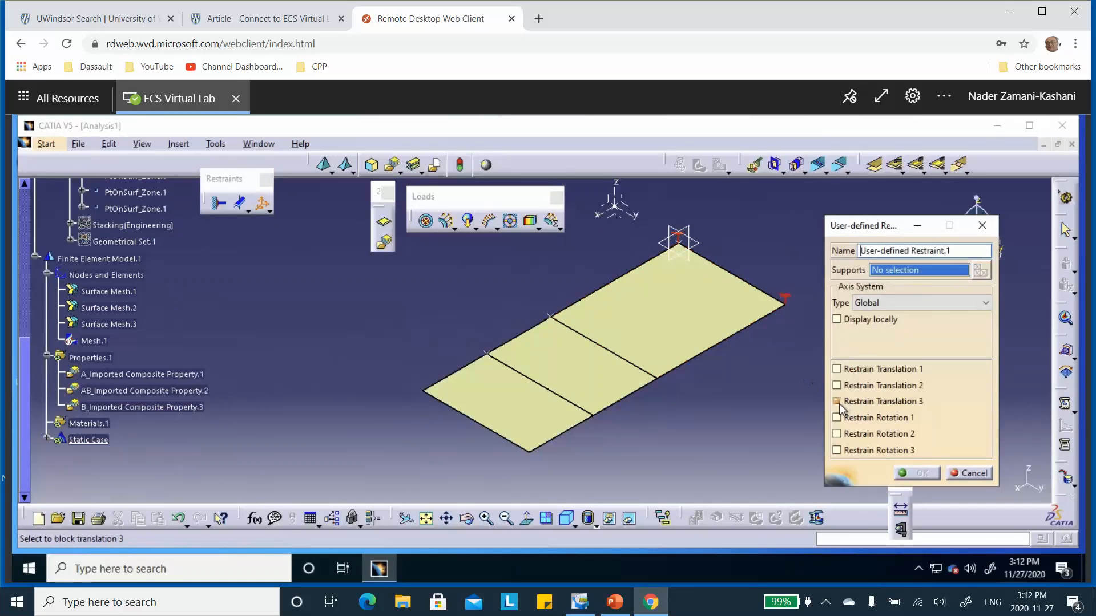
pyautogui.click(611, 270)
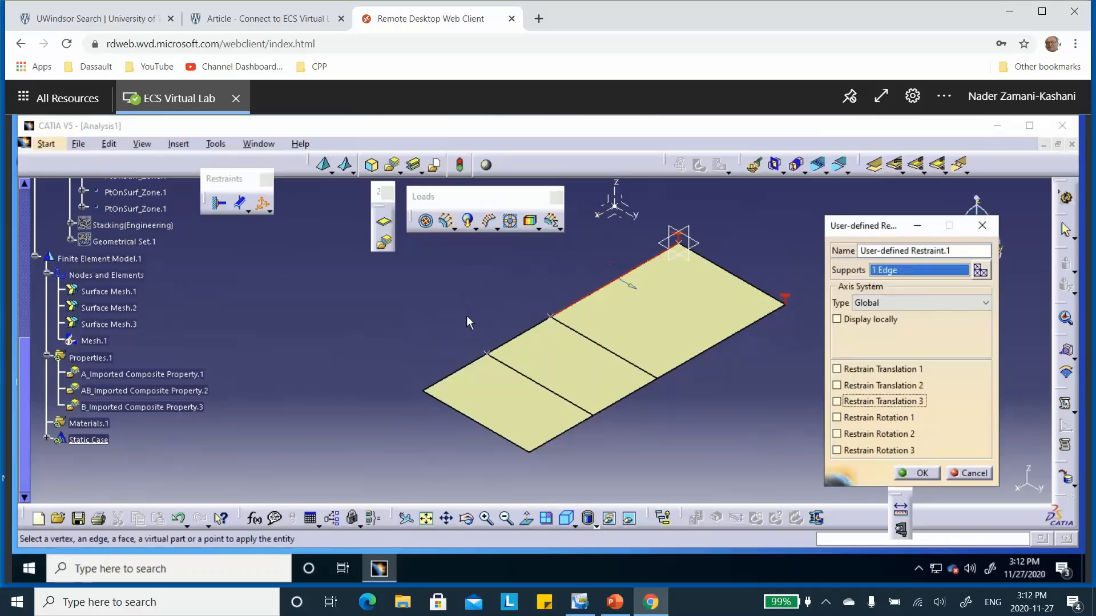
pyautogui.click(522, 334)
pyautogui.click(444, 371)
# Step: Restrain Translation 2, Rotation 1 and Rotation 3 on the three symmetry edges and confirm the restraint
pyautogui.click(850, 386)
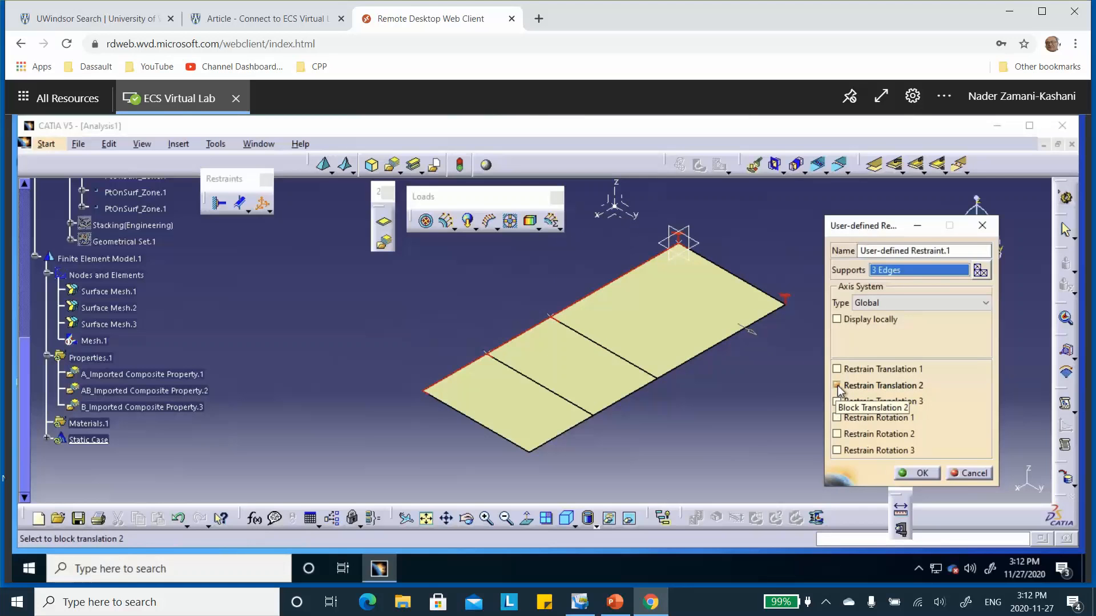
pyautogui.click(837, 418)
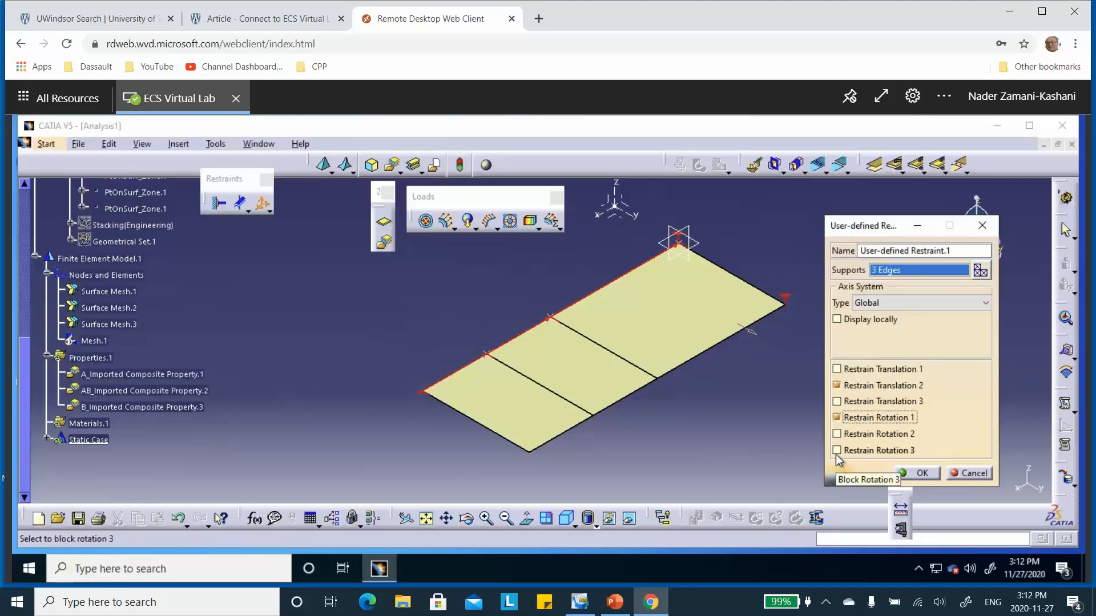
pyautogui.click(837, 451)
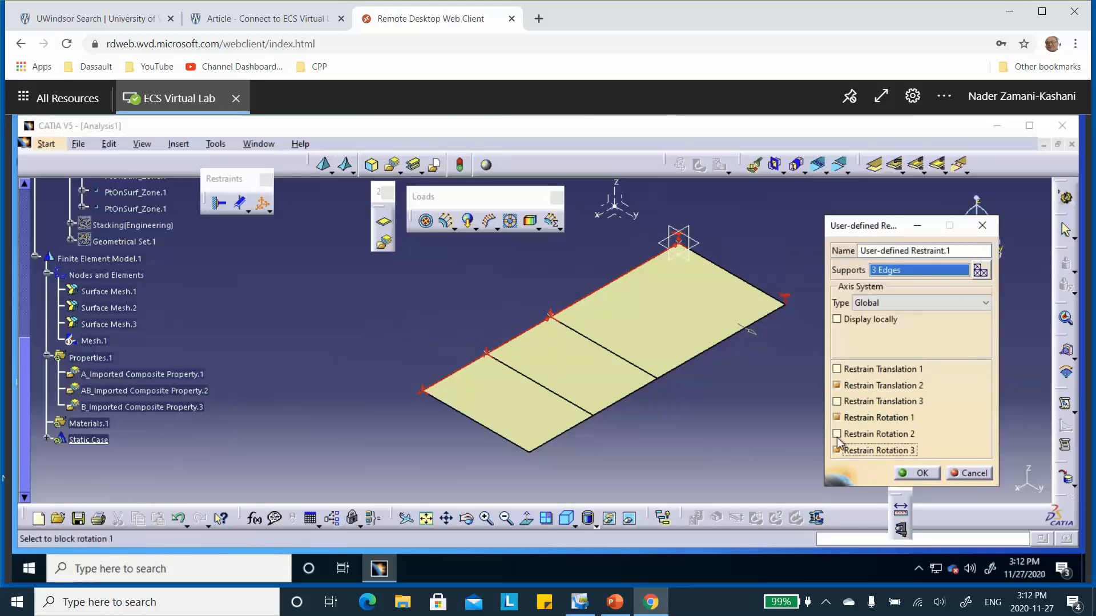
pyautogui.click(837, 419)
pyautogui.click(921, 473)
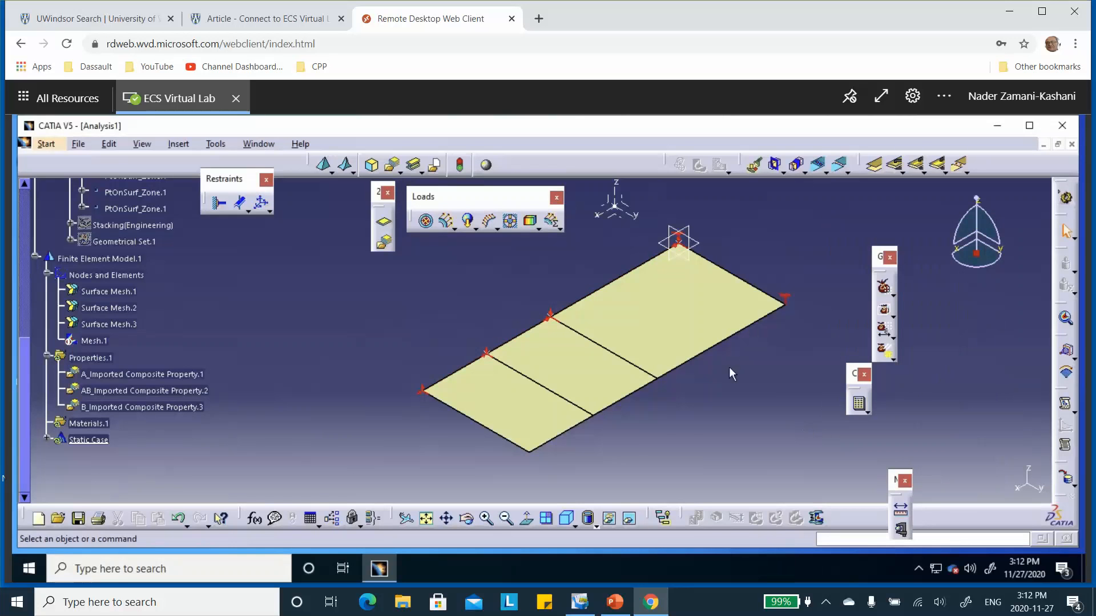
# Step: Start a line force density on the short outer edge opposite the clamp, checking the required load on the PowerPoint problem slide
pyautogui.moveTo(412, 359); pyautogui.dragTo(475, 311, button='middle')
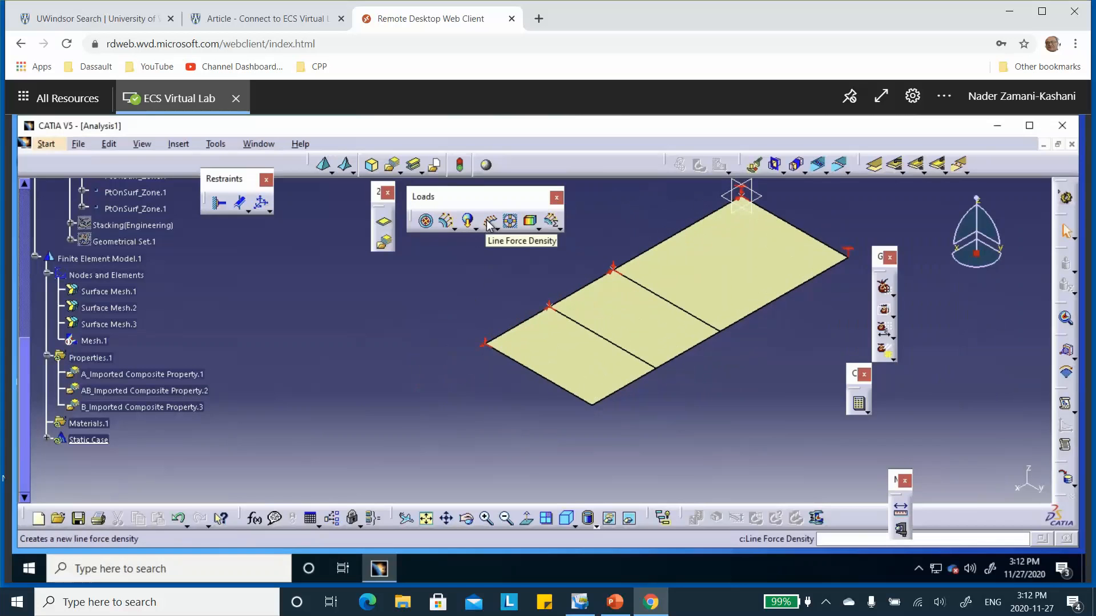
pyautogui.click(489, 223)
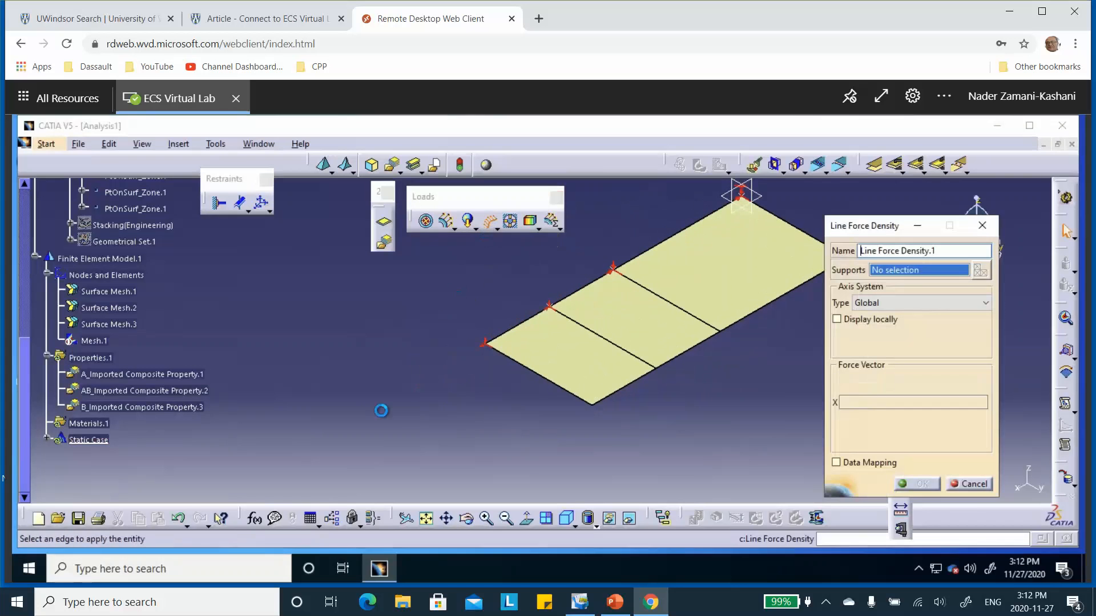
pyautogui.click(541, 378)
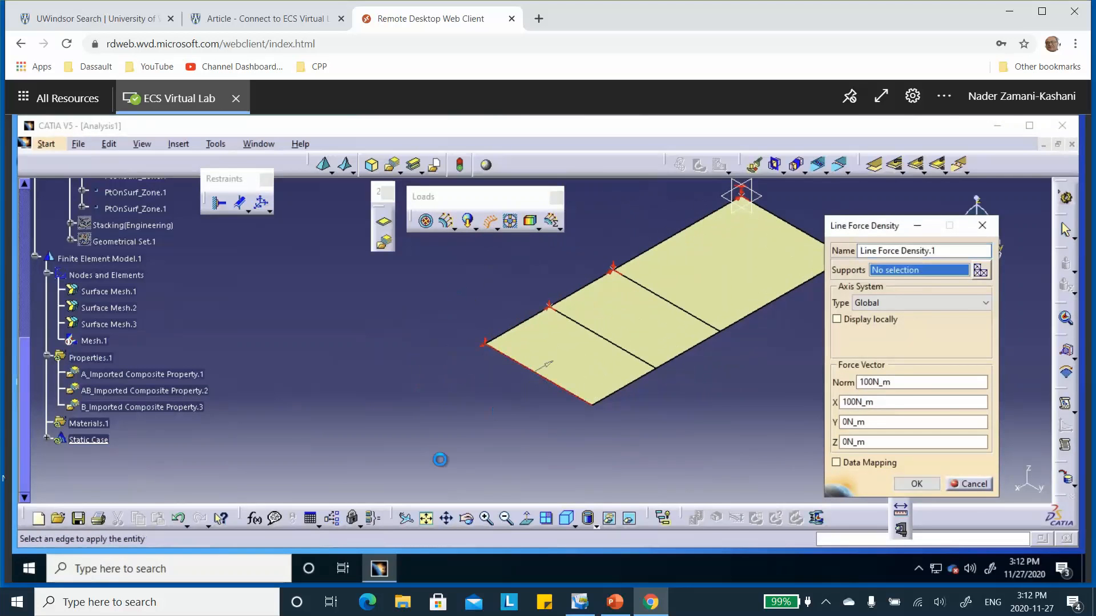
pyautogui.click(613, 603)
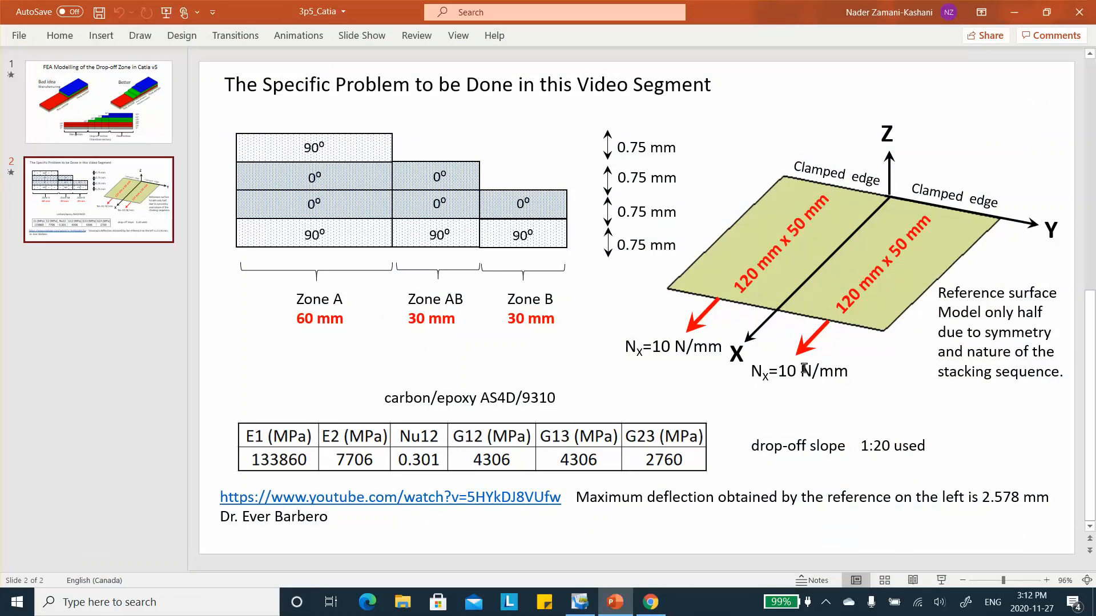
pyautogui.click(1014, 12)
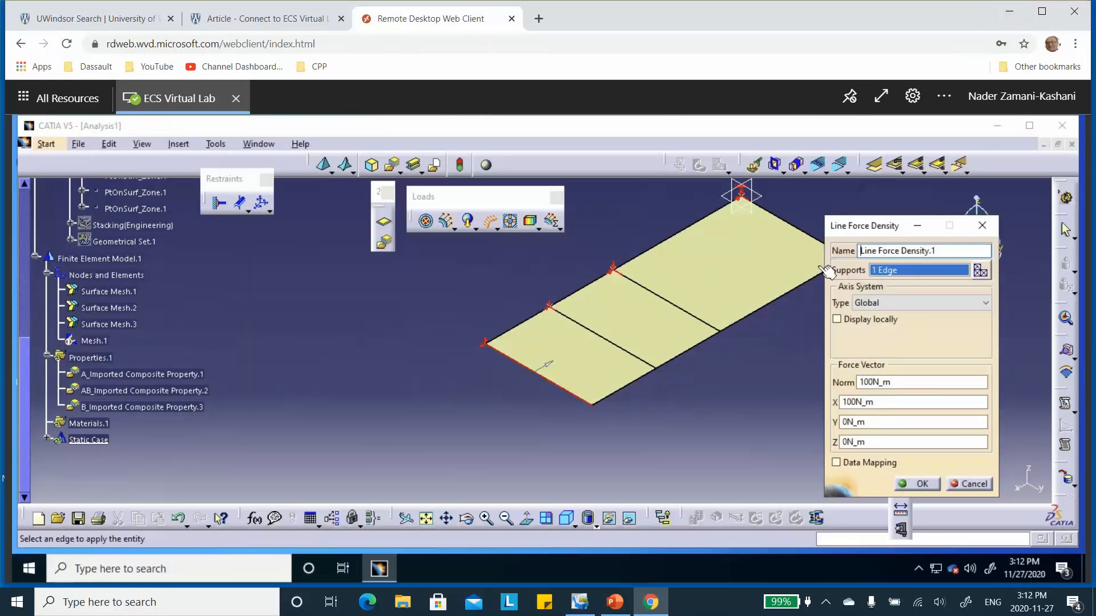
# Step: Set the line force density's X component to 10N_mm and confirm the load
pyautogui.click(860, 402)
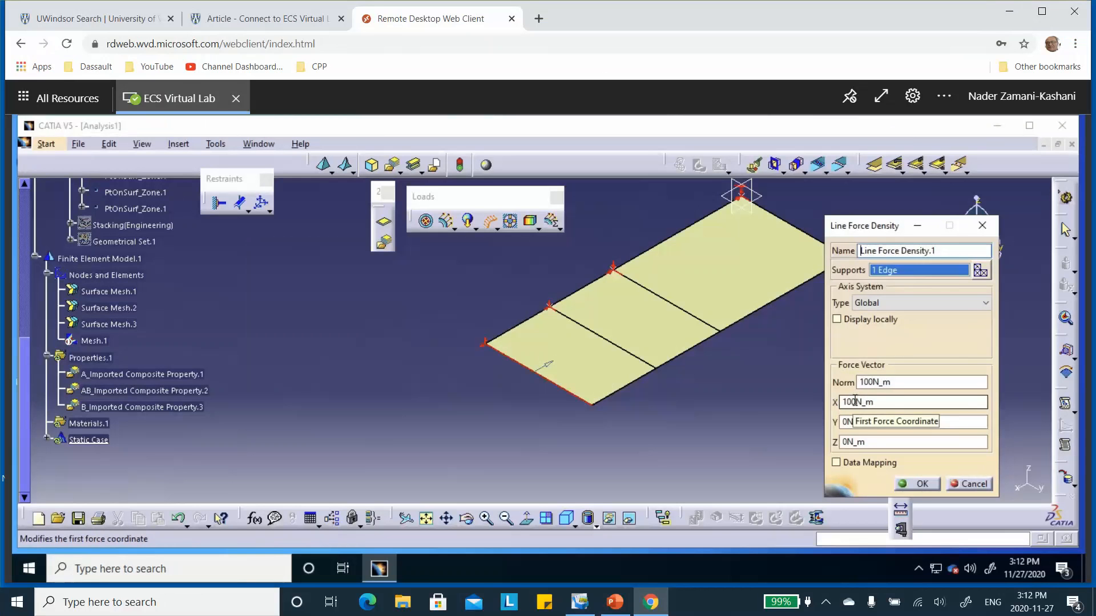
pyautogui.press('BackSpace')
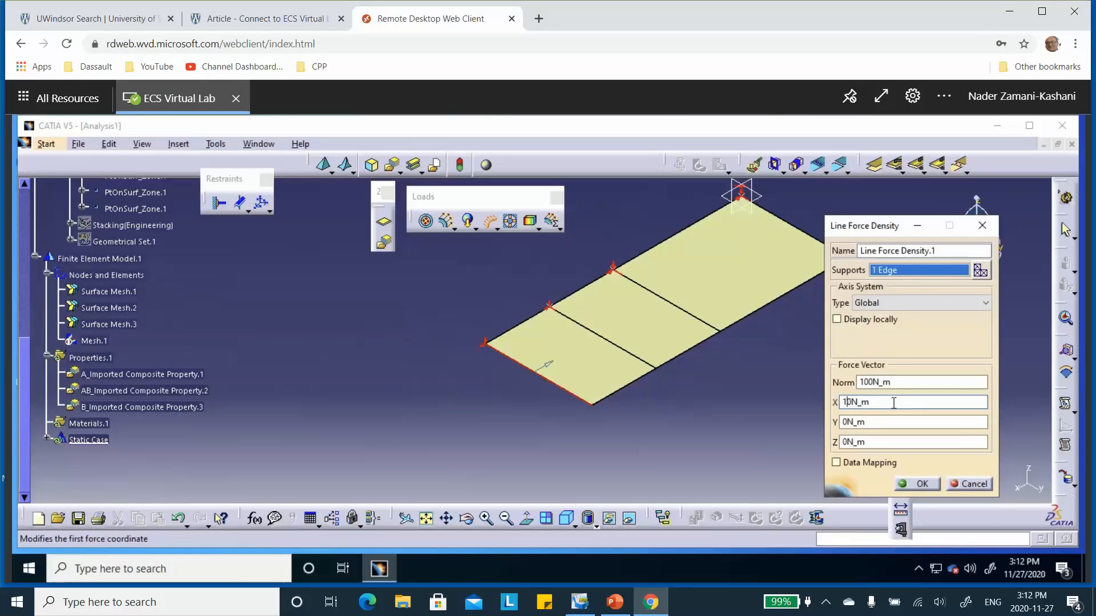
pyautogui.click(870, 402)
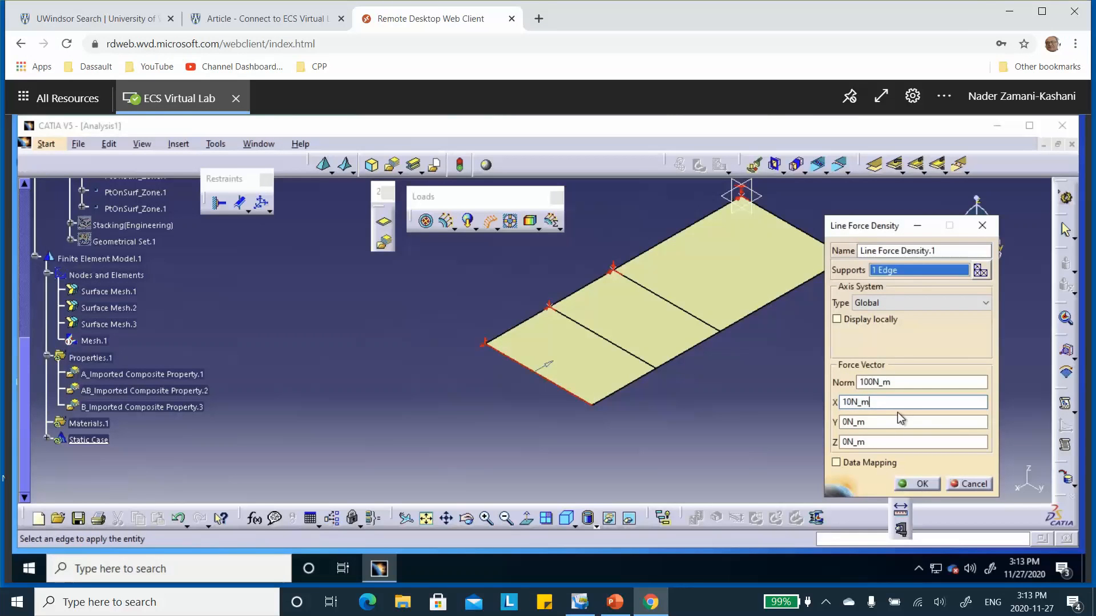
pyautogui.write('m')
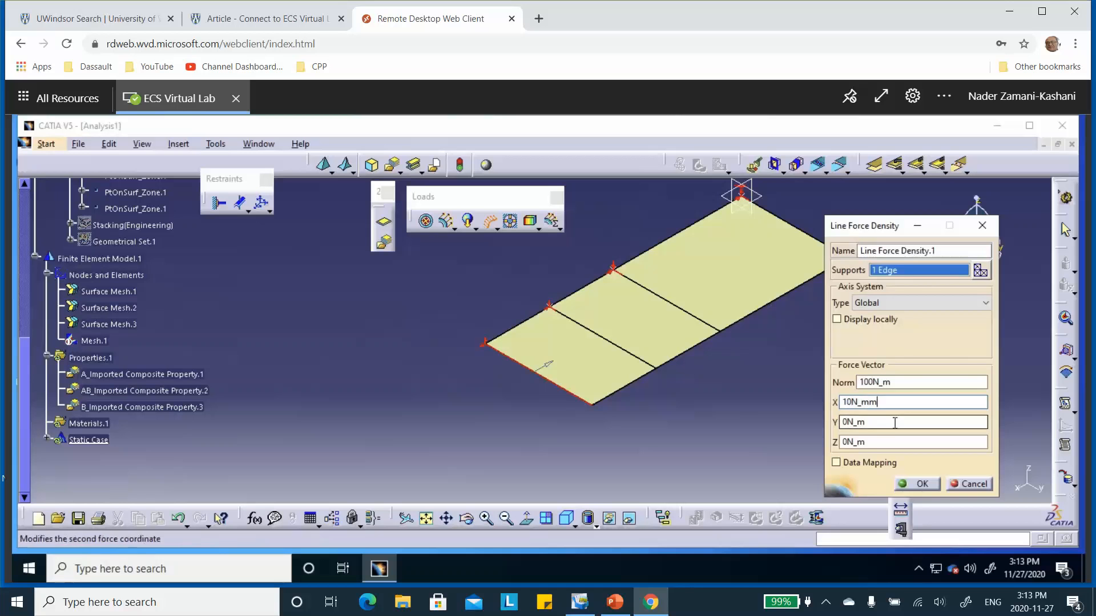
pyautogui.click(891, 422)
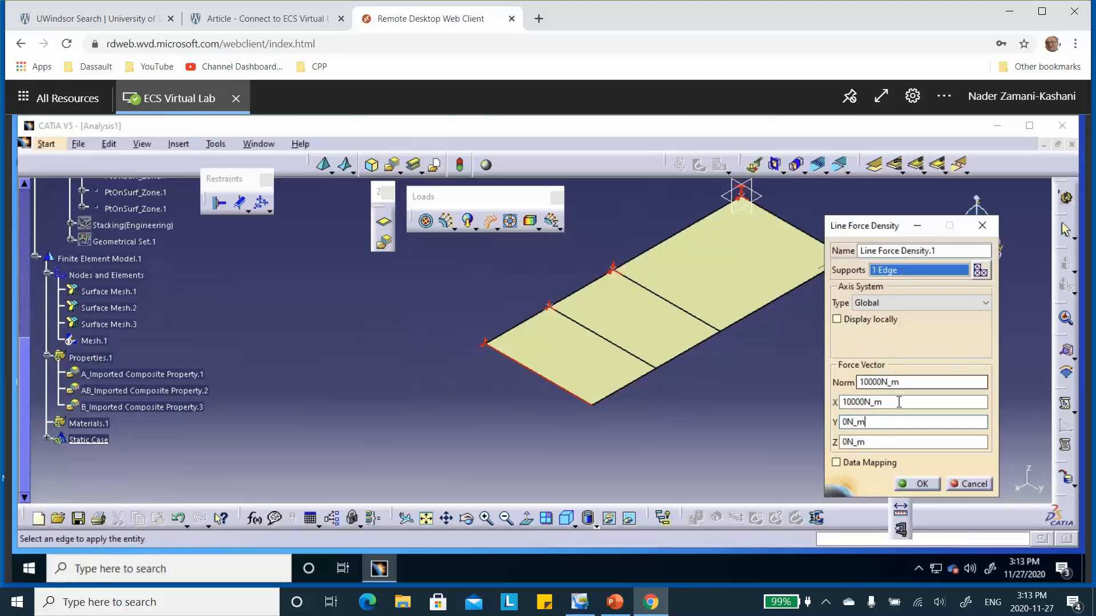
pyautogui.click(916, 484)
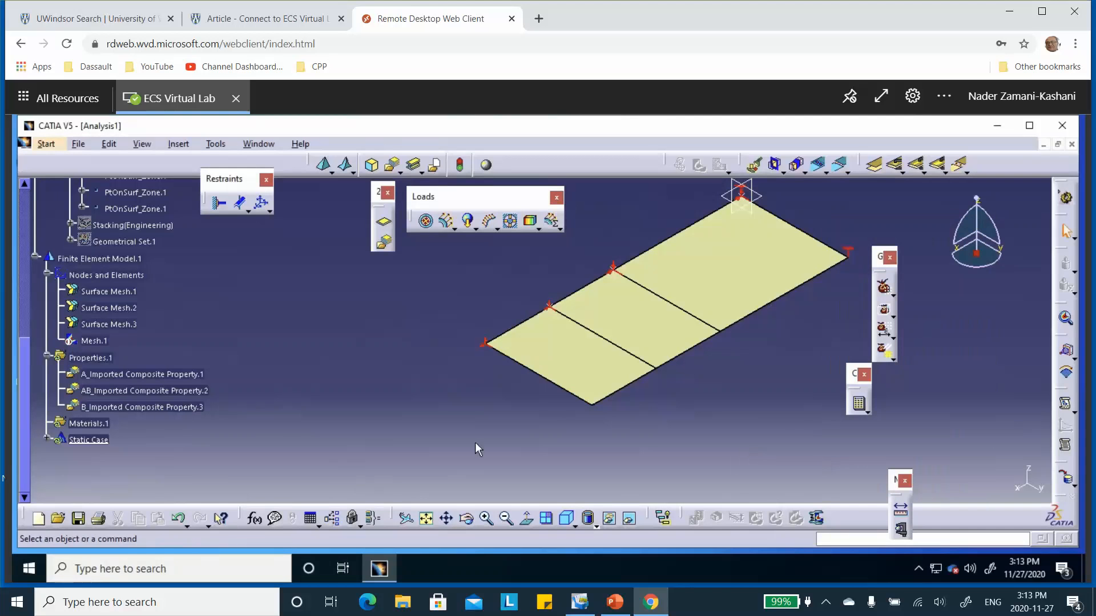
# Step: Save the new analysis document as Analysis1 in the Drop_Off_3P5 folder through Save Management
pyautogui.click(79, 145)
pyautogui.click(111, 287)
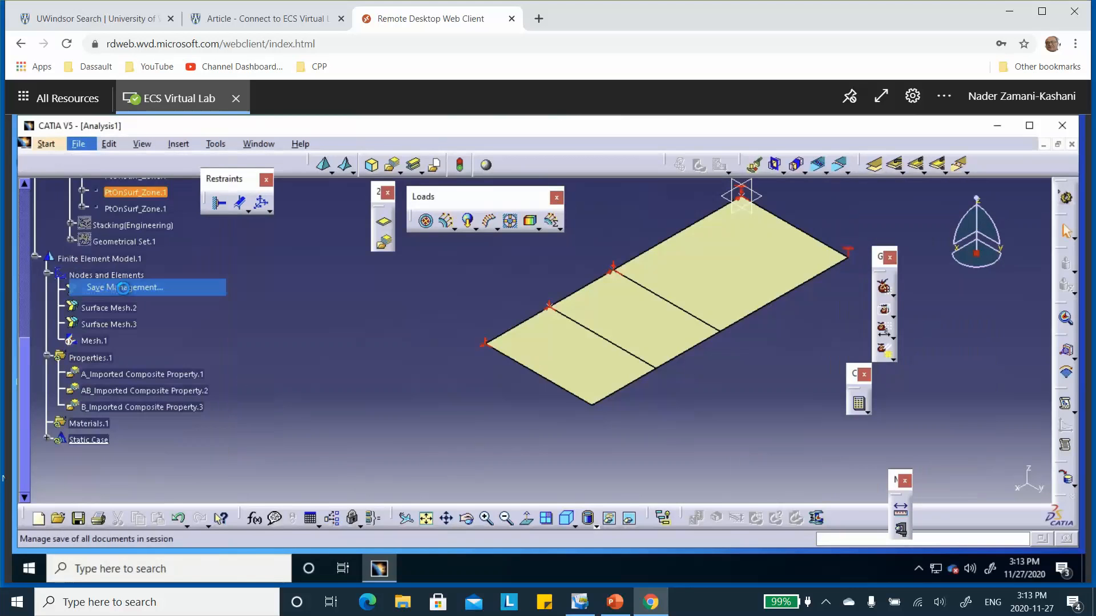
pyautogui.click(177, 181)
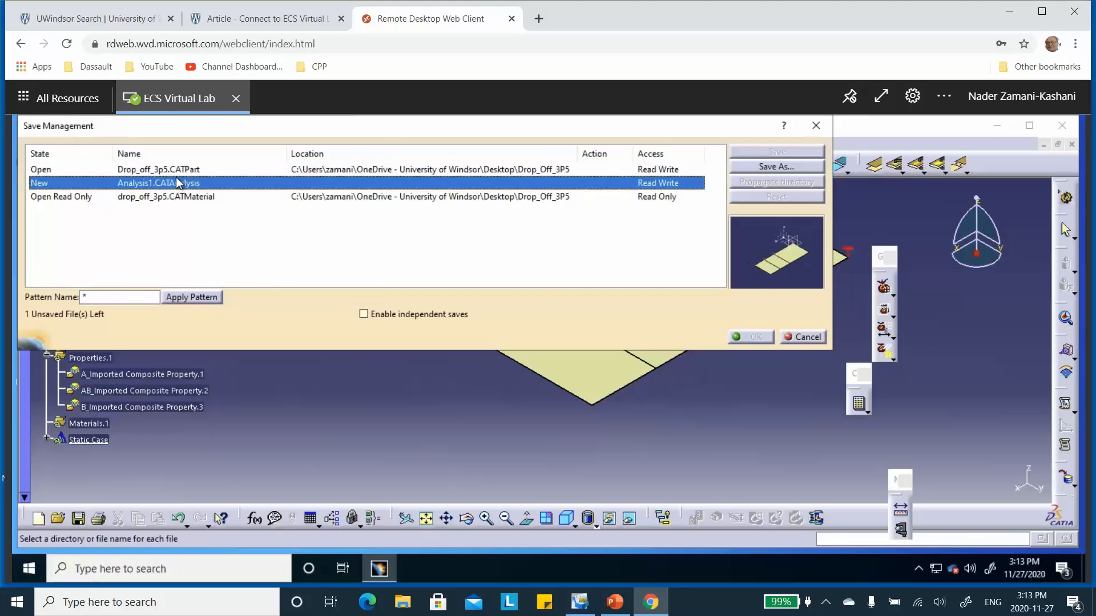
pyautogui.click(753, 167)
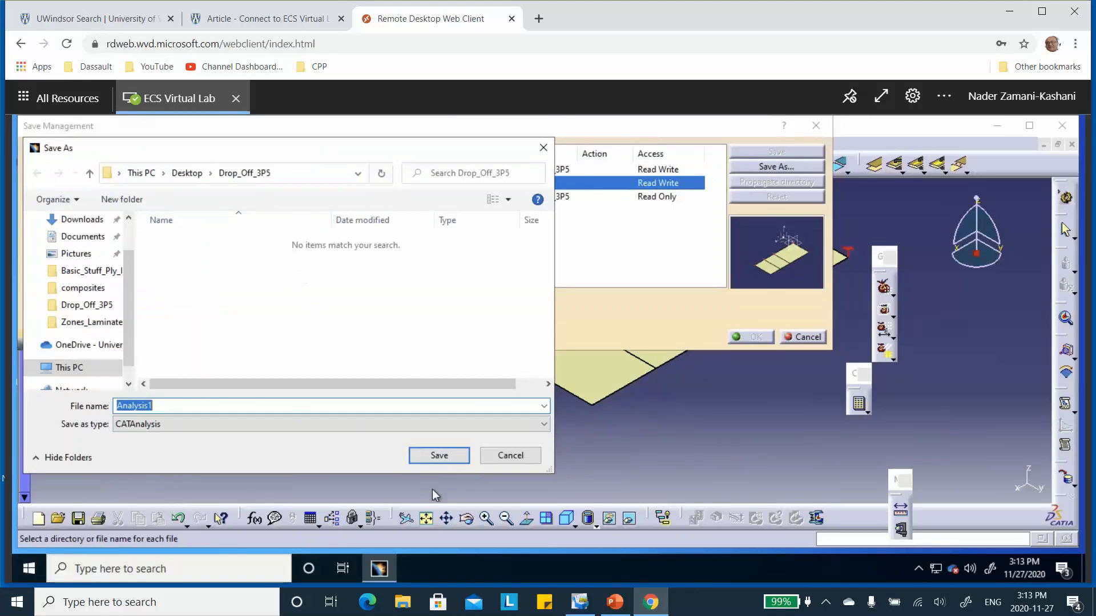
pyautogui.click(439, 455)
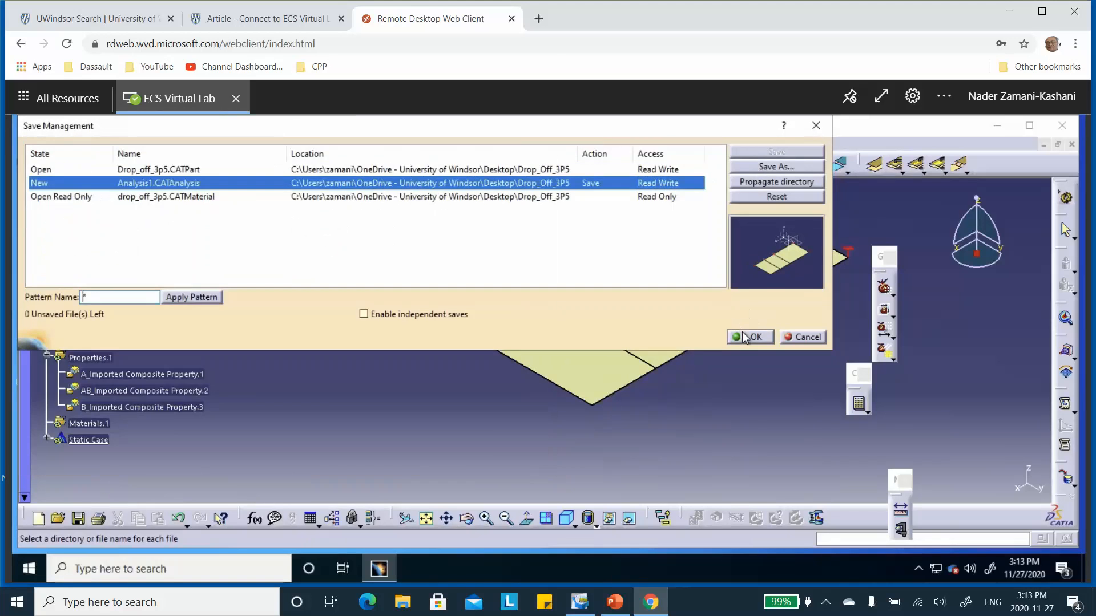
pyautogui.click(747, 337)
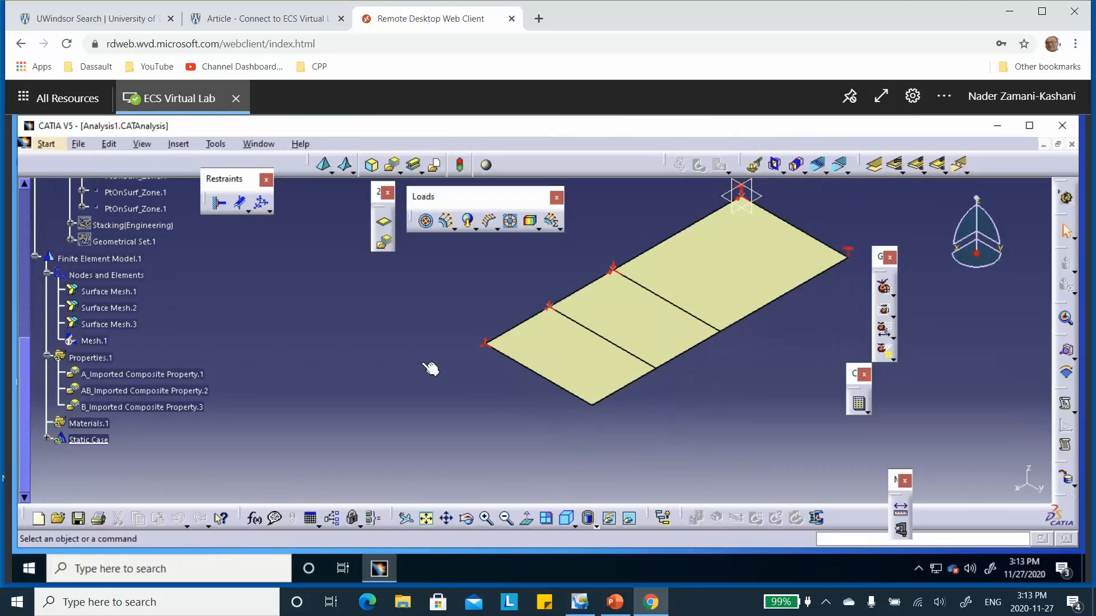
# Step: Compute All for the static case with Preview on, reviewing the PowerPoint problem slide before continuing the computation
pyautogui.click(860, 407)
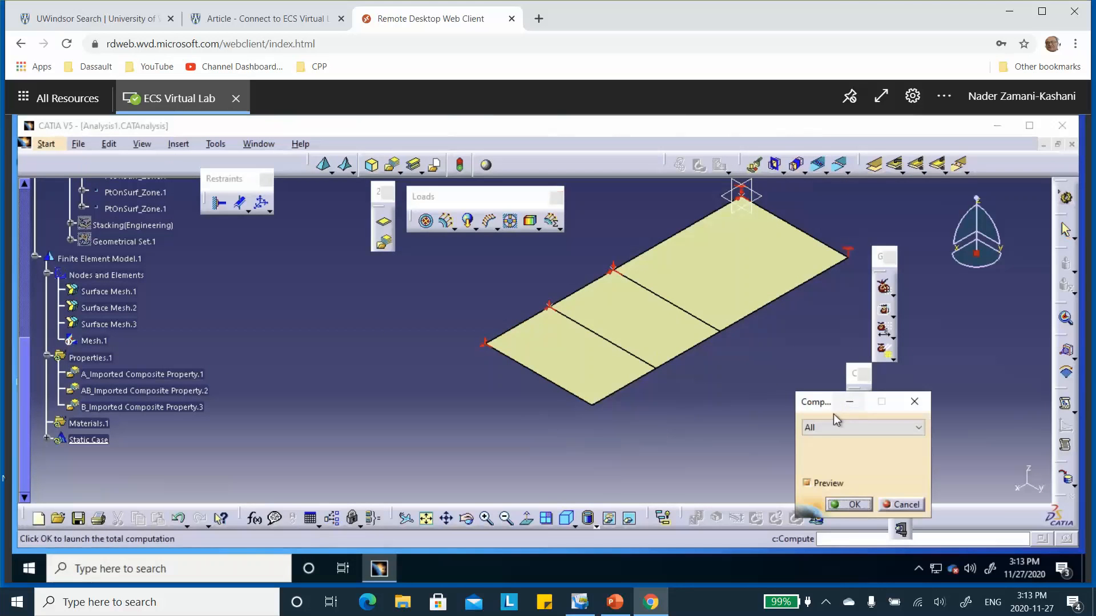
pyautogui.click(855, 504)
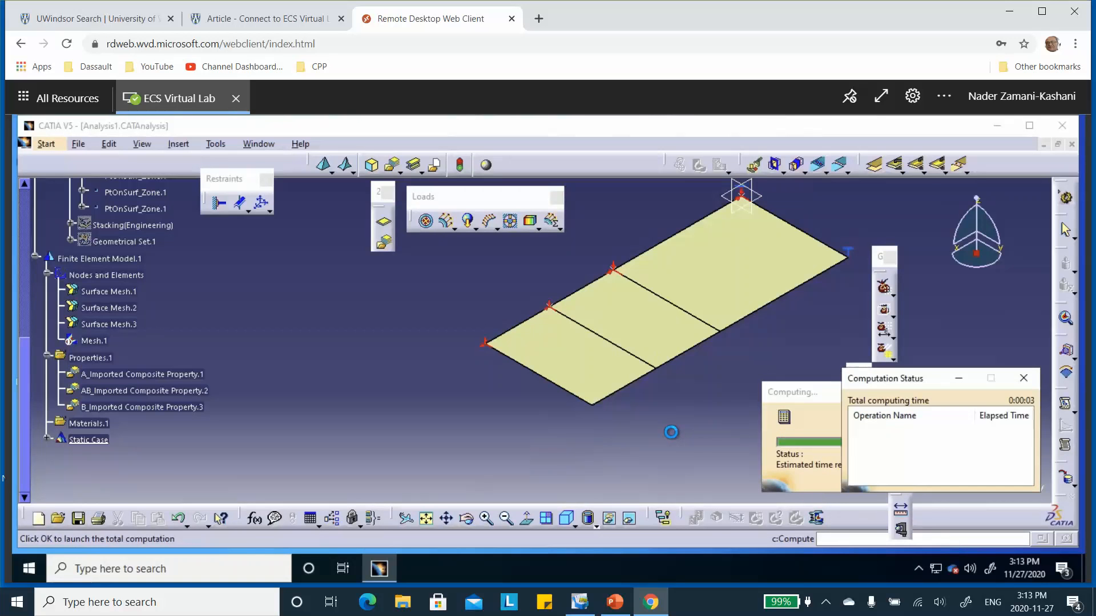
pyautogui.click(616, 602)
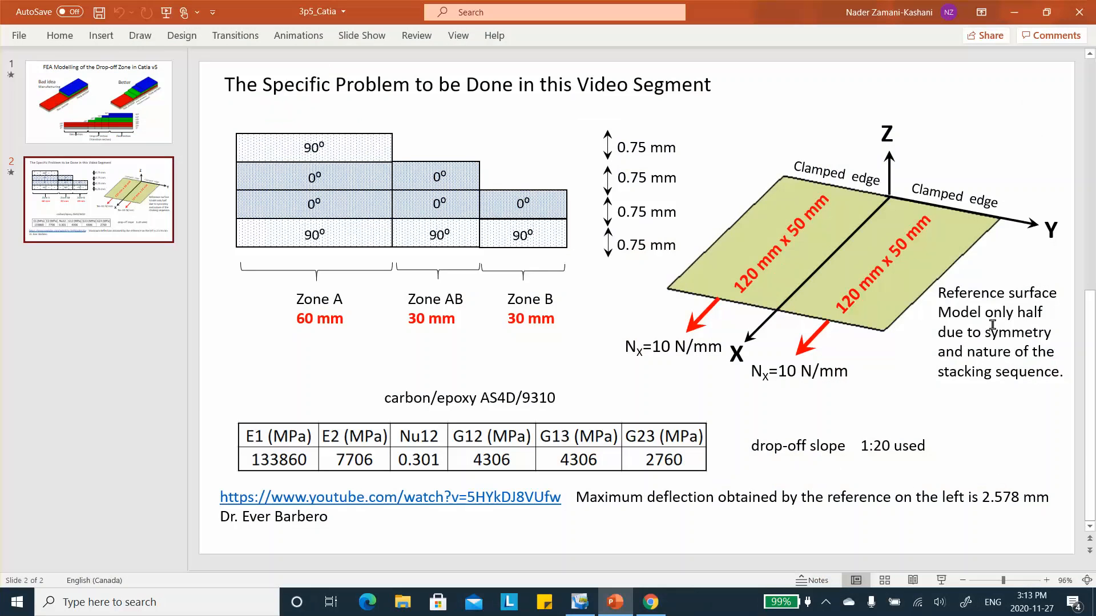
pyautogui.click(1015, 12)
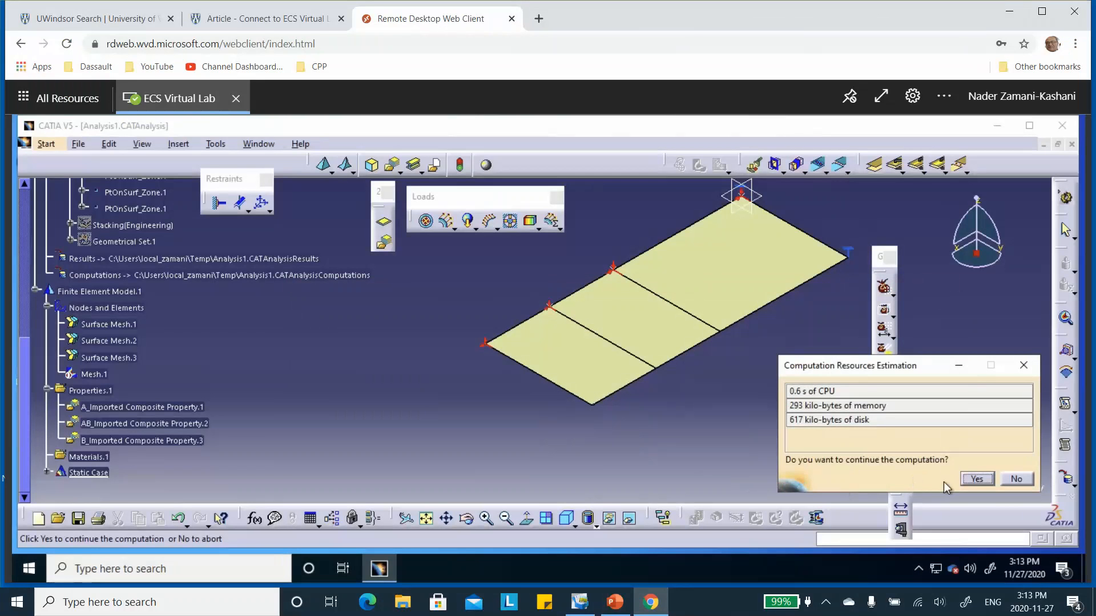
pyautogui.click(976, 479)
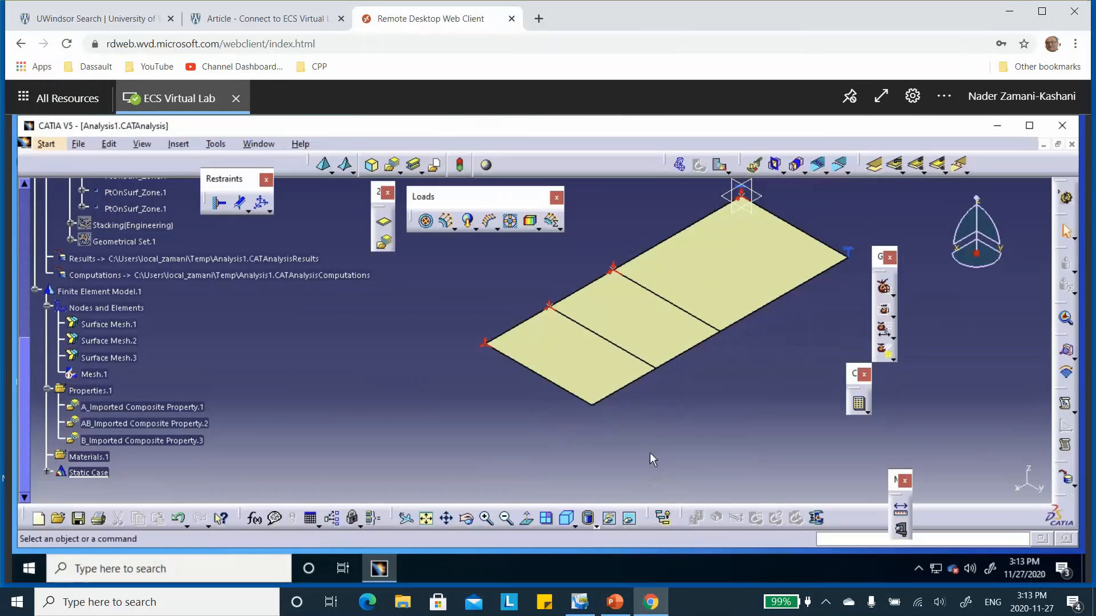
# Step: Generate the displacement image of the static case and change its visualization type to Average iso
pyautogui.click(722, 167)
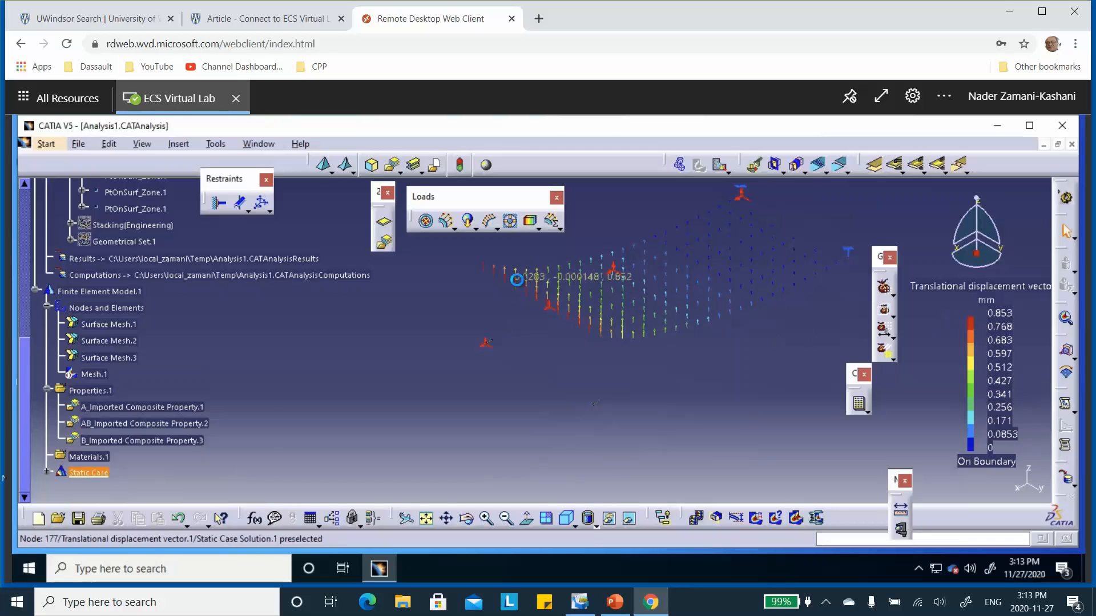
pyautogui.doubleClick(516, 279)
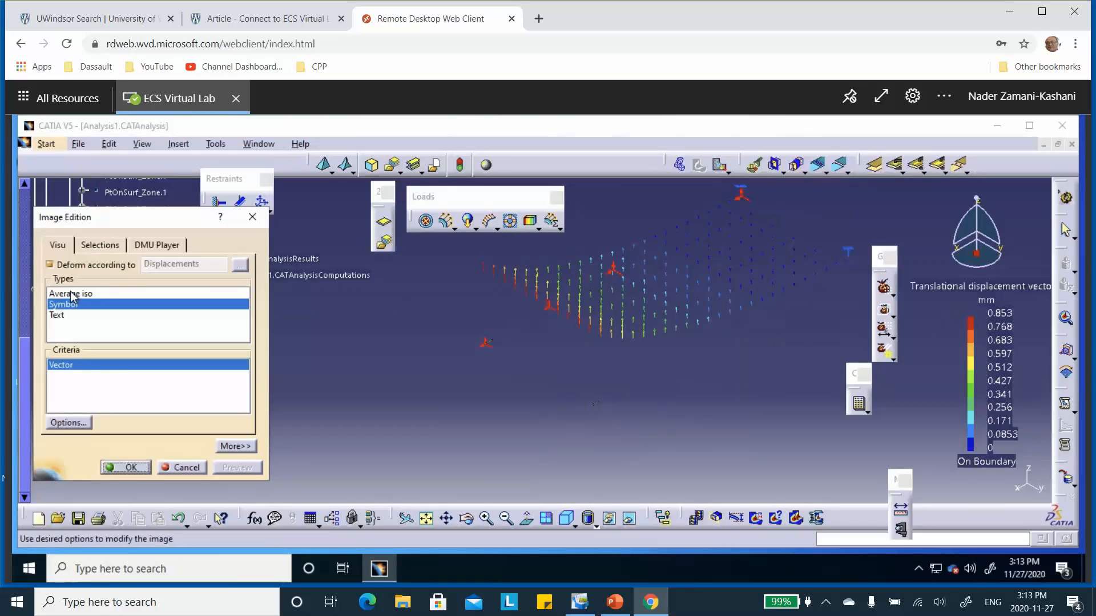
pyautogui.click(71, 294)
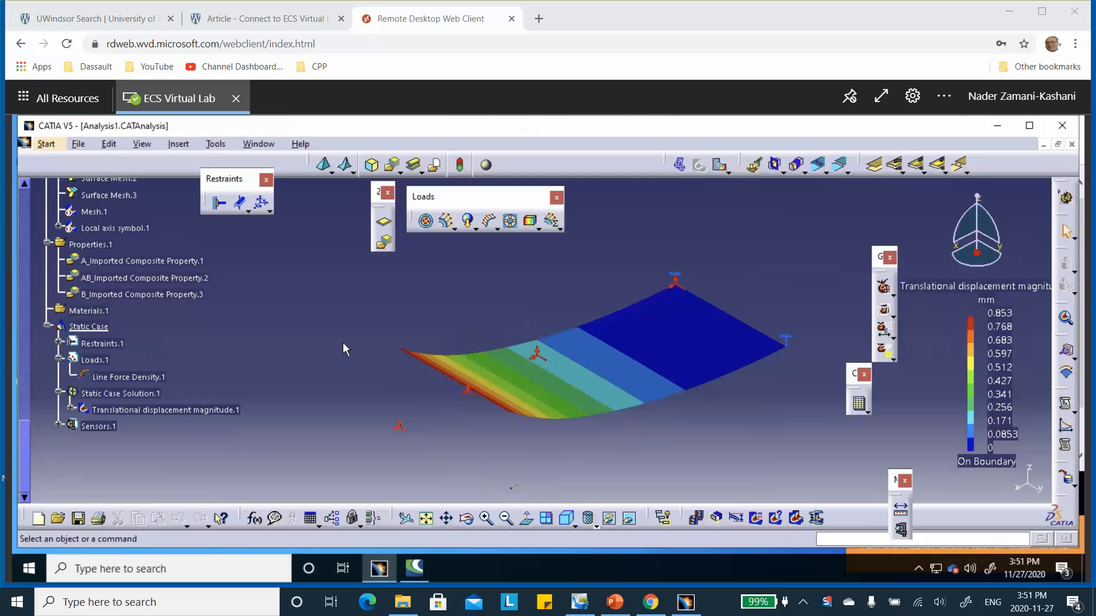
pyautogui.scroll(2, 317, 361)
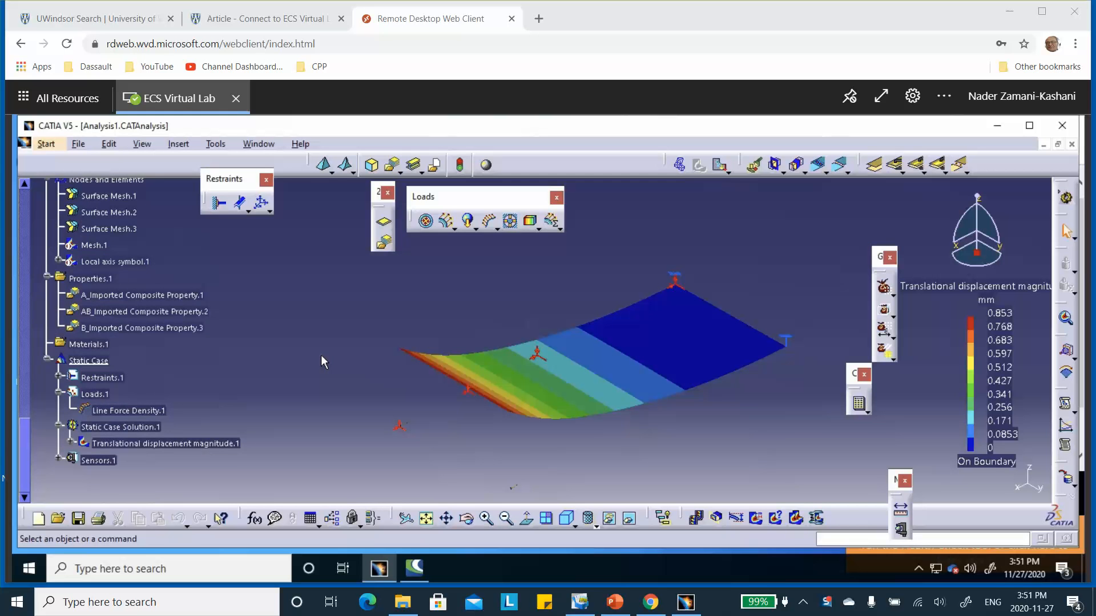
pyautogui.scroll(2, 322, 358)
pyautogui.scroll(1, 322, 357)
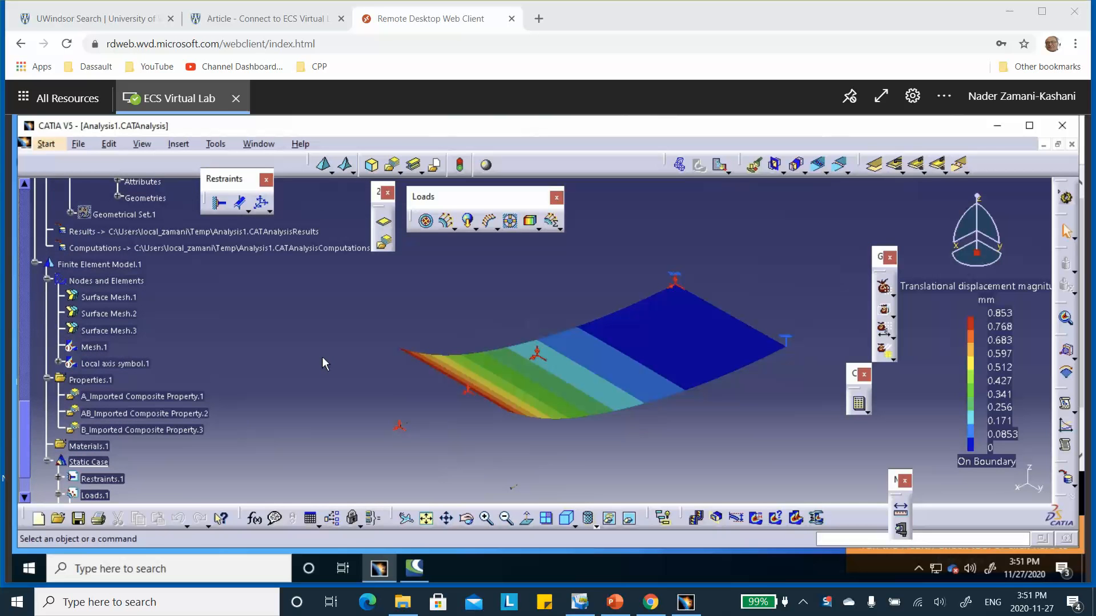
# Step: Change the analysis type of A_Imported Composite Property.1 to By ply
pyautogui.scroll(3, 273, 339)
pyautogui.scroll(1, 291, 314)
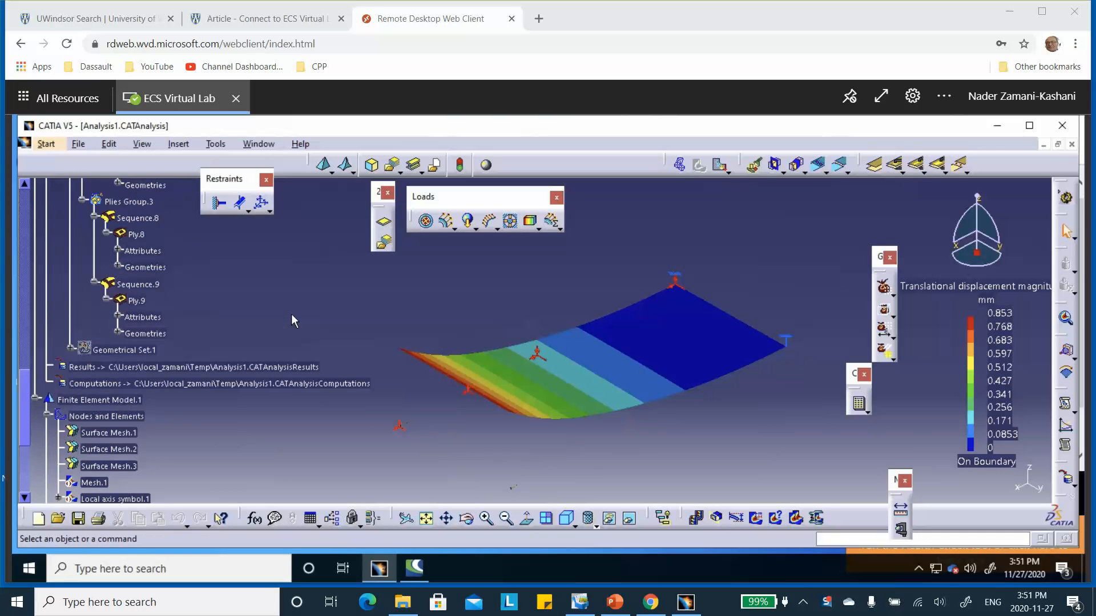
pyautogui.scroll(-5, 292, 314)
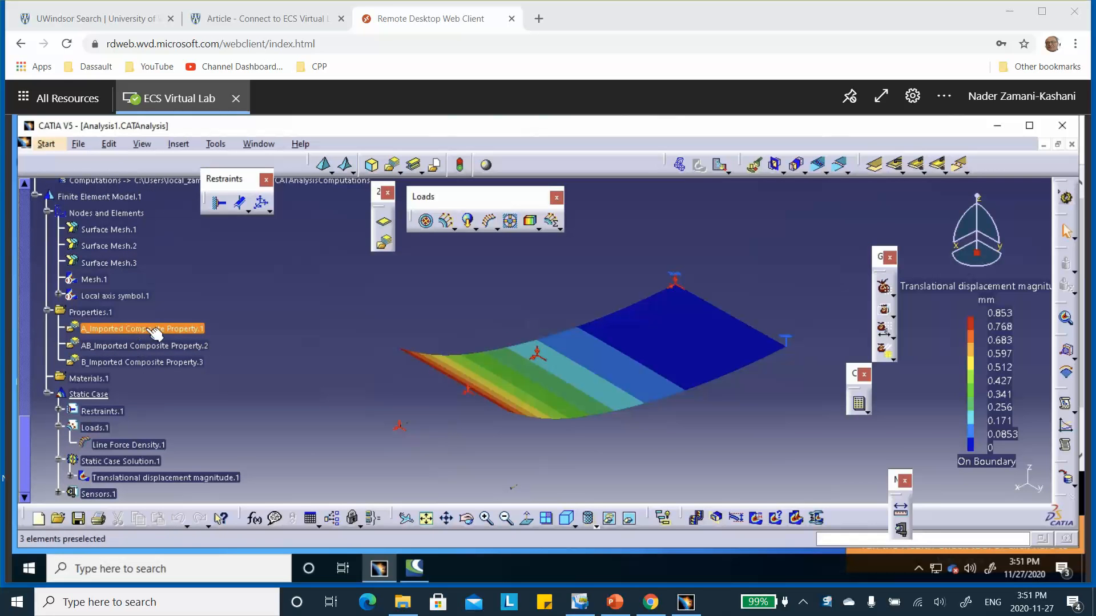
pyautogui.doubleClick(111, 330)
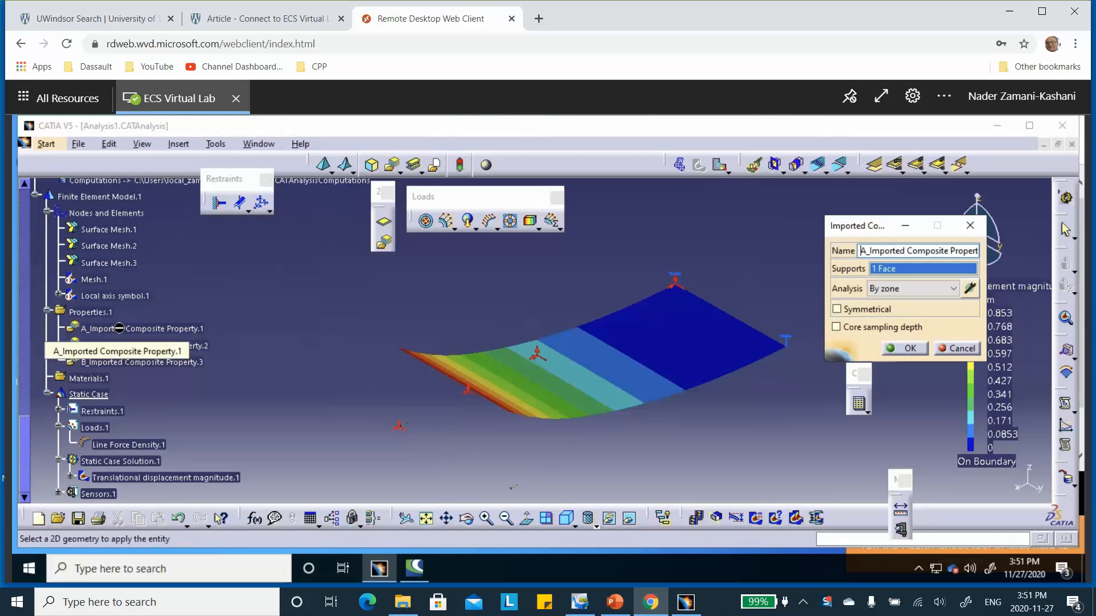
pyautogui.click(955, 290)
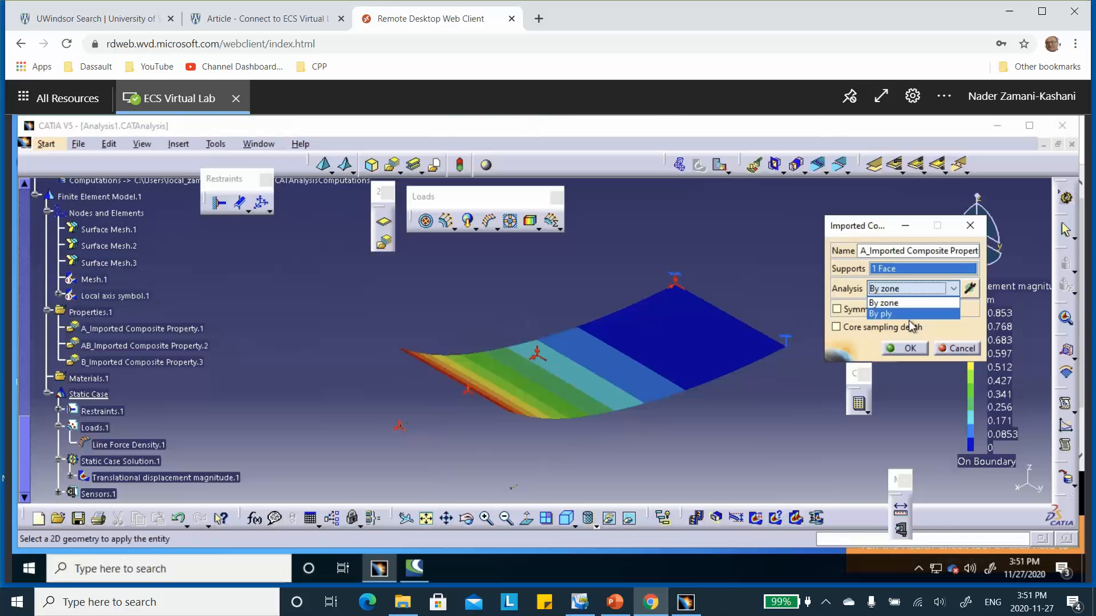
pyautogui.click(885, 315)
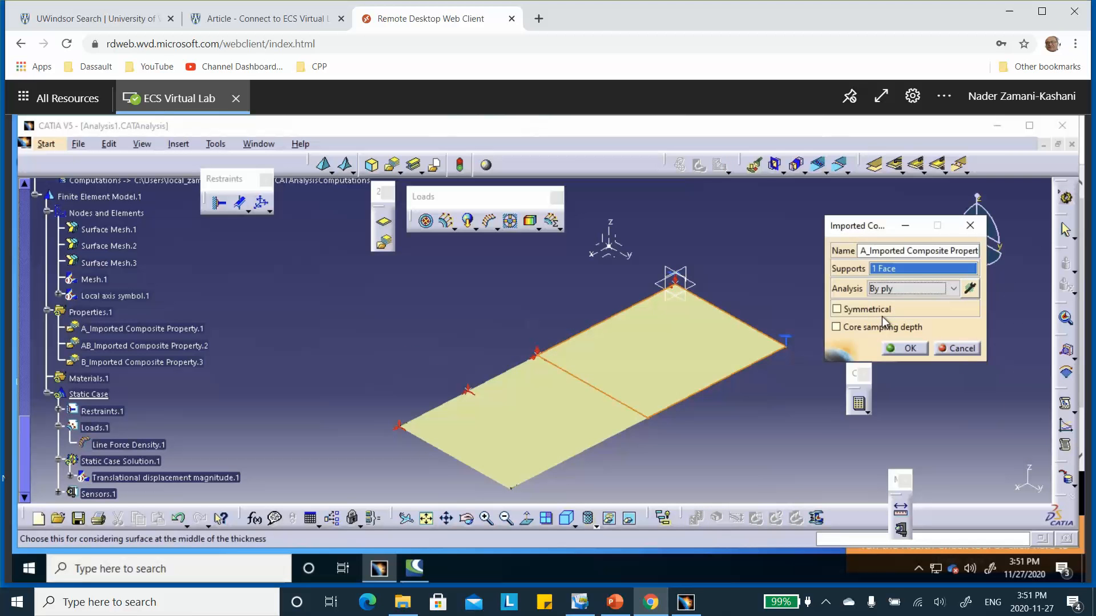
# Step: Filter A_Imported Composite Property.1 to Plies Group.1 and confirm the property
pyautogui.click(969, 287)
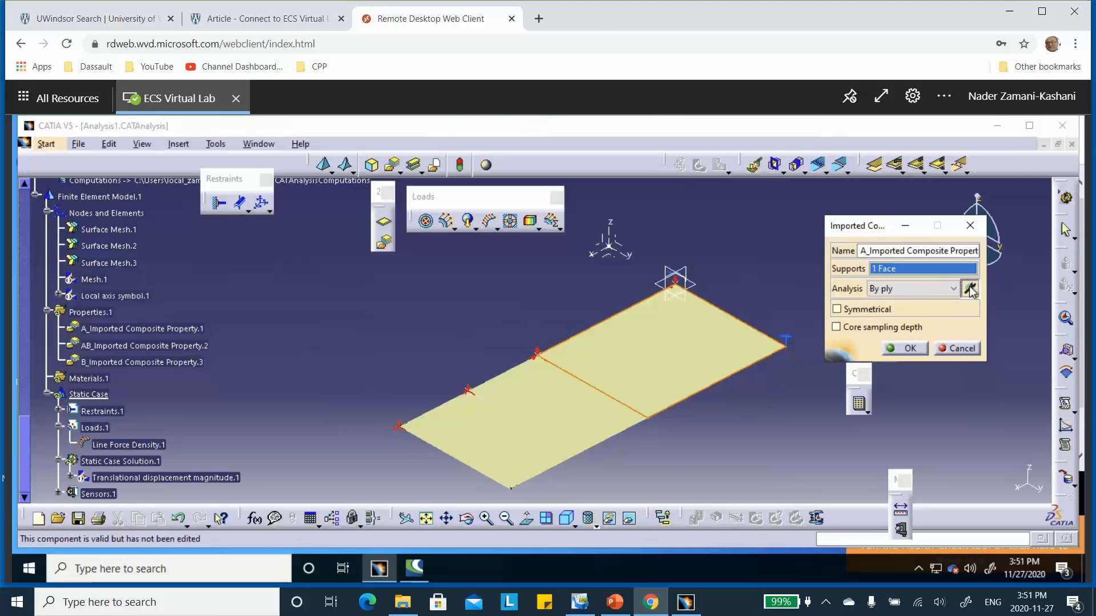
pyautogui.scroll(5, 297, 323)
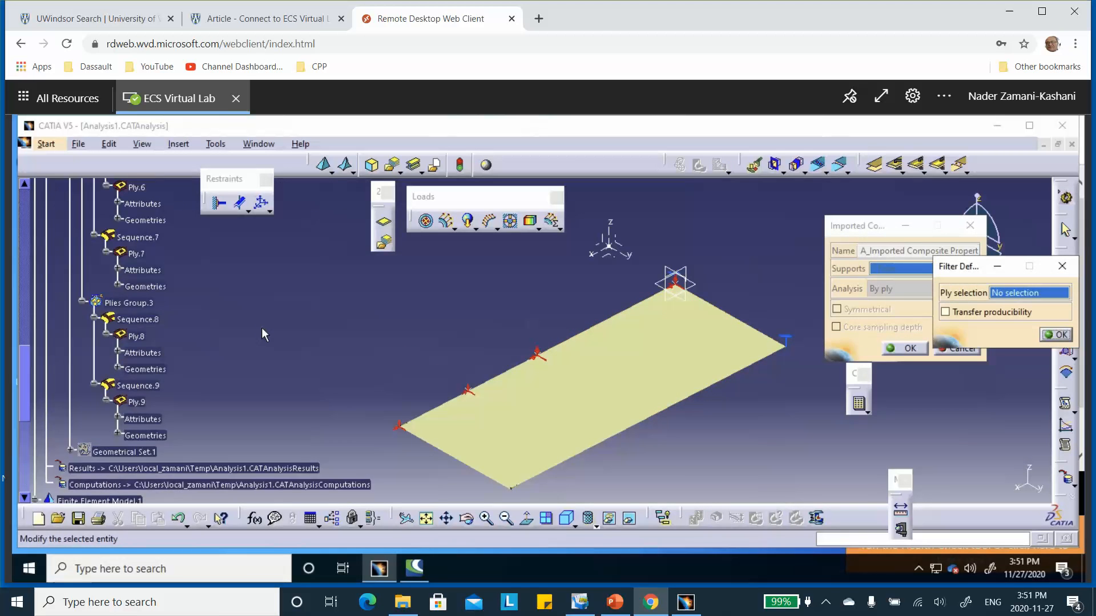
pyautogui.scroll(8, 257, 326)
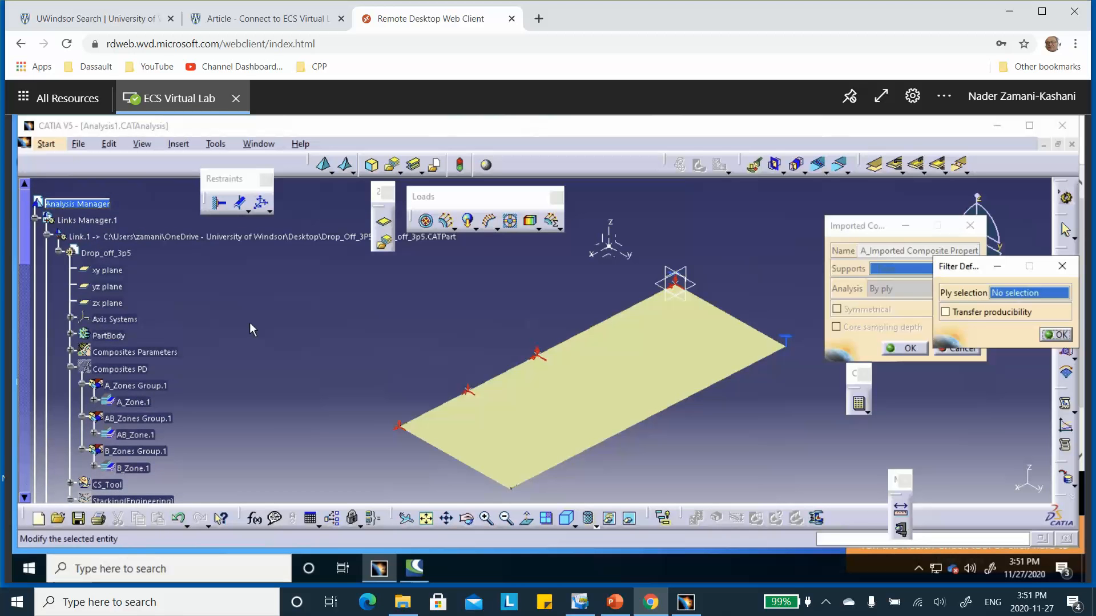
pyautogui.scroll(-3, 249, 323)
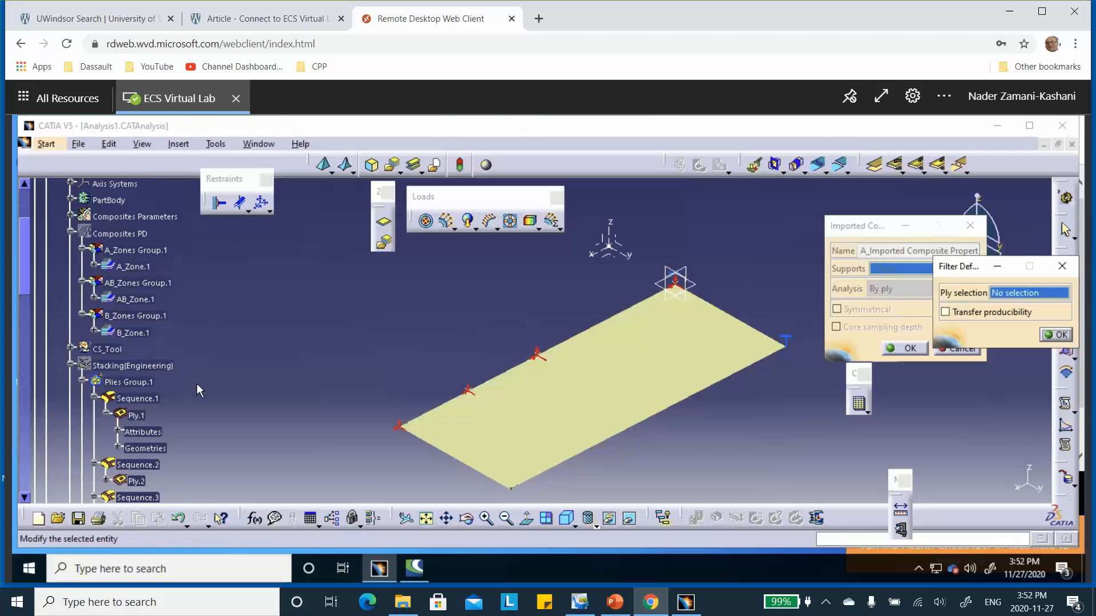
pyautogui.click(136, 384)
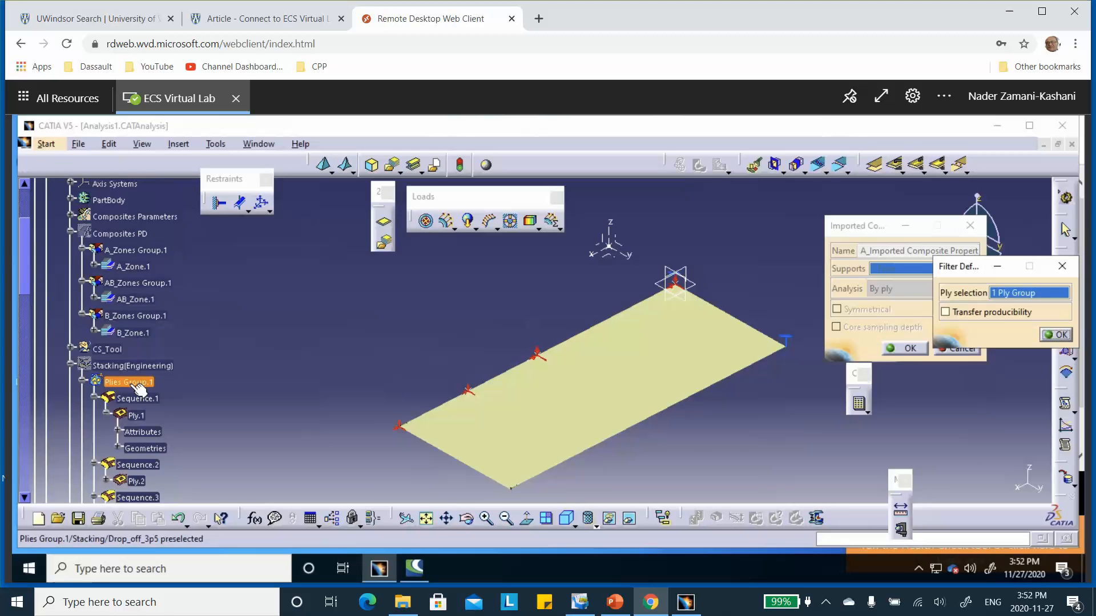
pyautogui.click(1056, 335)
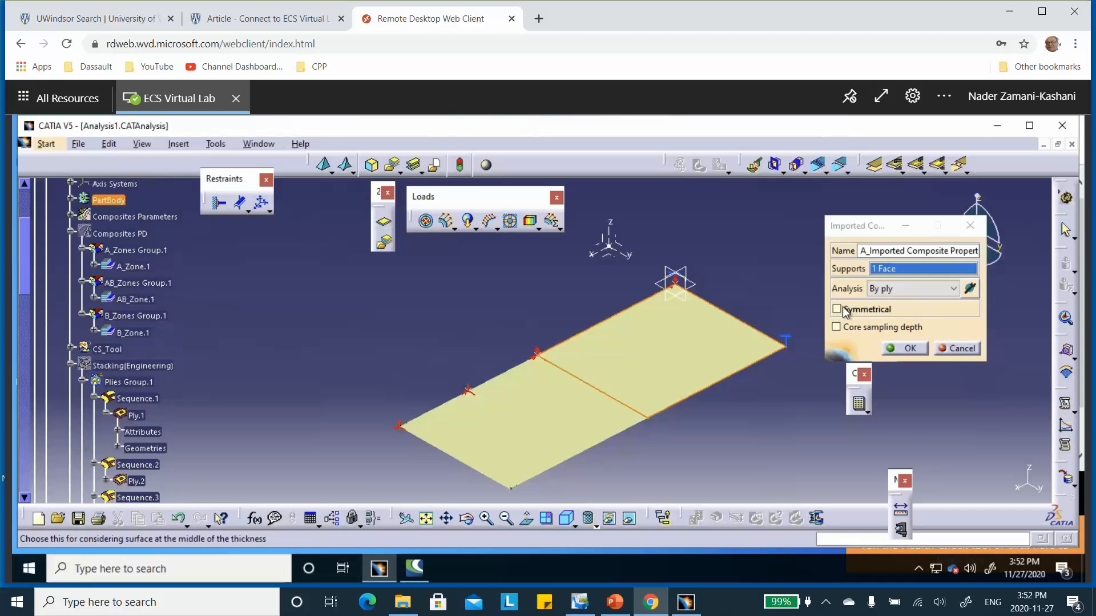
pyautogui.click(909, 349)
# Step: Change AB_Imported Composite Property.2 to By ply analysis, filter it to Plies Group.2 and confirm
pyautogui.scroll(-10, 238, 316)
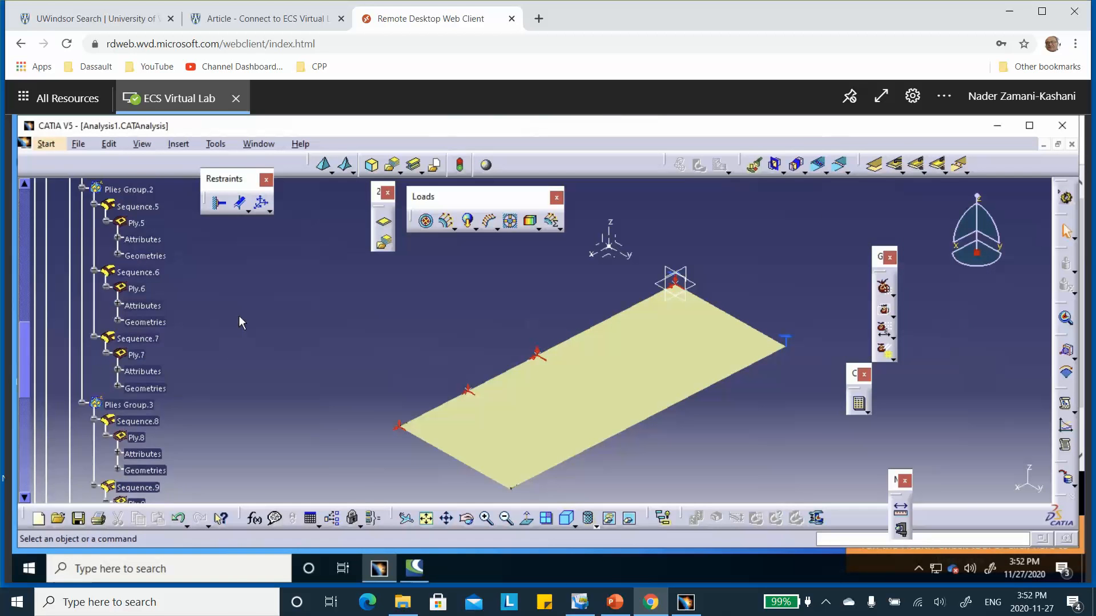
pyautogui.scroll(-10, 238, 316)
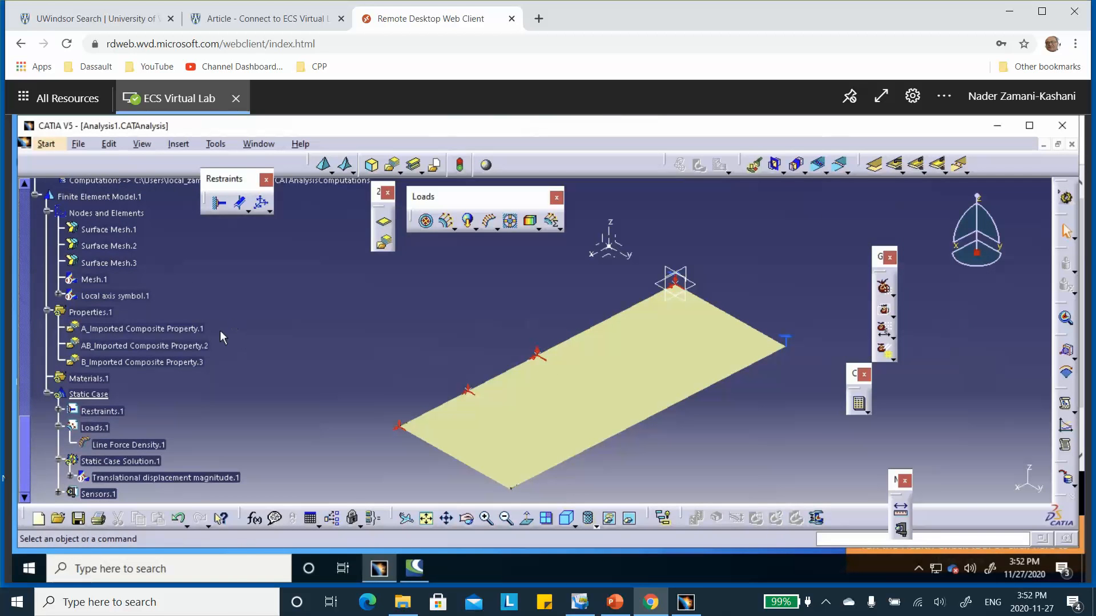
pyautogui.doubleClick(162, 346)
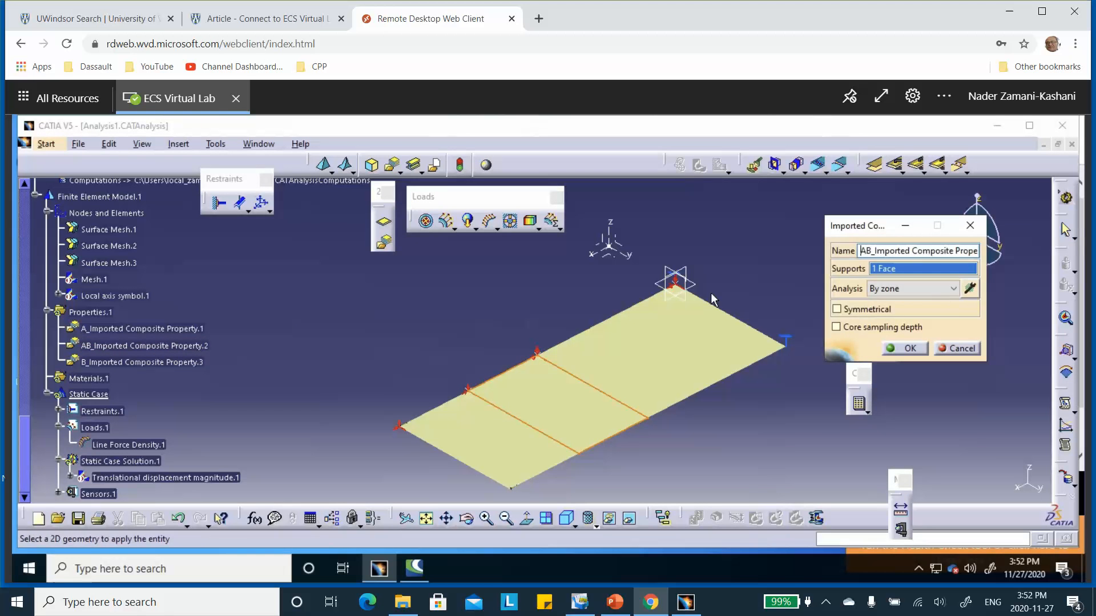
pyautogui.click(953, 288)
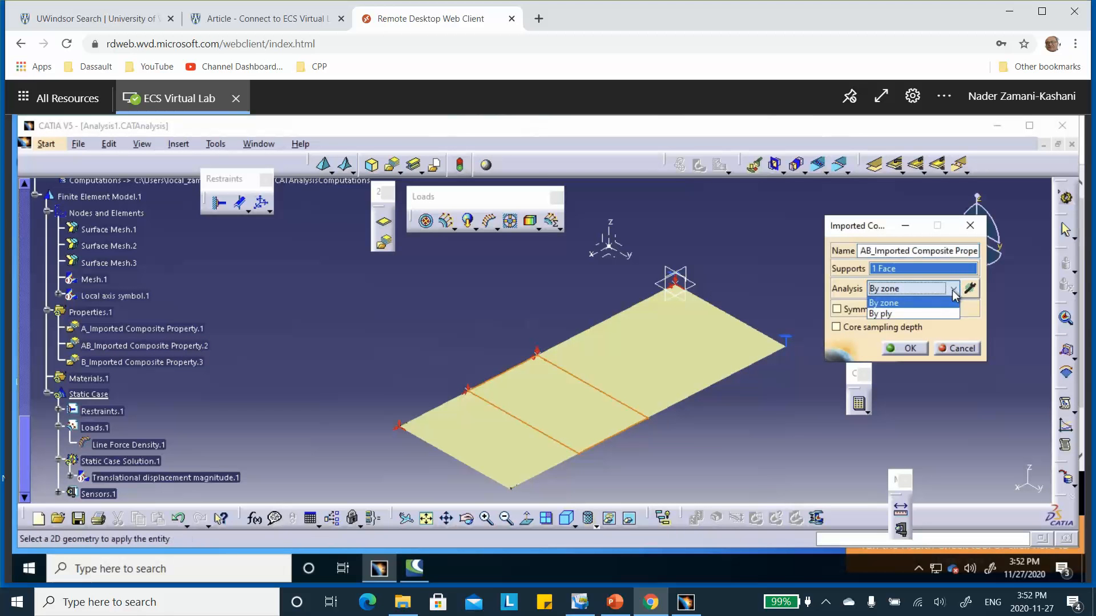
pyautogui.click(927, 317)
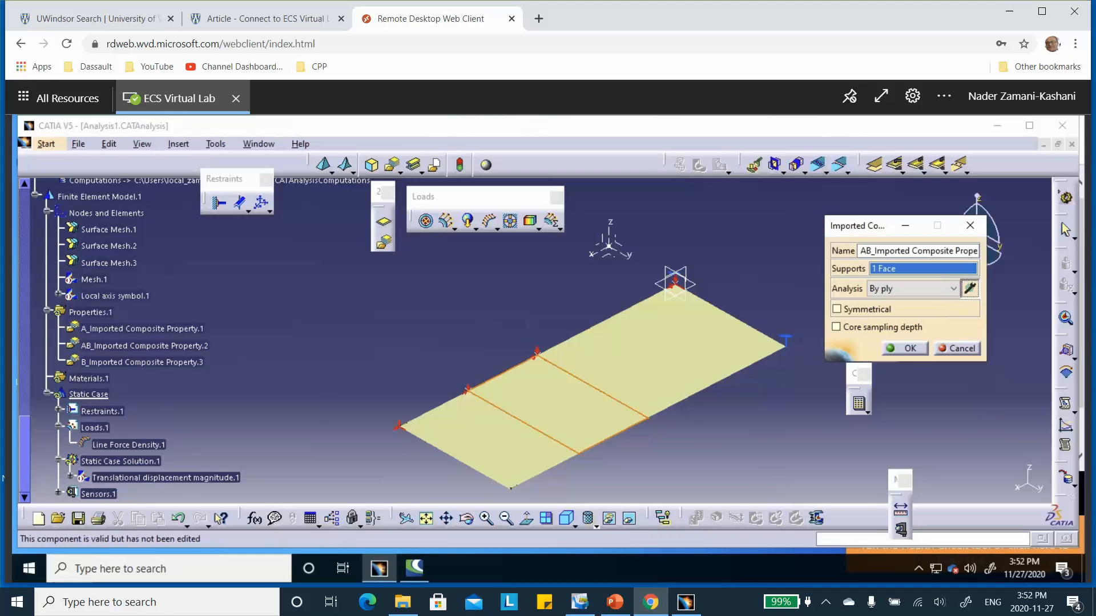
pyautogui.click(970, 288)
pyautogui.scroll(10, 280, 320)
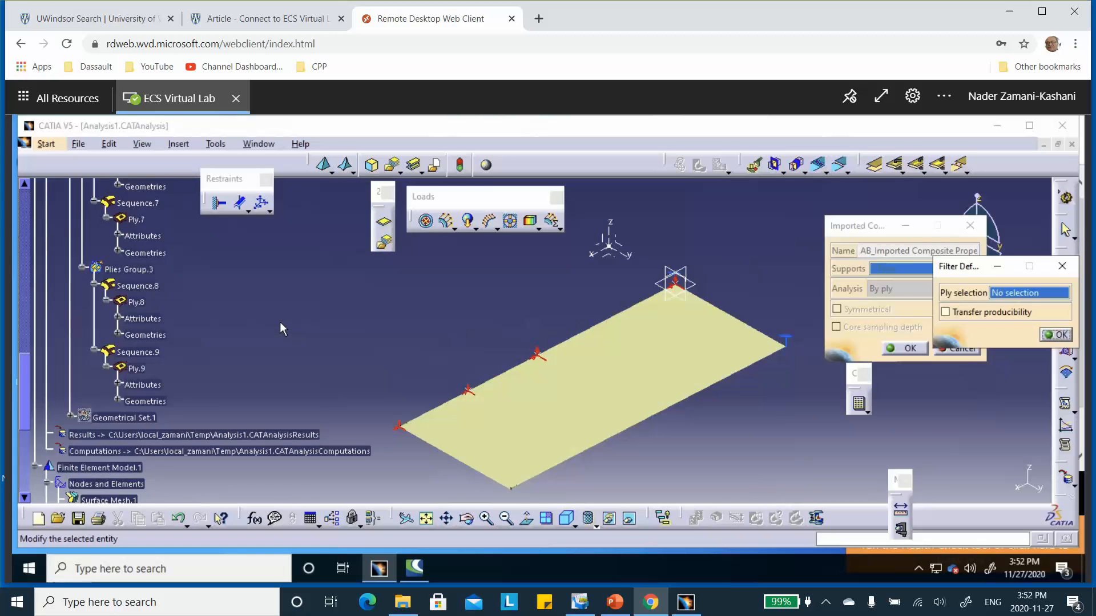
pyautogui.click(136, 223)
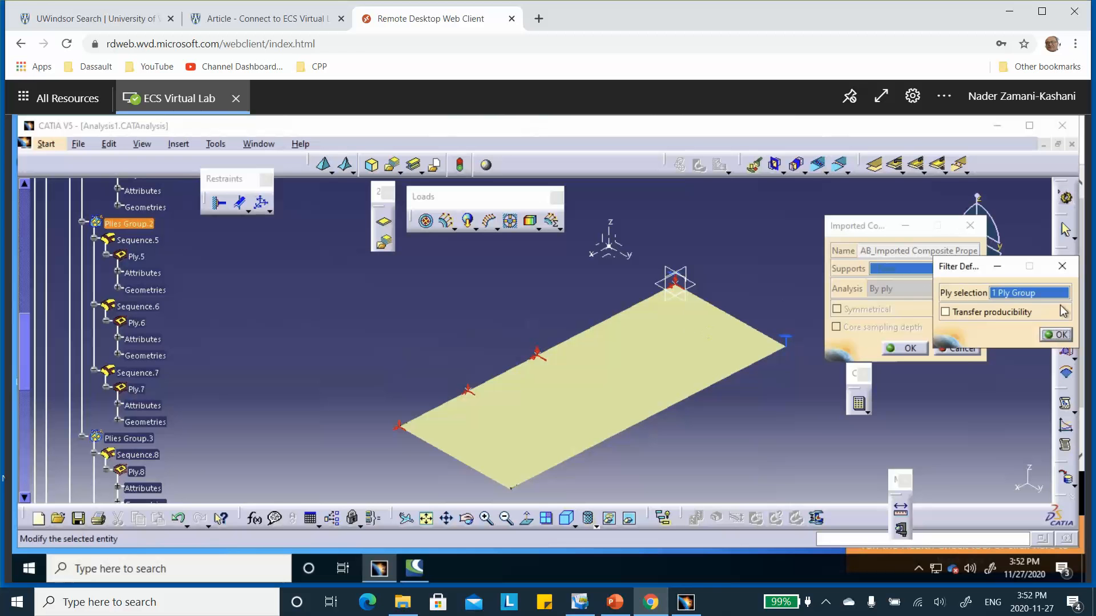
pyautogui.click(1057, 335)
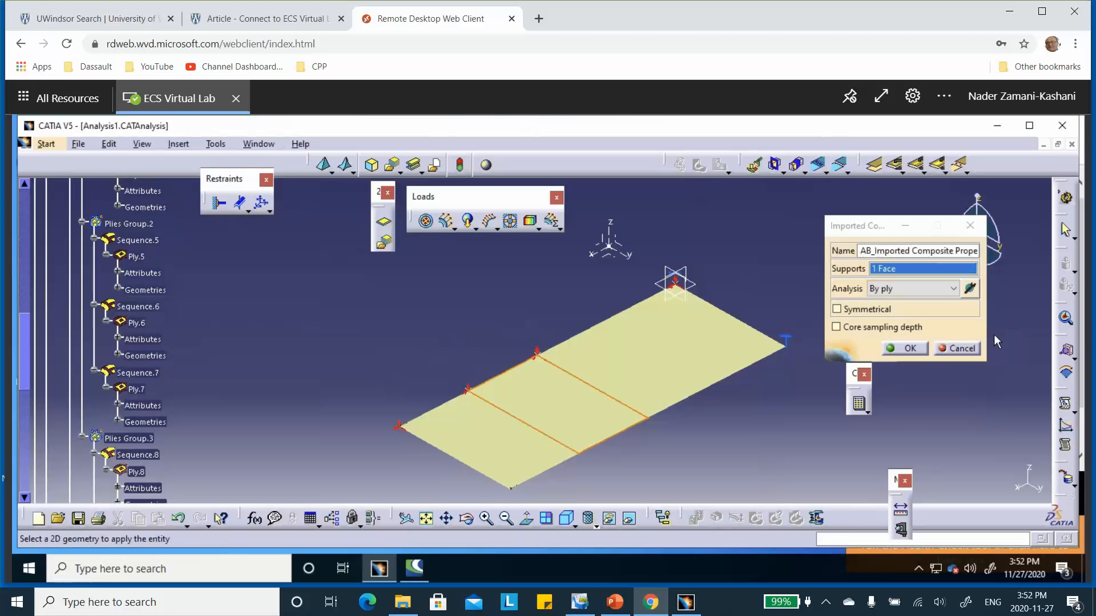
pyautogui.click(911, 349)
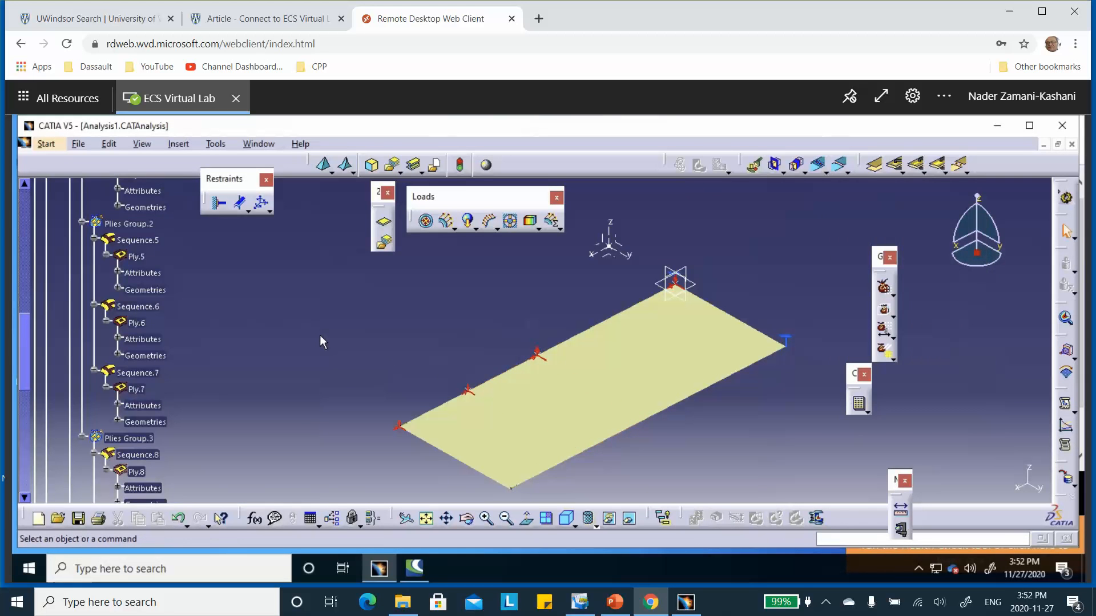
# Step: Change B_Imported Composite Property.3 to By ply analysis, filter it to Plies Group.3 and confirm
pyautogui.scroll(-5, 318, 334)
pyautogui.scroll(-2, 315, 329)
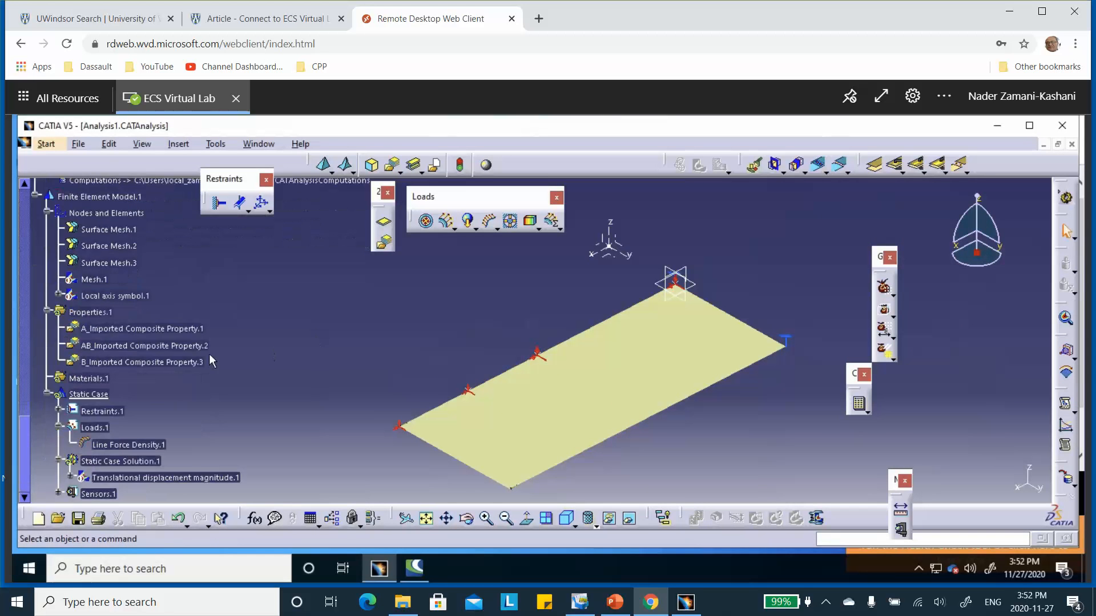
pyautogui.doubleClick(164, 363)
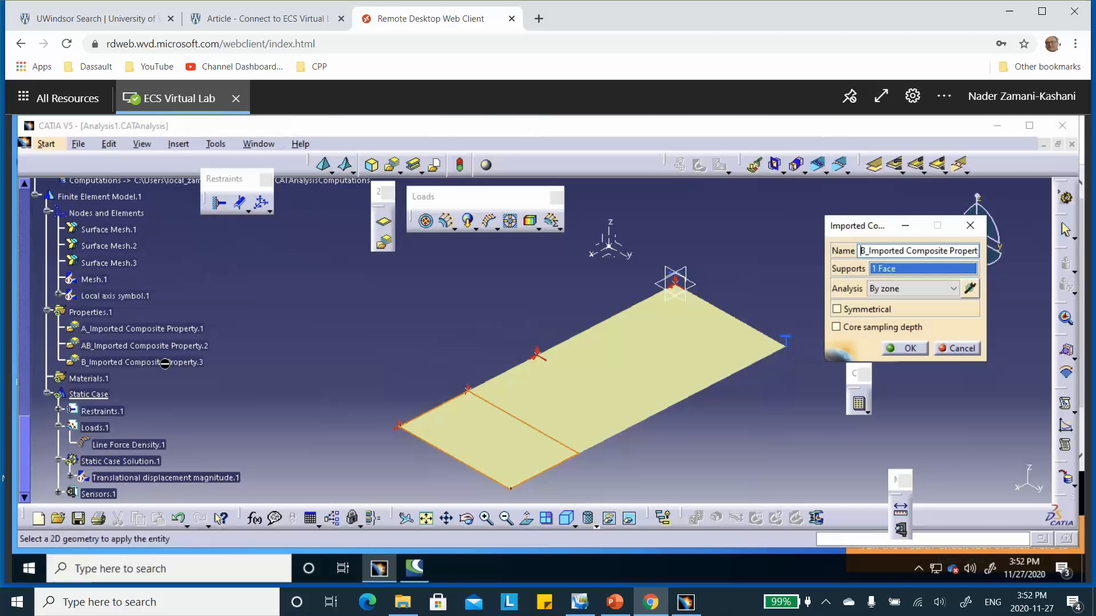
pyautogui.click(952, 289)
pyautogui.click(930, 314)
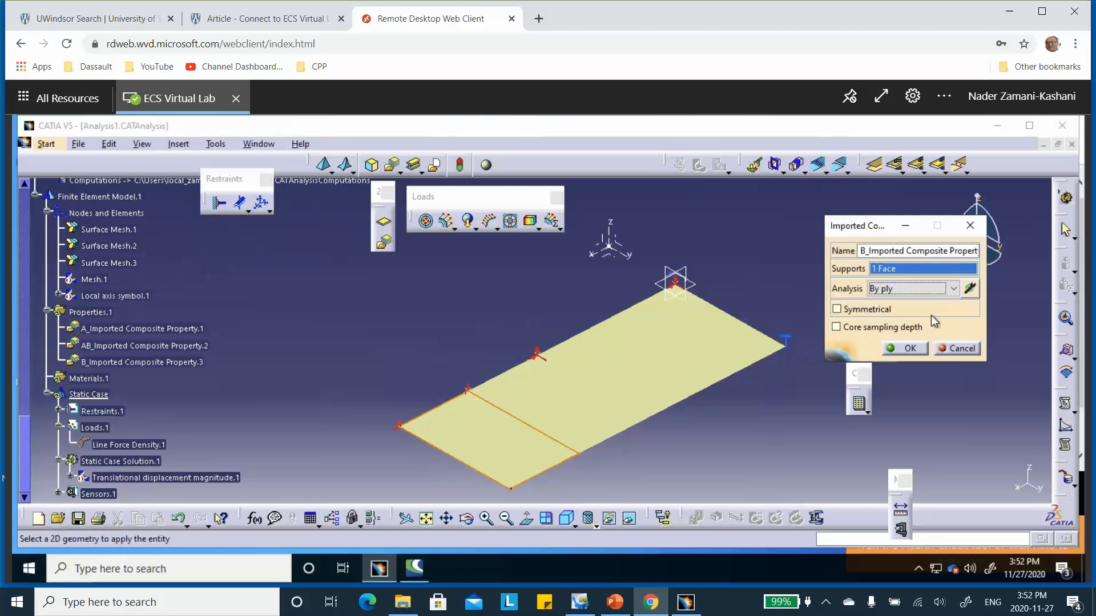
pyautogui.click(970, 289)
pyautogui.scroll(5, 329, 313)
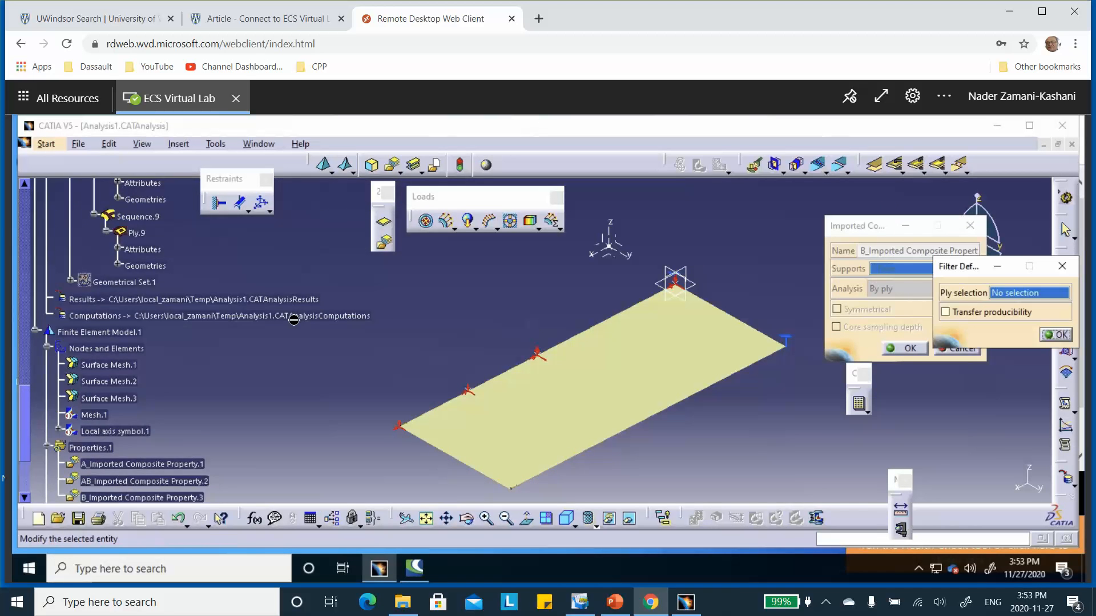
pyautogui.click(129, 268)
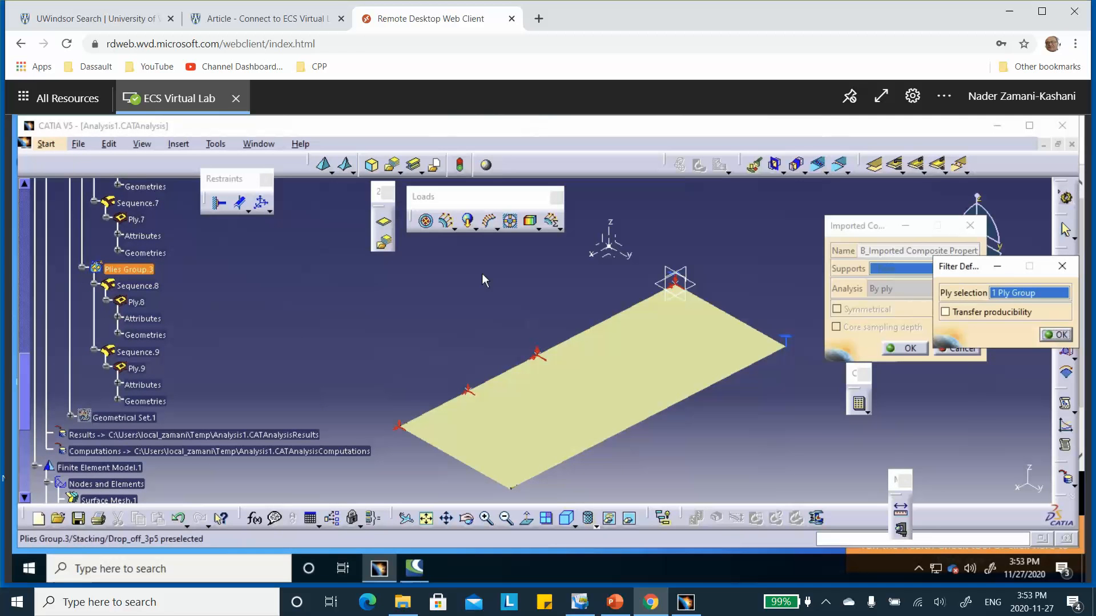
pyautogui.click(1055, 335)
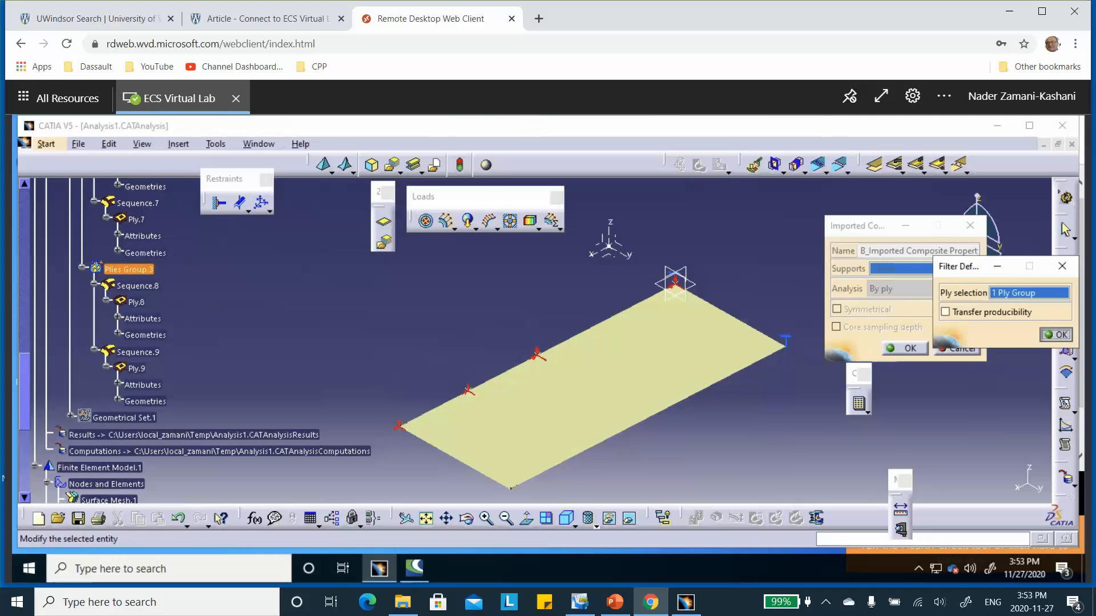
pyautogui.click(914, 349)
# Step: Compute All again with the ply-based properties and continue past the resource estimation
pyautogui.click(859, 406)
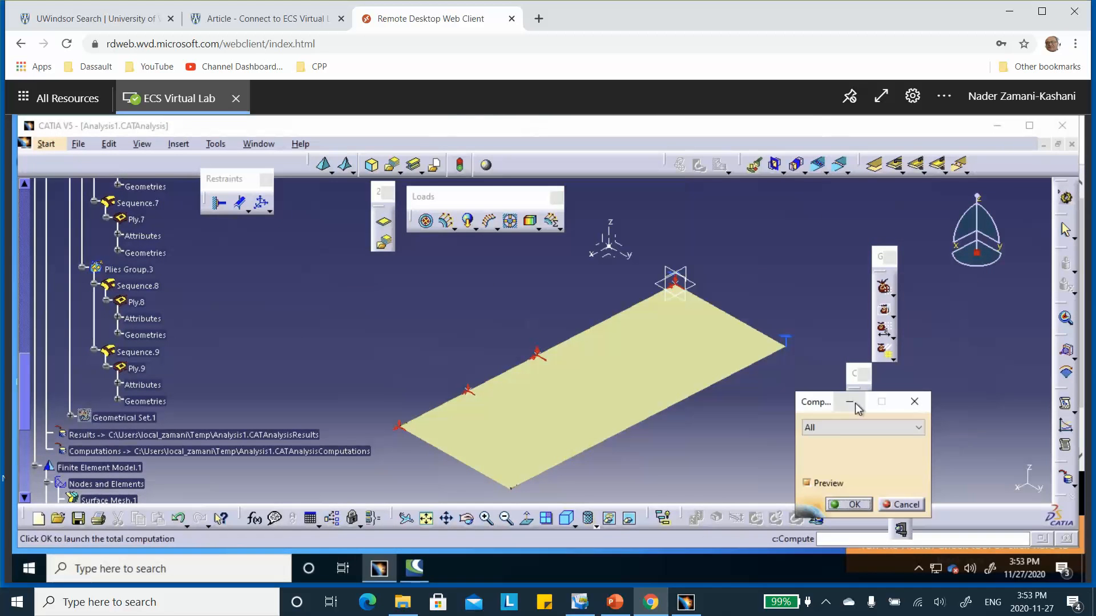
pyautogui.click(848, 505)
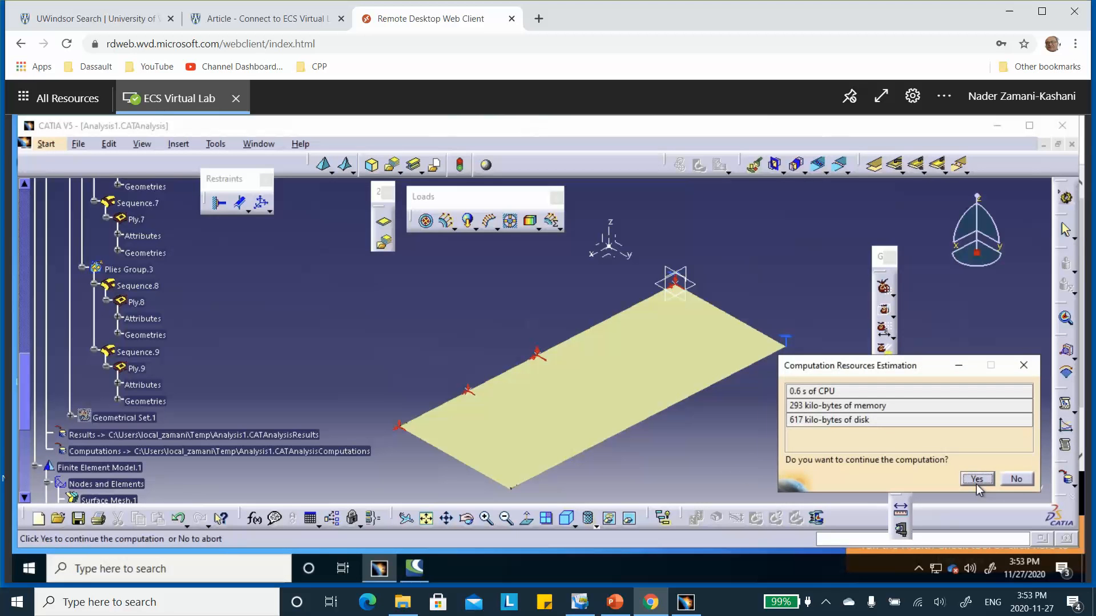
pyautogui.click(978, 479)
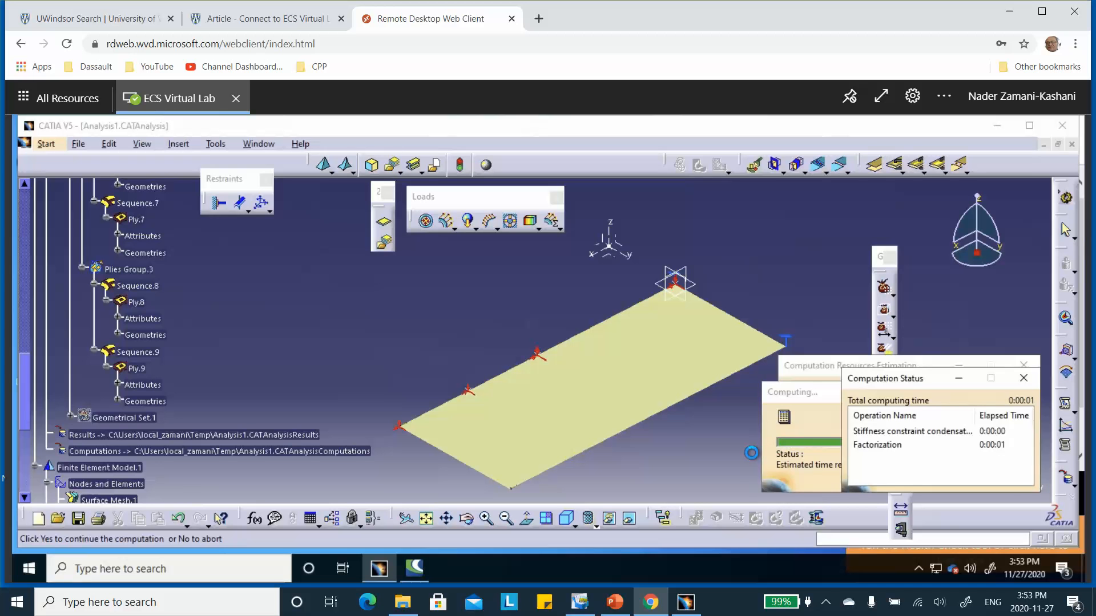
# Step: Reactivate the Translational displacement magnitude.1 image under the static case solution
pyautogui.scroll(-3, 392, 281)
pyautogui.scroll(-5, 391, 280)
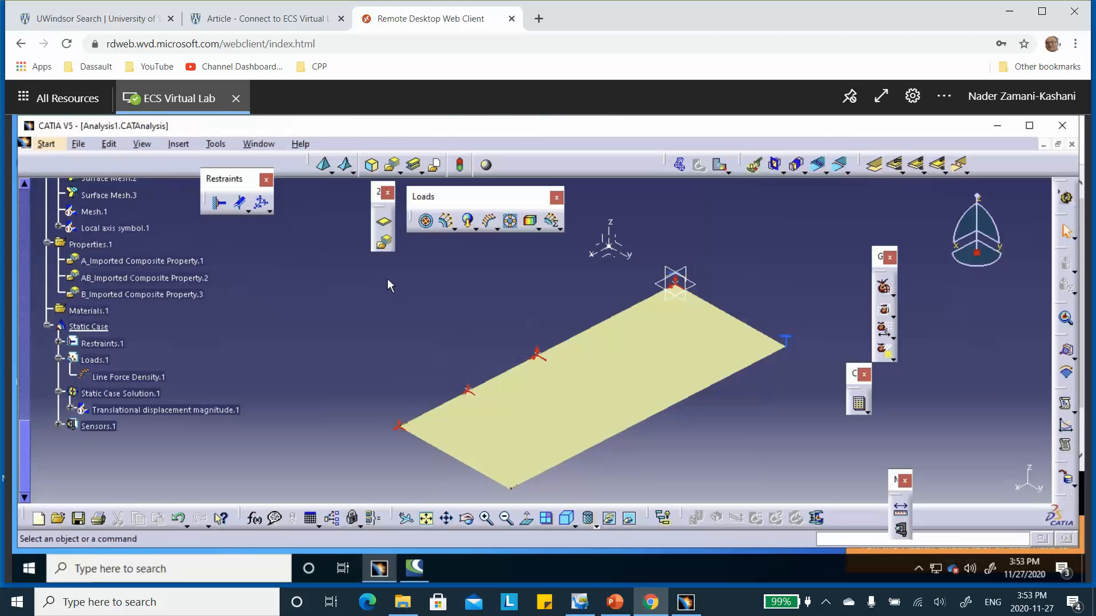
pyautogui.rightClick(121, 309)
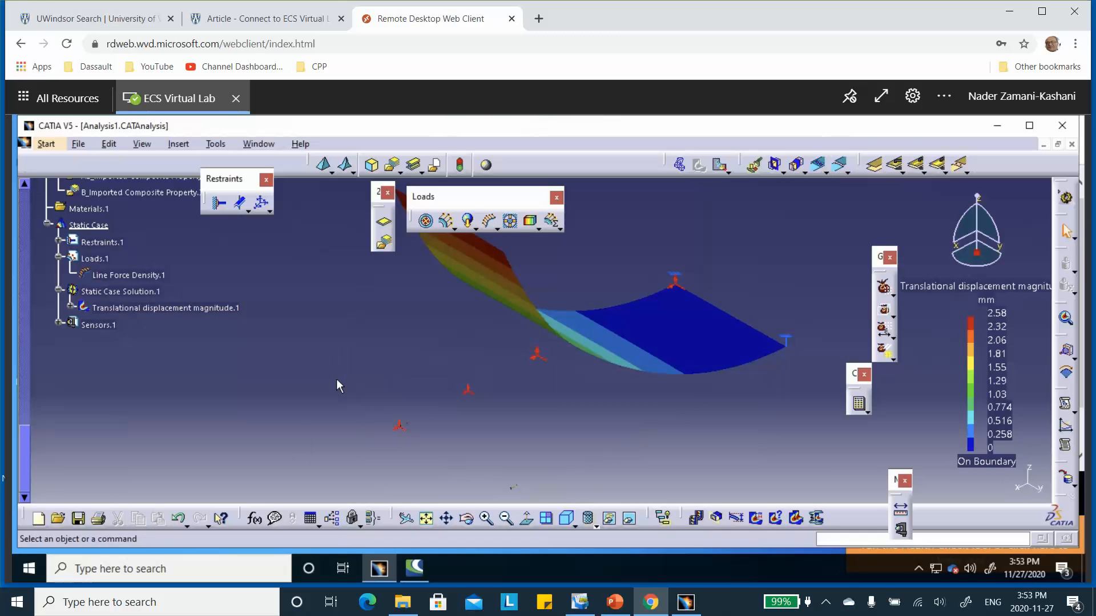
# Step: Reset the displacement image's amplification scaling factor to its default value
pyautogui.moveTo(463, 366); pyautogui.dragTo(447, 407, button='middle')
pyautogui.click(739, 519)
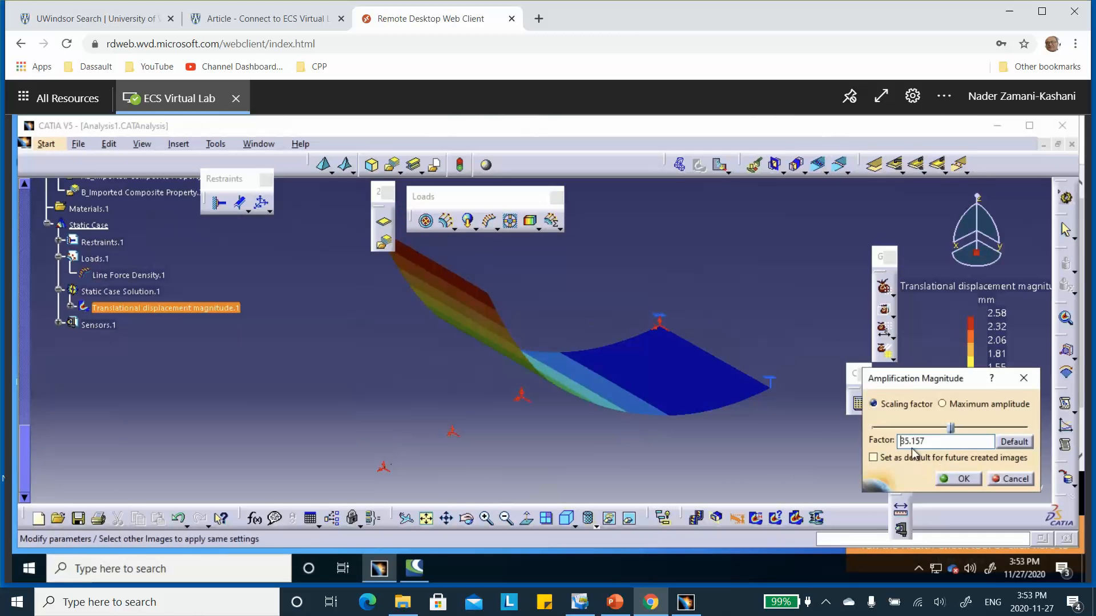
pyautogui.click(960, 479)
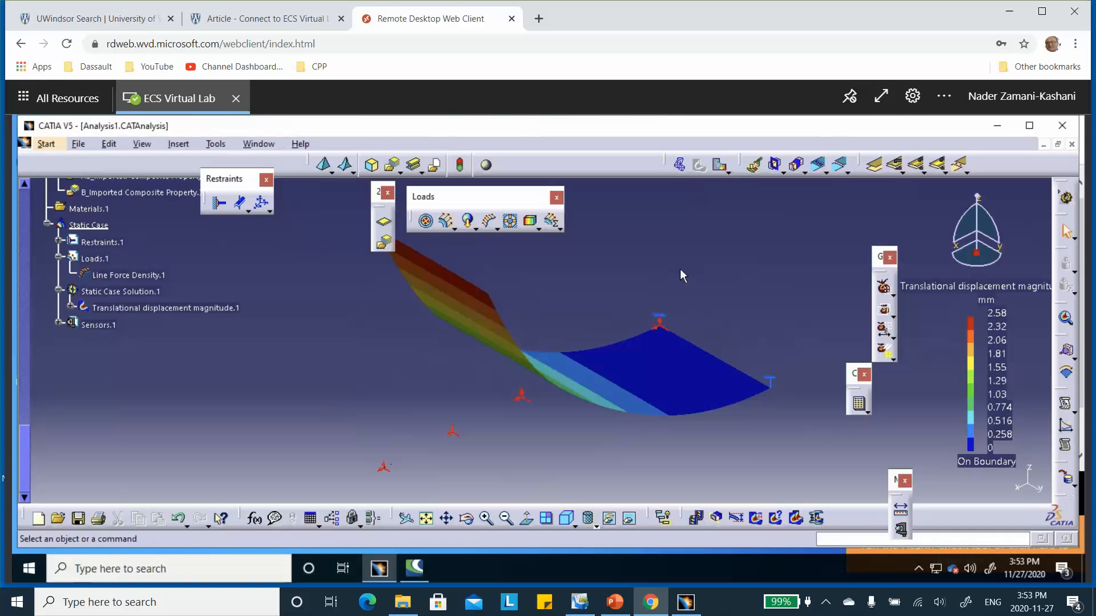
pyautogui.moveTo(596, 282); pyautogui.dragTo(589, 288, button='middle')
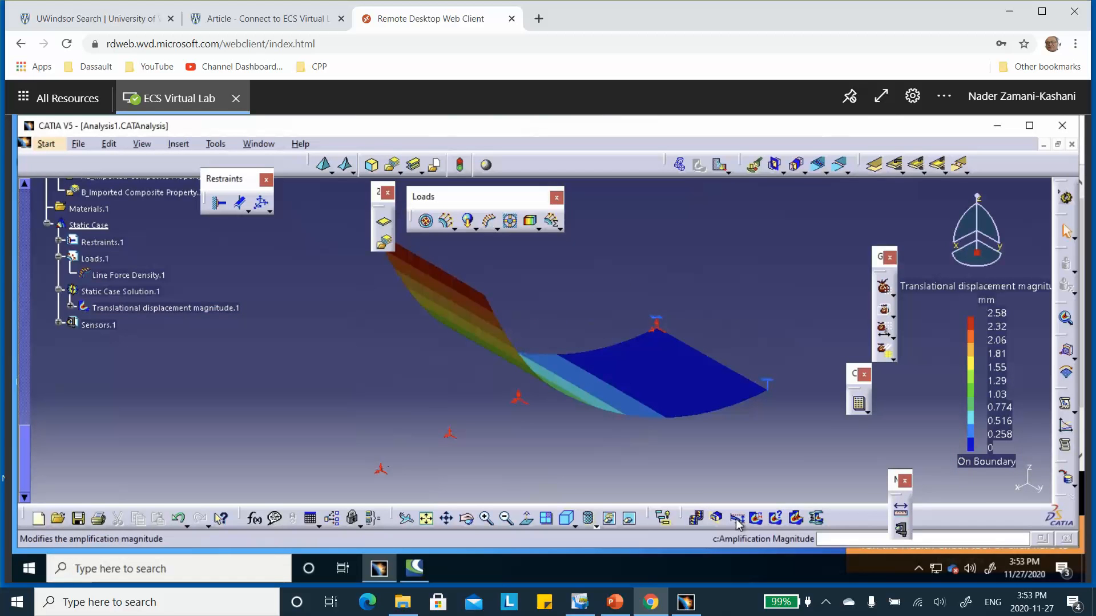
pyautogui.click(738, 520)
pyautogui.click(1014, 442)
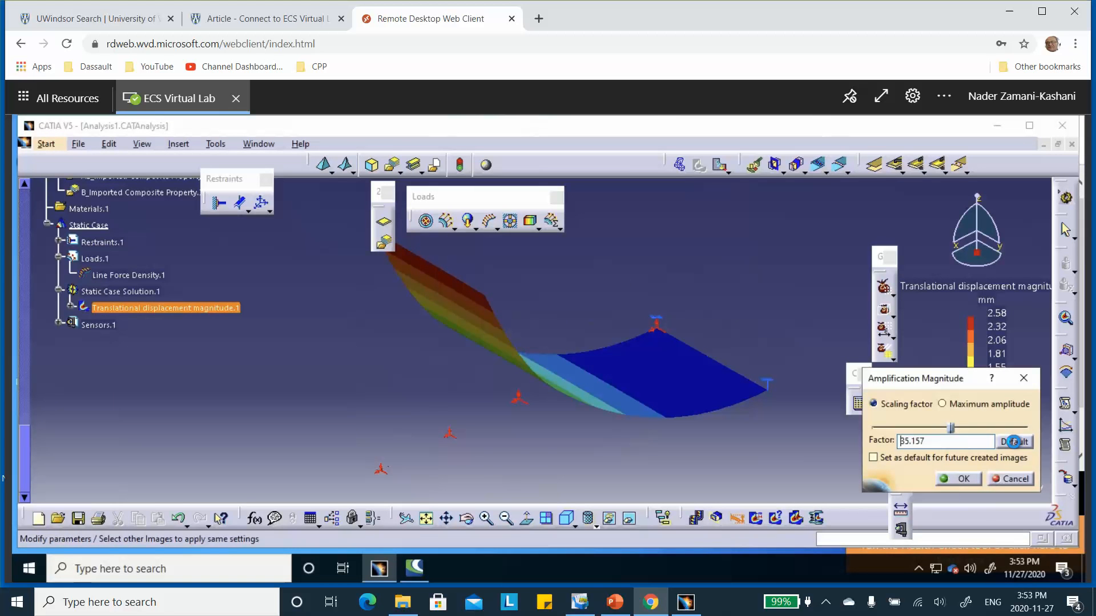
pyautogui.click(960, 480)
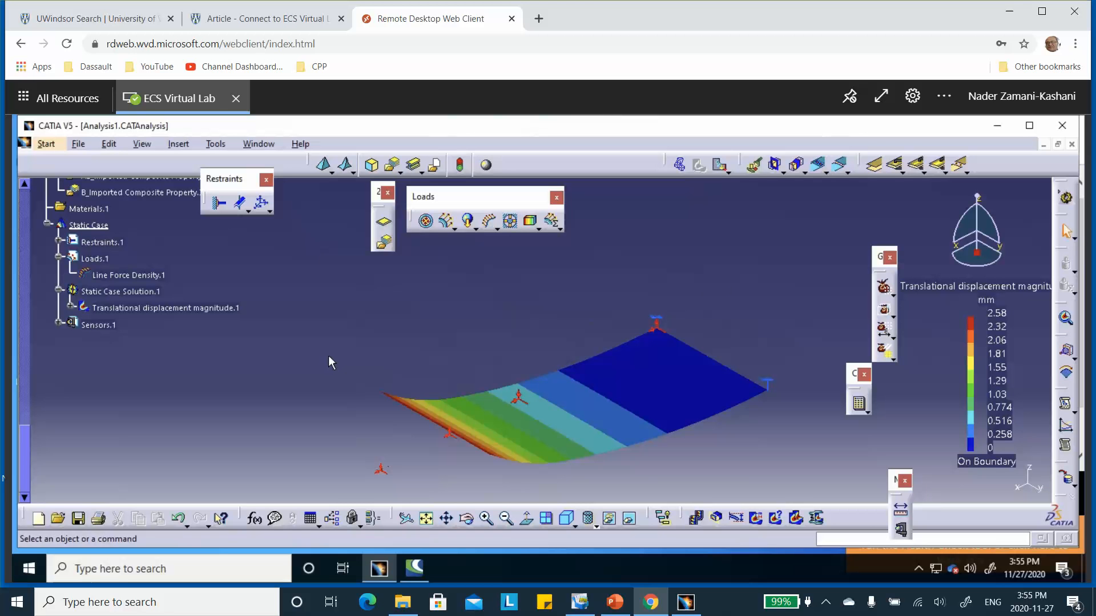
pyautogui.moveTo(645, 282); pyautogui.dragTo(620, 227, button='middle')
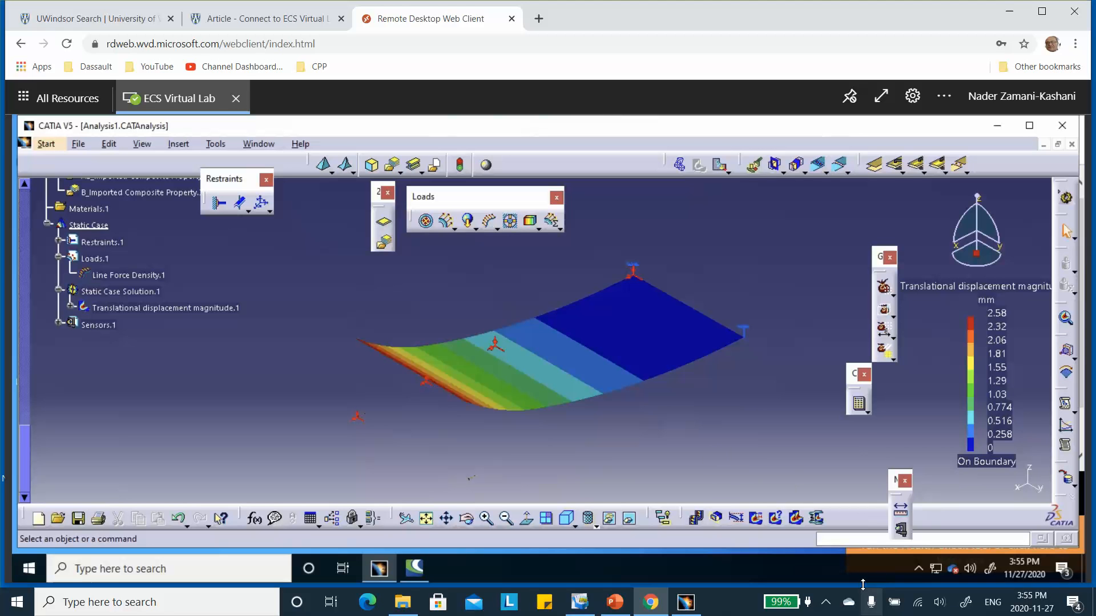
pyautogui.click(919, 569)
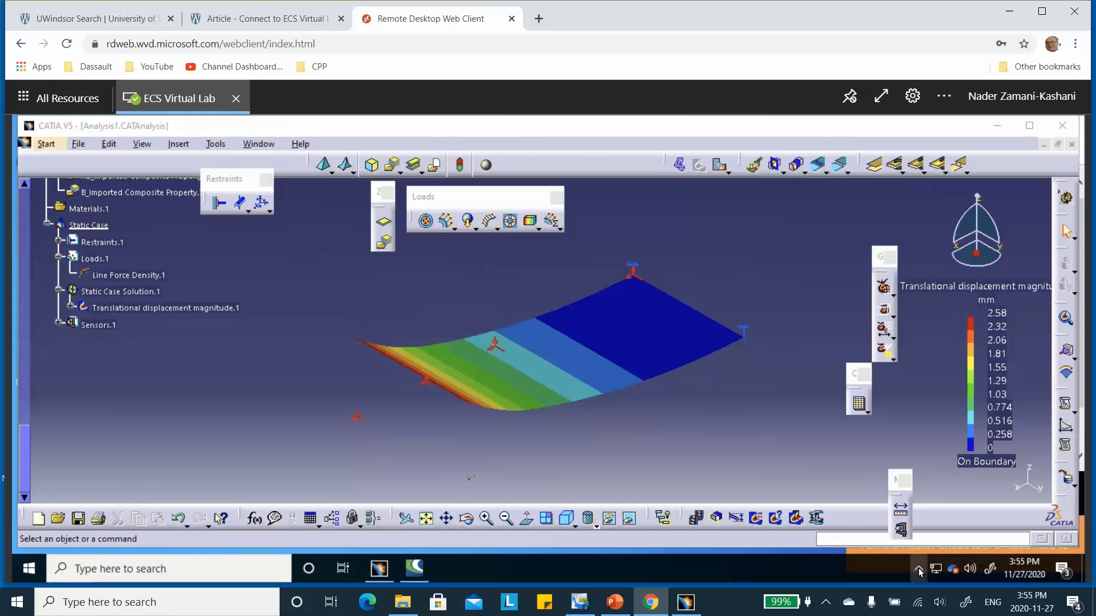
pyautogui.click(768, 446)
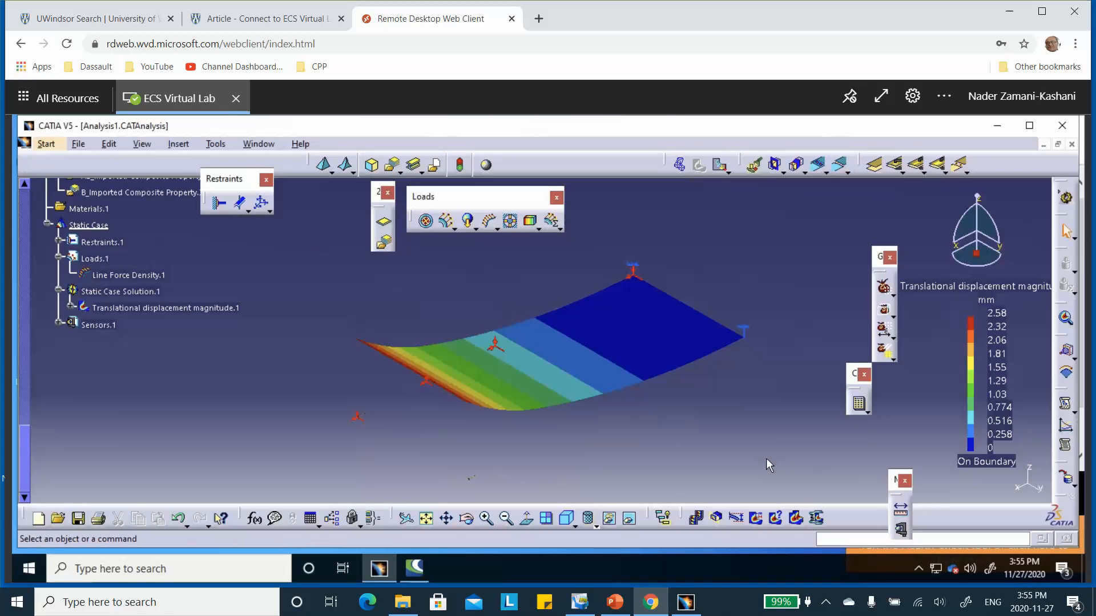
pyautogui.click(826, 602)
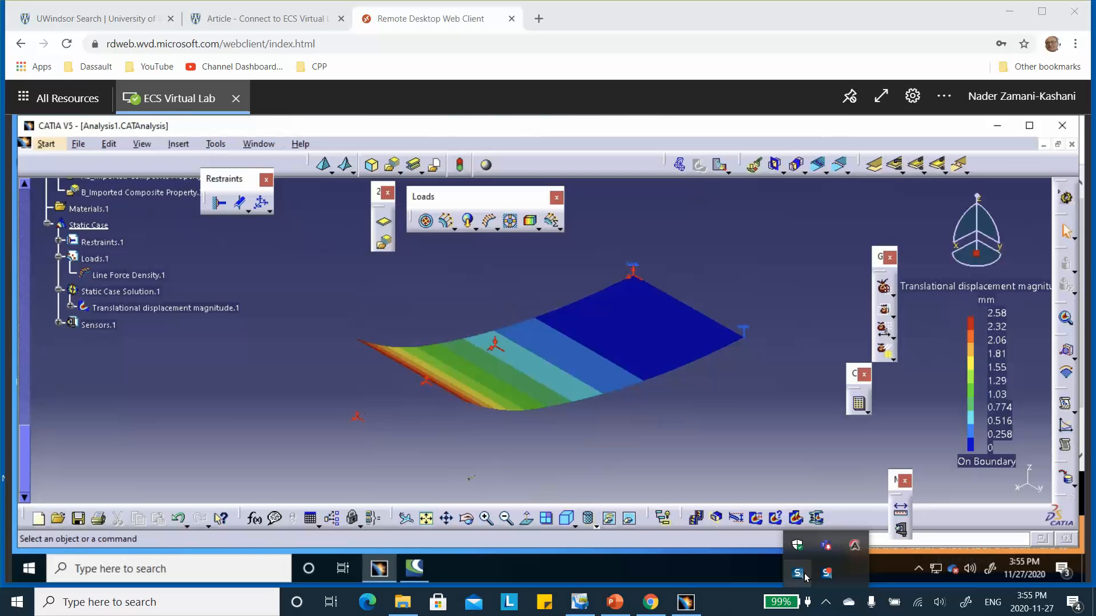